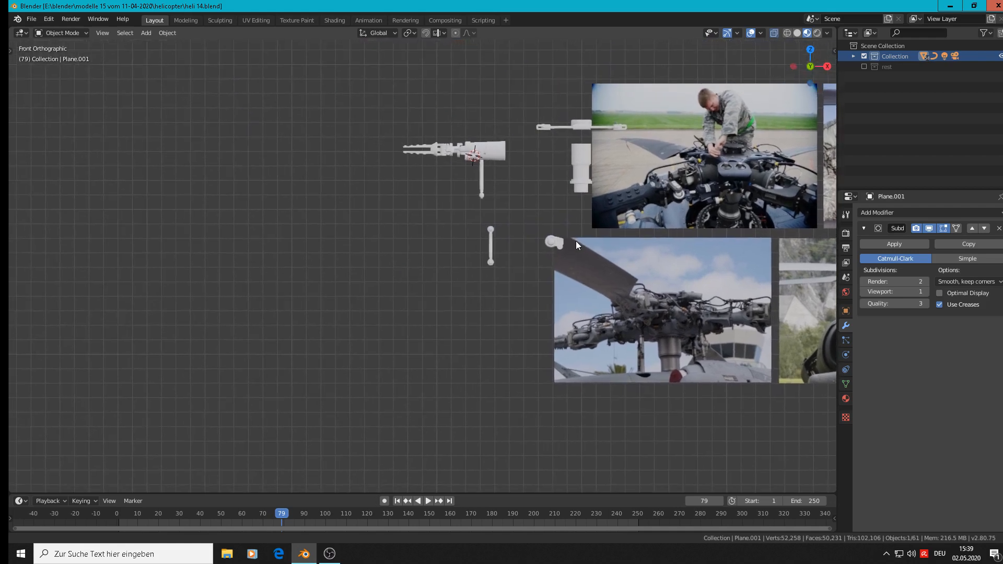
{"action": "scroll", "coordinate": [408, 174], "scroll_direction": "up", "scroll_amount": 2}
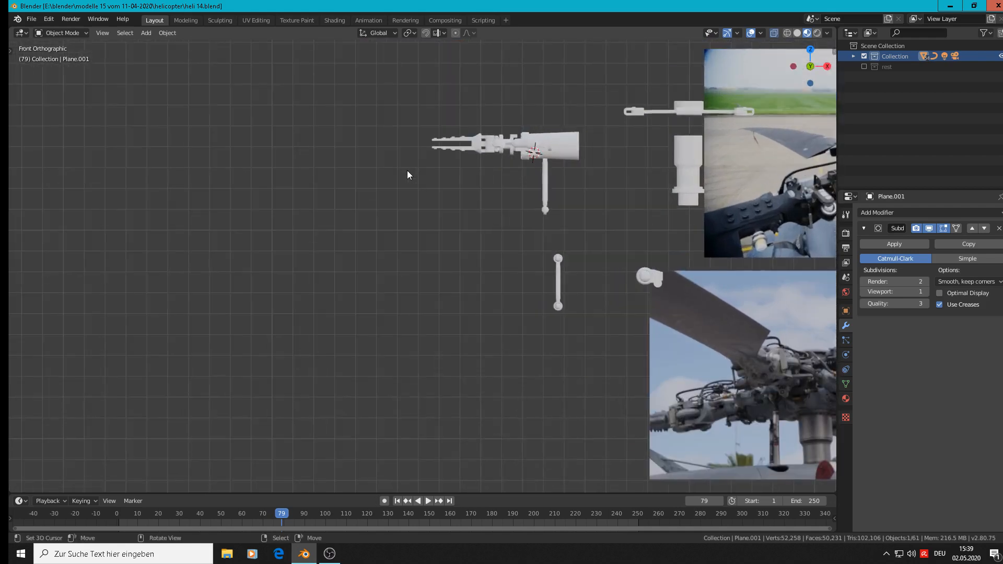
{"action": "left_click", "coordinate": [408, 142]}
{"action": "left_click", "coordinate": [146, 34]}
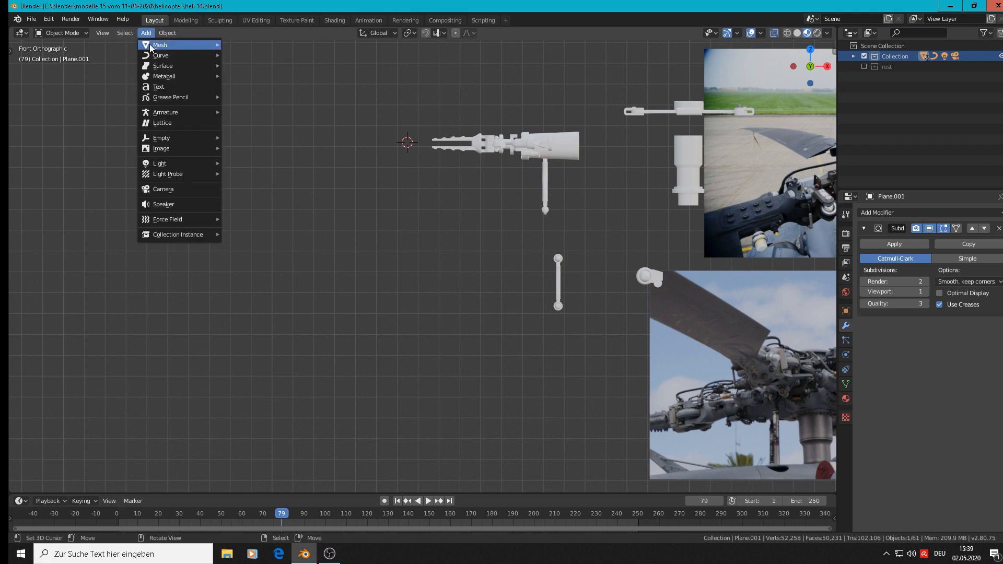
{"action": "mouse_move", "coordinate": [149, 45]}
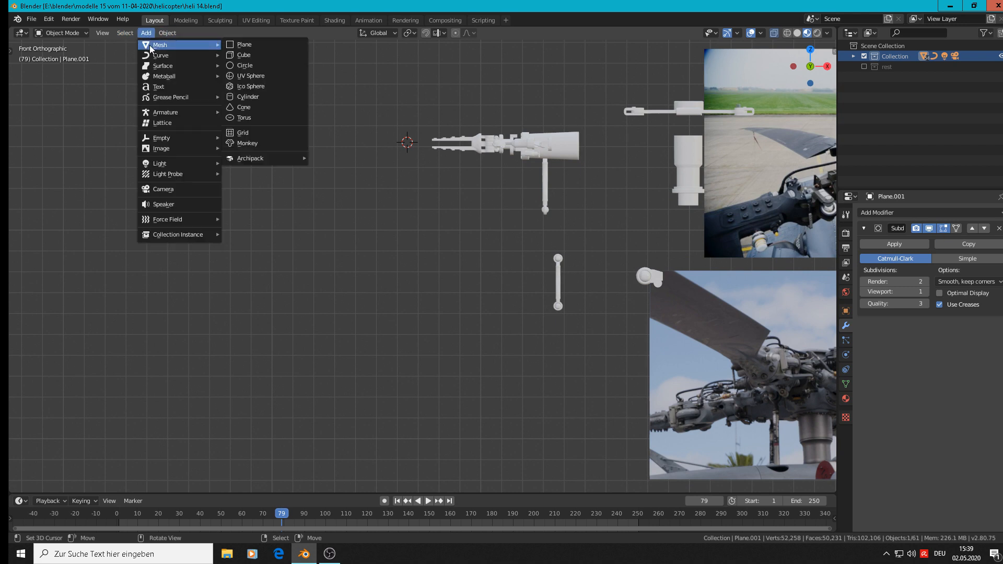
{"action": "left_click", "coordinate": [270, 68]}
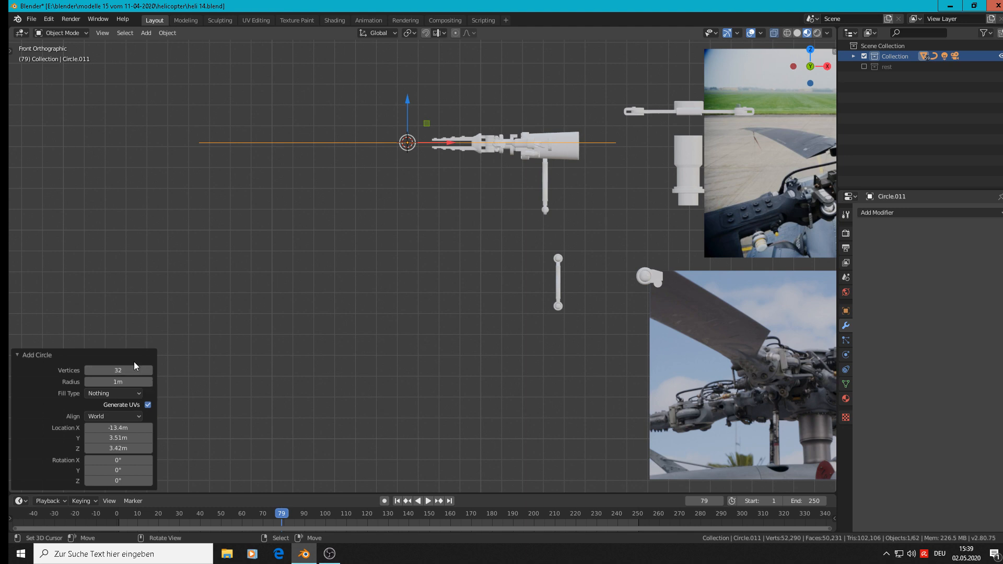
{"action": "key", "text": "1"}
{"action": "key", "text": "2"}
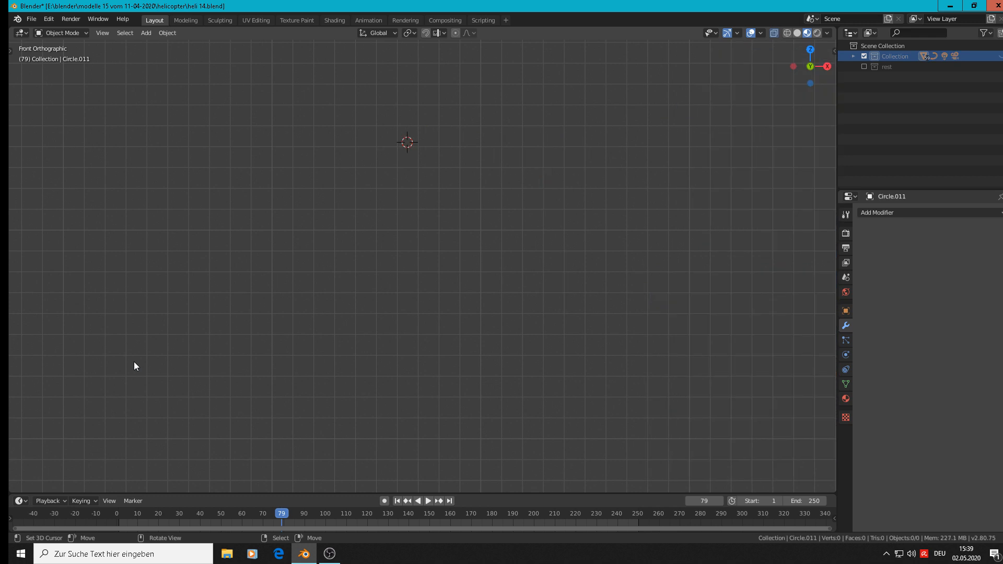
{"action": "scroll", "coordinate": [142, 343], "scroll_direction": "down", "scroll_amount": 20}
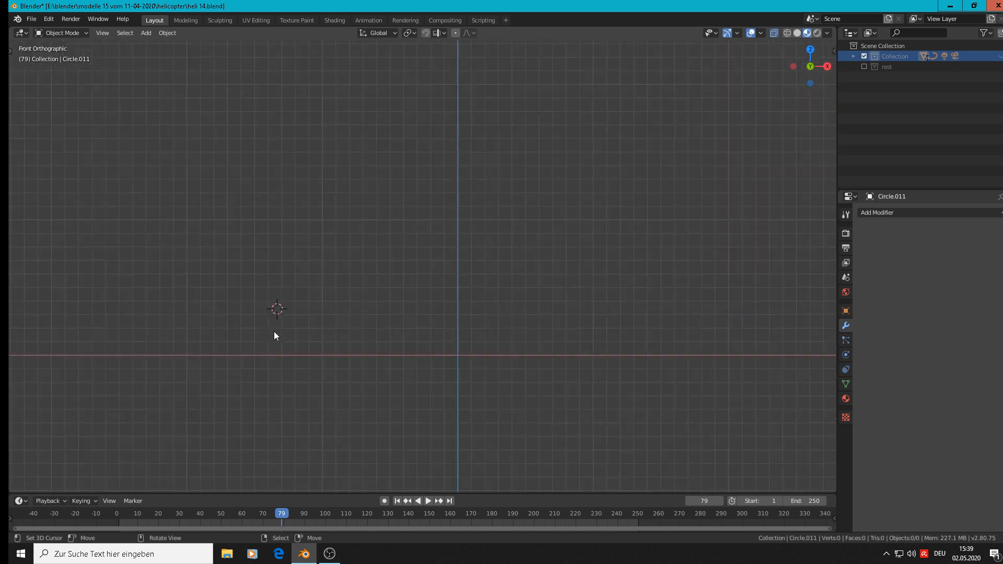
{"action": "scroll", "coordinate": [311, 365], "scroll_direction": "down", "scroll_amount": 10}
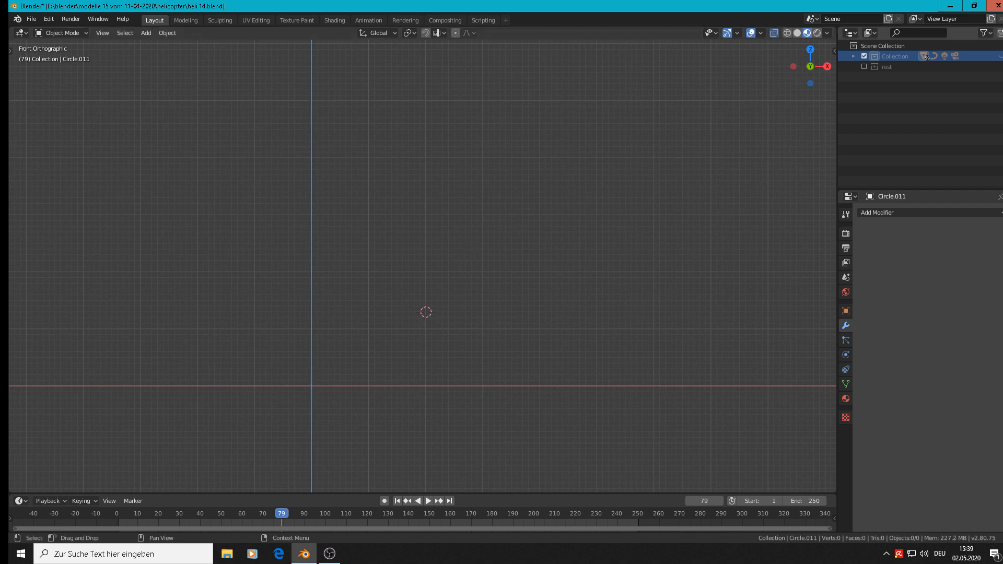
Step: Close Blender discarding the unsaved changes, relaunch it and reopen the recent file heli 14.blend
{"action": "left_click", "coordinate": [997, 5]}
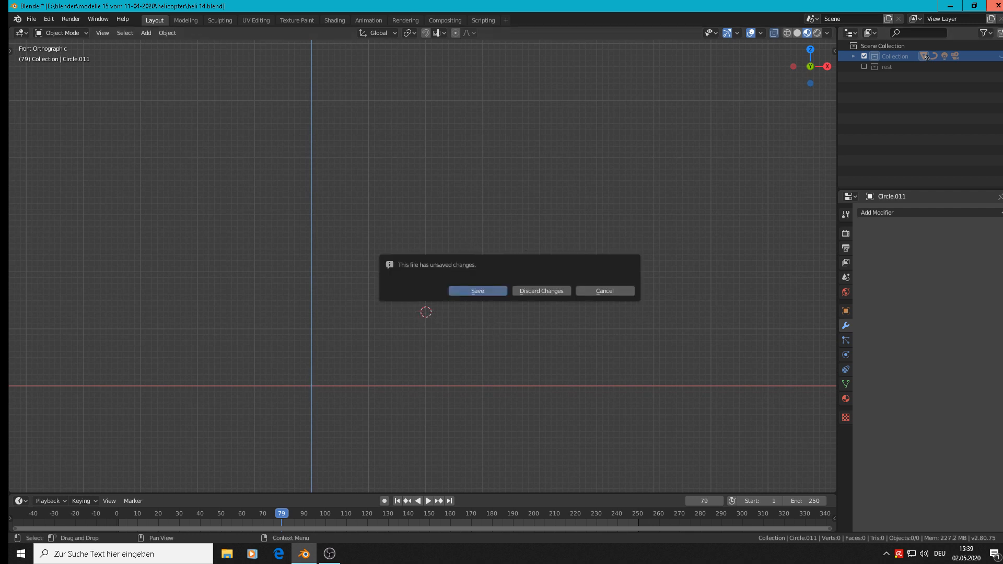
{"action": "left_click", "coordinate": [550, 293]}
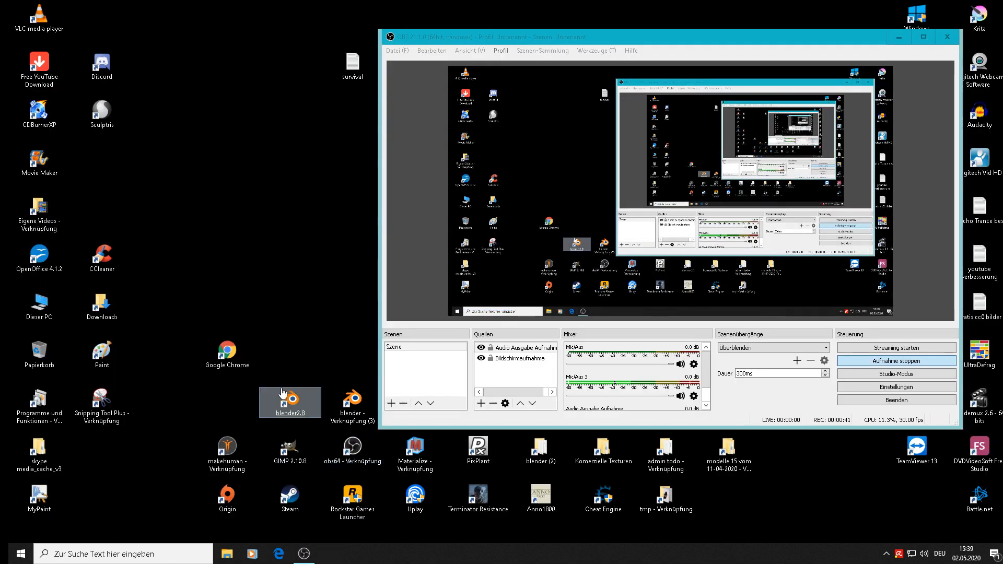
{"action": "double_click", "coordinate": [289, 403]}
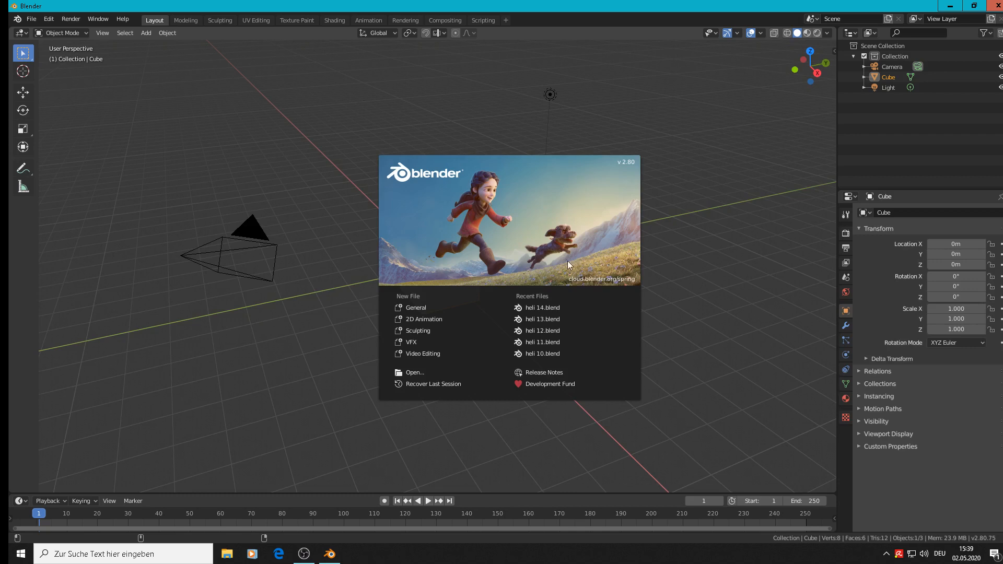
{"action": "left_click", "coordinate": [549, 311]}
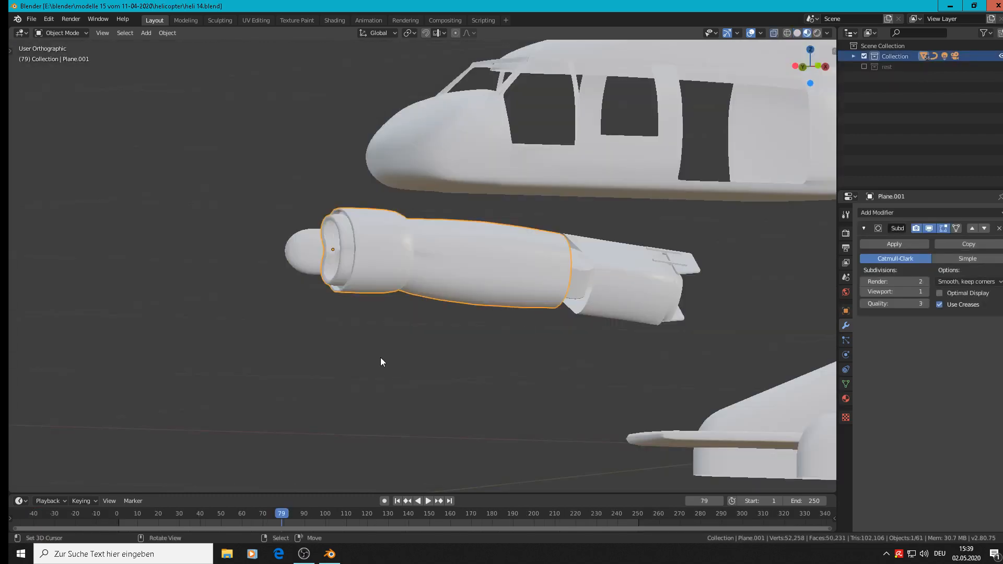
Step: In front view, add a circle mesh with 12 vertices just beyond the forked tip of the rotor arm
{"action": "scroll", "coordinate": [380, 358], "scroll_direction": "down", "scroll_amount": 8}
{"action": "key", "text": "KP_1"}
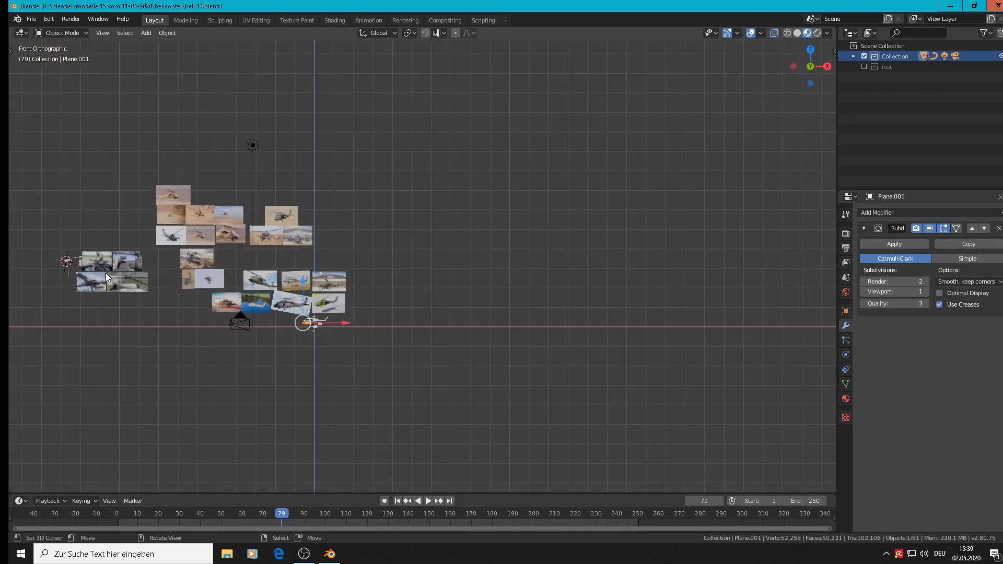
{"action": "scroll", "coordinate": [58, 271], "scroll_direction": "up", "scroll_amount": 10}
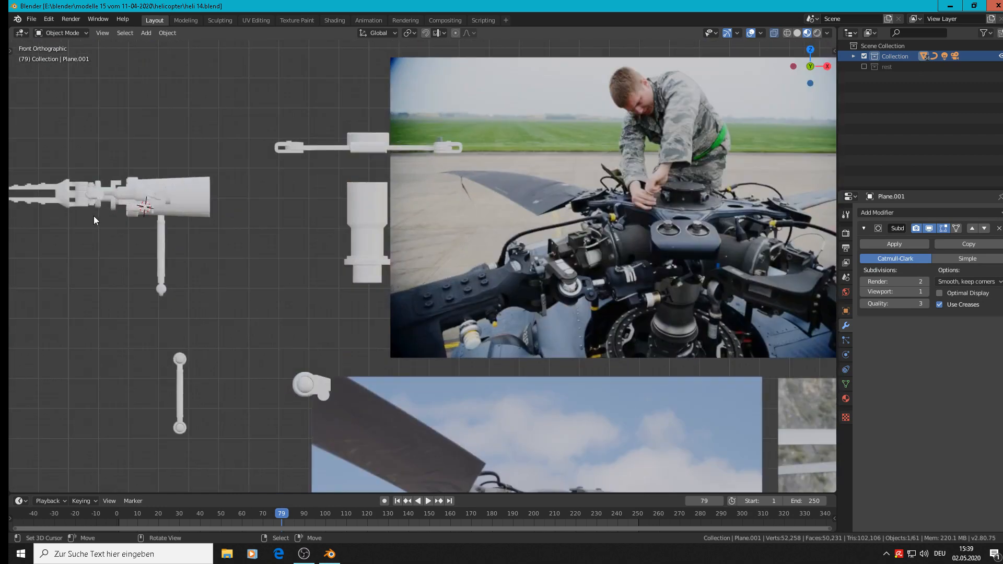
{"action": "middle_click_drag", "start_coordinate": [93, 215], "coordinate": [528, 220], "text": "shift"}
{"action": "scroll", "coordinate": [394, 192], "scroll_direction": "up", "scroll_amount": 3}
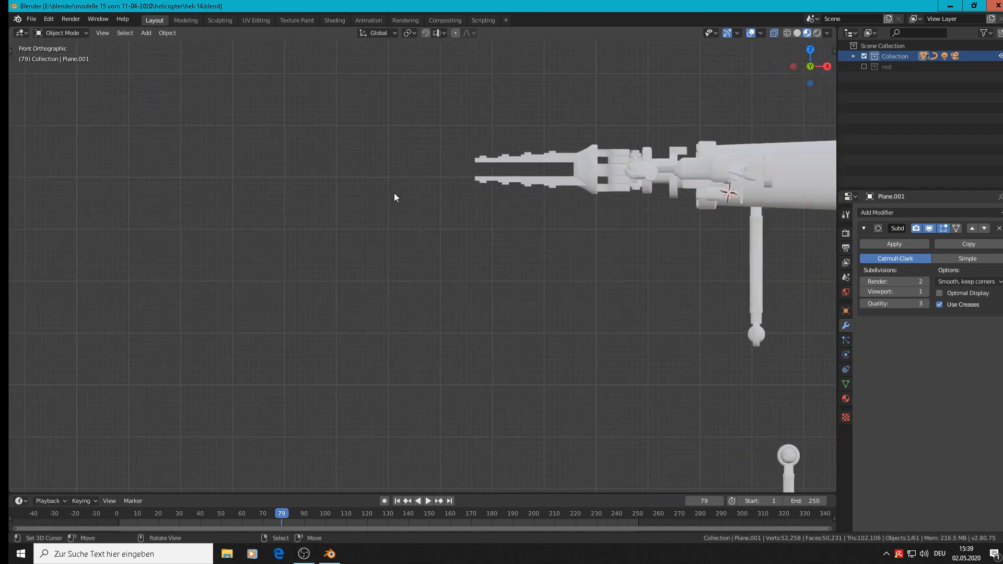
{"action": "right_click", "coordinate": [421, 172], "text": "shift"}
{"action": "left_click", "coordinate": [149, 33]}
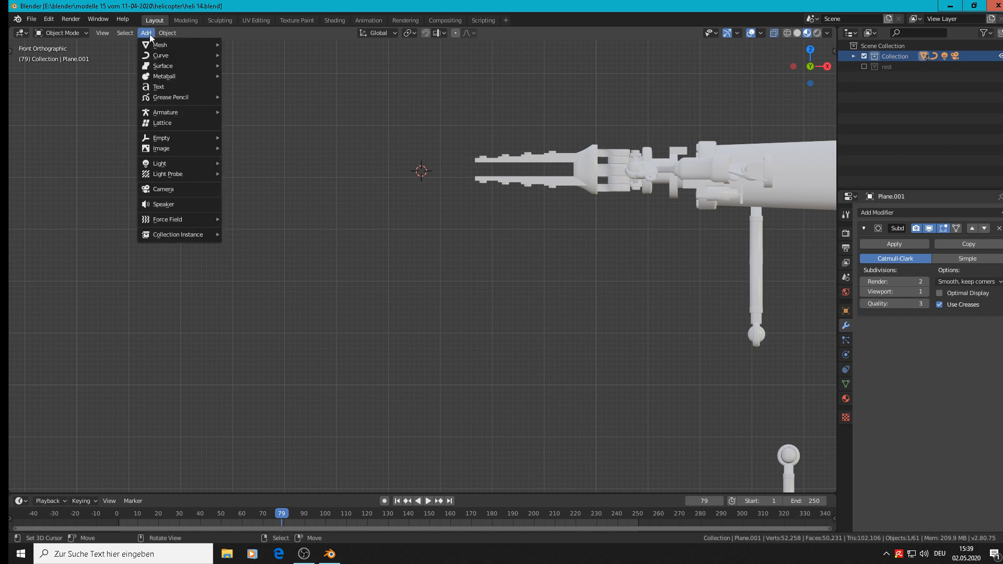
{"action": "mouse_move", "coordinate": [154, 46]}
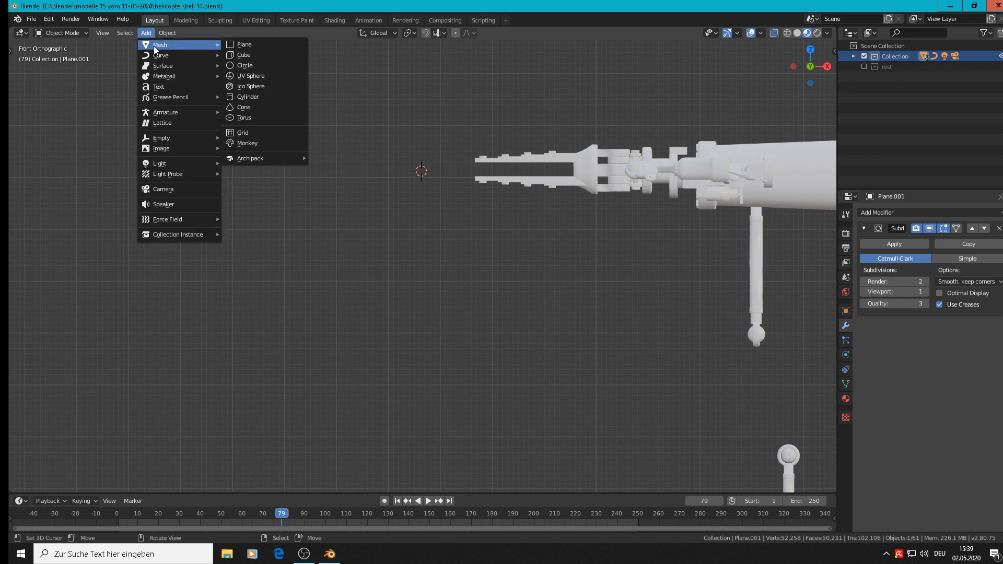
{"action": "left_click", "coordinate": [277, 66]}
{"action": "left_click", "coordinate": [135, 369]}
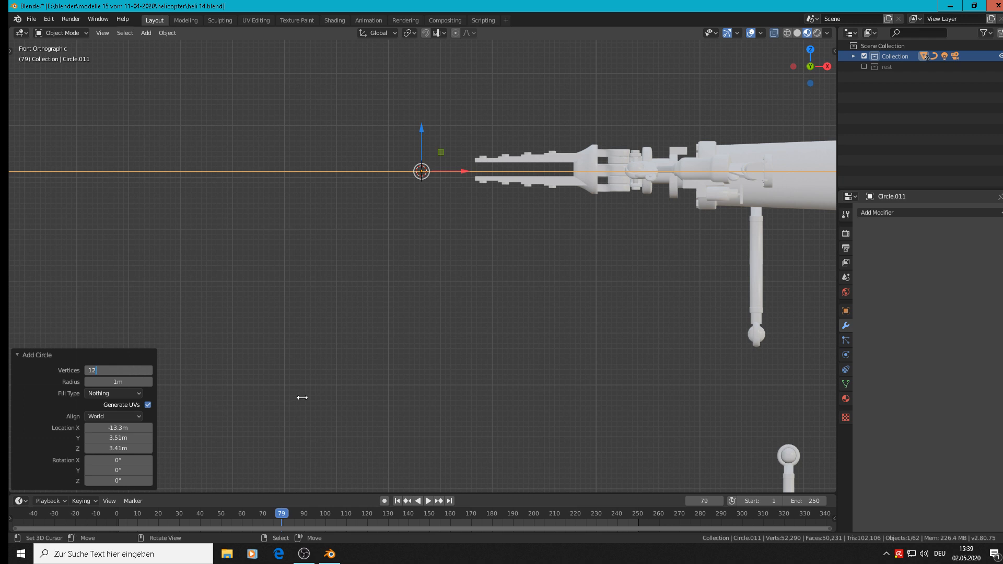
{"action": "key", "text": "Return"}
Step: Rotate the 12-vertex circle by 90° in front view and scale it to about 0.039
{"action": "type", "text": "r90"}
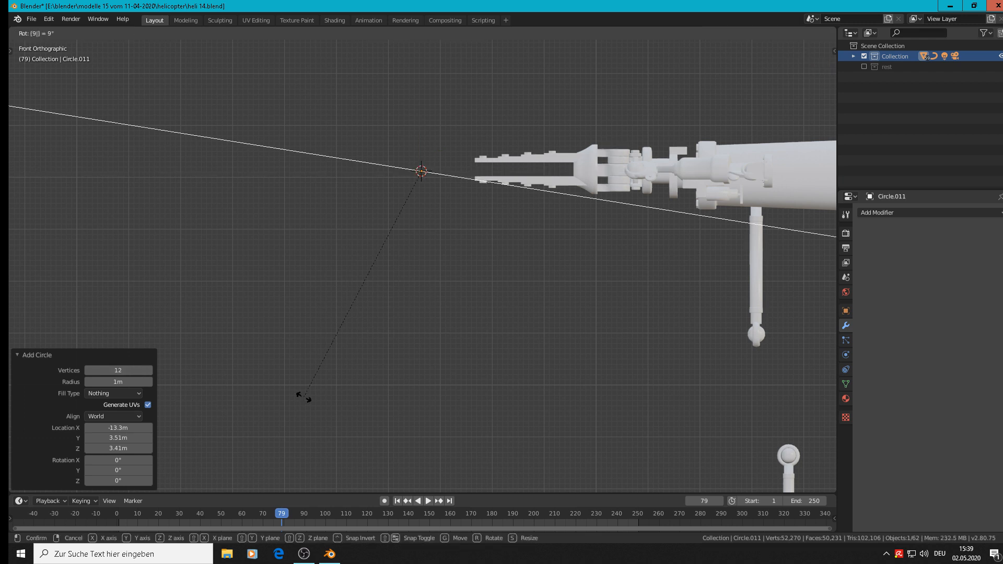
{"action": "key", "text": "Return"}
{"action": "scroll", "coordinate": [406, 347], "scroll_direction": "down", "scroll_amount": 3}
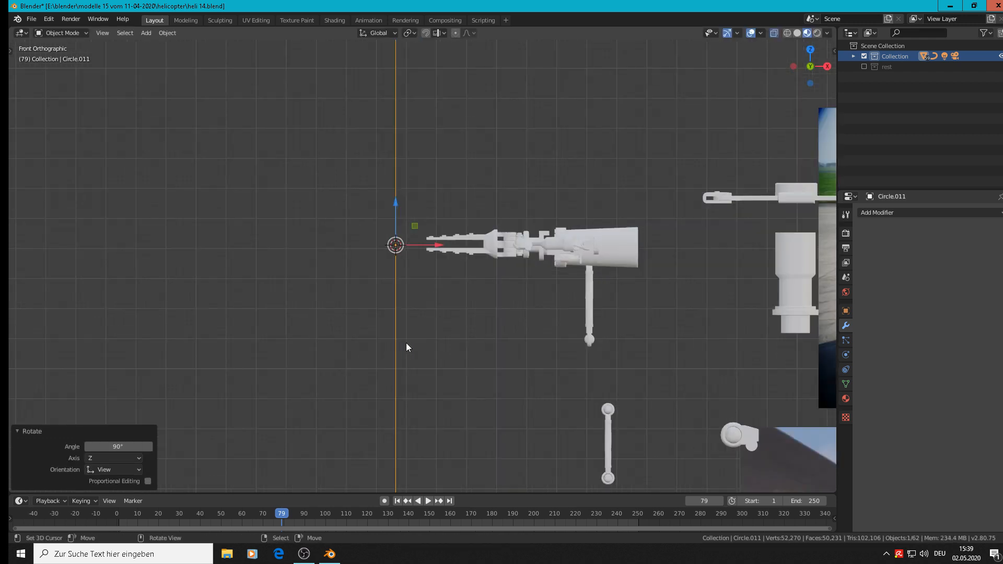
{"action": "middle_click_drag", "start_coordinate": [405, 347], "coordinate": [305, 358]}
{"action": "key", "text": "s"}
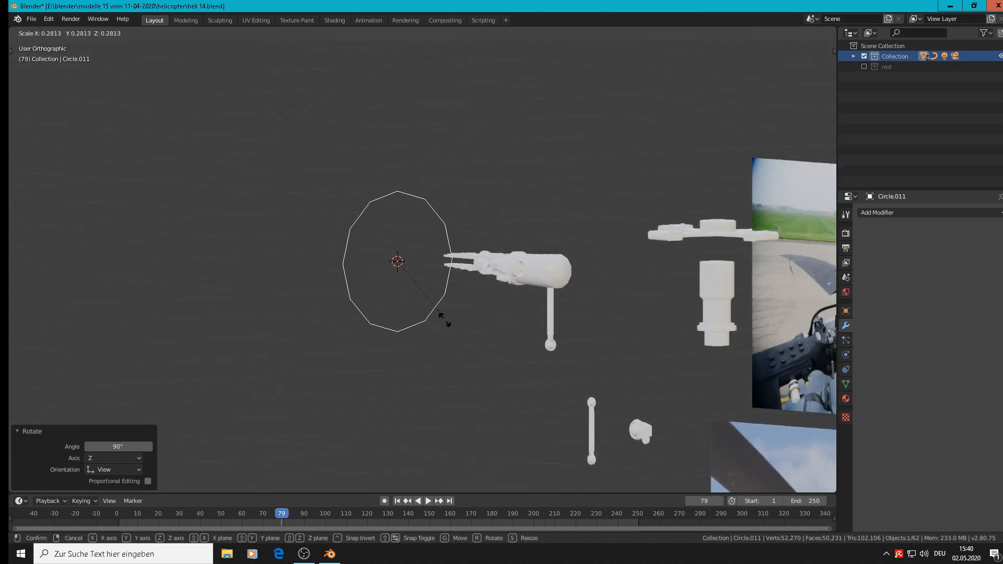
{"action": "left_click", "coordinate": [406, 268]}
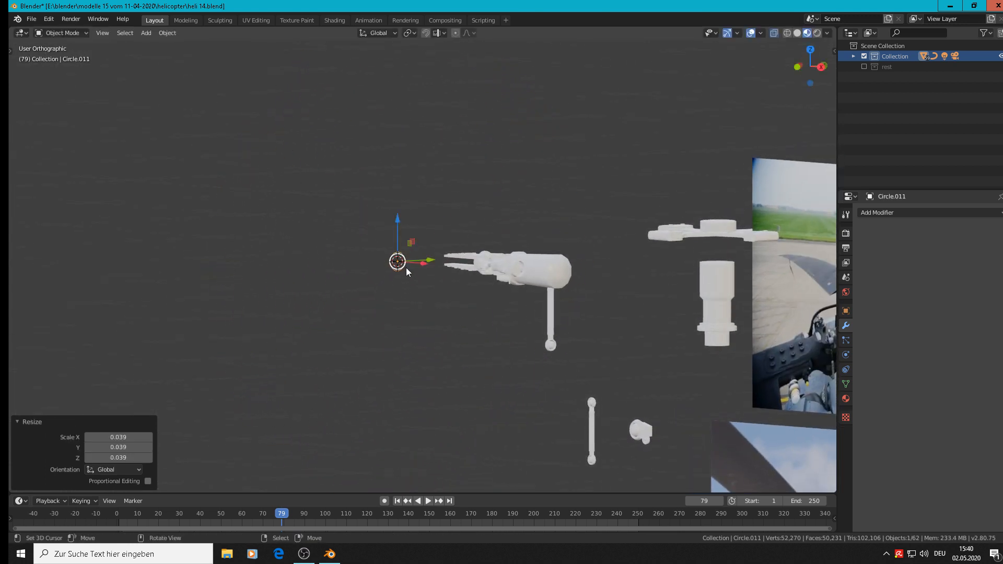
Step: Delete the small 12-vertex circle
{"action": "scroll", "coordinate": [406, 267], "scroll_direction": "up", "scroll_amount": 10}
{"action": "middle_click_drag", "start_coordinate": [353, 278], "coordinate": [364, 281]}
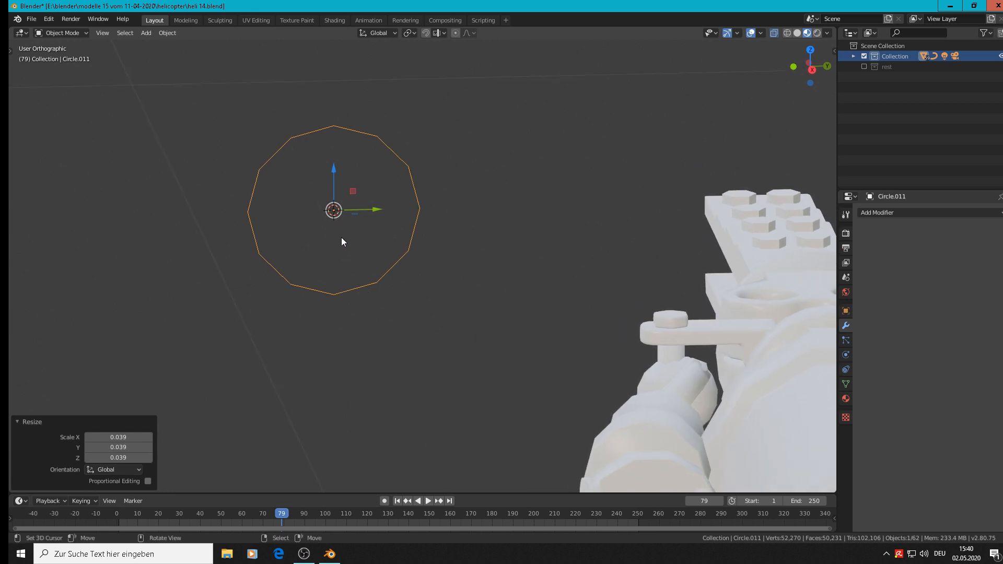
{"action": "key", "text": "x"}
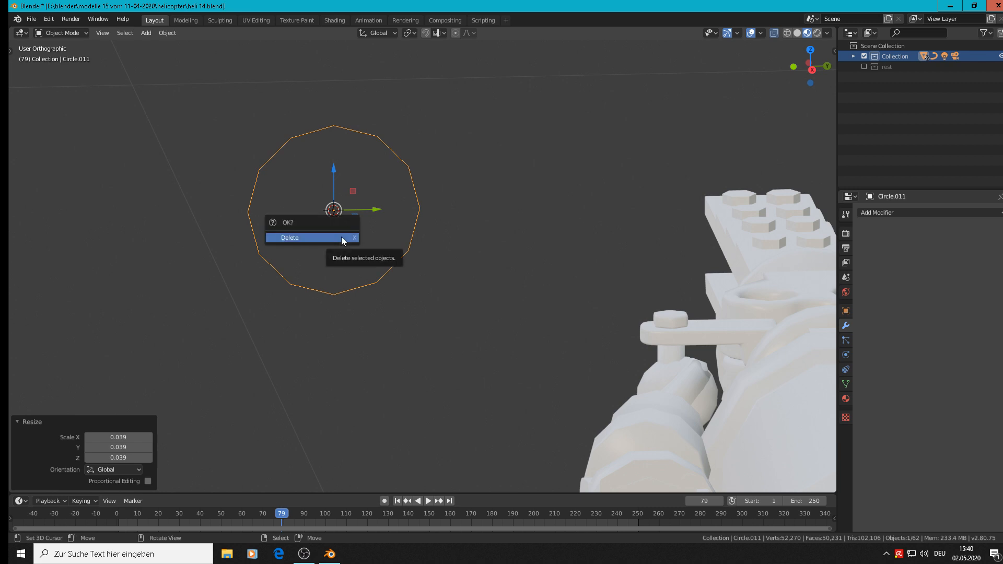
{"action": "left_click", "coordinate": [342, 238]}
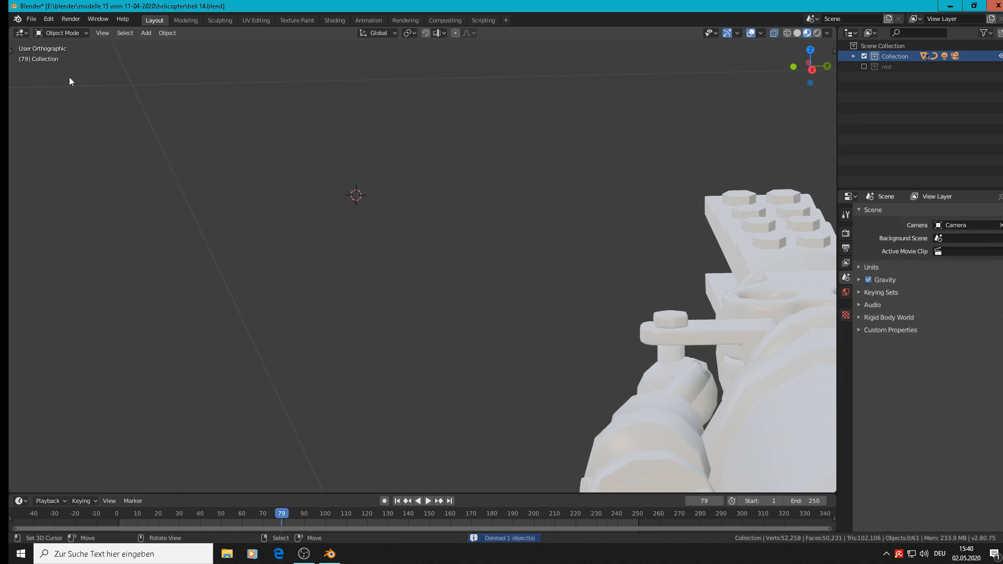
Step: Add a circle mesh with 24 vertices at the 3D cursor and scale it to about 0.053
{"action": "left_click", "coordinate": [148, 32]}
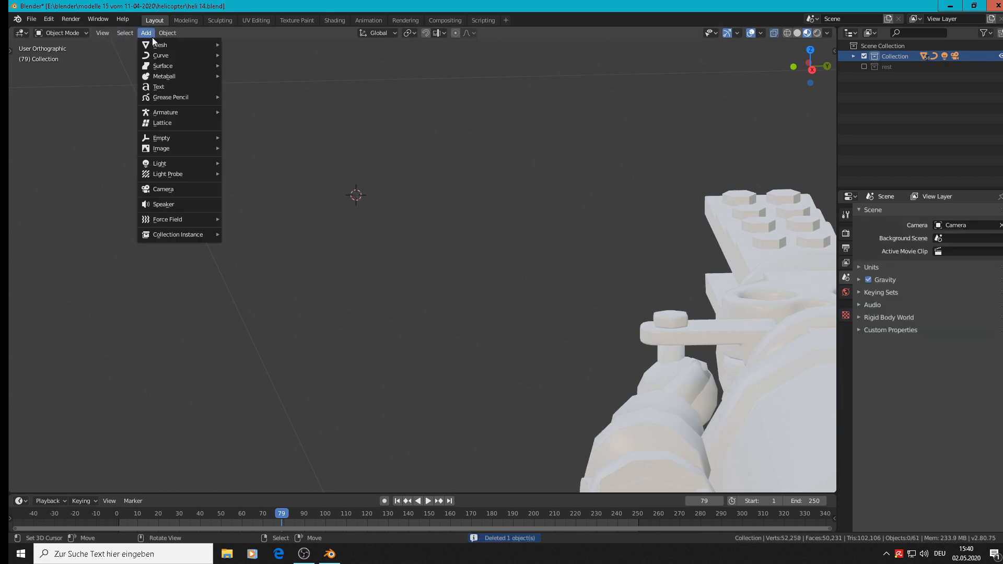
{"action": "mouse_move", "coordinate": [154, 45]}
{"action": "left_click", "coordinate": [241, 64]}
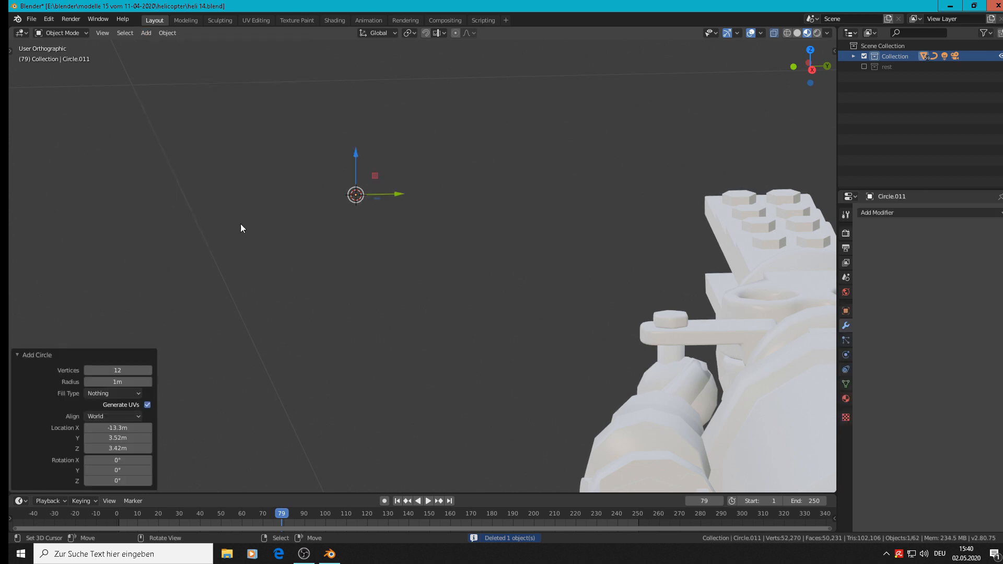
{"action": "left_click", "coordinate": [132, 370]}
{"action": "scroll", "coordinate": [302, 267], "scroll_direction": "down", "scroll_amount": 5}
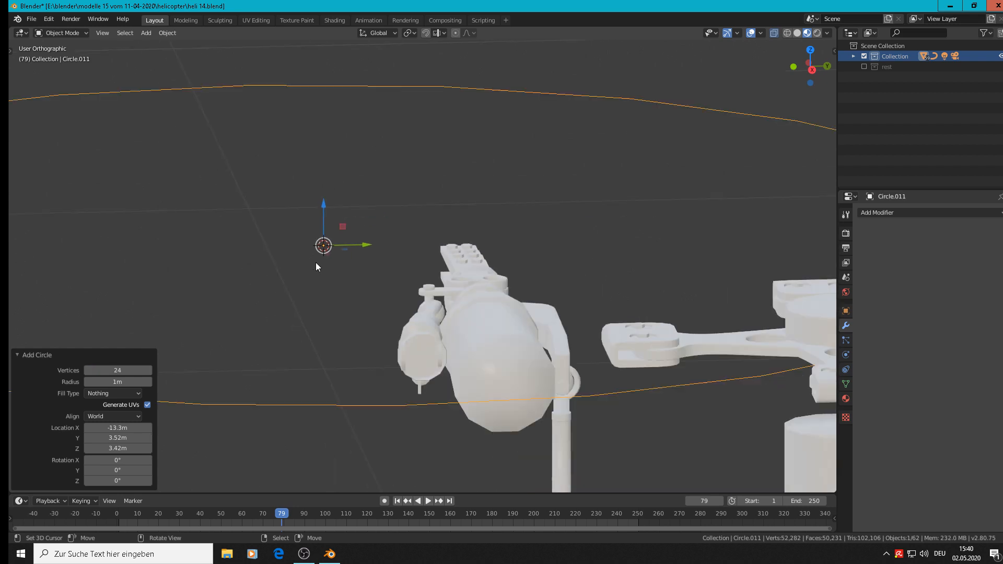
{"action": "key", "text": "s"}
{"action": "left_click", "coordinate": [335, 252]}
{"action": "scroll", "coordinate": [324, 230], "scroll_direction": "up", "scroll_amount": 8}
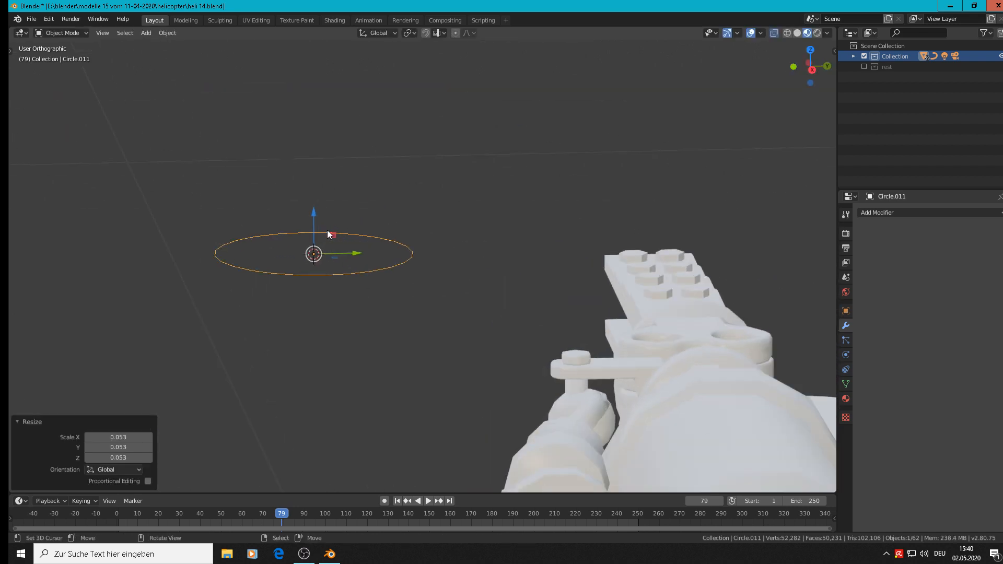
Step: Delete the vertices of the circle's +X half in top view, leaving a semicircular arc
{"action": "key", "text": "KP_7"}
{"action": "key", "text": "Tab"}
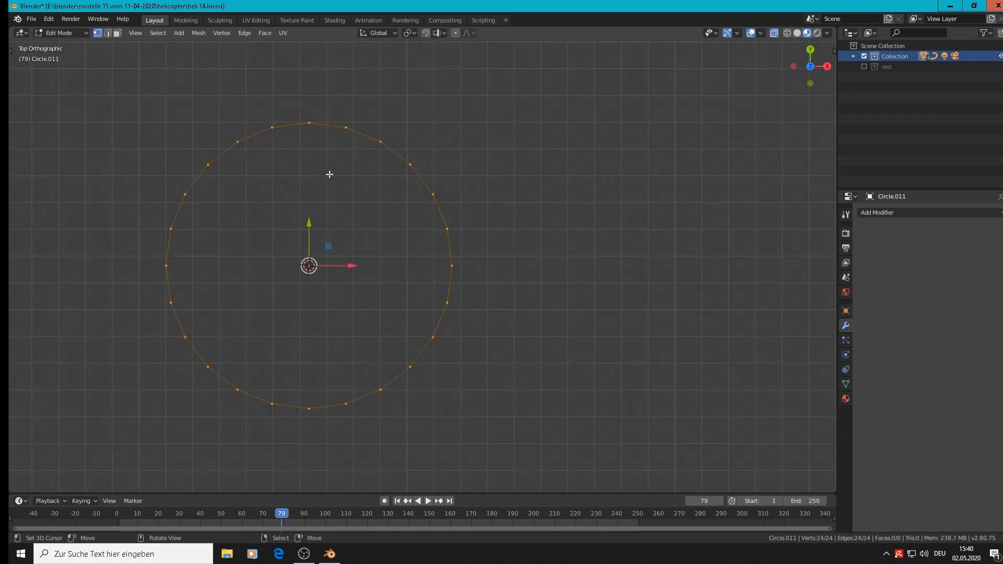
{"action": "key", "text": "alt+a"}
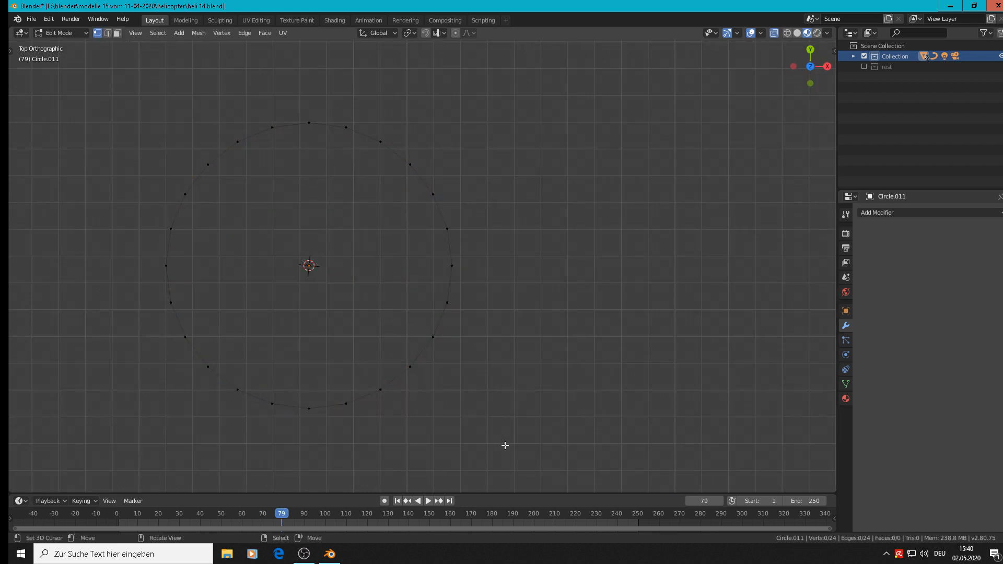
{"action": "left_click_drag", "start_coordinate": [496, 444], "coordinate": [324, 76]}
{"action": "key", "text": "x"}
{"action": "left_click", "coordinate": [324, 76]}
Step: Extrude the arc's lower end vertex about 0.946 m along X, past the rotor arm assembly
{"action": "scroll", "coordinate": [386, 188], "scroll_direction": "down", "scroll_amount": 6}
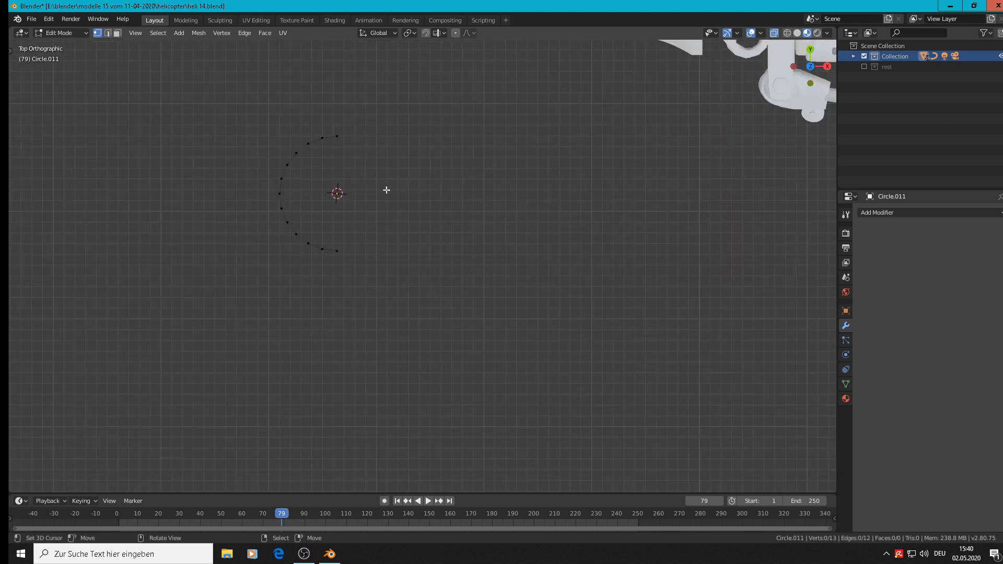
{"action": "middle_click_drag", "start_coordinate": [433, 201], "coordinate": [286, 297], "text": "shift"}
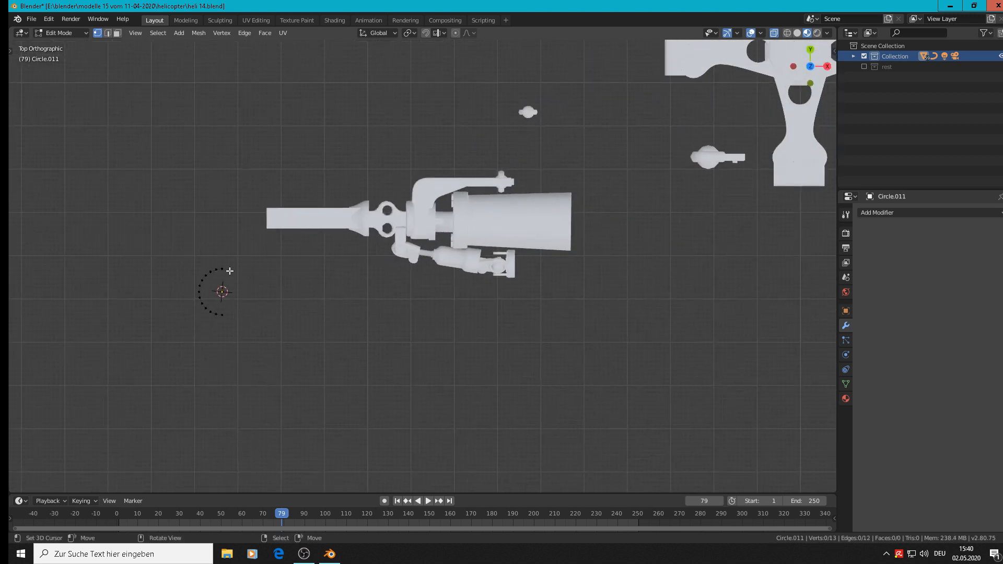
{"action": "left_click", "coordinate": [225, 315]}
{"action": "key", "text": "e"}
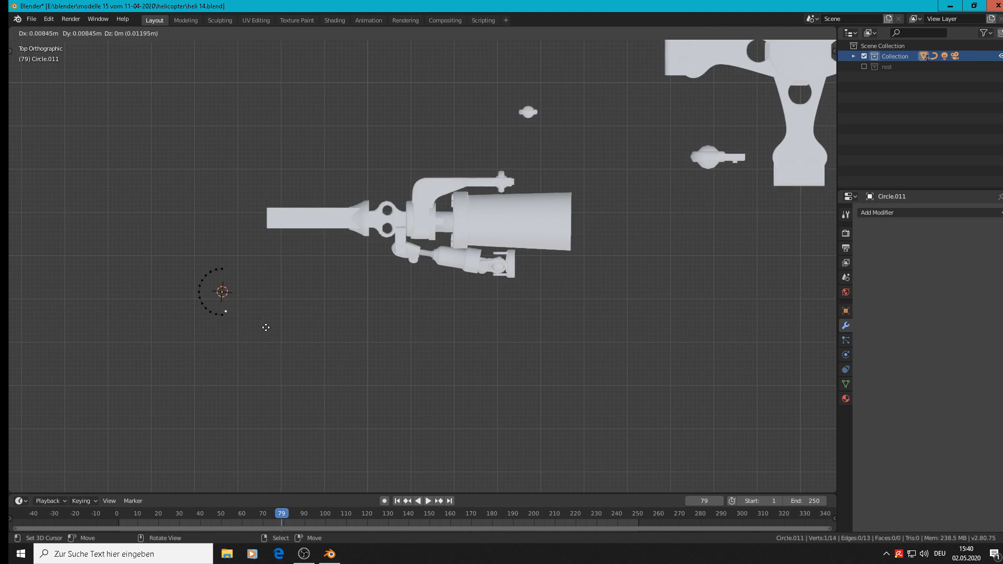
{"action": "right_click", "coordinate": [265, 326]}
{"action": "left_click_drag", "start_coordinate": [246, 315], "coordinate": [631, 332]}
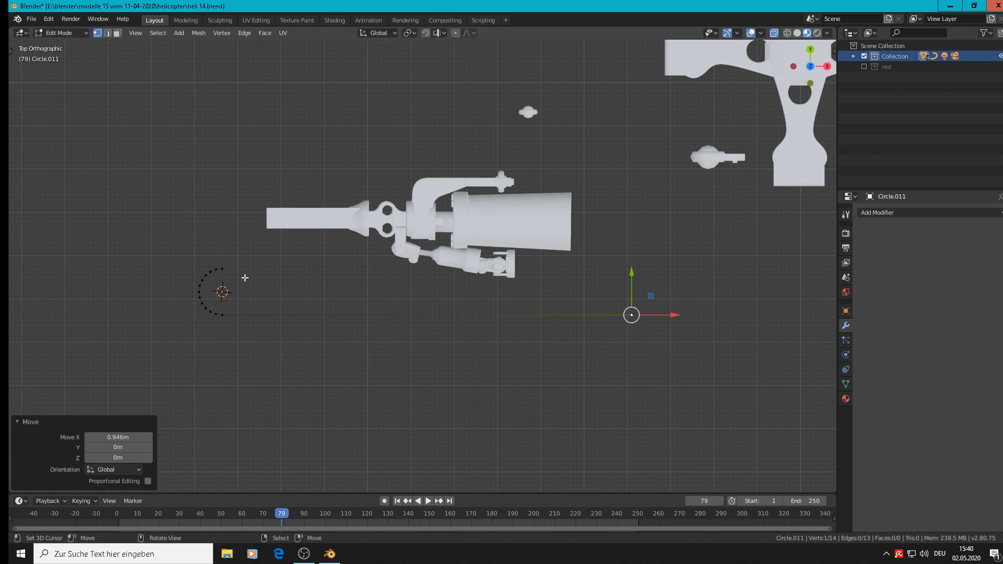
Step: Extrude the arc's upper end vertex along X, shift its tip -0.0555 m in Y, and join the two tip vertices with an edge
{"action": "left_click", "coordinate": [224, 268]}
{"action": "key", "text": "e"}
{"action": "right_click", "coordinate": [224, 269]}
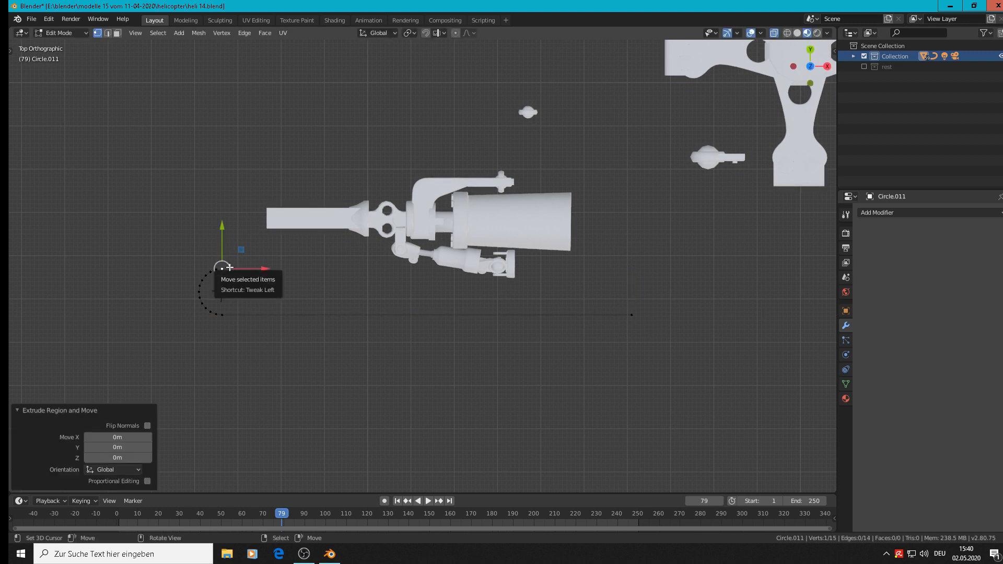
{"action": "left_click_drag", "start_coordinate": [257, 268], "coordinate": [643, 261]}
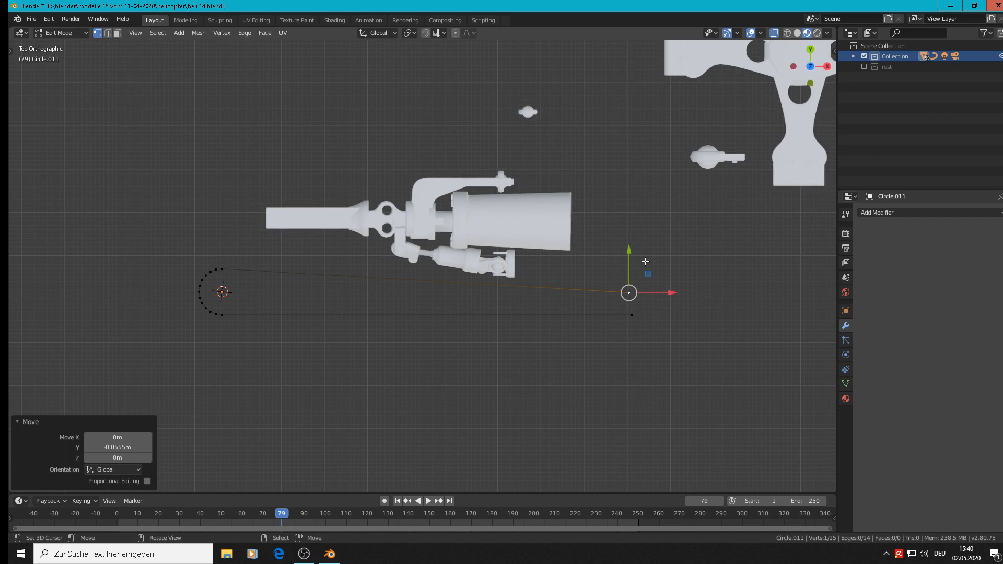
{"action": "left_click", "coordinate": [638, 313], "text": "shift"}
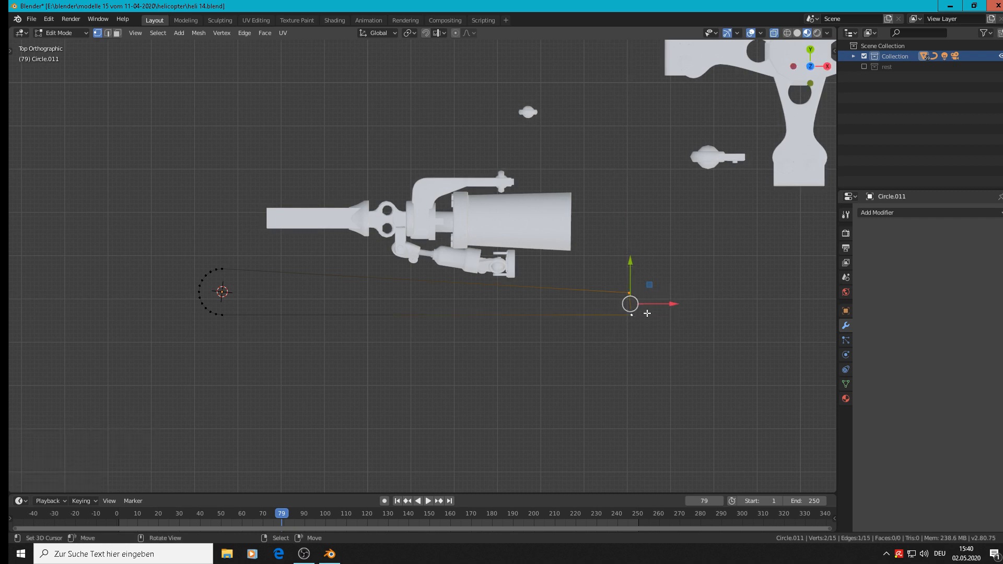
{"action": "left_click", "coordinate": [637, 297]}
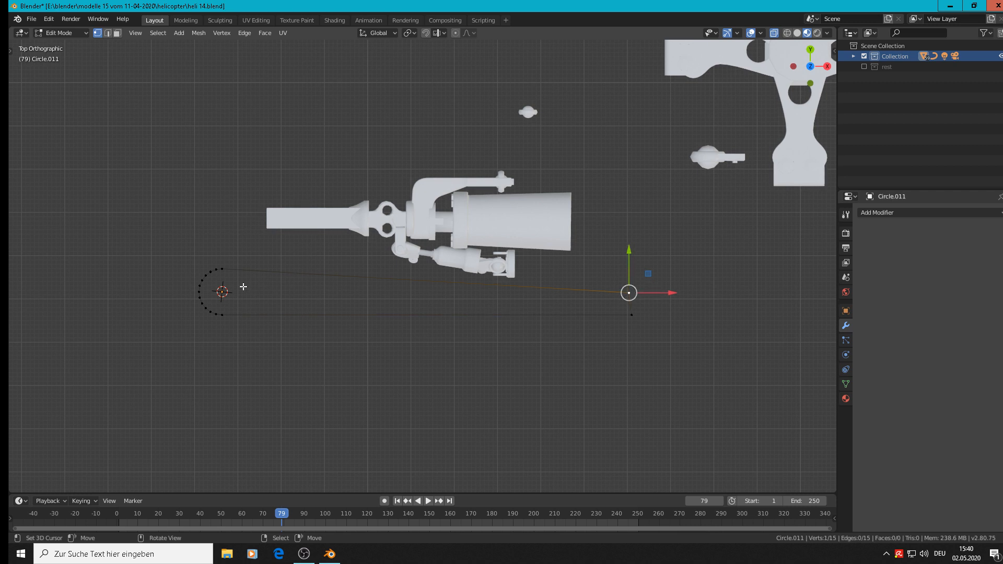
Step: Fill a face between the two arc end vertices and the two tip vertices
{"action": "middle_click_drag", "start_coordinate": [305, 301], "coordinate": [456, 309], "text": "shift"}
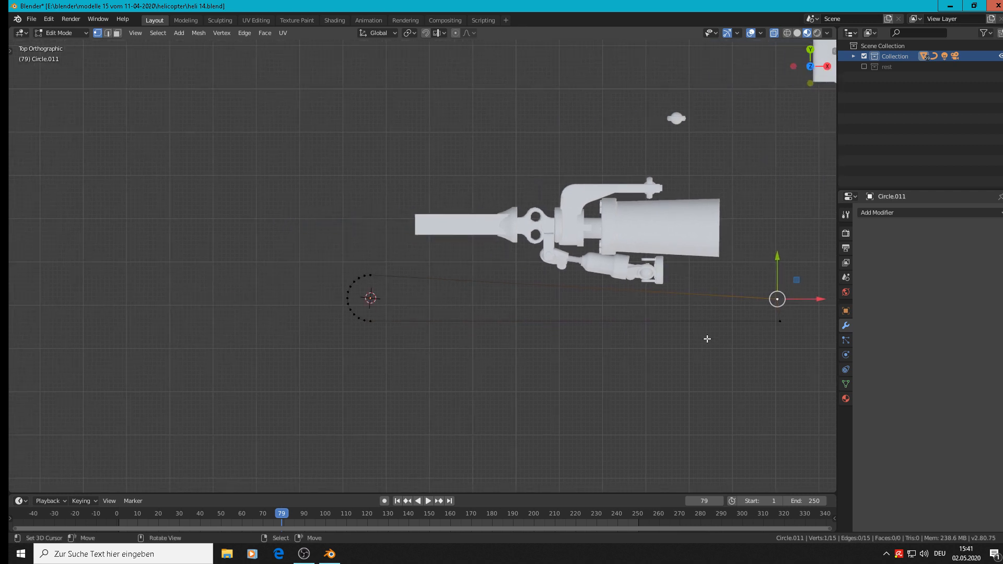
{"action": "scroll", "coordinate": [382, 308], "scroll_direction": "up", "scroll_amount": 2}
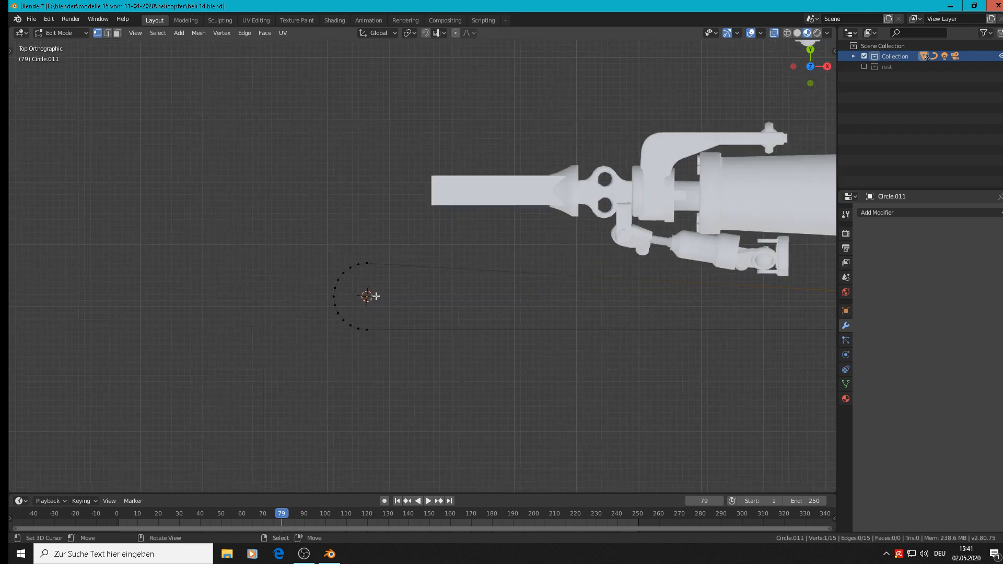
{"action": "scroll", "coordinate": [375, 296], "scroll_direction": "up", "scroll_amount": 2}
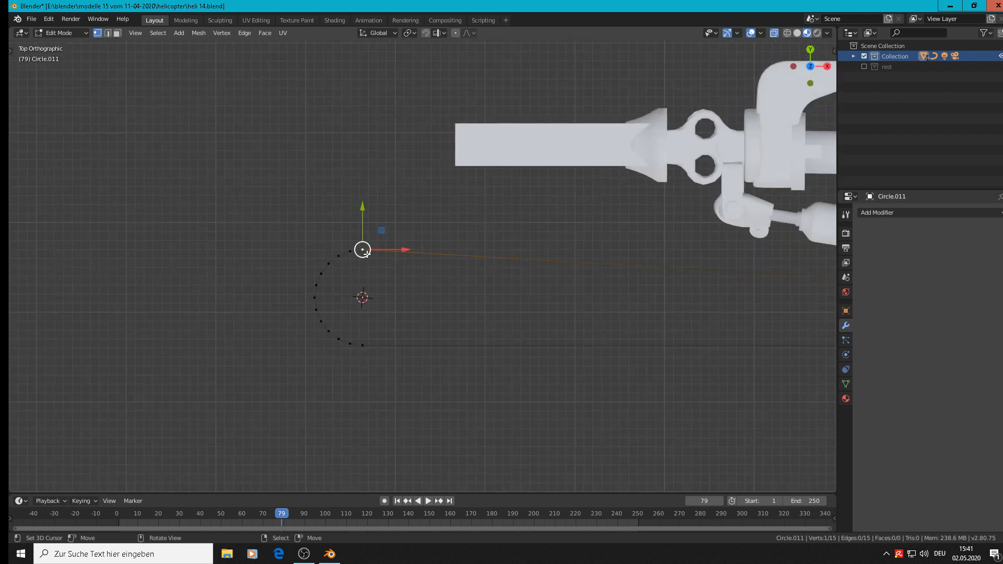
{"action": "scroll", "coordinate": [382, 277], "scroll_direction": "down", "scroll_amount": 3}
{"action": "key", "text": "Tab"}
{"action": "key", "text": "Tab"}
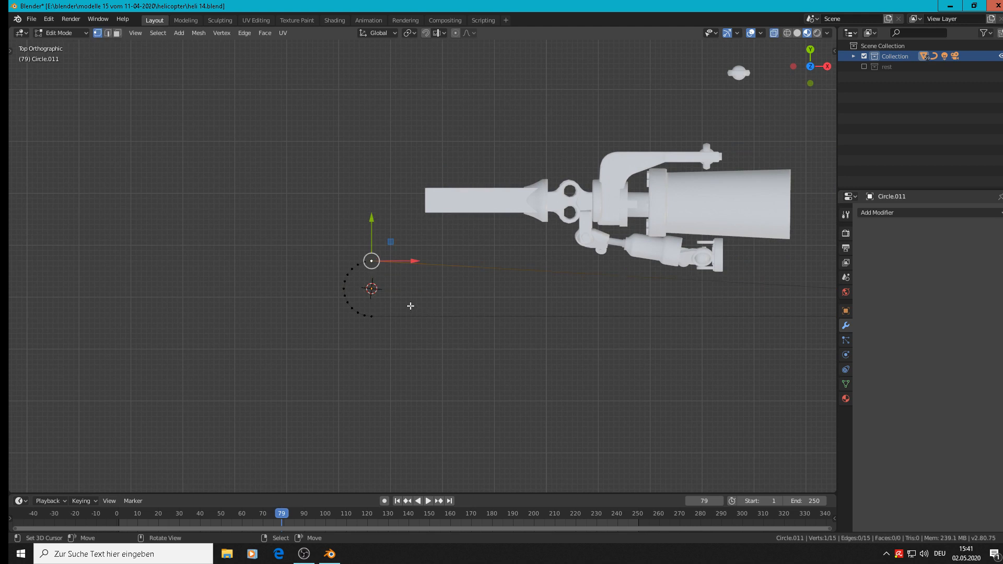
{"action": "middle_click_drag", "start_coordinate": [721, 359], "coordinate": [465, 346], "text": "shift"}
{"action": "left_click", "coordinate": [593, 309], "text": "shift"}
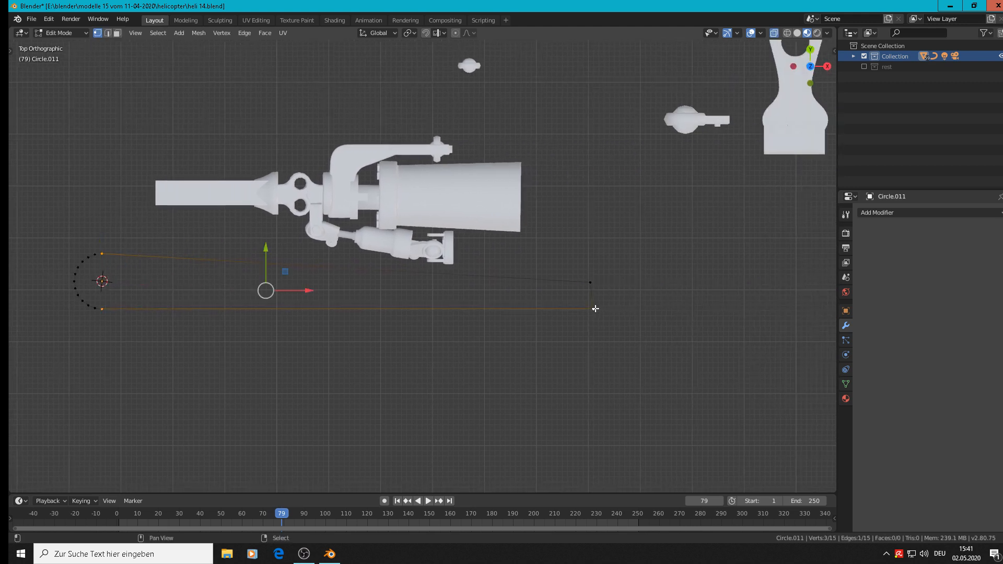
{"action": "left_click", "coordinate": [590, 282], "text": "shift"}
{"action": "key", "text": "f"}
{"action": "middle_click_drag", "start_coordinate": [125, 329], "coordinate": [343, 358], "text": "shift"}
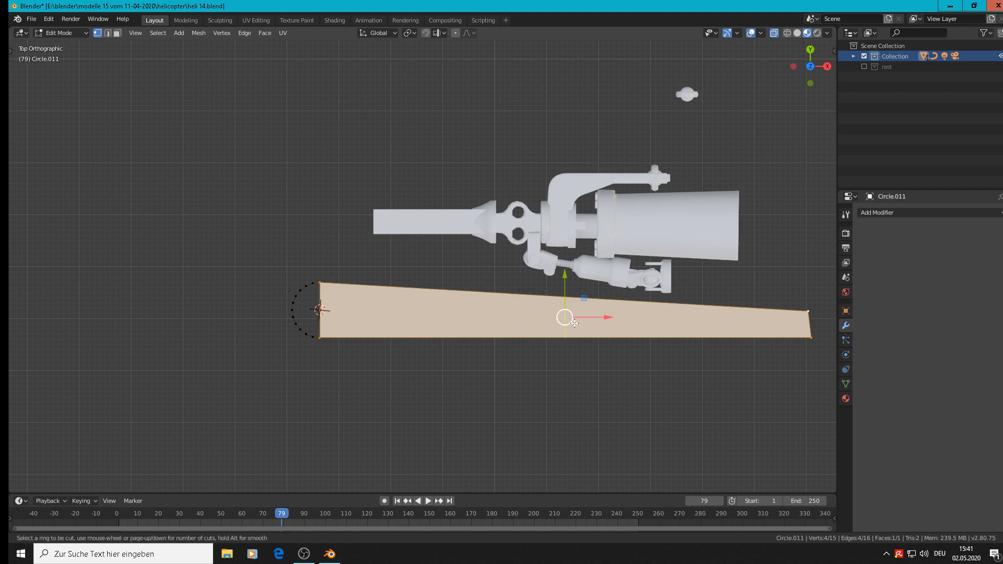
Step: Divide the tapered face crosswise with six evenly spaced loop cuts
{"action": "key", "text": "ctrl+r"}
{"action": "scroll", "coordinate": [574, 322], "scroll_direction": "up", "scroll_amount": 4}
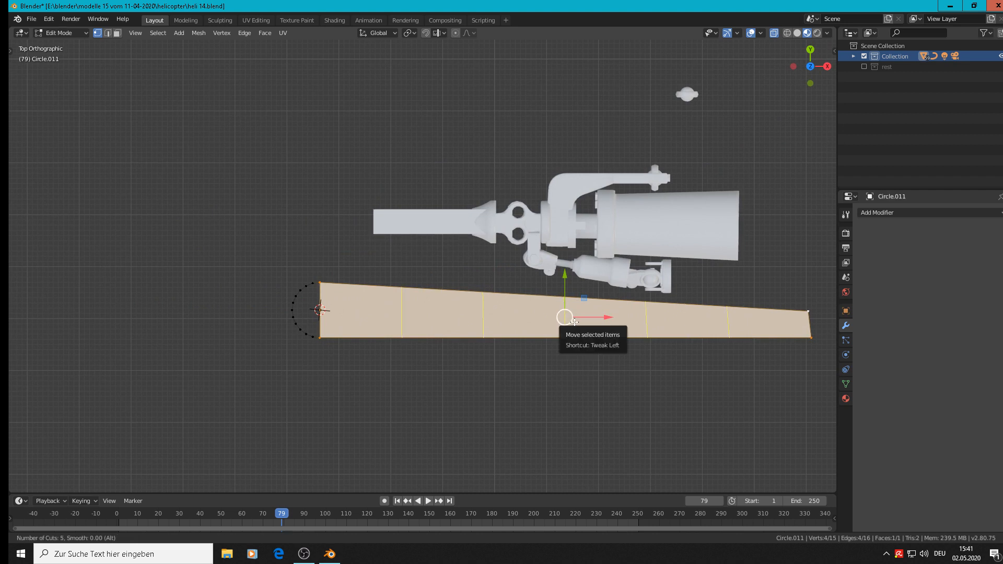
{"action": "scroll", "coordinate": [575, 322], "scroll_direction": "up", "scroll_amount": 1}
{"action": "left_click", "coordinate": [574, 322]}
{"action": "right_click", "coordinate": [372, 300]}
Step: Fill the semicircular arc with a face to close the rounded end of the profile
{"action": "left_click", "coordinate": [310, 292], "text": "alt"}
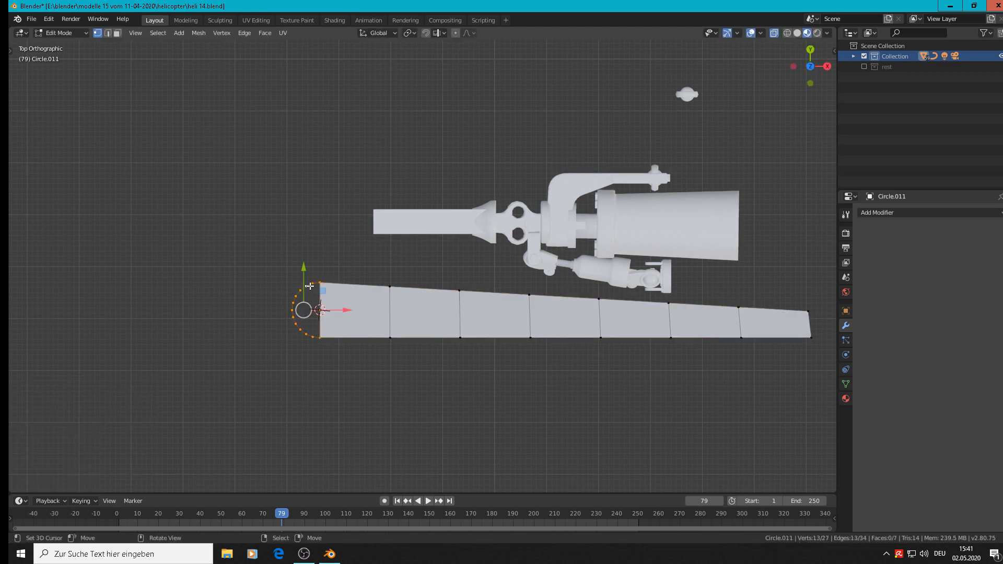
{"action": "key", "text": "f"}
{"action": "key", "text": "alt+a"}
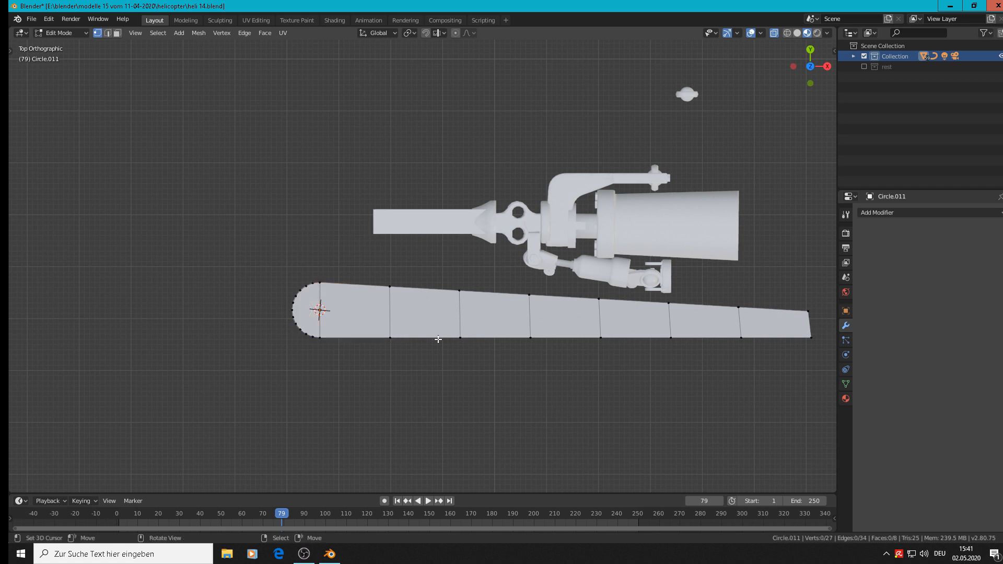
Step: Examine the filled profile next to the rotor arm and the reference photos
{"action": "scroll", "coordinate": [549, 380], "scroll_direction": "down", "scroll_amount": 1}
{"action": "key", "text": "Tab"}
{"action": "scroll", "coordinate": [550, 380], "scroll_direction": "down", "scroll_amount": 4}
{"action": "scroll", "coordinate": [549, 379], "scroll_direction": "up", "scroll_amount": 3}
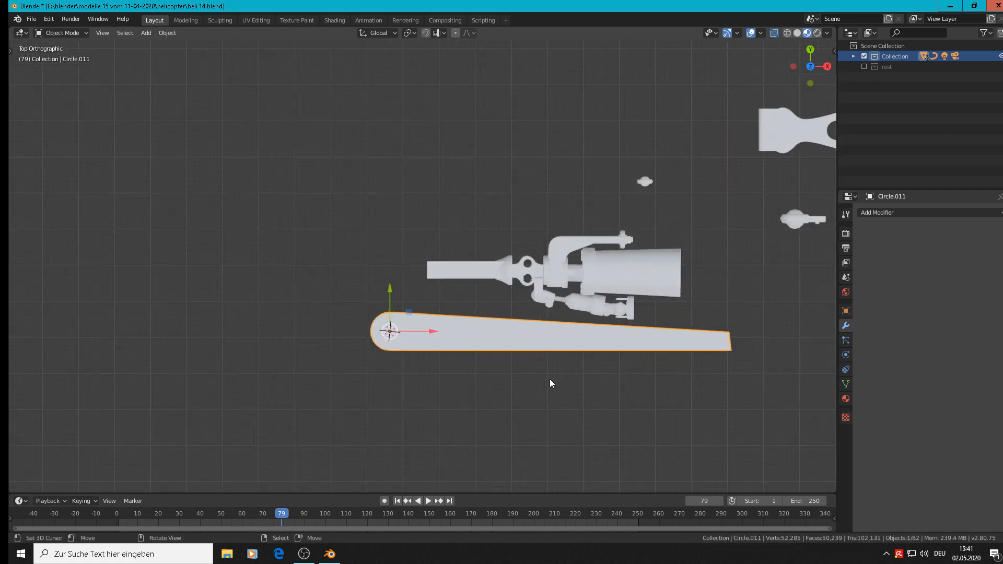
{"action": "key", "text": "Tab"}
{"action": "scroll", "coordinate": [454, 345], "scroll_direction": "up", "scroll_amount": 1}
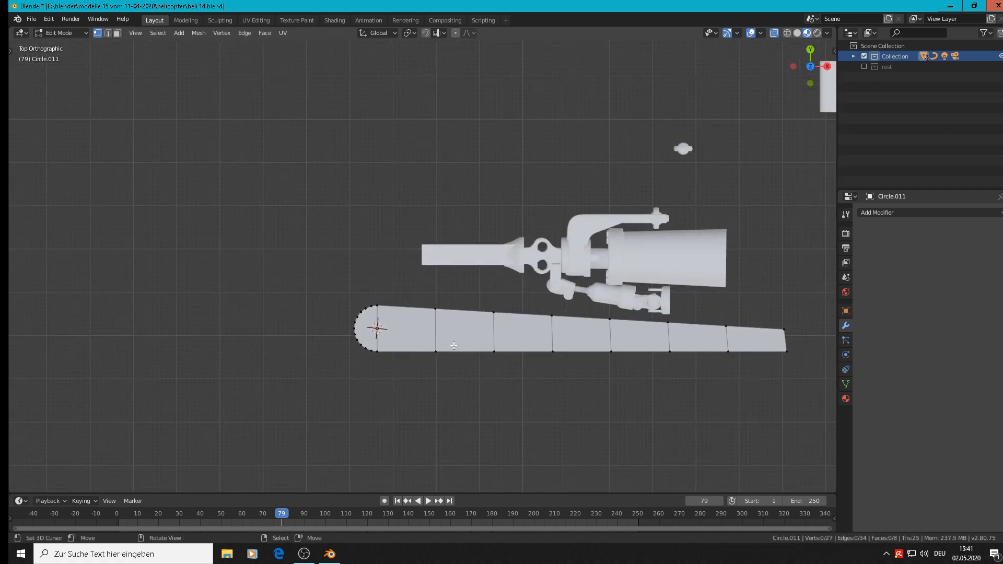
{"action": "scroll", "coordinate": [454, 345], "scroll_direction": "down", "scroll_amount": 4}
{"action": "middle_click_drag", "start_coordinate": [454, 346], "coordinate": [472, 289]}
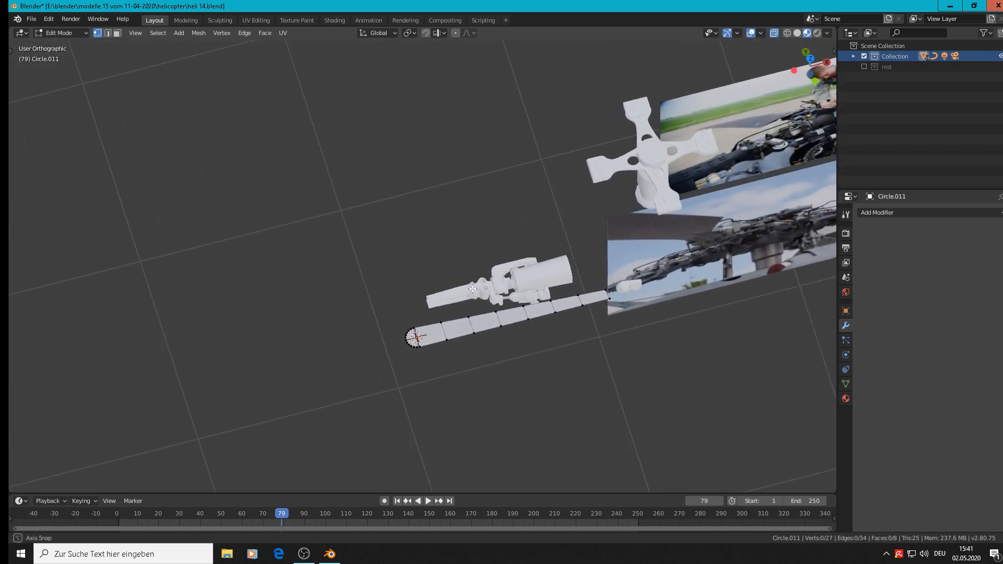
{"action": "scroll", "coordinate": [473, 288], "scroll_direction": "up", "scroll_amount": 3}
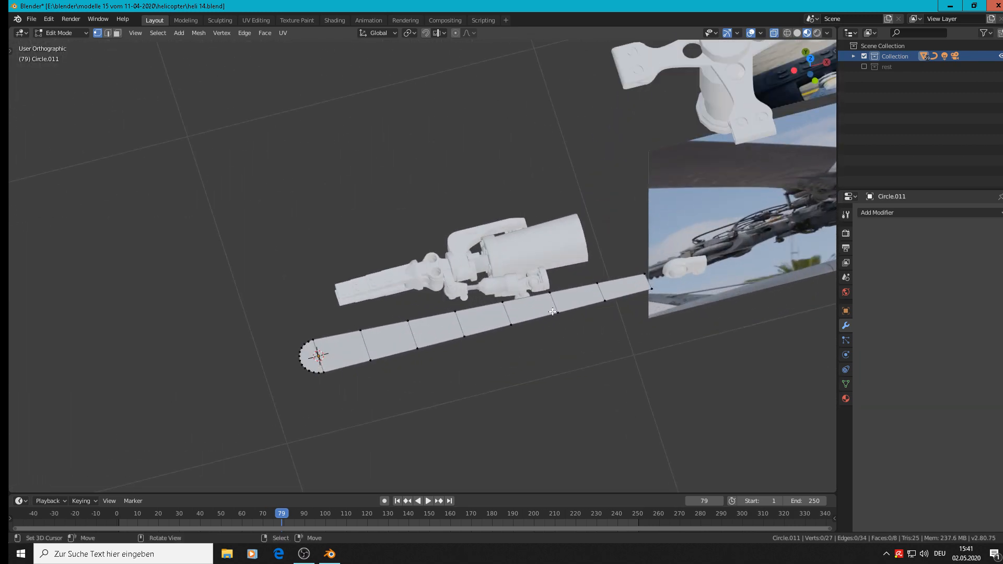
{"action": "key", "text": "ctrl"}
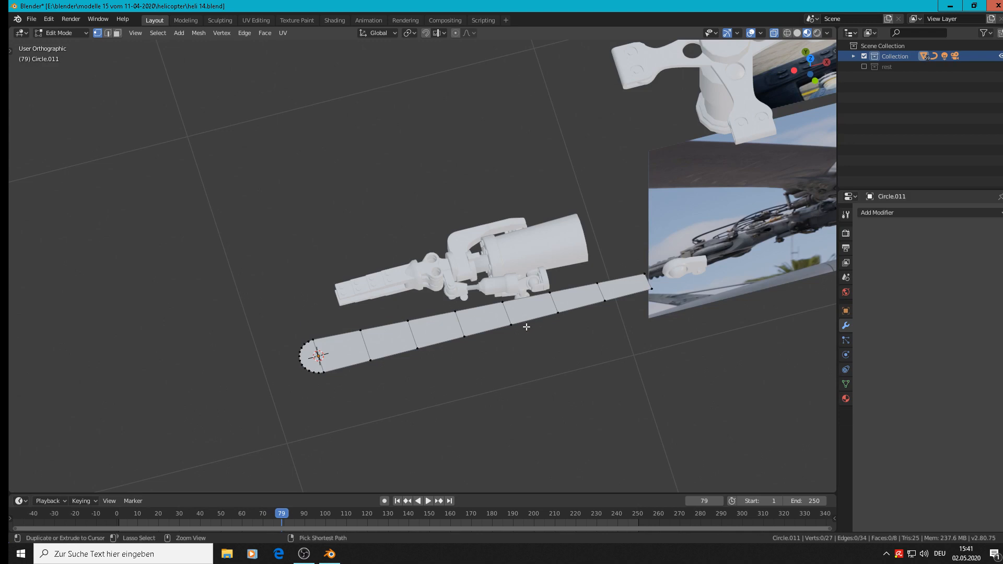
Step: Undo the arc fill, the loop cuts and the tapered face, back to the bare outline
{"action": "key", "text": "ctrl+z"}
{"action": "key", "text": "ctrl+z"}
{"action": "key", "text": "ctrl+z"}
{"action": "key", "text": "ctrl+z"}
{"action": "key", "text": "ctrl+z"}
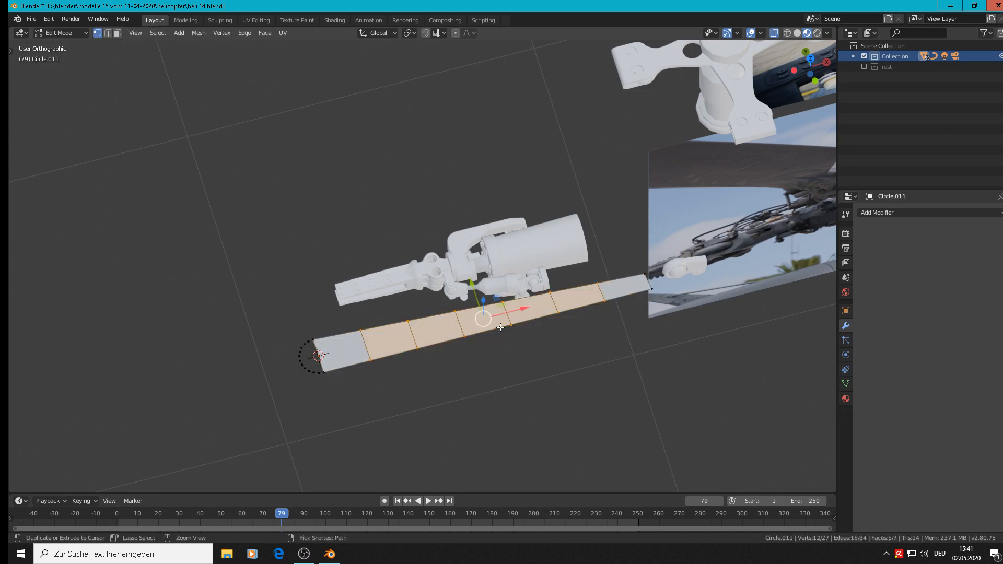
{"action": "key", "text": "ctrl+z"}
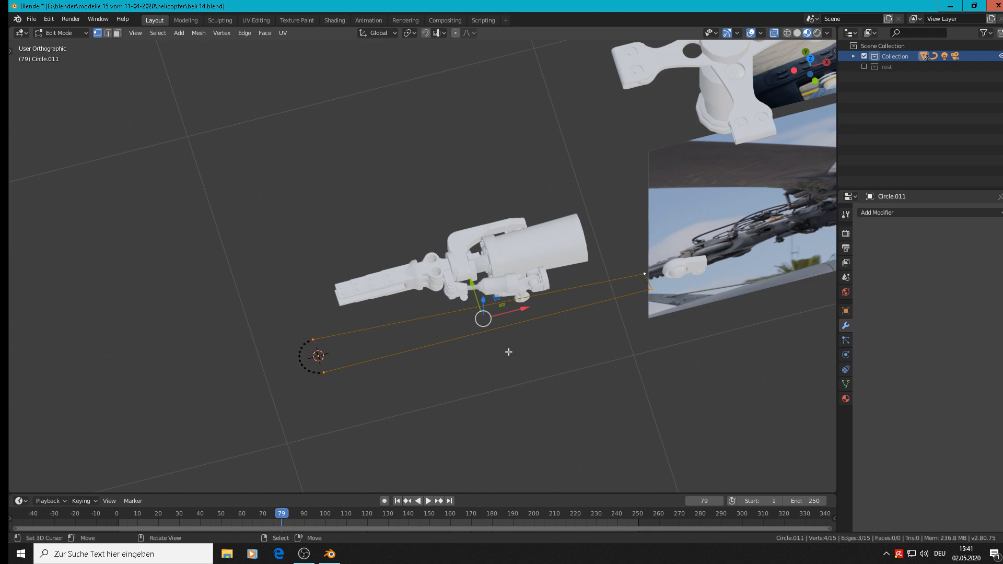
Step: Rotate the whole outline object 90° about the global X axis in Object Mode
{"action": "key", "text": "Tab"}
{"action": "type", "text": "rx"}
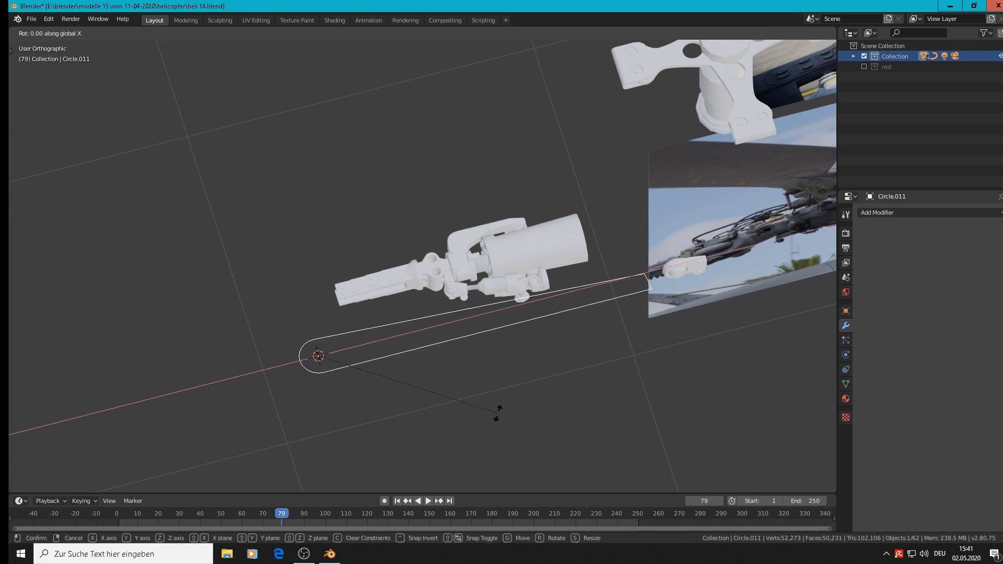
{"action": "type", "text": "90"}
{"action": "key", "text": "Return"}
Step: Fill the entire closed outline with a single face in Edit Mode
{"action": "middle_click_drag", "start_coordinate": [382, 343], "coordinate": [403, 299]}
{"action": "key", "text": "Tab"}
{"action": "key", "text": "a"}
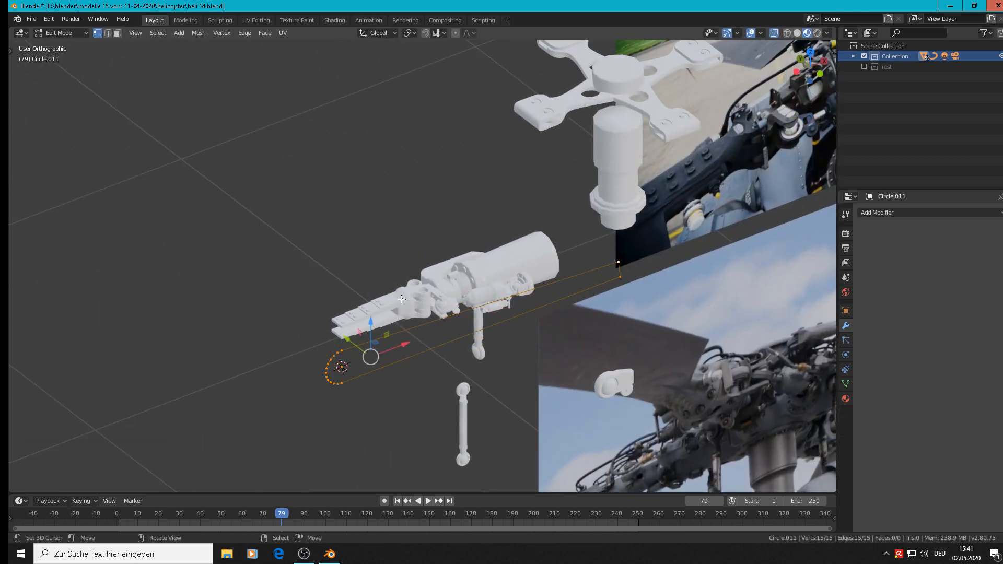
{"action": "key", "text": "f"}
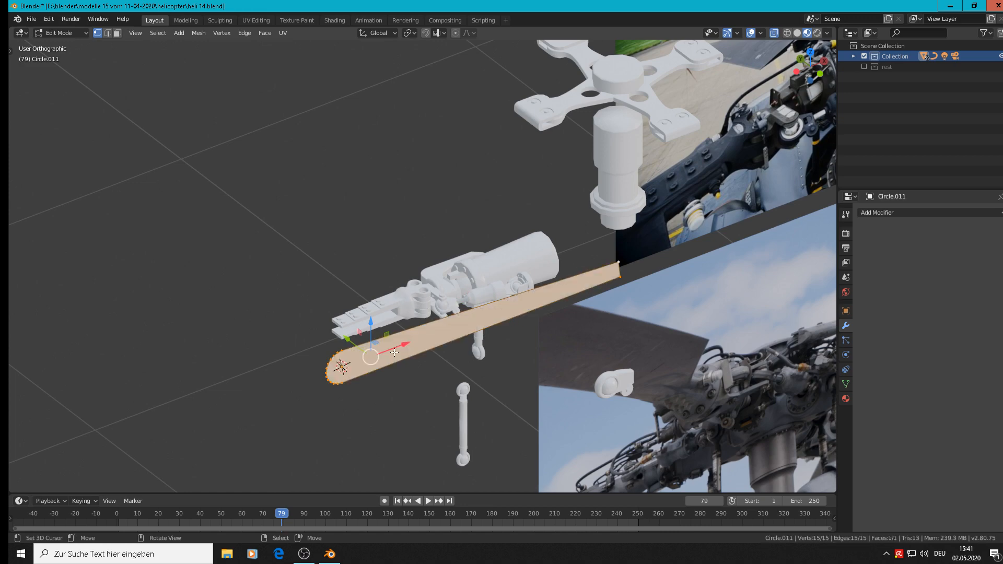
Step: Extrude the profile face 3.5 m along Y to form a blade body
{"action": "scroll", "coordinate": [394, 353], "scroll_direction": "down", "scroll_amount": 3}
{"action": "key", "text": "e"}
{"action": "right_click", "coordinate": [367, 335]}
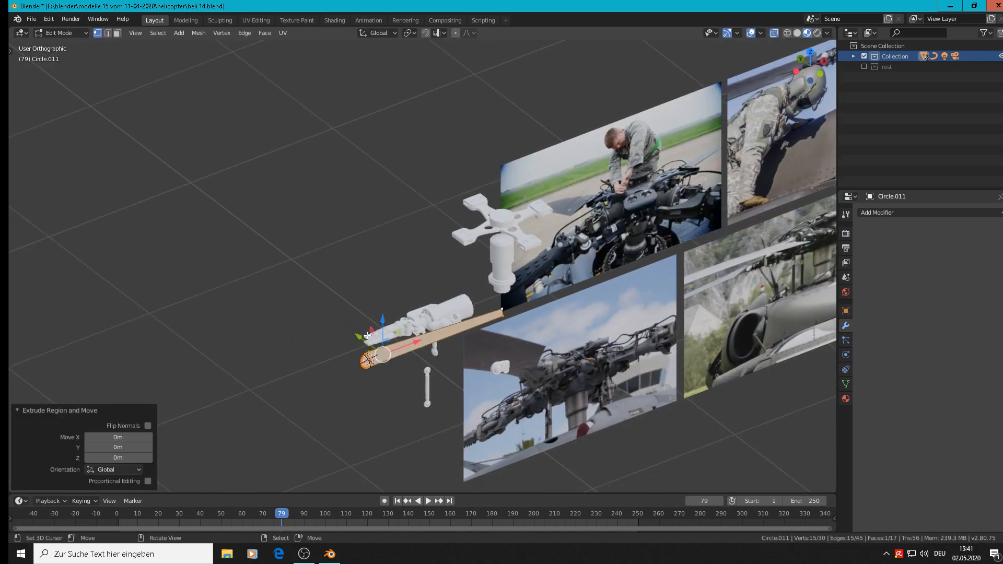
{"action": "left_click_drag", "start_coordinate": [358, 337], "coordinate": [39, 478], "text": "ctrl"}
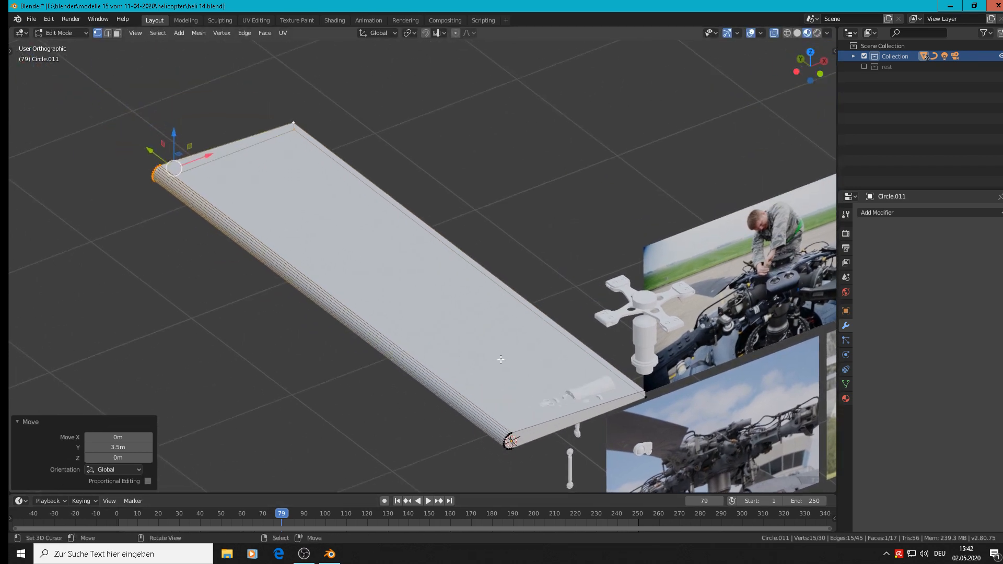
Step: Try to lengthen the blade by moving its extruded end without locking it to an axis, and undo the move
{"action": "scroll", "coordinate": [501, 359], "scroll_direction": "down", "scroll_amount": 3}
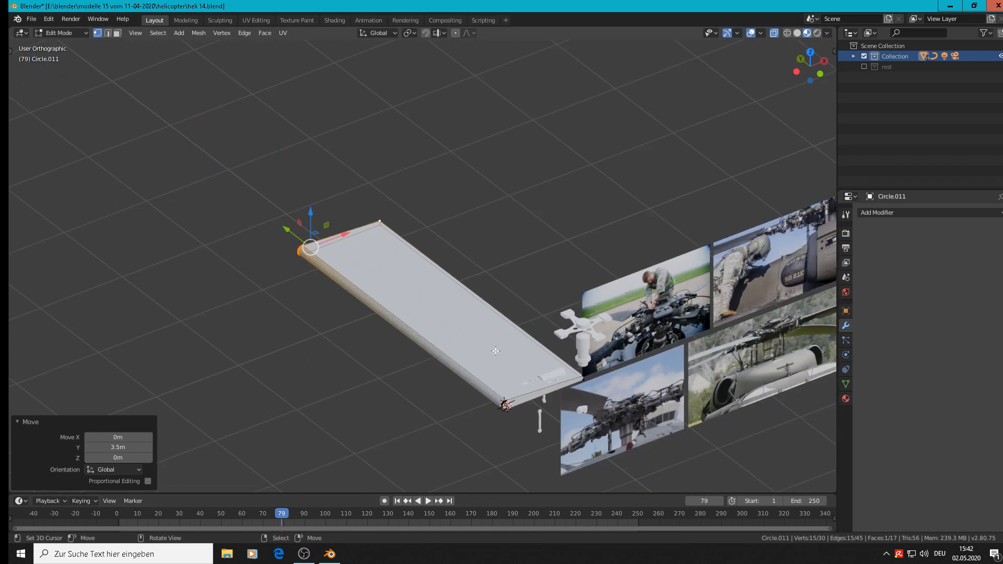
{"action": "middle_click_drag", "start_coordinate": [492, 342], "coordinate": [458, 376]}
{"action": "scroll", "coordinate": [463, 377], "scroll_direction": "up", "scroll_amount": 1}
{"action": "scroll", "coordinate": [463, 377], "scroll_direction": "down", "scroll_amount": 4}
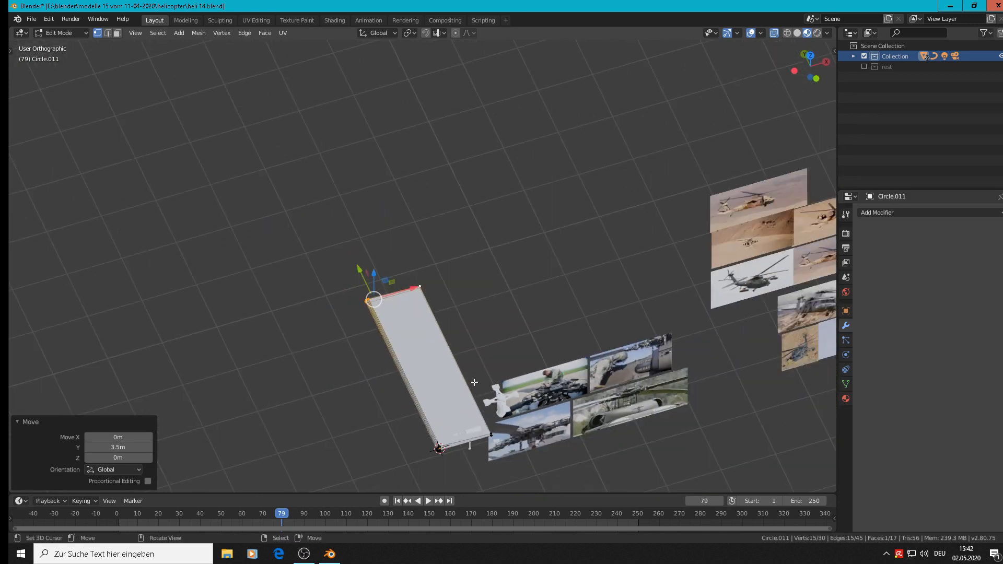
{"action": "key", "text": "g"}
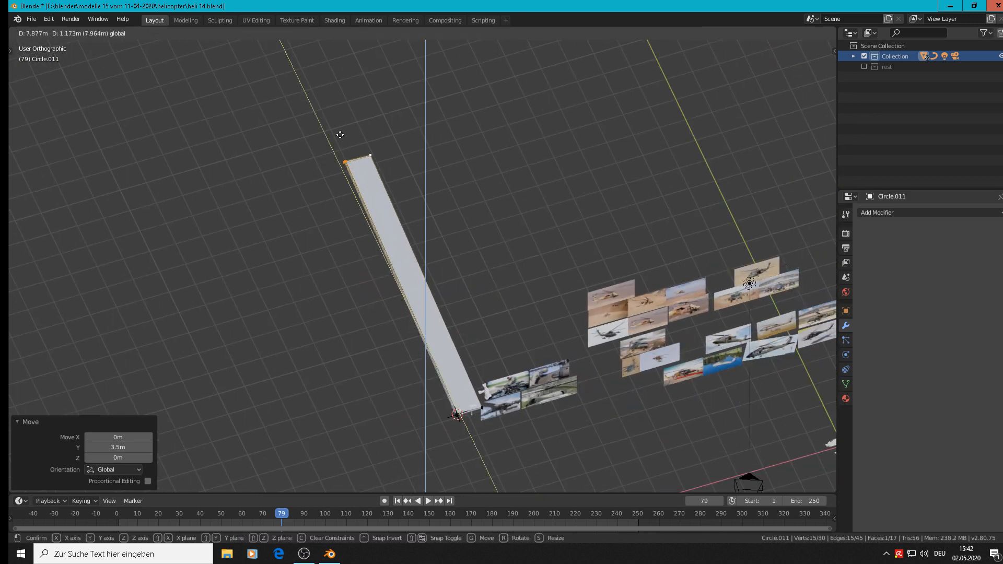
{"action": "left_click", "coordinate": [329, 144]}
{"action": "key", "text": "ctrl+z"}
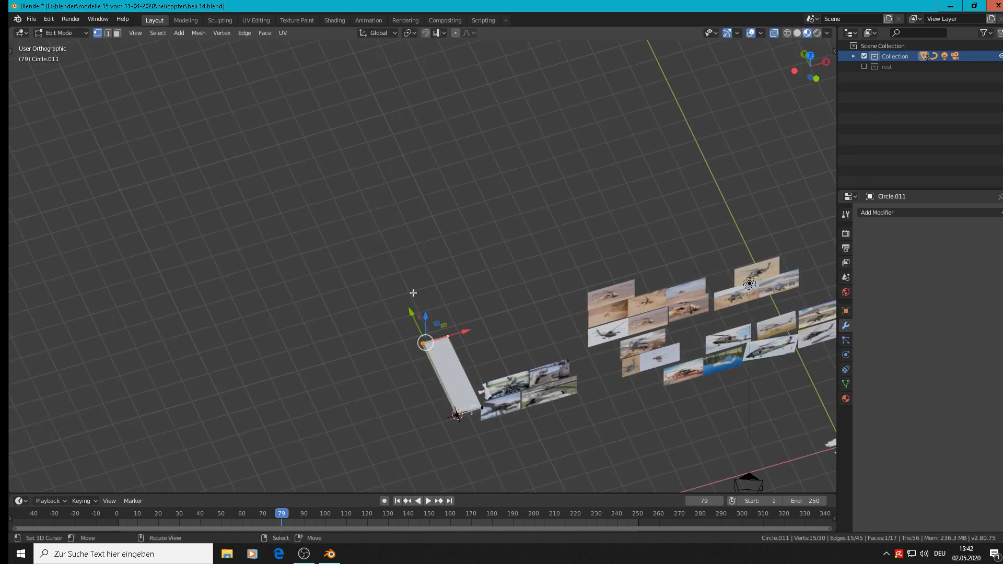
Step: Move the blade's extruded end another 11.9 m along Y
{"action": "key", "text": "g"}
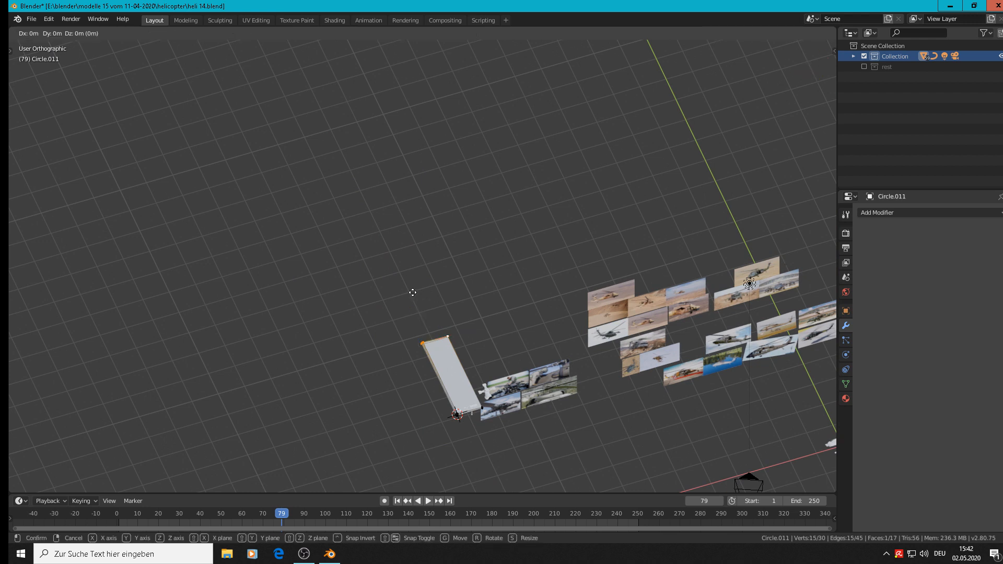
{"action": "key", "text": "y"}
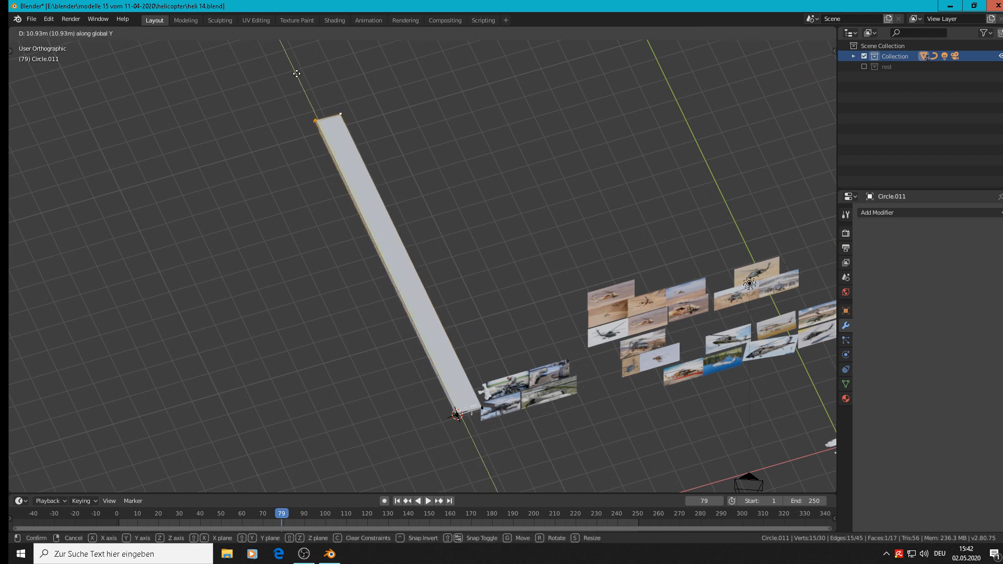
{"action": "left_click", "coordinate": [279, 57]}
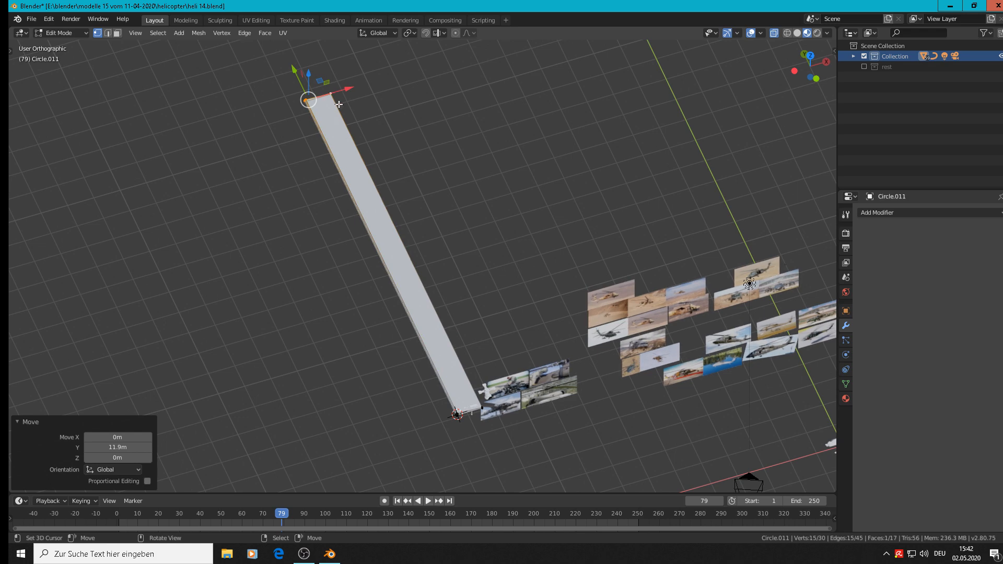
Step: Narrow the blade's far end by moving the two vertices of its trailing corner -0.322 m along X
{"action": "scroll", "coordinate": [280, 94], "scroll_direction": "up", "scroll_amount": 3}
{"action": "scroll", "coordinate": [291, 113], "scroll_direction": "down", "scroll_amount": 3}
{"action": "key", "text": "alt+a"}
{"action": "key", "text": "c"}
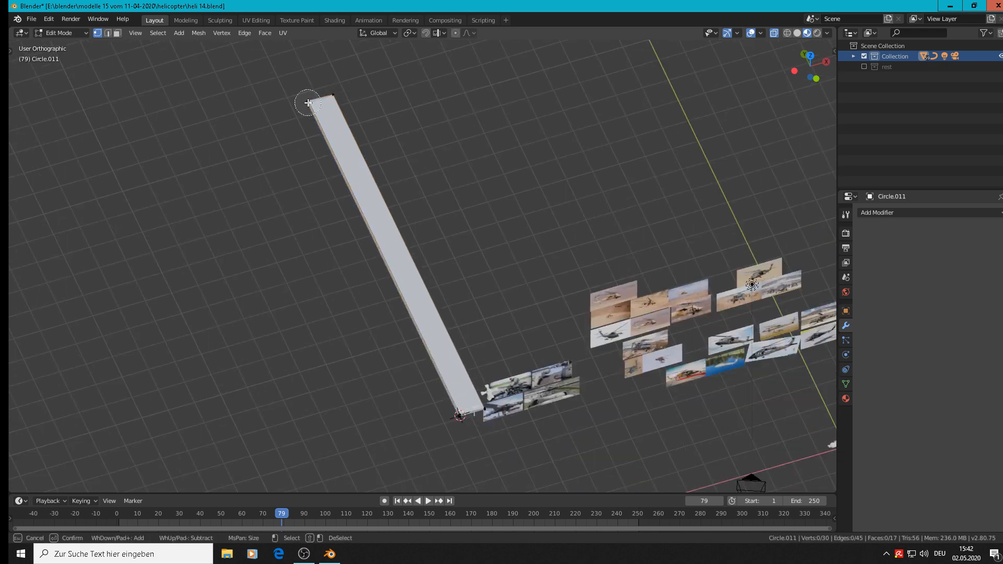
{"action": "left_click", "coordinate": [308, 102]}
{"action": "right_click", "coordinate": [308, 102]}
{"action": "key", "text": "alt+a"}
{"action": "key", "text": "c"}
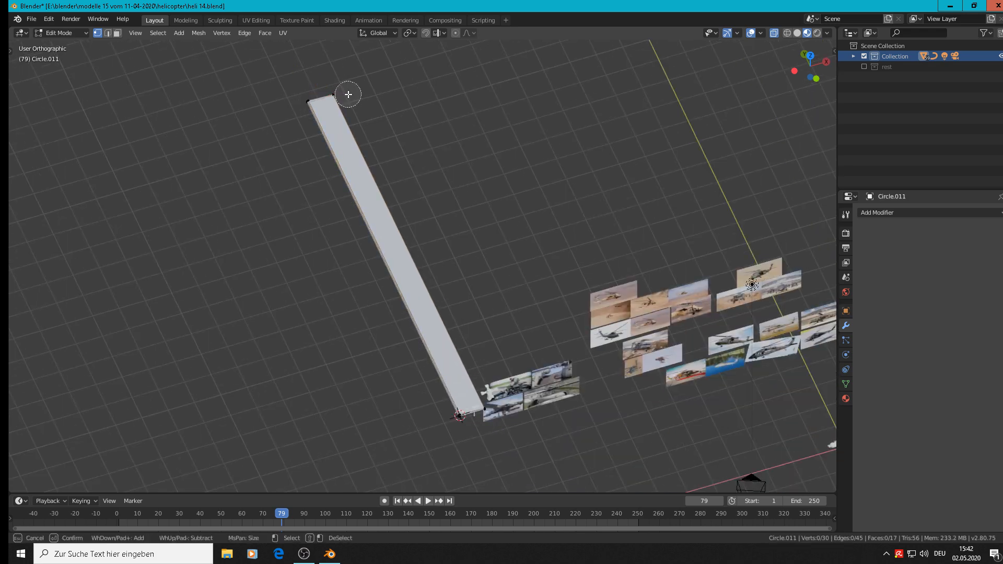
{"action": "left_click", "coordinate": [333, 95]}
{"action": "right_click", "coordinate": [337, 94]}
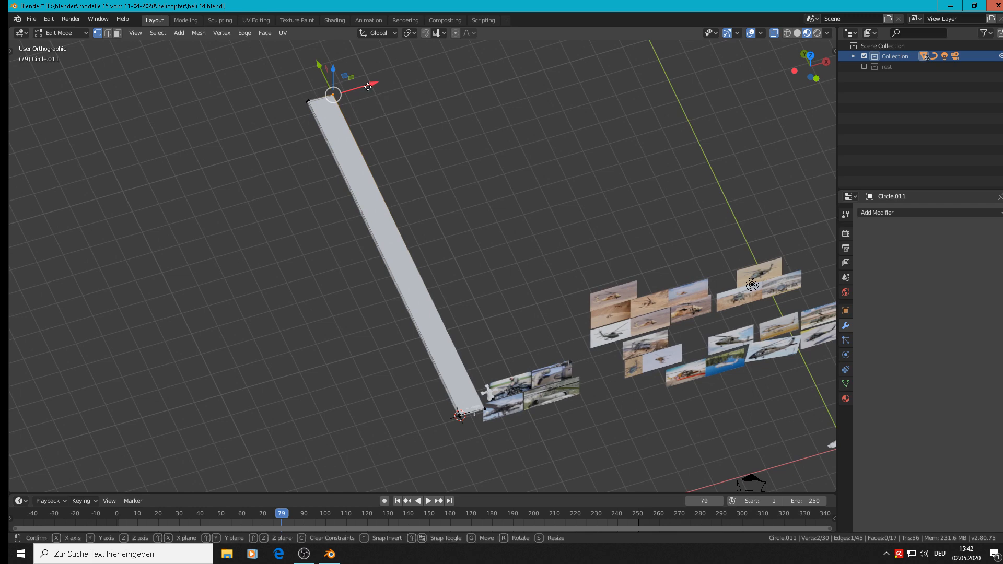
{"action": "left_click_drag", "start_coordinate": [368, 90], "coordinate": [359, 88]}
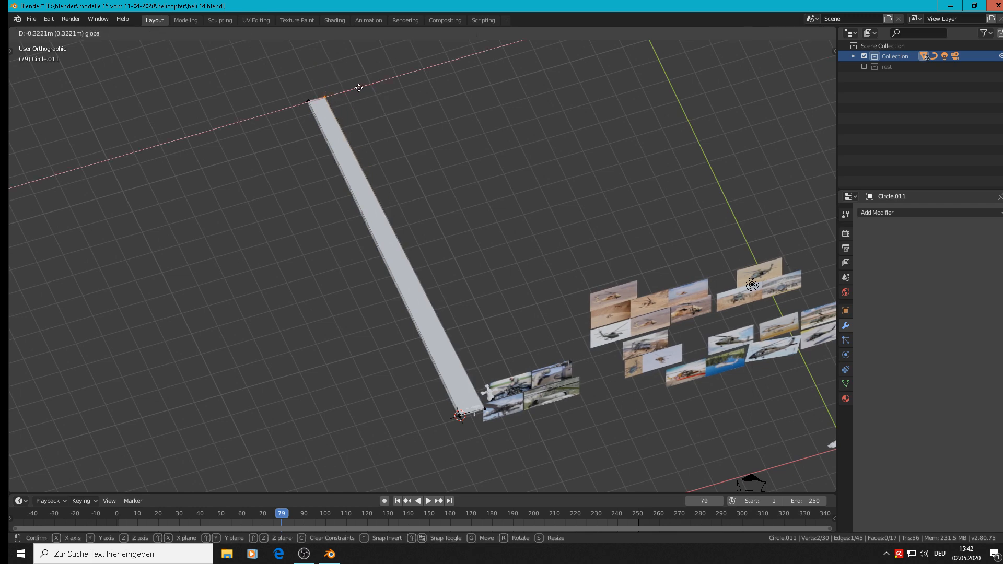
{"action": "left_click", "coordinate": [359, 88]}
Step: Return to Object Mode and scale the whole blade uniformly to 0.279
{"action": "scroll", "coordinate": [537, 406], "scroll_direction": "up", "scroll_amount": 2}
{"action": "middle_click_drag", "start_coordinate": [514, 385], "coordinate": [502, 333]}
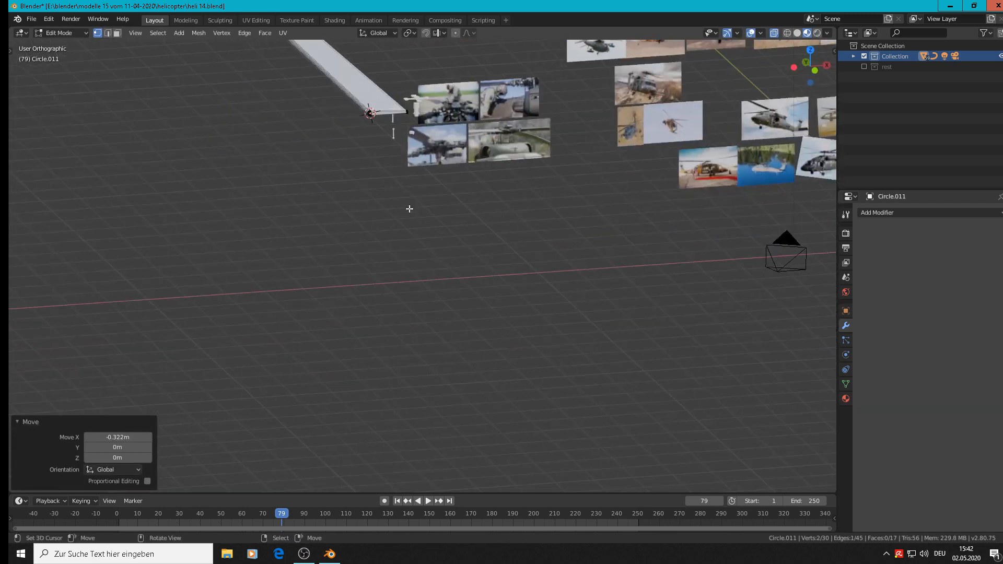
{"action": "scroll", "coordinate": [410, 209], "scroll_direction": "down", "scroll_amount": 3}
{"action": "key", "text": "Tab"}
{"action": "scroll", "coordinate": [411, 175], "scroll_direction": "up", "scroll_amount": 3}
{"action": "key", "text": "s"}
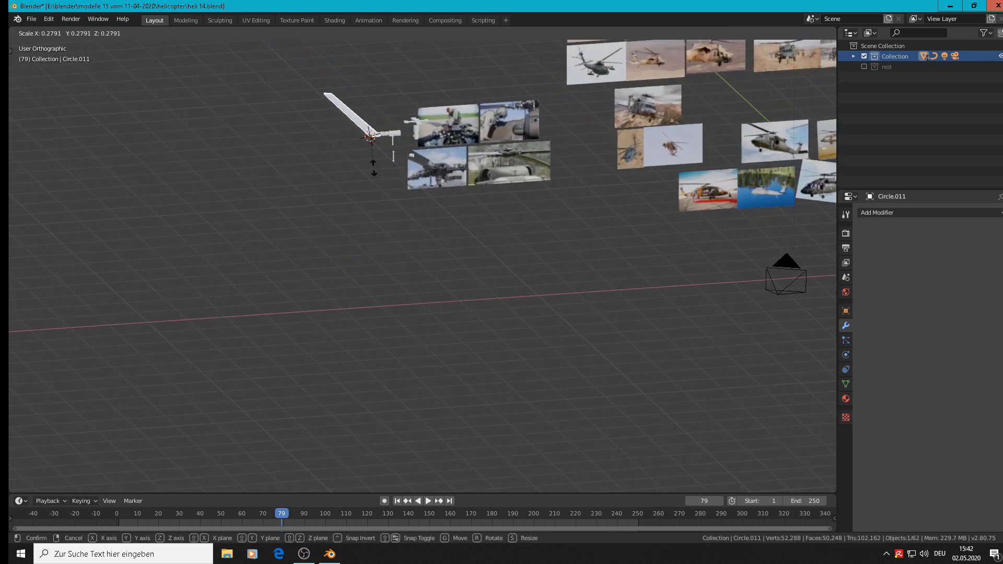
{"action": "left_click", "coordinate": [373, 167]}
{"action": "scroll", "coordinate": [389, 143], "scroll_direction": "up", "scroll_amount": 3}
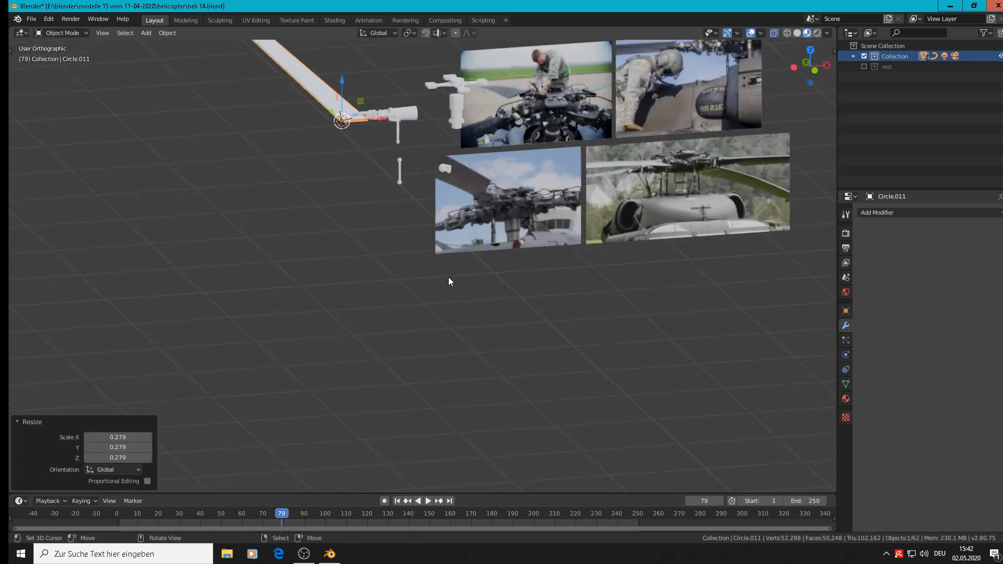
Step: Rotate the blade about the global Z axis by -90° and by a further 180°, so it points away from the rotor hub
{"action": "type", "text": "rz"}
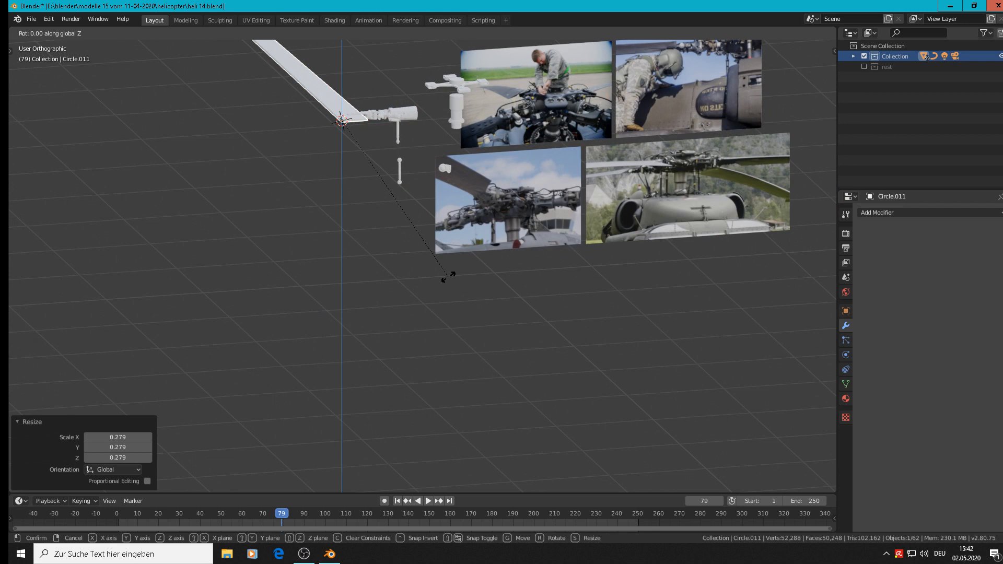
{"action": "type", "text": "-90"}
{"action": "key", "text": "Return"}
{"action": "scroll", "coordinate": [360, 149], "scroll_direction": "up", "scroll_amount": 3}
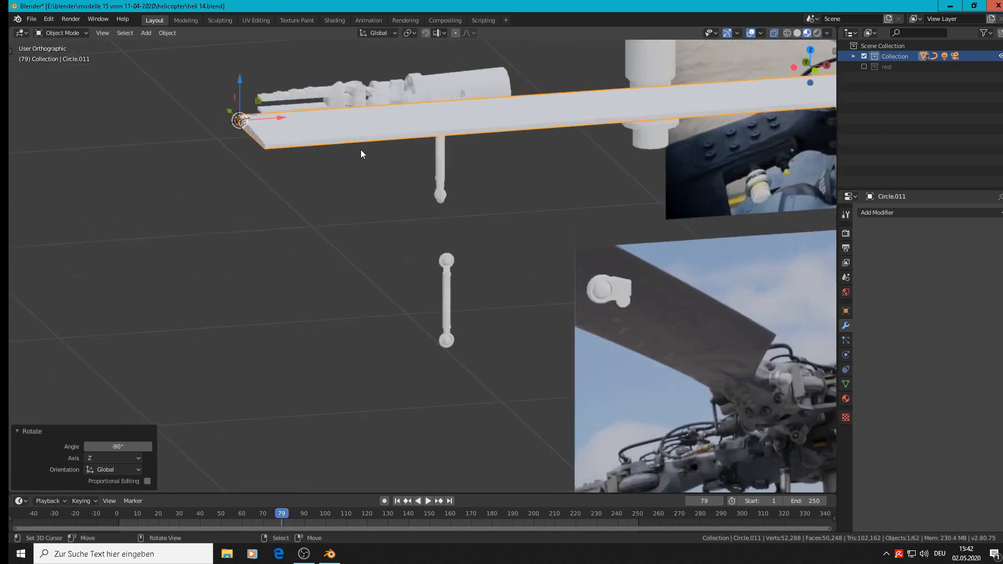
{"action": "scroll", "coordinate": [360, 150], "scroll_direction": "up", "scroll_amount": 1}
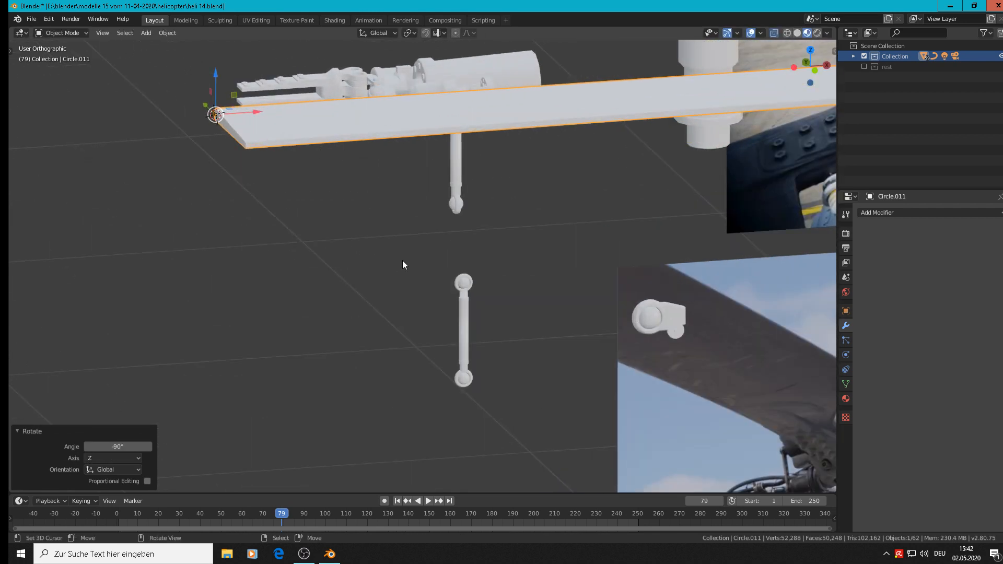
{"action": "scroll", "coordinate": [410, 291], "scroll_direction": "down", "scroll_amount": 4}
{"action": "type", "text": "rz180"}
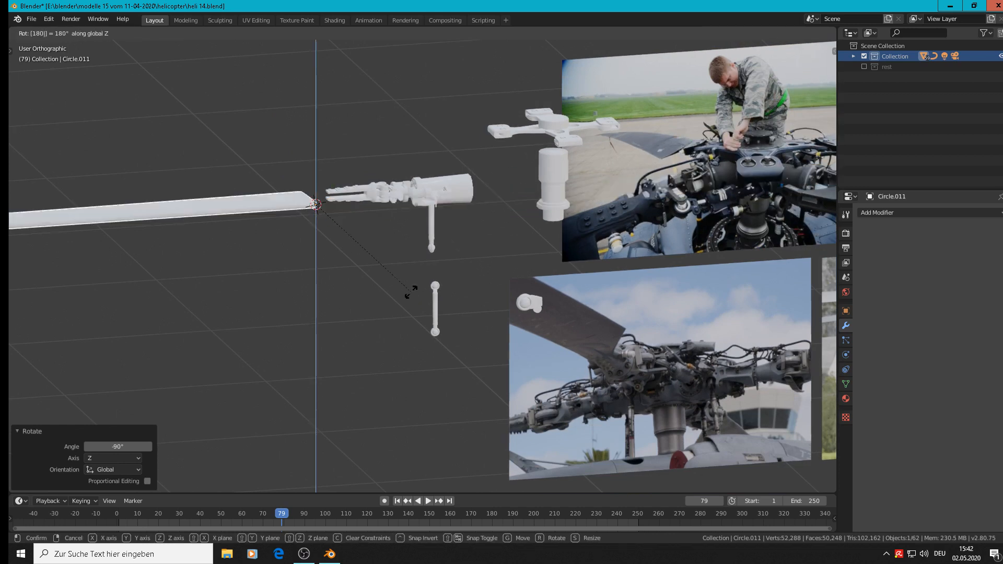
{"action": "key", "text": "Return"}
Step: In front view, move the blade 0.29 m along X so its root overlaps the forked holder
{"action": "key", "text": "KP_1"}
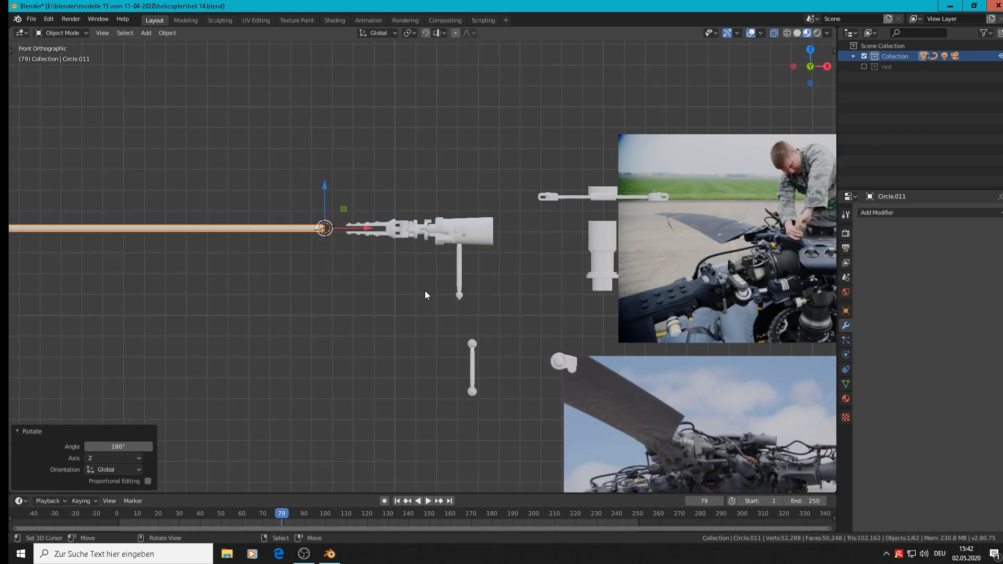
{"action": "key", "text": "g"}
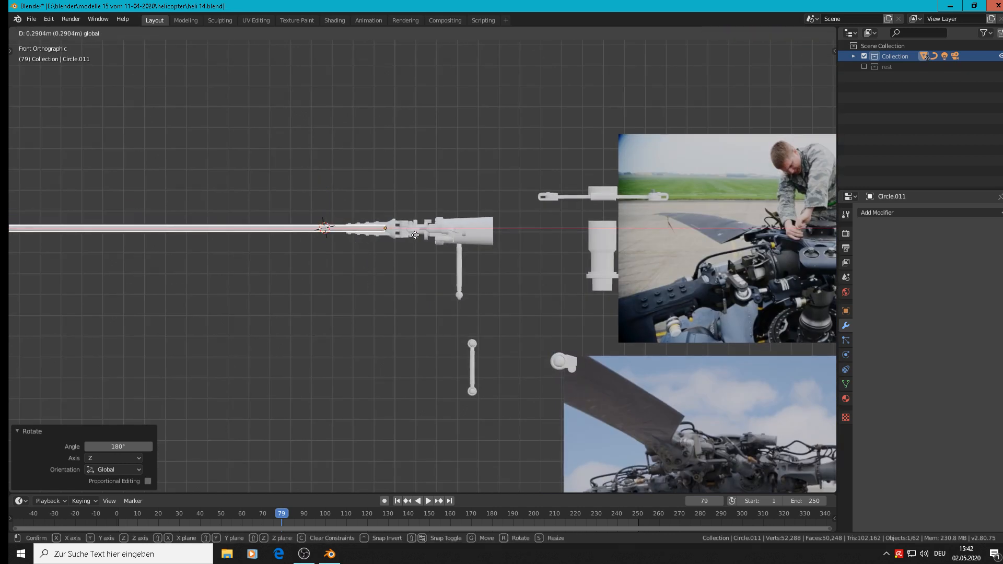
{"action": "left_click", "coordinate": [405, 245]}
Step: Examine the rotor head reference photos and compare how the blade root meets its holder on the model
{"action": "middle_click_drag", "start_coordinate": [404, 247], "coordinate": [429, 327]}
{"action": "scroll", "coordinate": [344, 144], "scroll_direction": "up", "scroll_amount": 5}
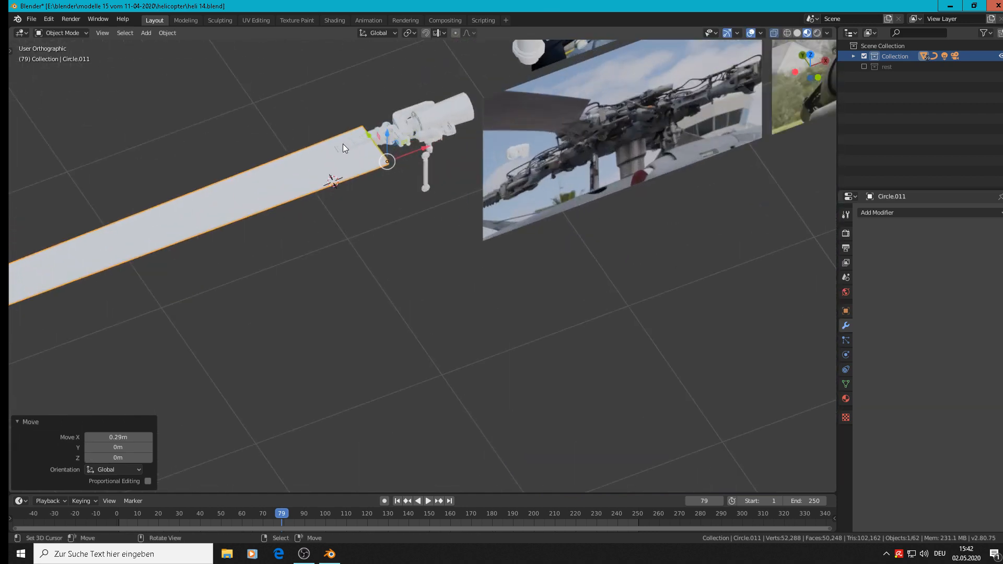
{"action": "scroll", "coordinate": [344, 144], "scroll_direction": "down", "scroll_amount": 3}
{"action": "scroll", "coordinate": [504, 145], "scroll_direction": "up", "scroll_amount": 1}
{"action": "middle_click_drag", "start_coordinate": [504, 144], "coordinate": [339, 327], "text": "shift"}
{"action": "scroll", "coordinate": [385, 212], "scroll_direction": "up", "scroll_amount": 4}
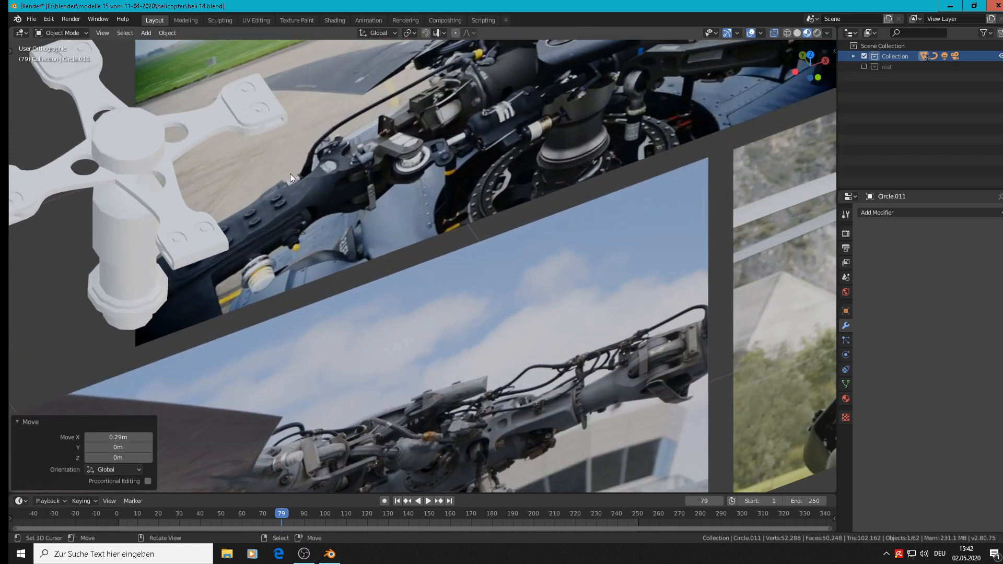
{"action": "scroll", "coordinate": [240, 278], "scroll_direction": "down", "scroll_amount": 3}
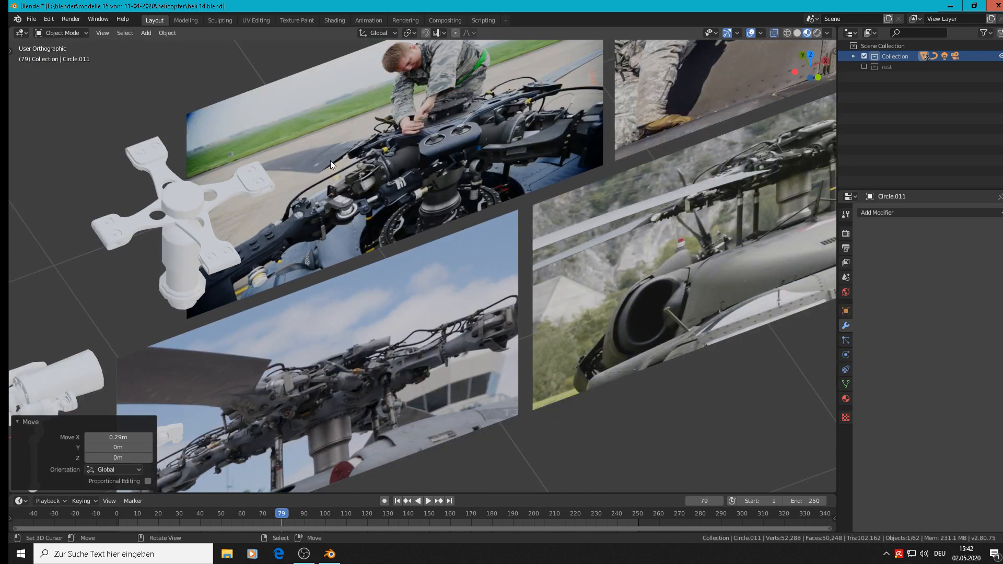
{"action": "scroll", "coordinate": [264, 274], "scroll_direction": "down", "scroll_amount": 2}
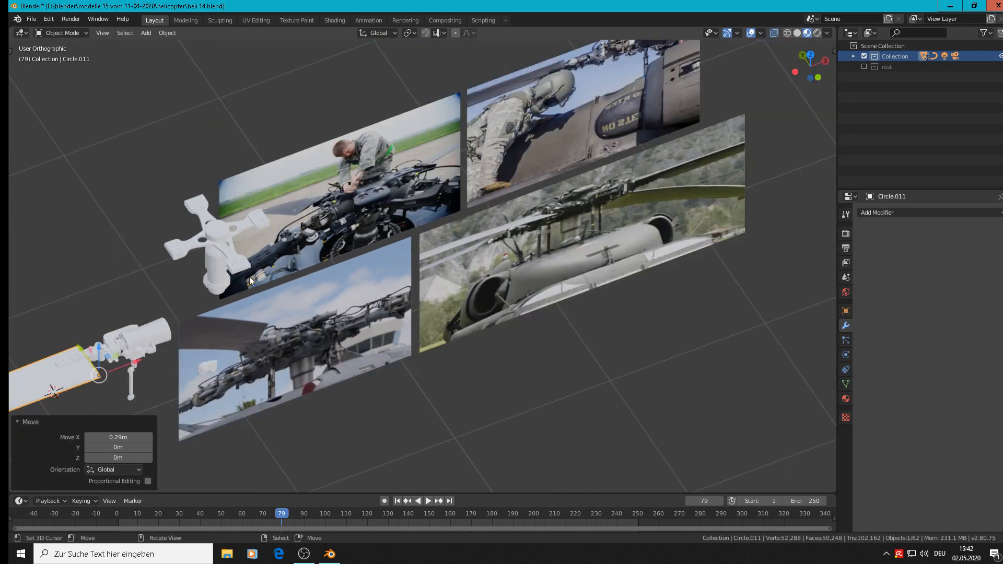
{"action": "middle_click_drag", "start_coordinate": [143, 321], "coordinate": [366, 218], "text": "shift"}
{"action": "scroll", "coordinate": [365, 211], "scroll_direction": "up", "scroll_amount": 3}
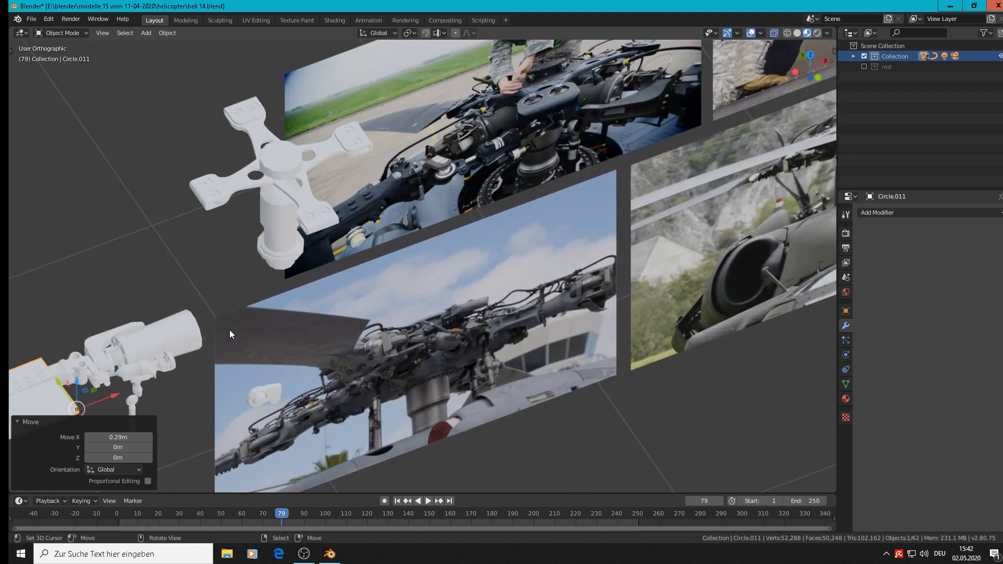
{"action": "middle_click_drag", "start_coordinate": [210, 335], "coordinate": [563, 176], "text": "shift"}
{"action": "scroll", "coordinate": [393, 209], "scroll_direction": "up", "scroll_amount": 4}
{"action": "scroll", "coordinate": [393, 208], "scroll_direction": "down", "scroll_amount": 1}
{"action": "scroll", "coordinate": [393, 208], "scroll_direction": "down", "scroll_amount": 2}
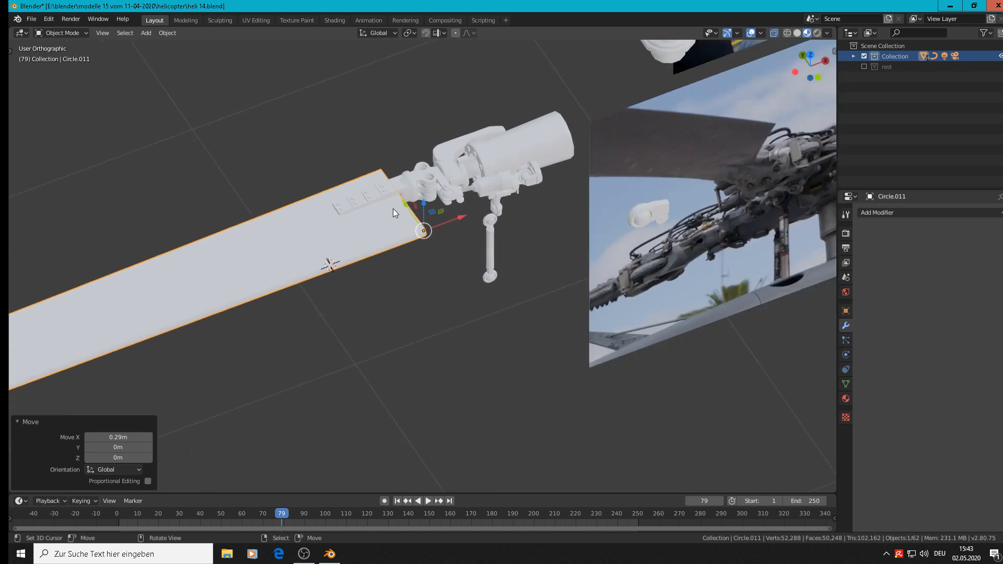
{"action": "scroll", "coordinate": [393, 209], "scroll_direction": "up", "scroll_amount": 2}
{"action": "scroll", "coordinate": [391, 213], "scroll_direction": "up", "scroll_amount": 1}
Step: Add a crosswise loop cut in Edit Mode near the blade's root, just beyond the holder's bolted plates, with a slide factor of 0.909
{"action": "key", "text": "Tab"}
{"action": "scroll", "coordinate": [373, 236], "scroll_direction": "down", "scroll_amount": 1}
{"action": "scroll", "coordinate": [373, 236], "scroll_direction": "down", "scroll_amount": 3}
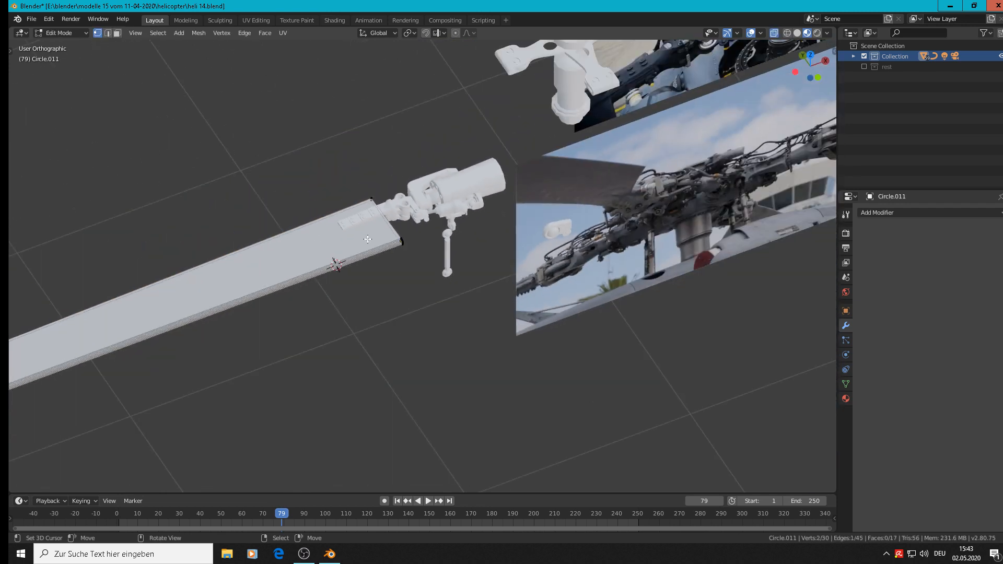
{"action": "scroll", "coordinate": [344, 243], "scroll_direction": "up", "scroll_amount": 2}
{"action": "key", "text": "ctrl+r"}
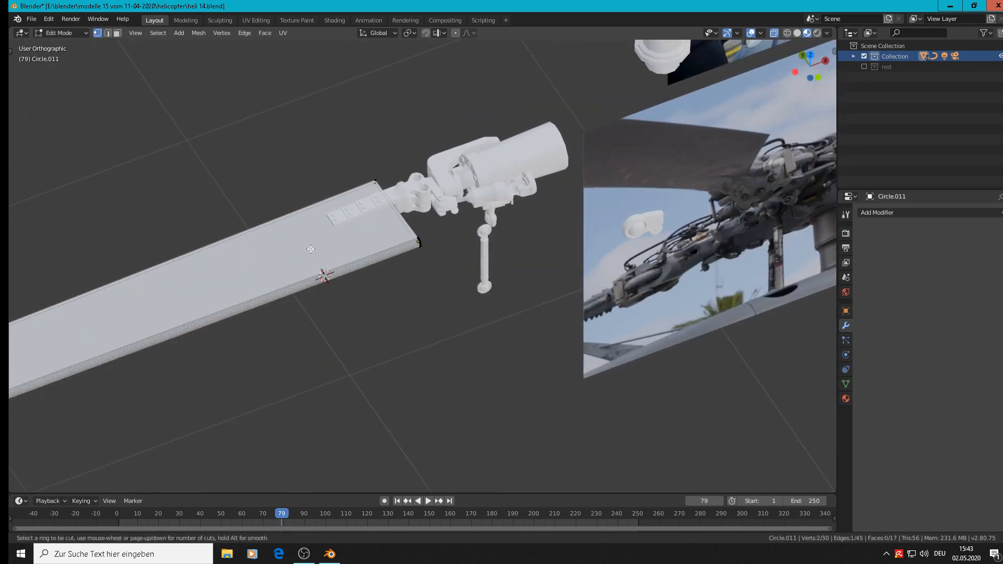
{"action": "left_click", "coordinate": [110, 288]}
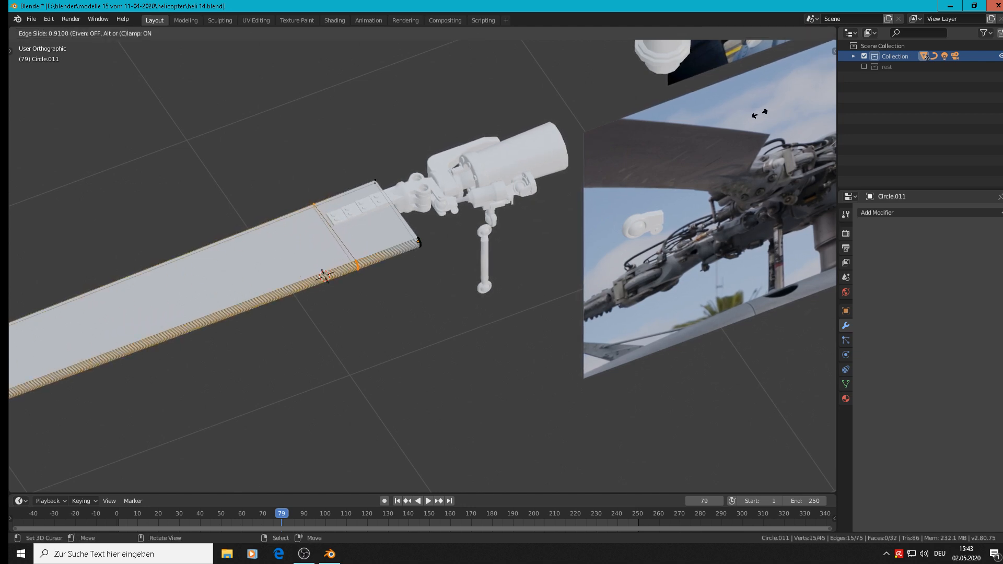
{"action": "left_click", "coordinate": [760, 112]}
Step: Add one centered lengthwise loop cut along the blade's upper and lower faces
{"action": "scroll", "coordinate": [382, 229], "scroll_direction": "up", "scroll_amount": 3}
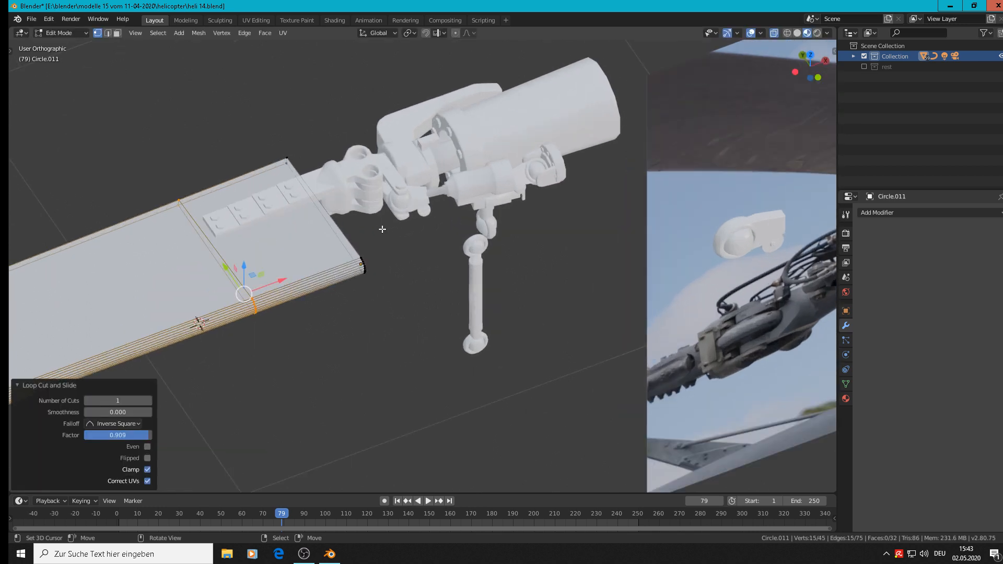
{"action": "scroll", "coordinate": [256, 246], "scroll_direction": "down", "scroll_amount": 2}
{"action": "key", "text": "ctrl+r"}
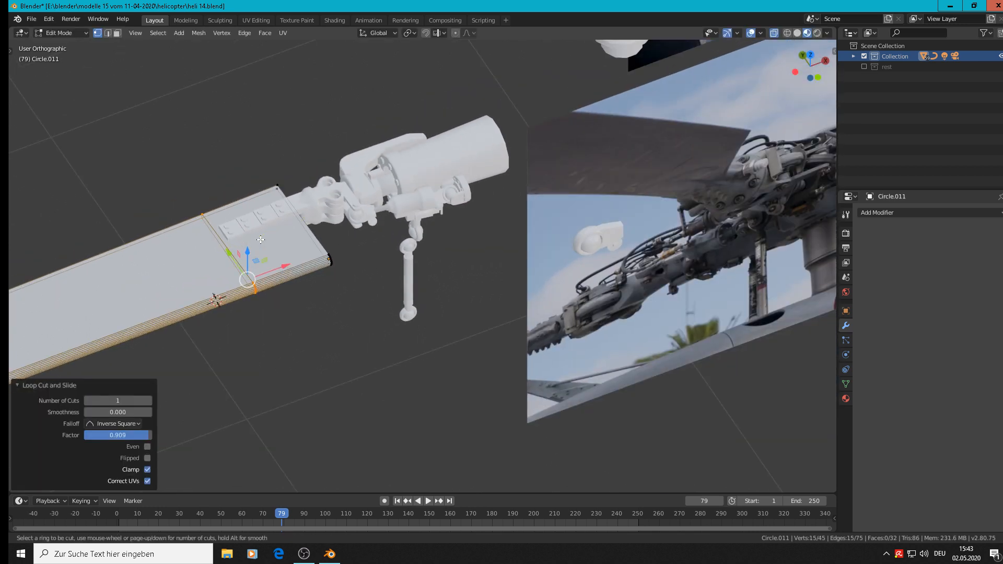
{"action": "left_click", "coordinate": [251, 241]}
{"action": "right_click", "coordinate": [251, 241]}
Step: Delete the rounded-nose corner vertices at the blade's root end to cut out that corner
{"action": "key", "text": "alt+a"}
{"action": "key", "text": "c"}
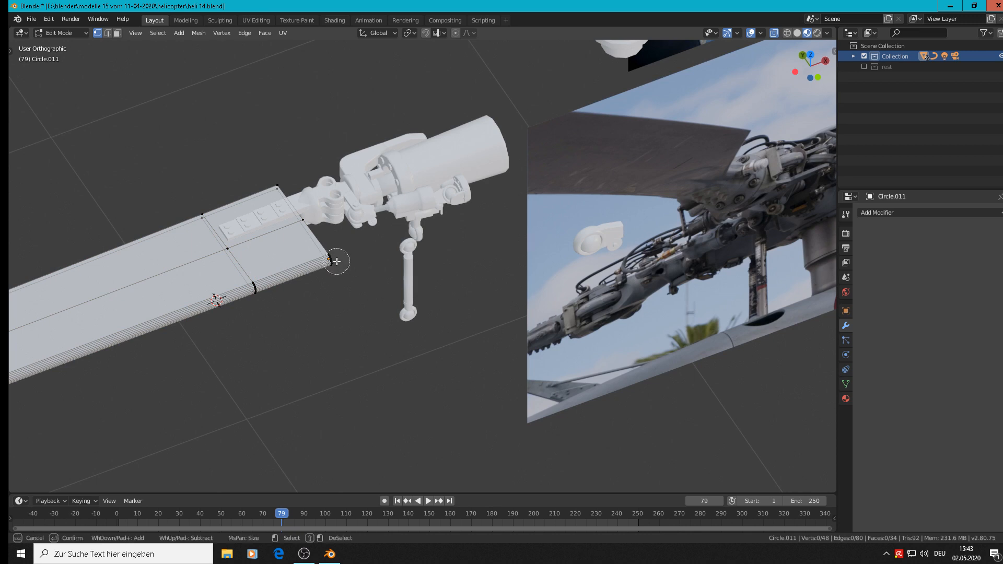
{"action": "left_click", "coordinate": [332, 266]}
{"action": "key", "text": "Escape"}
{"action": "key", "text": "x"}
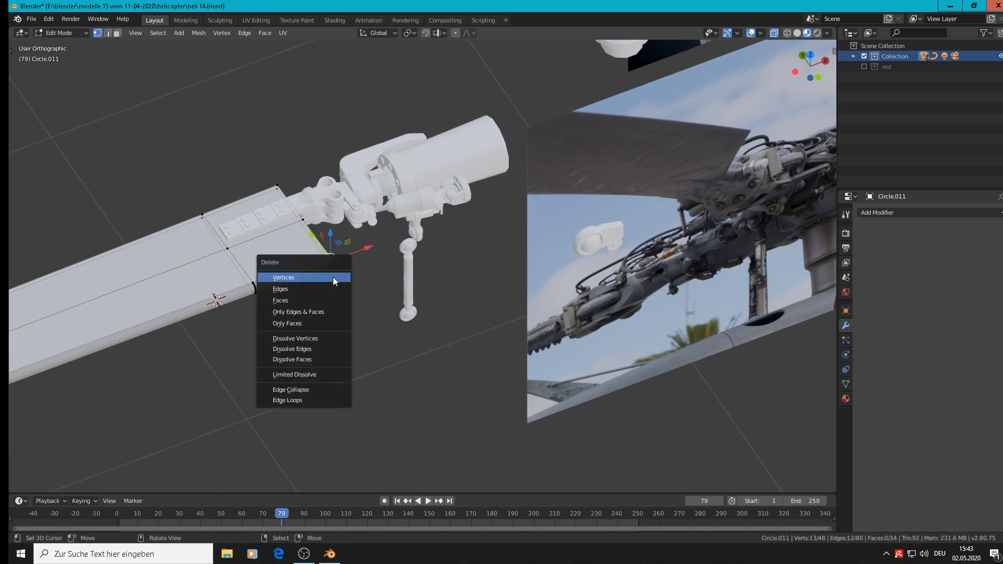
{"action": "left_click", "coordinate": [334, 277]}
Step: Extrude the lower outer corner vertex of the remaining root tab in place
{"action": "scroll", "coordinate": [333, 277], "scroll_direction": "up", "scroll_amount": 2}
{"action": "scroll", "coordinate": [333, 277], "scroll_direction": "up", "scroll_amount": 2}
{"action": "middle_click_drag", "start_coordinate": [296, 251], "coordinate": [295, 282]}
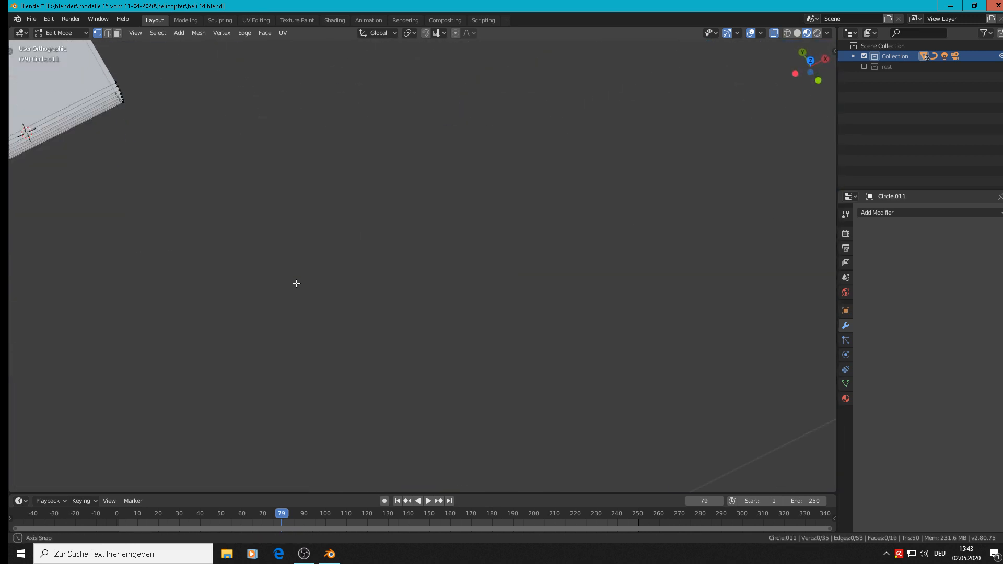
{"action": "scroll", "coordinate": [290, 279], "scroll_direction": "down", "scroll_amount": 3}
{"action": "left_click", "coordinate": [185, 167]}
{"action": "middle_click_drag", "start_coordinate": [186, 165], "coordinate": [222, 151]}
{"action": "scroll", "coordinate": [224, 152], "scroll_direction": "up", "scroll_amount": 2}
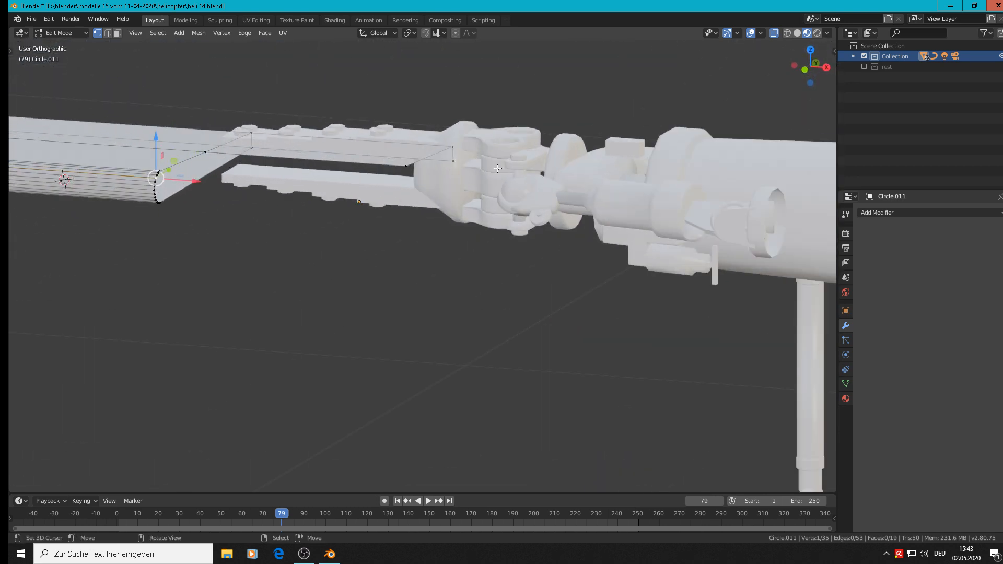
{"action": "middle_click_drag", "start_coordinate": [498, 168], "coordinate": [437, 250]}
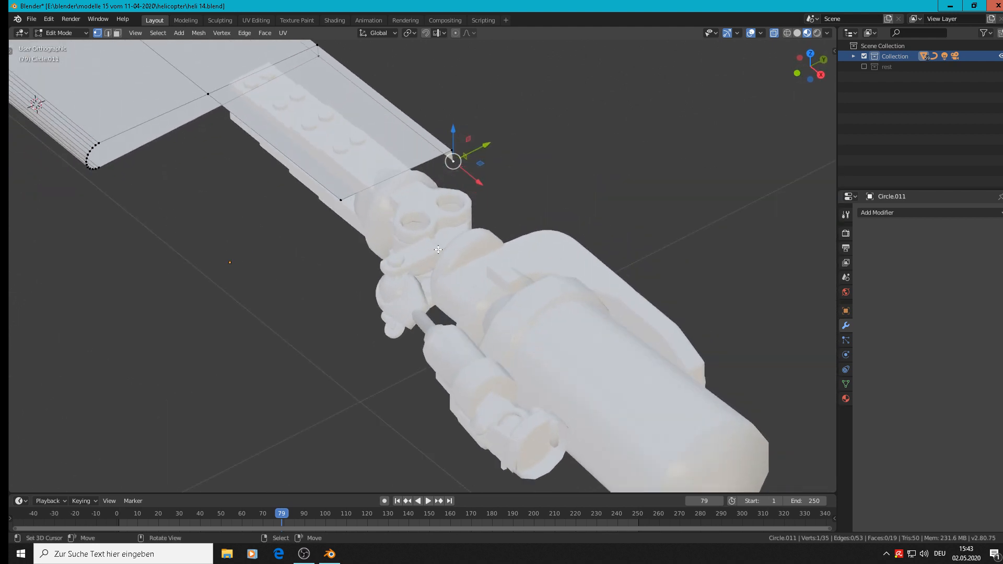
{"action": "key", "text": "e"}
{"action": "right_click", "coordinate": [464, 228]}
Step: Try to move the extruded corner vertex without locking it to an axis, and undo the move
{"action": "key", "text": "g"}
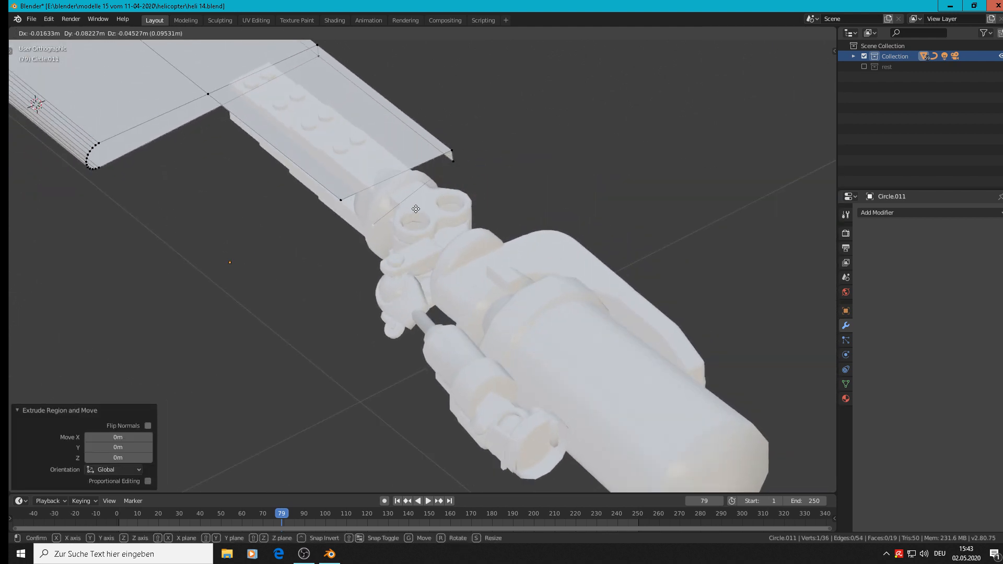
{"action": "left_click", "coordinate": [445, 201]}
{"action": "key", "text": "ctrl+z"}
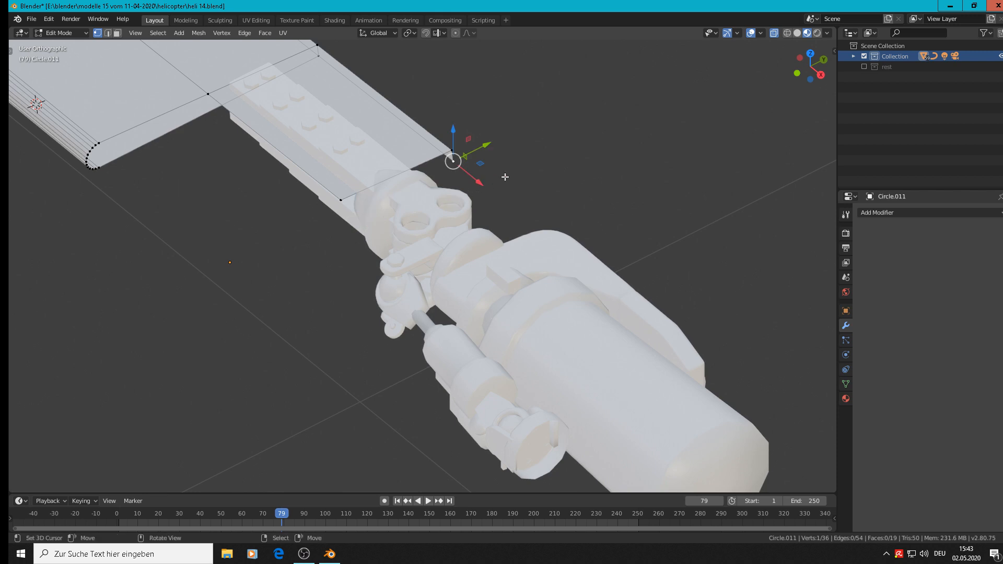
Step: Move the extruded corner vertex about -0.127 m along Y, beneath the tab's opposite upper corner
{"action": "key", "text": "g"}
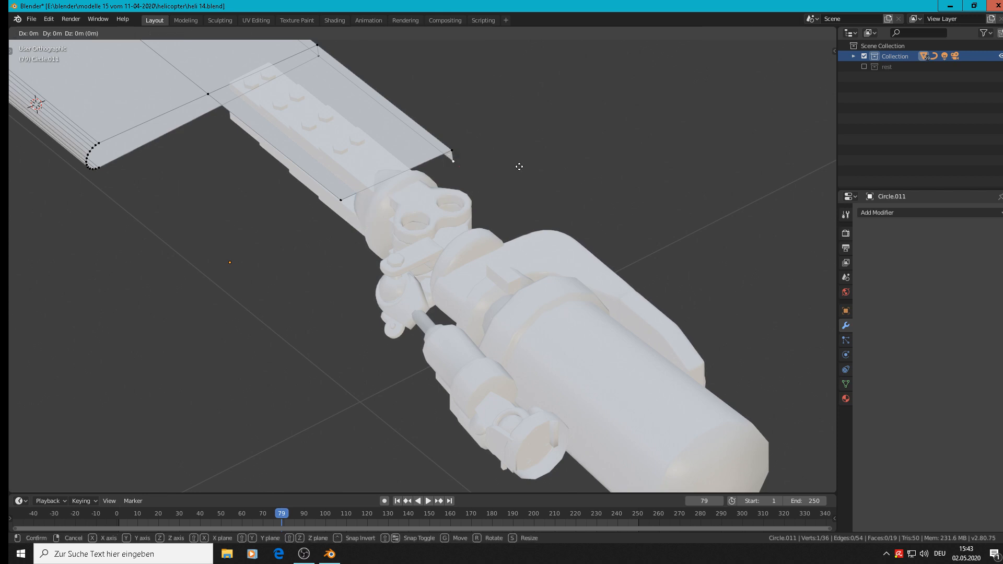
{"action": "key", "text": "y"}
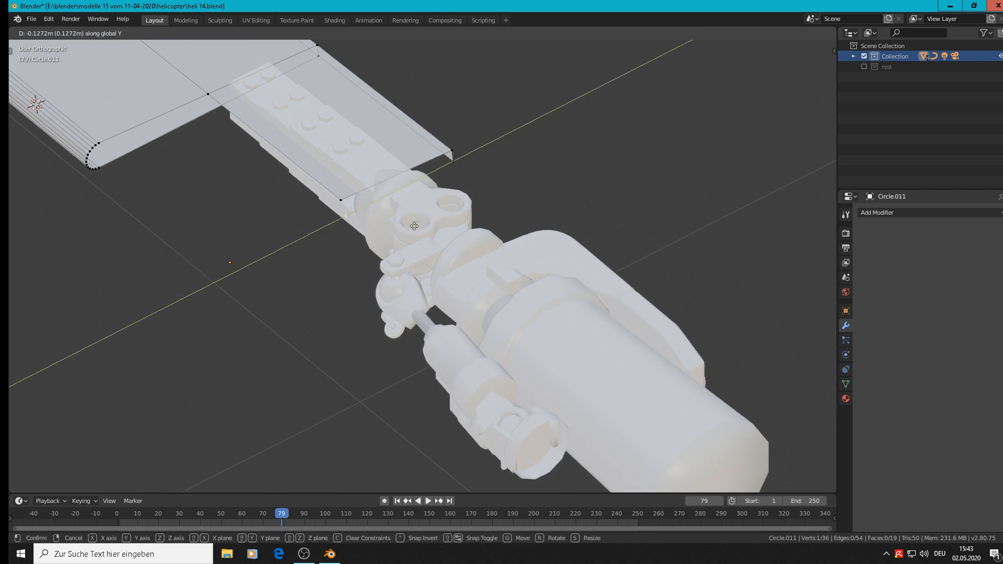
{"action": "left_click", "coordinate": [414, 226]}
Step: Close the open end of the root tab by filling its four corner vertices with a face
{"action": "right_click", "coordinate": [343, 200], "text": "shift"}
{"action": "right_click", "coordinate": [452, 151], "text": "shift"}
{"action": "right_click", "coordinate": [458, 162], "text": "shift"}
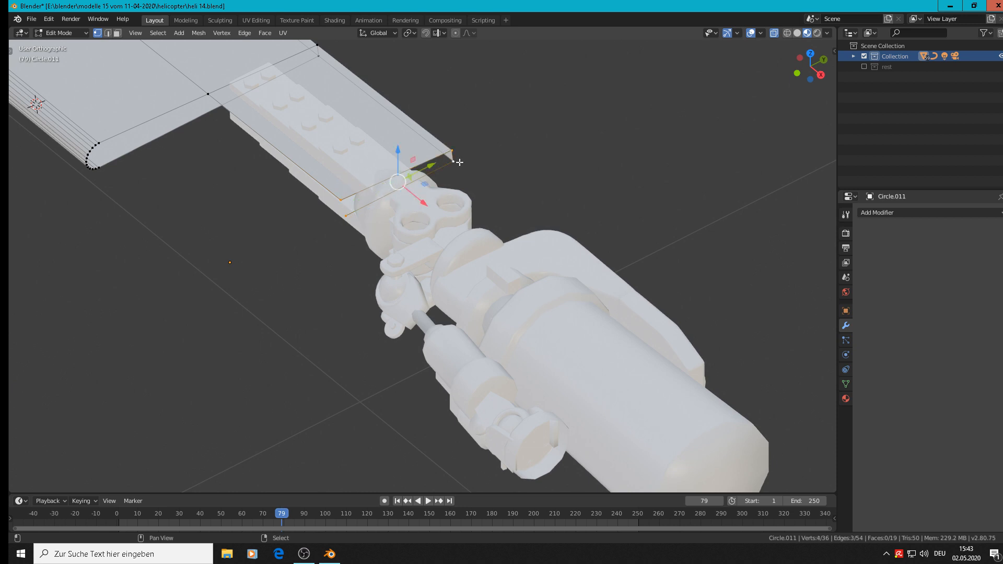
{"action": "key", "text": "f"}
{"action": "left_click", "coordinate": [352, 195]}
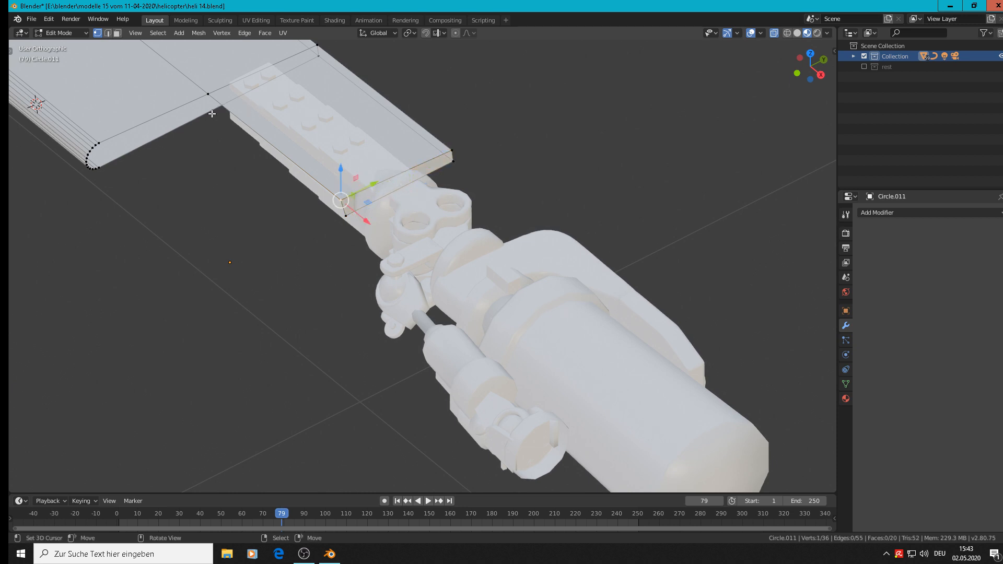
Step: Subdivide the lower edge across the blade's root end with one cut, adding a vertex beneath the cut-out's inner corner
{"action": "middle_click_drag", "start_coordinate": [212, 113], "coordinate": [242, 99]}
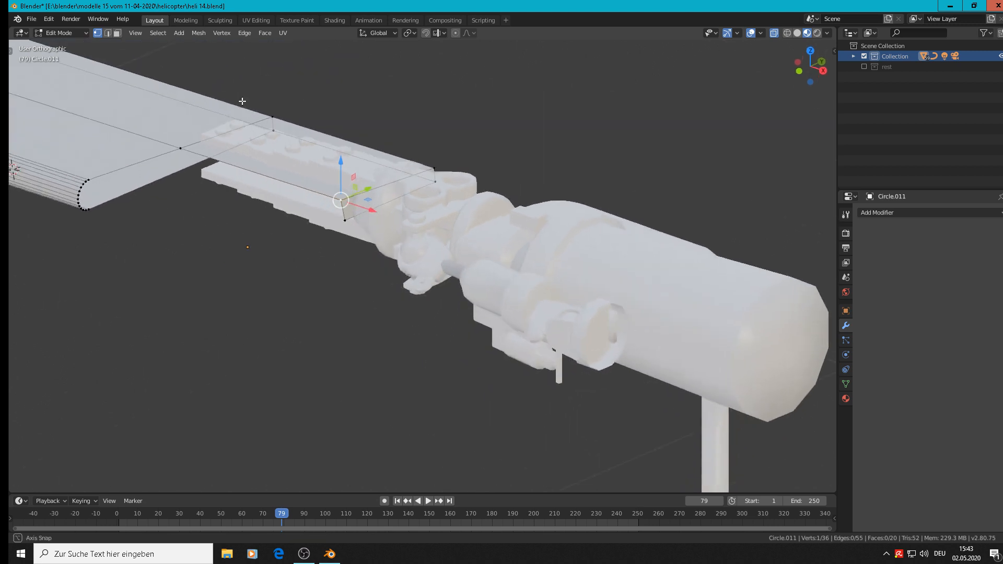
{"action": "left_click", "coordinate": [110, 33]}
{"action": "left_click", "coordinate": [170, 179]}
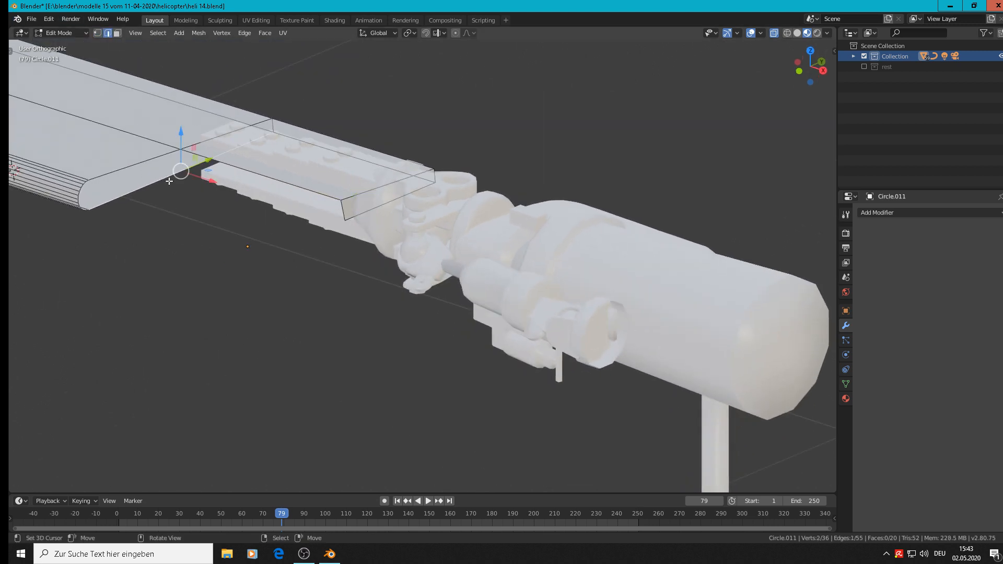
{"action": "left_click", "coordinate": [239, 36]}
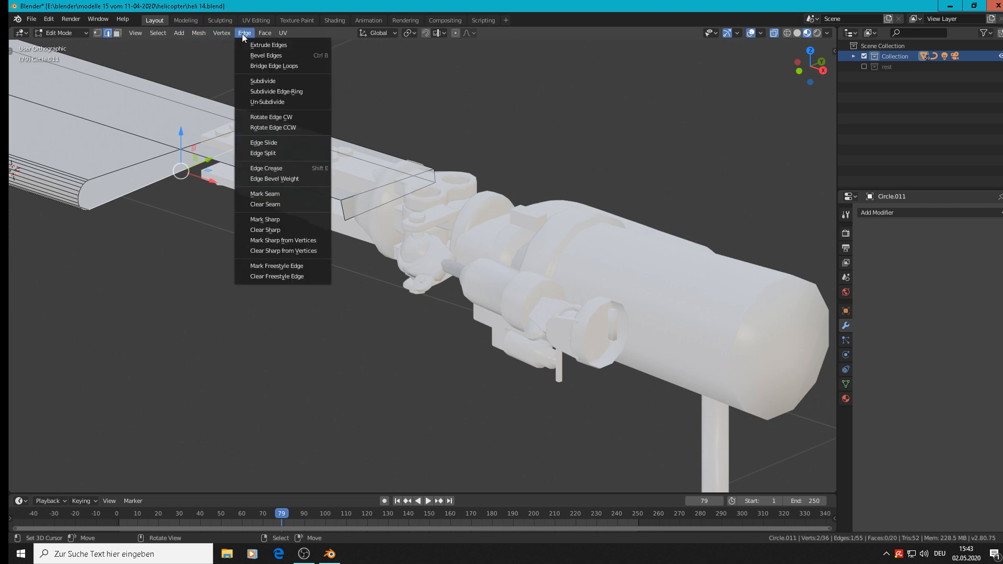
{"action": "left_click", "coordinate": [284, 80]}
Step: Fill the root tab's long side with a face between its four corner vertices, and select the adjoining open edge loop
{"action": "left_click", "coordinate": [99, 34]}
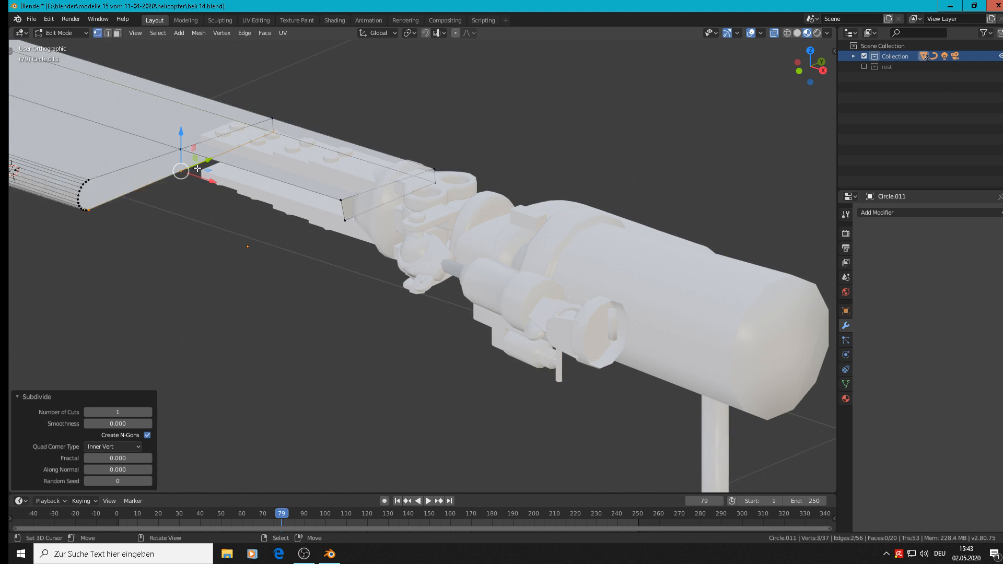
{"action": "right_click", "coordinate": [182, 174]}
{"action": "right_click", "coordinate": [345, 221], "text": "shift"}
{"action": "right_click", "coordinate": [340, 200], "text": "shift"}
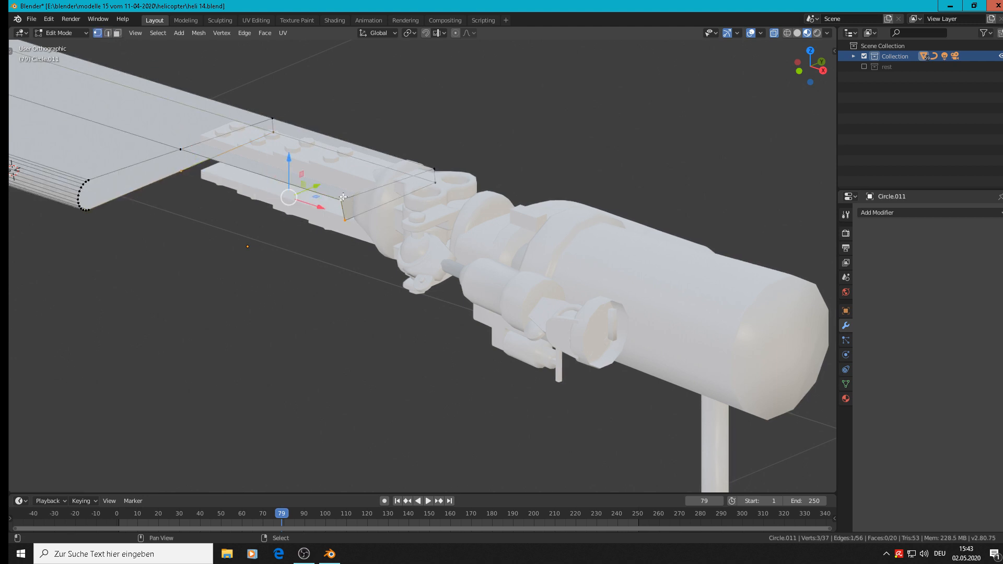
{"action": "right_click", "coordinate": [178, 151], "text": "shift"}
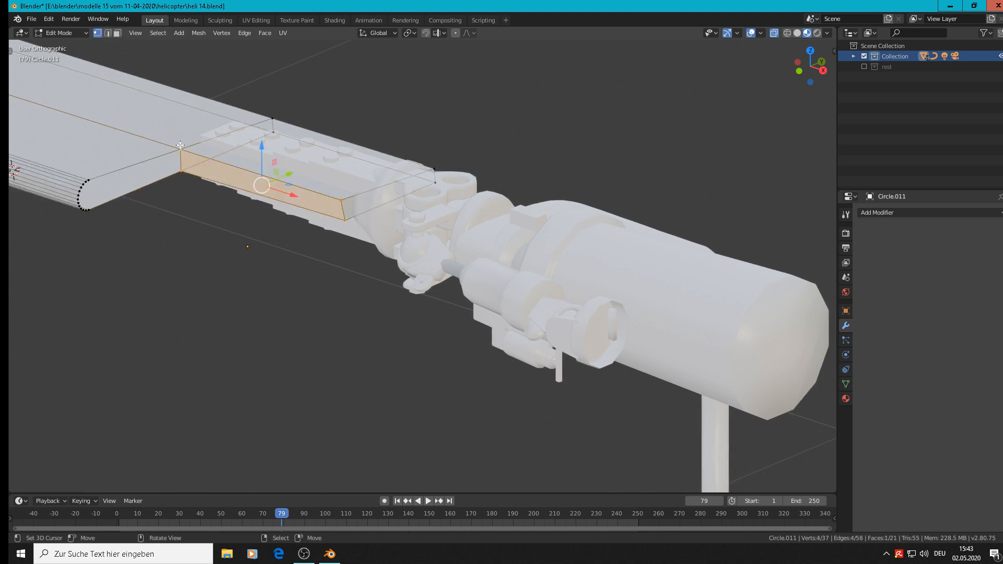
{"action": "right_click", "coordinate": [146, 164], "text": "alt"}
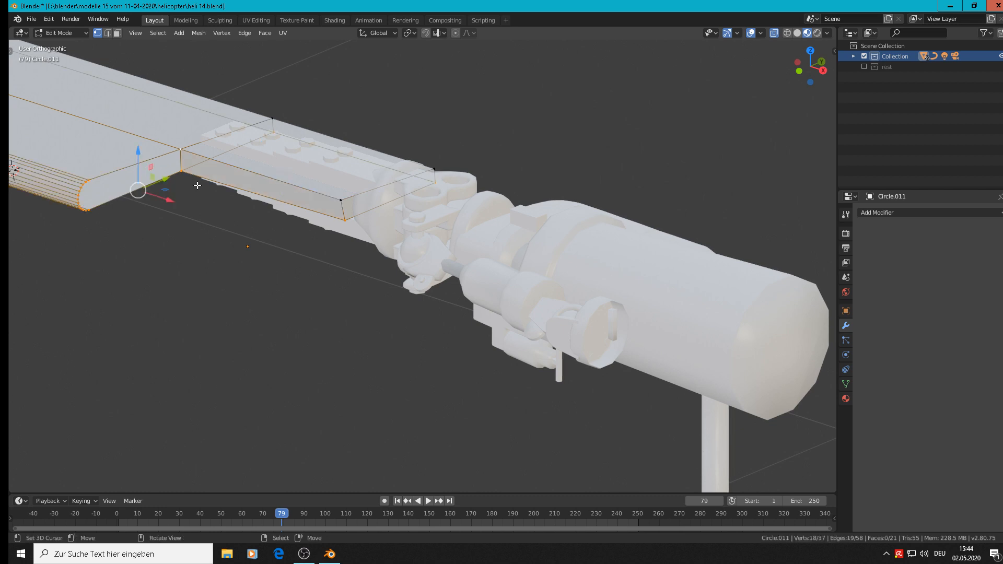
{"action": "key", "text": "Tab"}
Step: Move the whole blade about -0.022 m along Y relative to the rotor head holder
{"action": "scroll", "coordinate": [224, 195], "scroll_direction": "down", "scroll_amount": 5}
{"action": "middle_click_drag", "start_coordinate": [224, 195], "coordinate": [306, 222]}
{"action": "scroll", "coordinate": [306, 221], "scroll_direction": "down", "scroll_amount": 4}
{"action": "middle_click_drag", "start_coordinate": [377, 148], "coordinate": [359, 341], "text": "shift"}
{"action": "scroll", "coordinate": [356, 242], "scroll_direction": "up", "scroll_amount": 5}
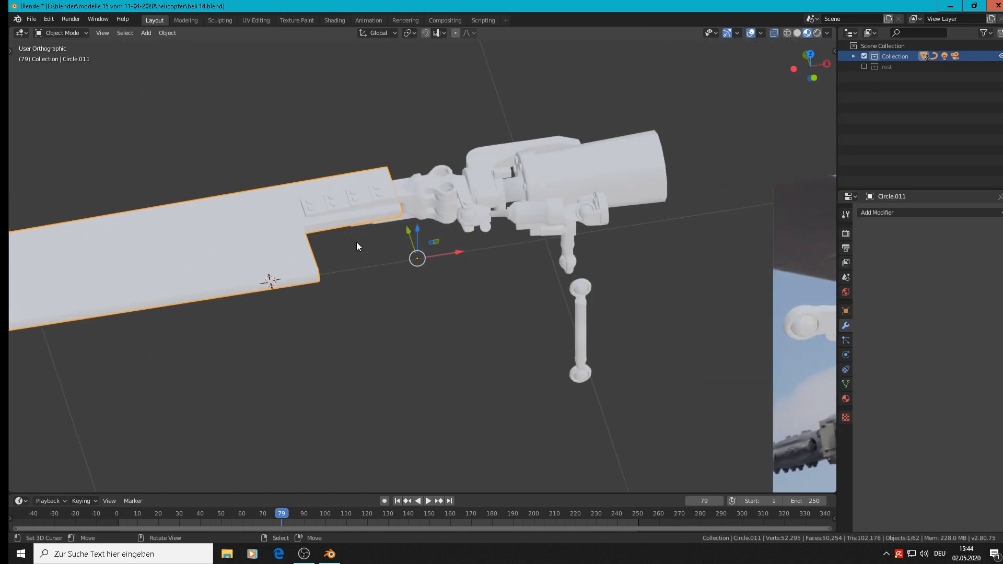
{"action": "left_click_drag", "start_coordinate": [406, 235], "coordinate": [413, 247]}
Step: Scale the blade uniformly to about 0.720 of its size
{"action": "scroll", "coordinate": [440, 254], "scroll_direction": "down", "scroll_amount": 4}
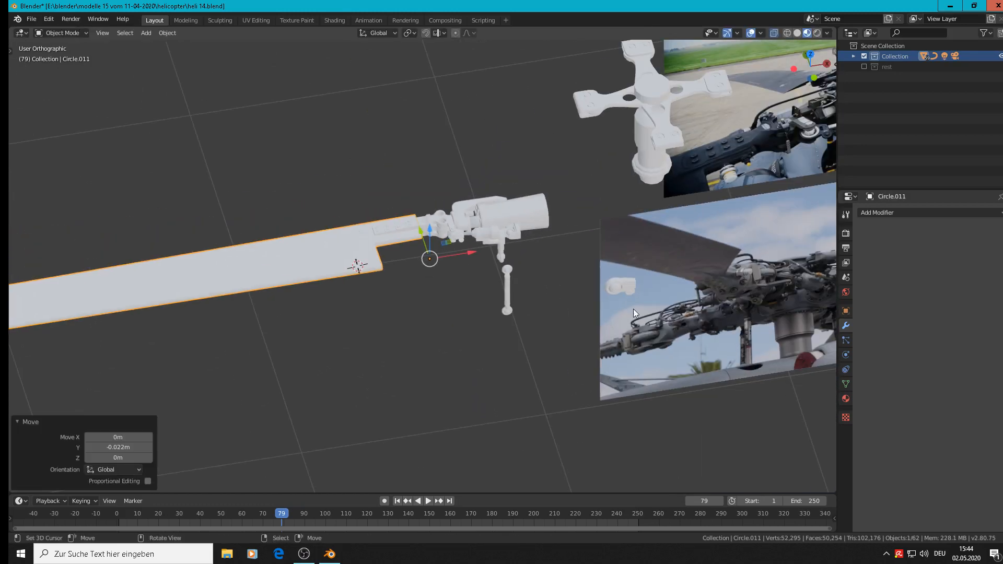
{"action": "scroll", "coordinate": [697, 277], "scroll_direction": "up", "scroll_amount": 2}
{"action": "scroll", "coordinate": [433, 254], "scroll_direction": "down", "scroll_amount": 8}
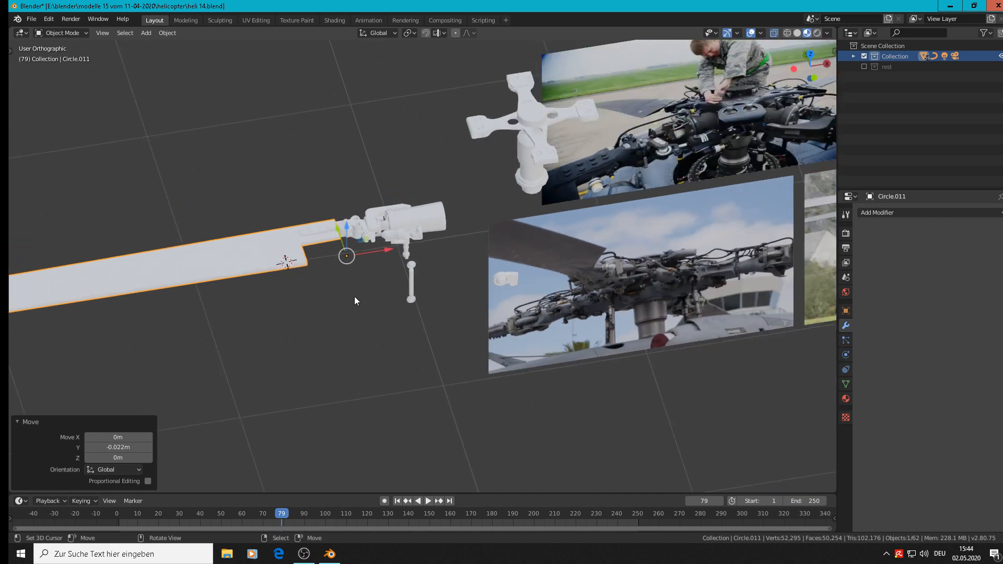
{"action": "key", "text": "s"}
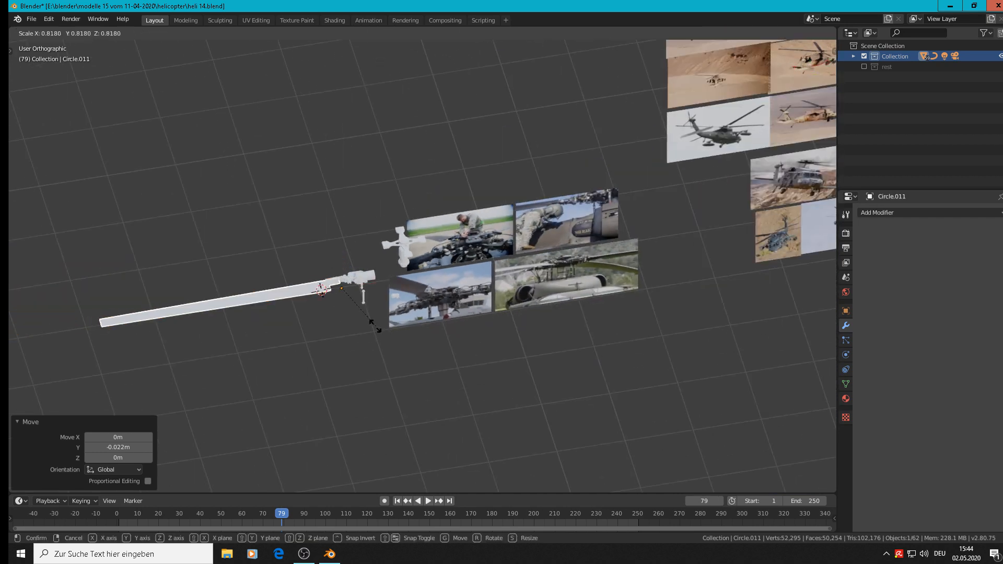
{"action": "left_click", "coordinate": [370, 323]}
Step: Move the scaled blade about 0.0593 m along Y so its root tab sits between the bolted holder plates
{"action": "scroll", "coordinate": [329, 311], "scroll_direction": "up", "scroll_amount": 8}
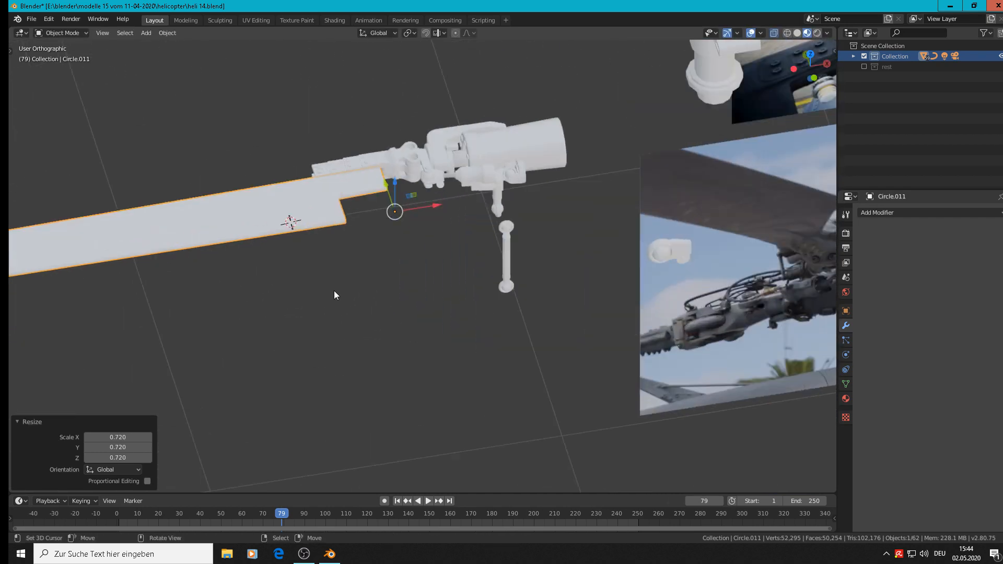
{"action": "middle_click_drag", "start_coordinate": [348, 249], "coordinate": [397, 162]}
{"action": "key", "text": "g"}
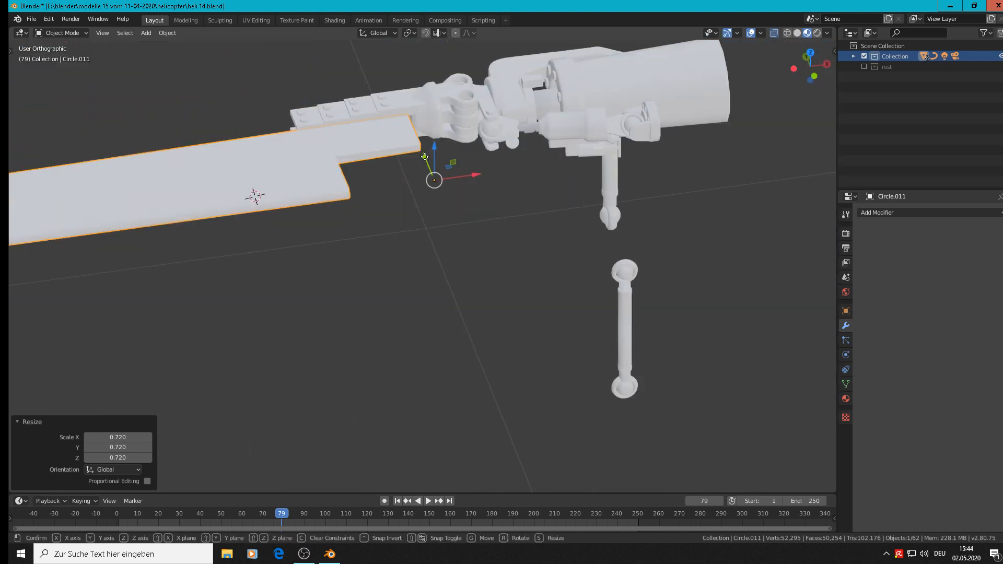
{"action": "key", "text": "y"}
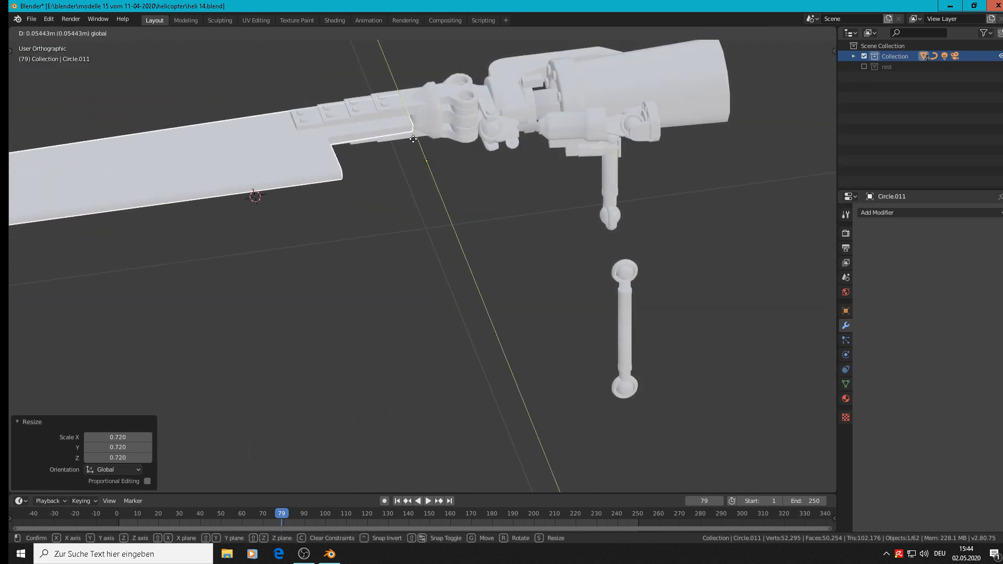
{"action": "left_click", "coordinate": [415, 152]}
Step: Examine the blade's fit in the holder and compare its proportions and root with the rotor head reference photos
{"action": "mouse_move", "coordinate": [415, 152]}
{"action": "middle_mouse_down"}
{"action": "mouse_move", "coordinate": [381, 172]}
{"action": "mouse_move", "coordinate": [409, 160]}
{"action": "middle_mouse_up"}
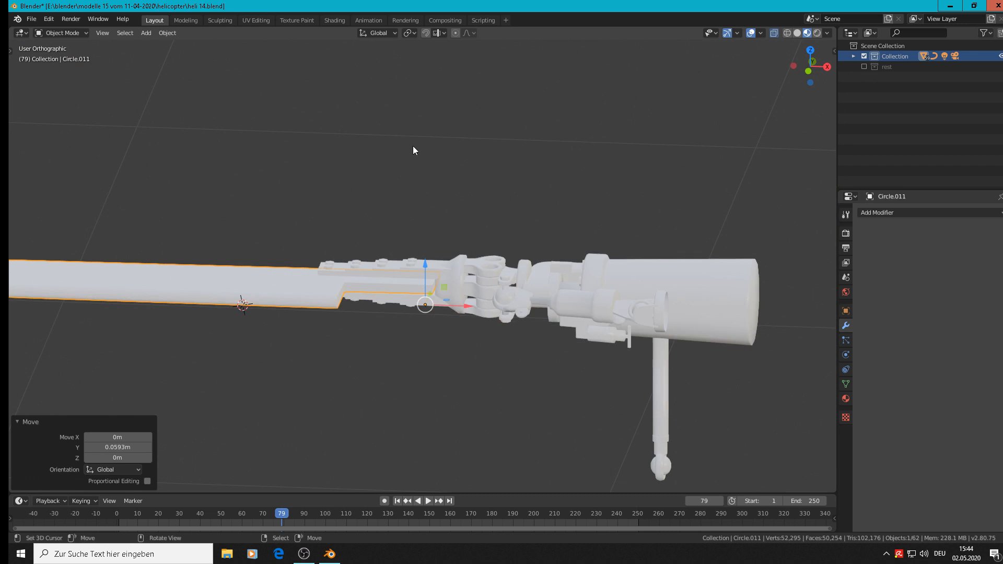
{"action": "scroll", "coordinate": [413, 145], "scroll_direction": "down", "scroll_amount": 2}
{"action": "key", "text": "KP_1"}
{"action": "scroll", "coordinate": [485, 250], "scroll_direction": "down", "scroll_amount": 6}
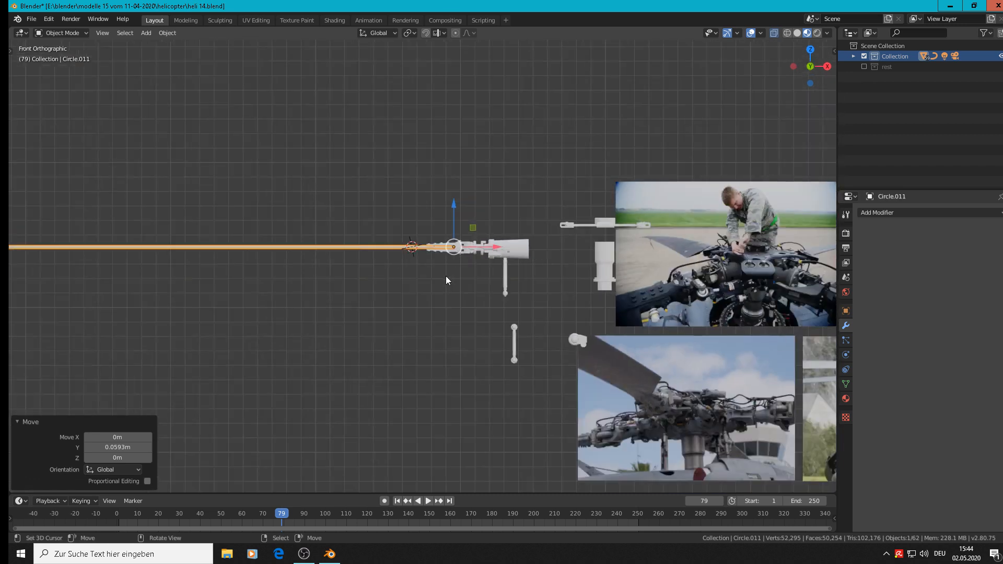
{"action": "scroll", "coordinate": [446, 276], "scroll_direction": "down", "scroll_amount": 2}
{"action": "middle_click_drag", "start_coordinate": [446, 276], "coordinate": [503, 311]}
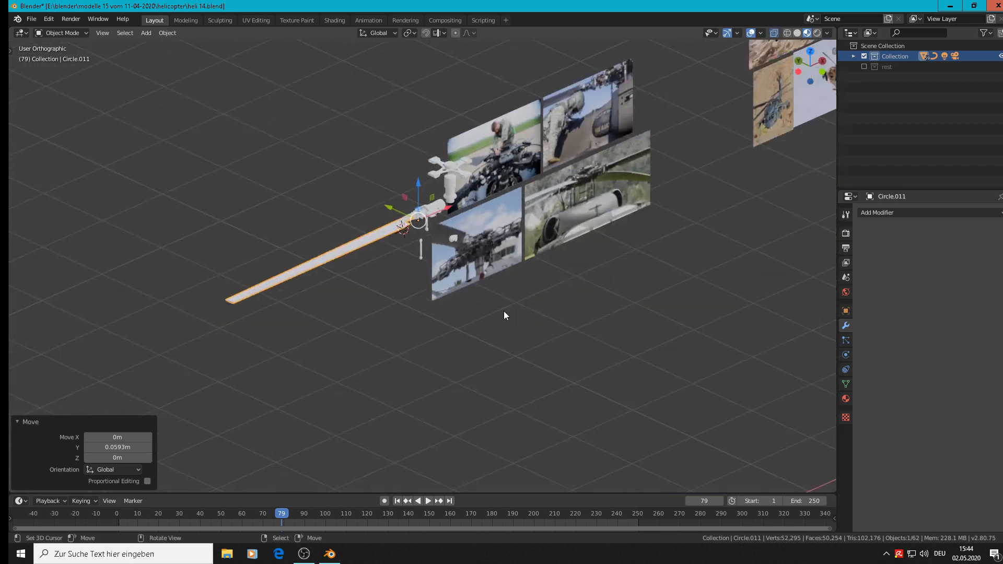
{"action": "scroll", "coordinate": [461, 203], "scroll_direction": "up", "scroll_amount": 5}
{"action": "scroll", "coordinate": [456, 214], "scroll_direction": "up", "scroll_amount": 4}
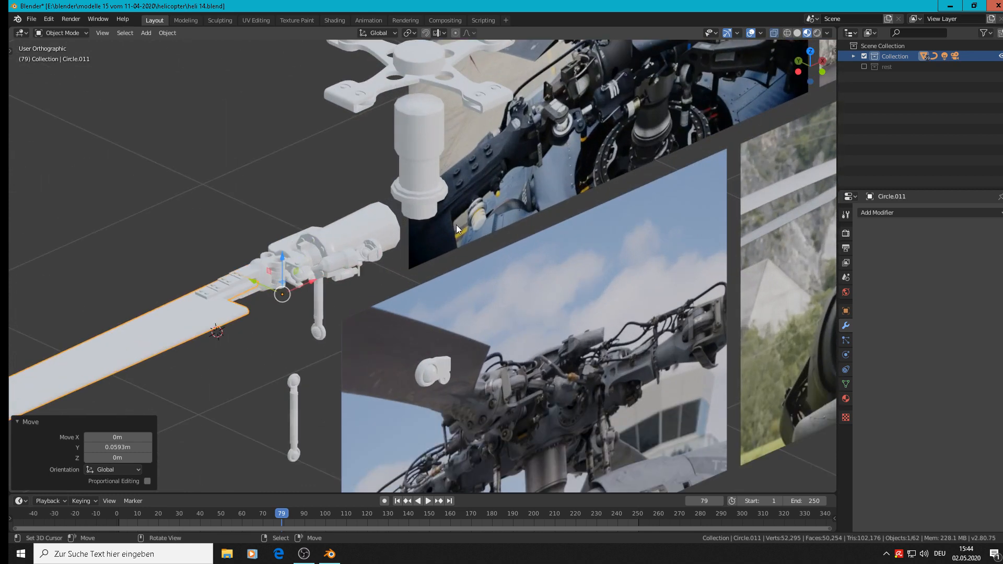
{"action": "scroll", "coordinate": [428, 303], "scroll_direction": "up", "scroll_amount": 2}
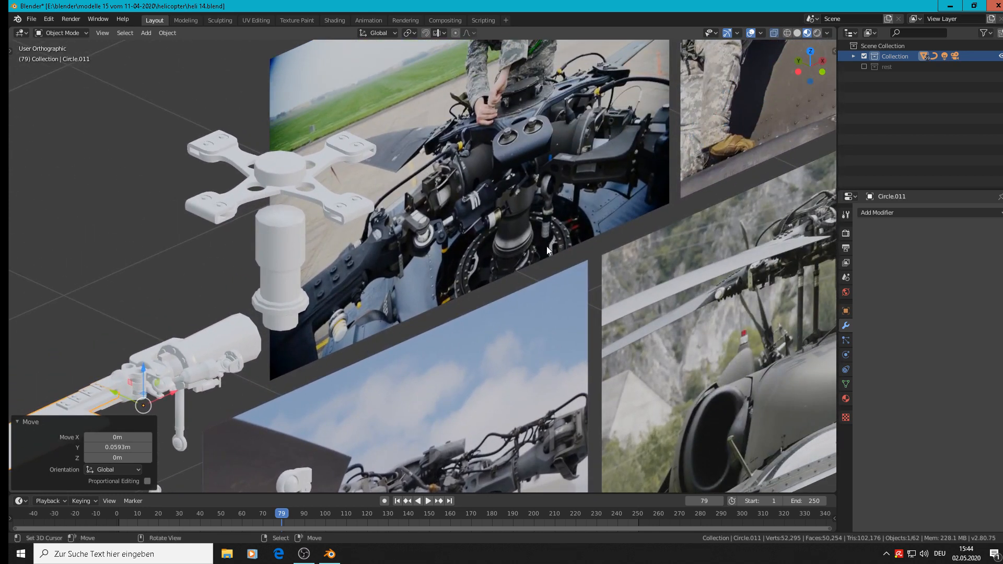
{"action": "scroll", "coordinate": [347, 287], "scroll_direction": "down", "scroll_amount": 4}
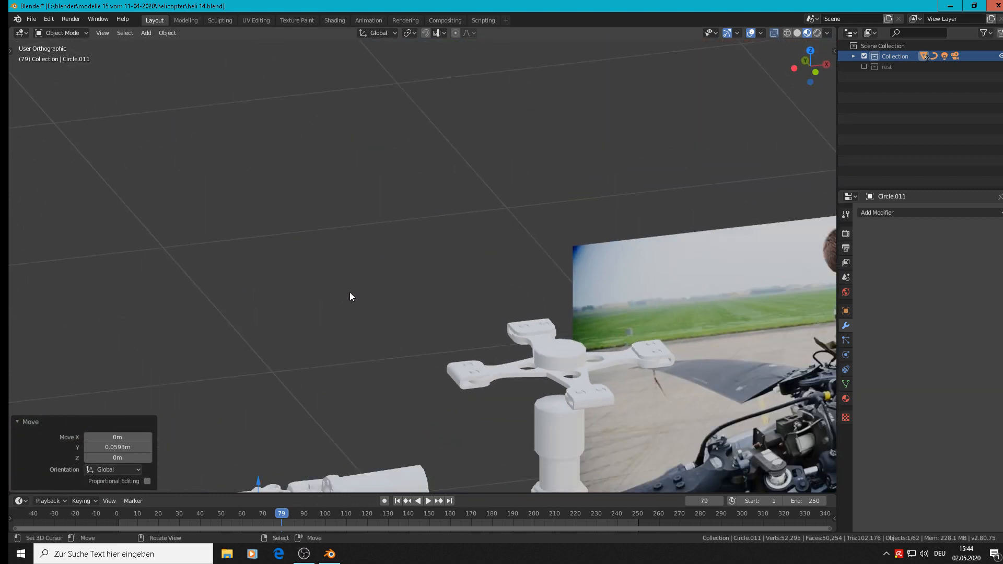
{"action": "scroll", "coordinate": [574, 350], "scroll_direction": "down", "scroll_amount": 5}
{"action": "scroll", "coordinate": [554, 355], "scroll_direction": "up", "scroll_amount": 3}
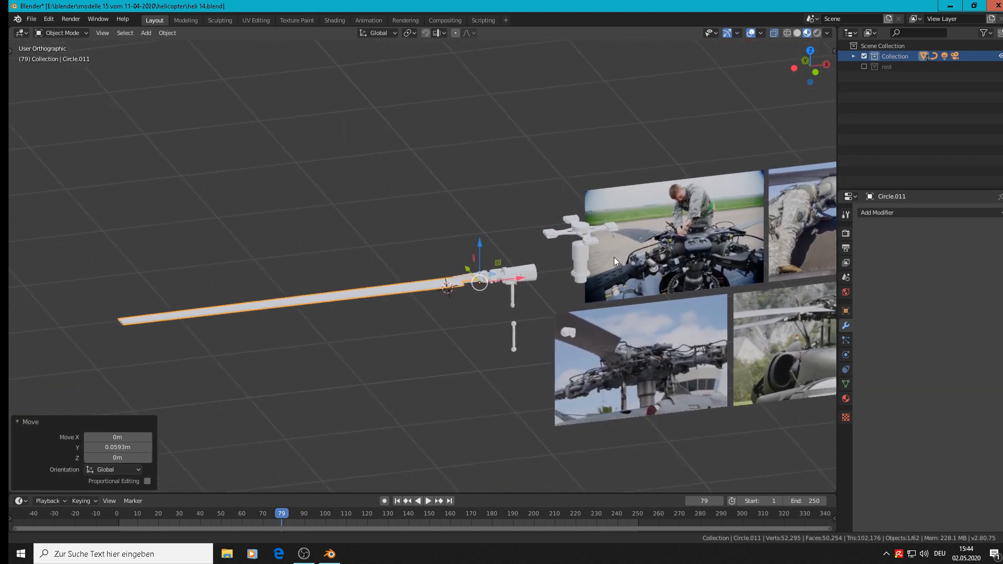
{"action": "scroll", "coordinate": [645, 297], "scroll_direction": "up", "scroll_amount": 1}
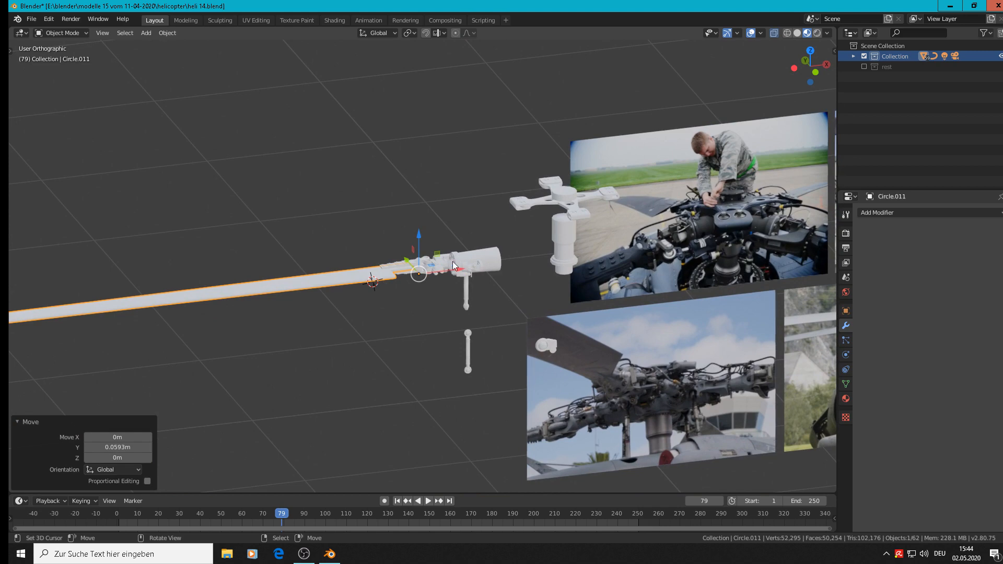
{"action": "scroll", "coordinate": [664, 238], "scroll_direction": "up", "scroll_amount": 5}
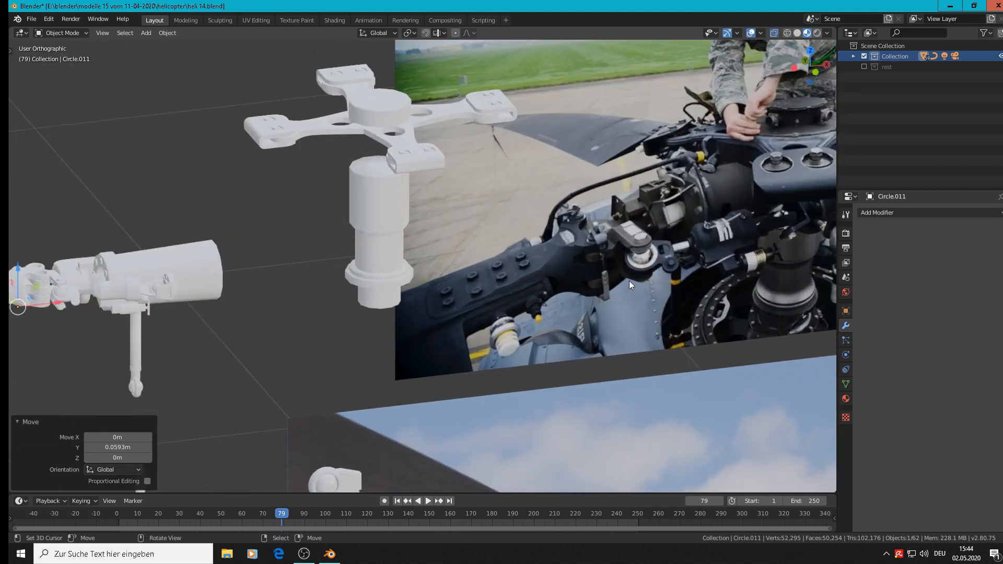
{"action": "middle_click_drag", "start_coordinate": [427, 294], "coordinate": [695, 186], "text": "shift"}
{"action": "scroll", "coordinate": [549, 215], "scroll_direction": "down", "scroll_amount": 2}
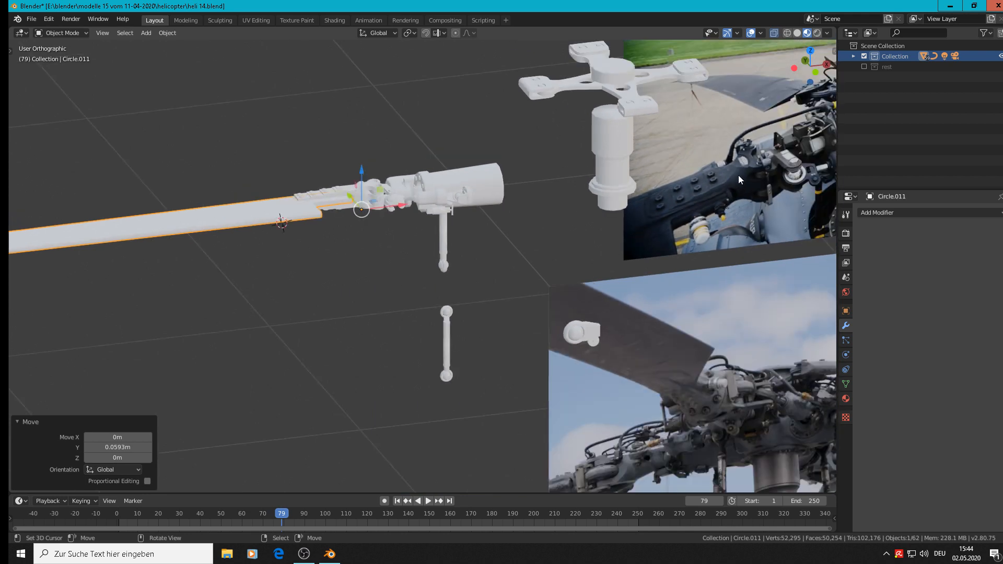
{"action": "scroll", "coordinate": [737, 176], "scroll_direction": "up", "scroll_amount": 3}
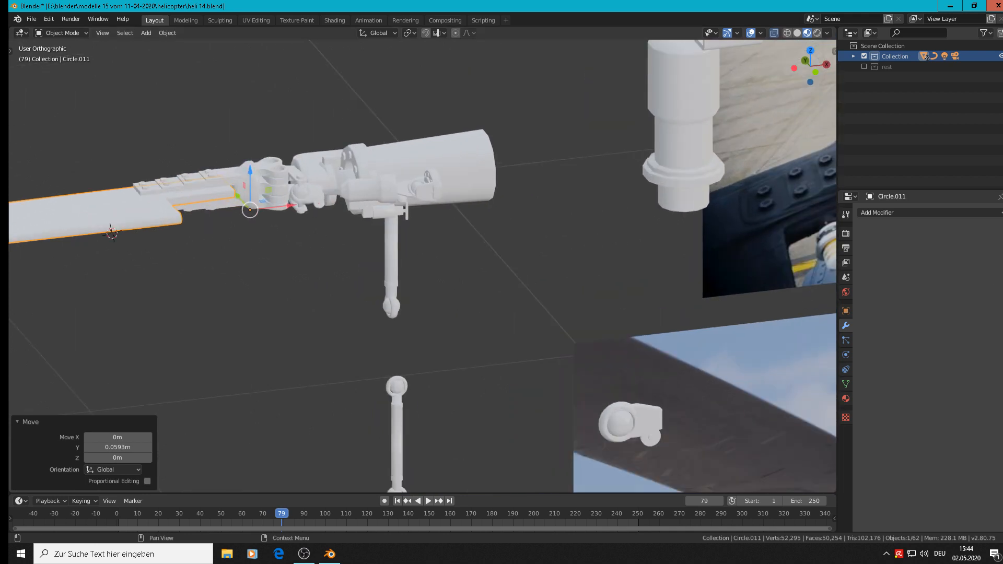
Step: Create a new material for the blade and name it "black rough metal"
{"action": "left_click", "coordinate": [847, 400]}
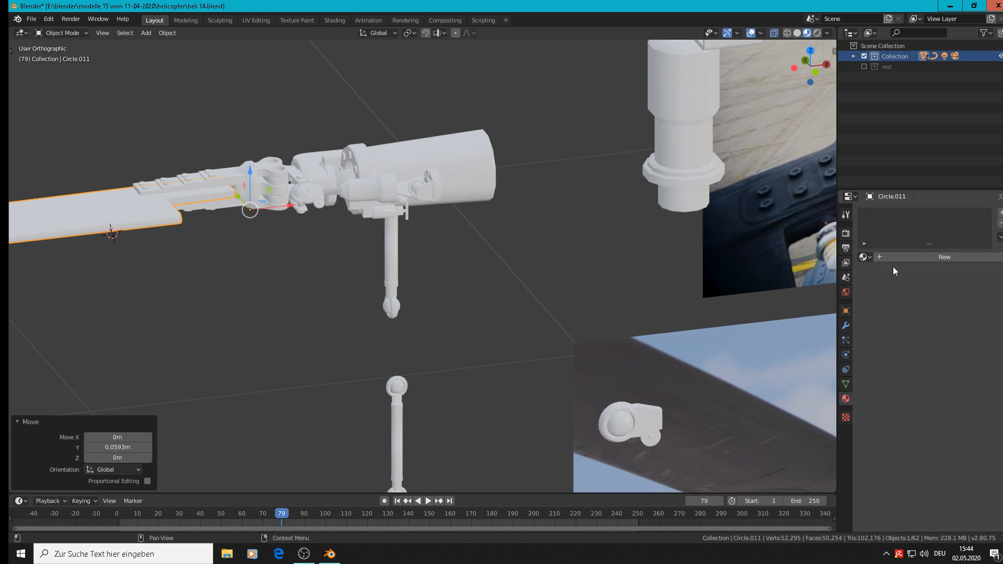
{"action": "scroll", "coordinate": [698, 312], "scroll_direction": "down", "scroll_amount": 2}
{"action": "left_click", "coordinate": [936, 259]}
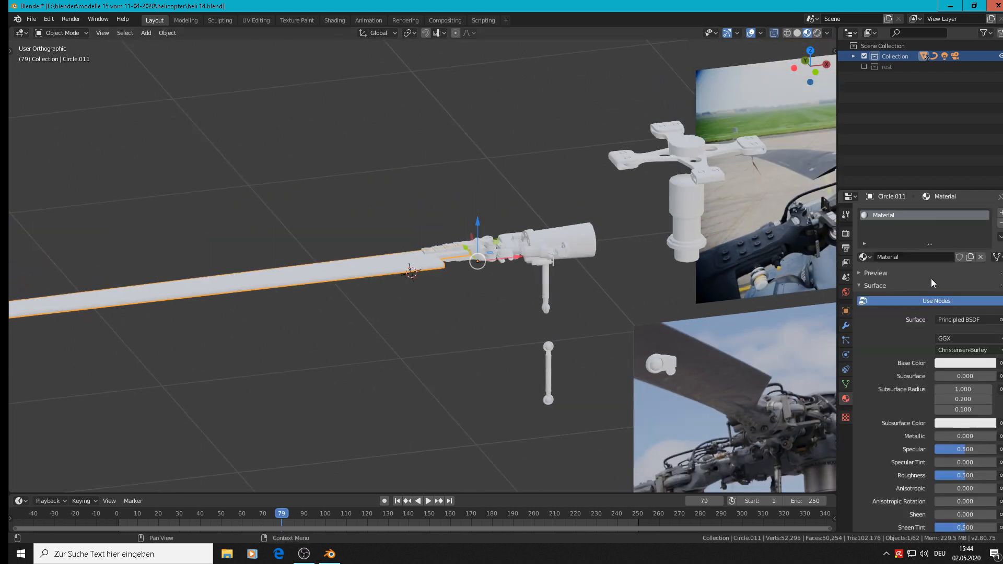
{"action": "left_click", "coordinate": [893, 256]}
{"action": "type", "text": "b"}
{"action": "type", "text": "lack rough metal"}
{"action": "key", "text": "Return"}
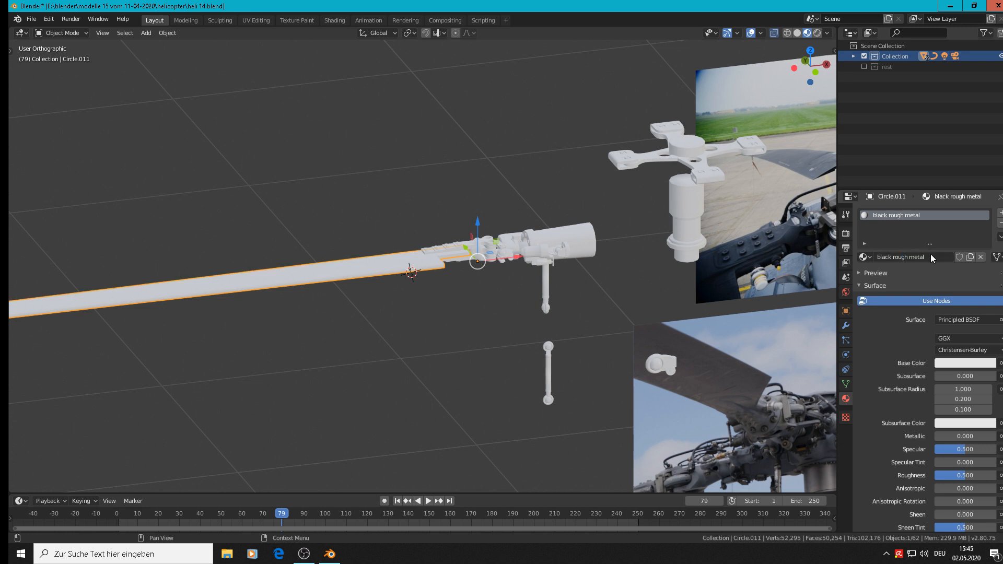
Step: Set the blade material's base color to black
{"action": "scroll", "coordinate": [657, 279], "scroll_direction": "up", "scroll_amount": 3}
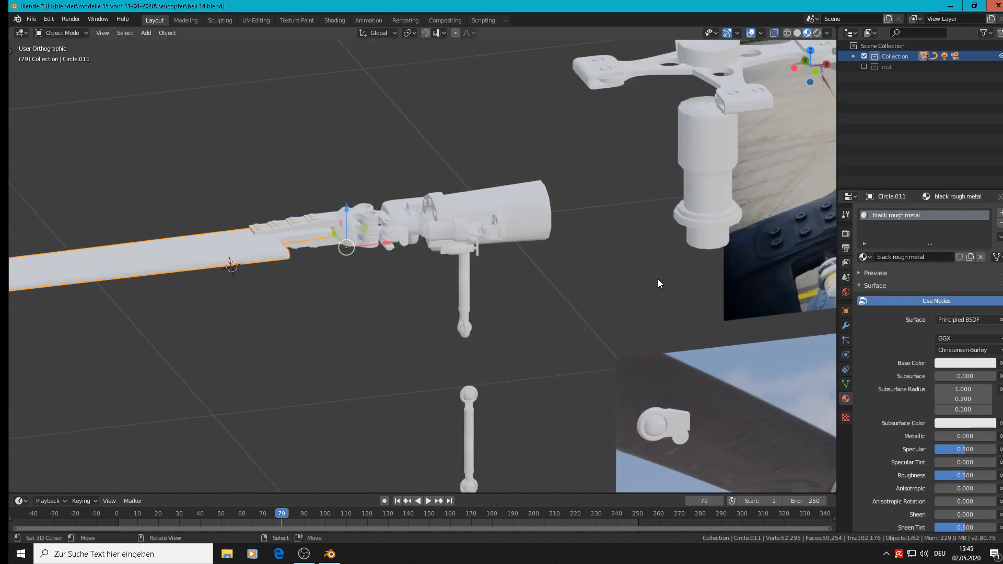
{"action": "left_click", "coordinate": [972, 365]}
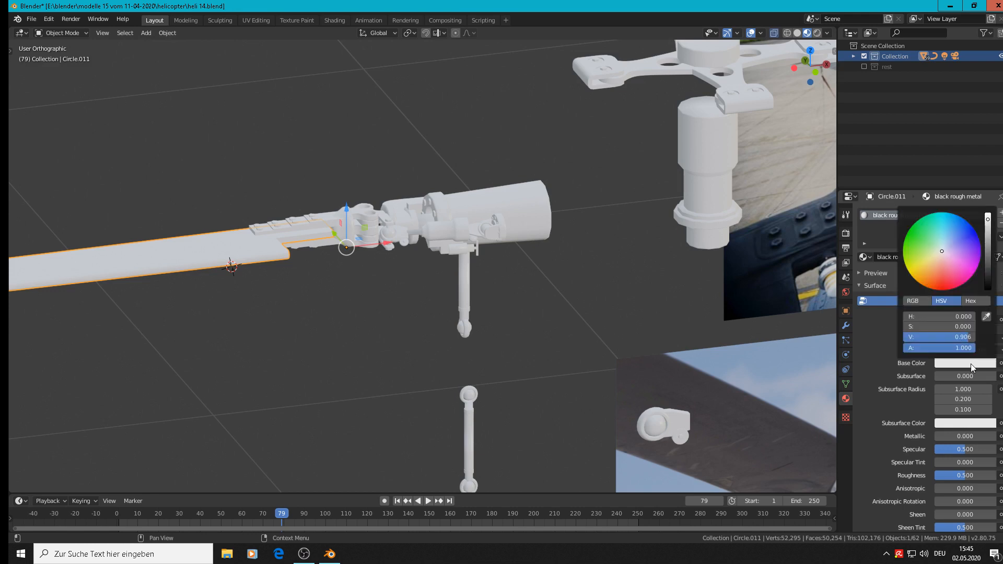
{"action": "left_click", "coordinate": [989, 290]}
Step: Apply smooth shading to the blade and set its material's roughness to 0.700
{"action": "scroll", "coordinate": [252, 250], "scroll_direction": "up", "scroll_amount": 5}
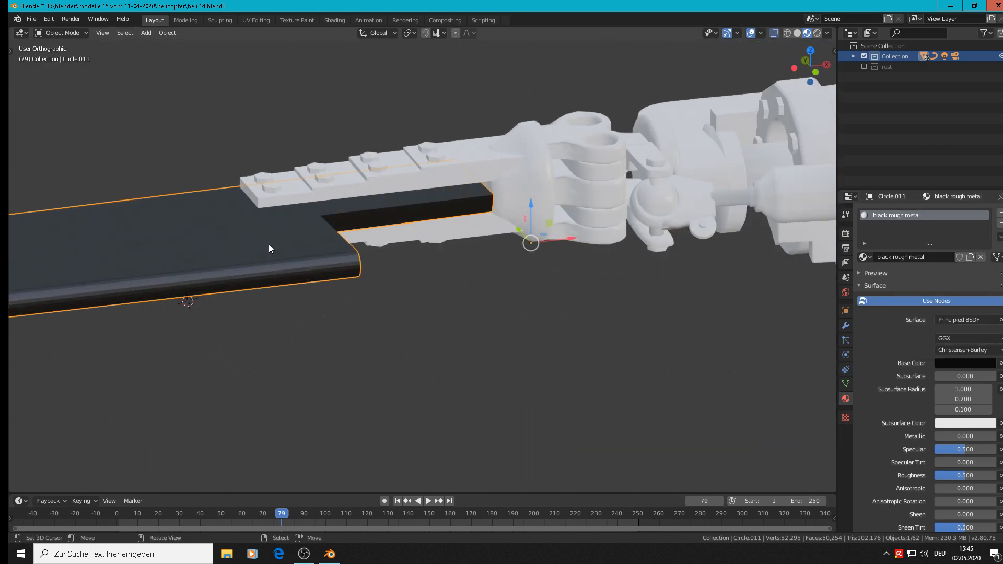
{"action": "scroll", "coordinate": [270, 245], "scroll_direction": "up", "scroll_amount": 3}
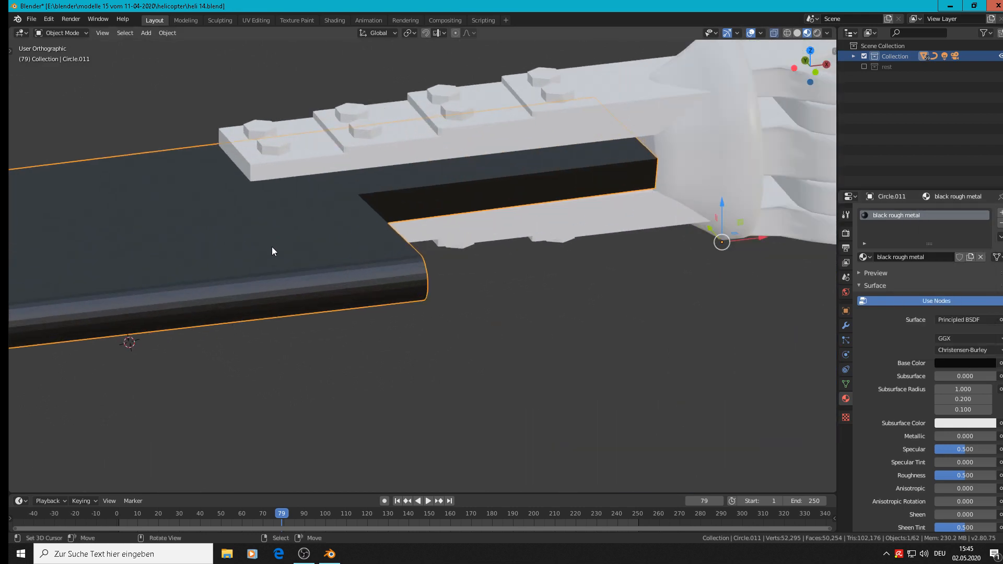
{"action": "left_click", "coordinate": [167, 33]}
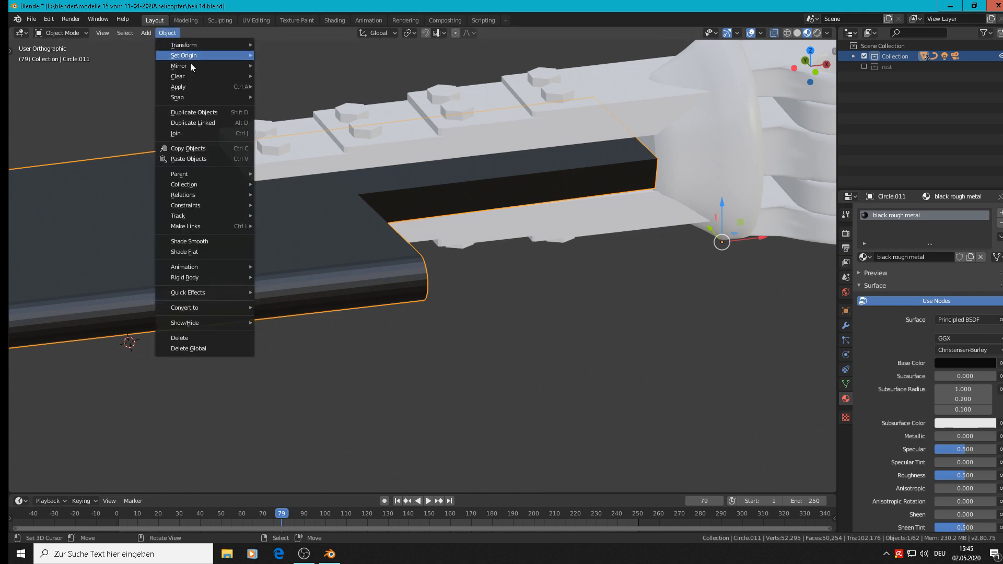
{"action": "left_click", "coordinate": [209, 242]}
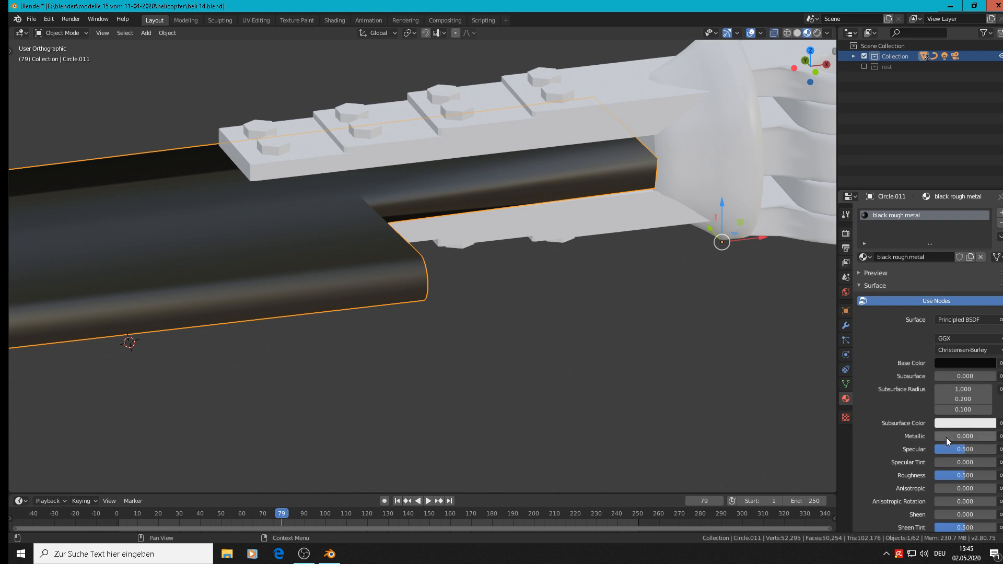
{"action": "mouse_move", "coordinate": [955, 475]}
{"action": "left_mouse_down"}
{"action": "mouse_move", "coordinate": [981, 474]}
{"action": "mouse_move", "coordinate": [968, 475]}
{"action": "left_mouse_up"}
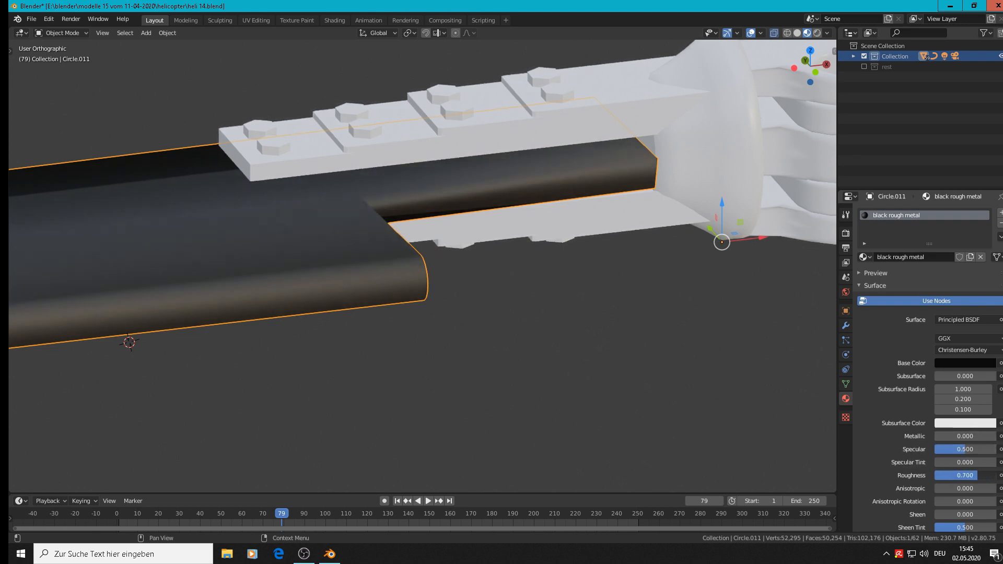
Step: Set the blade material's roughness to 0.933
{"action": "scroll", "coordinate": [619, 366], "scroll_direction": "down", "scroll_amount": 11}
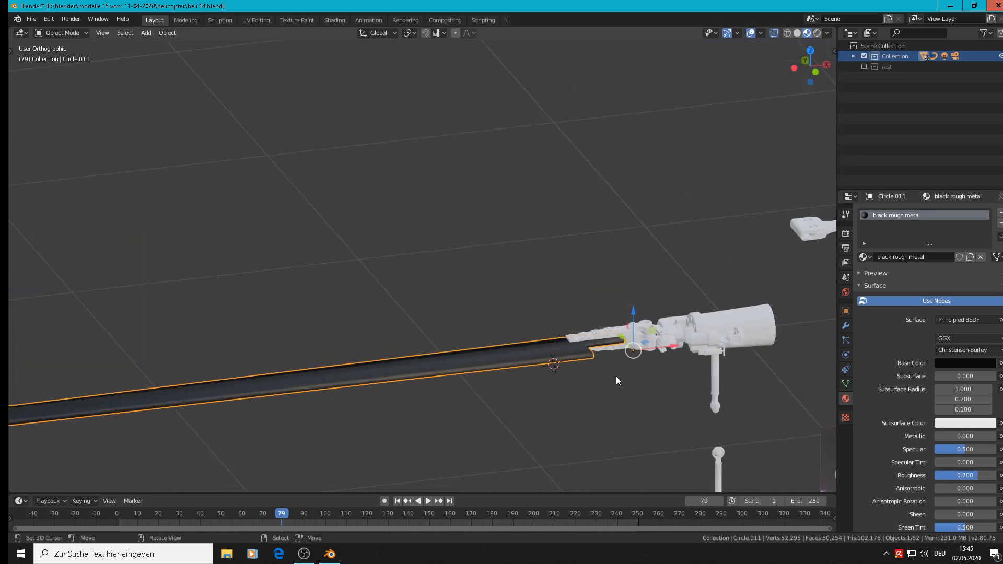
{"action": "middle_click_drag", "start_coordinate": [616, 376], "coordinate": [584, 390]}
{"action": "scroll", "coordinate": [596, 392], "scroll_direction": "up", "scroll_amount": 4}
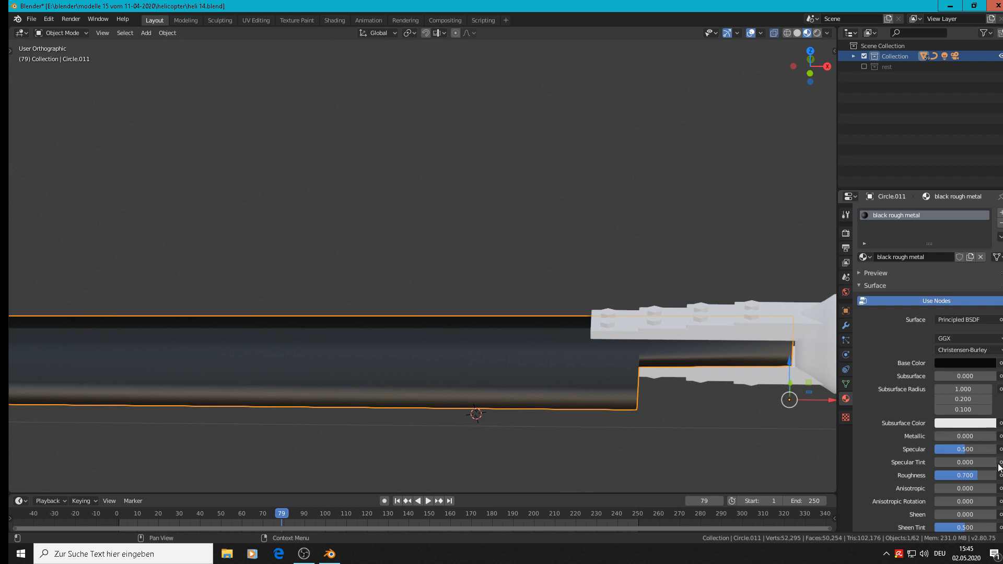
{"action": "mouse_move", "coordinate": [984, 482]}
{"action": "left_mouse_down"}
{"action": "mouse_move", "coordinate": [1001, 481]}
{"action": "mouse_move", "coordinate": [989, 475]}
{"action": "left_mouse_up"}
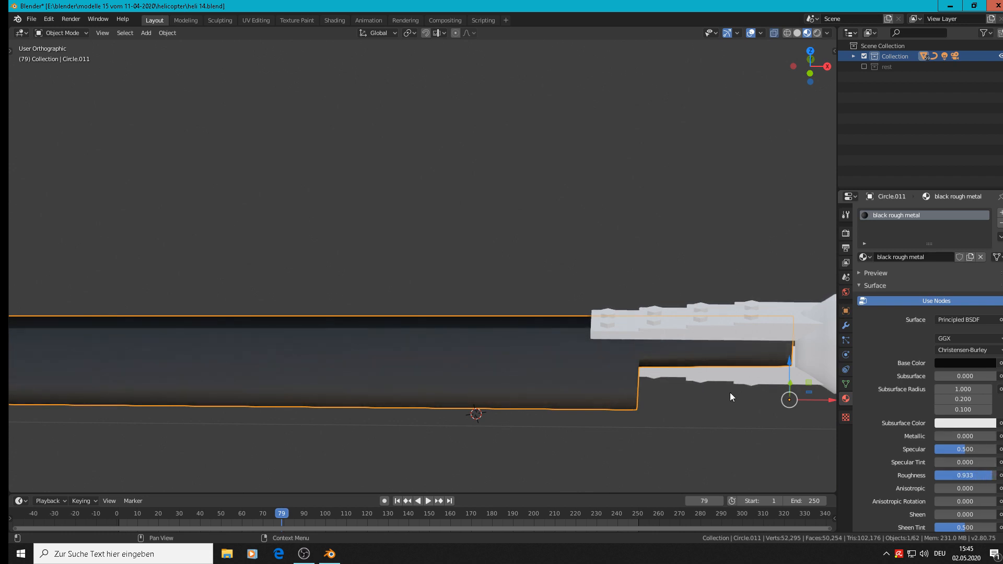
Step: Examine the blade at the holder and check the rotor head reference photos for the colors of the hub parts
{"action": "scroll", "coordinate": [570, 367], "scroll_direction": "down", "scroll_amount": 5}
{"action": "middle_click_drag", "start_coordinate": [569, 367], "coordinate": [604, 378]}
{"action": "scroll", "coordinate": [504, 290], "scroll_direction": "down", "scroll_amount": 3}
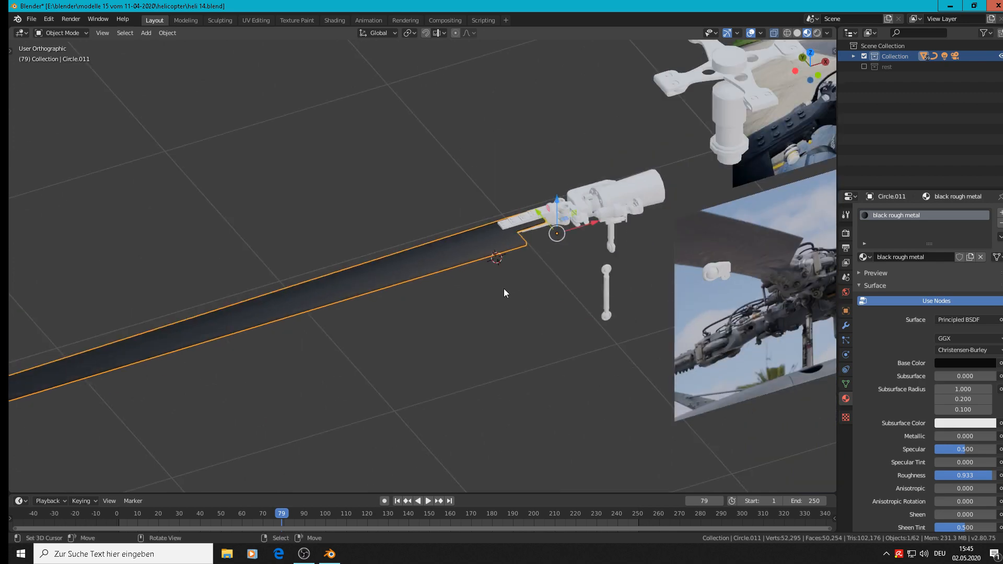
{"action": "scroll", "coordinate": [505, 293], "scroll_direction": "up", "scroll_amount": 1}
{"action": "scroll", "coordinate": [528, 270], "scroll_direction": "up", "scroll_amount": 3}
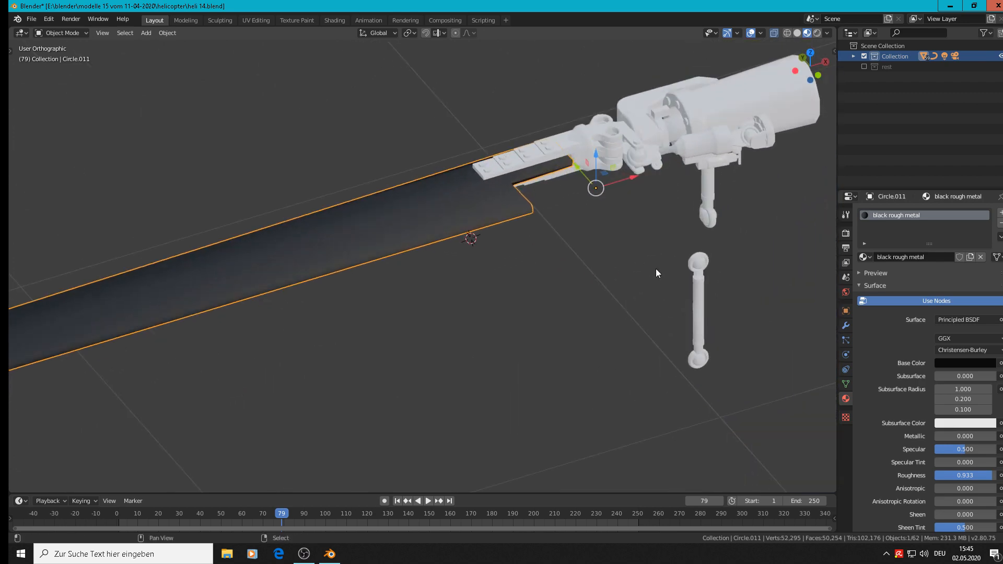
{"action": "middle_click_drag", "start_coordinate": [657, 268], "coordinate": [160, 362], "text": "shift"}
{"action": "scroll", "coordinate": [159, 364], "scroll_direction": "down", "scroll_amount": 5}
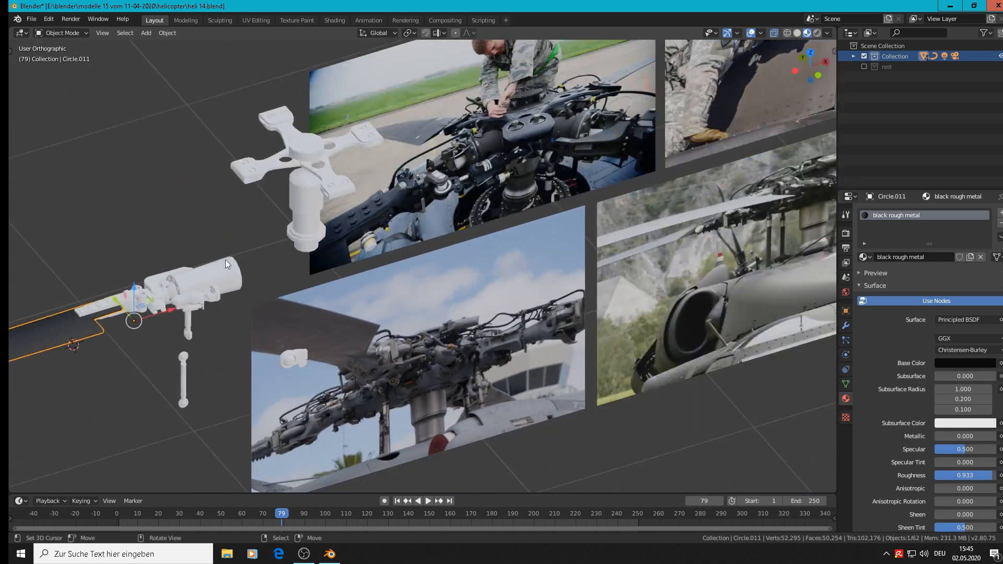
{"action": "scroll", "coordinate": [240, 279], "scroll_direction": "up", "scroll_amount": 2}
{"action": "scroll", "coordinate": [480, 151], "scroll_direction": "up", "scroll_amount": 3}
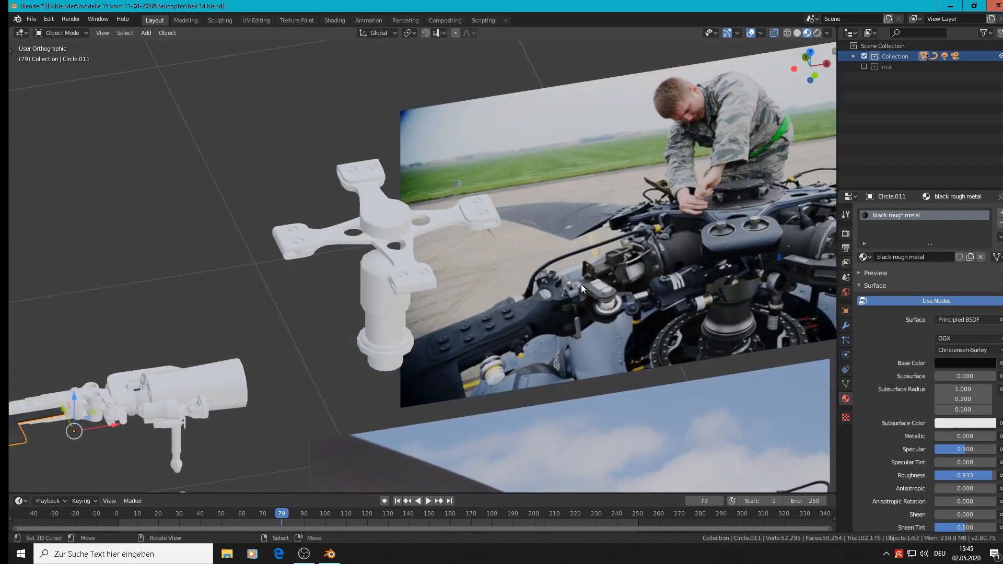
{"action": "middle_click_drag", "start_coordinate": [716, 283], "coordinate": [625, 265], "text": "shift"}
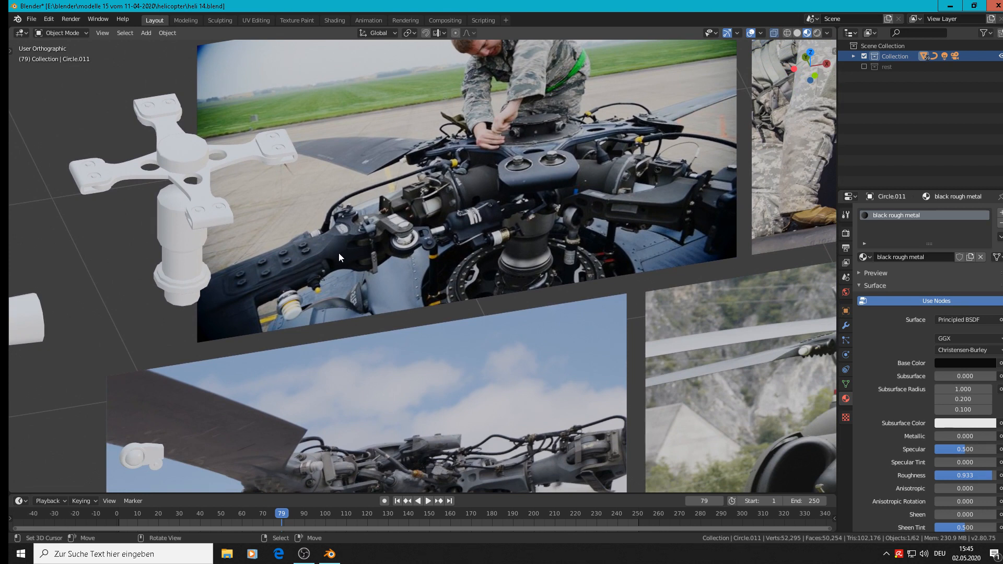
Step: Assign the existing "black rough metal" material to the round center cylinder of the rotor hub cross
{"action": "left_click", "coordinate": [186, 154]}
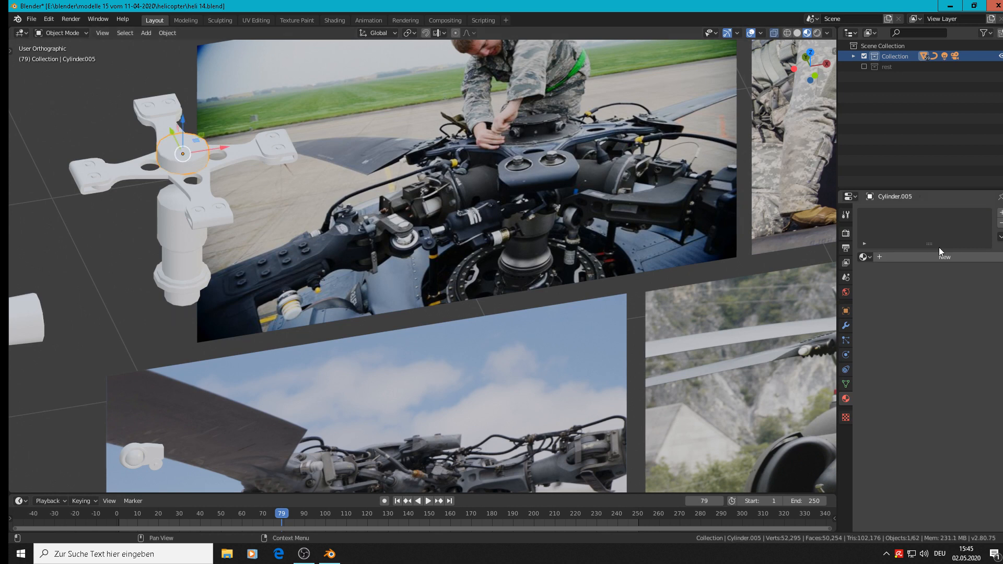
{"action": "left_click", "coordinate": [863, 256]}
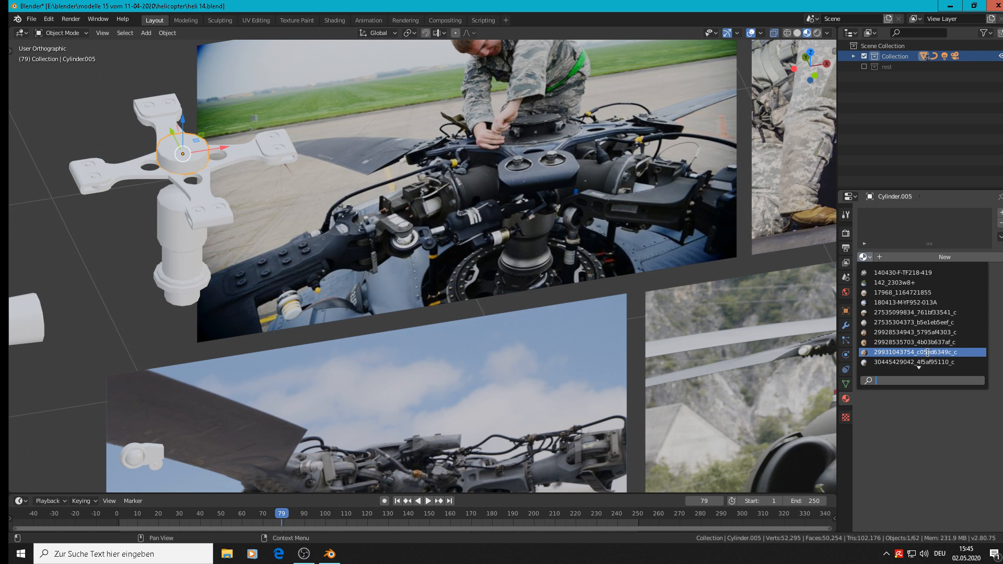
{"action": "type", "text": "bl"}
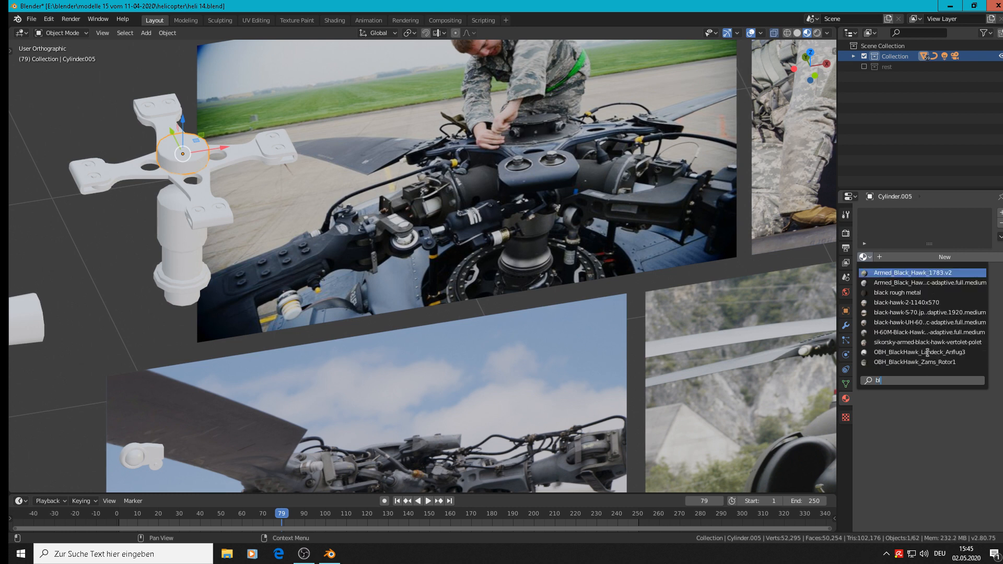
{"action": "left_click", "coordinate": [944, 293]}
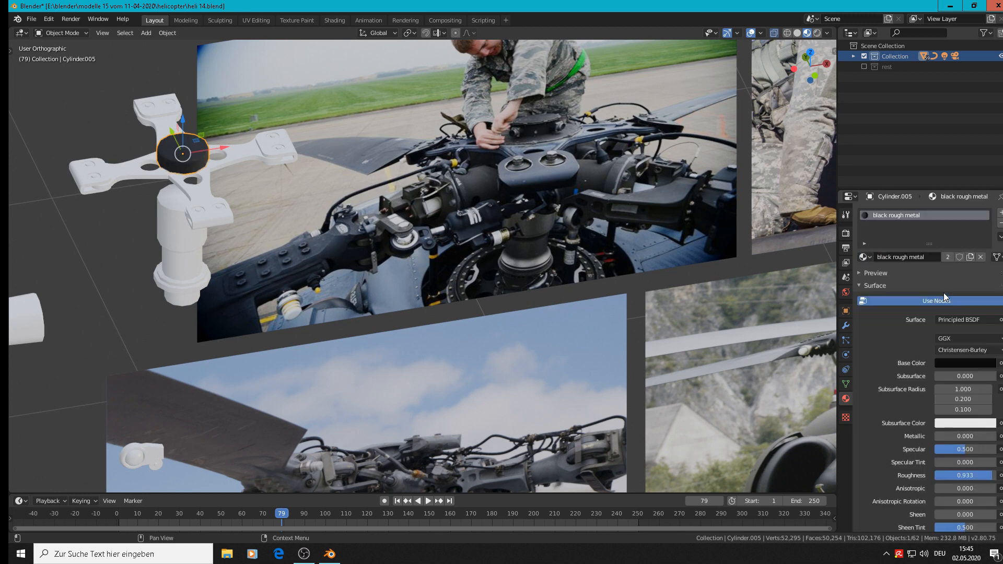
{"action": "scroll", "coordinate": [113, 148], "scroll_direction": "up", "scroll_amount": 2}
{"action": "scroll", "coordinate": [252, 224], "scroll_direction": "down", "scroll_amount": 3}
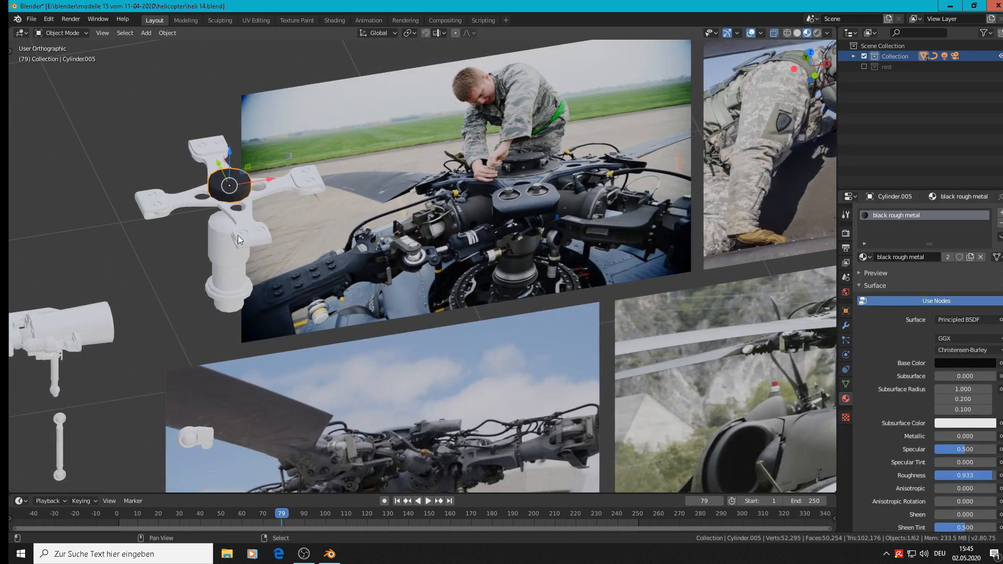
Step: Assign the "black rough metal" material to the end caps on the hub cross's front and left arms
{"action": "middle_click_drag", "start_coordinate": [238, 239], "coordinate": [391, 248], "text": "shift"}
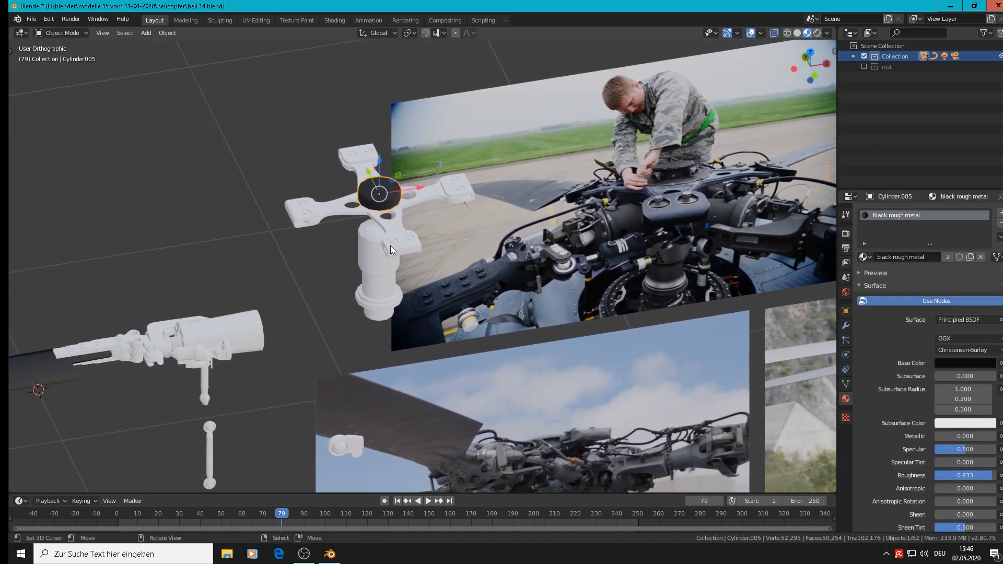
{"action": "left_click", "coordinate": [405, 253]}
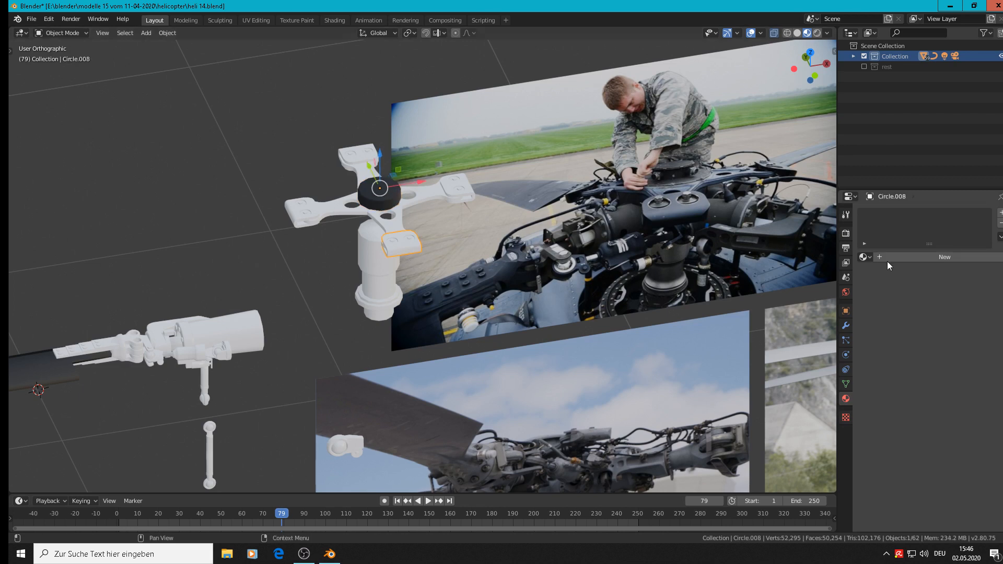
{"action": "left_click", "coordinate": [865, 257]}
{"action": "type", "text": "bl"}
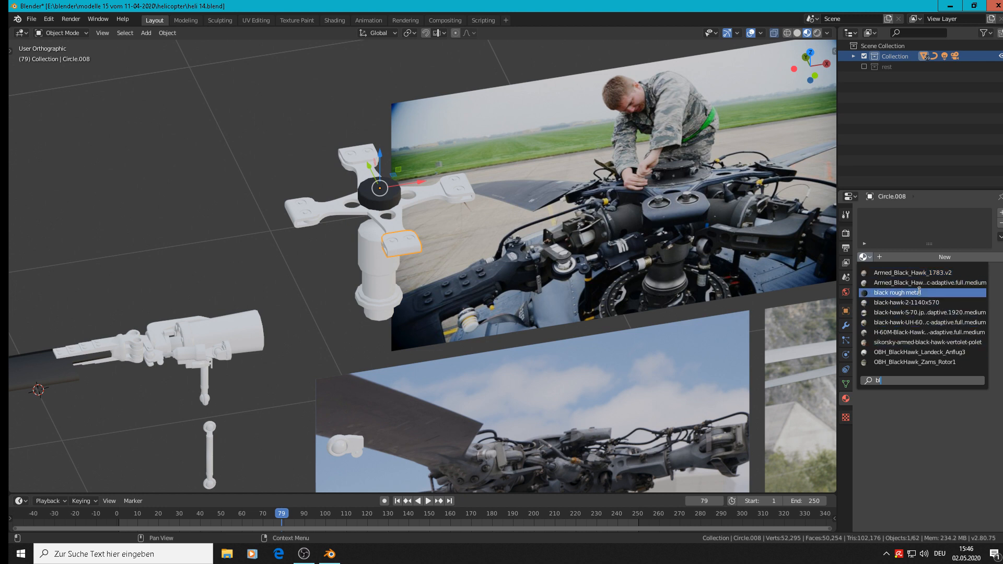
{"action": "left_click", "coordinate": [917, 283]}
{"action": "left_click", "coordinate": [314, 220]}
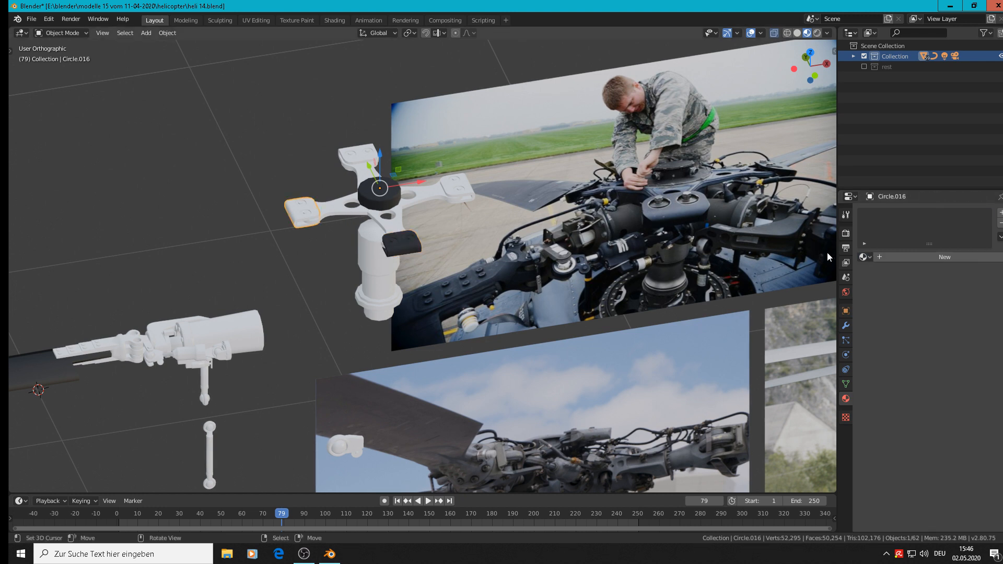
{"action": "left_click", "coordinate": [866, 257]}
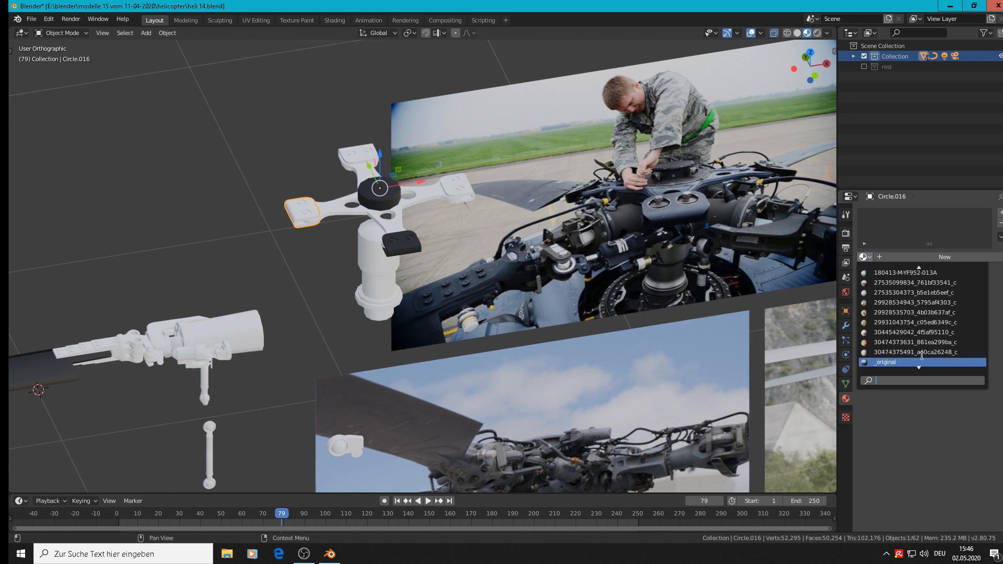
{"action": "scroll", "coordinate": [922, 356], "scroll_direction": "down", "scroll_amount": 5}
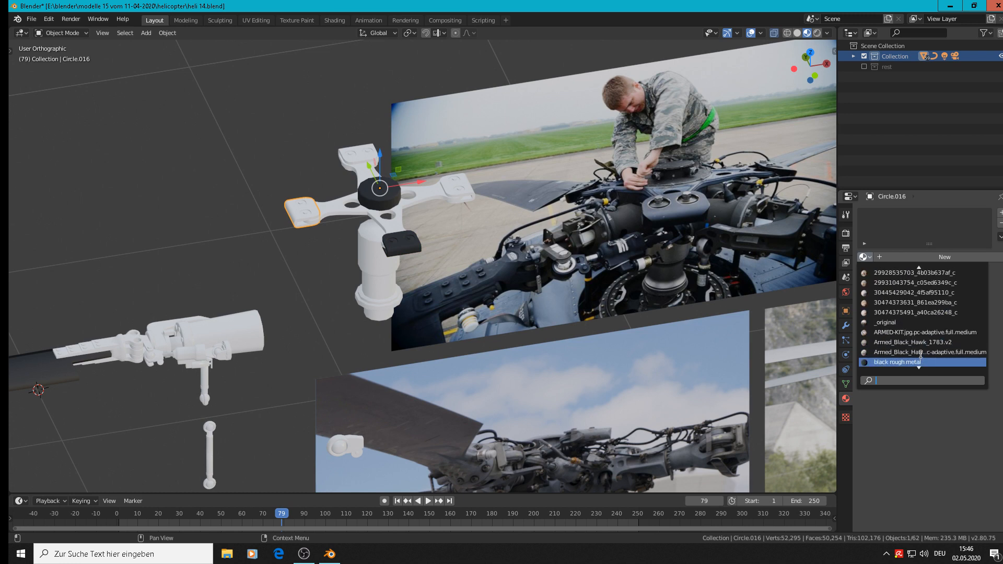
{"action": "left_click", "coordinate": [920, 360]}
Step: Assign the "black rough metal" material to the end caps on the hub cross's rear and right arms
{"action": "left_click", "coordinate": [361, 153]}
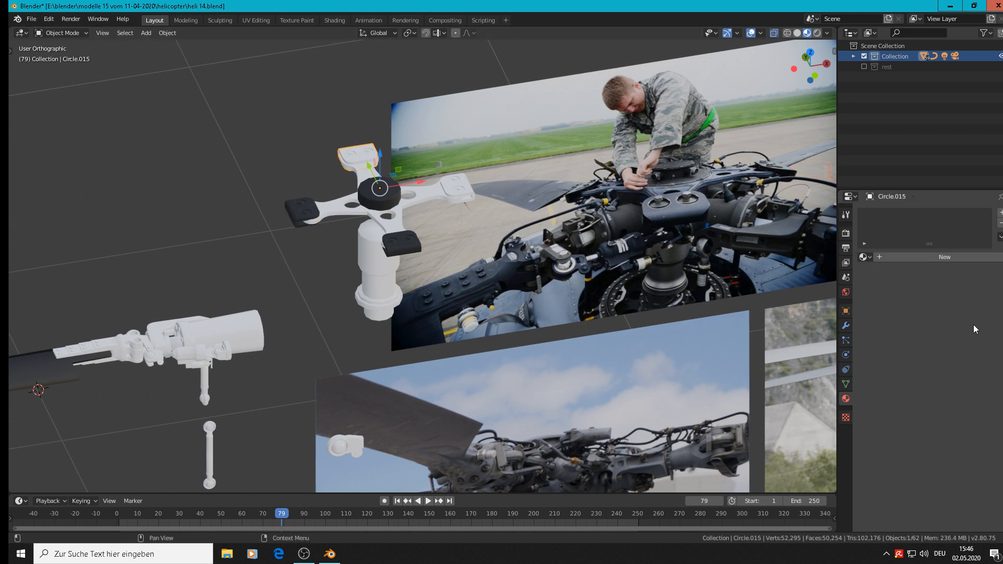
{"action": "left_click", "coordinate": [862, 257]}
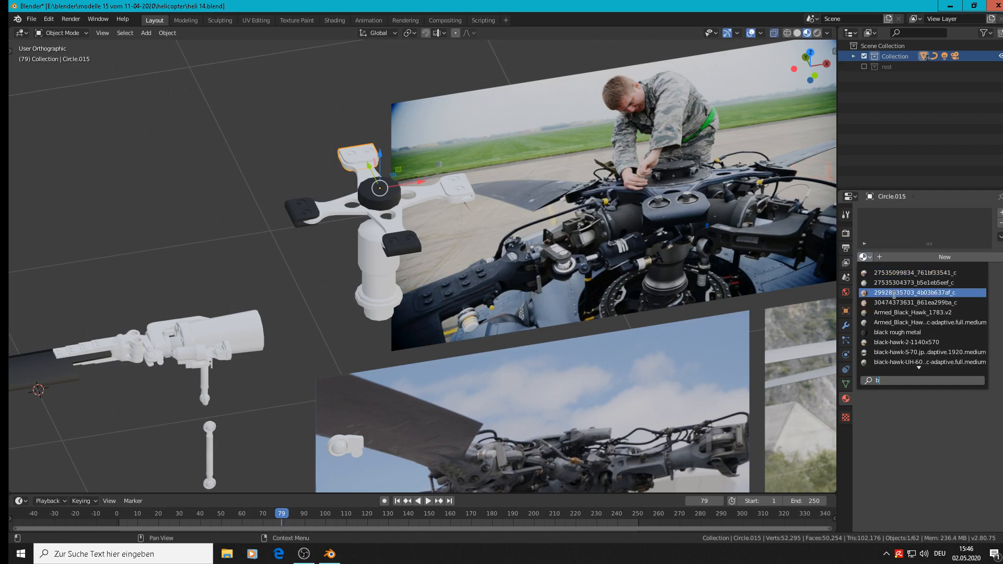
{"action": "left_click", "coordinate": [933, 337]}
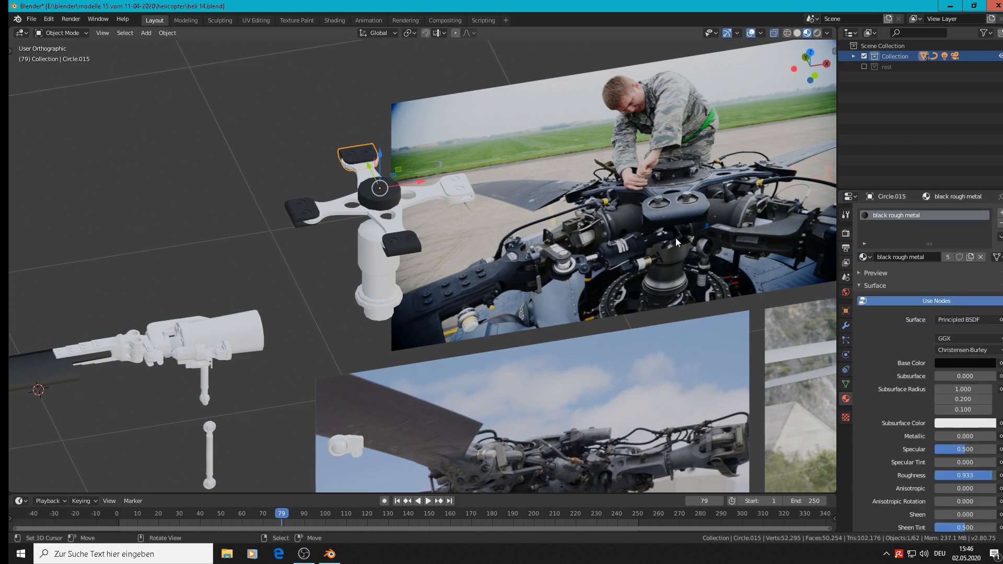
{"action": "left_click", "coordinate": [466, 196]}
{"action": "left_click", "coordinate": [863, 257]}
{"action": "type", "text": "b"}
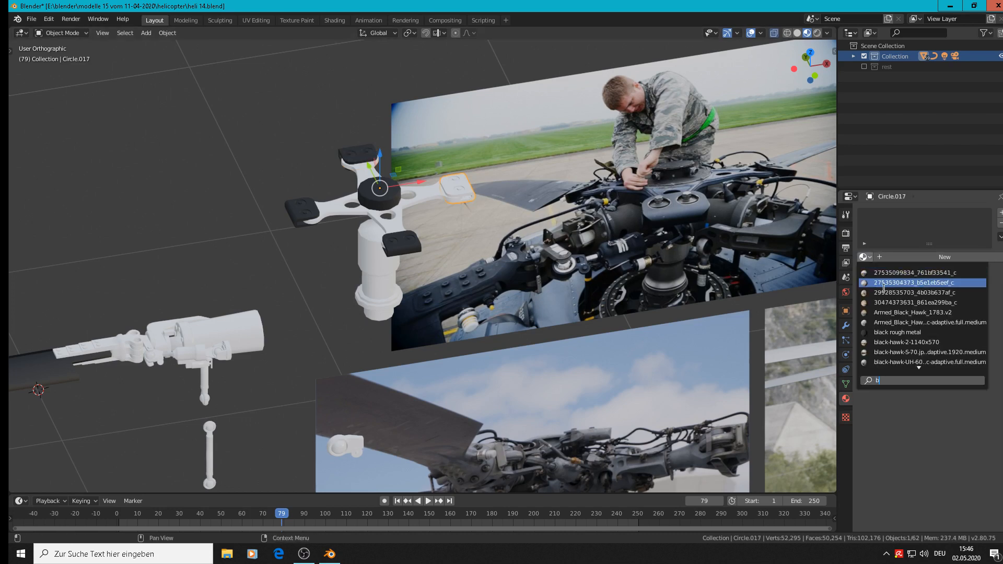
{"action": "left_click", "coordinate": [897, 332]}
Step: Add a second material slot to the right arm's end cap and create a new material in it named "silver orugh"
{"action": "scroll", "coordinate": [663, 228], "scroll_direction": "up", "scroll_amount": 2}
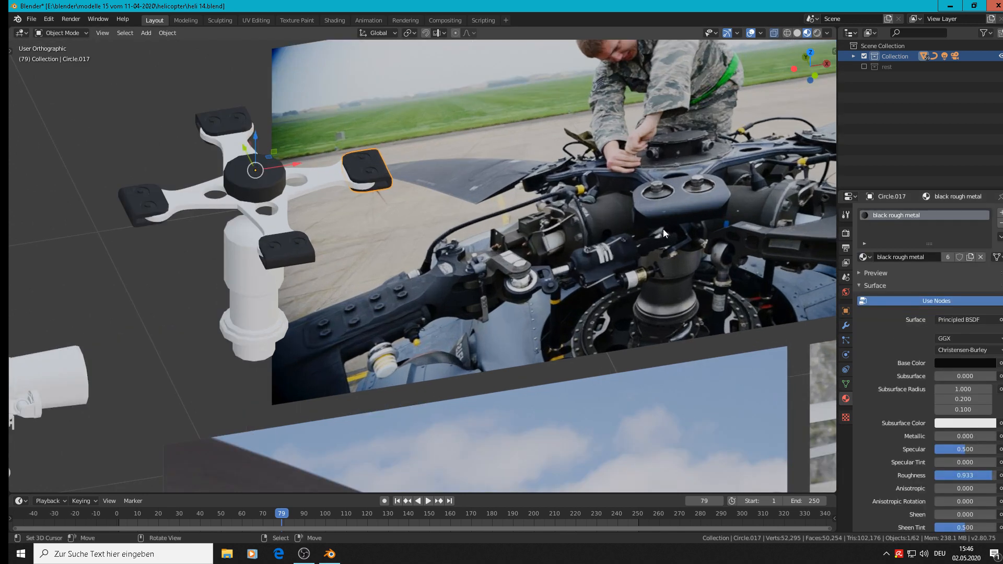
{"action": "scroll", "coordinate": [663, 228], "scroll_direction": "up", "scroll_amount": 2}
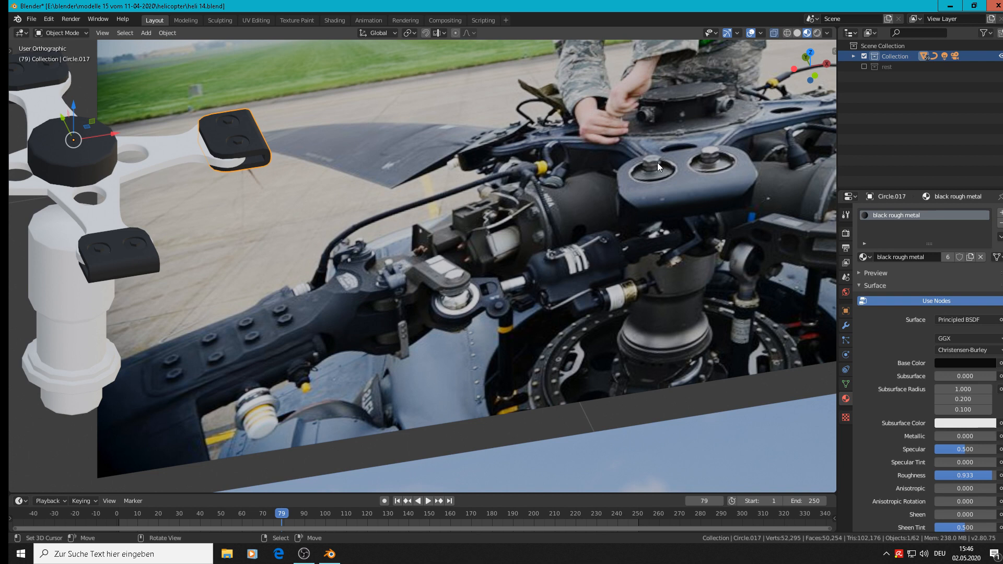
{"action": "middle_click_drag", "start_coordinate": [688, 207], "coordinate": [775, 206], "text": "shift"}
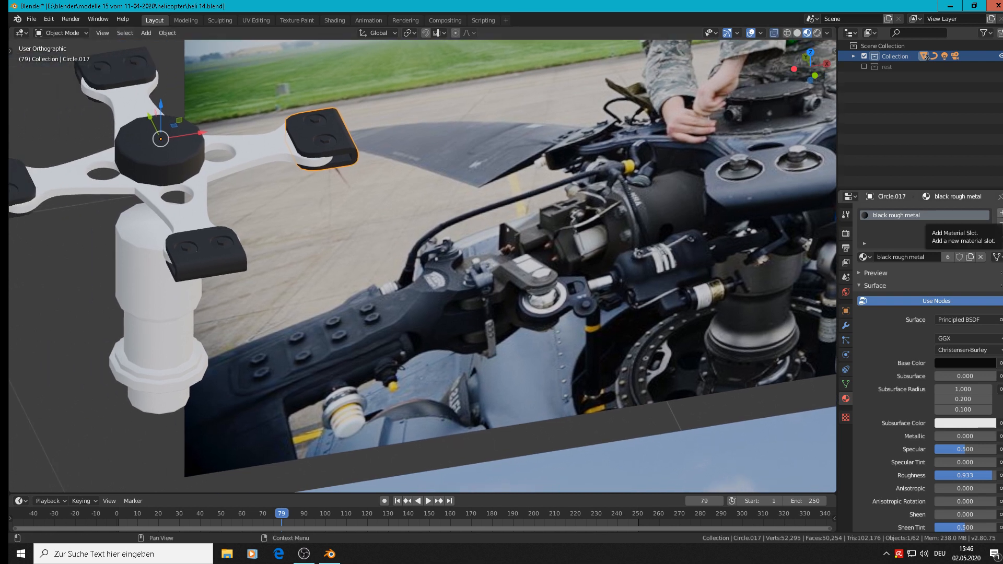
{"action": "left_click", "coordinate": [999, 212]}
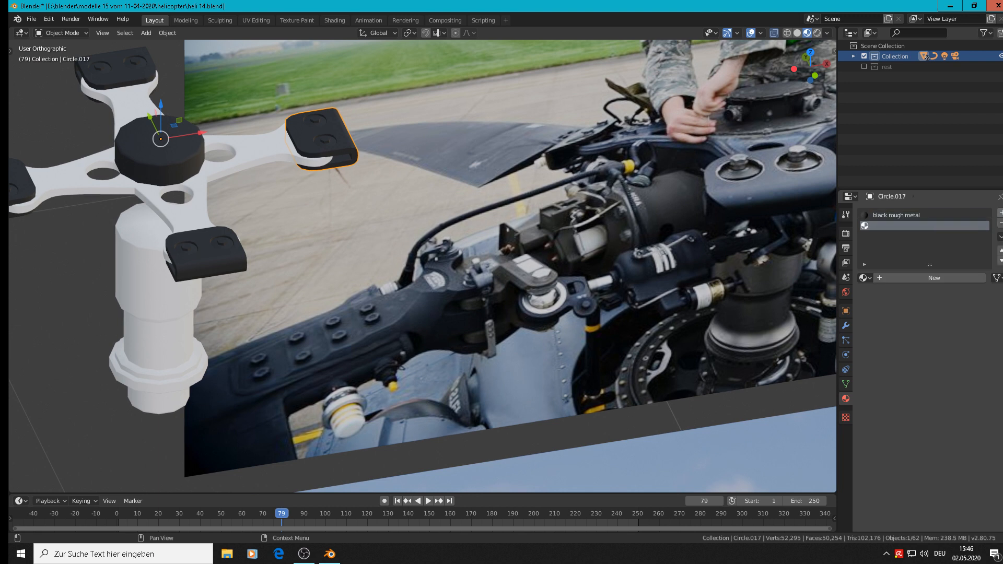
{"action": "left_click", "coordinate": [924, 281]}
{"action": "double_click", "coordinate": [905, 279]}
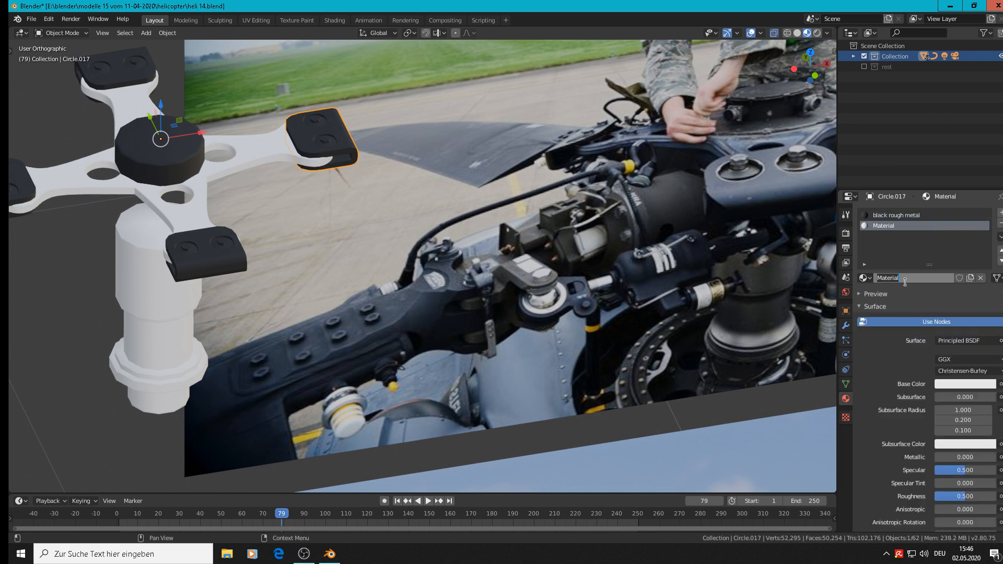
{"action": "type", "text": "silver orugh"}
{"action": "key", "text": "Return"}
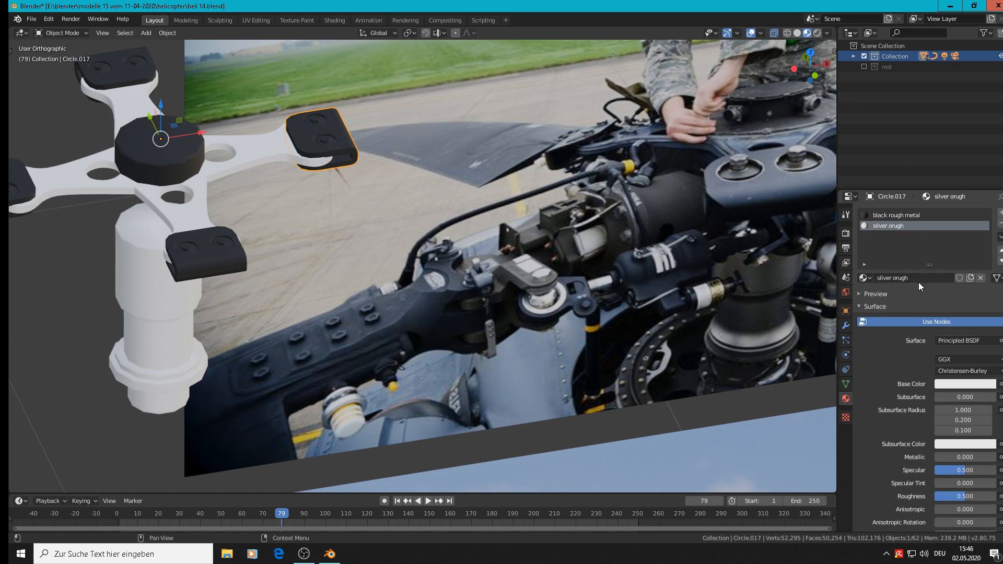
Step: Correct the spelling of the end cap's new material name to "silver rough"
{"action": "double_click", "coordinate": [900, 277]}
{"action": "left_click", "coordinate": [901, 277]}
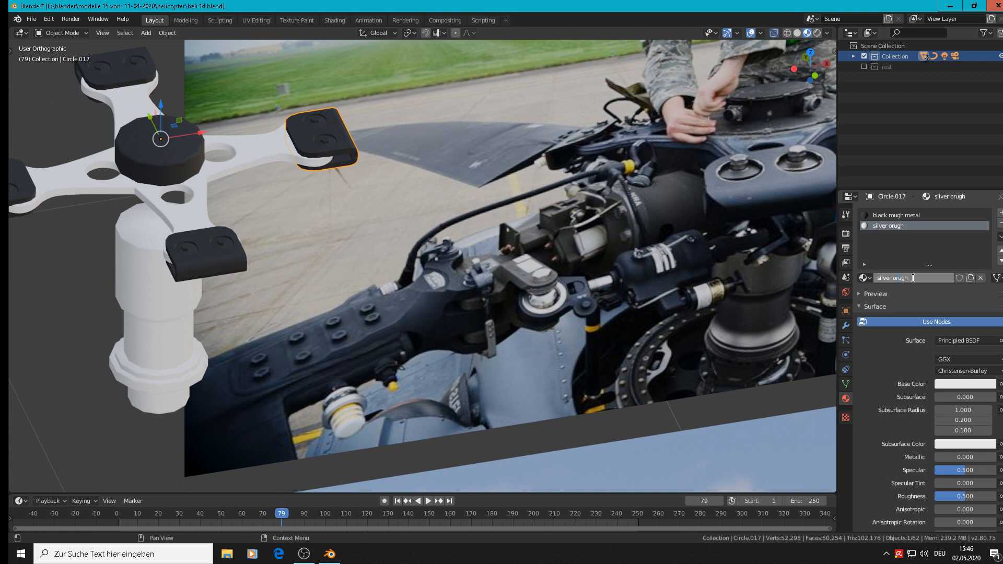
{"action": "left_click_drag", "start_coordinate": [912, 278], "coordinate": [892, 275]}
{"action": "type", "text": "ro"}
{"action": "key", "text": "Return"}
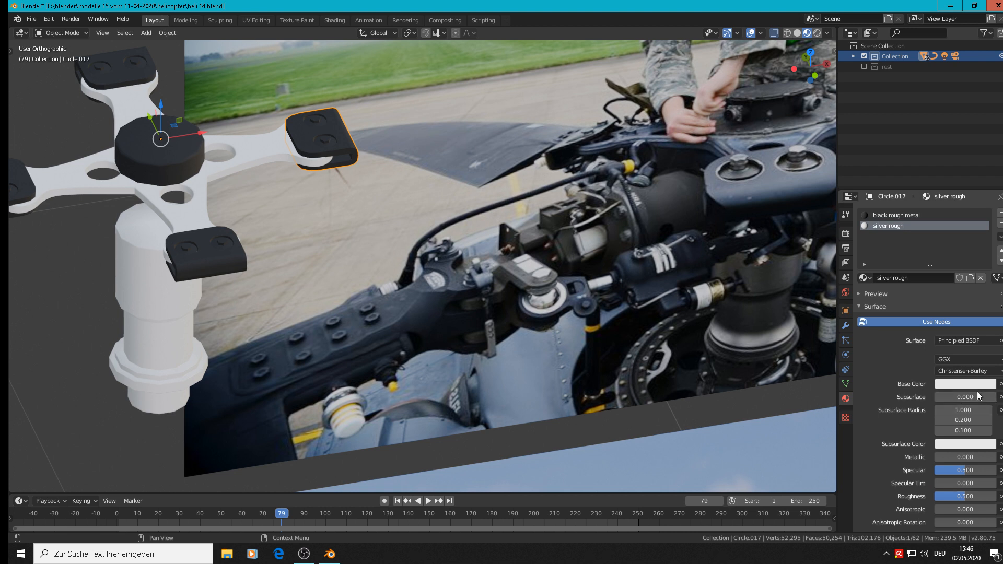
Step: Set the "silver rough" material's metallic value to 1 and show its preview
{"action": "scroll", "coordinate": [967, 447], "scroll_direction": "down", "scroll_amount": 2}
{"action": "type", "text": "1"}
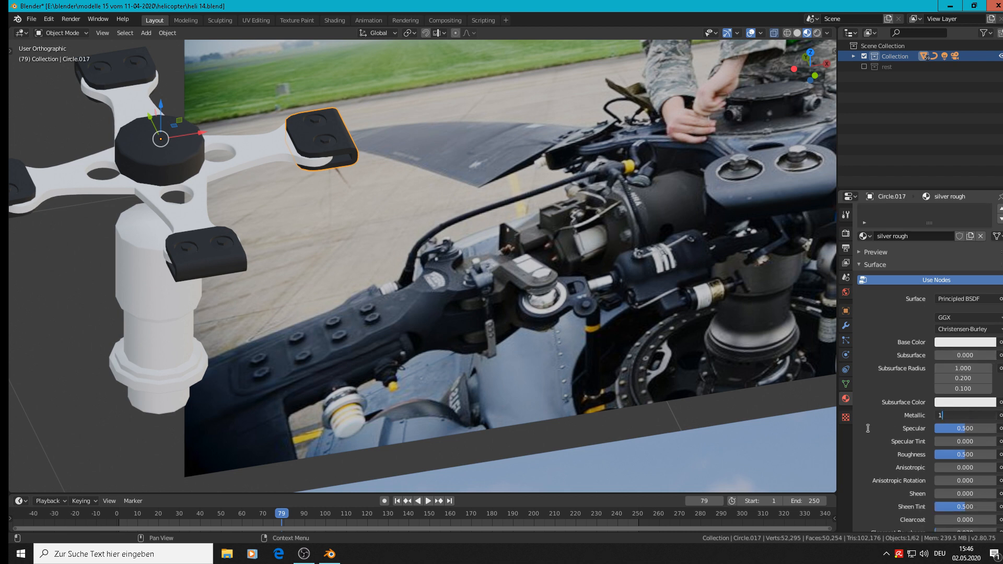
{"action": "key", "text": "Return"}
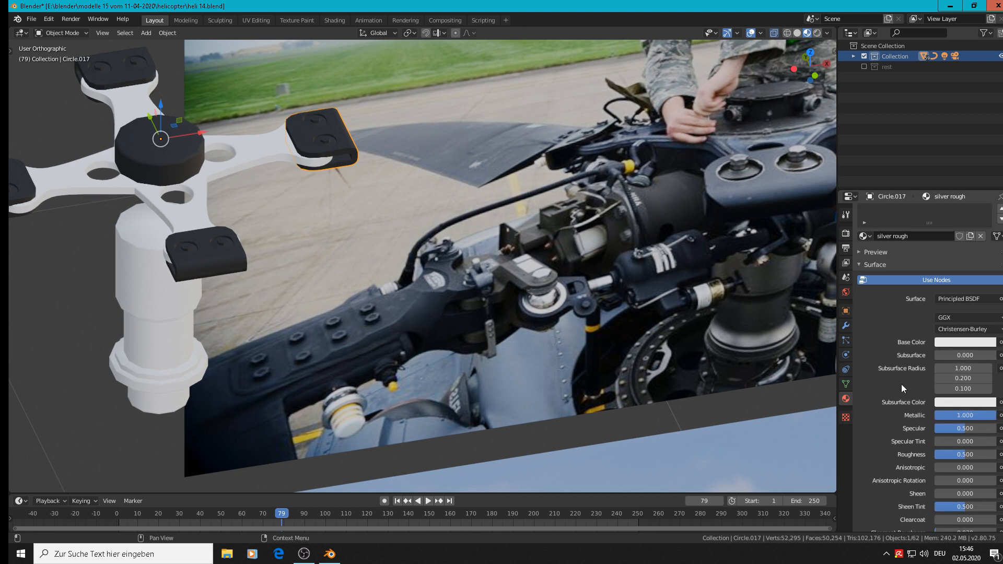
{"action": "left_click", "coordinate": [862, 251]}
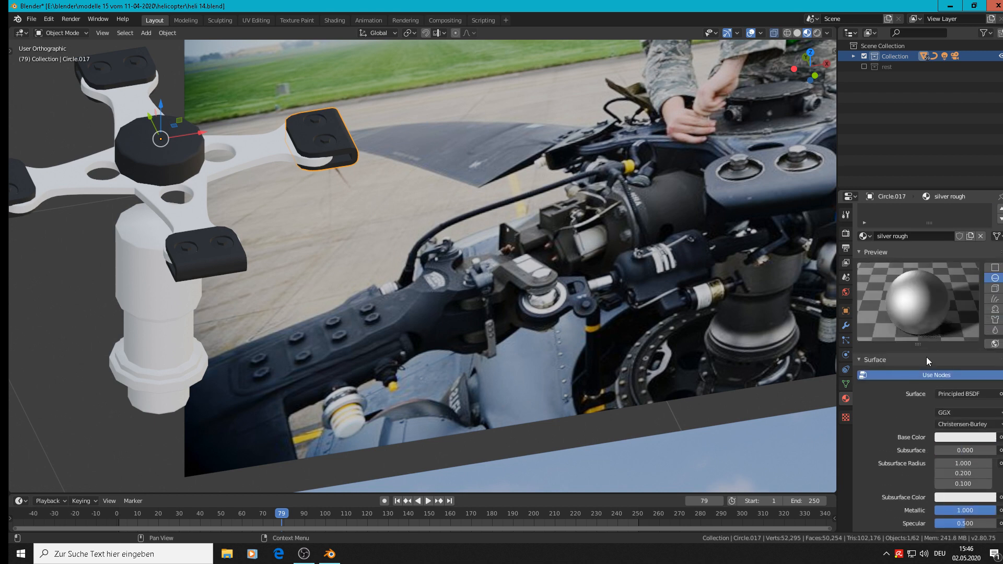
{"action": "scroll", "coordinate": [963, 497], "scroll_direction": "down", "scroll_amount": 3}
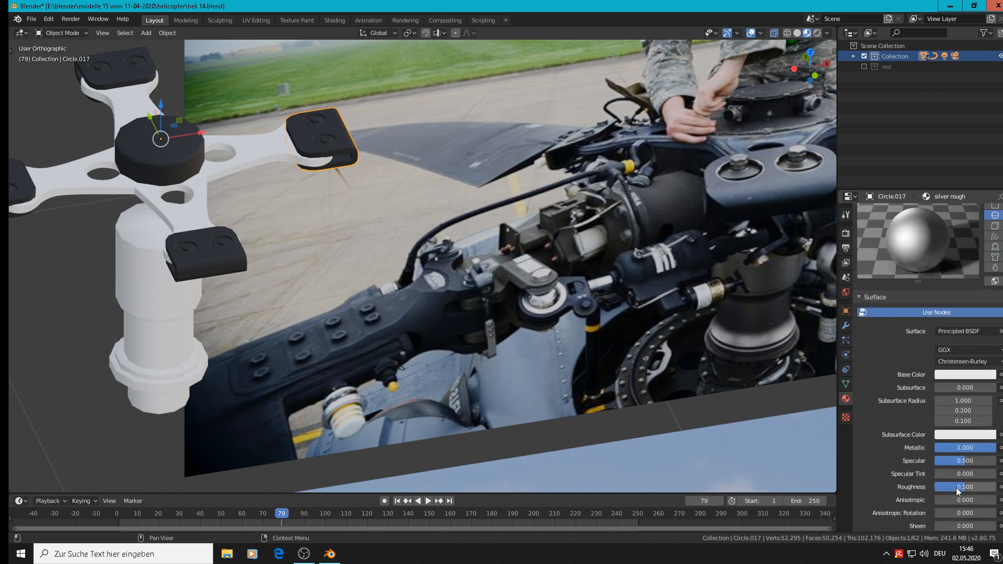
Step: Set the "silver rough" material's roughness to 0.475 and select the two hex bolts in the right arm's end cap for editing
{"action": "left_click_drag", "start_coordinate": [981, 487], "coordinate": [962, 487]}
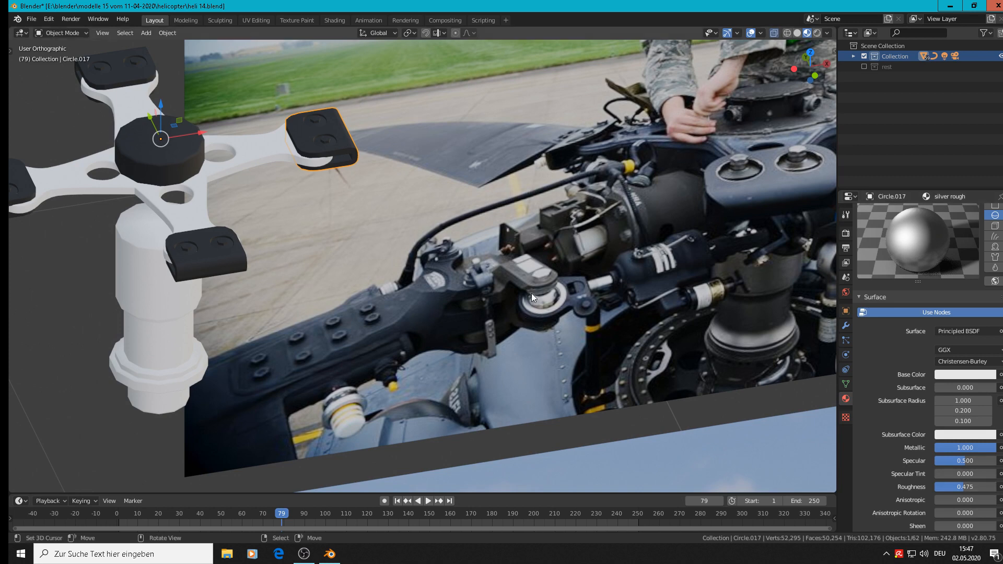
{"action": "middle_click_drag", "start_coordinate": [74, 146], "coordinate": [214, 193], "text": "shift"}
{"action": "key", "text": "Tab"}
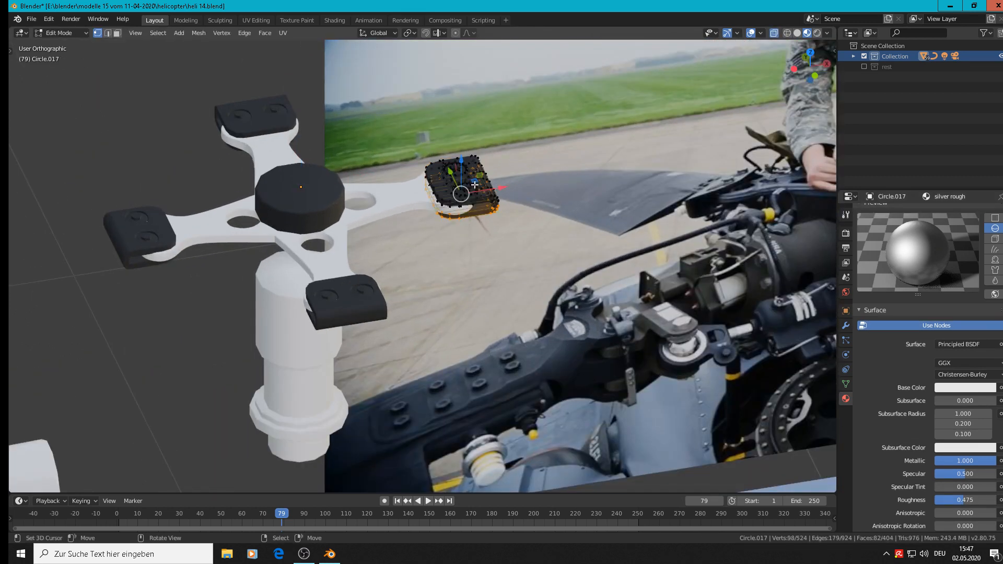
{"action": "scroll", "coordinate": [477, 190], "scroll_direction": "up", "scroll_amount": 10}
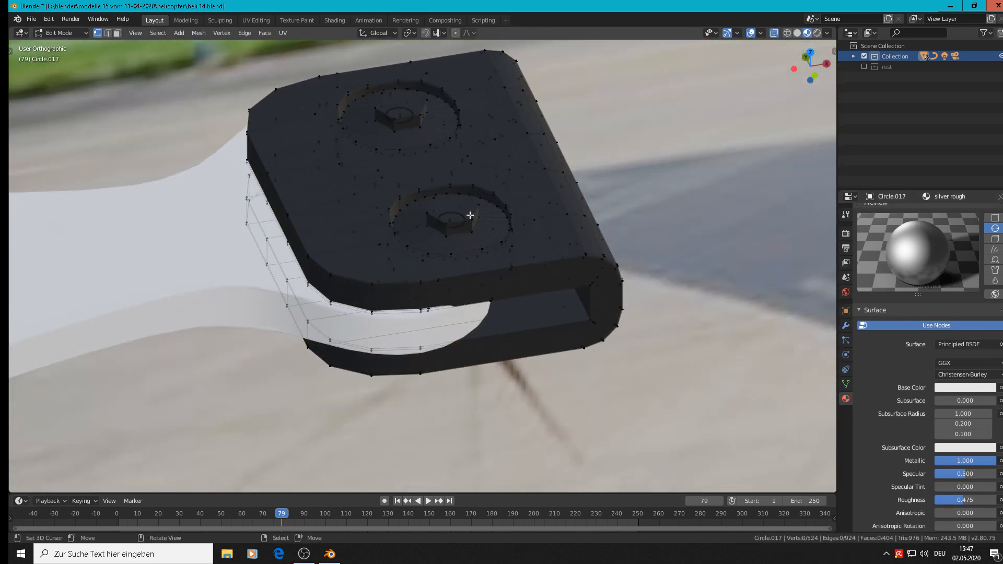
{"action": "key", "text": "l"}
{"action": "key", "text": "shift+l"}
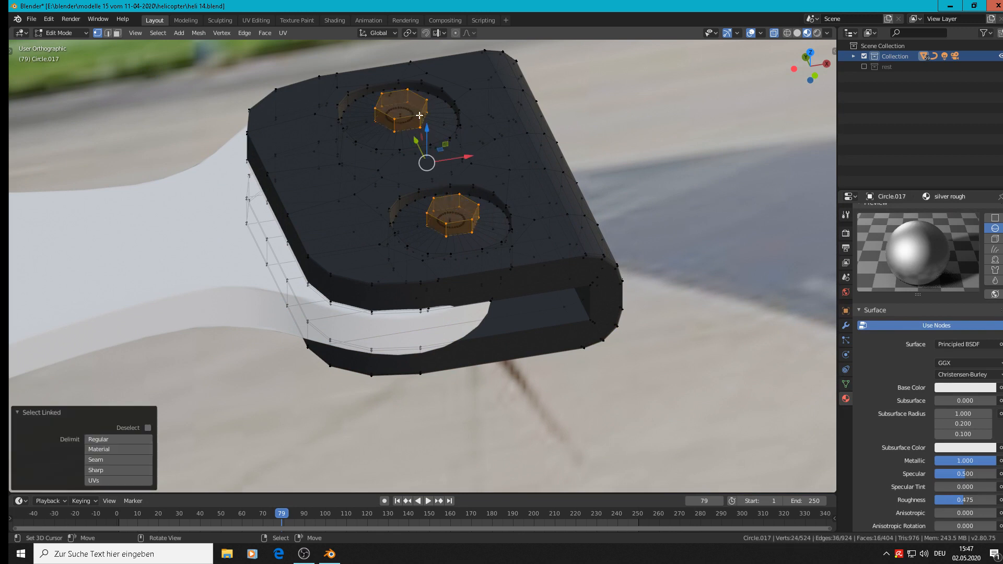
Step: Turn off nodes for the "silver rough" material and set its metallic value to 1
{"action": "scroll", "coordinate": [967, 283], "scroll_direction": "up", "scroll_amount": 5}
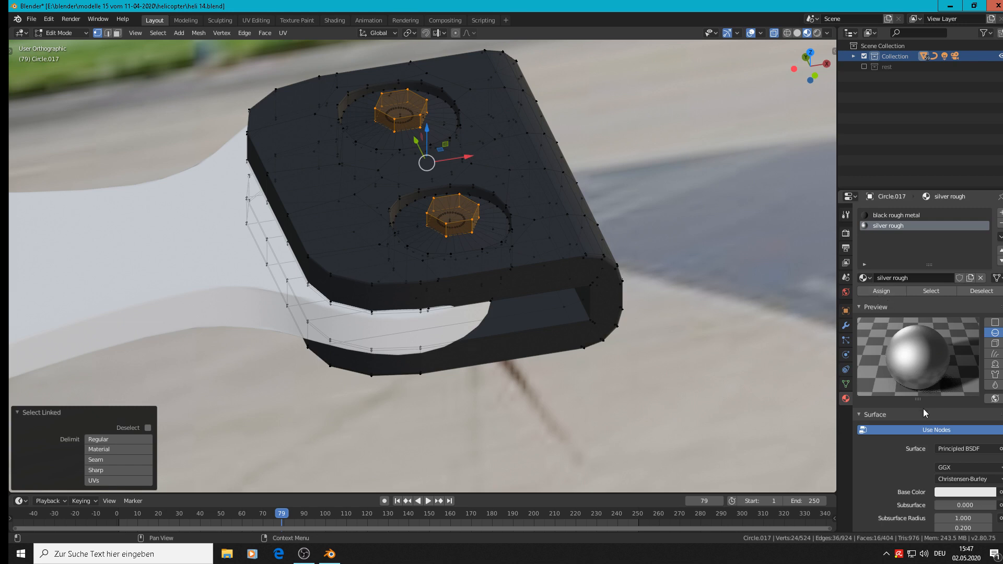
{"action": "left_click", "coordinate": [910, 430]}
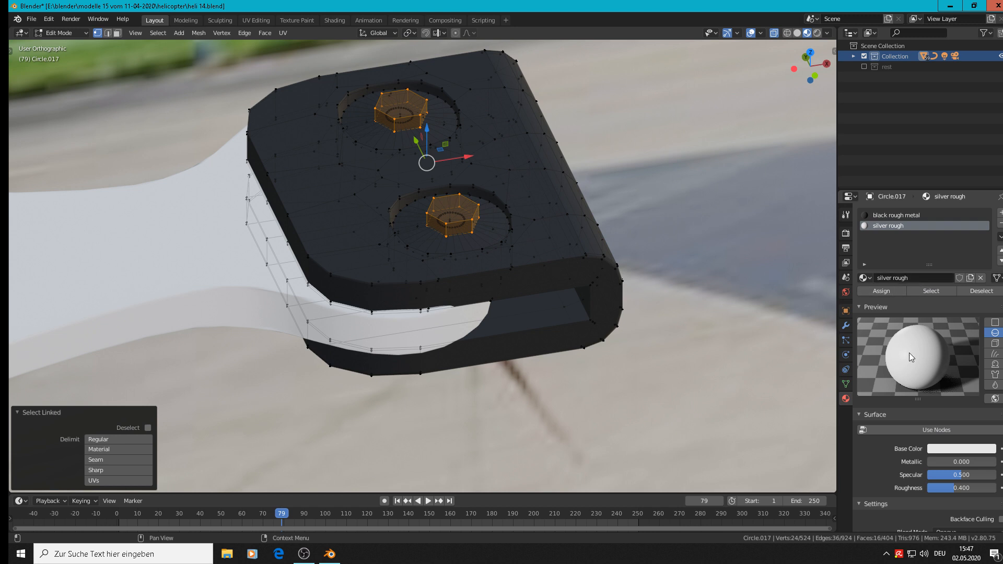
{"action": "key", "text": "ctrl+z"}
{"action": "key", "text": "ctrl+z"}
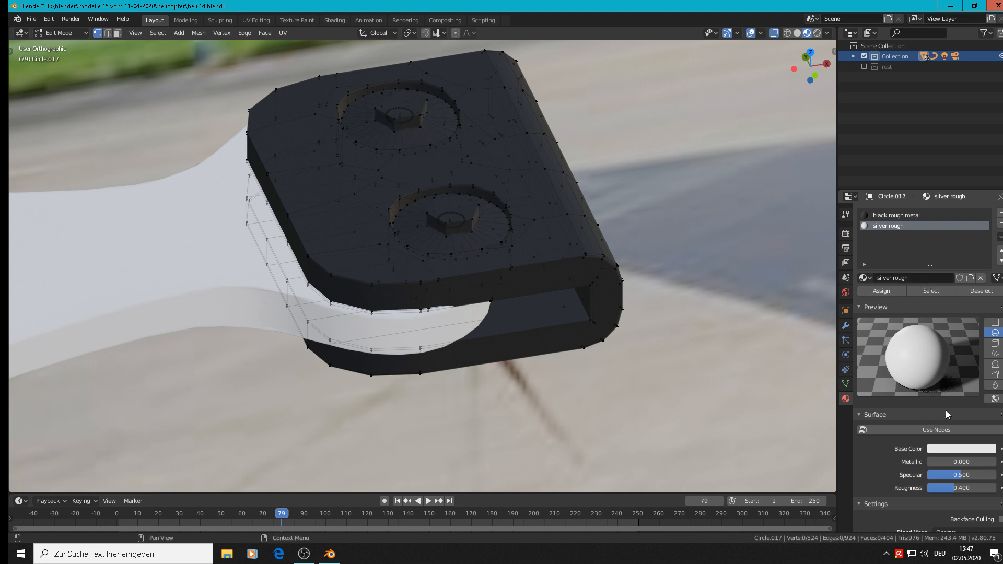
{"action": "scroll", "coordinate": [960, 428], "scroll_direction": "down", "scroll_amount": 3}
{"action": "left_click", "coordinate": [961, 399]}
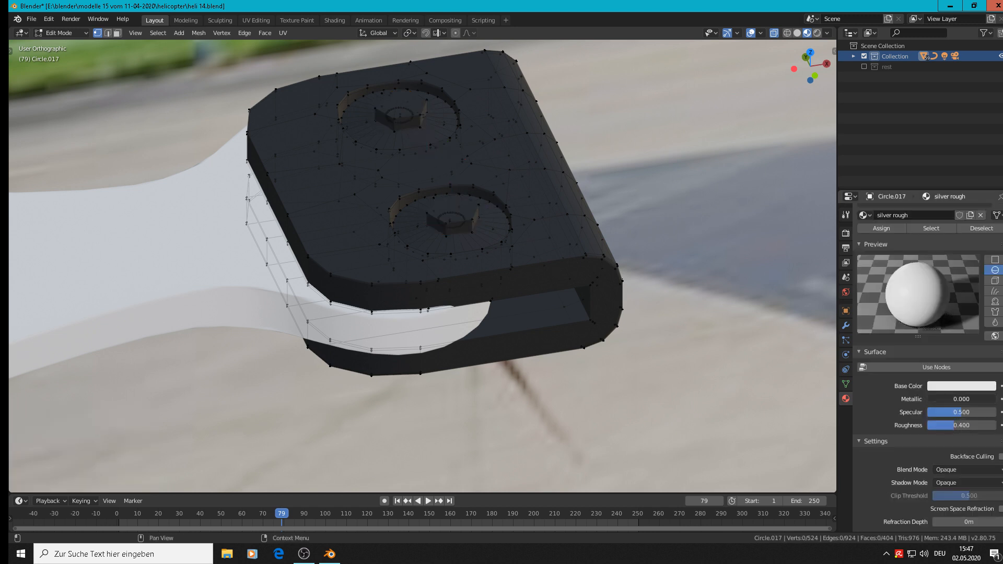
{"action": "type", "text": "1"}
{"action": "key", "text": "Return"}
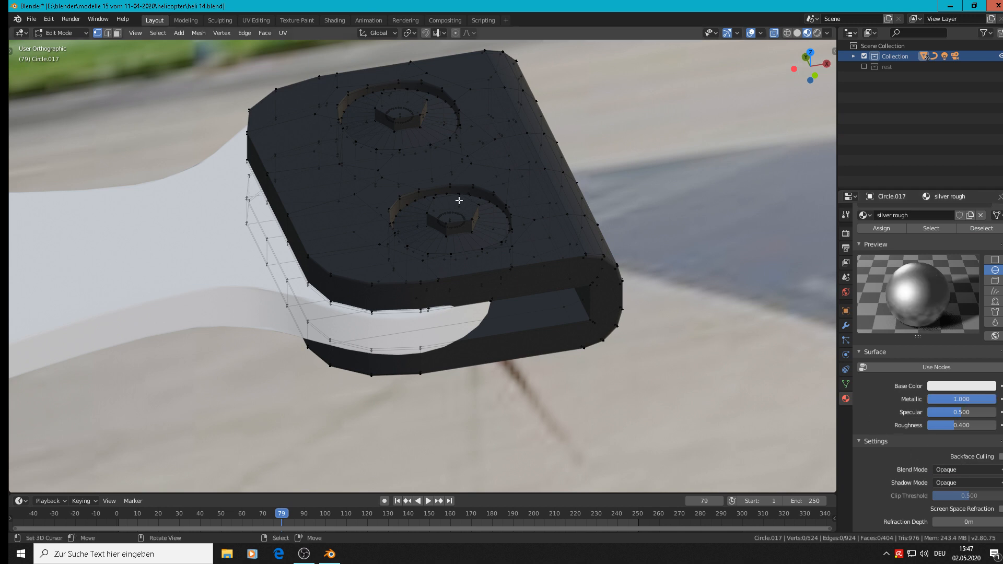
Step: Assign the "silver rough" material to the two hex bolts in the right arm's end cap and leave Edit Mode
{"action": "scroll", "coordinate": [810, 287], "scroll_direction": "up", "scroll_amount": 1}
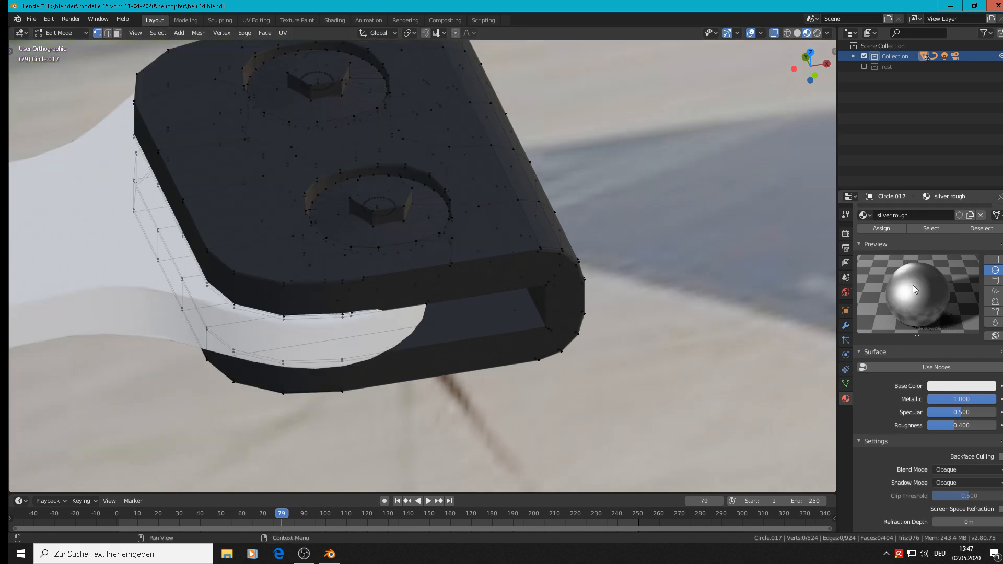
{"action": "scroll", "coordinate": [916, 286], "scroll_direction": "up", "scroll_amount": 3}
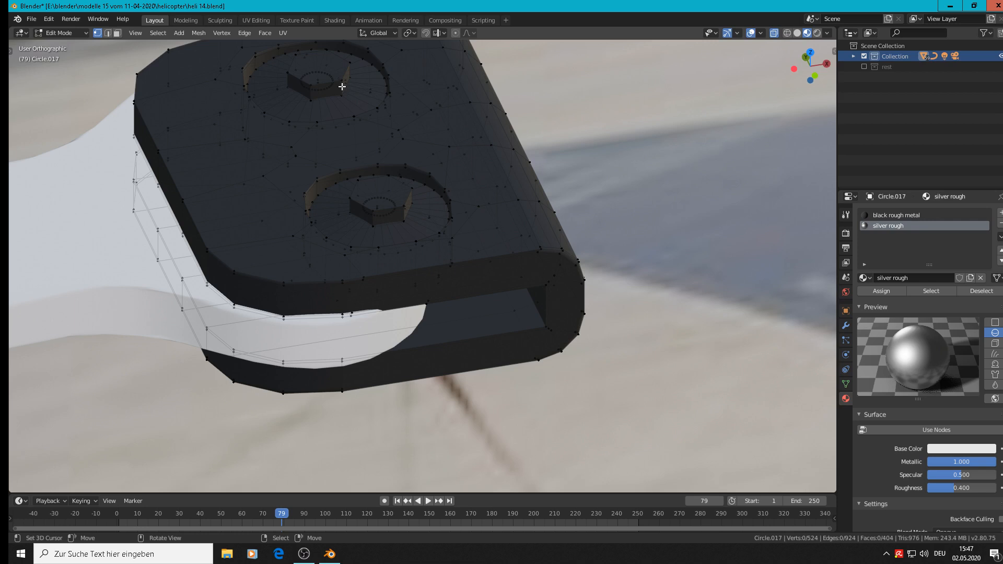
{"action": "key", "text": "l"}
{"action": "key", "text": "l"}
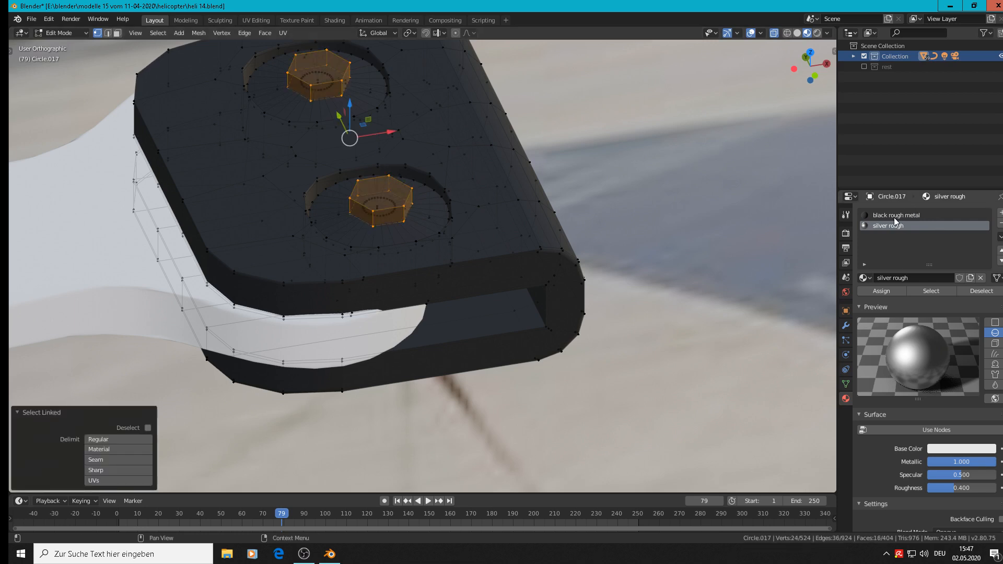
{"action": "left_click", "coordinate": [881, 291]}
{"action": "scroll", "coordinate": [390, 144], "scroll_direction": "down", "scroll_amount": 3}
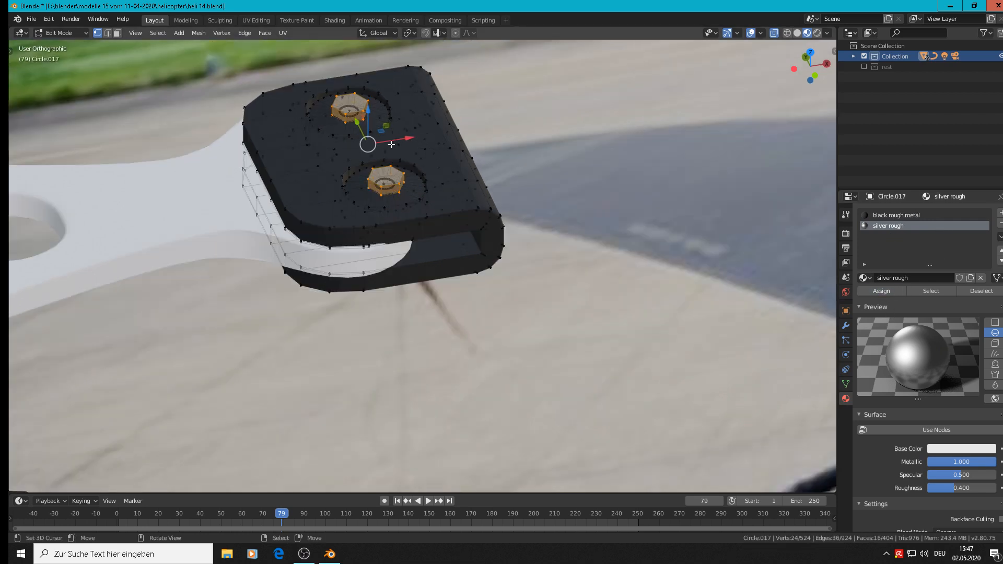
{"action": "key", "text": "Tab"}
{"action": "scroll", "coordinate": [391, 144], "scroll_direction": "down", "scroll_amount": 2}
{"action": "scroll", "coordinate": [391, 197], "scroll_direction": "down", "scroll_amount": 2}
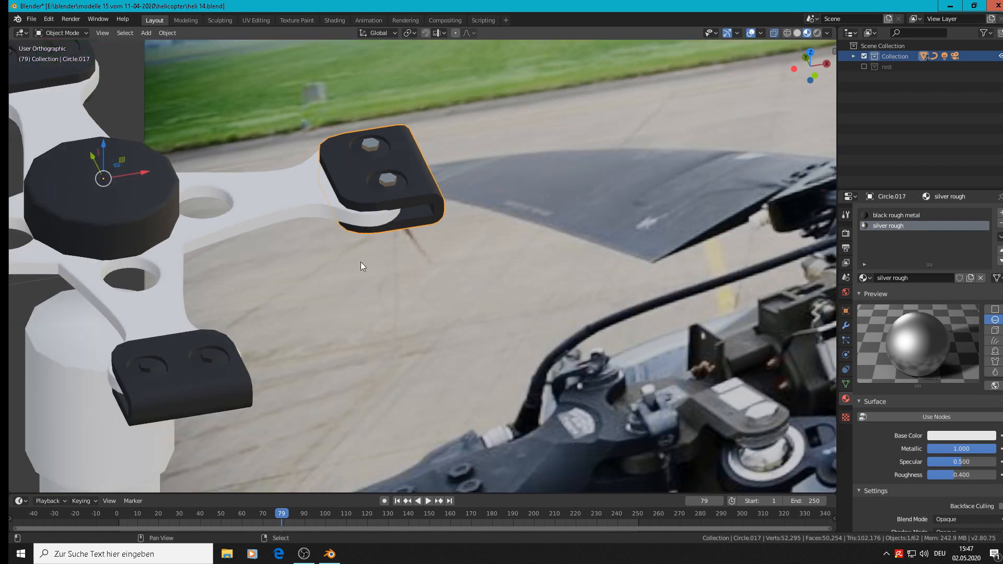
Step: Open the front arm's end cap for mesh editing and select all linked geometry of its two hex bolts
{"action": "middle_click_drag", "start_coordinate": [505, 212], "coordinate": [759, 159], "text": "shift"}
{"action": "scroll", "coordinate": [469, 270], "scroll_direction": "up", "scroll_amount": 2}
{"action": "scroll", "coordinate": [469, 312], "scroll_direction": "down", "scroll_amount": 5}
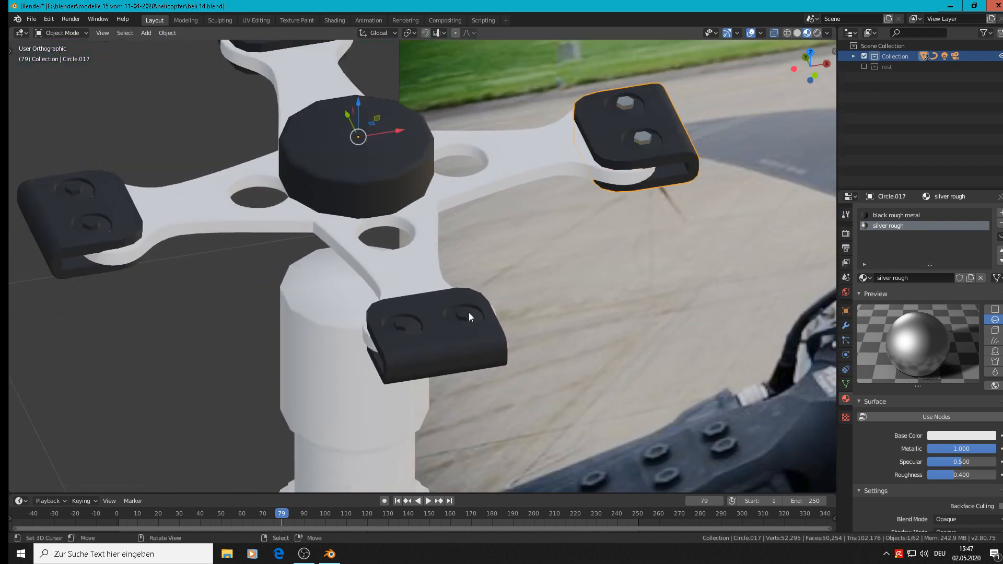
{"action": "key", "text": "Tab"}
{"action": "key", "text": "Tab"}
{"action": "left_click", "coordinate": [464, 316]}
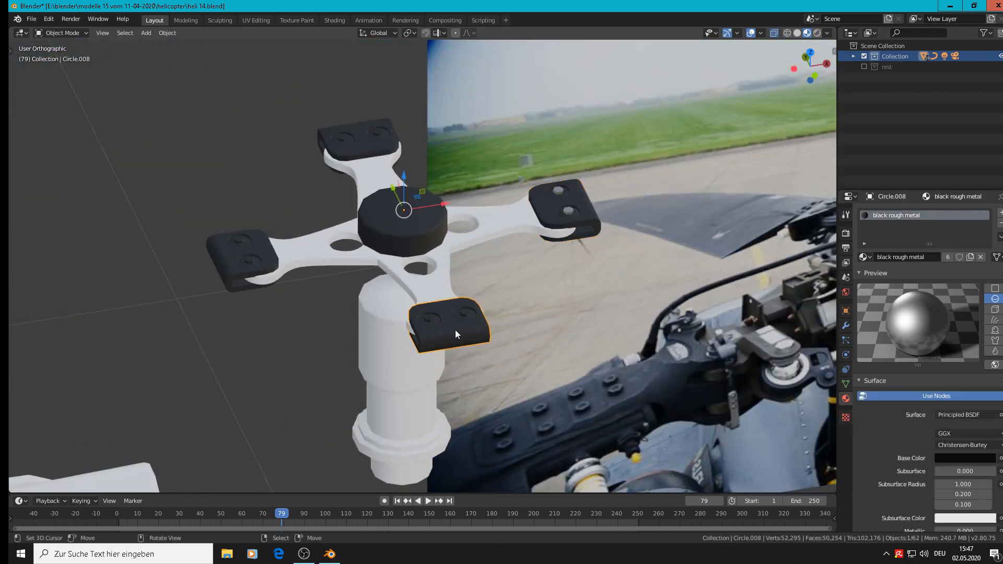
{"action": "key", "text": "Tab"}
{"action": "scroll", "coordinate": [464, 315], "scroll_direction": "up", "scroll_amount": 4}
{"action": "scroll", "coordinate": [469, 312], "scroll_direction": "up", "scroll_amount": 2}
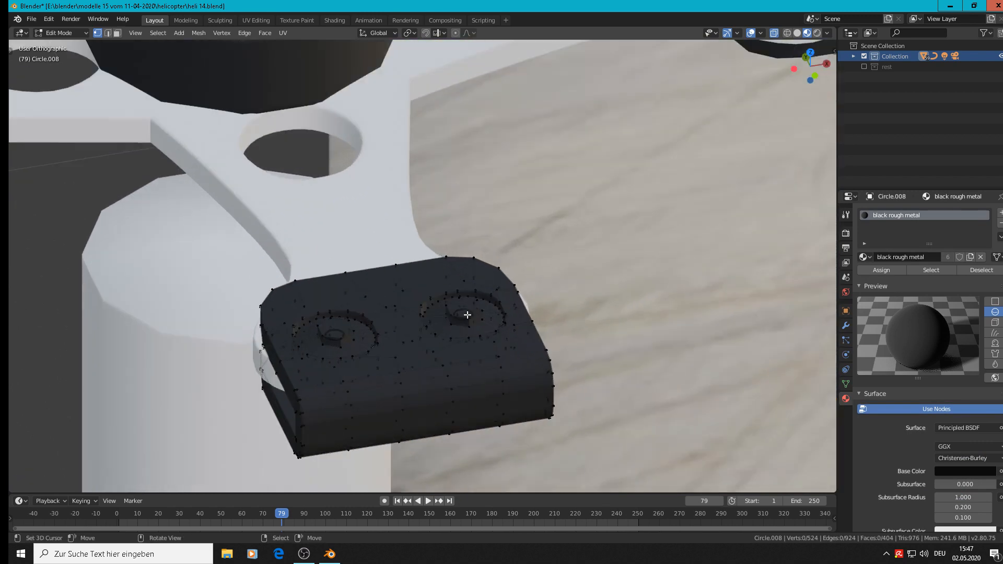
{"action": "key", "text": "l"}
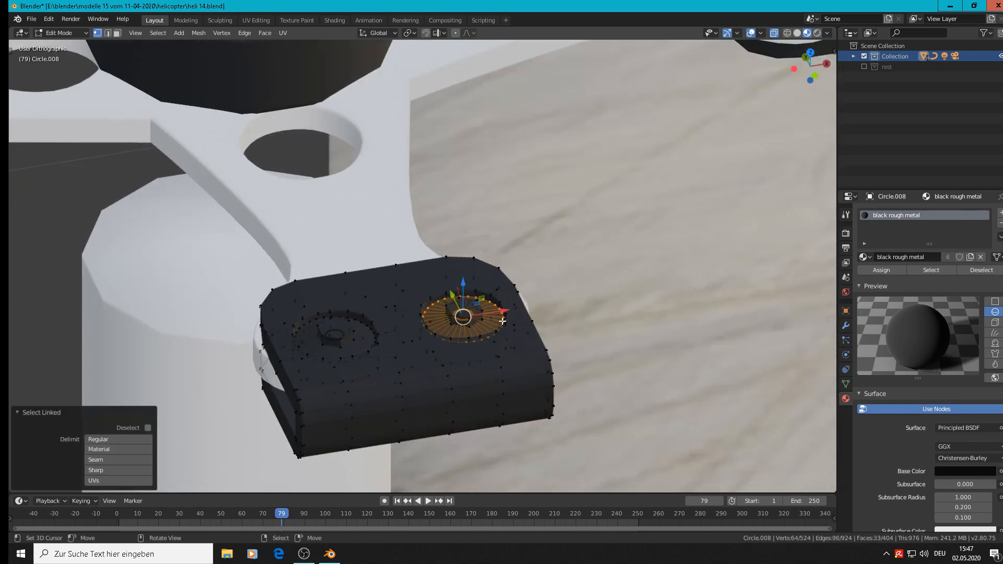
{"action": "key", "text": "ctrl+z"}
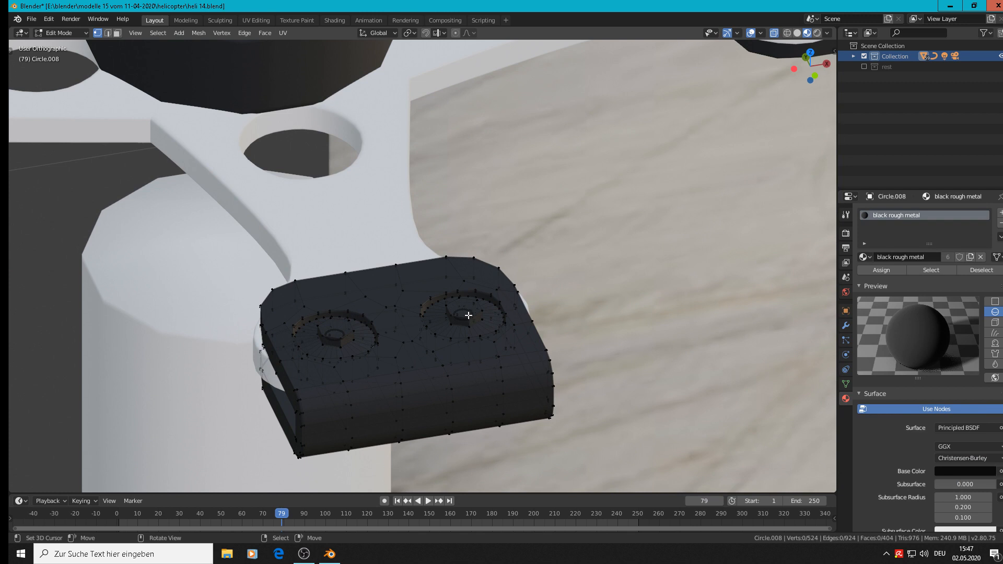
{"action": "key", "text": "l"}
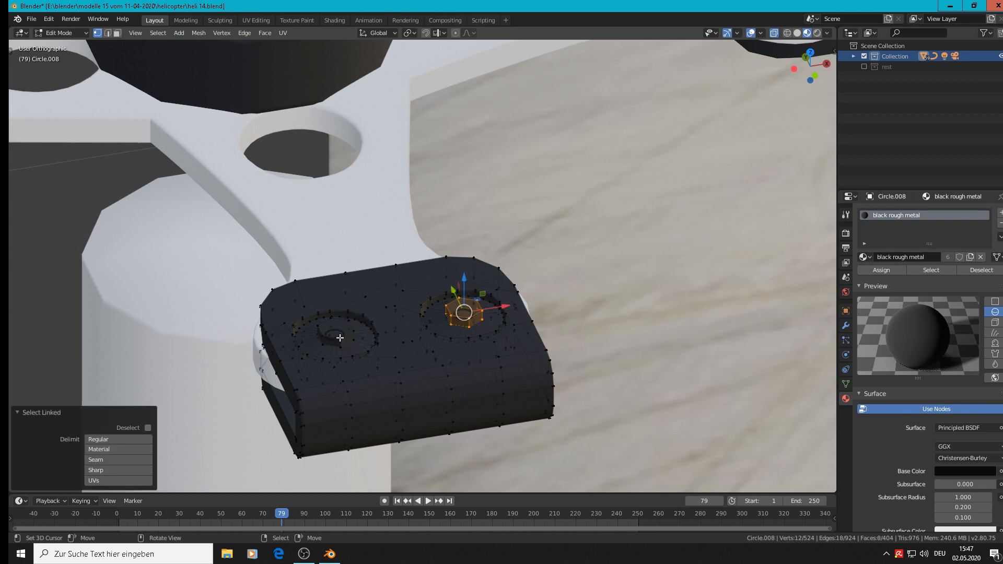
{"action": "key", "text": "l"}
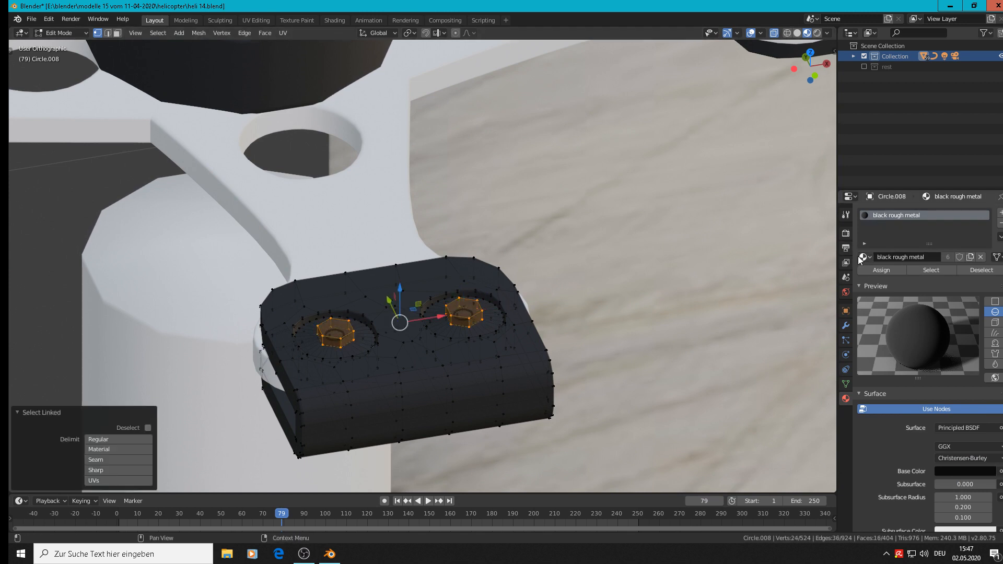
Step: Add a second material slot with "silver rough" to the front end cap and assign it to the selected bolts
{"action": "left_click", "coordinate": [1000, 213]}
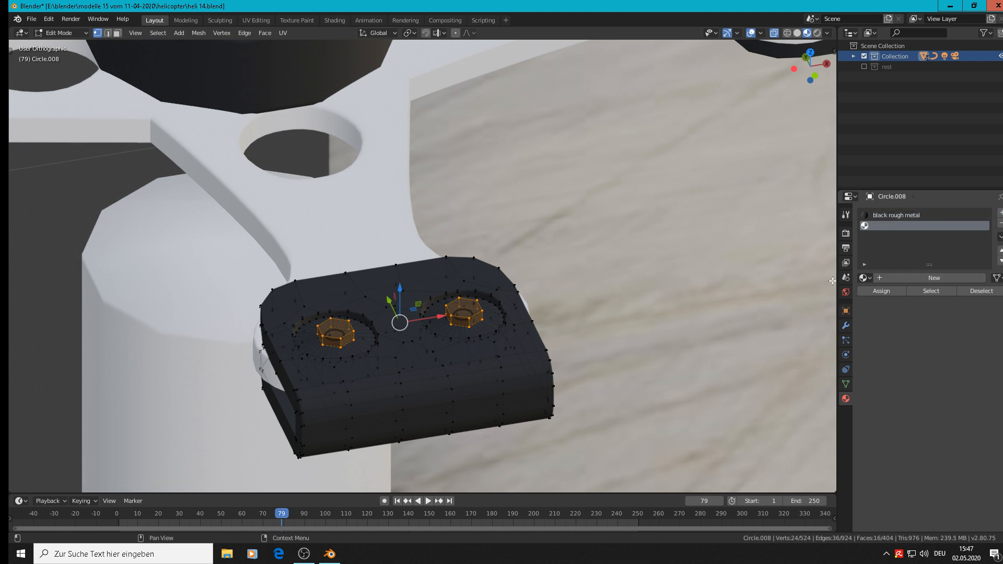
{"action": "left_click", "coordinate": [868, 277]}
{"action": "type", "text": "sil"}
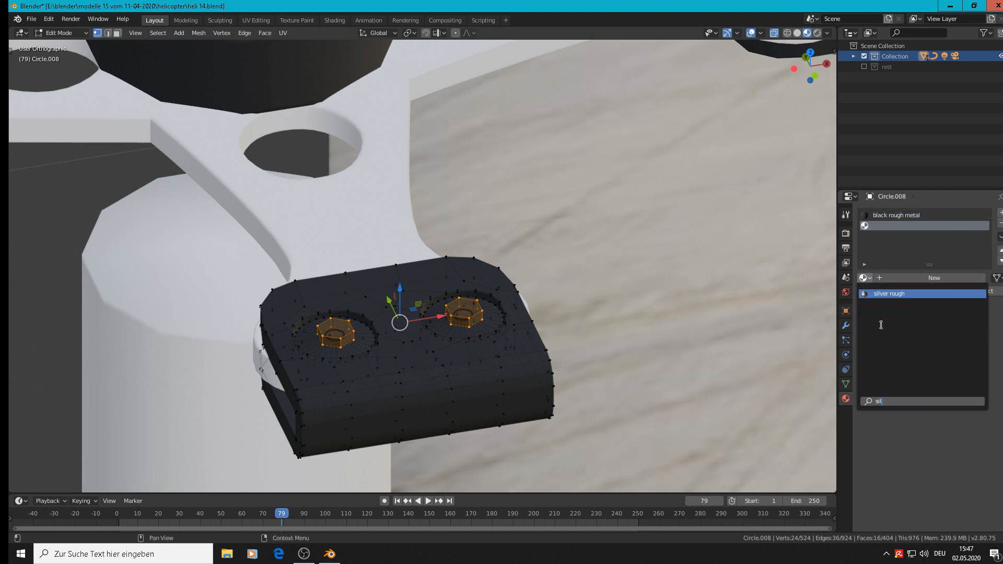
{"action": "left_click", "coordinate": [904, 294]}
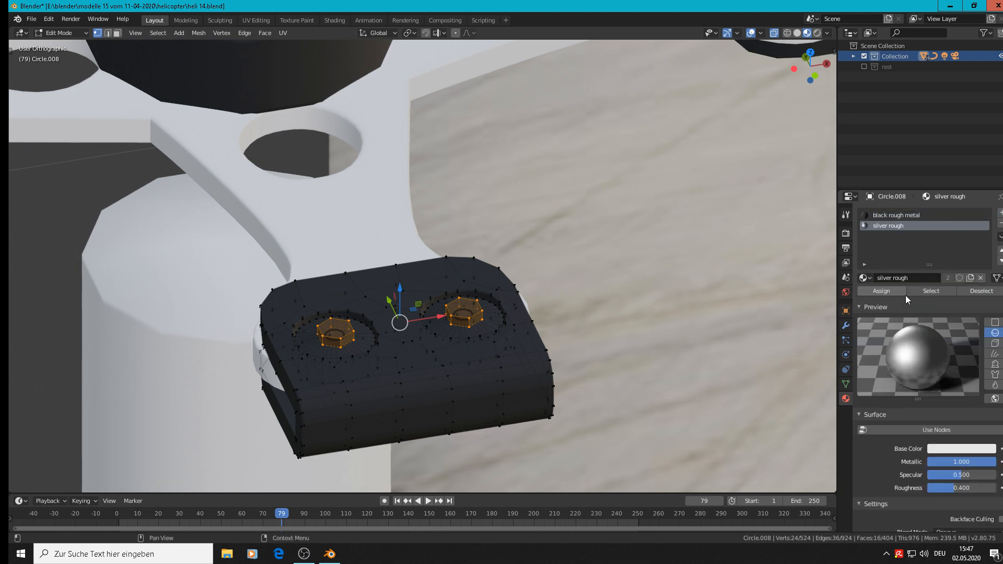
{"action": "left_click", "coordinate": [883, 293]}
{"action": "key", "text": "Tab"}
{"action": "scroll", "coordinate": [285, 309], "scroll_direction": "down", "scroll_amount": 8}
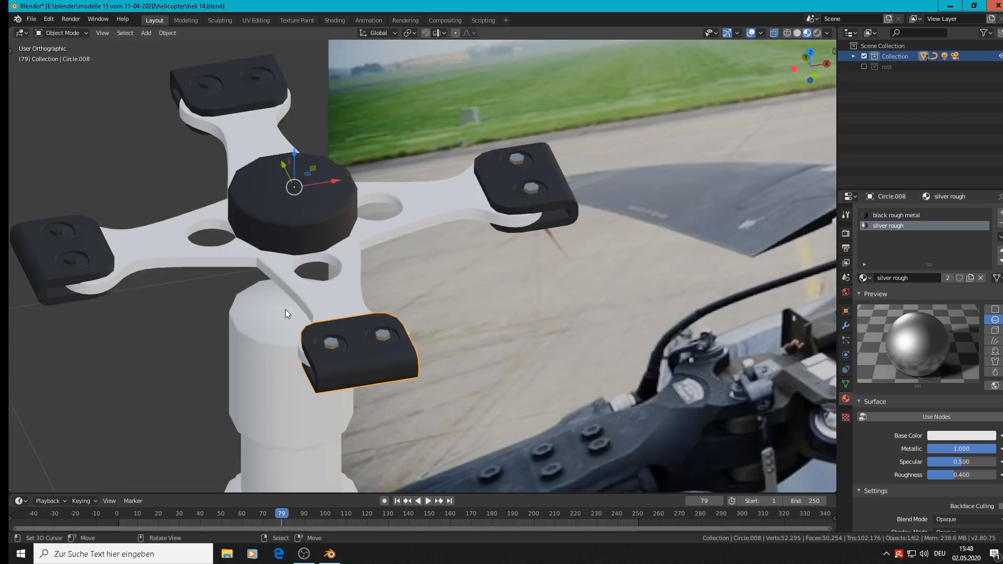
Step: Open the left arm's end cap for mesh editing and select all linked geometry of its two hex bolts
{"action": "middle_click_drag", "start_coordinate": [285, 309], "coordinate": [578, 211]}
{"action": "scroll", "coordinate": [578, 212], "scroll_direction": "up", "scroll_amount": 5}
{"action": "left_click", "coordinate": [588, 217]}
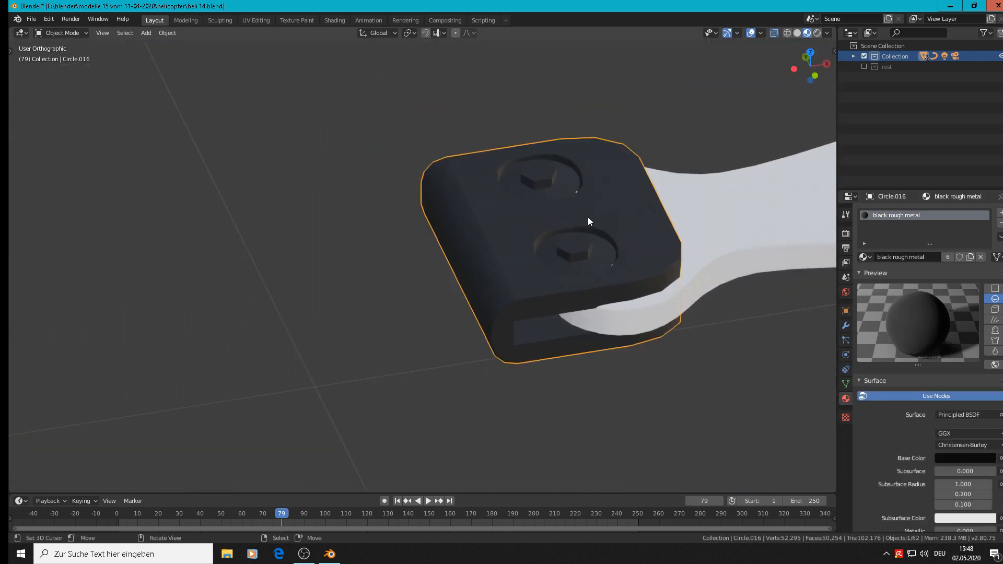
{"action": "key", "text": "Tab"}
{"action": "key", "text": "alt+a"}
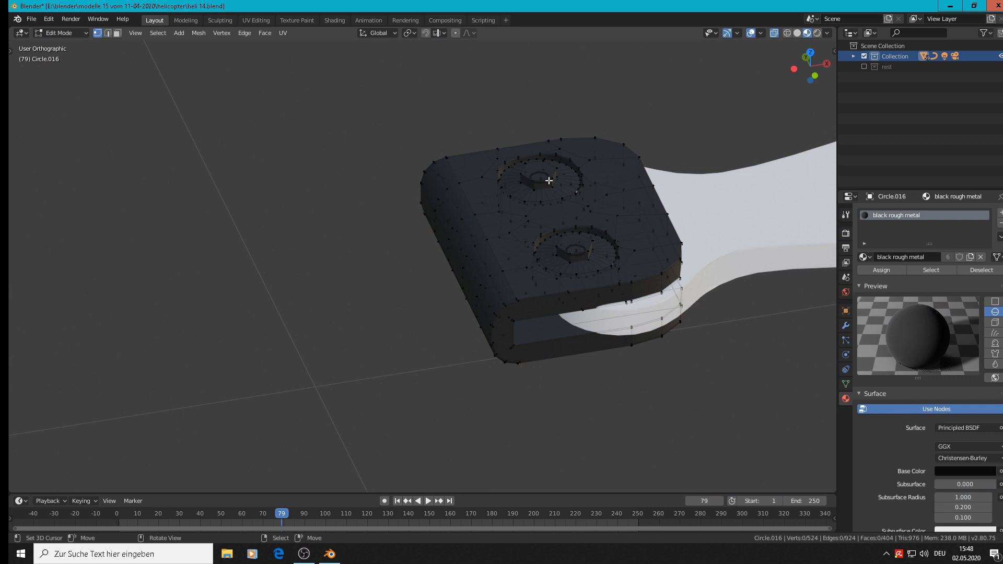
{"action": "key", "text": "l"}
{"action": "key", "text": "alt+a"}
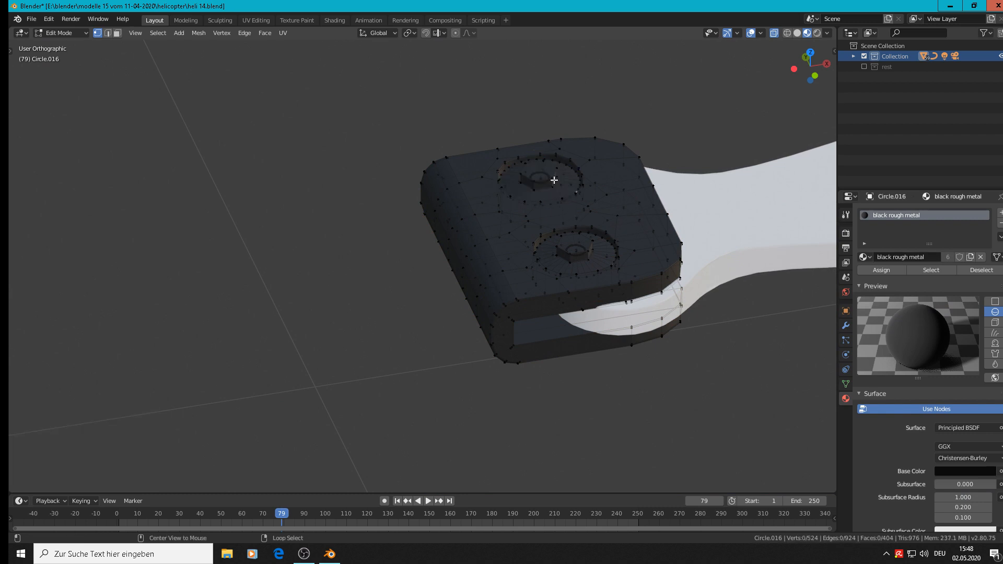
{"action": "scroll", "coordinate": [551, 183], "scroll_direction": "up", "scroll_amount": 3}
{"action": "key", "text": "l"}
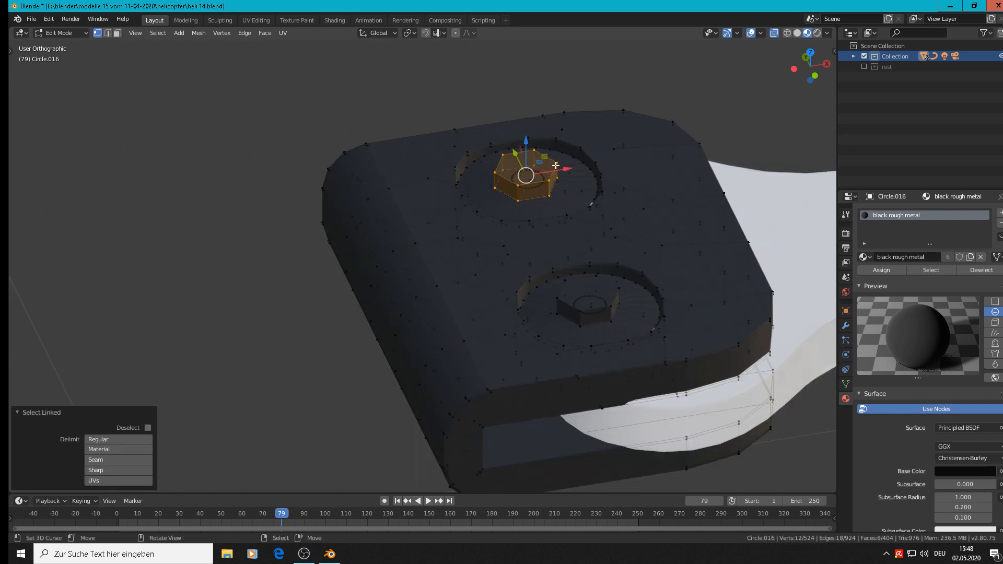
{"action": "key", "text": "l"}
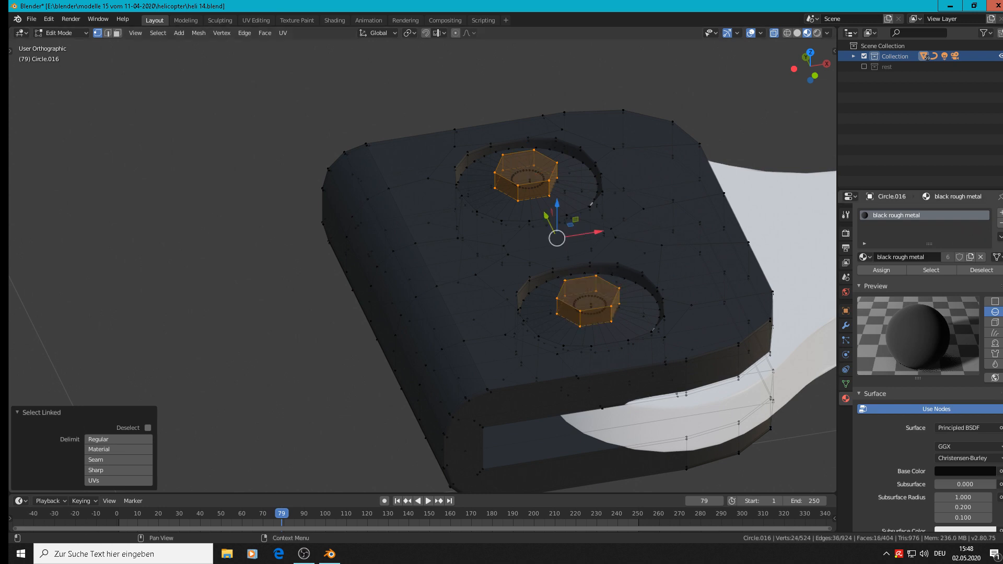
Step: Add a second material slot with "silver rough" to the left end cap and assign it to the selected bolts
{"action": "left_click", "coordinate": [1000, 213]}
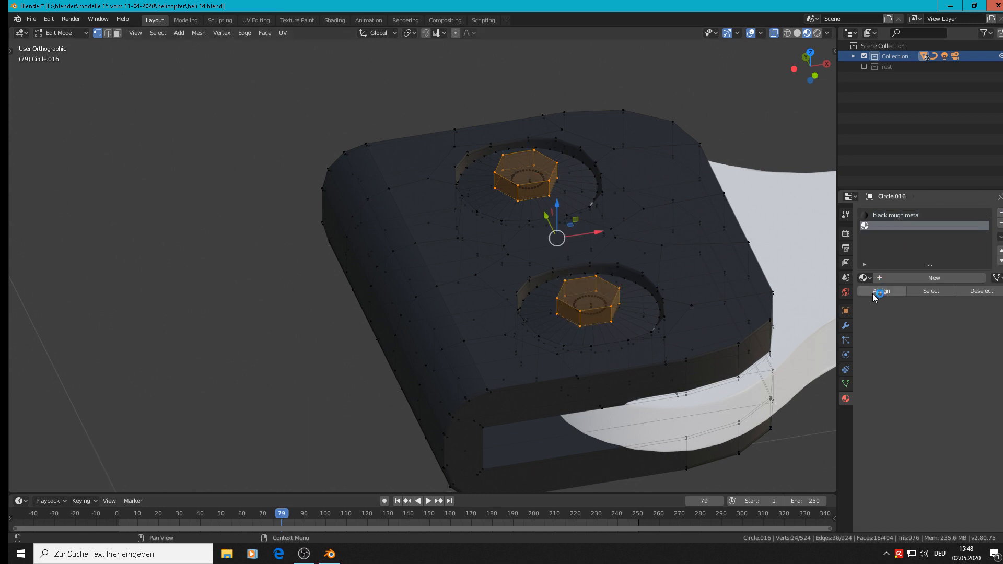
{"action": "left_click", "coordinate": [864, 277]}
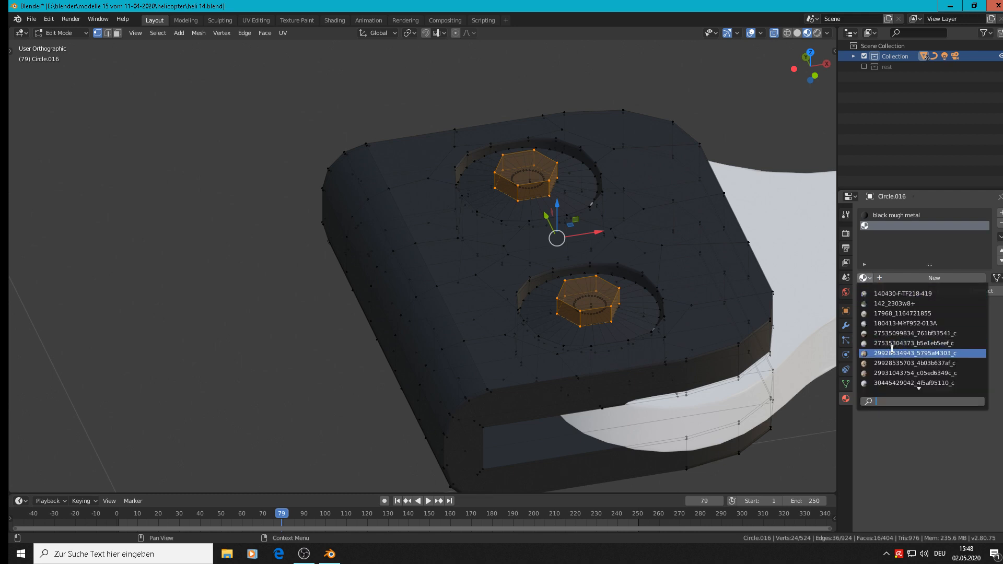
{"action": "type", "text": "sil"}
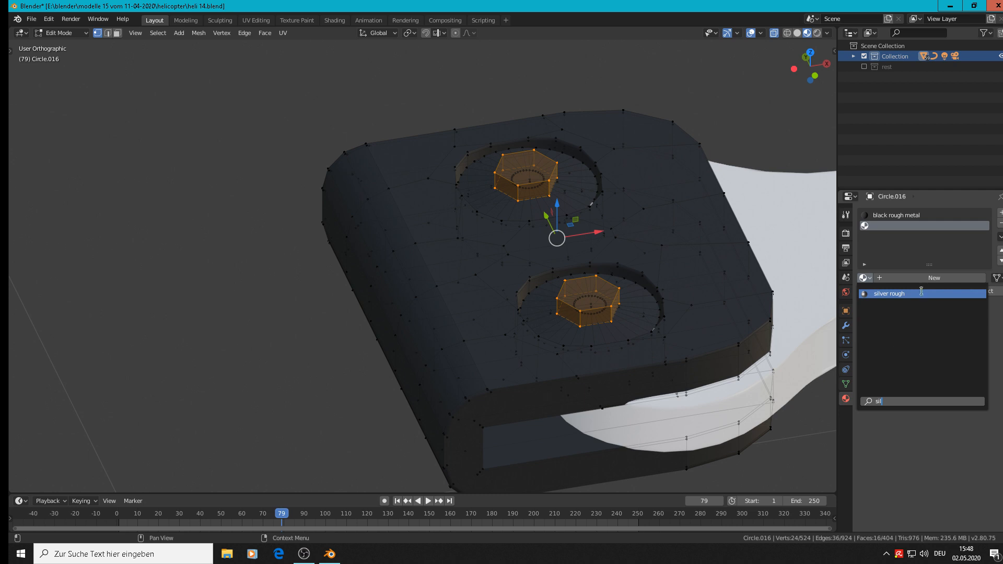
{"action": "left_click", "coordinate": [924, 294]}
{"action": "left_click", "coordinate": [883, 291]}
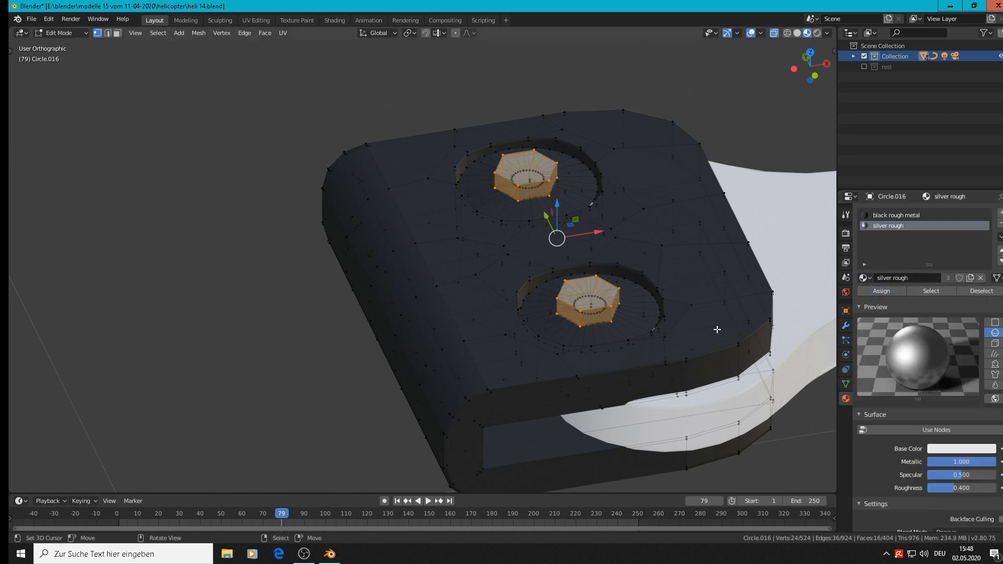
{"action": "scroll", "coordinate": [681, 332], "scroll_direction": "down", "scroll_amount": 8}
{"action": "scroll", "coordinate": [699, 280], "scroll_direction": "up", "scroll_amount": 7}
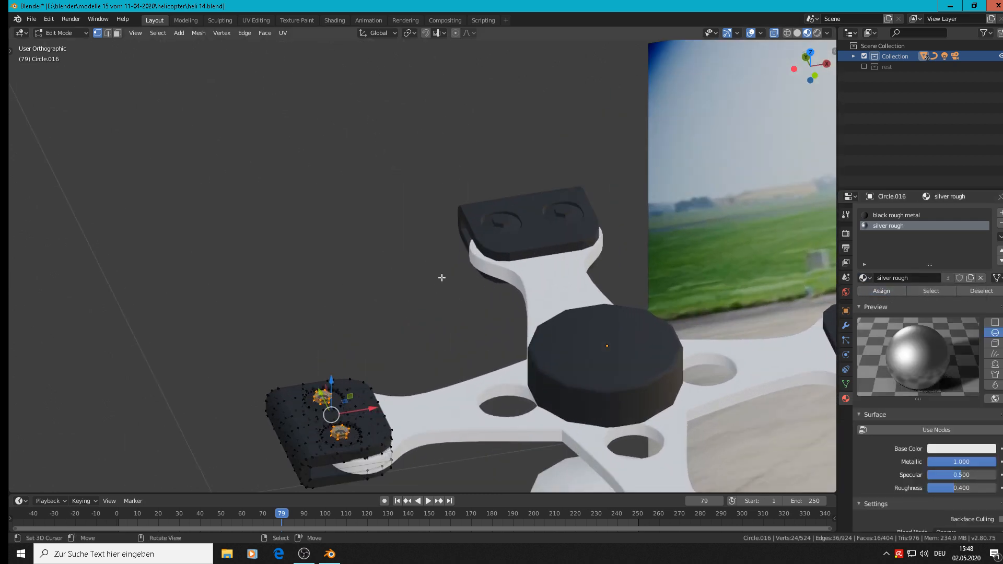
Step: Open the rear arm's end cap for mesh editing and select all linked geometry of its two hex bolts
{"action": "key", "text": "alt+a"}
{"action": "key", "text": "Tab"}
{"action": "left_click", "coordinate": [536, 234]}
{"action": "key", "text": "Tab"}
{"action": "scroll", "coordinate": [522, 230], "scroll_direction": "up", "scroll_amount": 4}
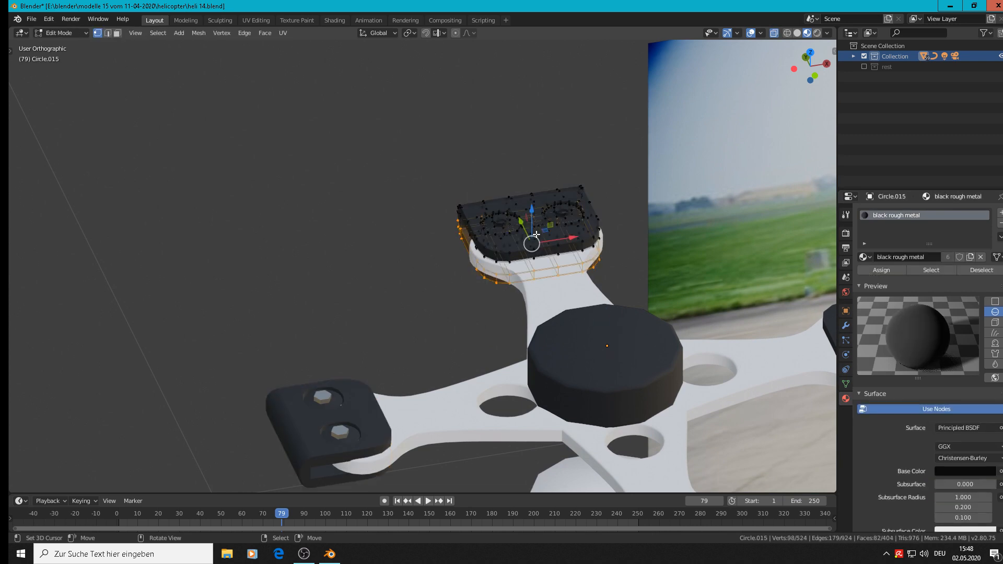
{"action": "key", "text": "alt+a"}
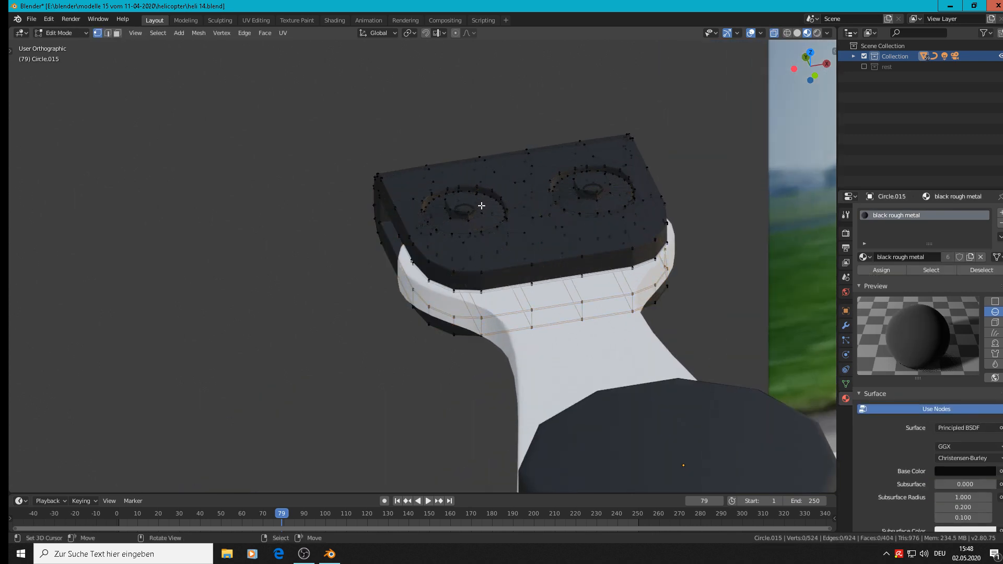
{"action": "key", "text": "a"}
{"action": "key", "text": "alt+a"}
{"action": "scroll", "coordinate": [472, 212], "scroll_direction": "up", "scroll_amount": 5}
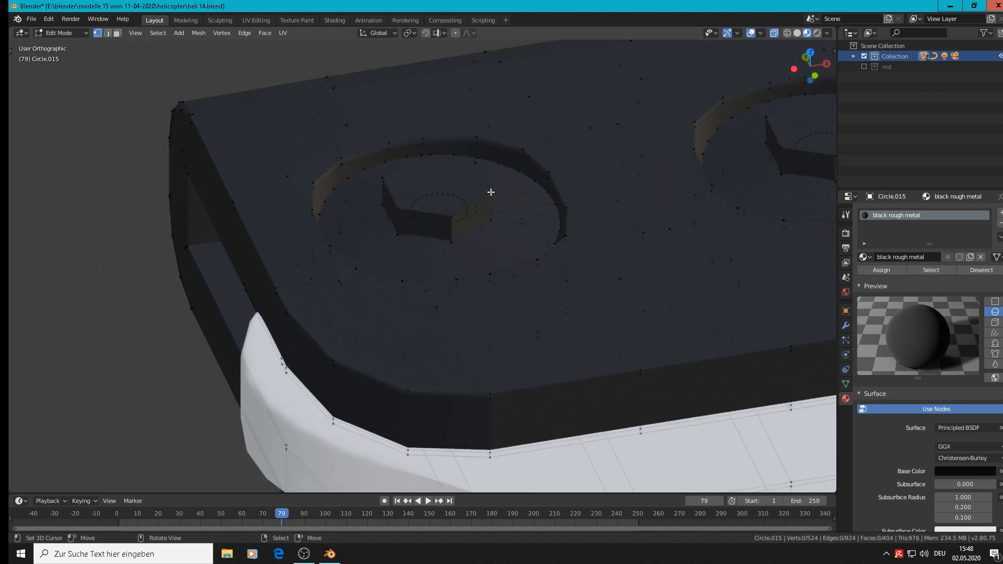
{"action": "key", "text": "l"}
{"action": "key", "text": "l"}
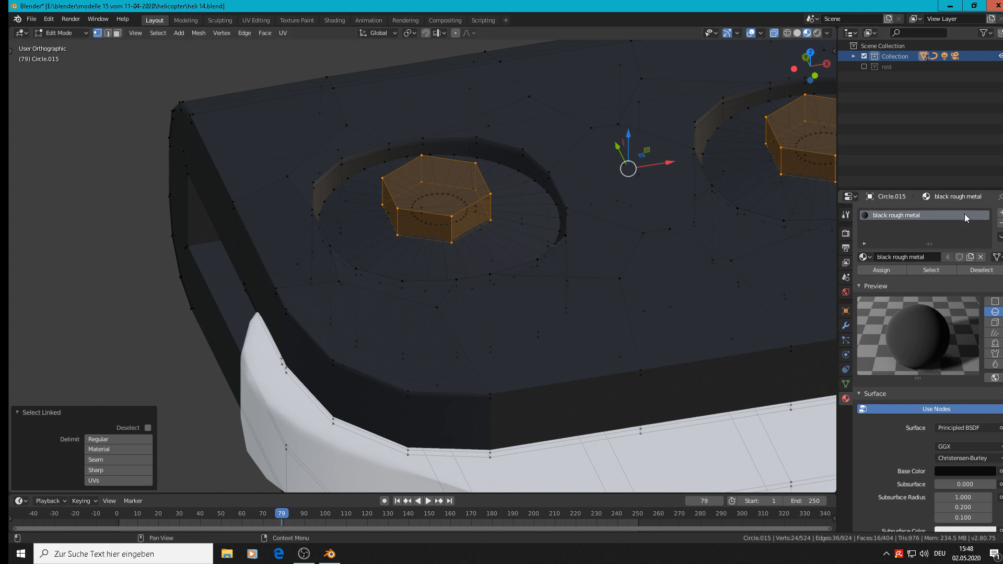
Step: Add a second material slot with "silver rough" to the rear end cap and assign it to the selected bolts
{"action": "left_click", "coordinate": [999, 212]}
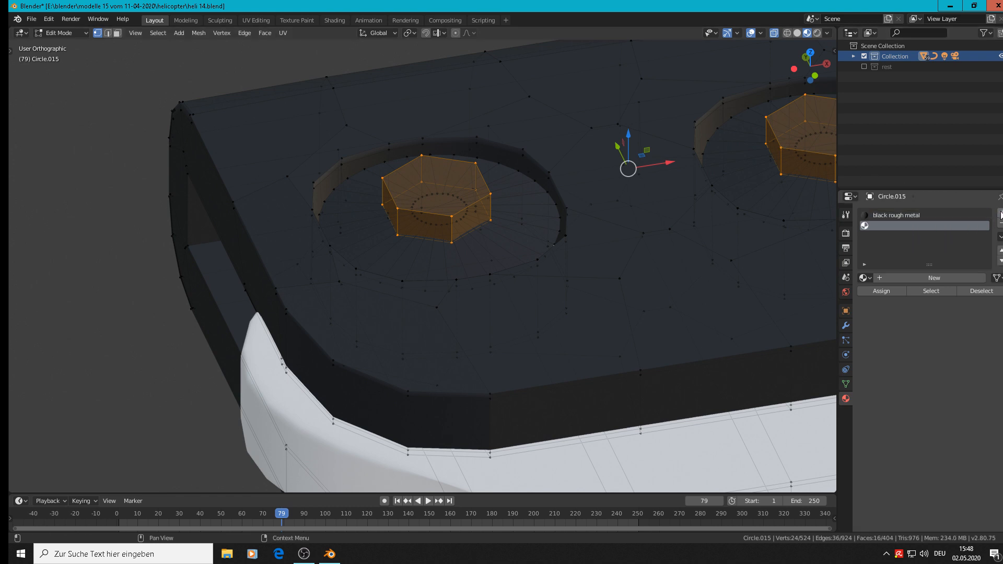
{"action": "left_click", "coordinate": [865, 277]}
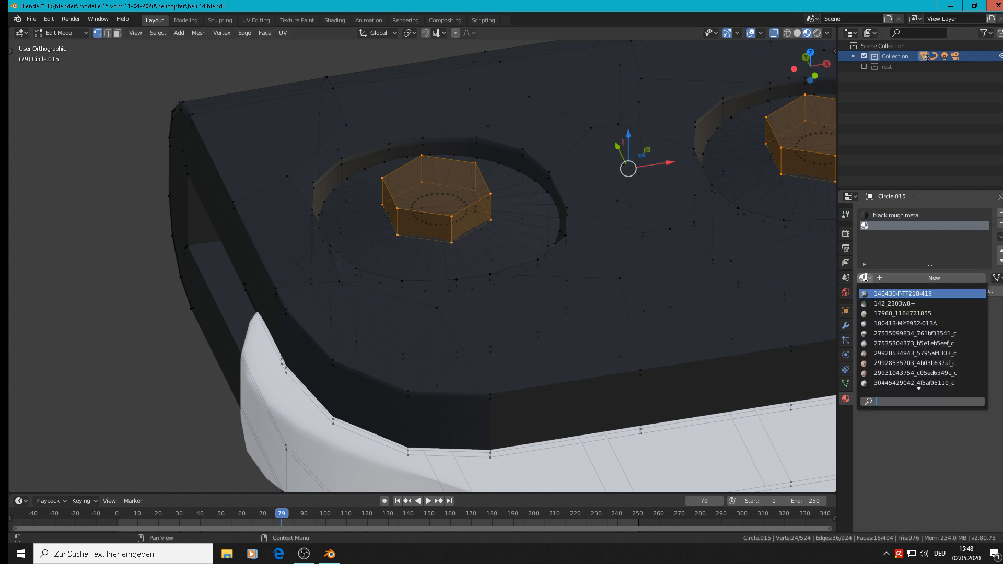
{"action": "type", "text": "sil"}
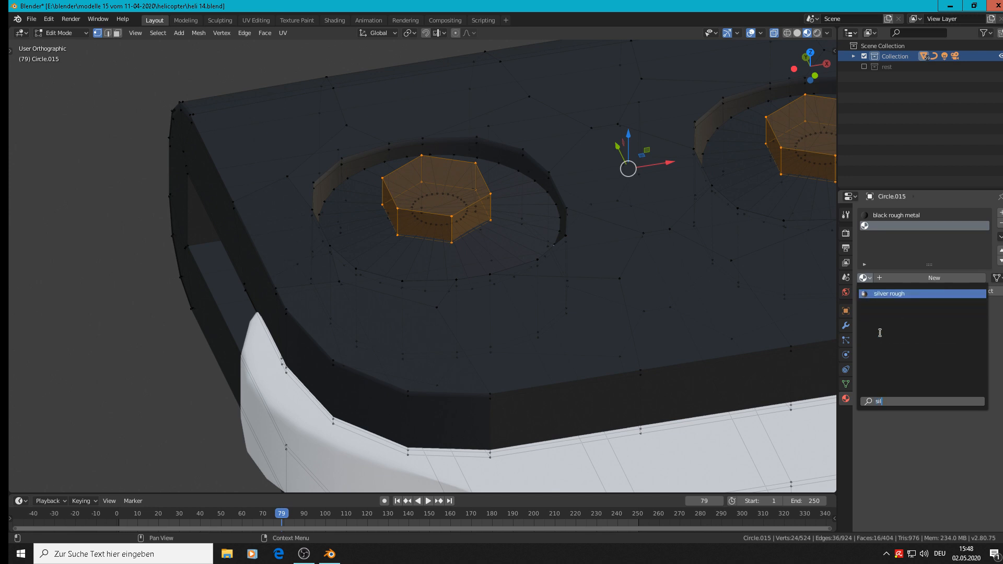
{"action": "left_click", "coordinate": [899, 293]}
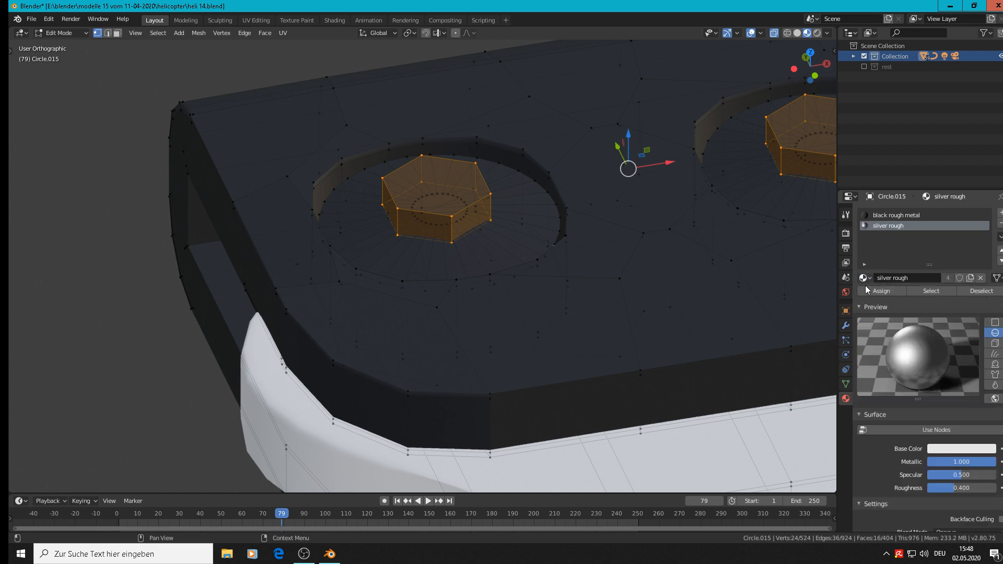
{"action": "left_click", "coordinate": [874, 292]}
{"action": "key", "text": "Tab"}
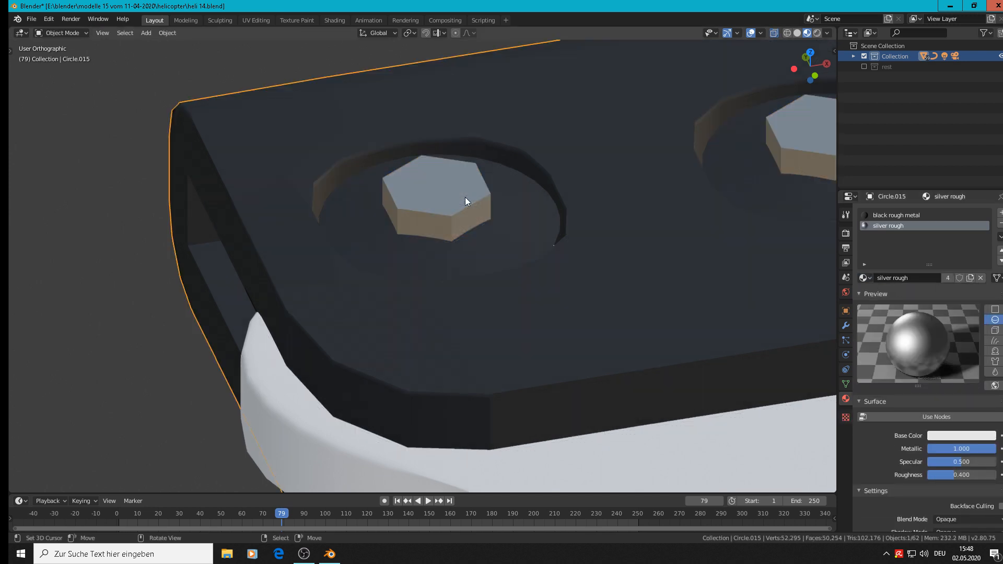
Step: Examine the helicopter reference photos for the colours of the rotor hub, mast and fuselage
{"action": "scroll", "coordinate": [477, 221], "scroll_direction": "down", "scroll_amount": 8}
{"action": "scroll", "coordinate": [575, 309], "scroll_direction": "down", "scroll_amount": 5}
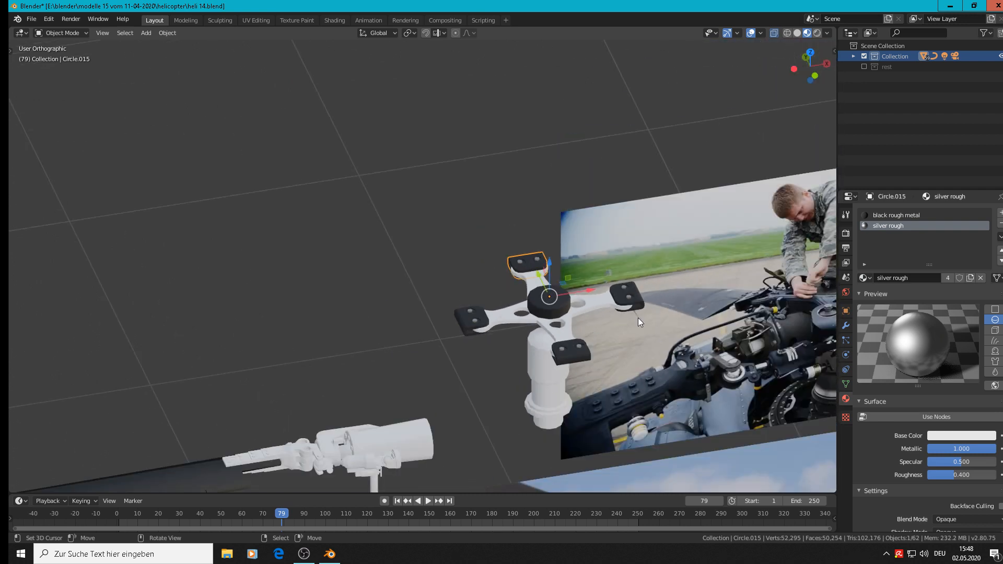
{"action": "scroll", "coordinate": [648, 282], "scroll_direction": "down", "scroll_amount": 4}
{"action": "scroll", "coordinate": [634, 261], "scroll_direction": "up", "scroll_amount": 8}
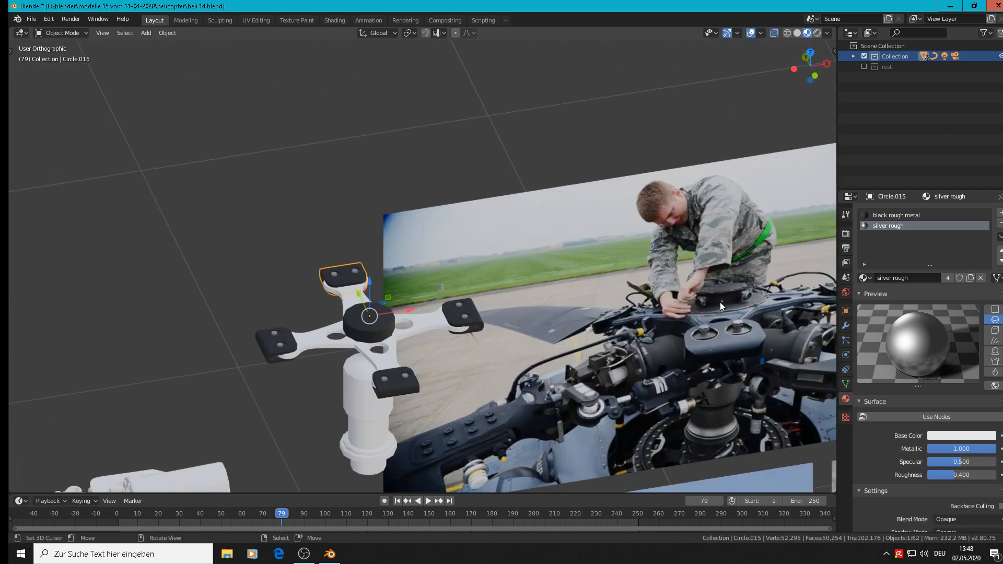
{"action": "scroll", "coordinate": [560, 292], "scroll_direction": "down", "scroll_amount": 2}
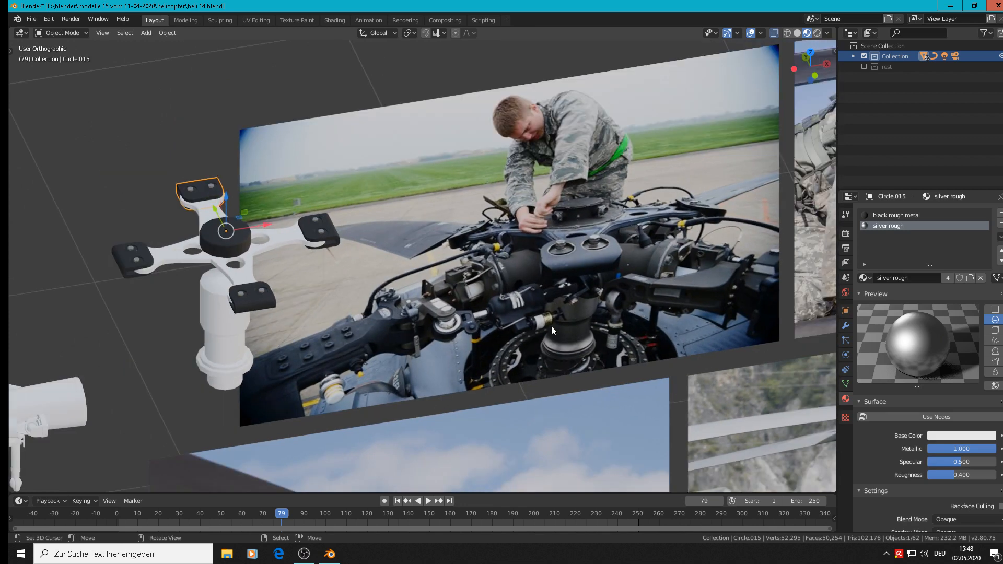
{"action": "scroll", "coordinate": [444, 367], "scroll_direction": "down", "scroll_amount": 5}
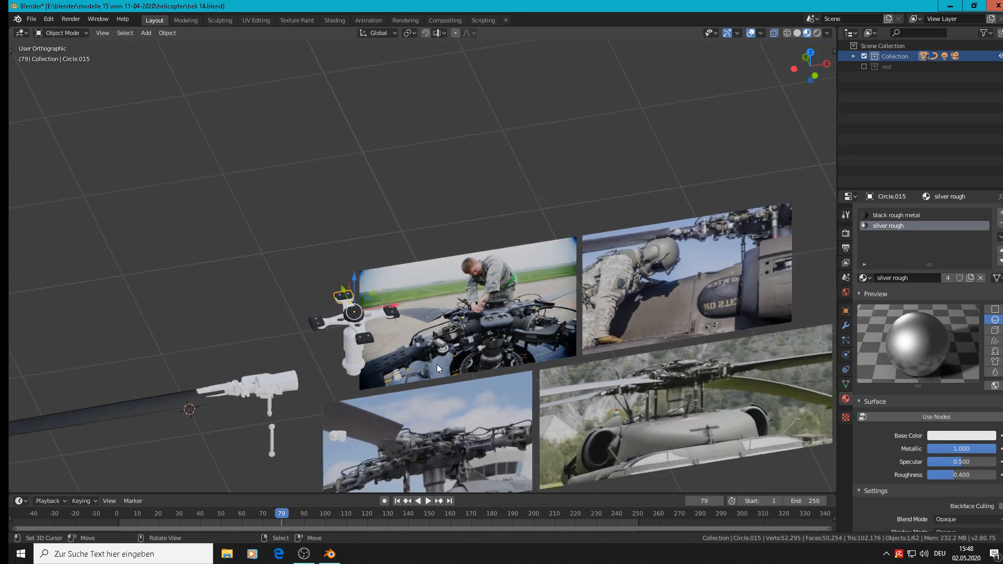
{"action": "scroll", "coordinate": [459, 364], "scroll_direction": "up", "scroll_amount": 8}
{"action": "scroll", "coordinate": [400, 392], "scroll_direction": "down", "scroll_amount": 2}
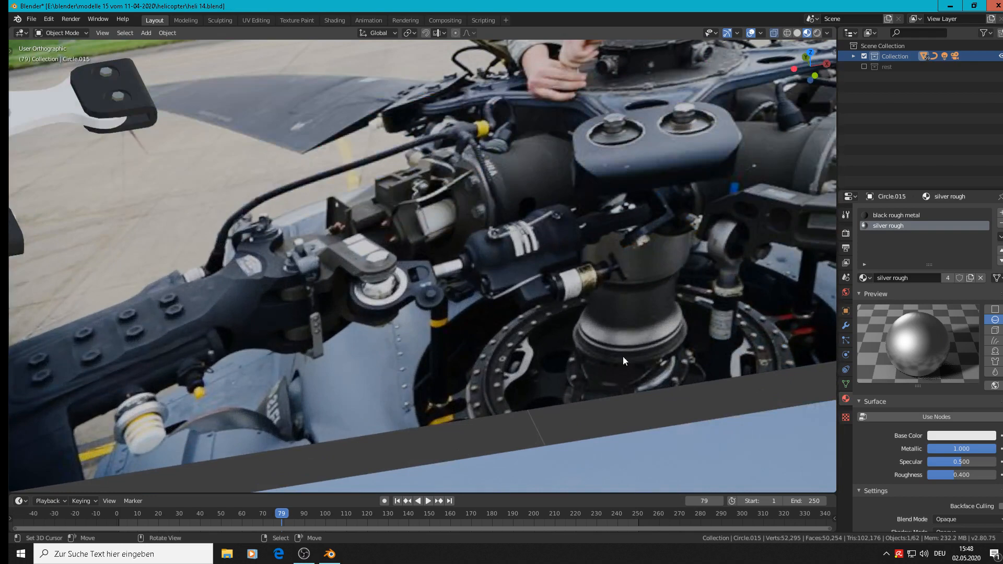
{"action": "scroll", "coordinate": [627, 358], "scroll_direction": "down", "scroll_amount": 6}
{"action": "middle_click_drag", "start_coordinate": [472, 189], "coordinate": [199, 299], "text": "shift"}
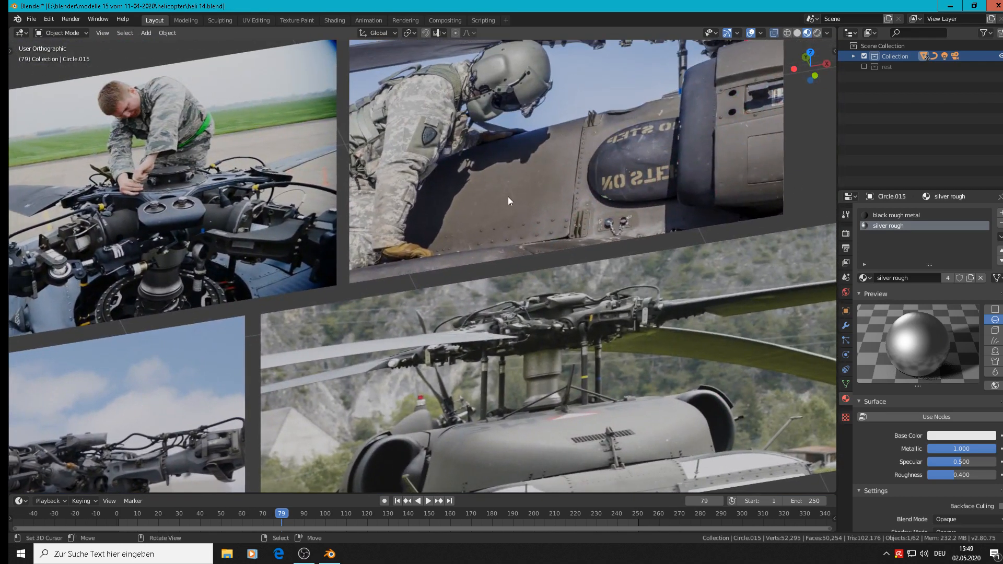
{"action": "middle_click_drag", "start_coordinate": [385, 307], "coordinate": [716, 359]}
{"action": "scroll", "coordinate": [459, 281], "scroll_direction": "up", "scroll_amount": 3}
Step: Create a new material on the front hub arm and name it "helicopter grren color rough"
{"action": "left_click", "coordinate": [246, 216]}
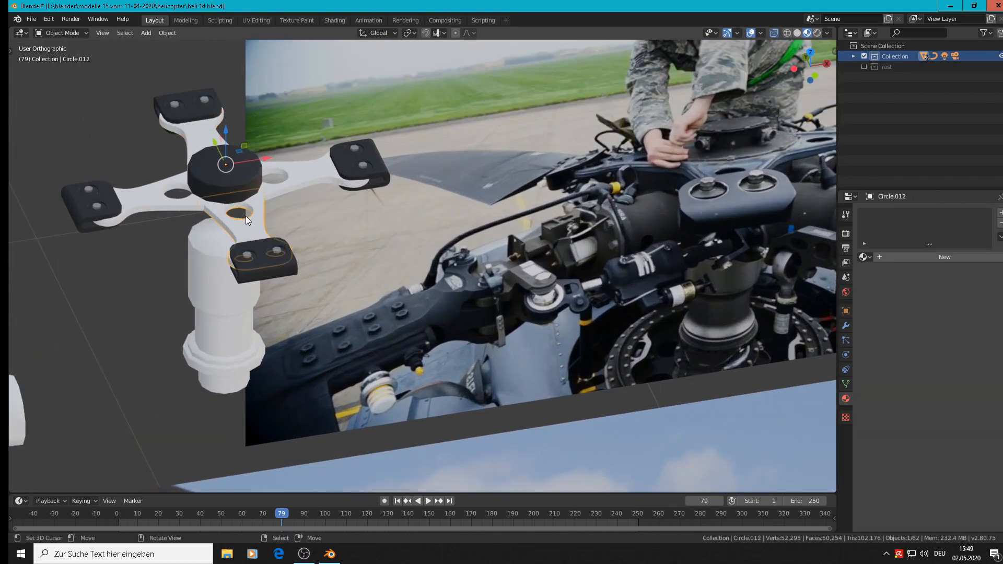
{"action": "middle_click_drag", "start_coordinate": [626, 275], "coordinate": [684, 410], "text": "shift"}
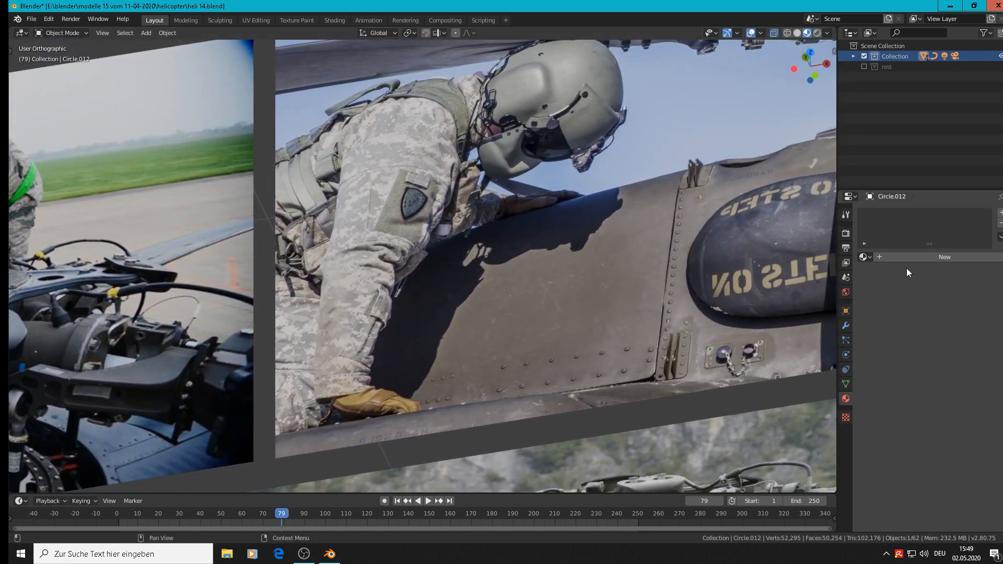
{"action": "left_click", "coordinate": [931, 256]}
{"action": "double_click", "coordinate": [911, 256]}
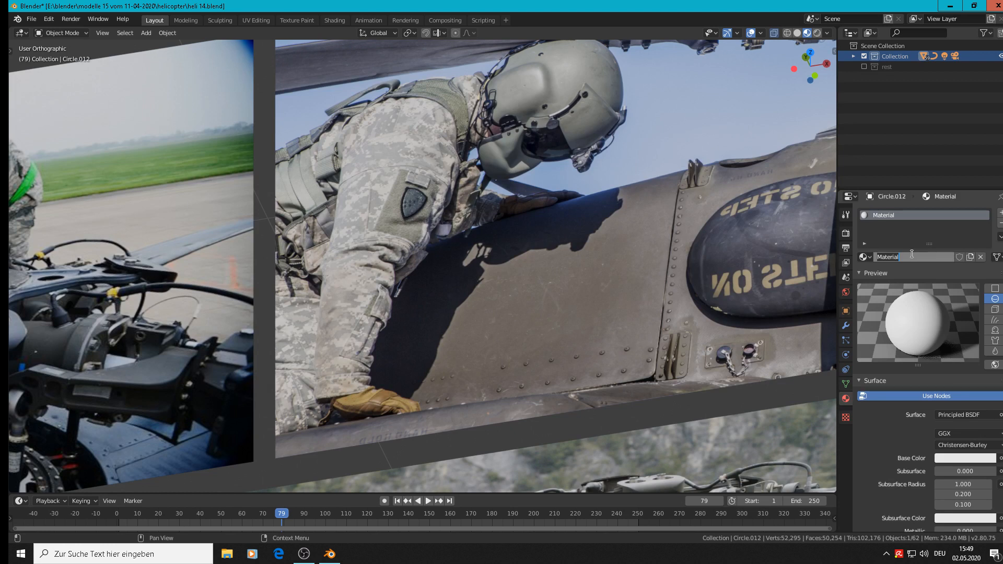
{"action": "type", "text": "helicop"}
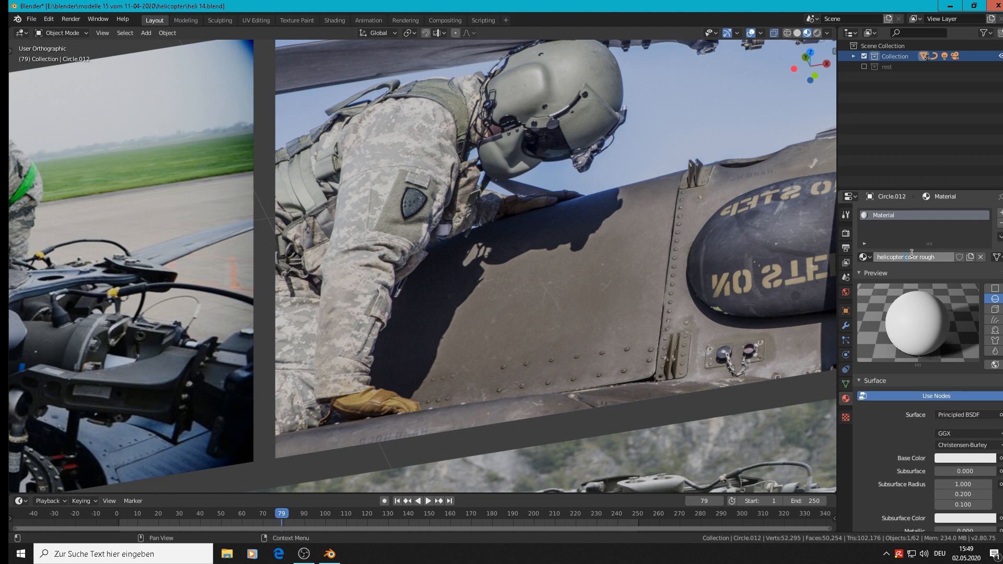
{"action": "type", "text": "green"}
{"action": "key", "text": "Return"}
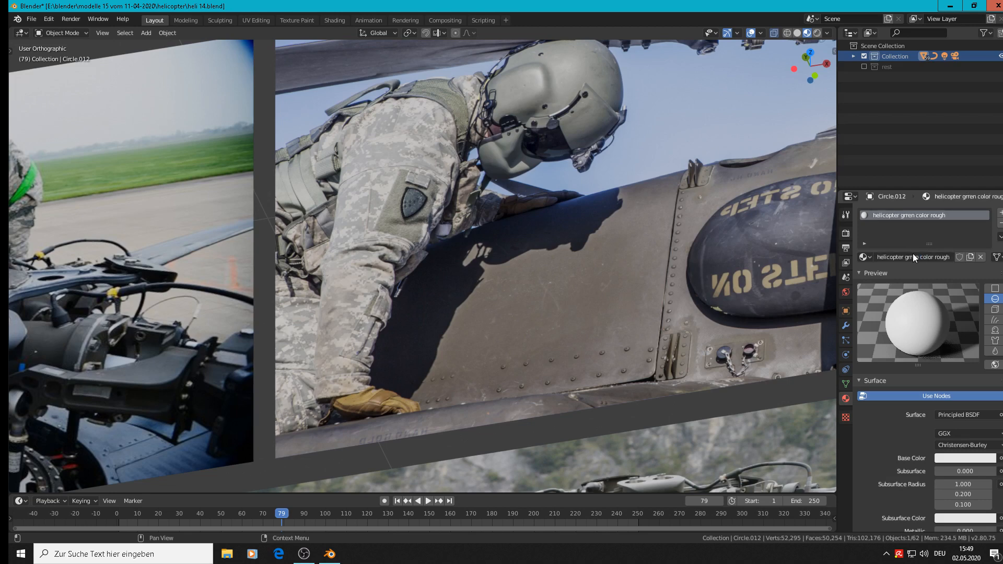
Step: Set the new material's base color by sampling the sunlit fuselage panel in the reference photo with the helmeted soldier
{"action": "left_click", "coordinate": [975, 457]}
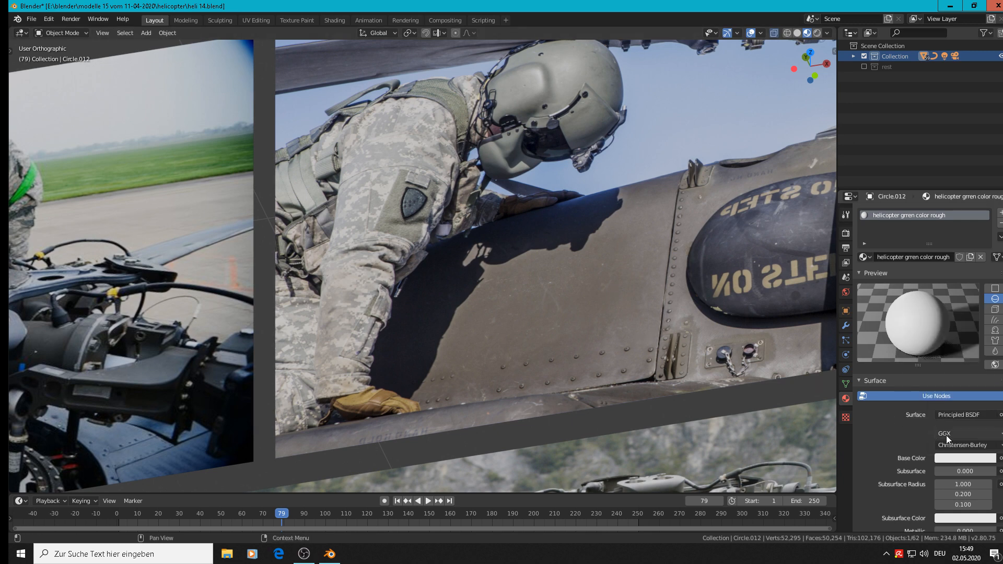
{"action": "left_click", "coordinate": [999, 458]}
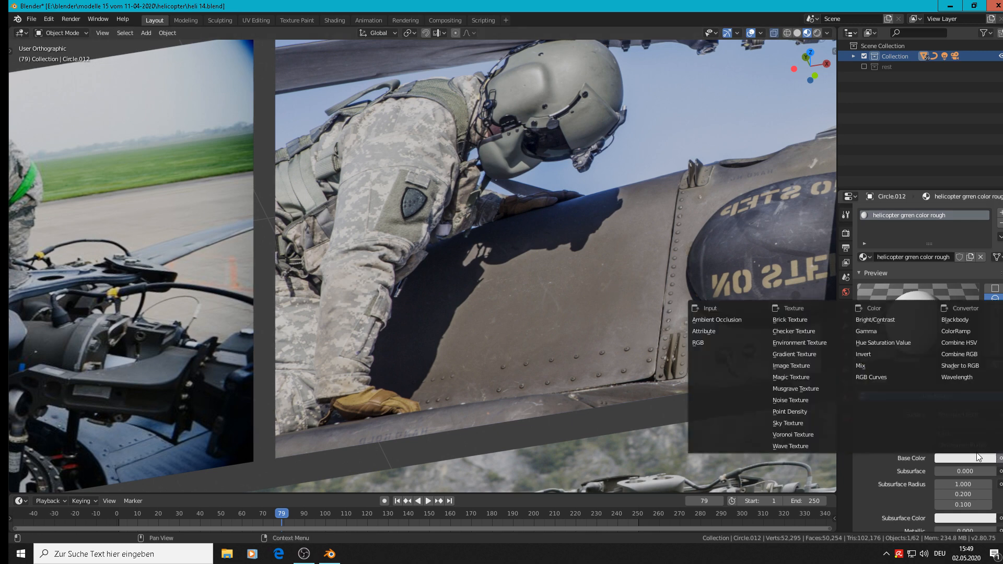
{"action": "left_click", "coordinate": [975, 462]}
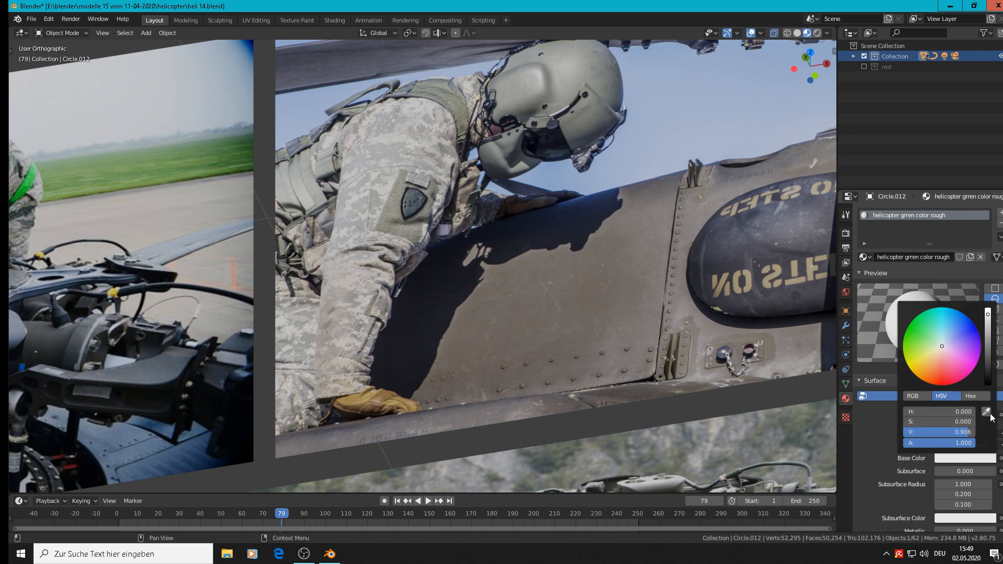
{"action": "left_click", "coordinate": [990, 411]}
{"action": "left_click", "coordinate": [601, 293]}
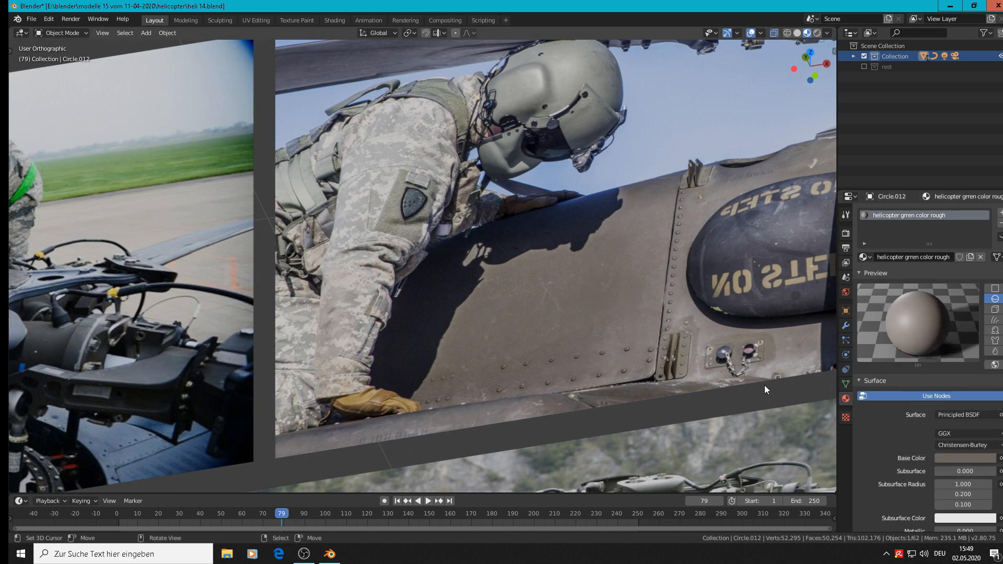
Step: Assign the existing "helicopter grren color rough" material to the left hub arm
{"action": "scroll", "coordinate": [679, 371], "scroll_direction": "down", "scroll_amount": 2}
{"action": "scroll", "coordinate": [629, 366], "scroll_direction": "down", "scroll_amount": 2}
{"action": "middle_click_drag", "start_coordinate": [551, 362], "coordinate": [651, 316], "text": "shift"}
{"action": "middle_click_drag", "start_coordinate": [201, 276], "coordinate": [447, 248], "text": "shift"}
{"action": "scroll", "coordinate": [425, 268], "scroll_direction": "up", "scroll_amount": 5}
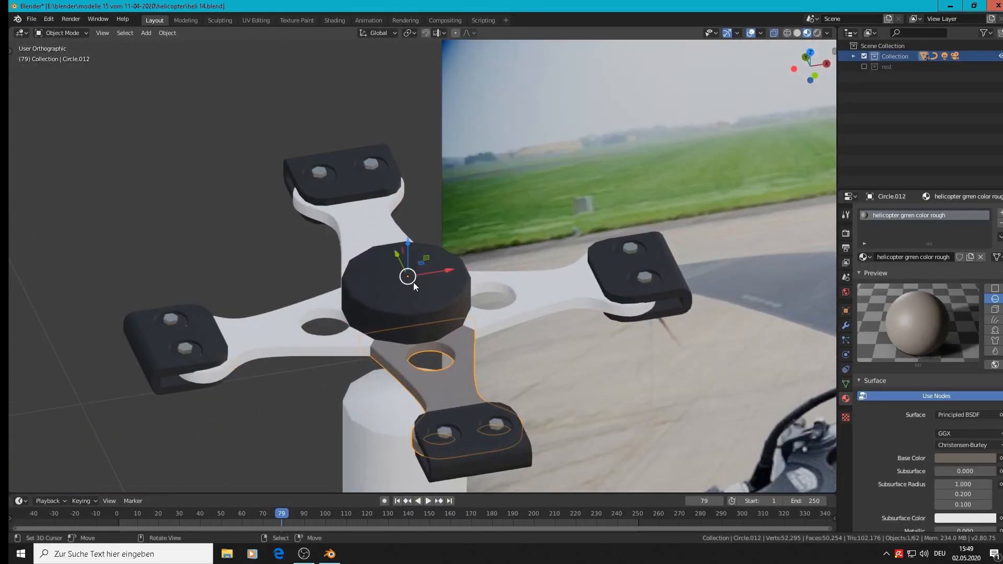
{"action": "left_click", "coordinate": [277, 327]}
{"action": "left_click", "coordinate": [864, 256]}
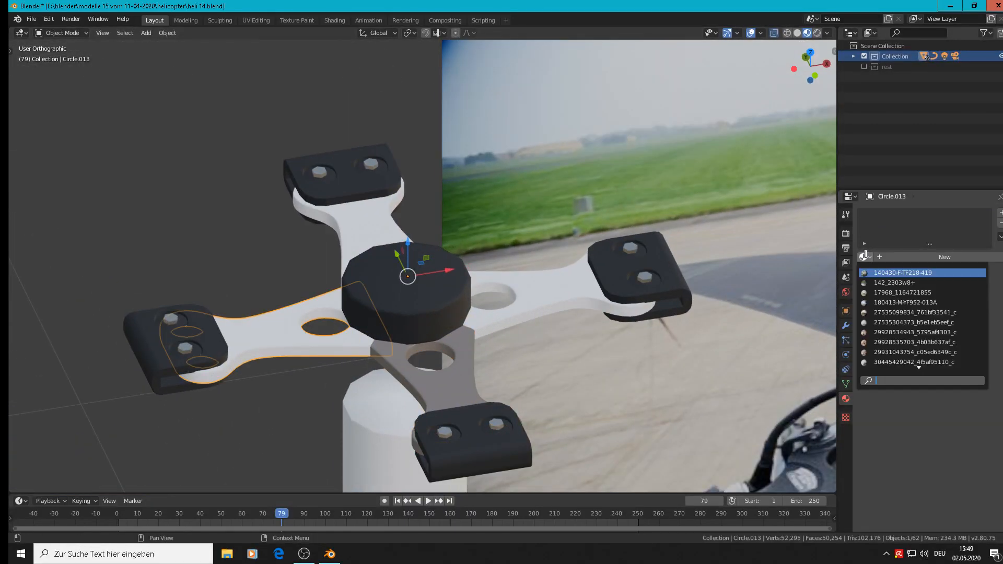
{"action": "type", "text": "gre"}
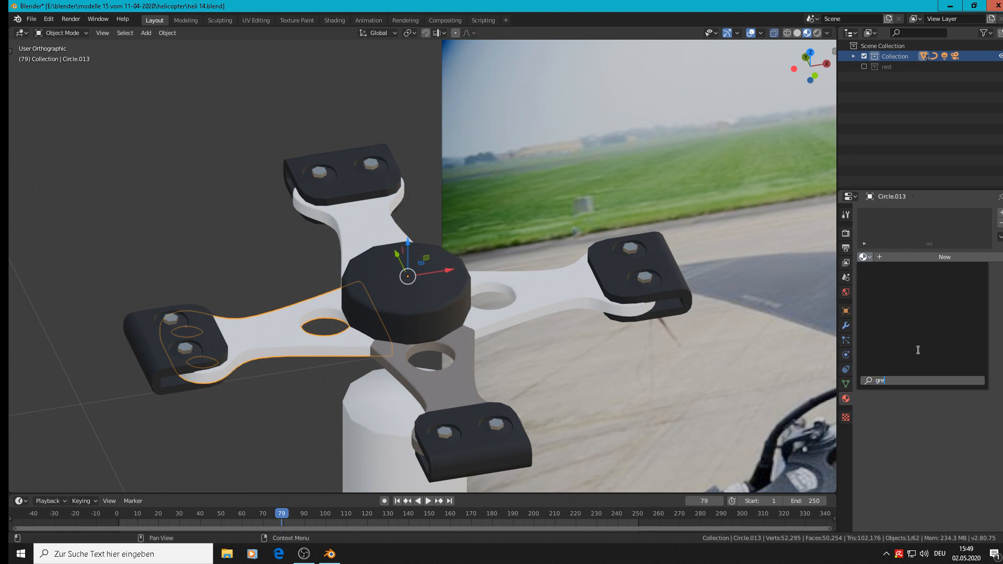
{"action": "key", "text": "BackSpace"}
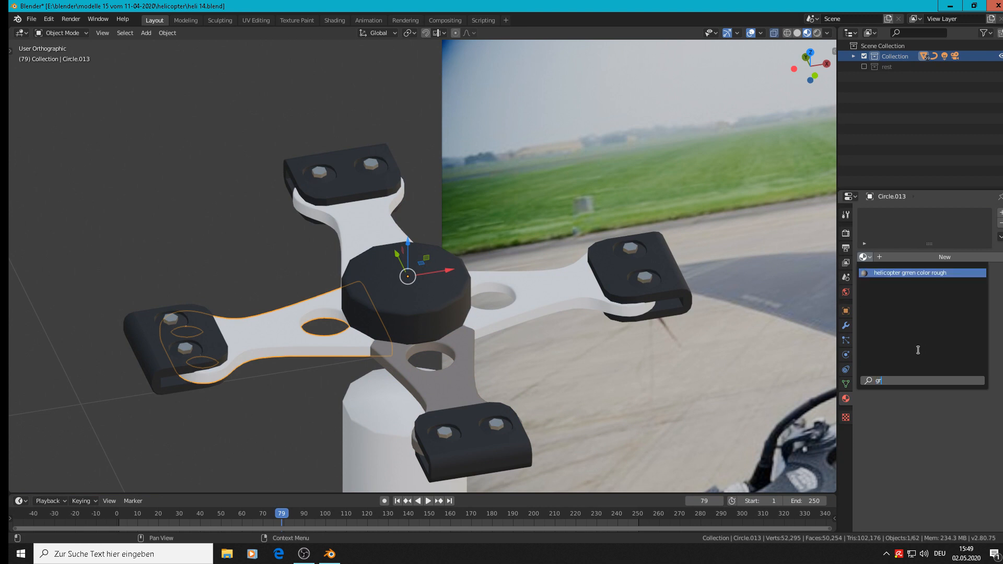
{"action": "left_click", "coordinate": [931, 273]}
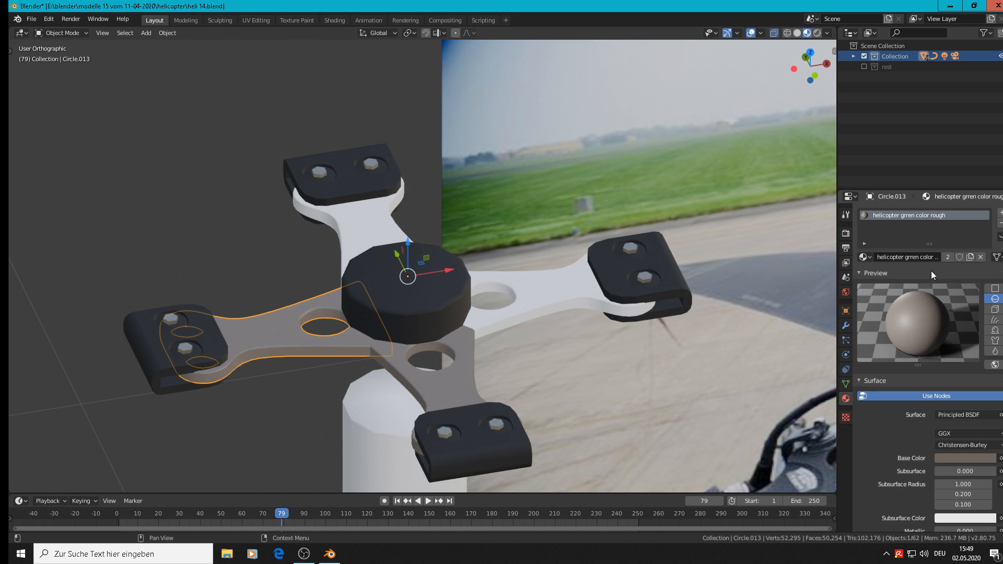
Step: Correct the left arm's material name to "helicopter green color rough"
{"action": "double_click", "coordinate": [911, 257]}
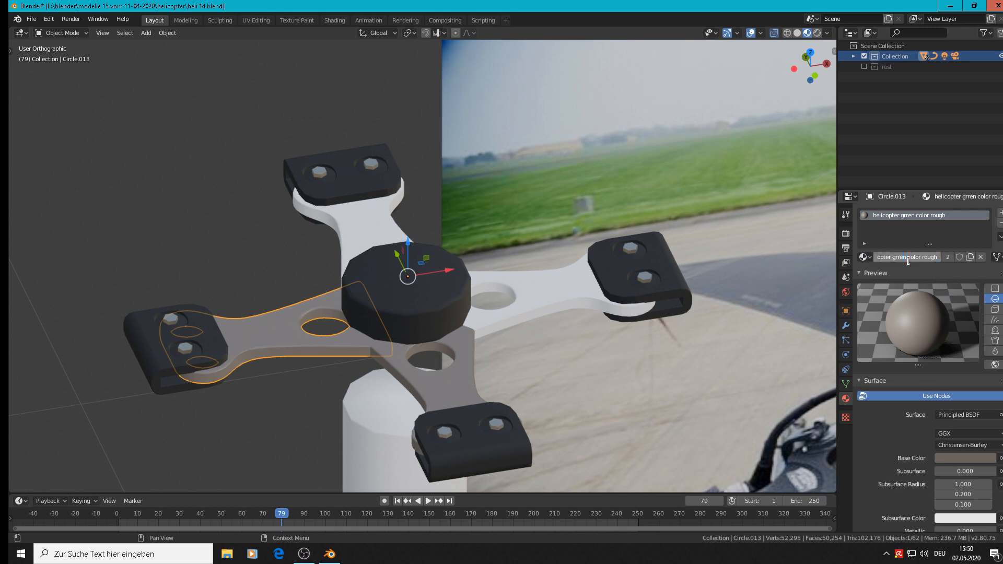
{"action": "key", "text": "BackSpace"}
{"action": "key", "text": "BackSpace"}
{"action": "type", "text": "ee"}
{"action": "key", "text": "Return"}
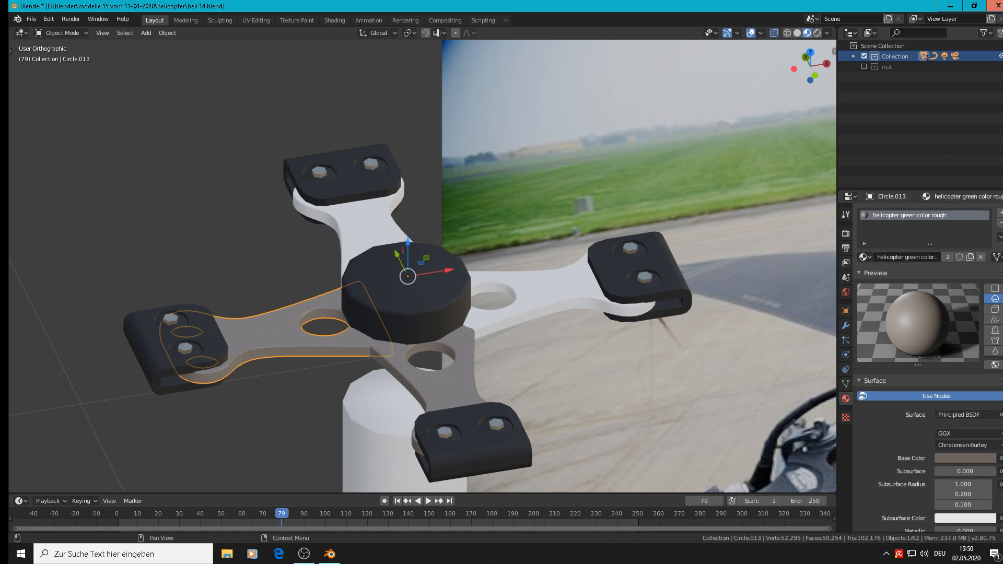
Step: Assign the existing "helicopter green color rough" material to the rear hub arm
{"action": "left_click", "coordinate": [378, 232]}
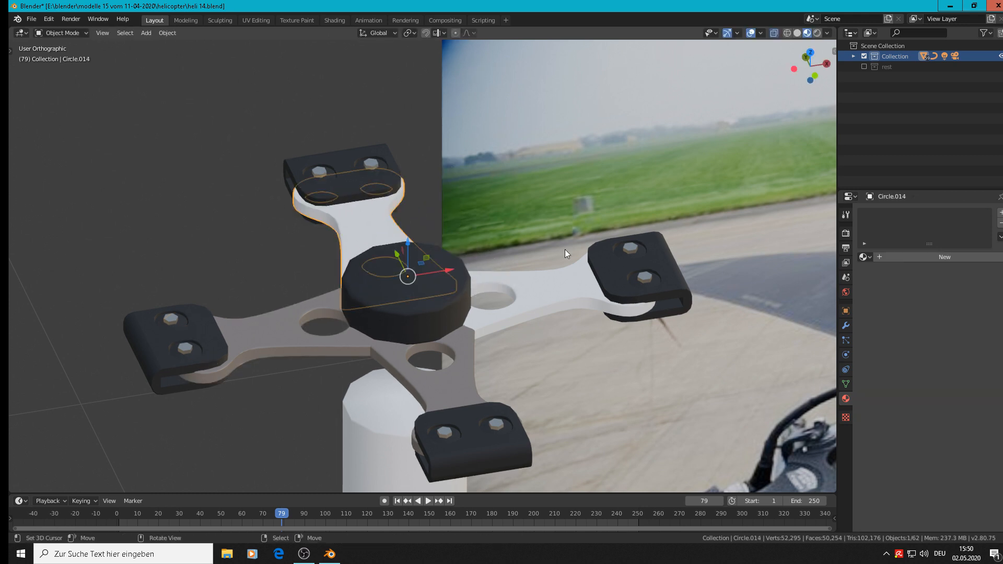
{"action": "left_click", "coordinate": [863, 256]}
{"action": "type", "text": "gr"}
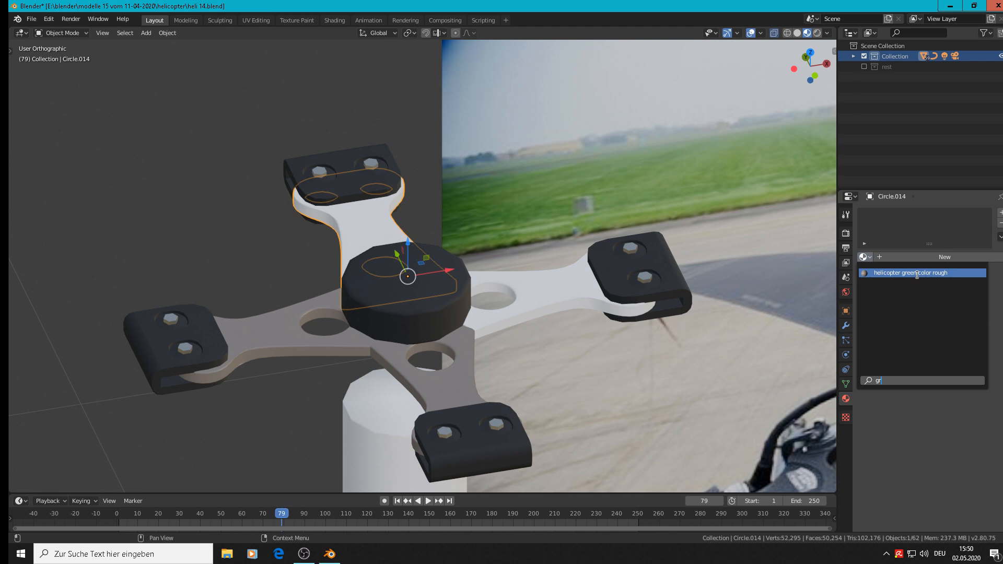
{"action": "left_click", "coordinate": [920, 273]}
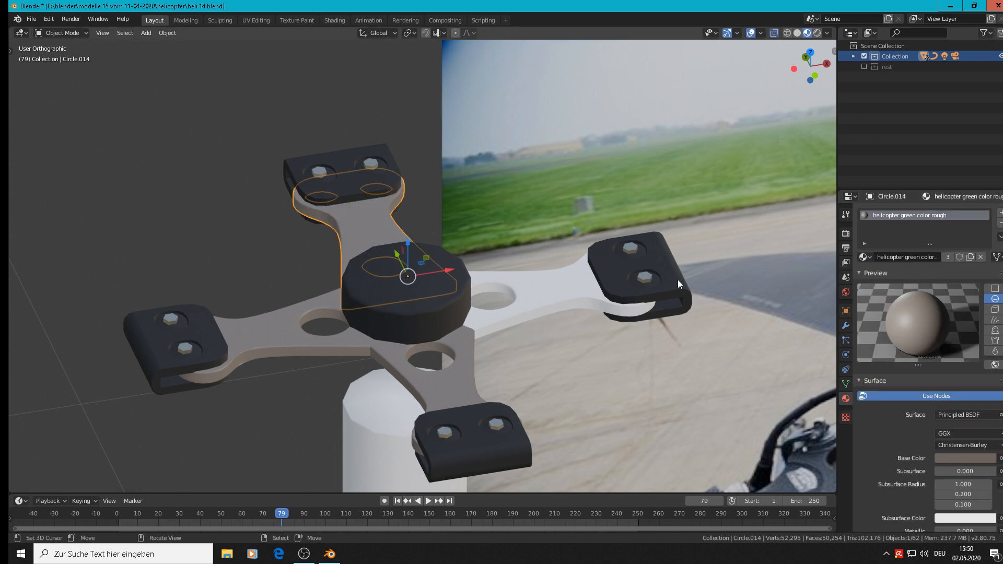
Step: Assign the existing "helicopter green color rough" material to the remaining white hub arm on the right
{"action": "left_click", "coordinate": [541, 281]}
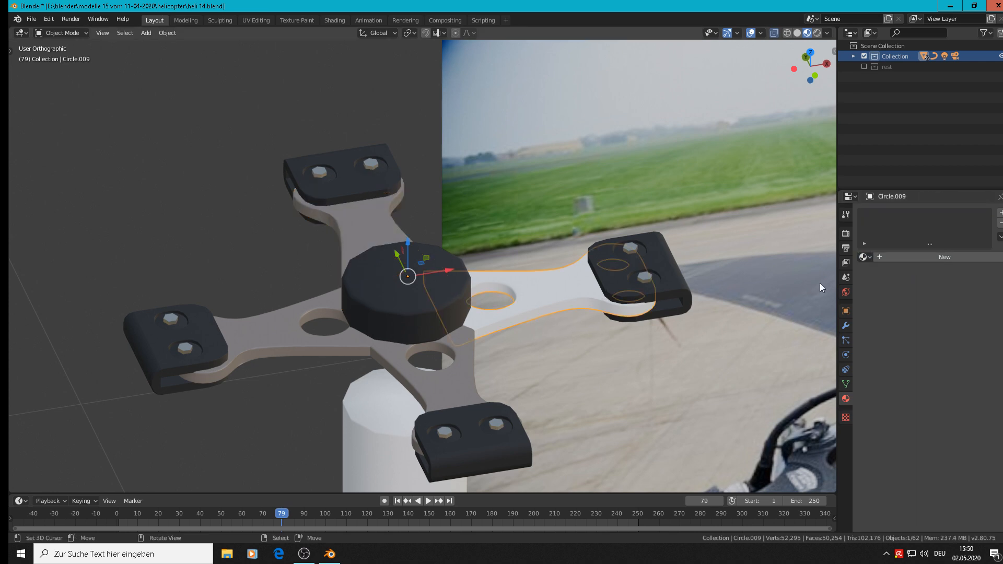
{"action": "left_click", "coordinate": [869, 258]}
{"action": "type", "text": "gf"}
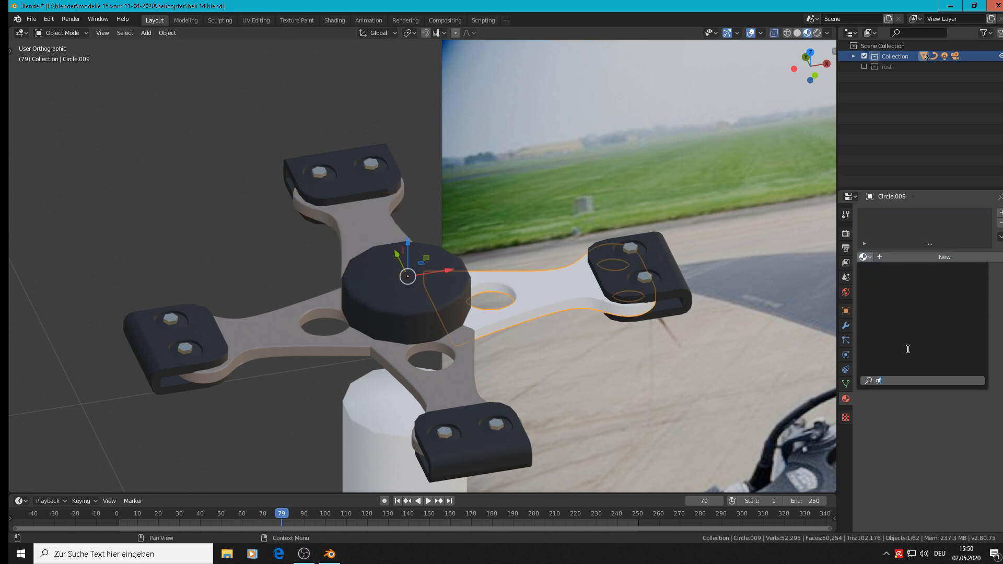
{"action": "key", "text": "BackSpace"}
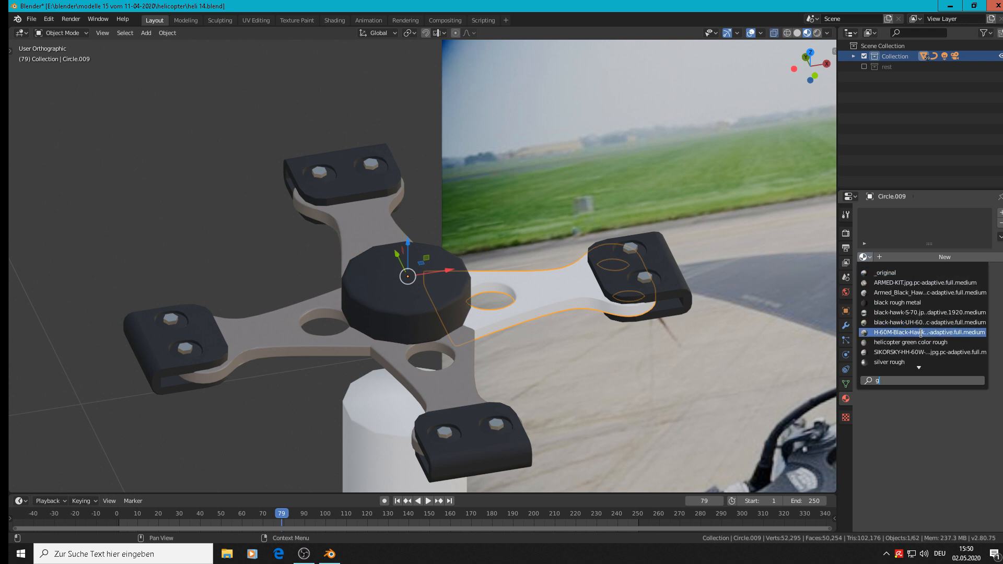
{"action": "type", "text": "r"}
{"action": "left_click", "coordinate": [898, 272]}
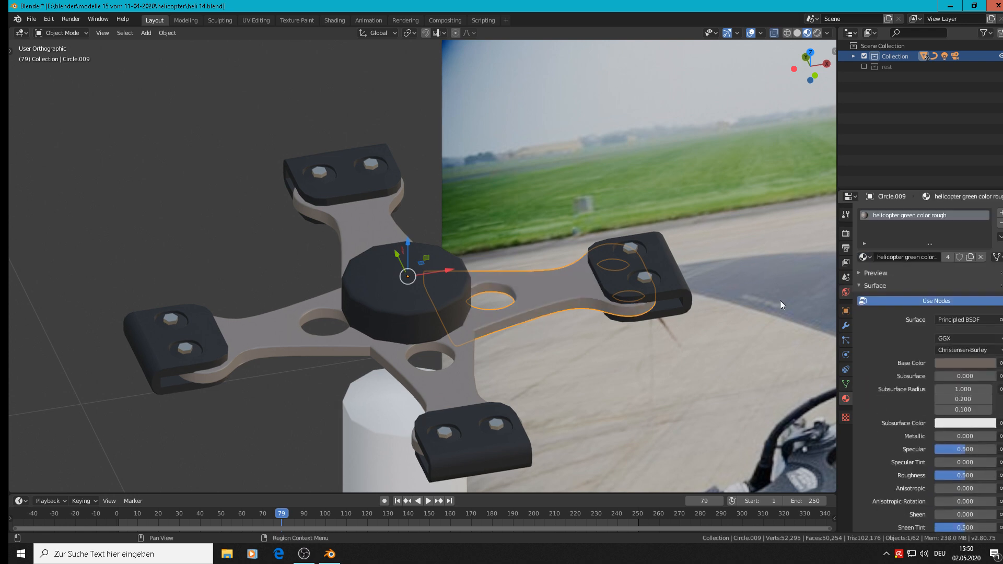
Step: Assign the existing "helicopter green color rough" material to the whole white blade-grip assembly at the inner end of the rotor blade
{"action": "scroll", "coordinate": [520, 319], "scroll_direction": "down", "scroll_amount": 3}
{"action": "scroll", "coordinate": [519, 317], "scroll_direction": "down", "scroll_amount": 5}
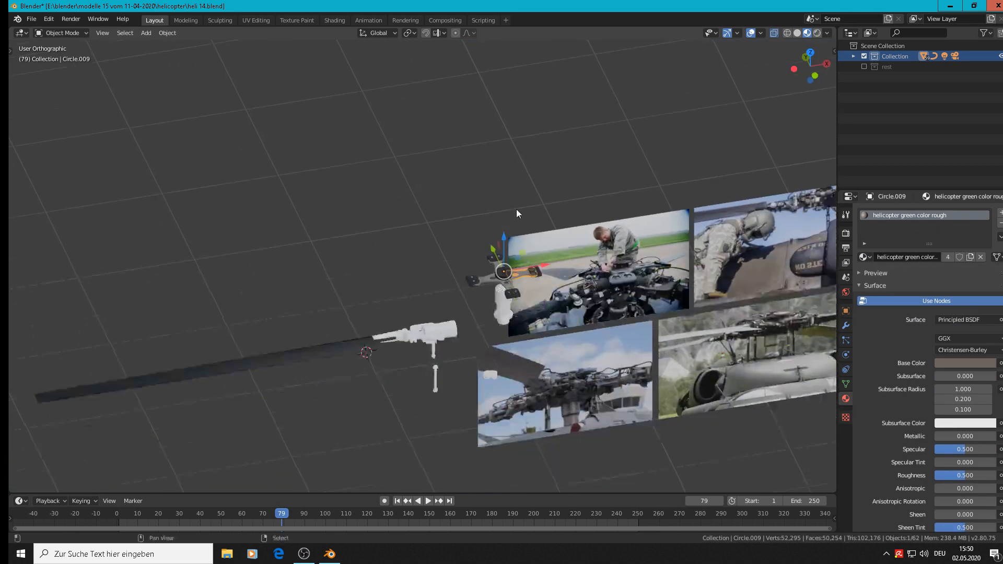
{"action": "scroll", "coordinate": [519, 225], "scroll_direction": "up", "scroll_amount": 2}
{"action": "scroll", "coordinate": [443, 293], "scroll_direction": "up", "scroll_amount": 3}
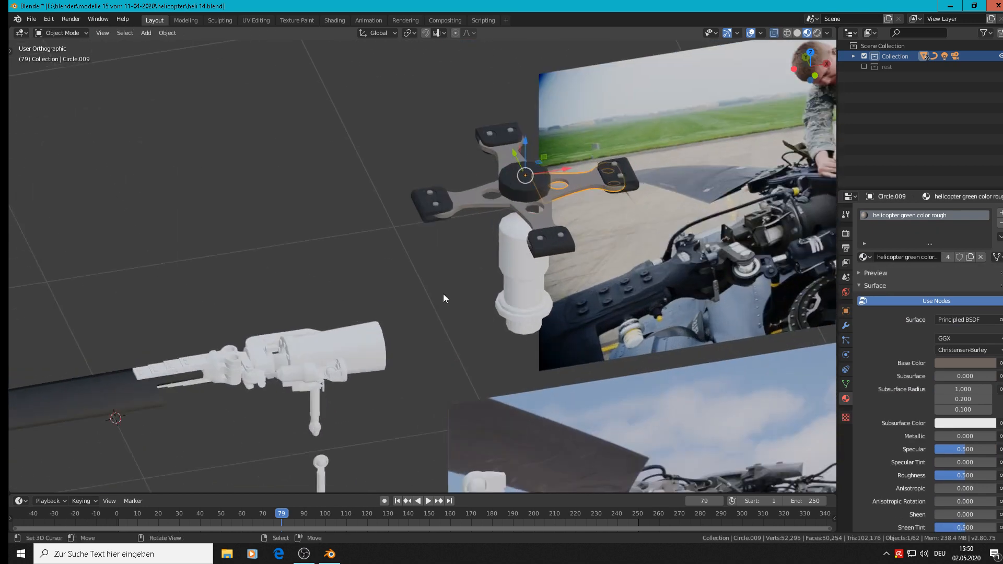
{"action": "middle_click_drag", "start_coordinate": [653, 286], "coordinate": [587, 159], "text": "shift"}
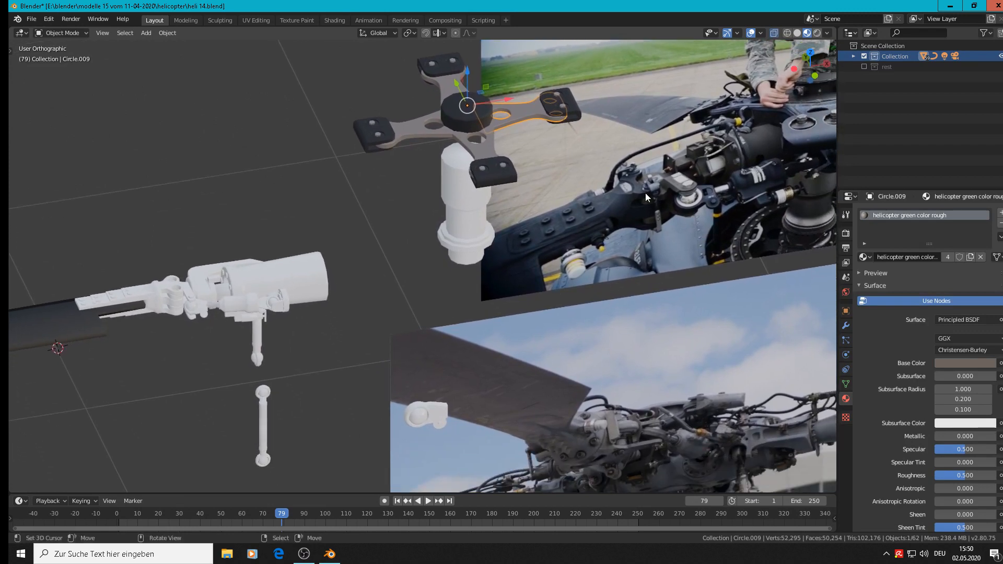
{"action": "scroll", "coordinate": [254, 305], "scroll_direction": "up", "scroll_amount": 5}
{"action": "left_click", "coordinate": [219, 278]}
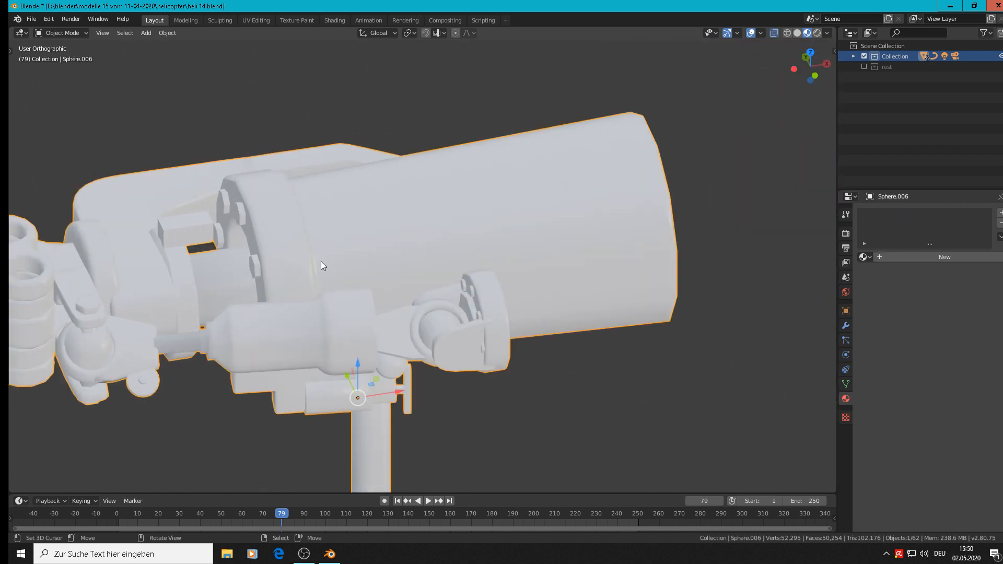
{"action": "key", "text": "Tab"}
{"action": "scroll", "coordinate": [324, 262], "scroll_direction": "down", "scroll_amount": 6}
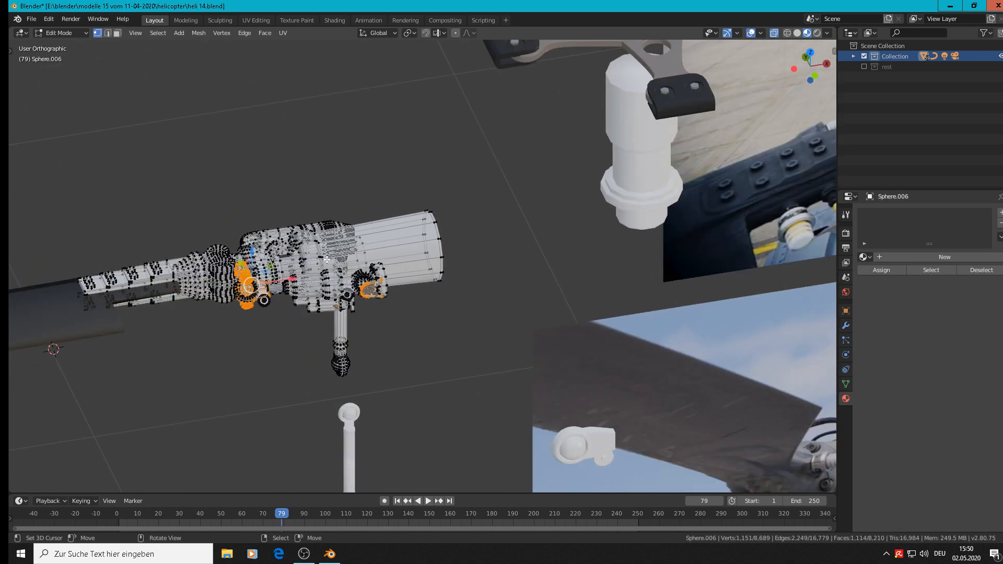
{"action": "key", "text": "Tab"}
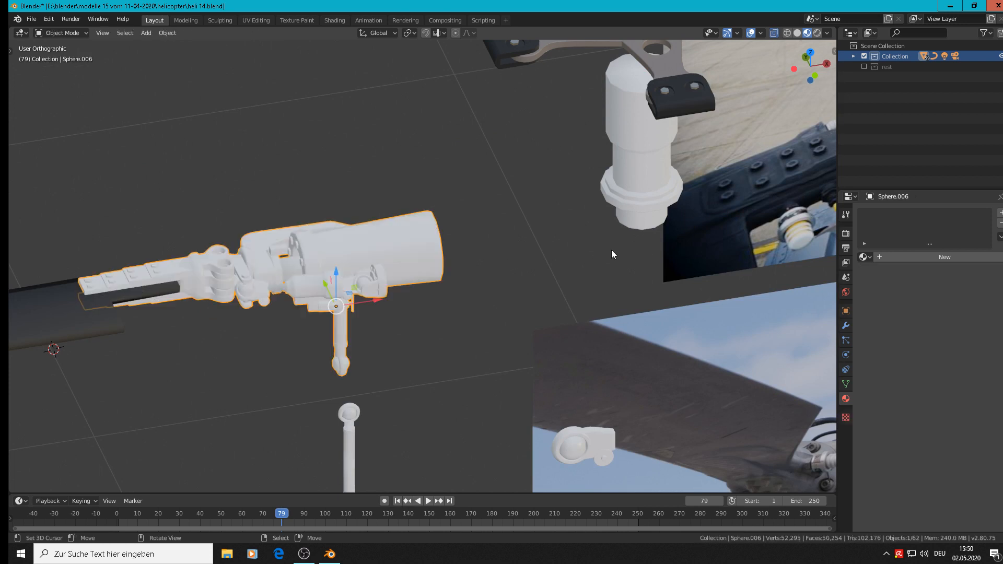
{"action": "left_click", "coordinate": [865, 259]}
{"action": "type", "text": "g"}
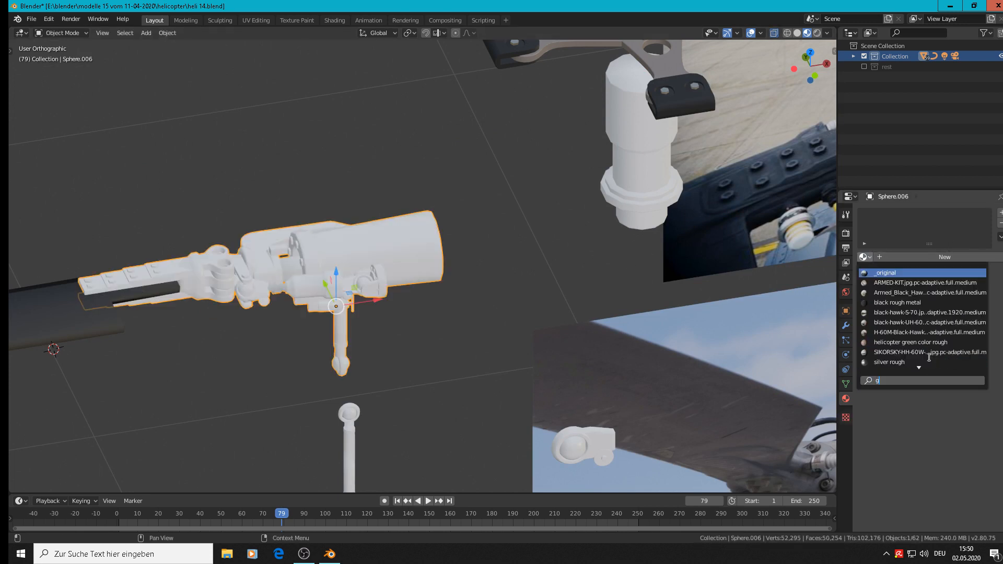
{"action": "type", "text": "reen"}
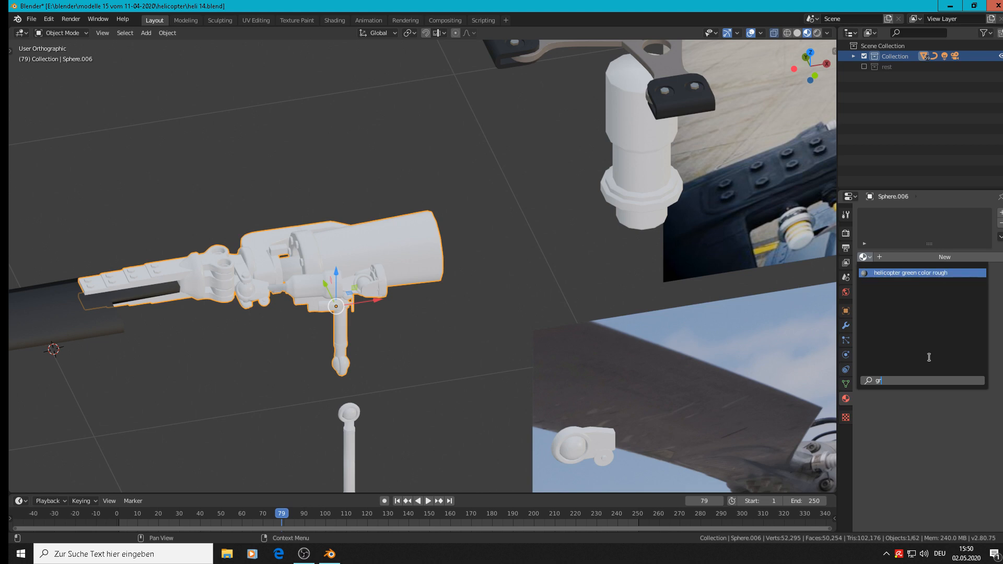
{"action": "left_click", "coordinate": [930, 274]}
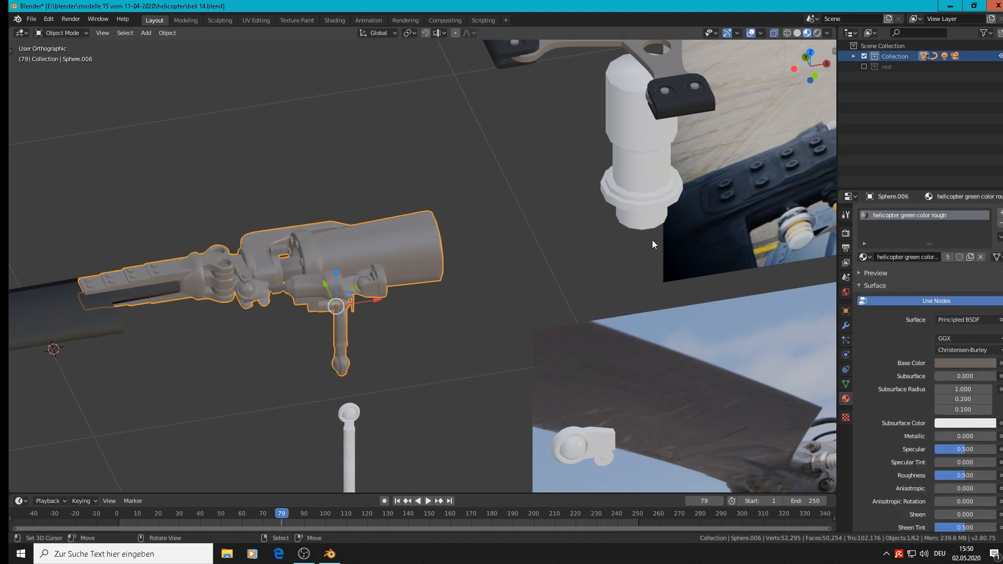
Step: Add a second material slot to the blade-grip assembly and fill it with the existing "silver rough" material
{"action": "middle_click_drag", "start_coordinate": [669, 245], "coordinate": [560, 215], "text": "shift"}
{"action": "scroll", "coordinate": [615, 199], "scroll_direction": "down", "scroll_amount": 1}
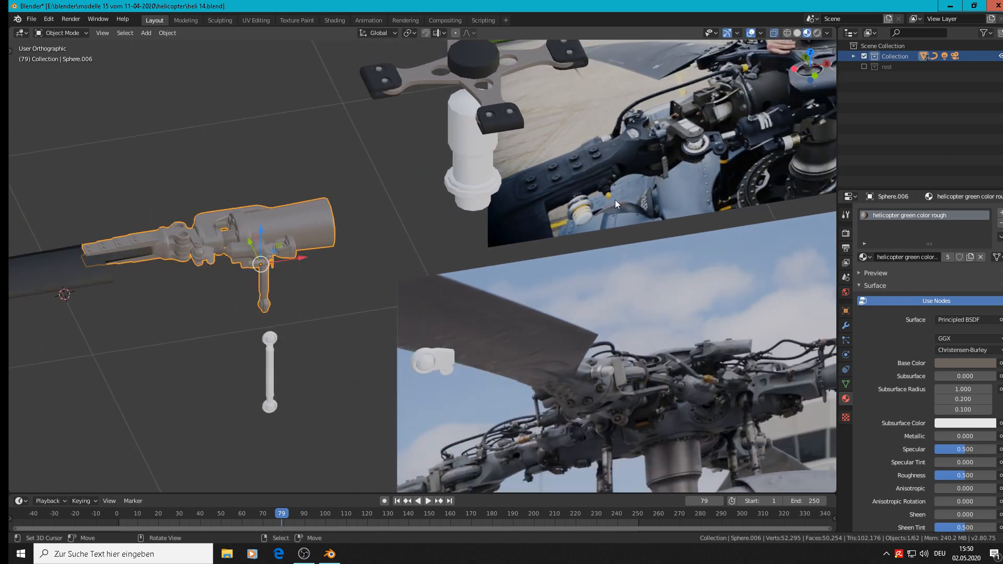
{"action": "middle_click_drag", "start_coordinate": [675, 160], "coordinate": [569, 192], "text": "shift"}
{"action": "scroll", "coordinate": [674, 157], "scroll_direction": "up", "scroll_amount": 2}
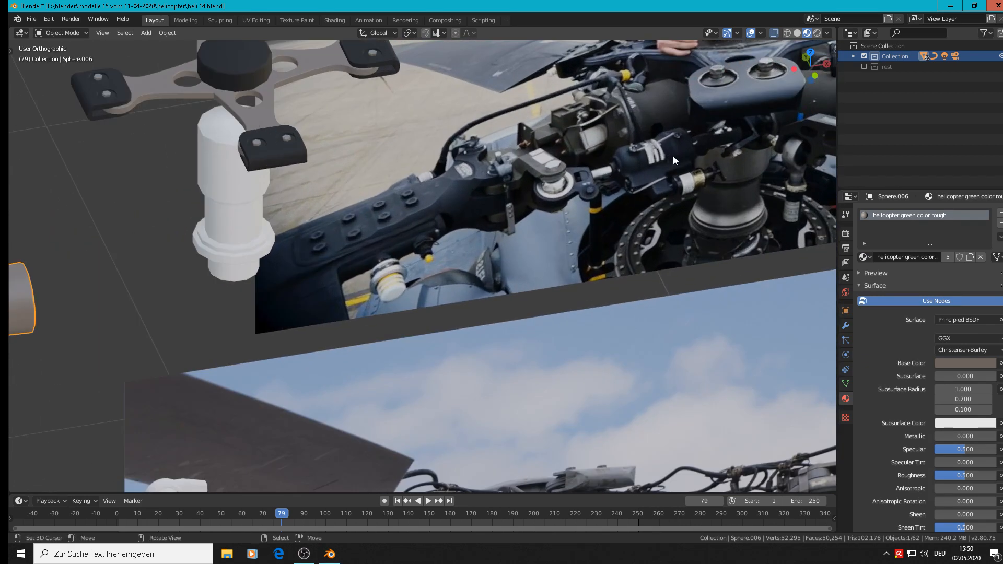
{"action": "scroll", "coordinate": [636, 145], "scroll_direction": "up", "scroll_amount": 2}
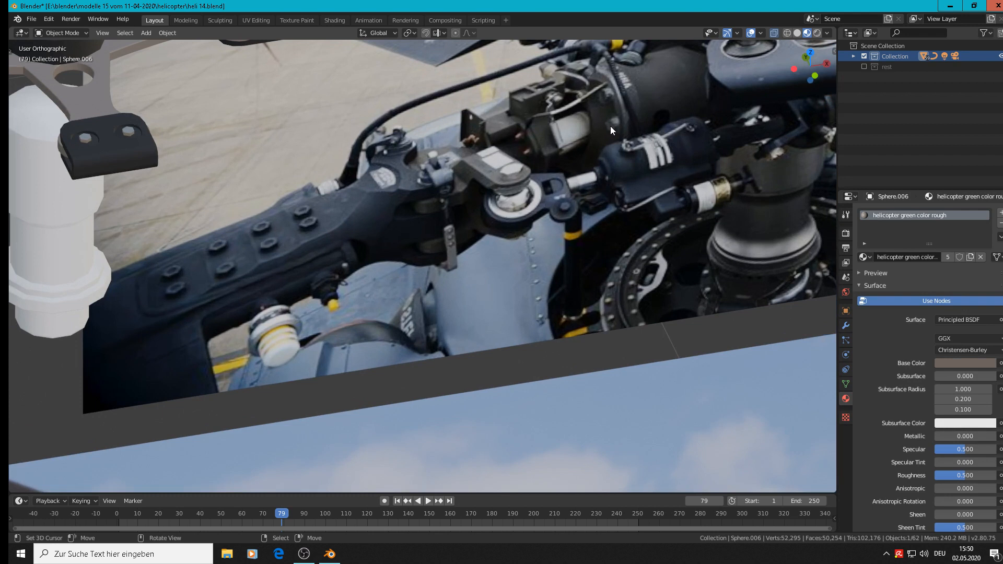
{"action": "left_click", "coordinate": [1000, 212]}
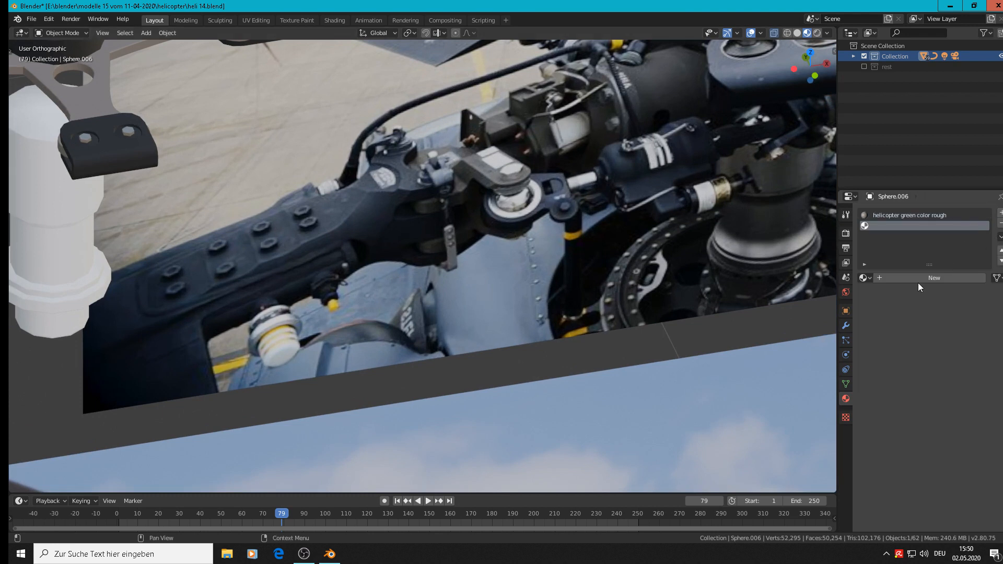
{"action": "left_click", "coordinate": [865, 278]}
{"action": "type", "text": "silve"}
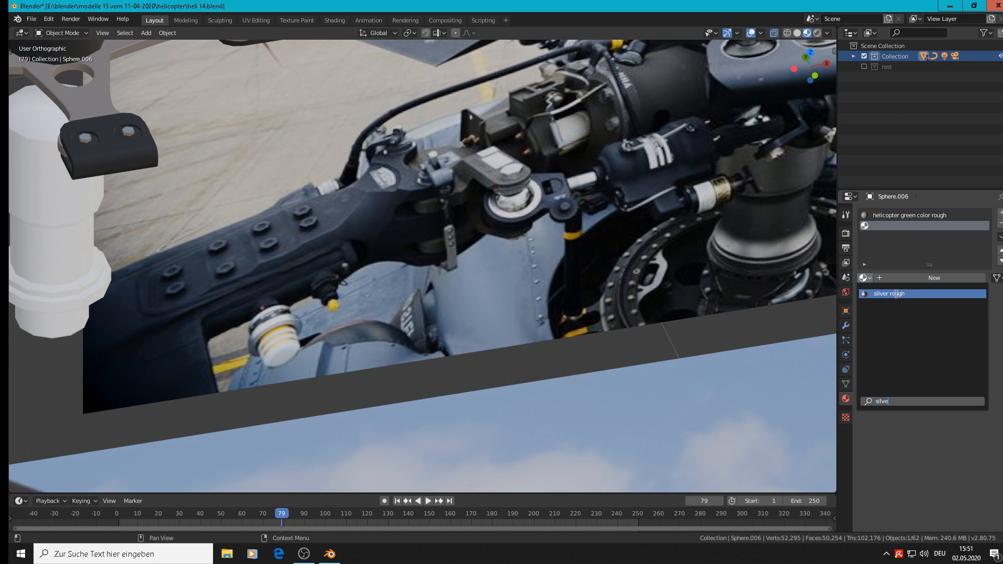
{"action": "left_click", "coordinate": [892, 293]}
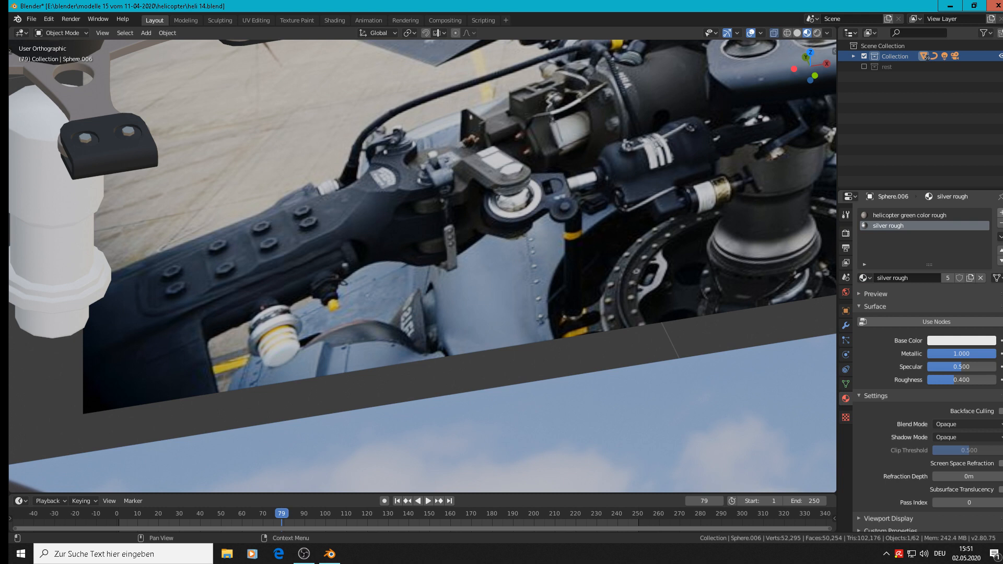
Step: Add a third material slot to the blade-grip assembly and fill it with the existing "black rough metal" material
{"action": "left_click", "coordinate": [1000, 212]}
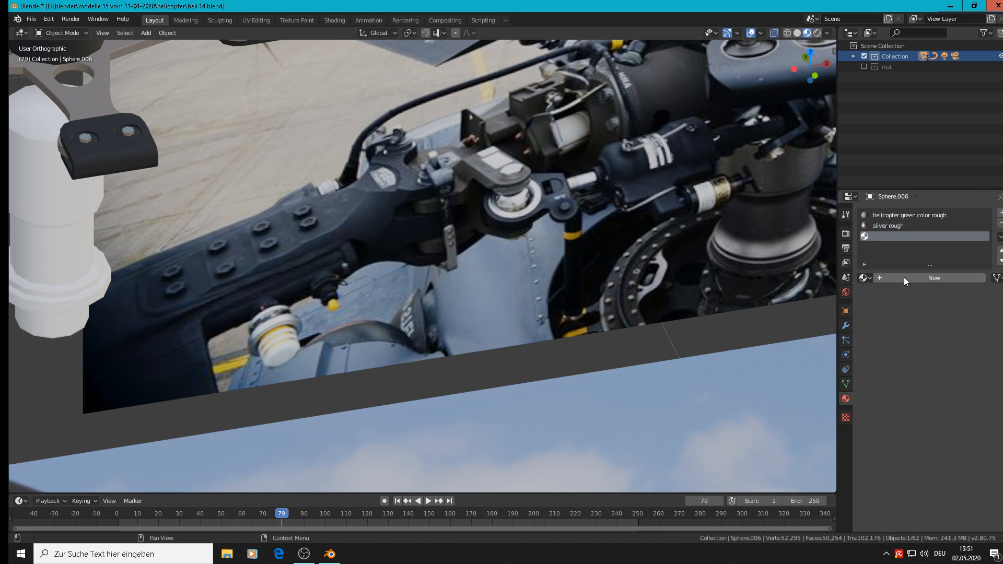
{"action": "left_click", "coordinate": [862, 277]}
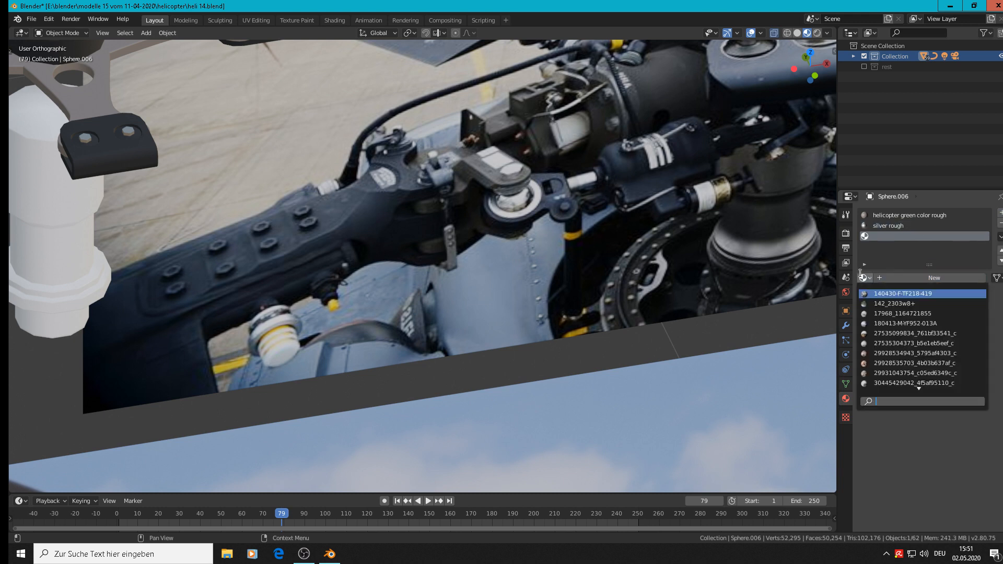
{"action": "type", "text": "bl"}
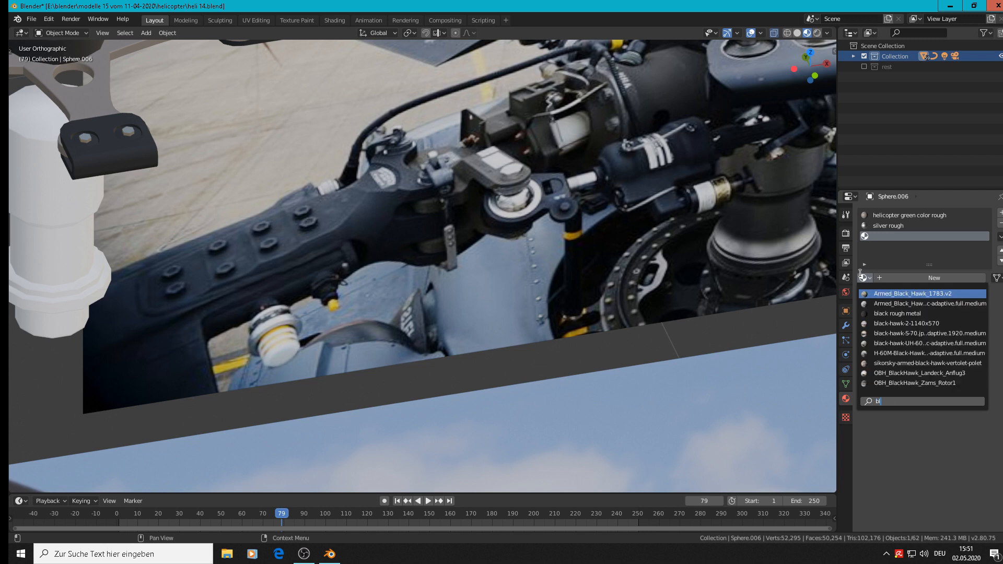
{"action": "left_click", "coordinate": [895, 313]}
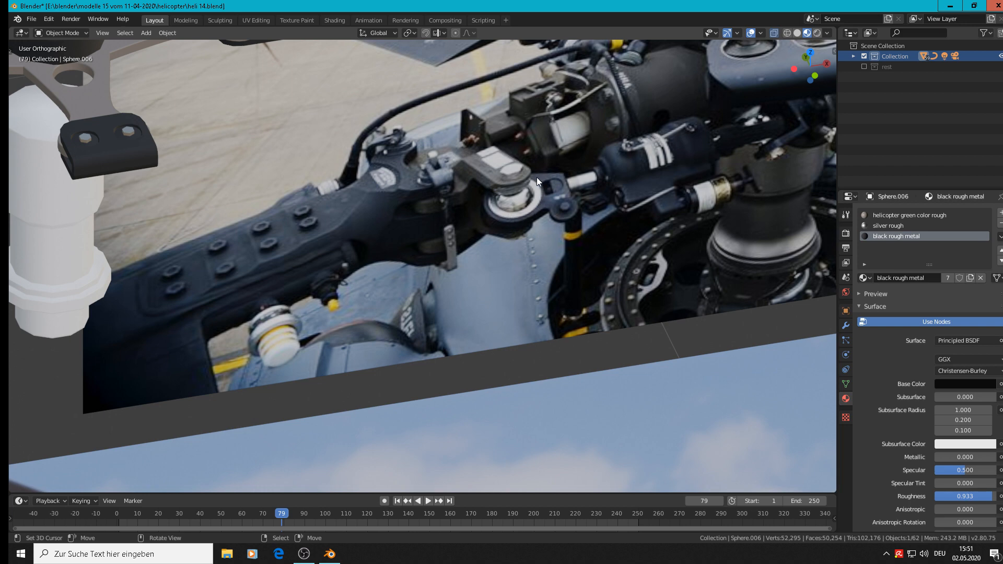
Step: Add a fourth material slot to the blade-grip assembly with a new material named "white plastic"
{"action": "scroll", "coordinate": [644, 221], "scroll_direction": "down", "scroll_amount": 4}
{"action": "middle_click_drag", "start_coordinate": [725, 197], "coordinate": [624, 194], "text": "shift"}
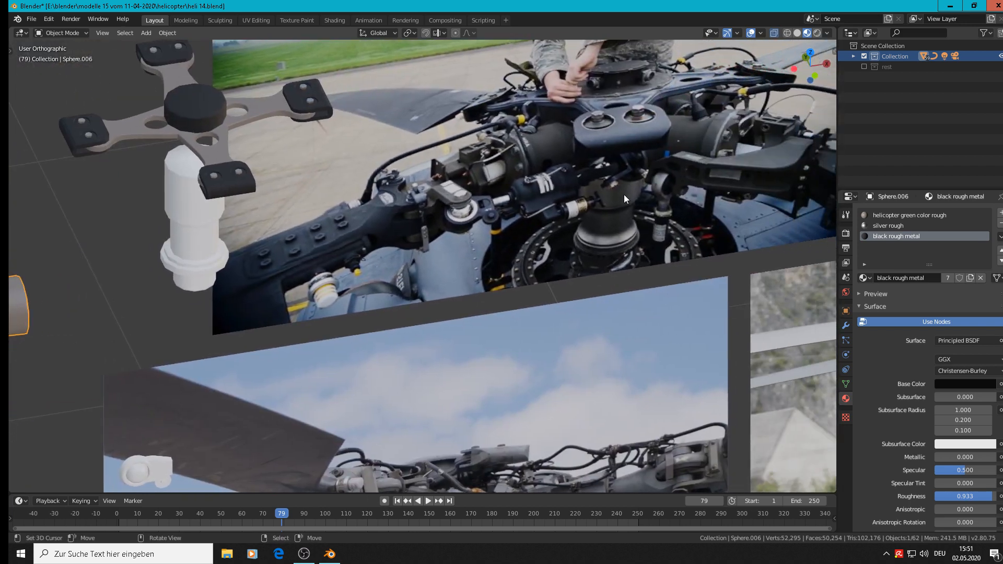
{"action": "scroll", "coordinate": [585, 201], "scroll_direction": "up", "scroll_amount": 2}
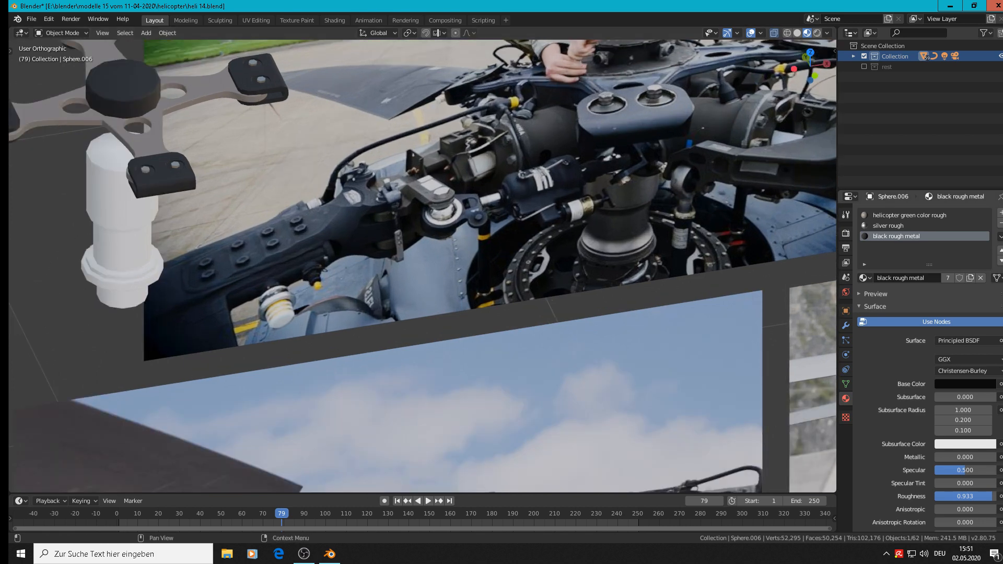
{"action": "left_click", "coordinate": [1000, 212]}
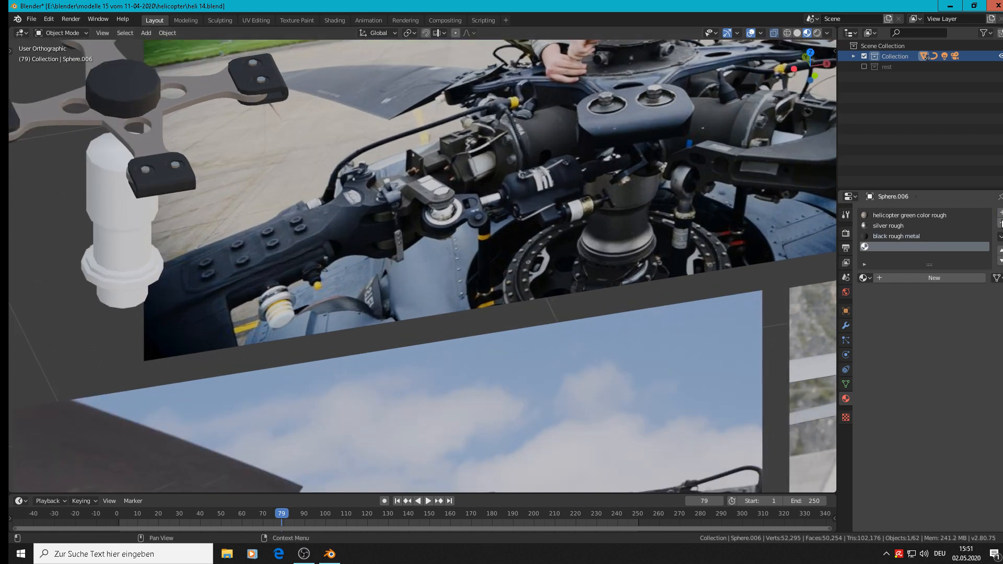
{"action": "left_click", "coordinate": [898, 279]}
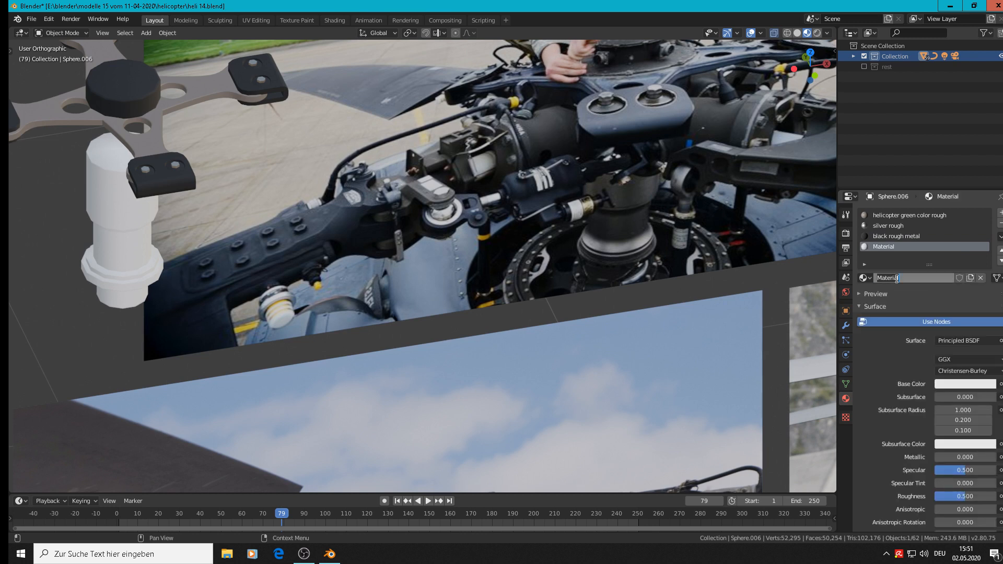
{"action": "type", "text": "white plastic"}
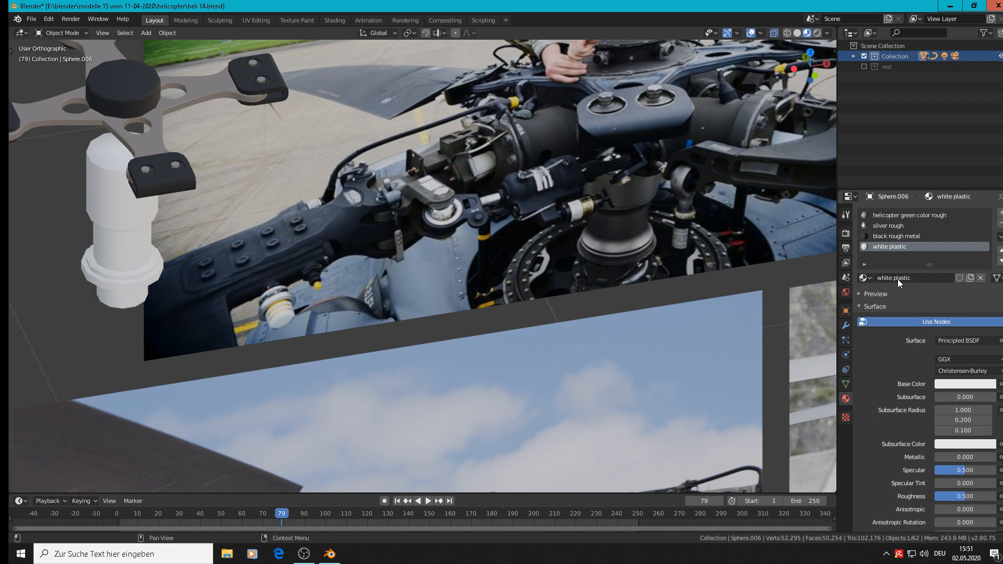
{"action": "key", "text": "Return"}
Step: Show the preview of the "white plastic" material and set its roughness to 0.283
{"action": "left_click", "coordinate": [868, 293]}
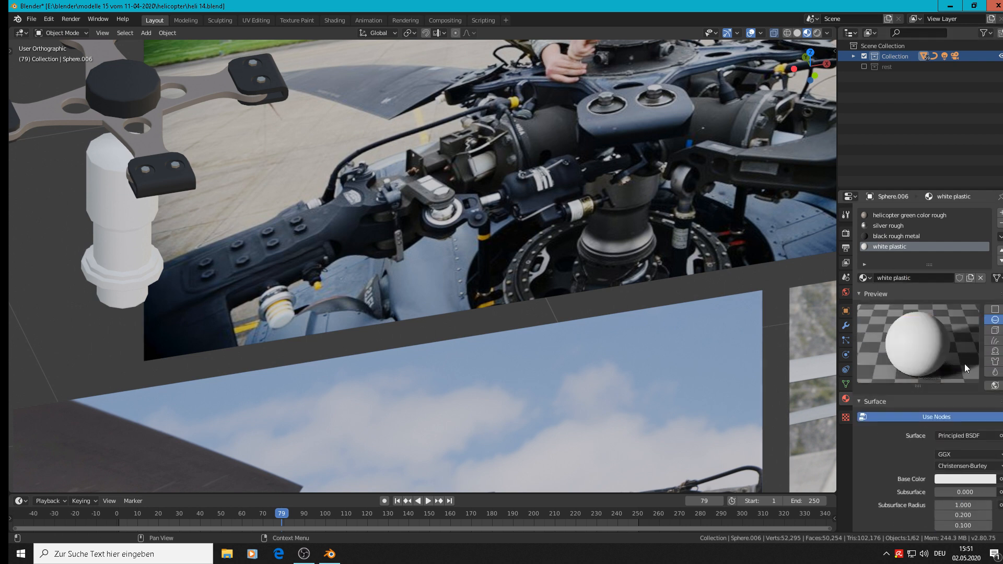
{"action": "scroll", "coordinate": [957, 371], "scroll_direction": "down", "scroll_amount": 4}
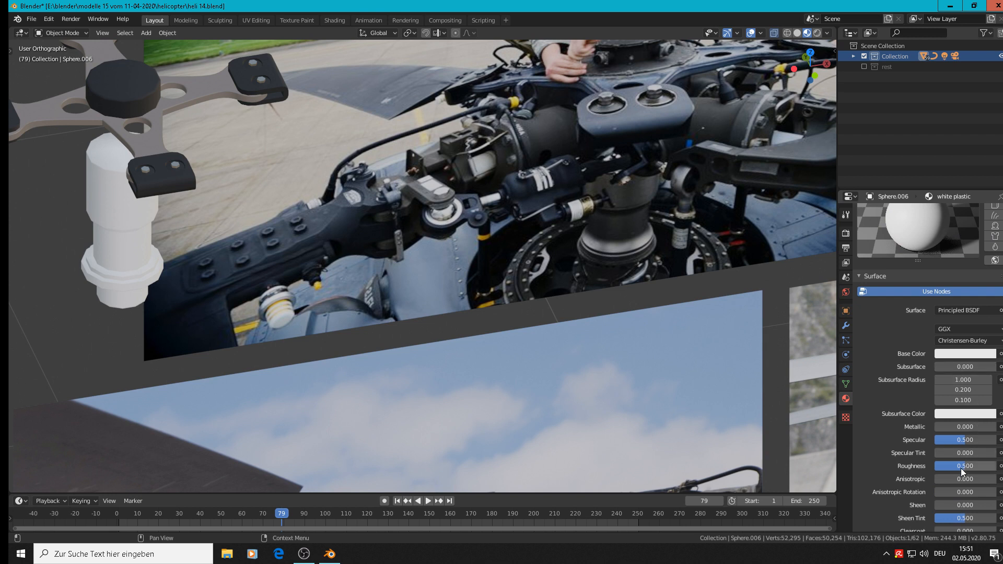
{"action": "left_click_drag", "start_coordinate": [961, 468], "coordinate": [947, 469]}
{"action": "left_click_drag", "start_coordinate": [946, 465], "coordinate": [952, 465]}
Step: Open the blade-grip assembly's mesh in Edit Mode with nothing selected and X-ray display turned off
{"action": "scroll", "coordinate": [784, 347], "scroll_direction": "down", "scroll_amount": 5}
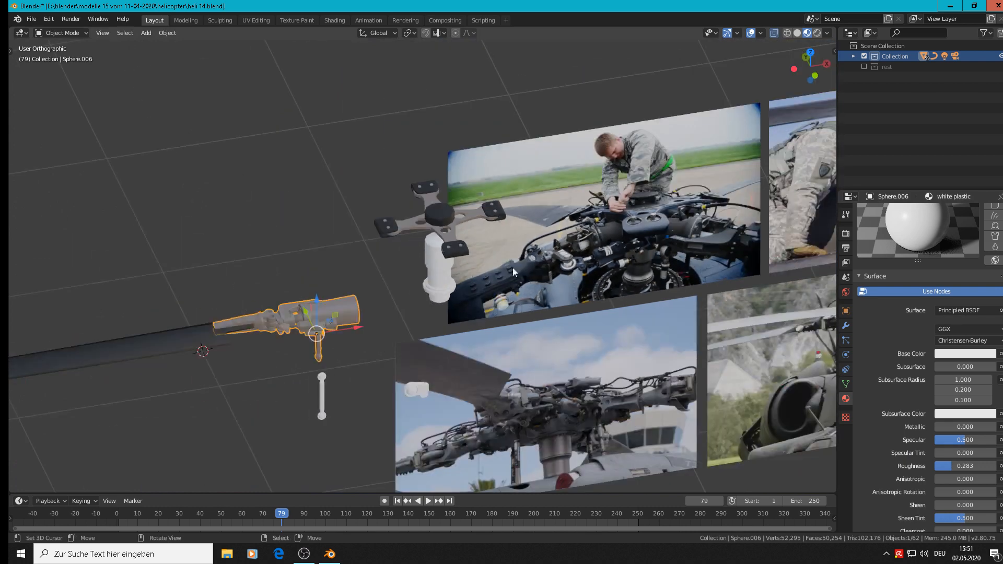
{"action": "scroll", "coordinate": [365, 295], "scroll_direction": "up", "scroll_amount": 2}
{"action": "scroll", "coordinate": [394, 259], "scroll_direction": "up", "scroll_amount": 2}
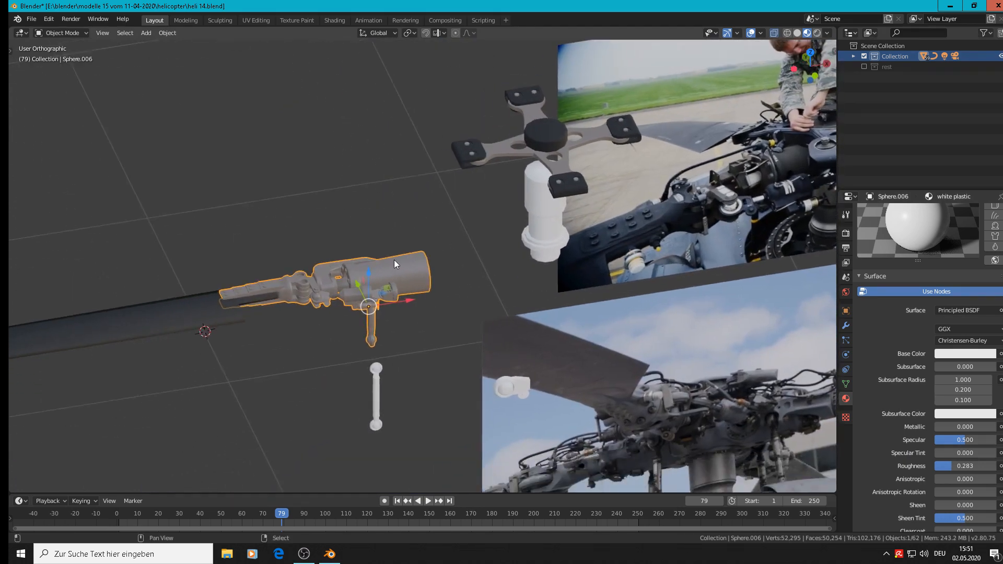
{"action": "scroll", "coordinate": [350, 299], "scroll_direction": "up", "scroll_amount": 7}
{"action": "key", "text": "Tab"}
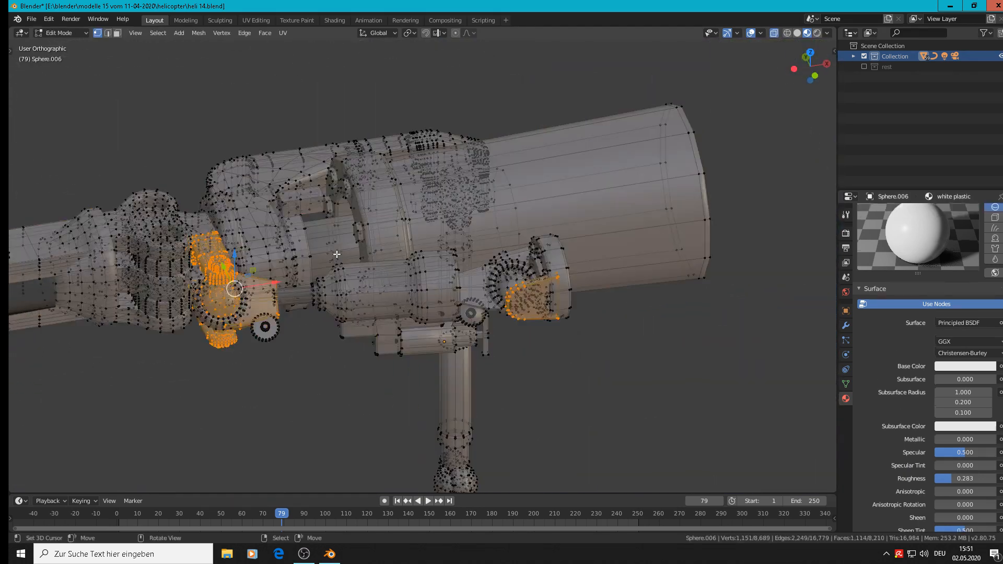
{"action": "key", "text": "alt+a"}
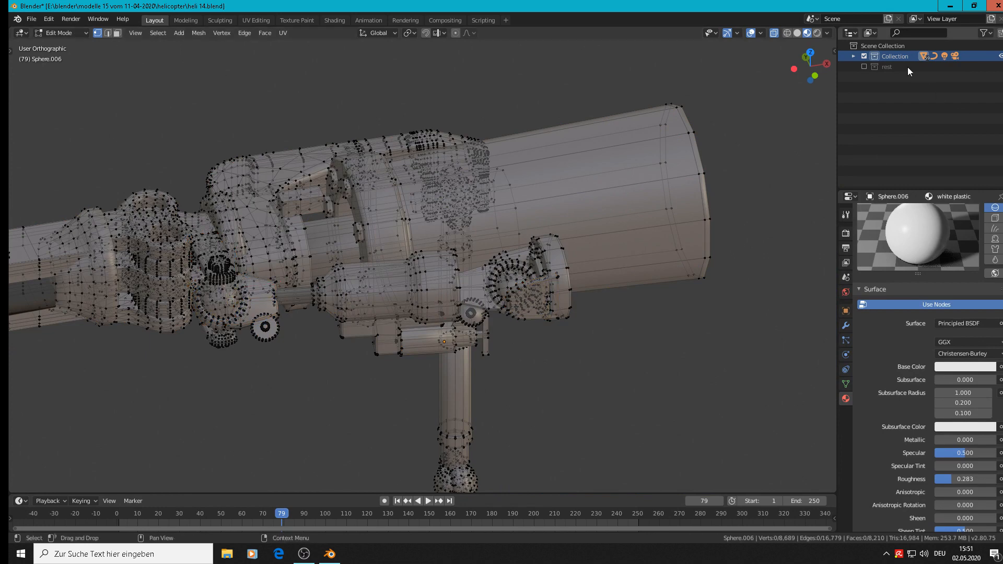
{"action": "left_click", "coordinate": [774, 33]}
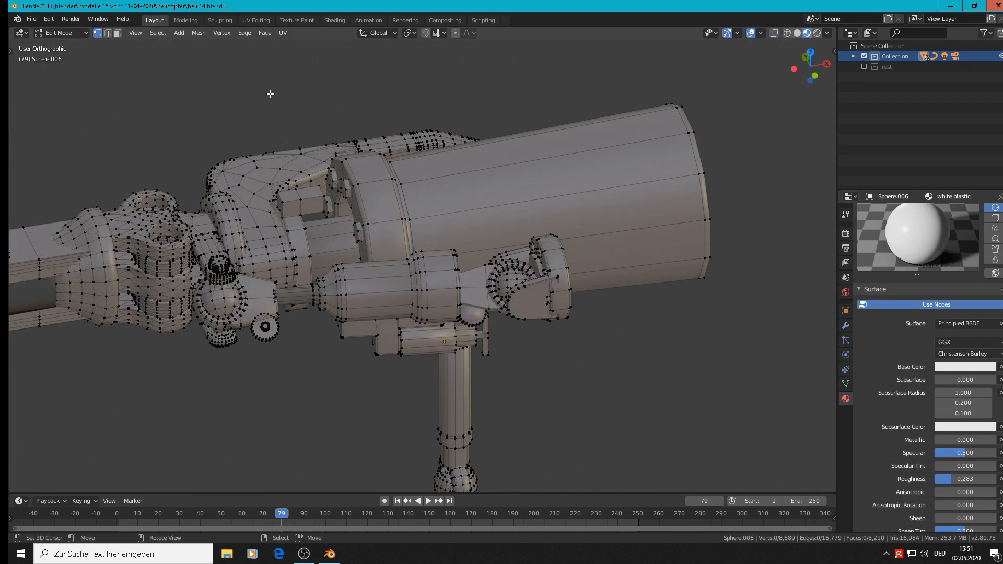
Step: Assign the "white plastic" material to the short cylinder between the grip housing and the large cylinder's bolted flange
{"action": "left_click", "coordinate": [108, 32]}
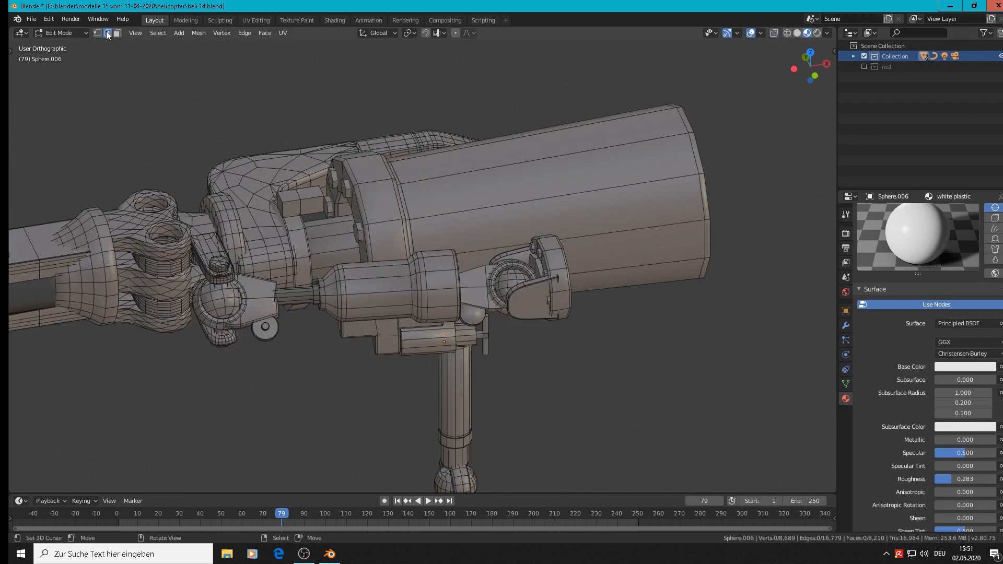
{"action": "left_click", "coordinate": [323, 237]}
{"action": "key", "text": "l"}
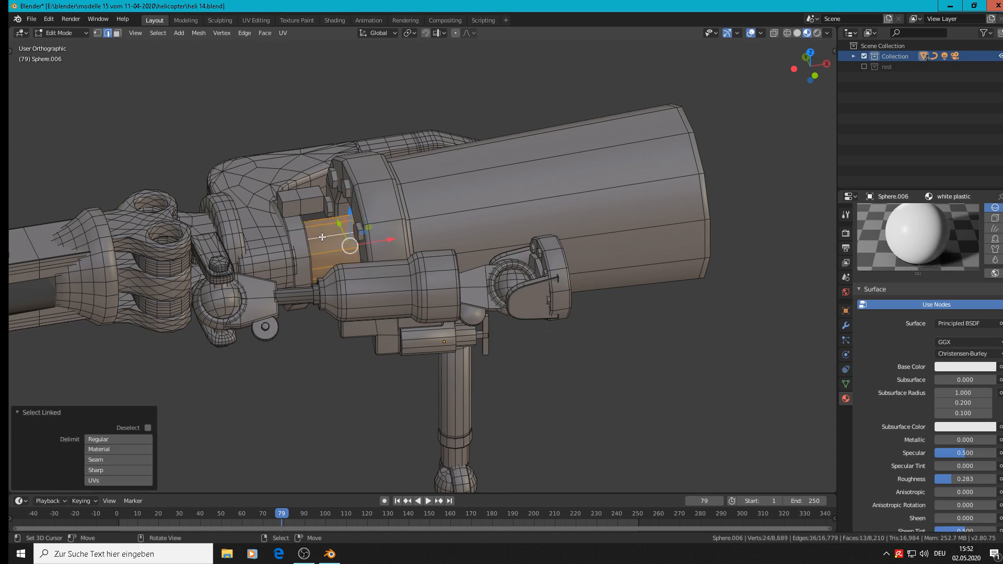
{"action": "scroll", "coordinate": [888, 363], "scroll_direction": "up", "scroll_amount": 6}
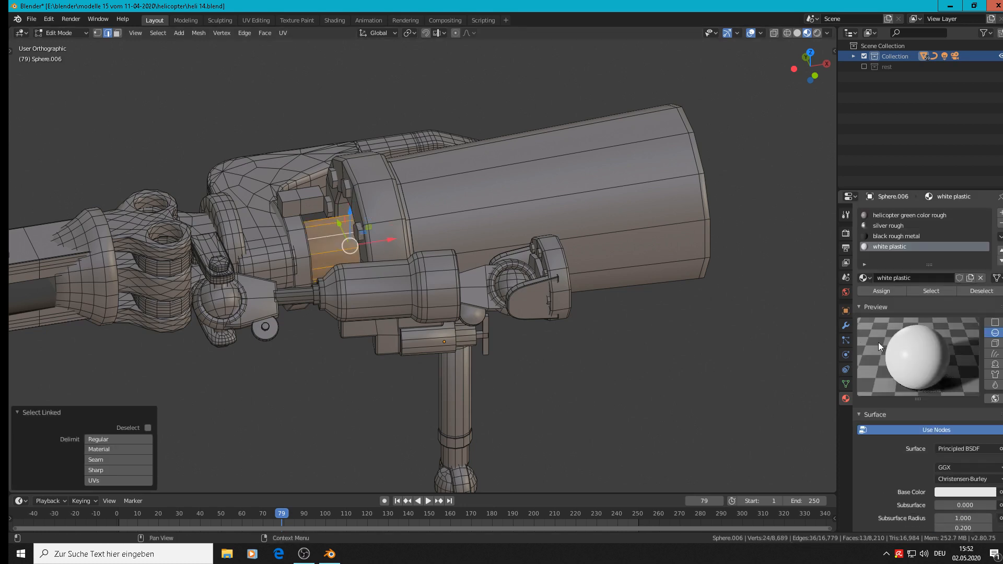
{"action": "left_click", "coordinate": [888, 292]}
{"action": "middle_click_drag", "start_coordinate": [703, 340], "coordinate": [502, 328]}
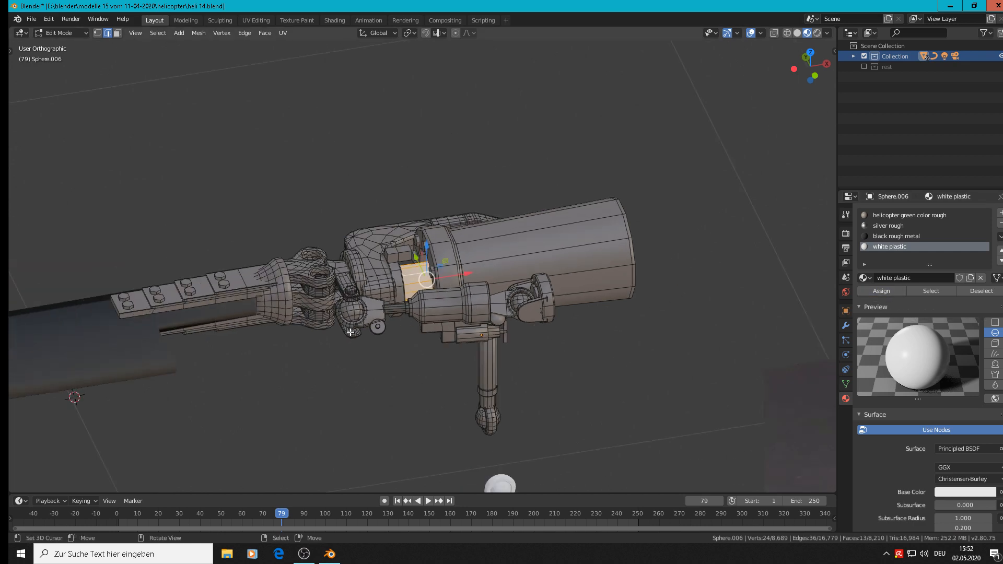
Step: Assign "white plastic" to the ring faces around the outer ball joint of the rod end and return to Object Mode
{"action": "scroll", "coordinate": [351, 330], "scroll_direction": "up", "scroll_amount": 7}
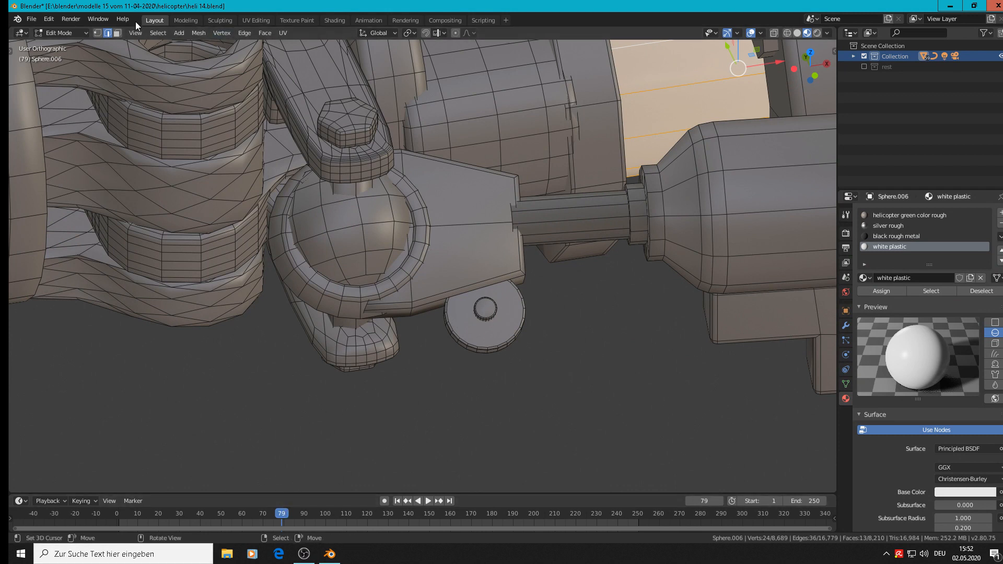
{"action": "left_click", "coordinate": [117, 32]}
{"action": "left_click", "coordinate": [418, 252], "text": "alt"}
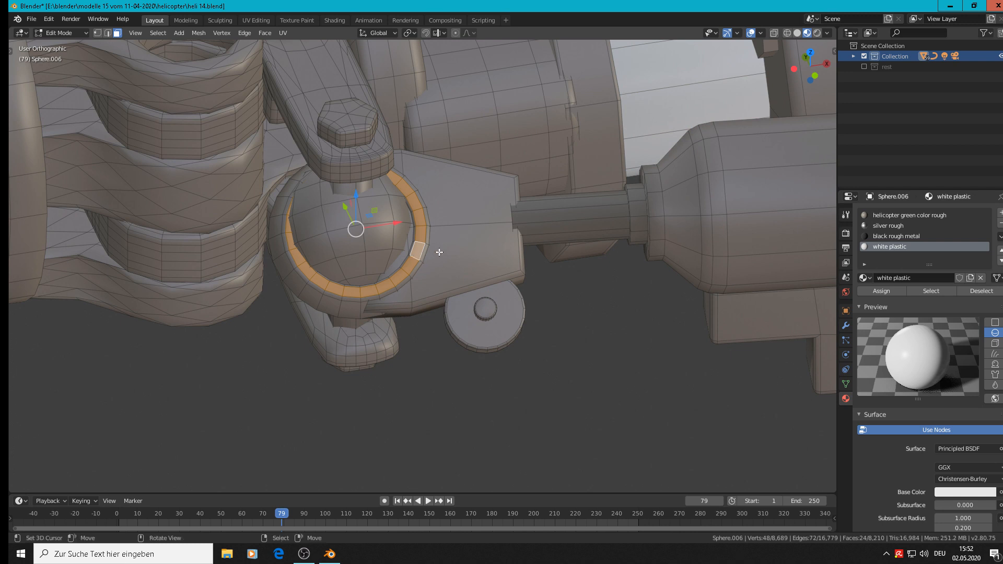
{"action": "key", "text": "ctrl+KP_Add"}
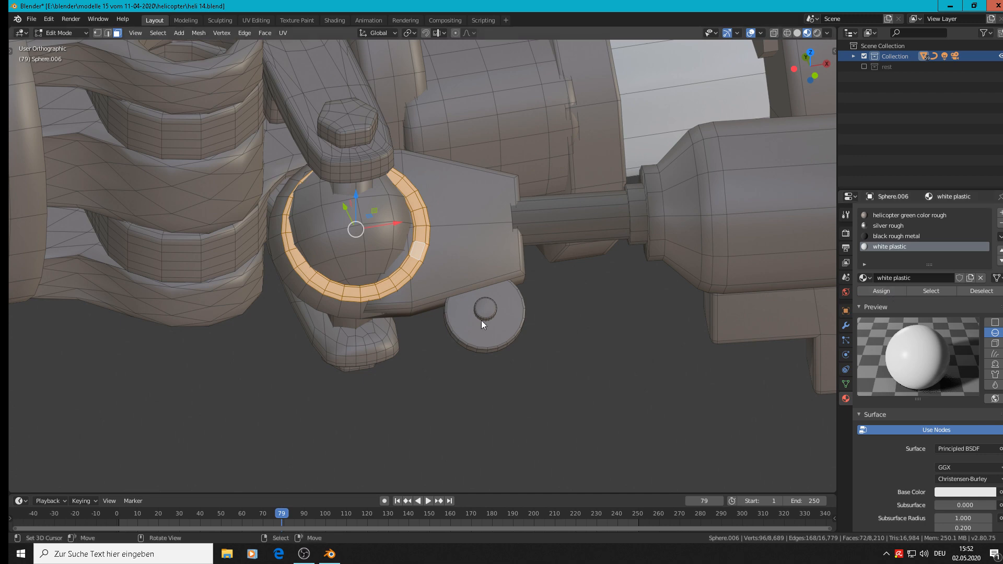
{"action": "key", "text": "Tab"}
{"action": "scroll", "coordinate": [503, 370], "scroll_direction": "down", "scroll_amount": 7}
{"action": "middle_click_drag", "start_coordinate": [581, 405], "coordinate": [470, 363], "text": "shift"}
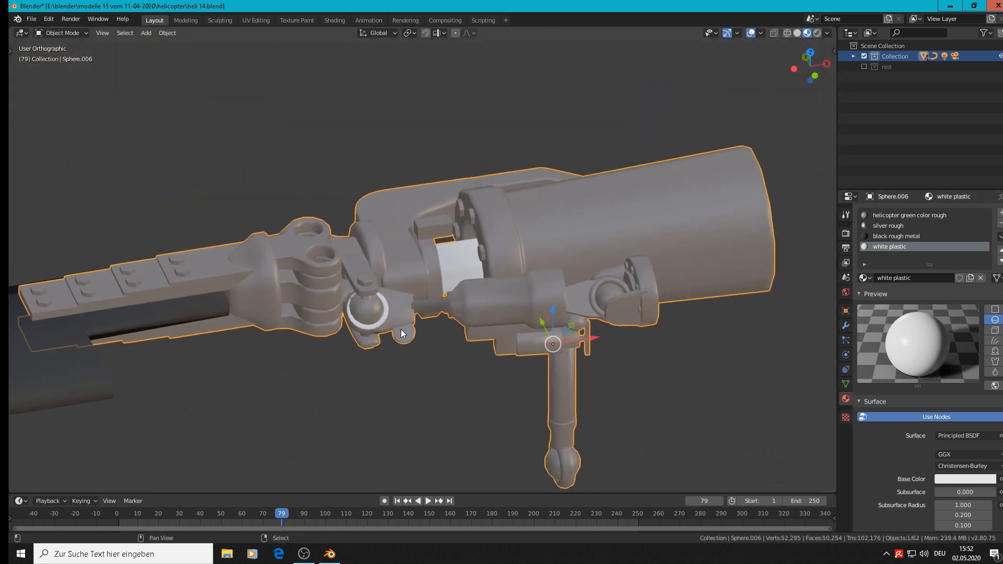
Step: Compare the blade-grip assembly with the rotor-head reference photos to check the part colours
{"action": "scroll", "coordinate": [402, 329], "scroll_direction": "down", "scroll_amount": 3}
{"action": "scroll", "coordinate": [541, 365], "scroll_direction": "down", "scroll_amount": 3}
{"action": "scroll", "coordinate": [676, 375], "scroll_direction": "up", "scroll_amount": 1}
{"action": "scroll", "coordinate": [722, 367], "scroll_direction": "down", "scroll_amount": 1}
{"action": "middle_click_drag", "start_coordinate": [722, 366], "coordinate": [502, 310], "text": "shift"}
{"action": "scroll", "coordinate": [320, 286], "scroll_direction": "down", "scroll_amount": 1}
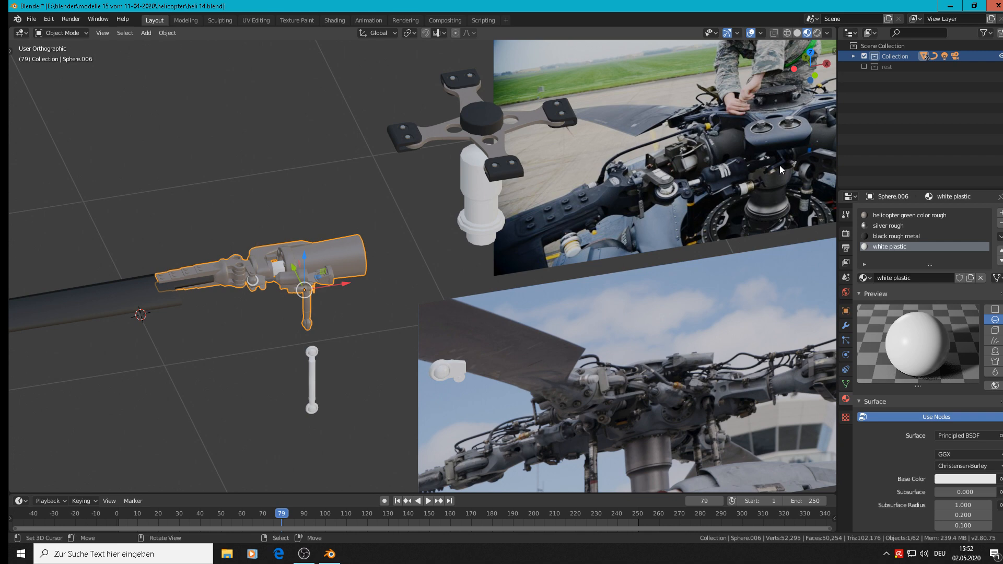
{"action": "scroll", "coordinate": [477, 403], "scroll_direction": "up", "scroll_amount": 4}
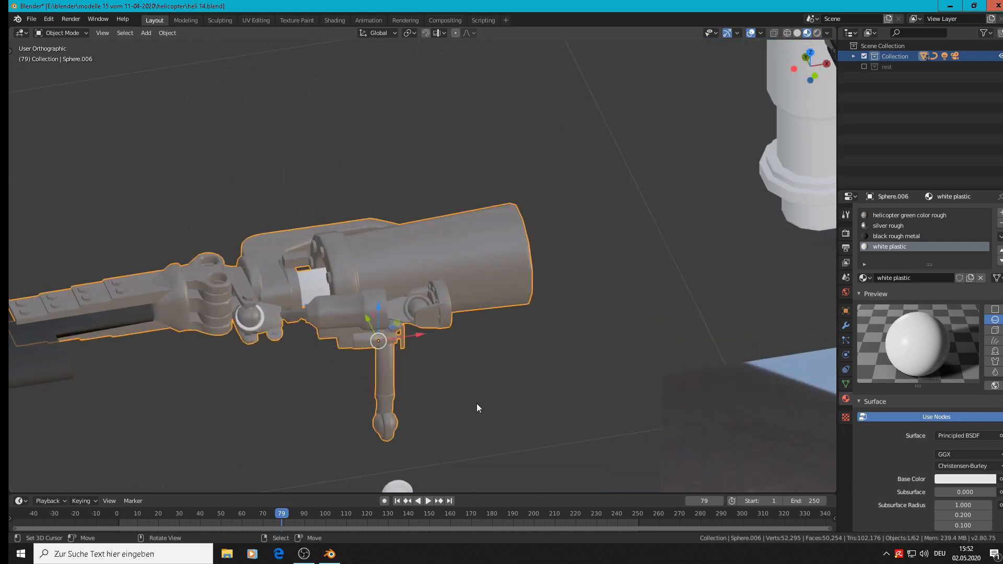
{"action": "scroll", "coordinate": [472, 381], "scroll_direction": "down", "scroll_amount": 5}
{"action": "scroll", "coordinate": [407, 342], "scroll_direction": "up", "scroll_amount": 5}
{"action": "scroll", "coordinate": [405, 338], "scroll_direction": "up", "scroll_amount": 6}
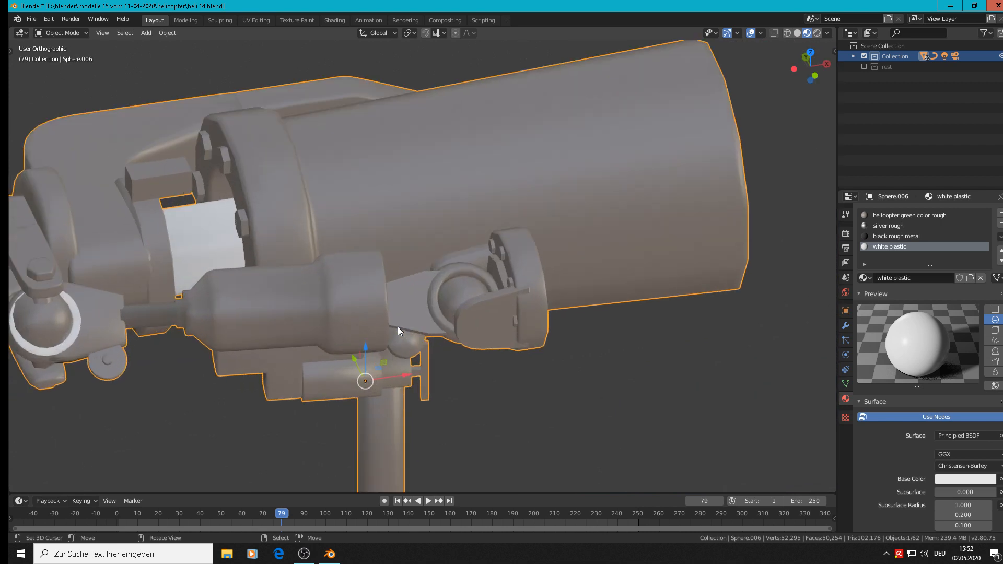
Step: In Edit Mode, clear the selection and select the rod-end housing, its ball-joint ring and the round disc beneath it
{"action": "key", "text": "Tab"}
{"action": "middle_click_drag", "start_coordinate": [235, 319], "coordinate": [568, 200], "text": "shift"}
{"action": "key", "text": "alt+a"}
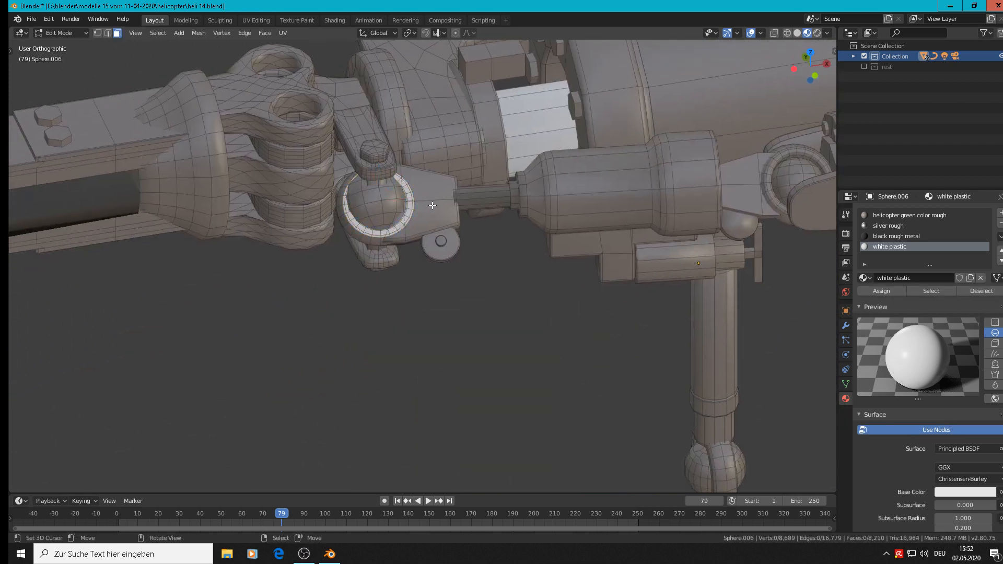
{"action": "key", "text": "l"}
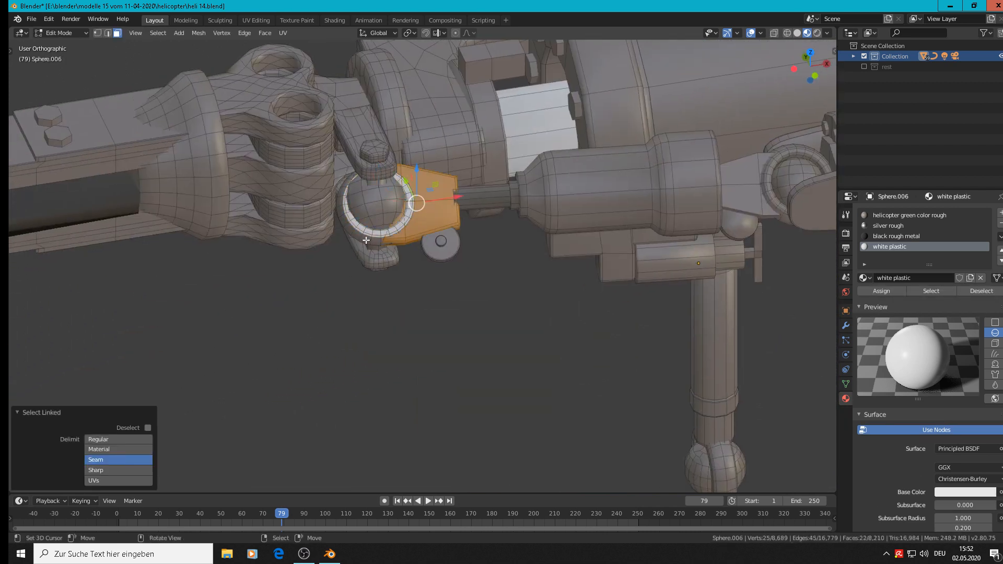
{"action": "key", "text": "l"}
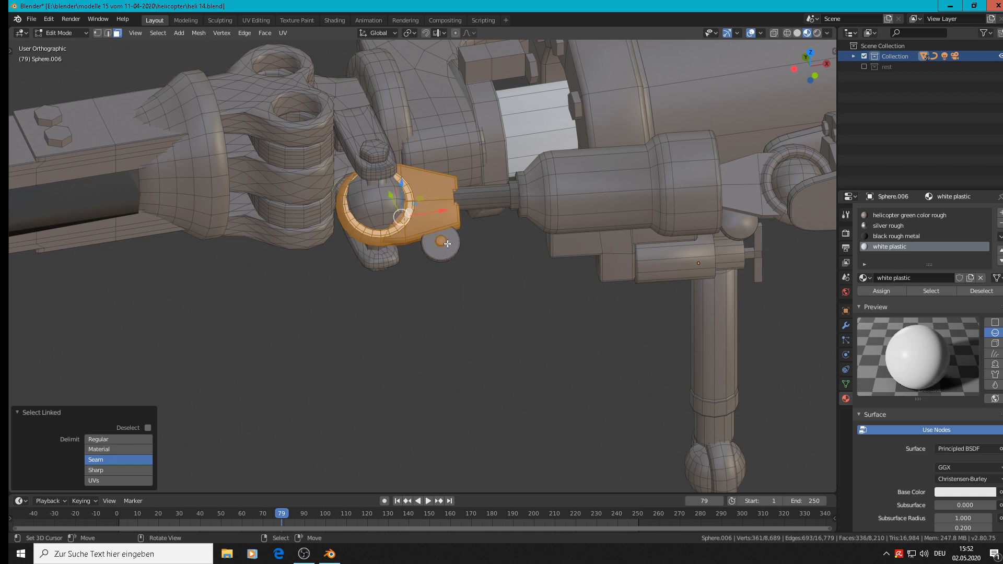
{"action": "key", "text": "l"}
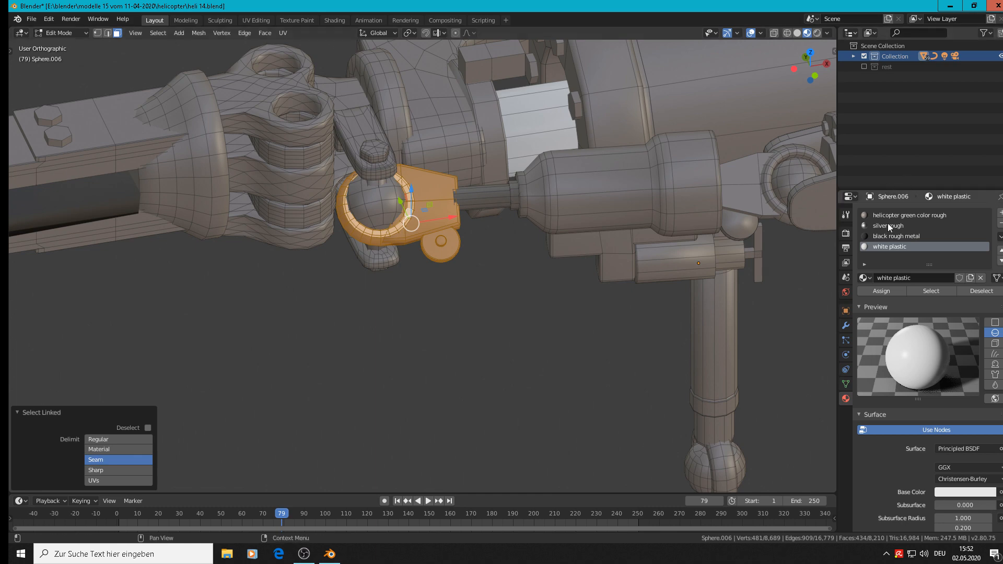
Step: Remove the white ring's face loops from the selection and assign "black rough metal" to the rest of the rod end
{"action": "scroll", "coordinate": [473, 258], "scroll_direction": "up", "scroll_amount": 5}
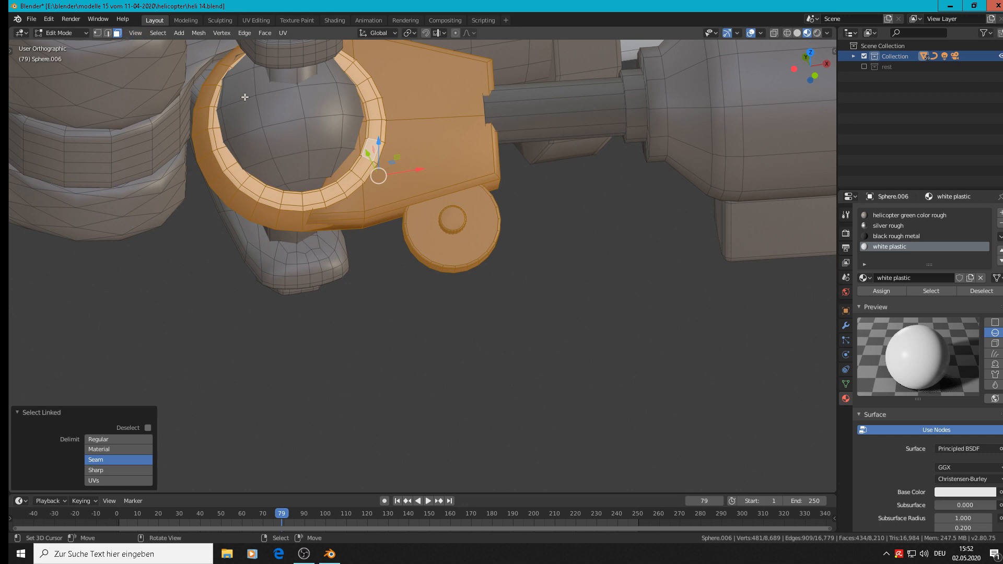
{"action": "left_click", "coordinate": [339, 189], "text": "alt+shift"}
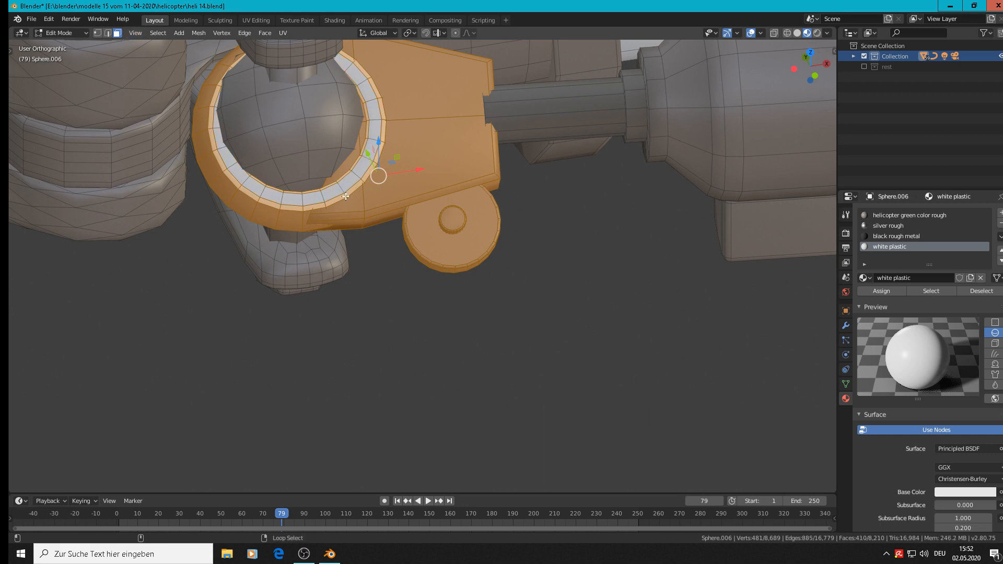
{"action": "left_click", "coordinate": [345, 193], "text": "alt+shift"}
{"action": "scroll", "coordinate": [340, 182], "scroll_direction": "up", "scroll_amount": 5}
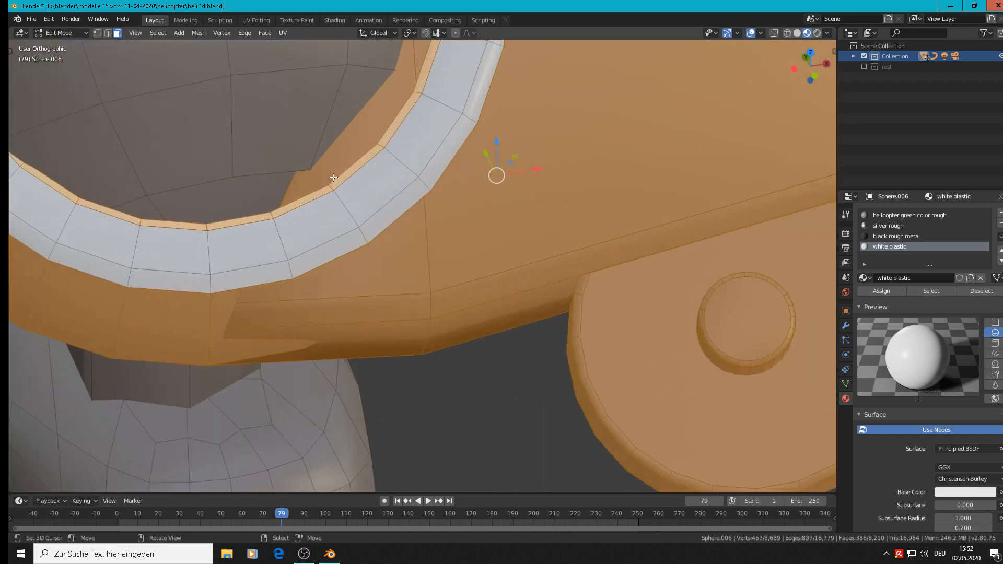
{"action": "left_click", "coordinate": [330, 186], "text": "alt+shift"}
{"action": "scroll", "coordinate": [334, 188], "scroll_direction": "down", "scroll_amount": 8}
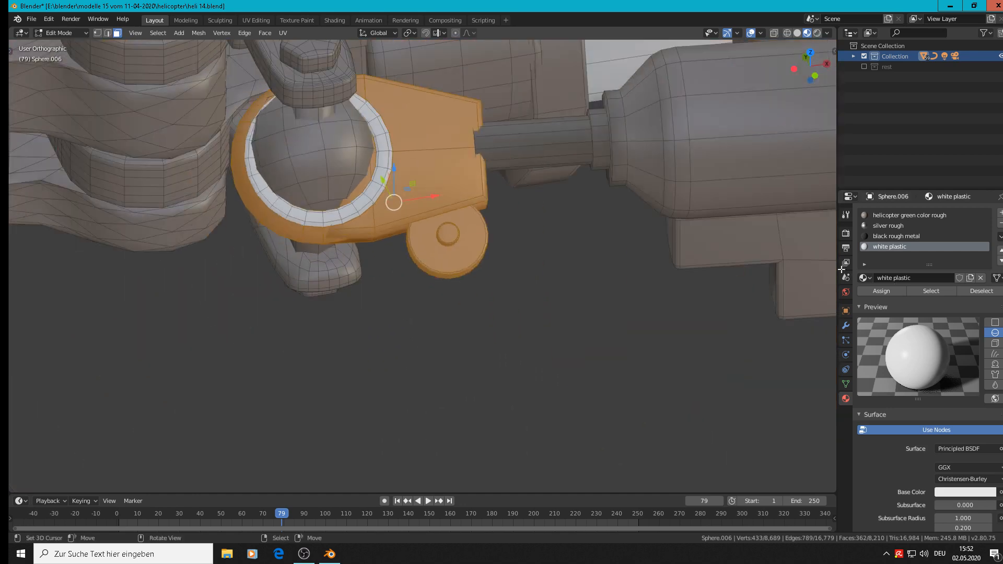
{"action": "left_click", "coordinate": [896, 235]}
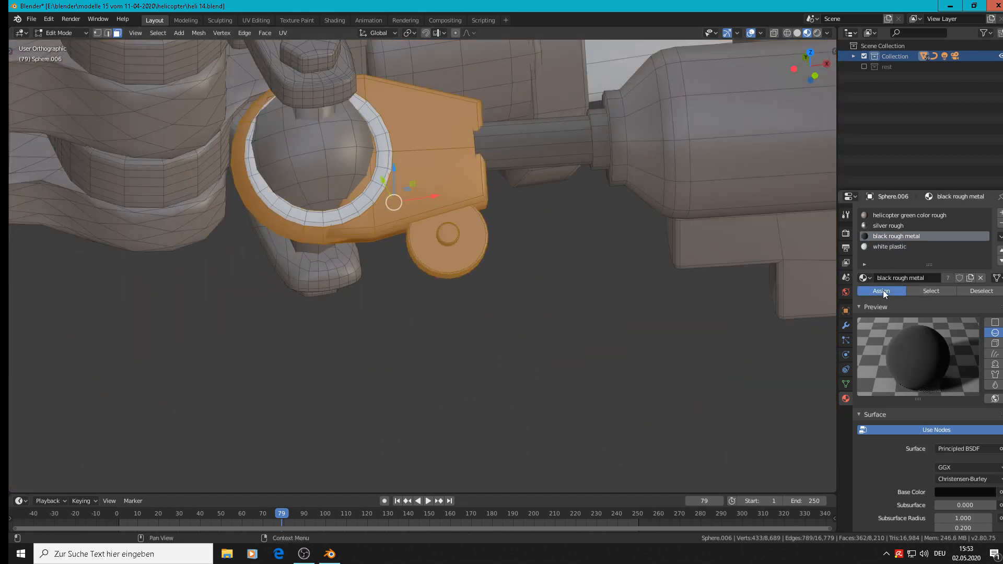
{"action": "left_click", "coordinate": [883, 290]}
Step: Assign the "silver rough" material to the thin rod between the black rod end and the damper cylinder, then clear the selection
{"action": "scroll", "coordinate": [745, 291], "scroll_direction": "down", "scroll_amount": 5}
{"action": "middle_click_drag", "start_coordinate": [683, 293], "coordinate": [366, 275], "text": "shift"}
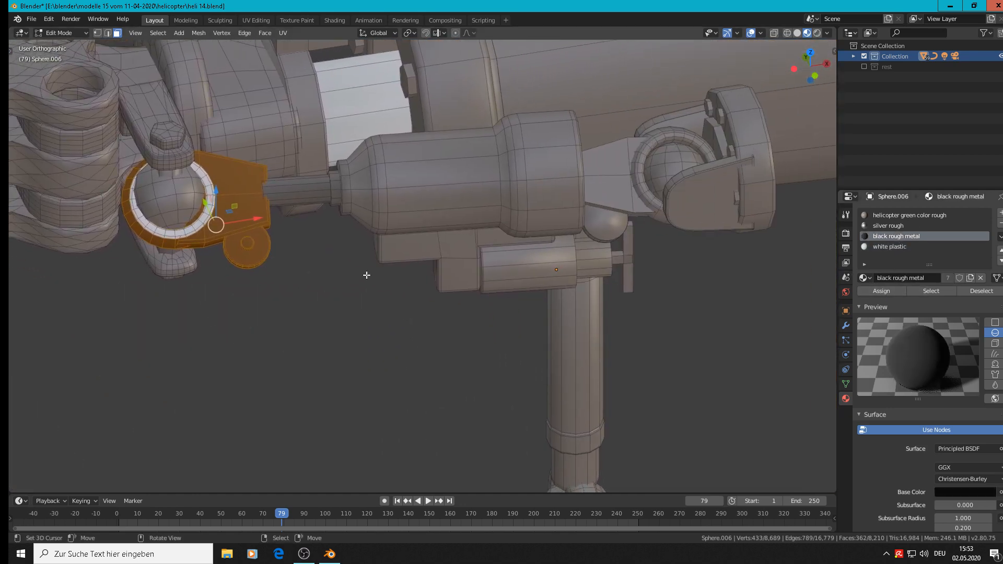
{"action": "scroll", "coordinate": [355, 272], "scroll_direction": "down", "scroll_amount": 2}
{"action": "scroll", "coordinate": [449, 235], "scroll_direction": "up", "scroll_amount": 4}
{"action": "scroll", "coordinate": [551, 203], "scroll_direction": "down", "scroll_amount": 2}
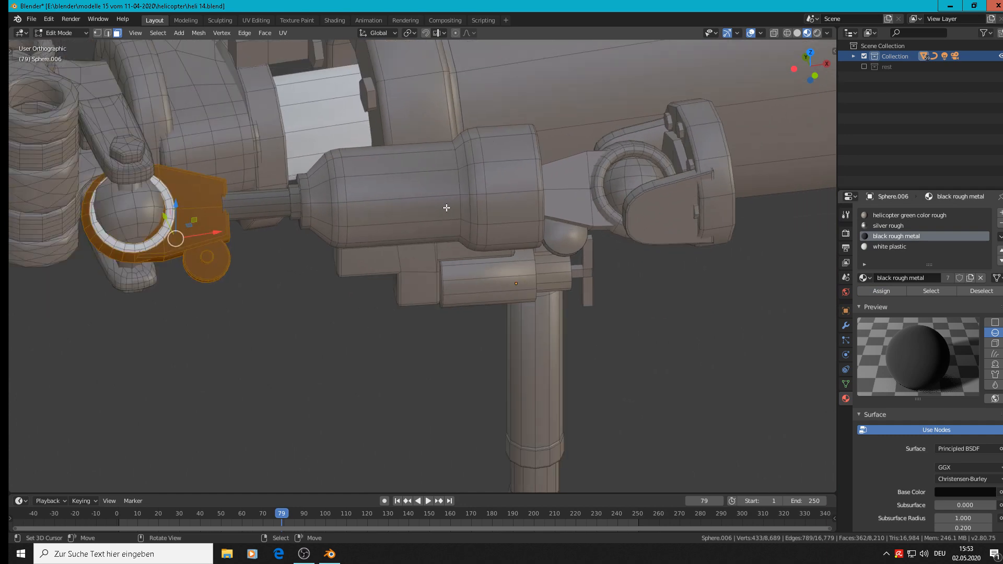
{"action": "left_click", "coordinate": [265, 205], "text": "alt"}
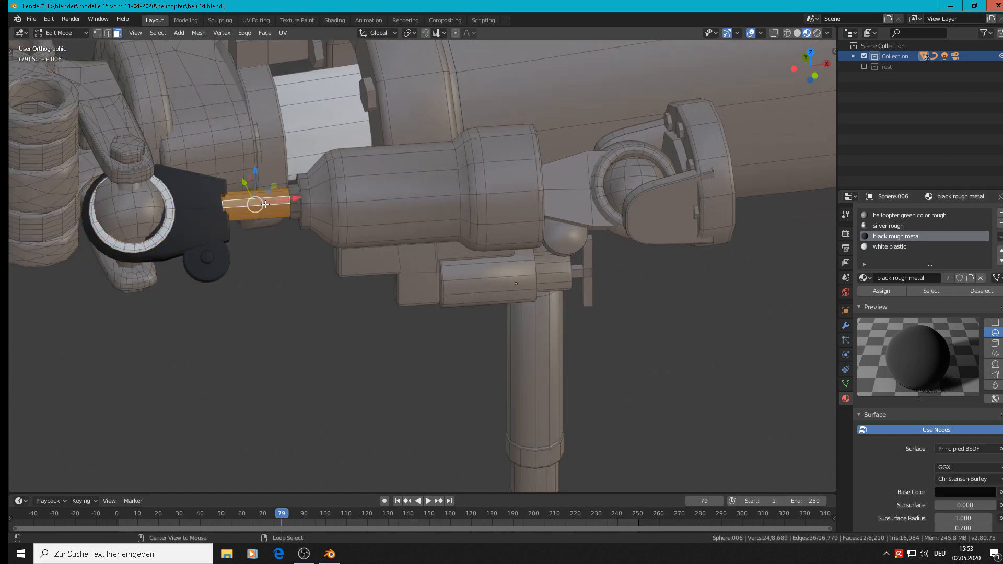
{"action": "left_click", "coordinate": [889, 226]}
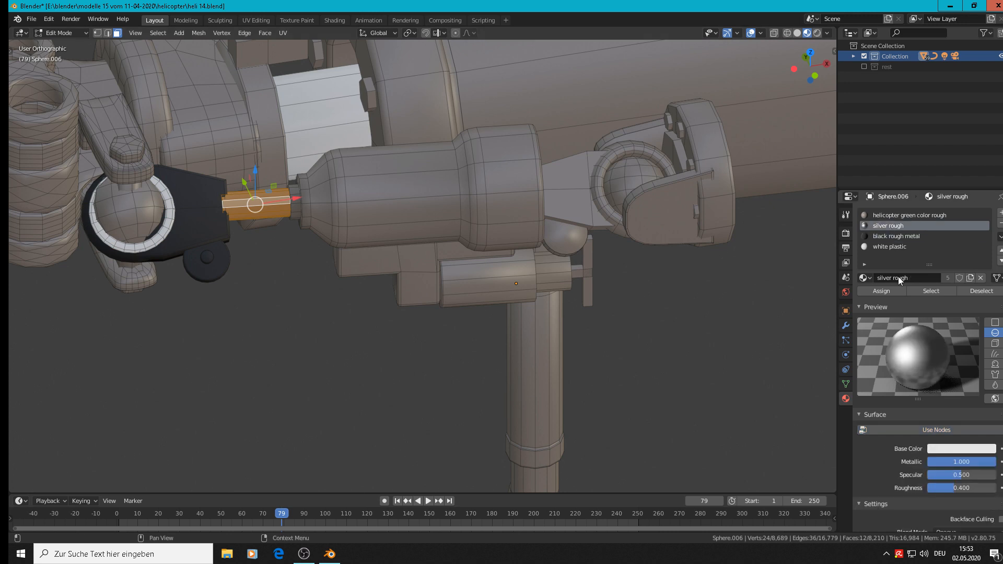
{"action": "left_click", "coordinate": [885, 292]}
{"action": "key", "text": "alt+a"}
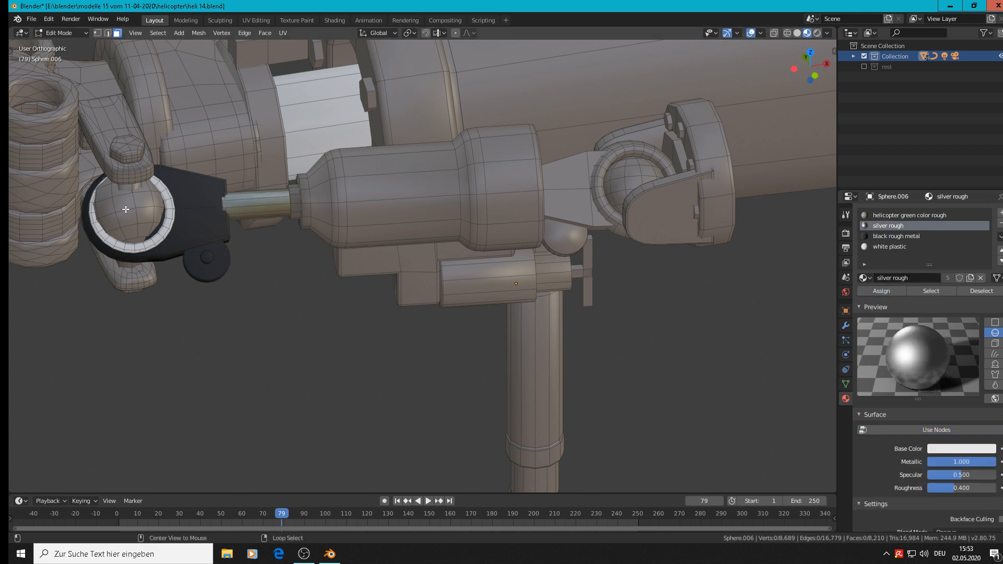
Step: Select the balls of both rod-end joints together with the bolt parts holding the outer joint in its fork
{"action": "key", "text": "l"}
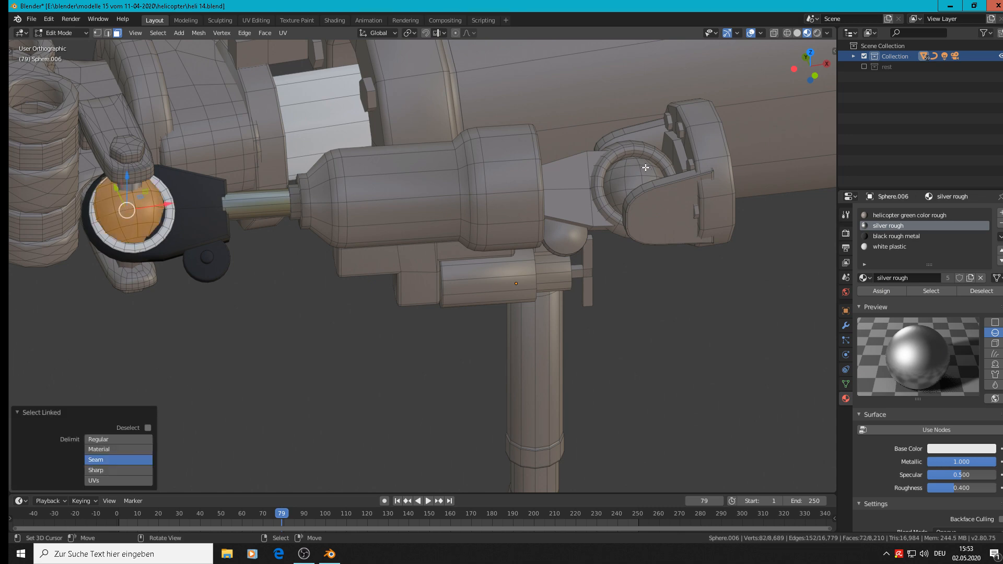
{"action": "key", "text": "l"}
{"action": "scroll", "coordinate": [680, 159], "scroll_direction": "up", "scroll_amount": 1}
{"action": "scroll", "coordinate": [663, 168], "scroll_direction": "down", "scroll_amount": 2}
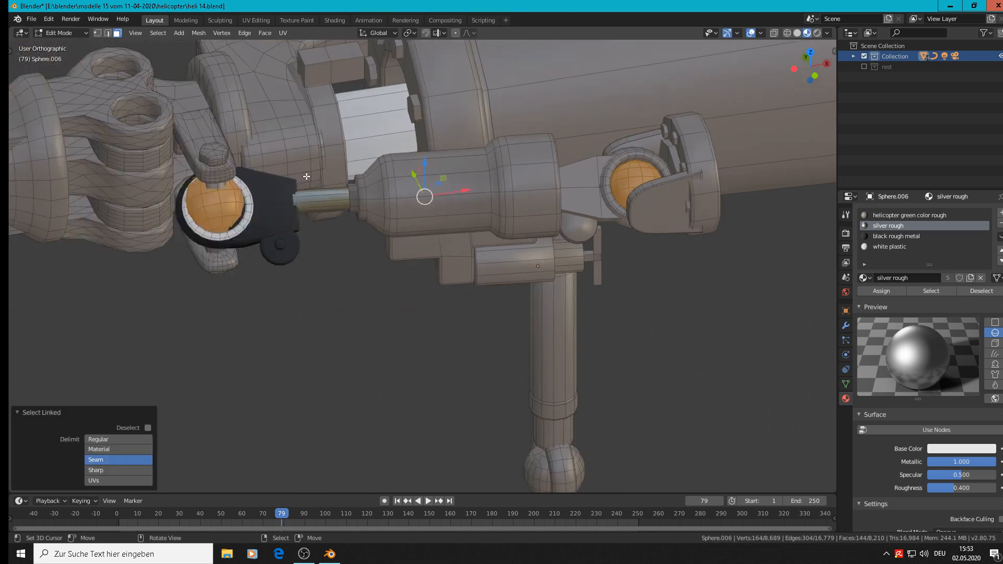
{"action": "scroll", "coordinate": [307, 177], "scroll_direction": "up", "scroll_amount": 1}
{"action": "middle_click_drag", "start_coordinate": [416, 192], "coordinate": [456, 179]}
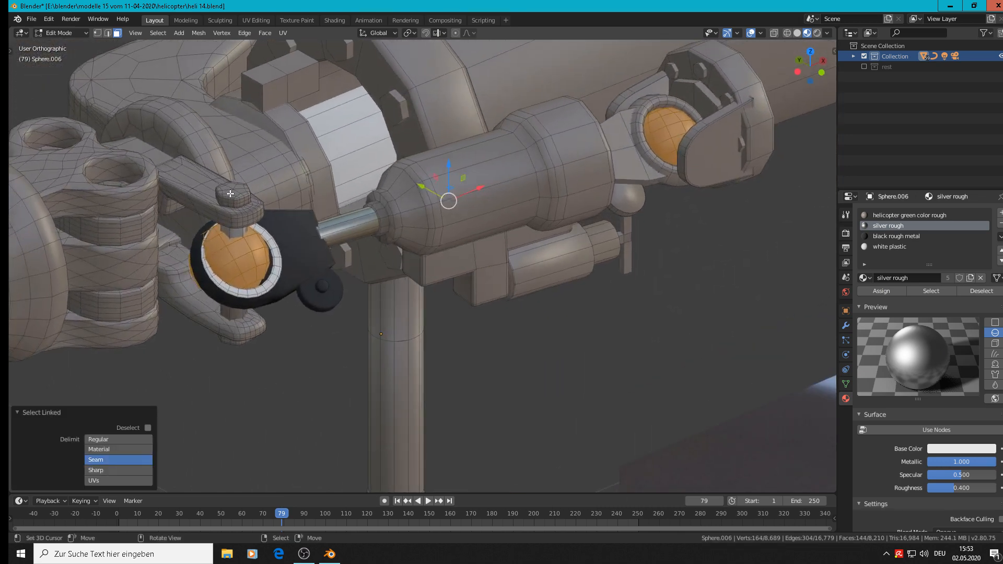
{"action": "key", "text": "l"}
{"action": "key", "text": "l"}
{"action": "scroll", "coordinate": [705, 138], "scroll_direction": "up", "scroll_amount": 2}
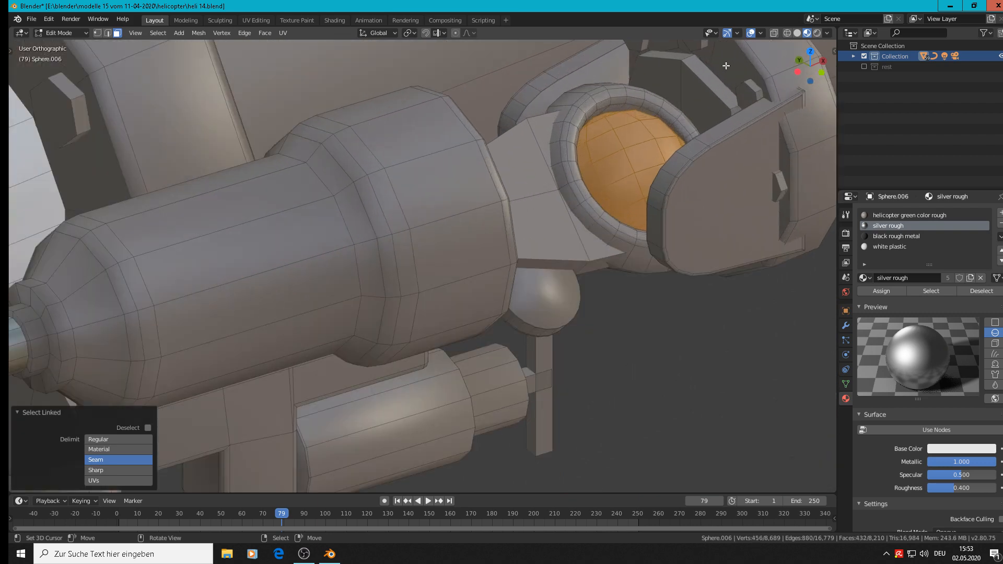
Step: Add the hexagonal bolts on the round mounting flange at the damper's inner end to the selection
{"action": "middle_click_drag", "start_coordinate": [682, 109], "coordinate": [601, 180], "text": "shift"}
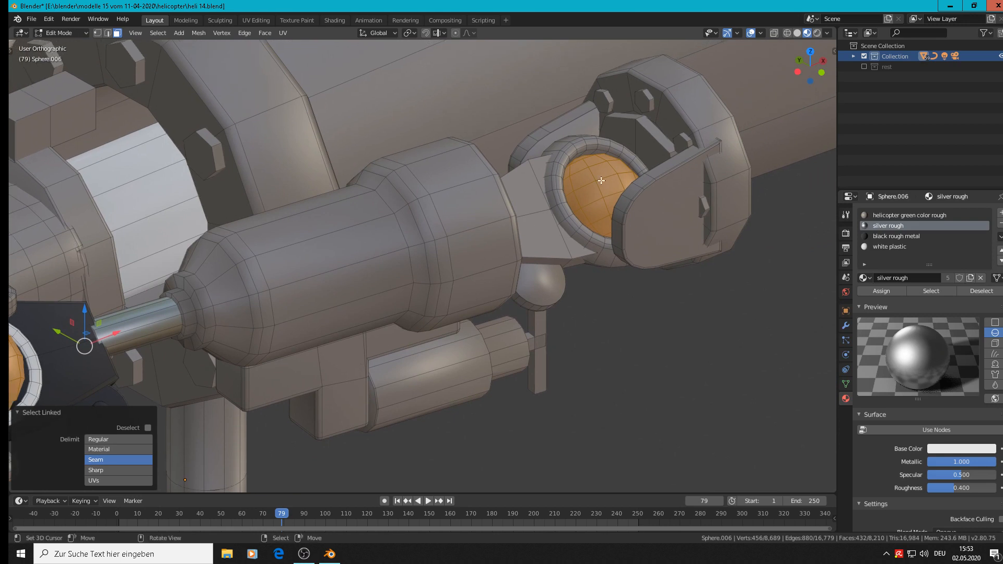
{"action": "key", "text": "l"}
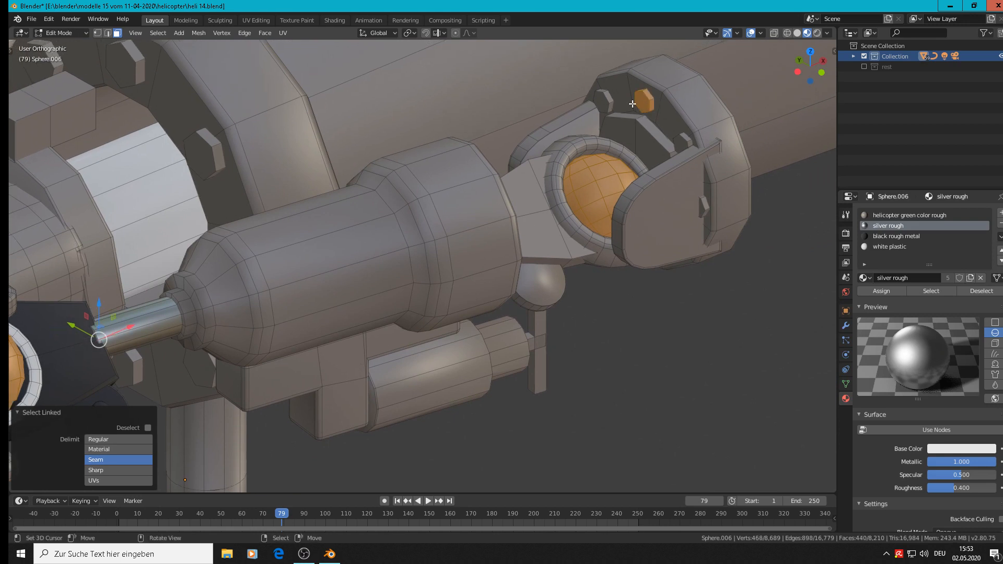
{"action": "key", "text": "l"}
{"action": "key", "text": "l"}
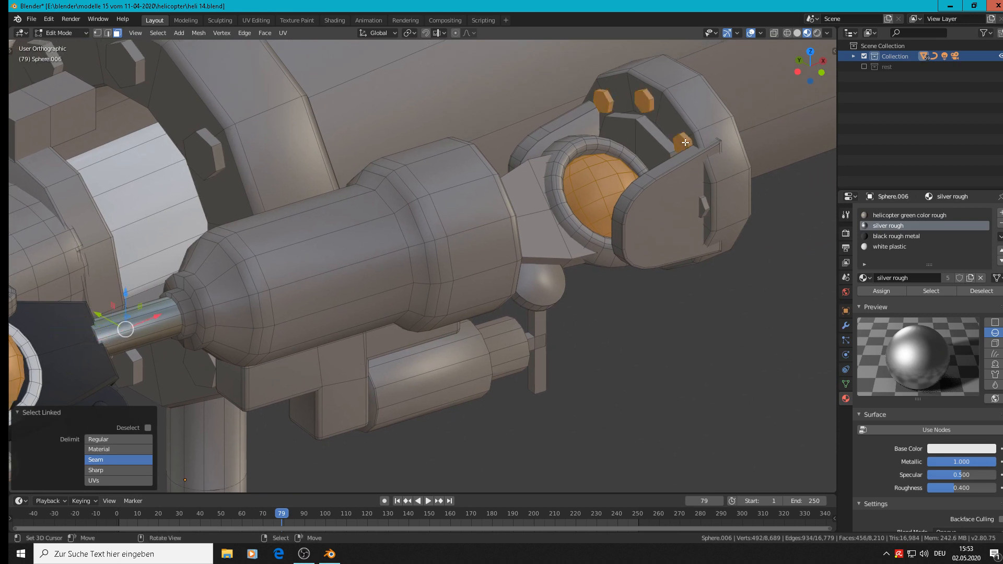
{"action": "key", "text": "l"}
{"action": "middle_click_drag", "start_coordinate": [702, 245], "coordinate": [708, 201]}
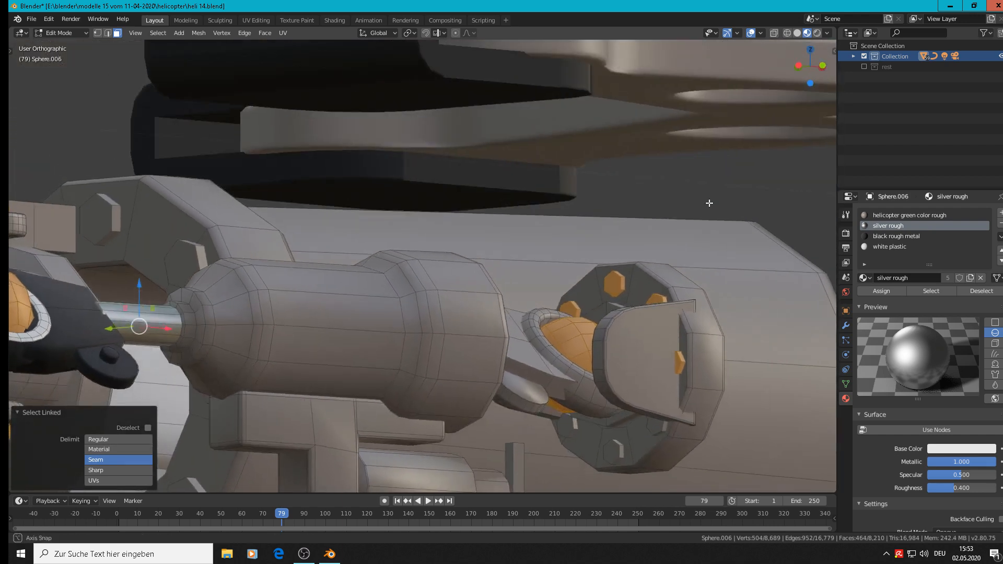
{"action": "key", "text": "l"}
{"action": "key", "text": "l"}
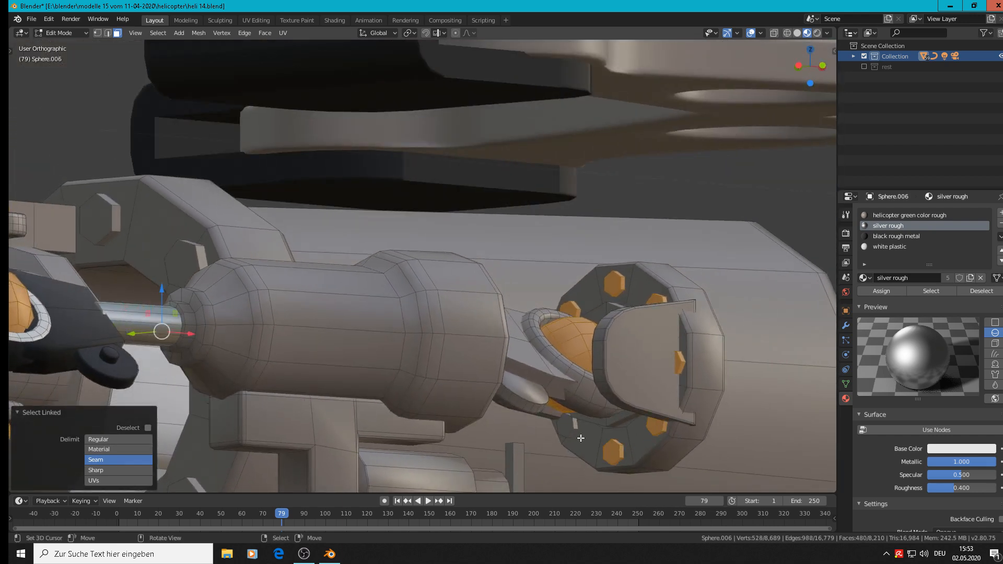
{"action": "key", "text": "l"}
{"action": "middle_click_drag", "start_coordinate": [572, 431], "coordinate": [568, 480]}
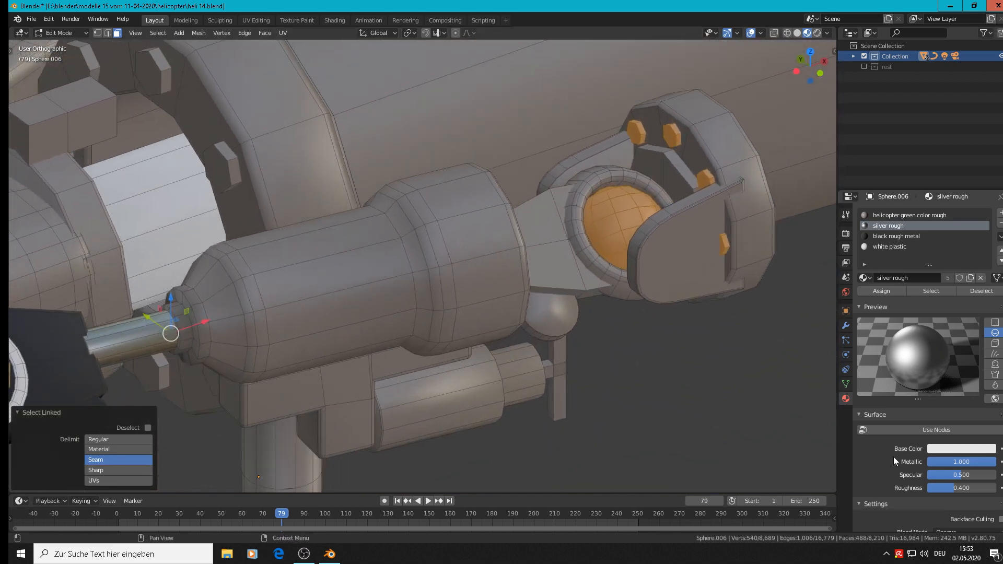
Step: Assign the "silver rough" material to the selected rod-end balls, fork bolt parts and mounting-flange bolts
{"action": "left_click", "coordinate": [875, 293]}
{"action": "scroll", "coordinate": [663, 337], "scroll_direction": "down", "scroll_amount": 4}
{"action": "scroll", "coordinate": [572, 337], "scroll_direction": "up", "scroll_amount": 3}
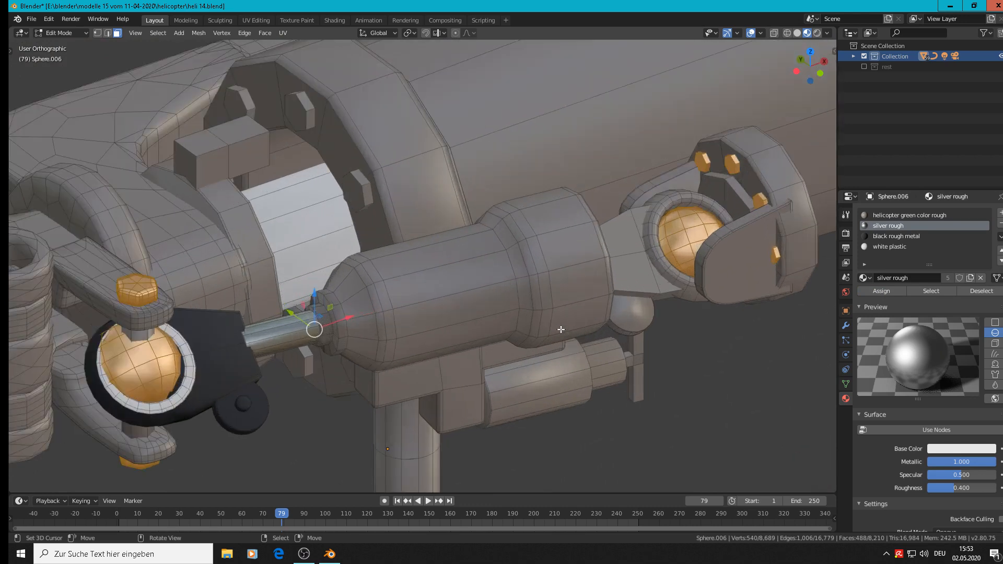
{"action": "middle_click_drag", "start_coordinate": [561, 330], "coordinate": [595, 236], "text": "shift"}
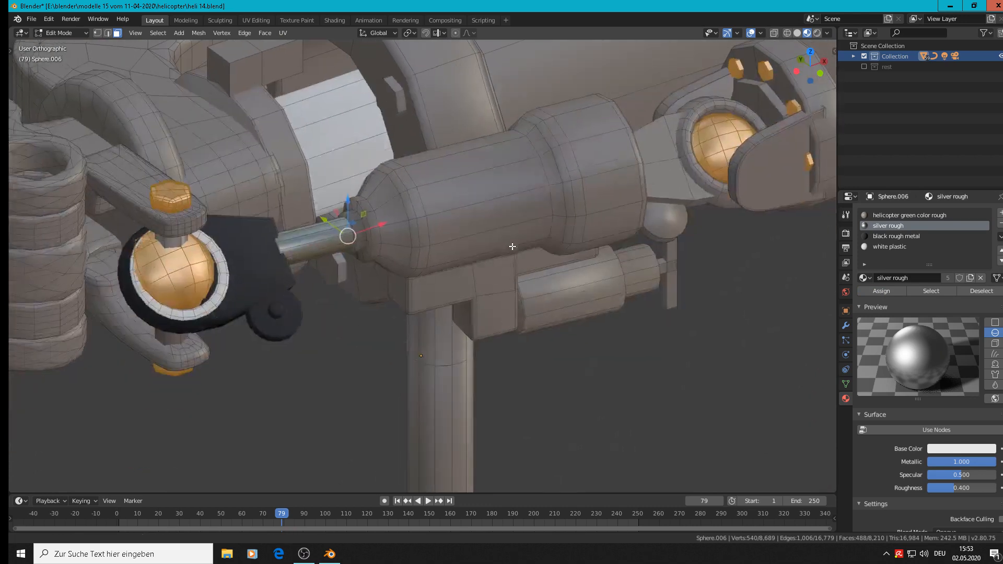
Step: Assign "black rough metal" to the entire damper cylinder, from its wide end to the thin silver rod, then clear the selection
{"action": "left_click", "coordinate": [621, 177], "text": "alt"}
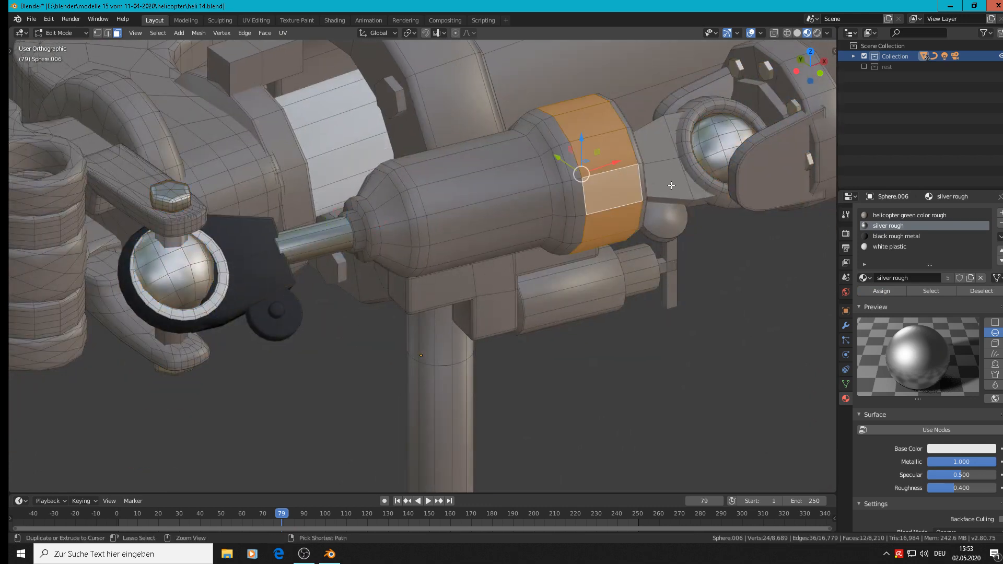
{"action": "key", "text": "ctrl+KP_Add"}
{"action": "key", "text": "ctrl+KP_Add"}
{"action": "key", "text": "ctrl+KP_Add"}
{"action": "key", "text": "ctrl+KP_Add"}
{"action": "key", "text": "ctrl+KP_Add"}
{"action": "key", "text": "ctrl+KP_Add"}
{"action": "key", "text": "ctrl+KP_Add"}
{"action": "key", "text": "ctrl+KP_Add"}
{"action": "key", "text": "ctrl+KP_Add"}
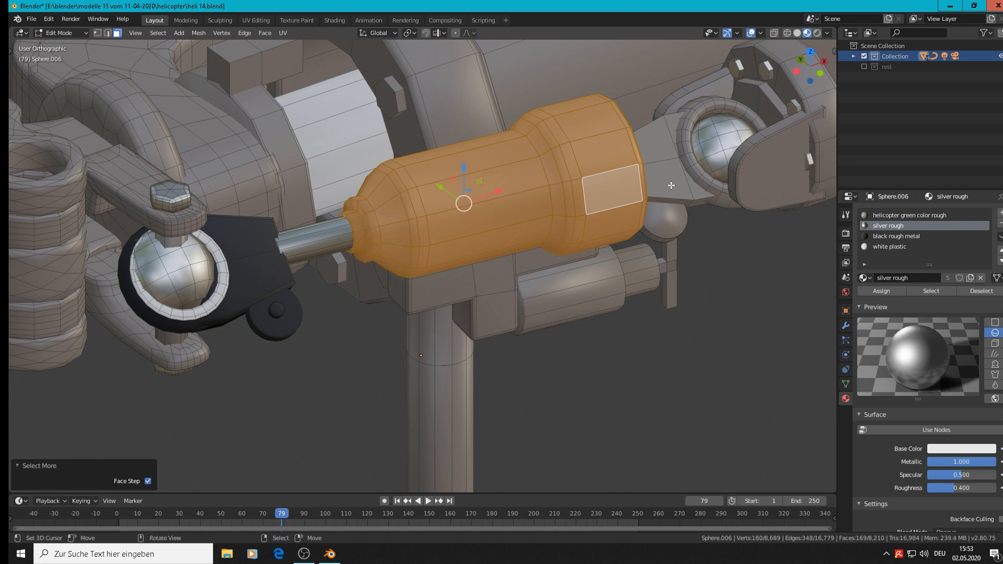
{"action": "left_click", "coordinate": [876, 237]}
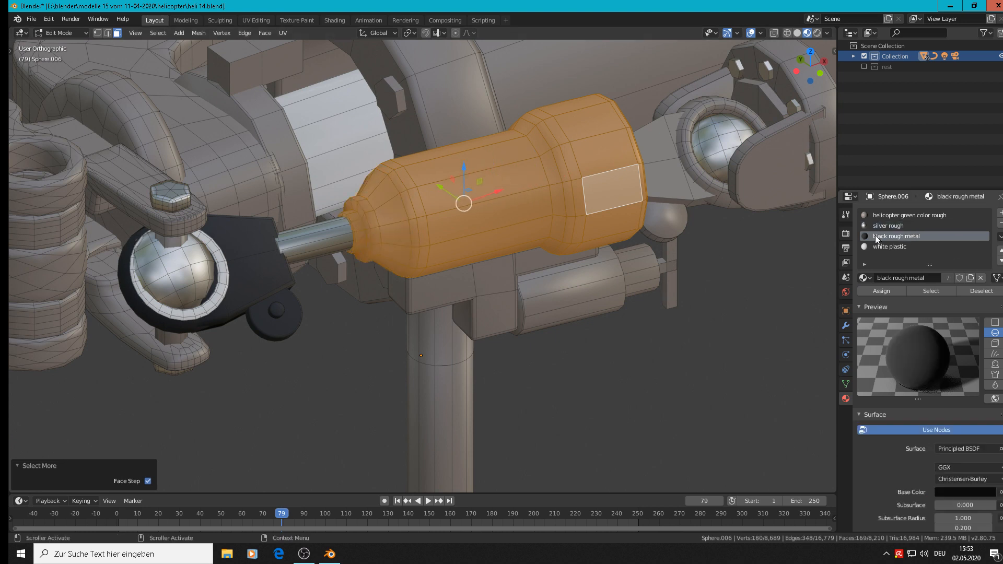
{"action": "left_click", "coordinate": [882, 291]}
{"action": "middle_click_drag", "start_coordinate": [682, 239], "coordinate": [450, 201], "text": "shift"}
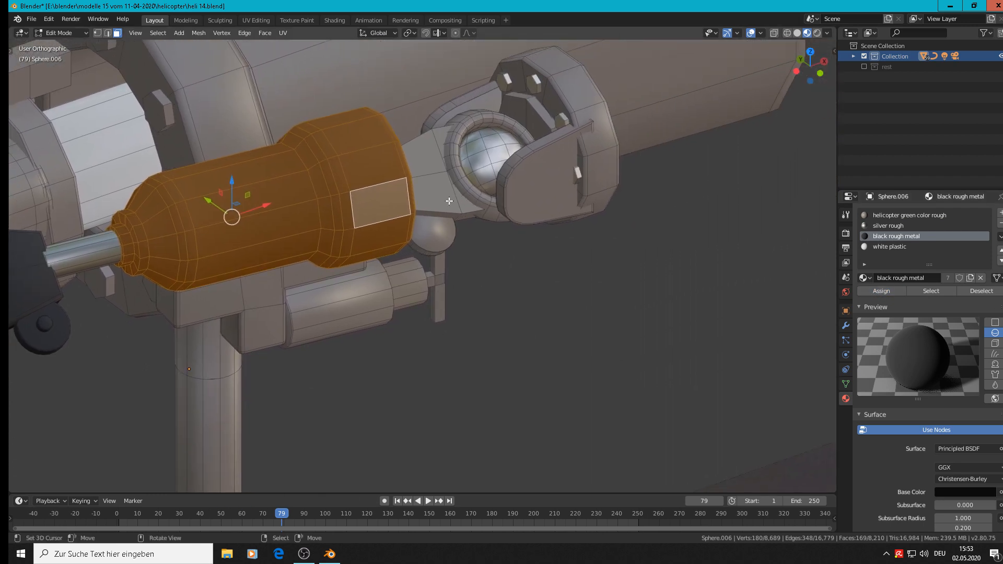
{"action": "key", "text": "alt+a"}
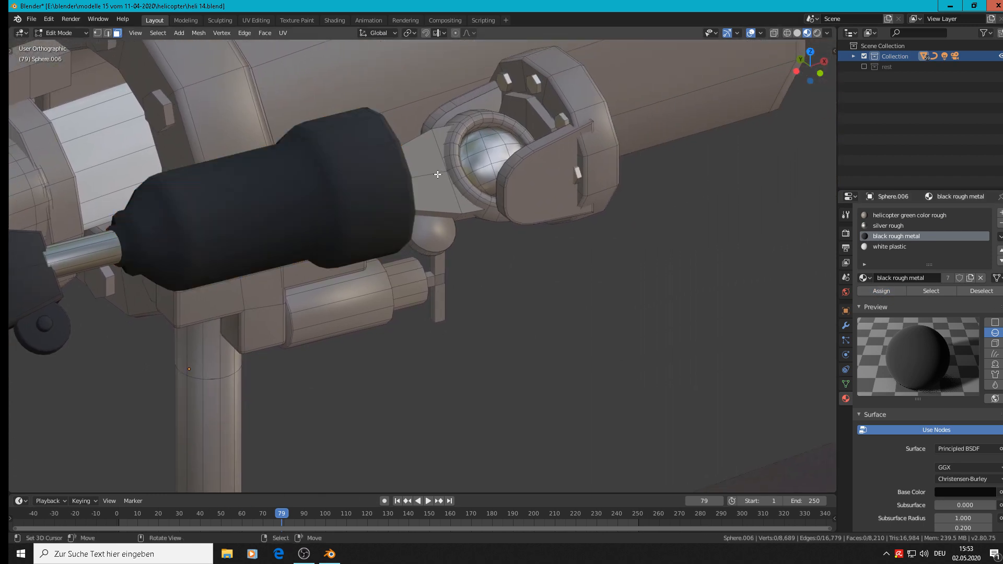
Step: Assign "black rough metal" to the rod end at the cylinder's wide end and to the mounting flange with its fork plates
{"action": "key", "text": "l"}
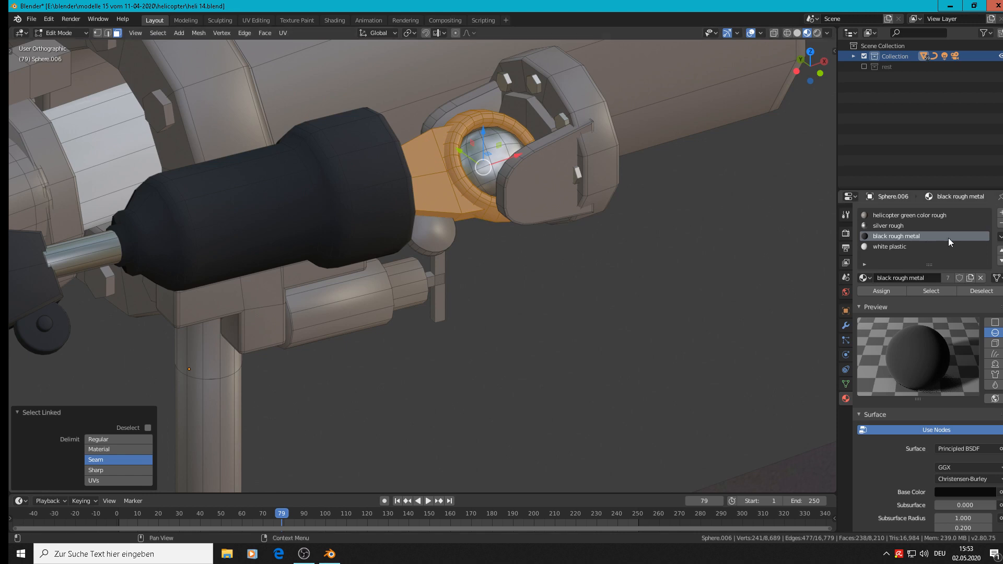
{"action": "left_click", "coordinate": [883, 290]}
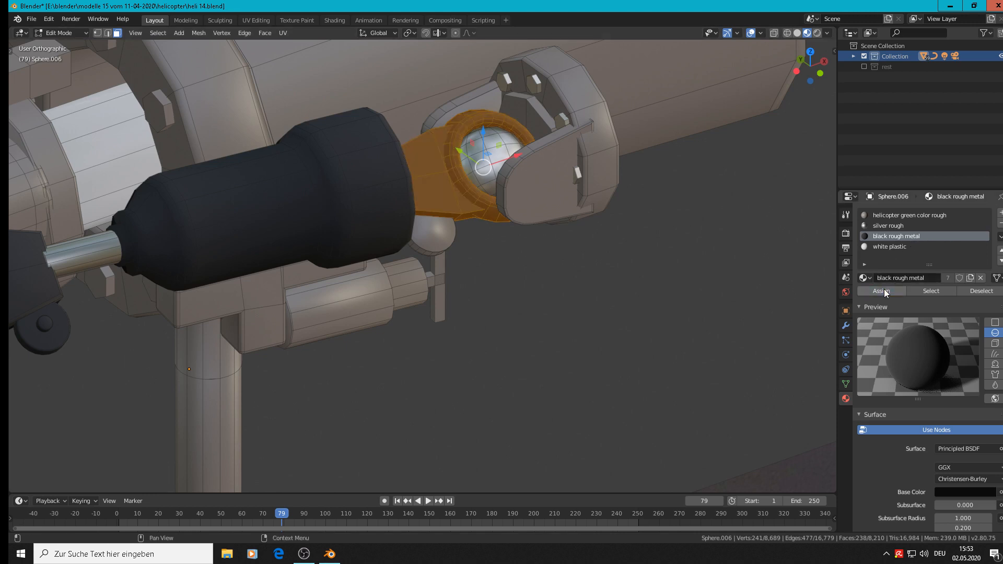
{"action": "key", "text": "l"}
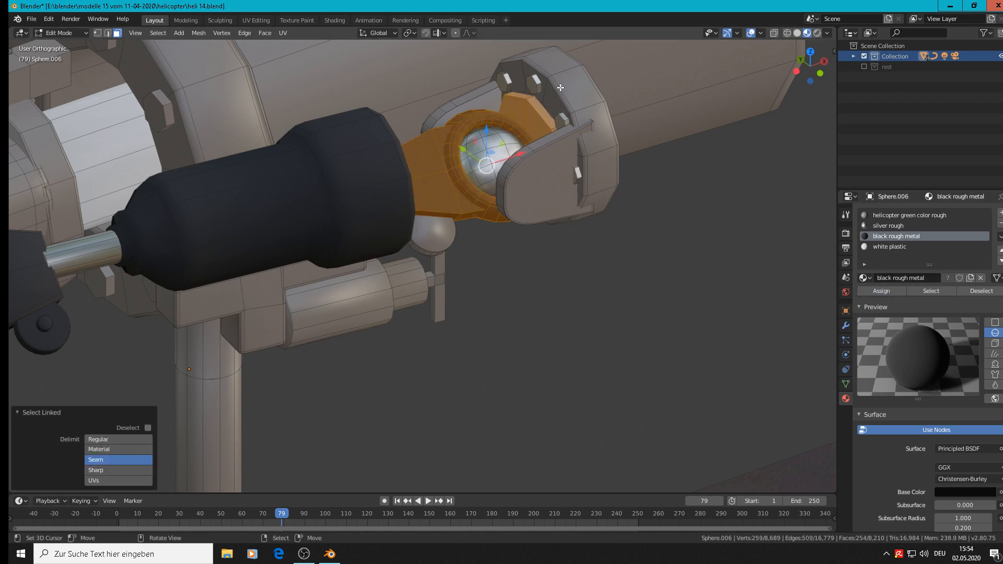
{"action": "key", "text": "l"}
{"action": "key", "text": "l"}
{"action": "key", "text": "l"}
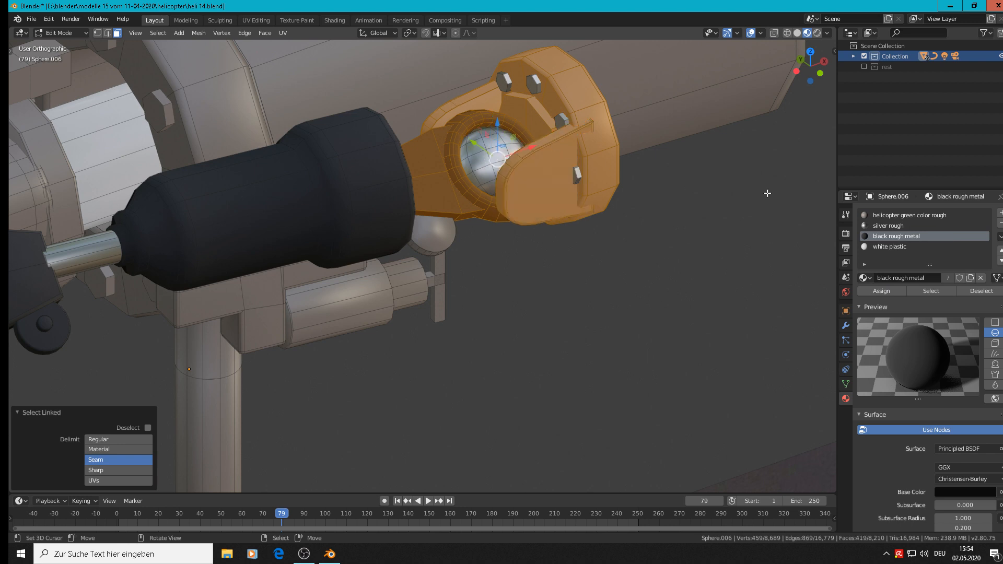
{"action": "left_click", "coordinate": [880, 289]}
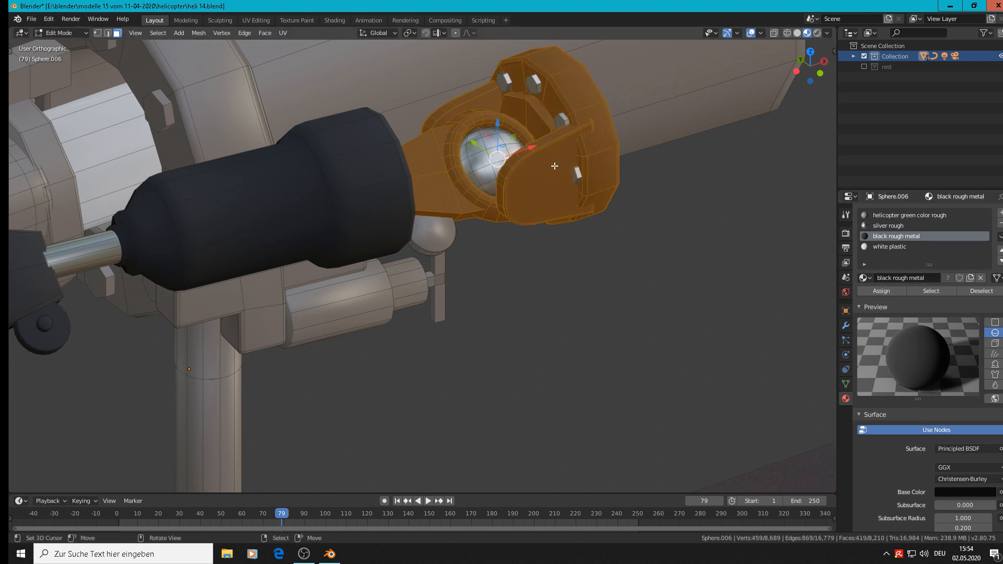
Step: Assign "black rough metal" to the small sphere beneath the flange-side rod end as well, then leave Edit Mode
{"action": "scroll", "coordinate": [554, 166], "scroll_direction": "down", "scroll_amount": 2}
{"action": "key", "text": "l"}
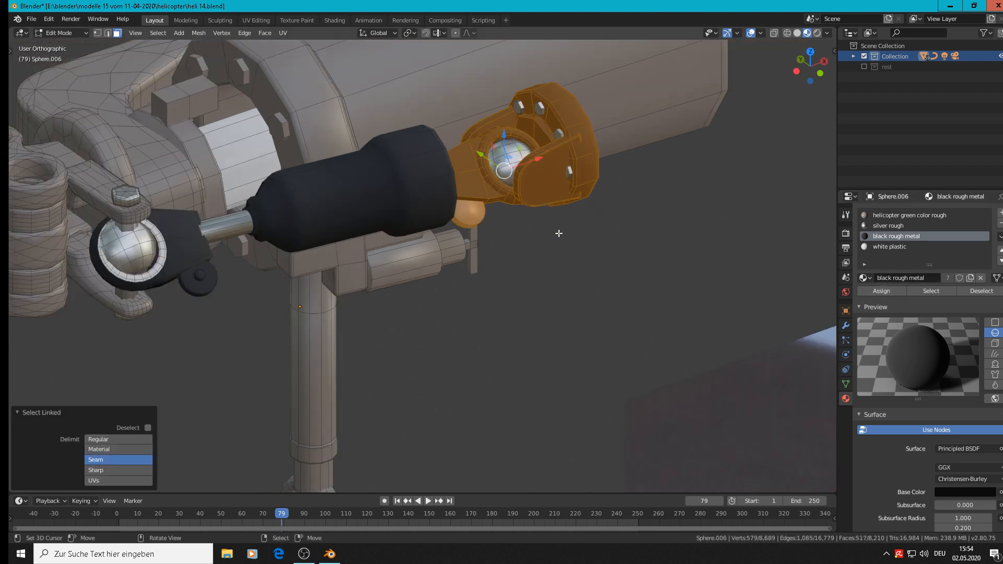
{"action": "left_click", "coordinate": [882, 294]}
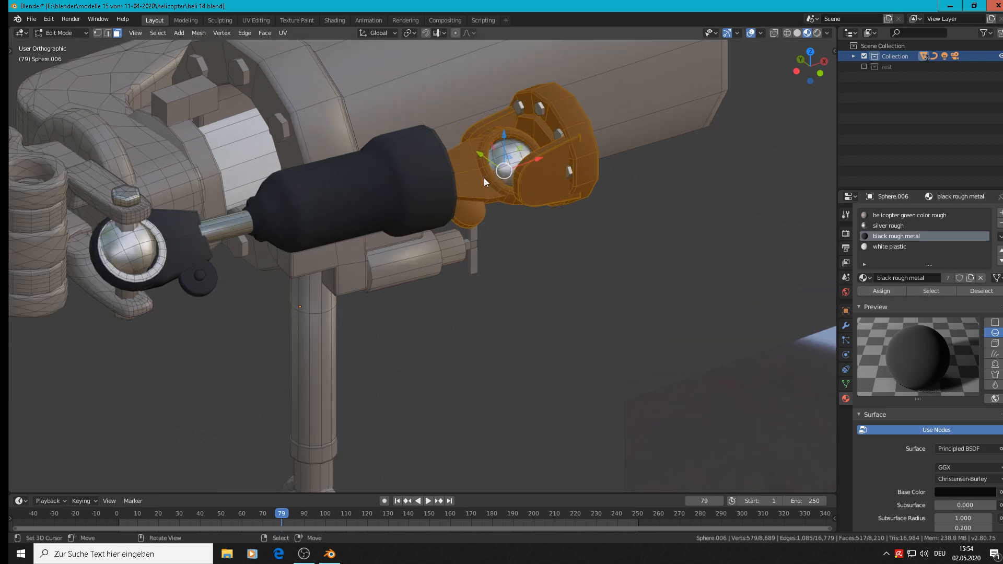
{"action": "key", "text": "Tab"}
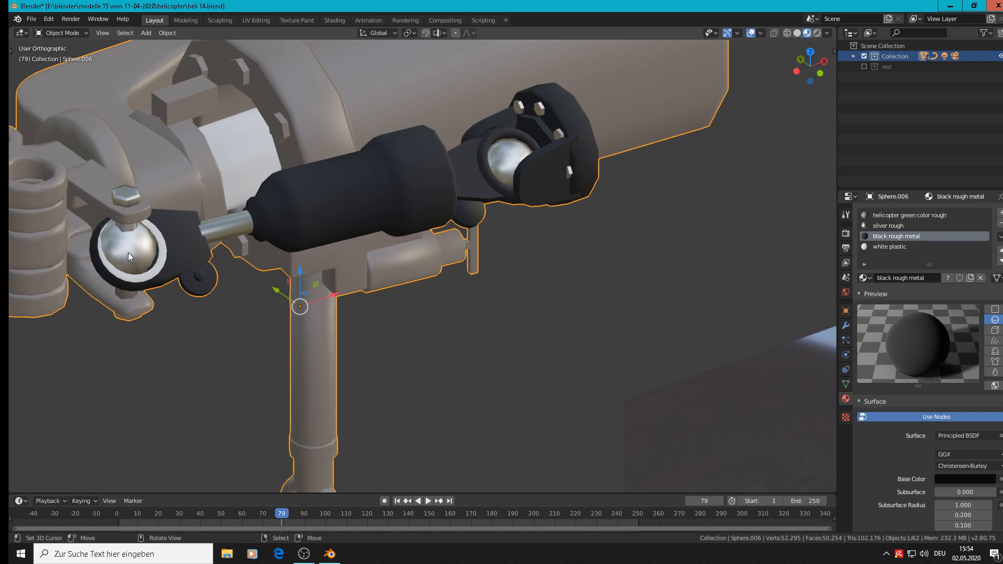
Step: In Edit Mode, try to select the ring's face loop around the ball of the flange-side joint
{"action": "scroll", "coordinate": [486, 157], "scroll_direction": "up", "scroll_amount": 5}
{"action": "key", "text": "Tab"}
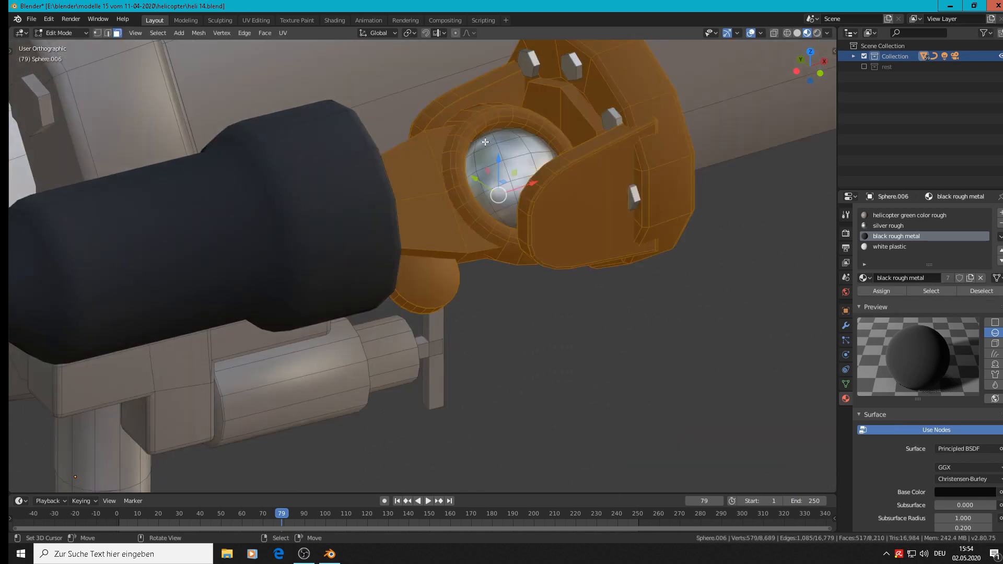
{"action": "left_click", "coordinate": [462, 155], "text": "alt"}
{"action": "scroll", "coordinate": [496, 120], "scroll_direction": "up", "scroll_amount": 4}
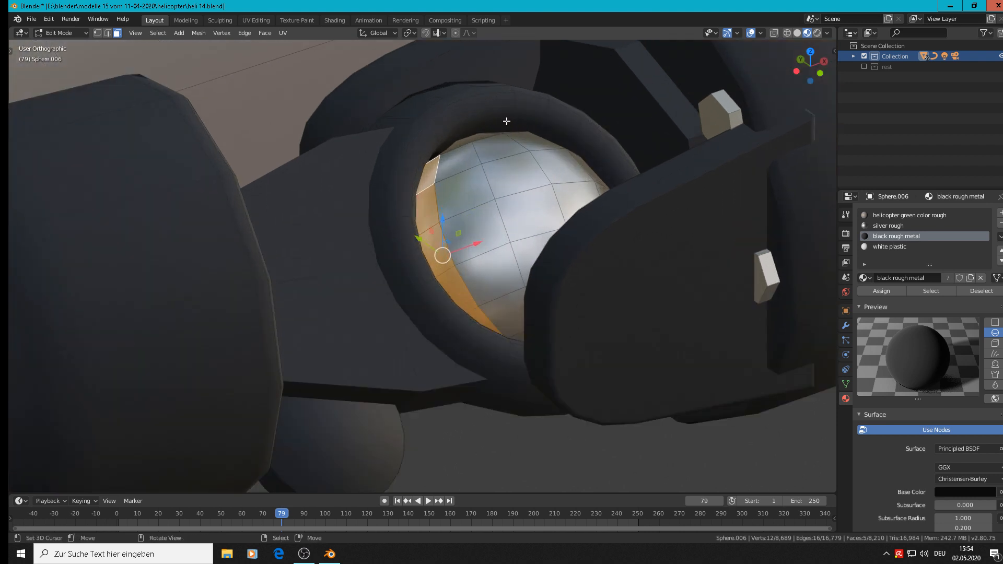
Step: Assign the white plastic material to the inner face loops of the black ring around the silver ball joint
{"action": "left_click", "coordinate": [489, 117], "text": "alt"}
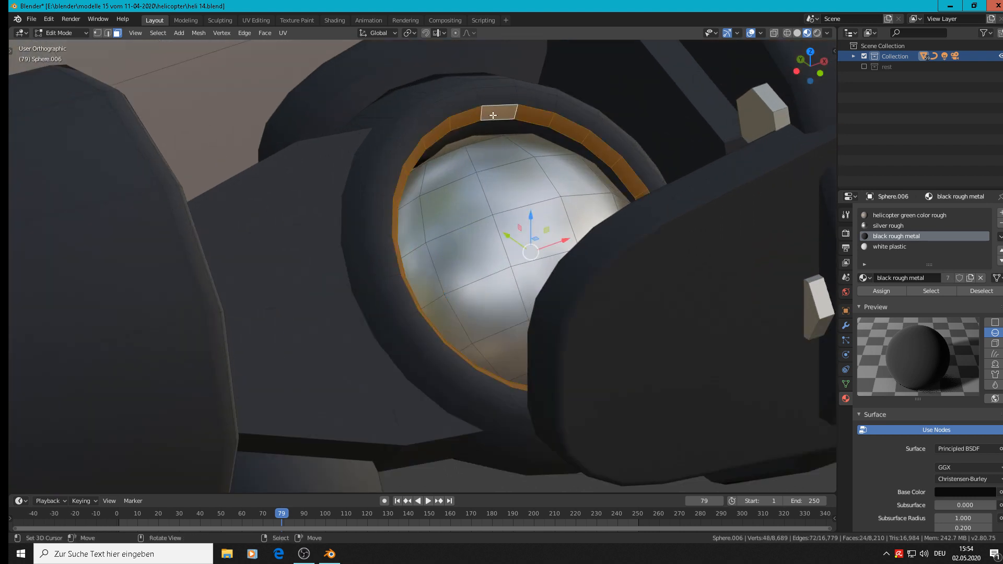
{"action": "key", "text": "ctrl+KP_Add"}
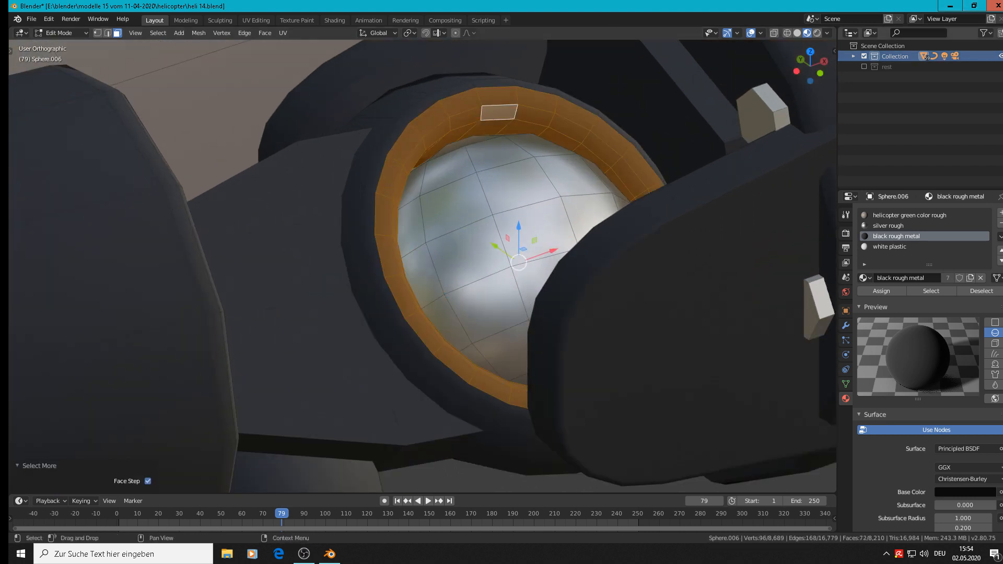
{"action": "left_click", "coordinate": [894, 245]}
{"action": "left_click", "coordinate": [880, 292]}
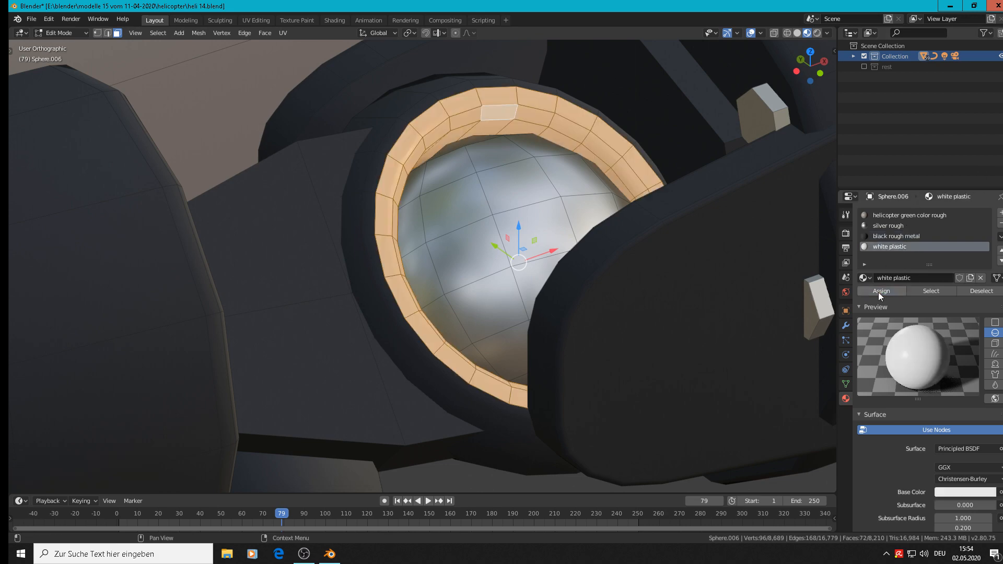
{"action": "key", "text": "Tab"}
Step: Examine the rotor head reference photo and compare its part colours with the modelled blade arm
{"action": "scroll", "coordinate": [583, 216], "scroll_direction": "down", "scroll_amount": 4}
{"action": "scroll", "coordinate": [583, 215], "scroll_direction": "up", "scroll_amount": 2}
{"action": "scroll", "coordinate": [583, 215], "scroll_direction": "down", "scroll_amount": 6}
{"action": "middle_click_drag", "start_coordinate": [594, 232], "coordinate": [716, 201]}
{"action": "scroll", "coordinate": [552, 265], "scroll_direction": "down", "scroll_amount": 3}
{"action": "scroll", "coordinate": [715, 201], "scroll_direction": "down", "scroll_amount": 3}
{"action": "middle_click_drag", "start_coordinate": [757, 227], "coordinate": [698, 223]}
{"action": "scroll", "coordinate": [698, 224], "scroll_direction": "up", "scroll_amount": 3}
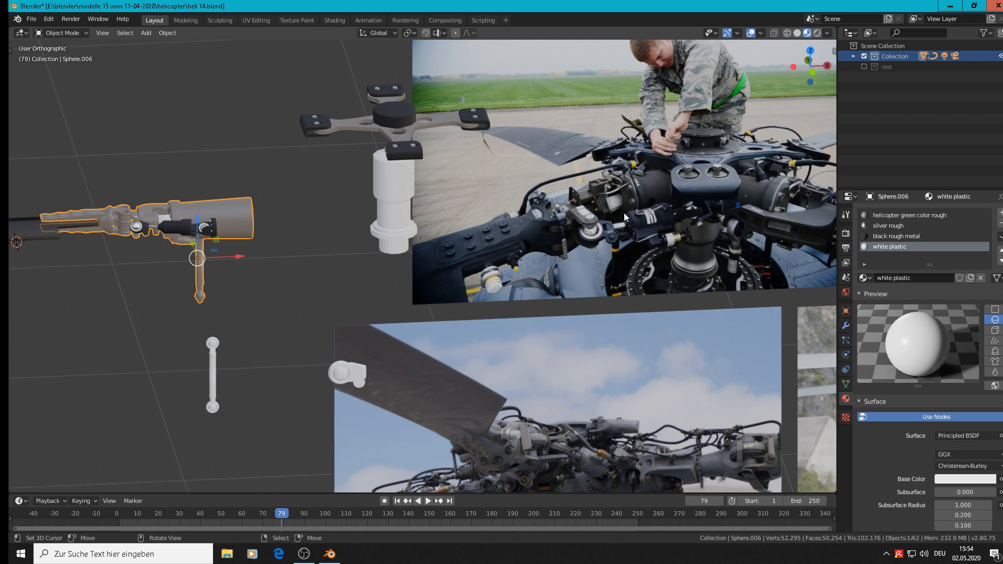
{"action": "scroll", "coordinate": [604, 219], "scroll_direction": "up", "scroll_amount": 4}
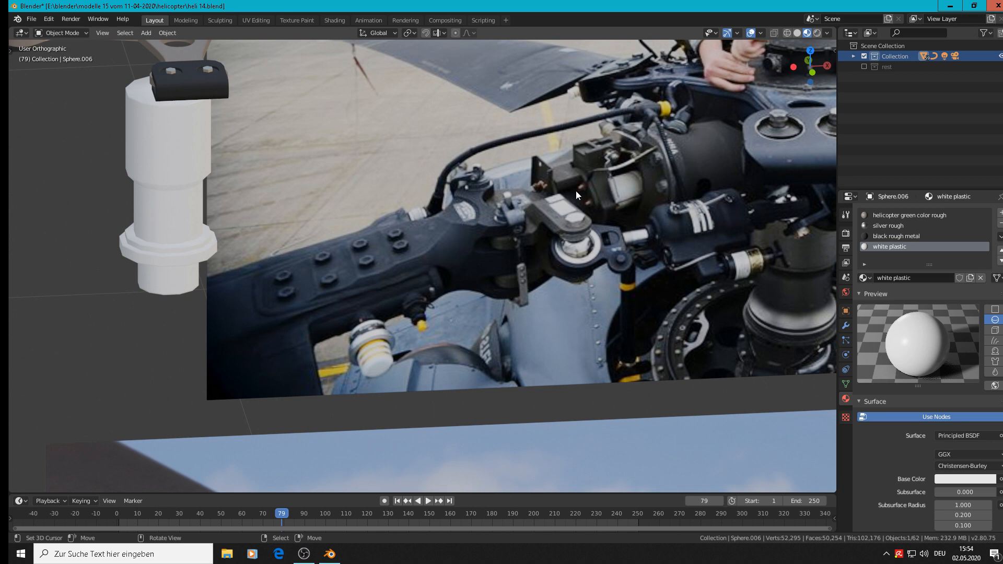
{"action": "scroll", "coordinate": [569, 193], "scroll_direction": "down", "scroll_amount": 5}
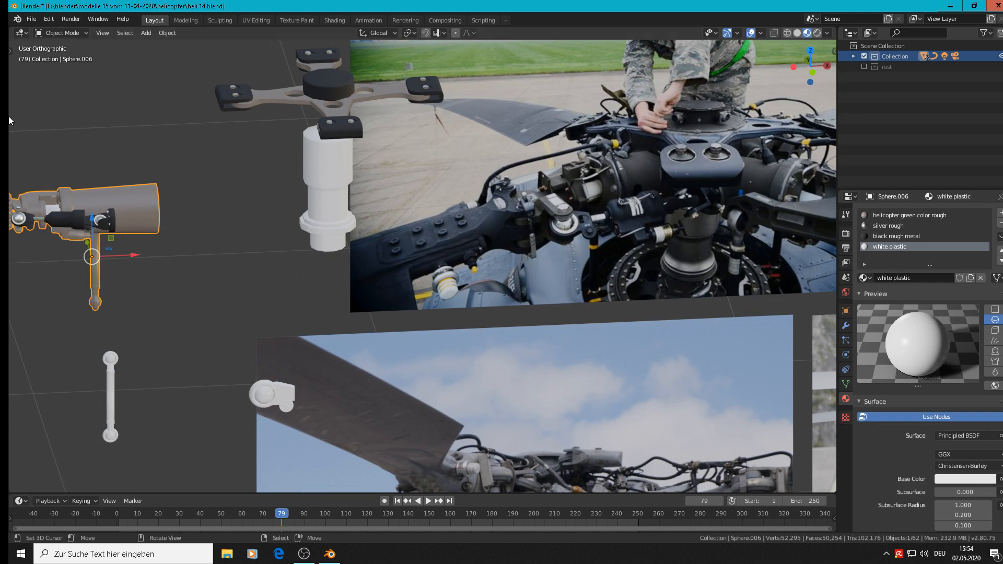
Step: Enable X-ray and assign the black rough metal material to the whole vertical rod below the arm, selecting linked faces up to the seams
{"action": "middle_click_drag", "start_coordinate": [189, 300], "coordinate": [314, 266], "text": "shift"}
{"action": "scroll", "coordinate": [321, 266], "scroll_direction": "up", "scroll_amount": 10}
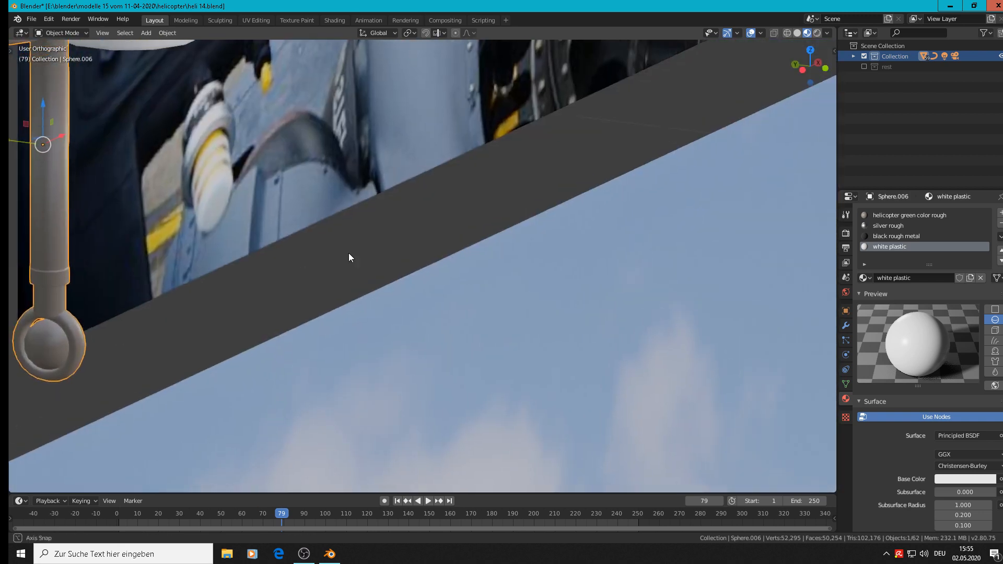
{"action": "middle_click_drag", "start_coordinate": [349, 252], "coordinate": [342, 251]}
{"action": "scroll", "coordinate": [144, 188], "scroll_direction": "down", "scroll_amount": 3}
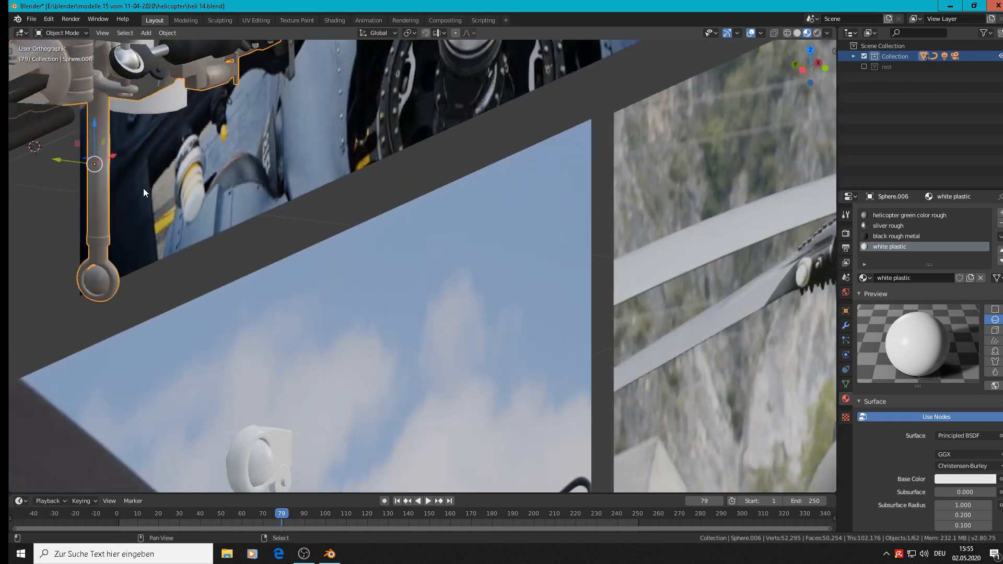
{"action": "middle_click_drag", "start_coordinate": [143, 188], "coordinate": [171, 213], "text": "shift"}
{"action": "middle_click_drag", "start_coordinate": [289, 268], "coordinate": [698, 310]}
{"action": "scroll", "coordinate": [504, 232], "scroll_direction": "up", "scroll_amount": 4}
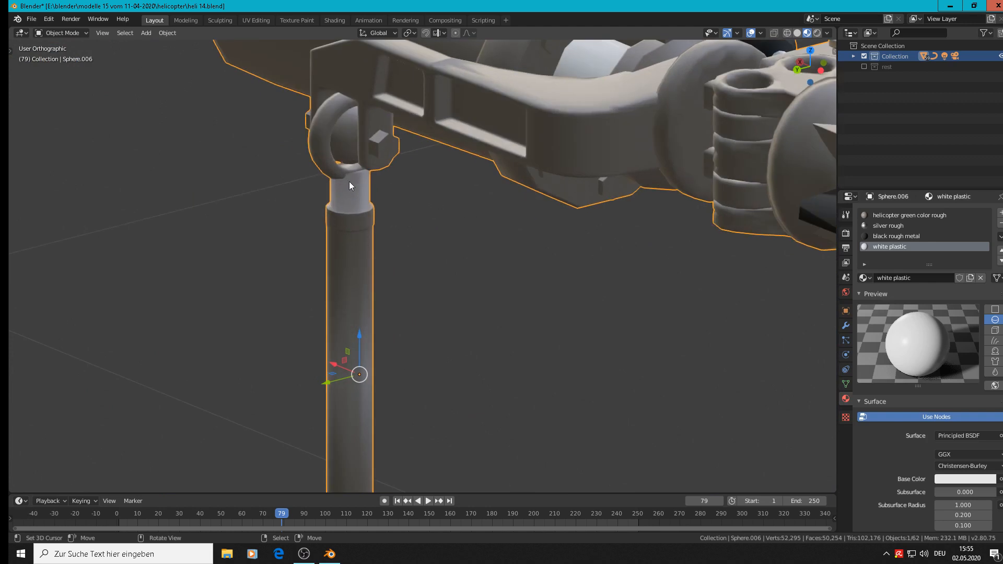
{"action": "key", "text": "Tab"}
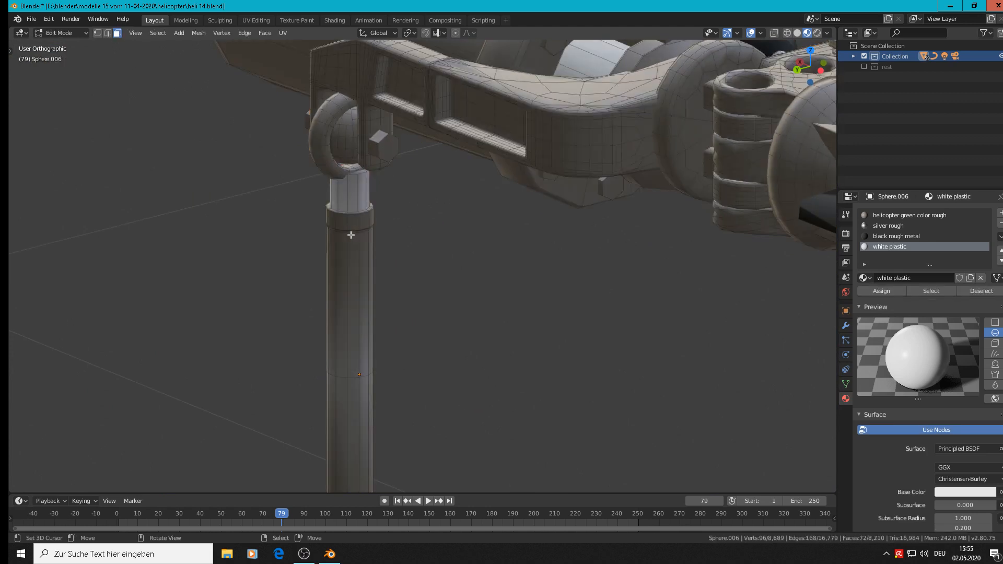
{"action": "left_click", "coordinate": [344, 354]}
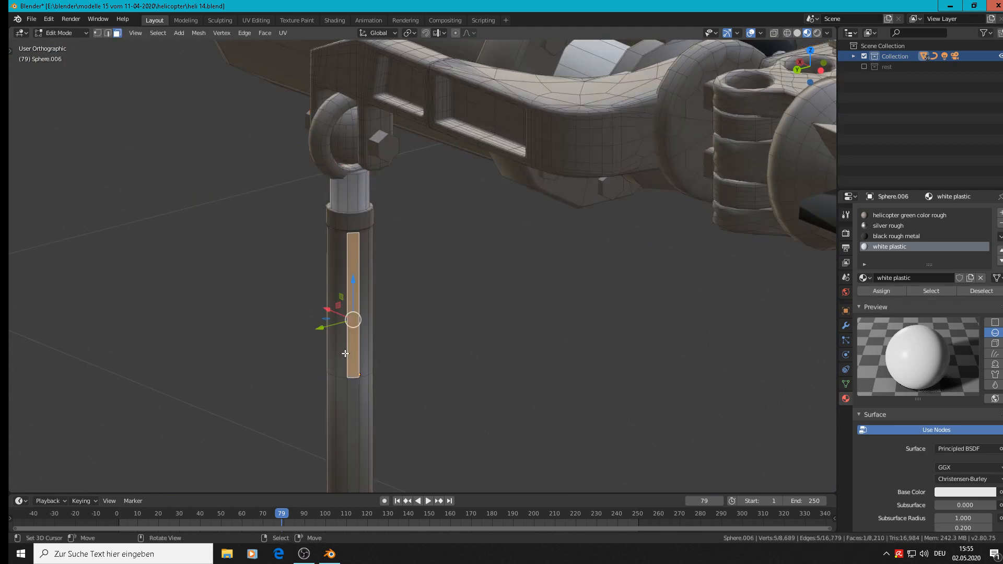
{"action": "scroll", "coordinate": [342, 357], "scroll_direction": "down", "scroll_amount": 3}
{"action": "left_click", "coordinate": [341, 358], "text": "shift"}
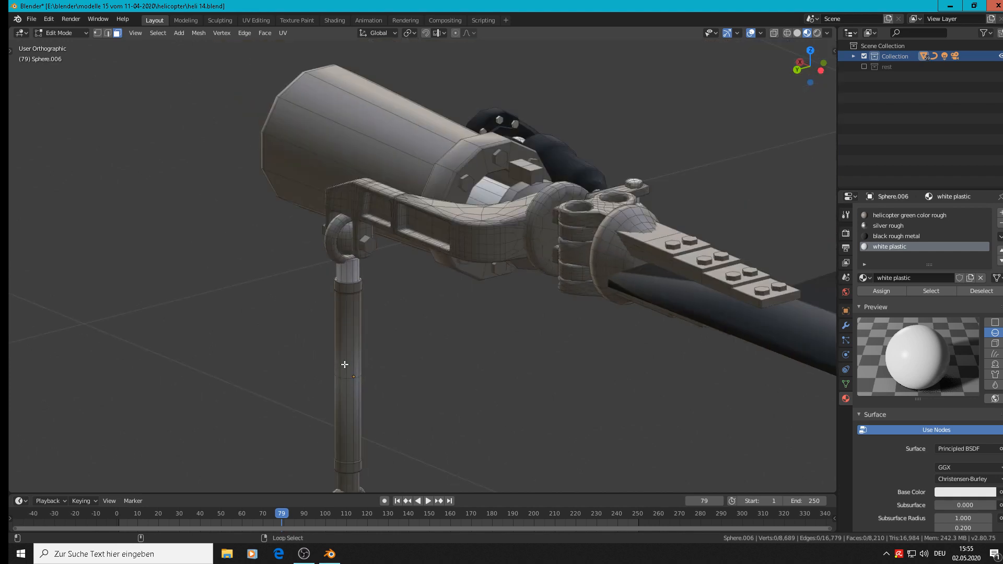
{"action": "left_click", "coordinate": [344, 365], "text": "shift"}
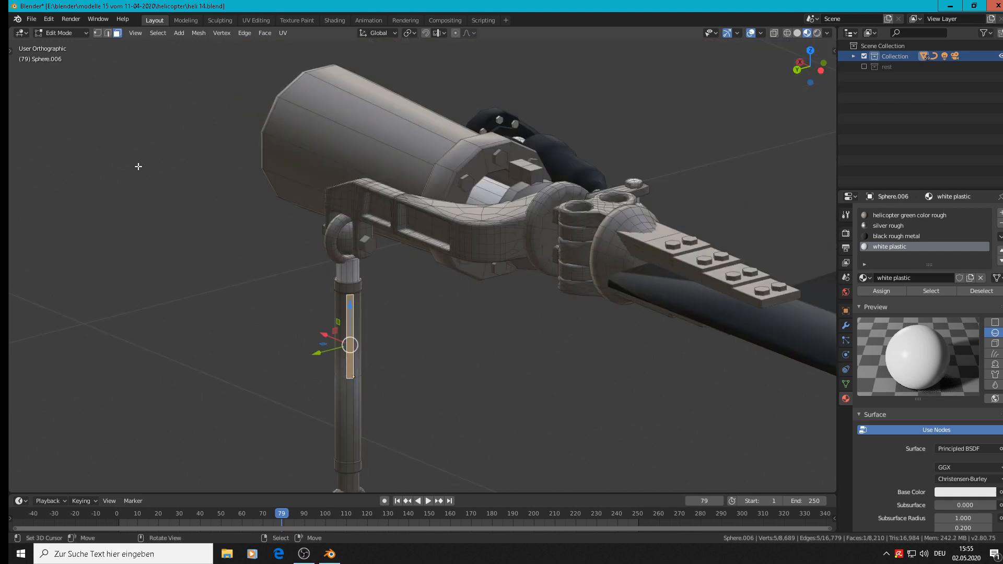
{"action": "left_click", "coordinate": [775, 33]}
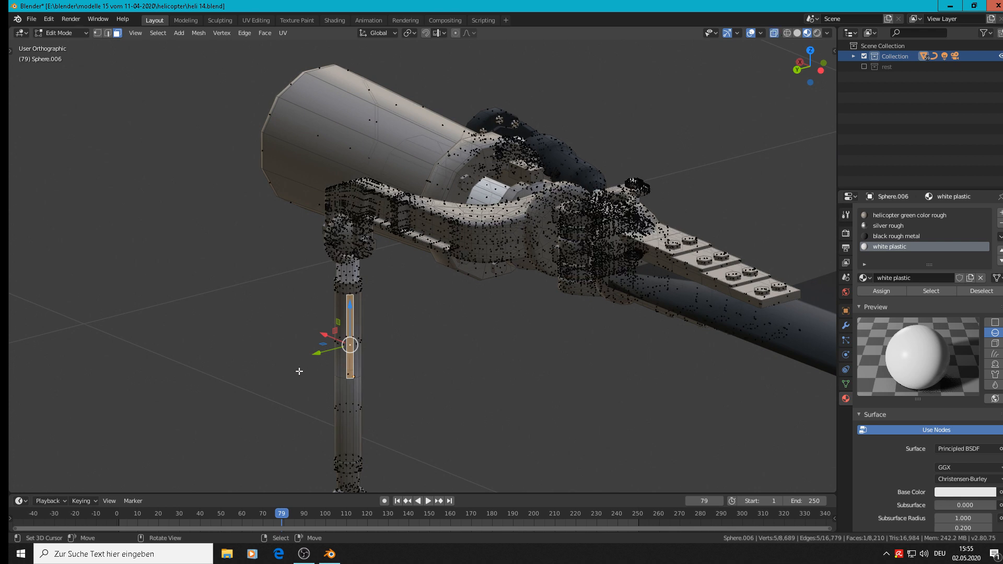
{"action": "key", "text": "ctrl+l"}
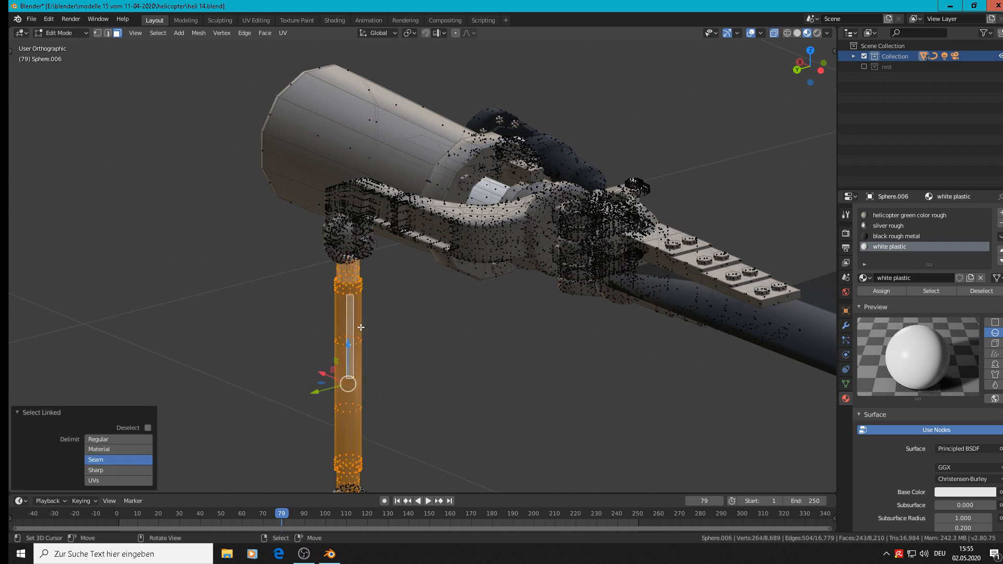
{"action": "middle_click_drag", "start_coordinate": [359, 327], "coordinate": [352, 291]}
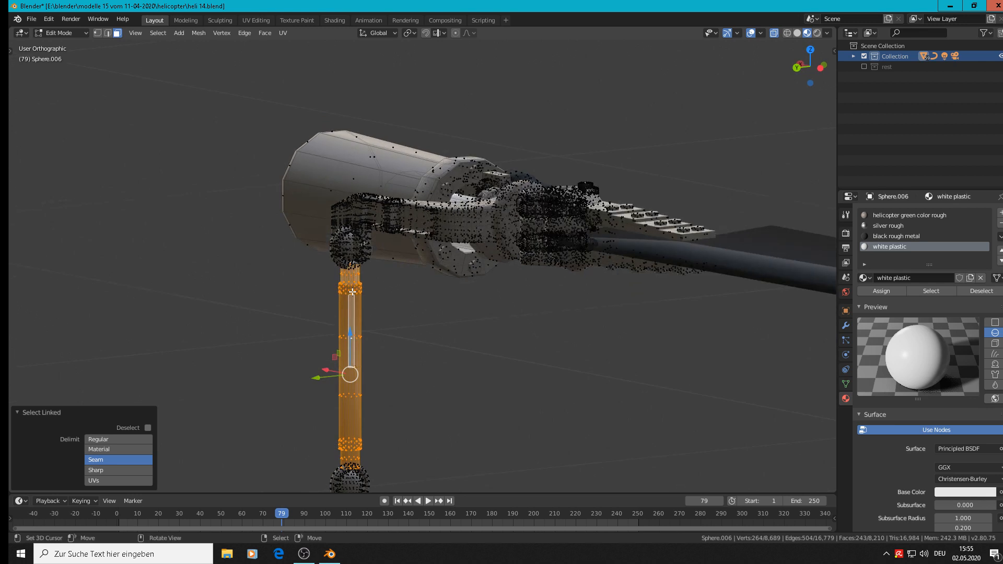
{"action": "left_click", "coordinate": [894, 236]}
{"action": "left_click", "coordinate": [866, 290]}
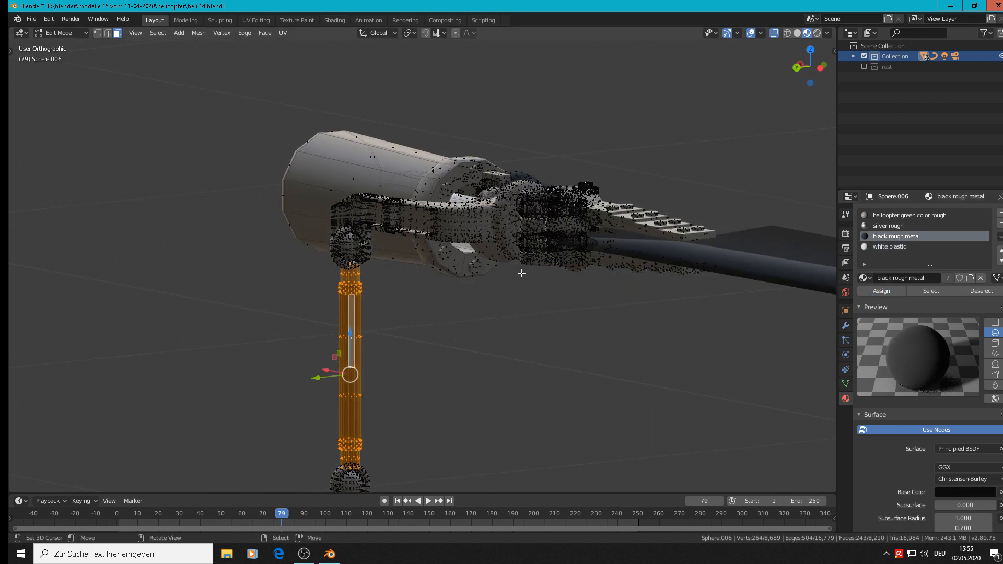
Step: Assign the silver rough material to the narrow neck at the upper end of the vertical rod
{"action": "scroll", "coordinate": [327, 269], "scroll_direction": "up", "scroll_amount": 5}
{"action": "left_click", "coordinate": [291, 273], "text": "alt"}
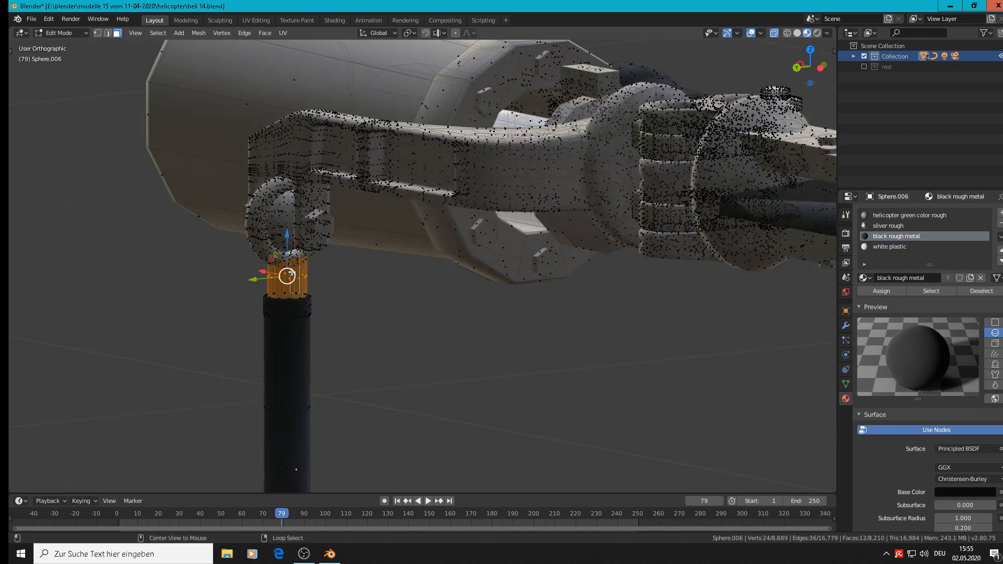
{"action": "left_click", "coordinate": [888, 225]}
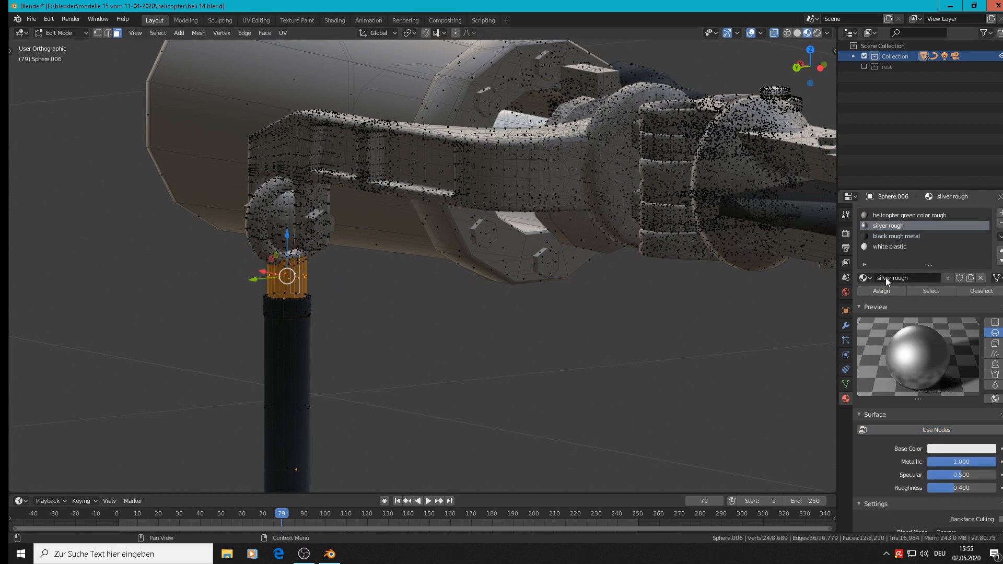
{"action": "left_click", "coordinate": [870, 291]}
Step: Assign the silver rough material to the narrow neck at the lower end of the vertical rod
{"action": "middle_click_drag", "start_coordinate": [600, 324], "coordinate": [408, 337]}
{"action": "middle_click_drag", "start_coordinate": [371, 470], "coordinate": [369, 240], "text": "shift"}
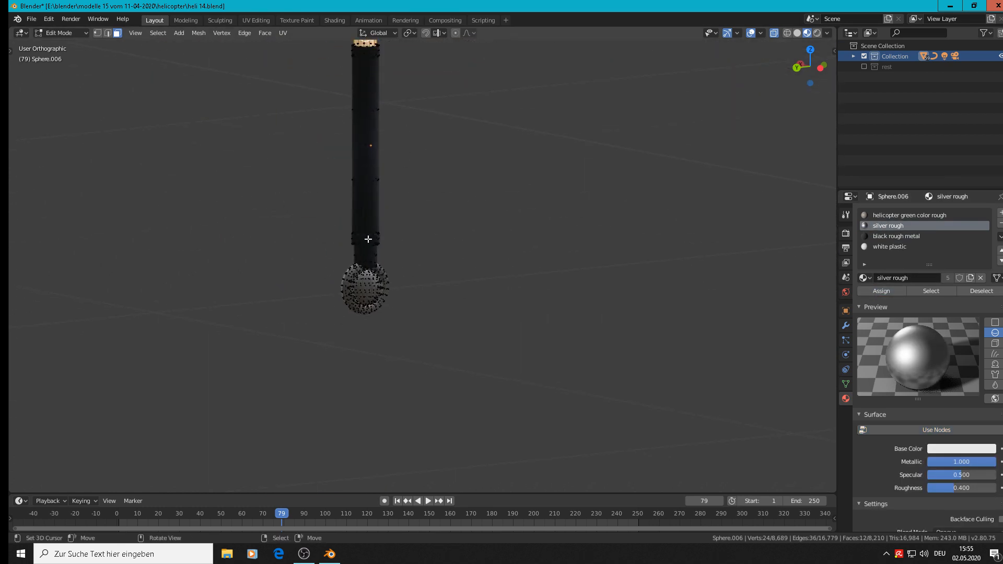
{"action": "scroll", "coordinate": [367, 267], "scroll_direction": "up", "scroll_amount": 5}
{"action": "right_click", "coordinate": [362, 249], "text": "alt"}
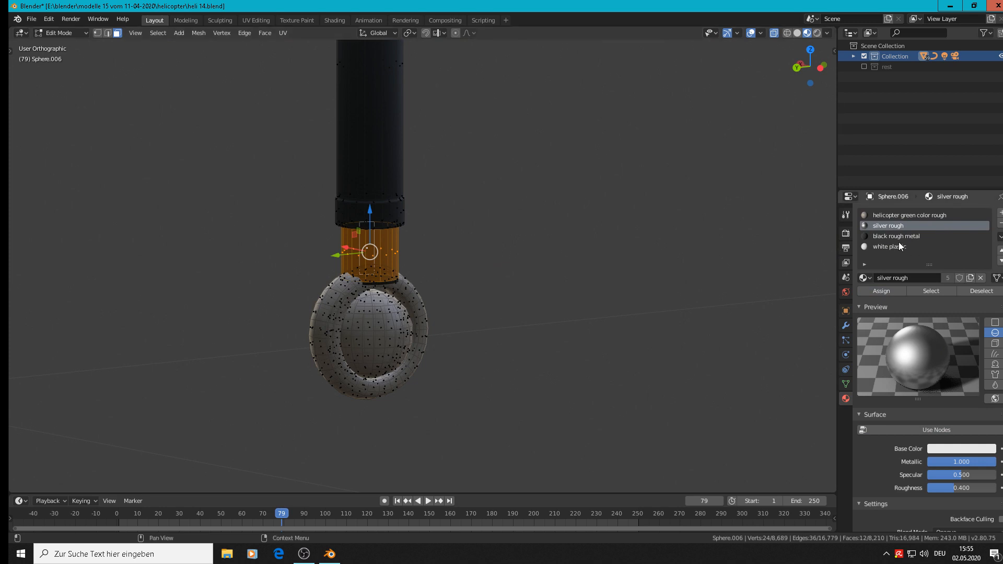
{"action": "left_click", "coordinate": [881, 291]}
Step: Assign the silver rough material to the lower rod end's eye ring and the ball inside it
{"action": "scroll", "coordinate": [457, 274], "scroll_direction": "up", "scroll_amount": 2}
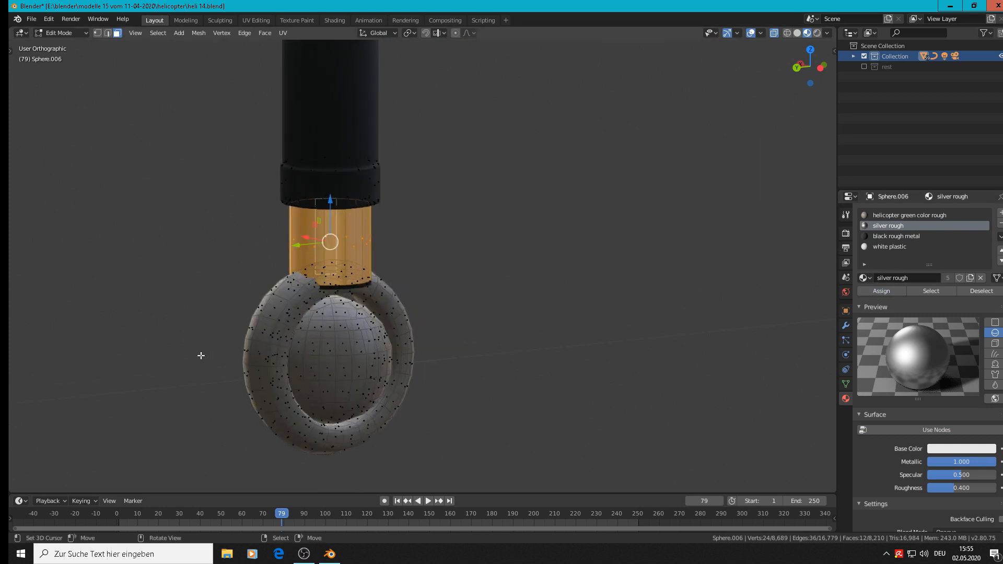
{"action": "key", "text": "l"}
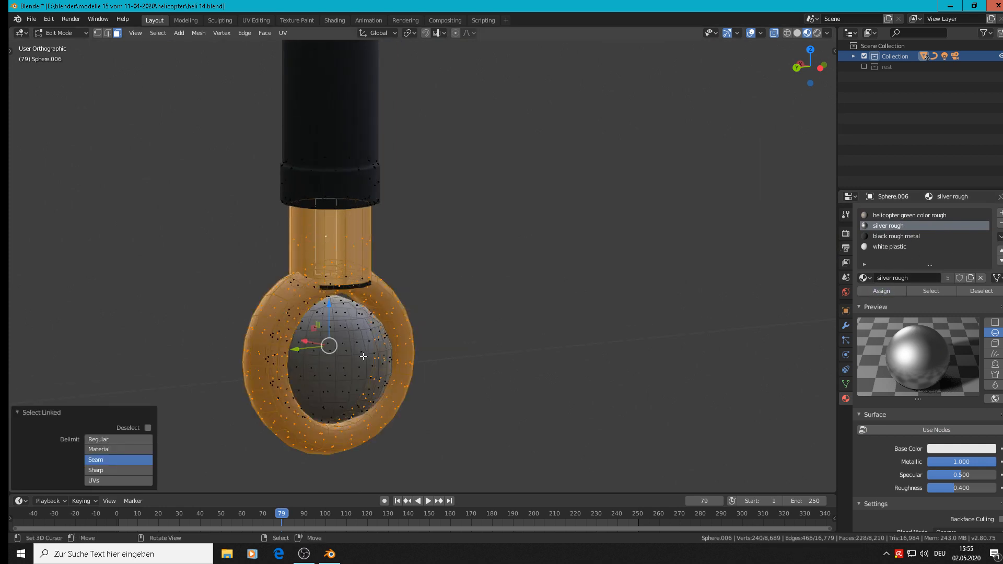
{"action": "key", "text": "l"}
{"action": "left_click", "coordinate": [880, 291]}
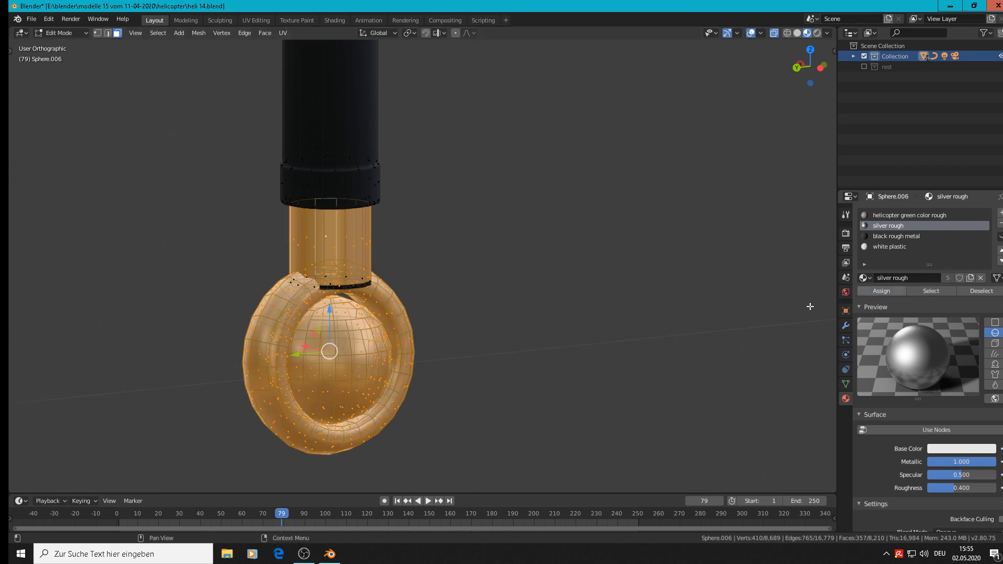
Step: Select the thin black face loop beneath the lower neck and assign it the silver rough material
{"action": "scroll", "coordinate": [560, 311], "scroll_direction": "down", "scroll_amount": 2}
{"action": "scroll", "coordinate": [561, 310], "scroll_direction": "up", "scroll_amount": 3}
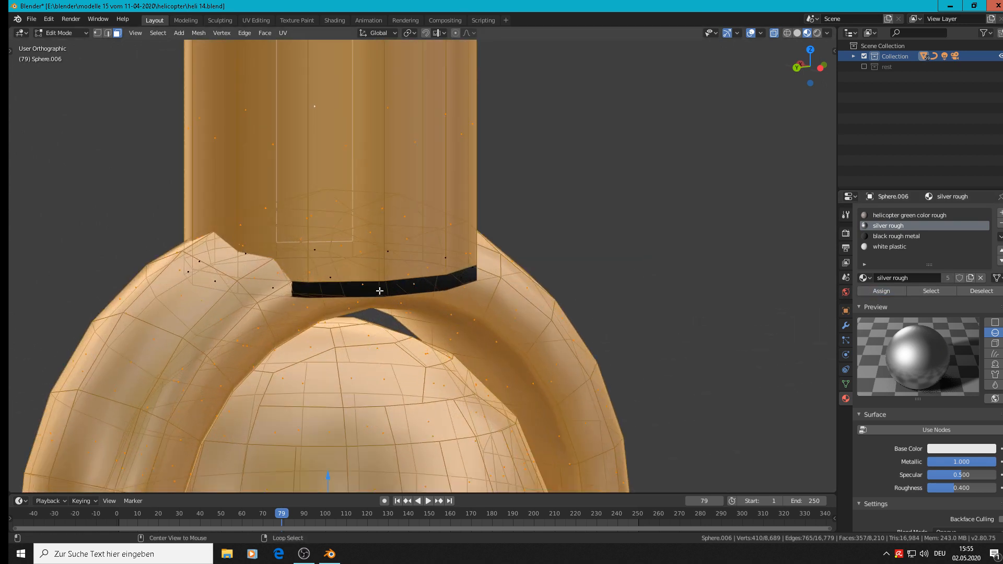
{"action": "left_click", "coordinate": [381, 290], "text": "alt"}
{"action": "left_click", "coordinate": [378, 291], "text": "alt"}
{"action": "left_click", "coordinate": [376, 290], "text": "alt"}
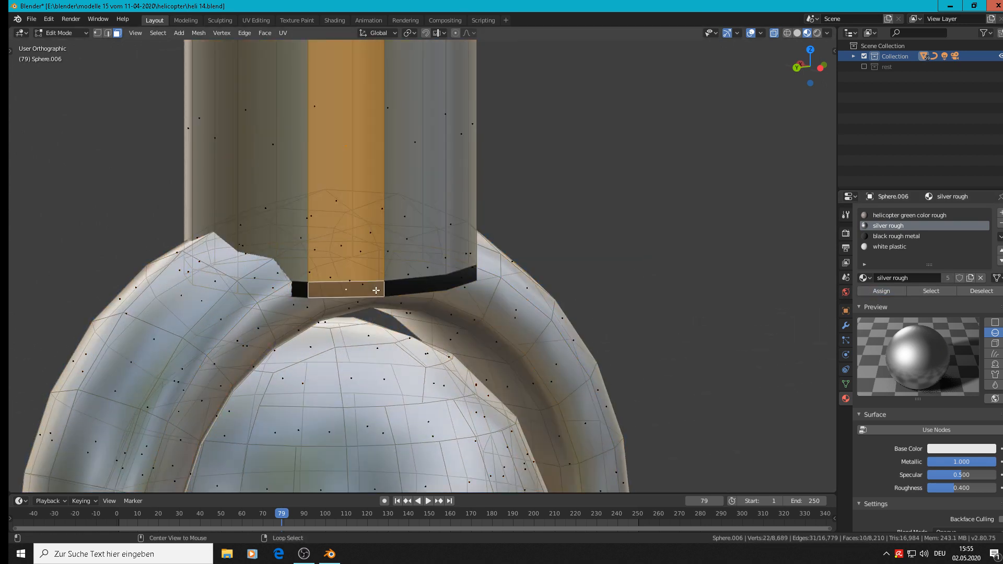
{"action": "left_click", "coordinate": [380, 287], "text": "alt"}
{"action": "left_click", "coordinate": [382, 288], "text": "alt"}
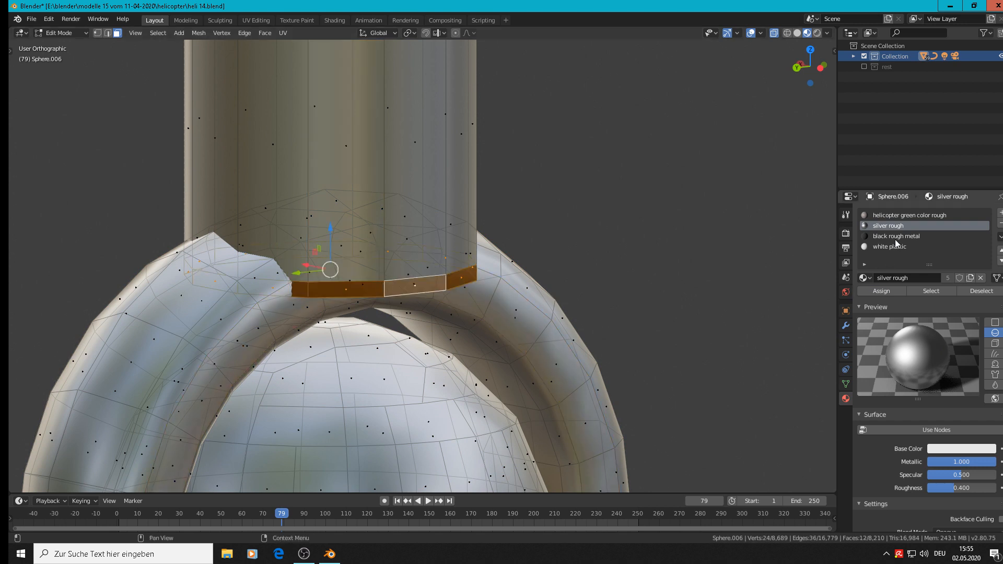
{"action": "left_click", "coordinate": [876, 292]}
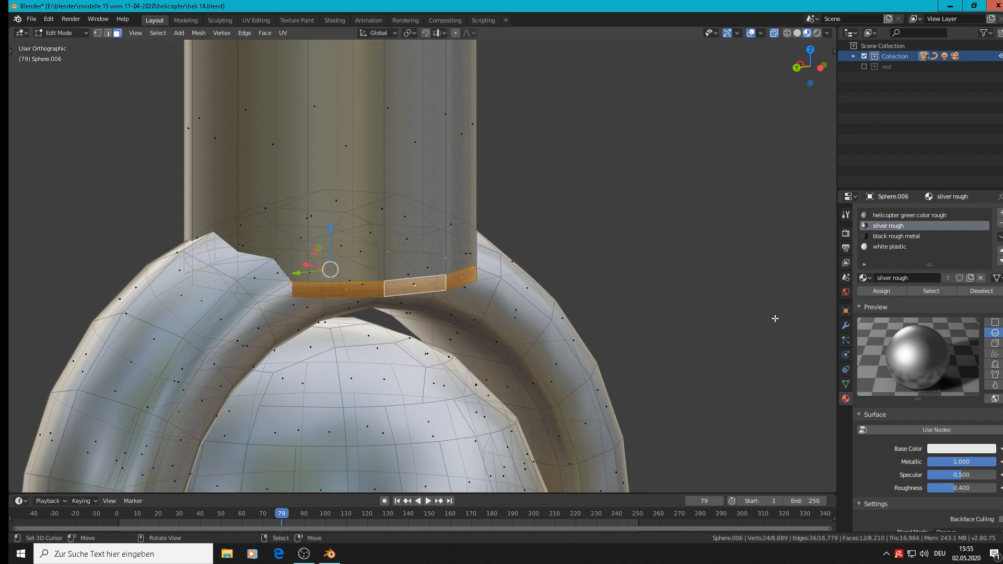
Step: Assign the silver rough material to the upper rod end's eye ring and ball, and return to Object Mode
{"action": "scroll", "coordinate": [535, 296], "scroll_direction": "down", "scroll_amount": 6}
{"action": "scroll", "coordinate": [536, 287], "scroll_direction": "down", "scroll_amount": 8}
{"action": "middle_click_drag", "start_coordinate": [533, 126], "coordinate": [418, 308], "text": "shift"}
{"action": "scroll", "coordinate": [395, 216], "scroll_direction": "up", "scroll_amount": 2}
{"action": "scroll", "coordinate": [395, 216], "scroll_direction": "up", "scroll_amount": 7}
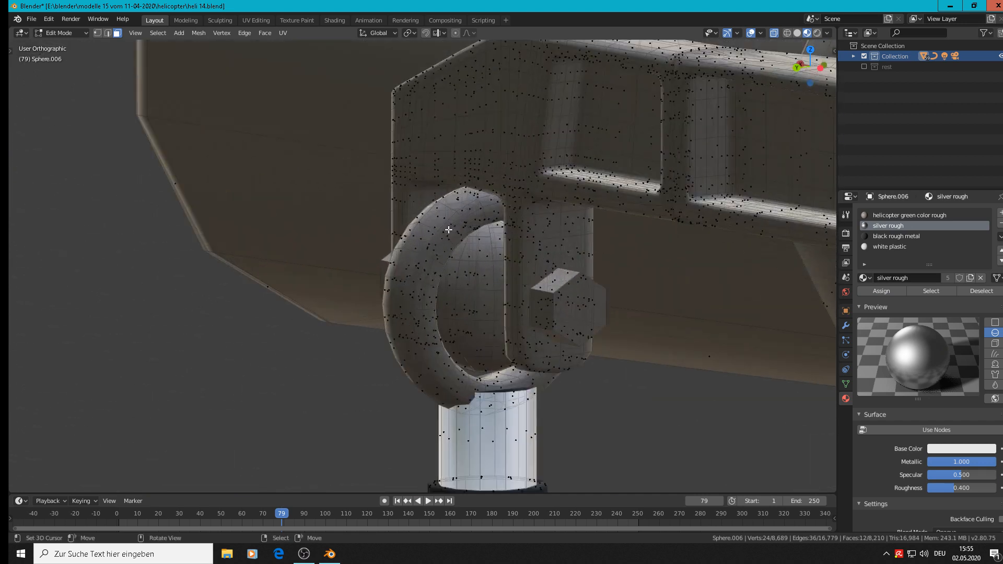
{"action": "key", "text": "l"}
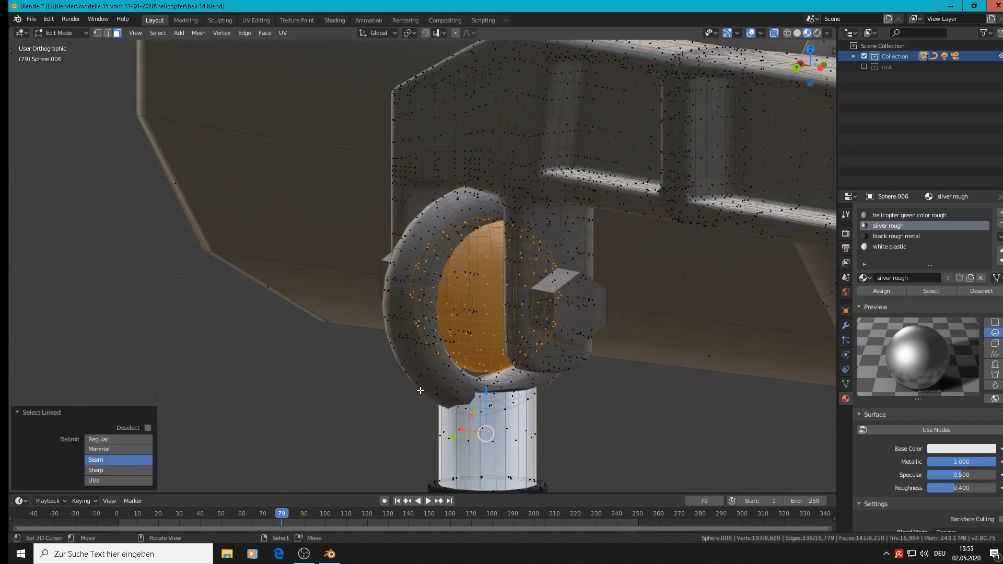
{"action": "key", "text": "l"}
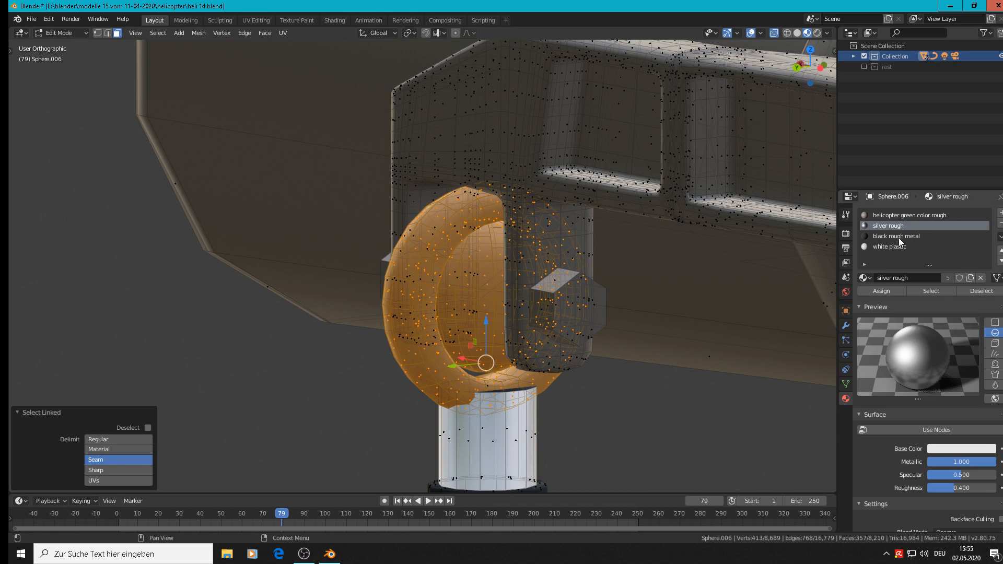
{"action": "left_click", "coordinate": [888, 291]}
{"action": "scroll", "coordinate": [650, 287], "scroll_direction": "down", "scroll_amount": 5}
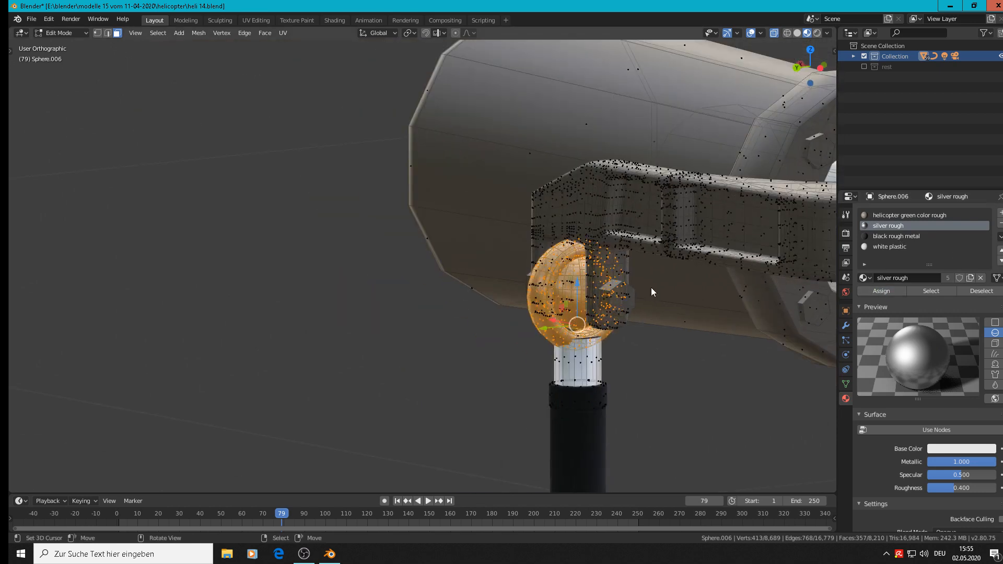
{"action": "key", "text": "Tab"}
Step: Enter Edit Mode on the rotor arm, clear the face selection and turn off X-ray display
{"action": "scroll", "coordinate": [664, 303], "scroll_direction": "down", "scroll_amount": 2}
{"action": "middle_click_drag", "start_coordinate": [681, 321], "coordinate": [510, 279]}
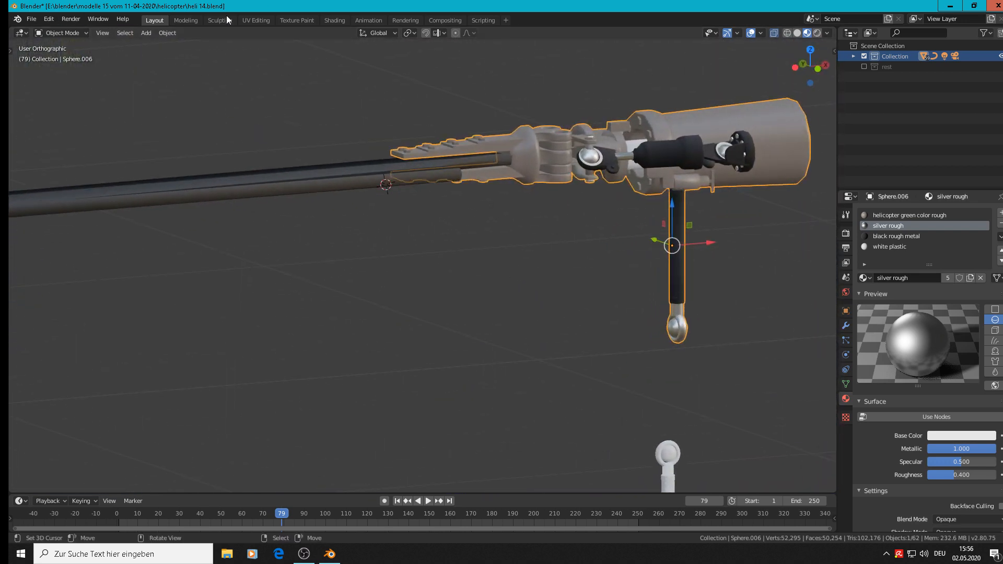
{"action": "scroll", "coordinate": [681, 99], "scroll_direction": "up", "scroll_amount": 4}
{"action": "scroll", "coordinate": [663, 128], "scroll_direction": "up", "scroll_amount": 2}
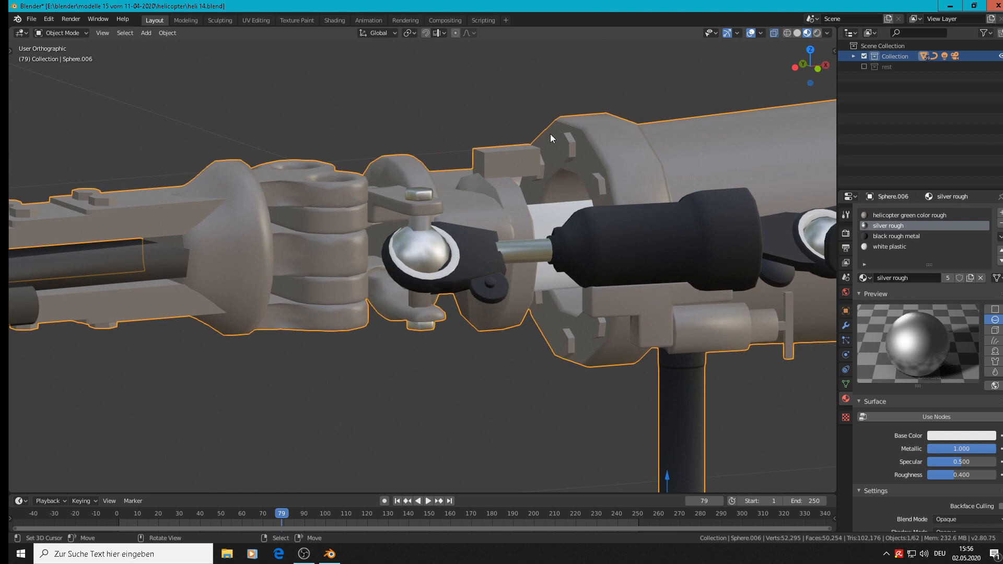
{"action": "scroll", "coordinate": [575, 153], "scroll_direction": "up", "scroll_amount": 1}
{"action": "key", "text": "Tab"}
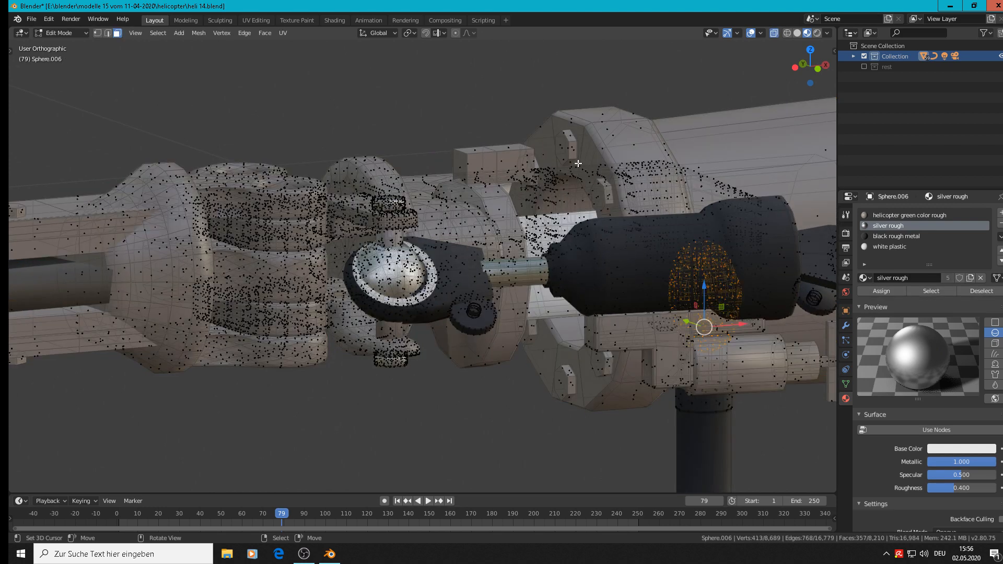
{"action": "scroll", "coordinate": [667, 114], "scroll_direction": "up", "scroll_amount": 2}
{"action": "key", "text": "alt+a"}
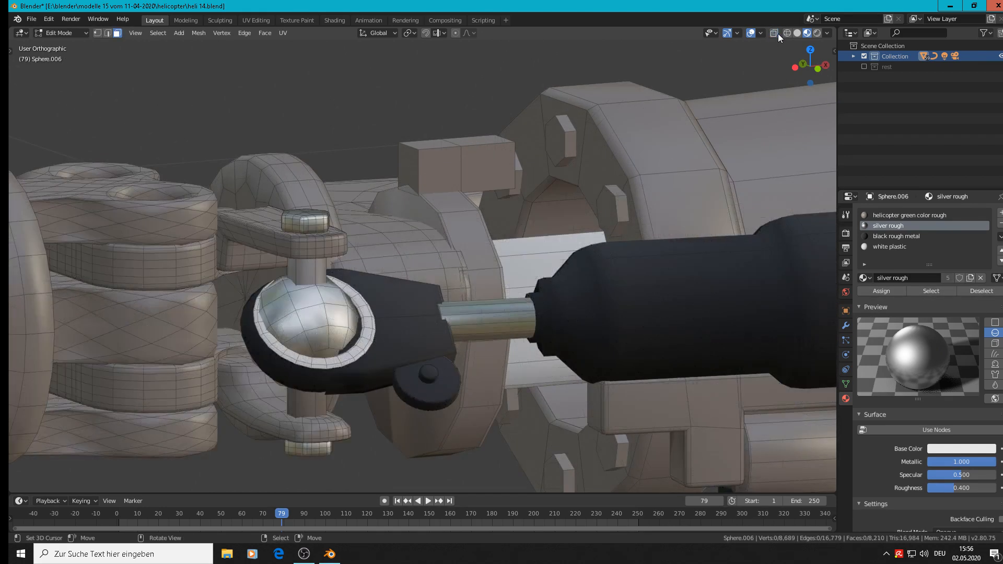
Step: Select the eight hexagonal bolt heads around the arm's flange, assign them the silver rough material, and return to Object Mode
{"action": "key", "text": "l"}
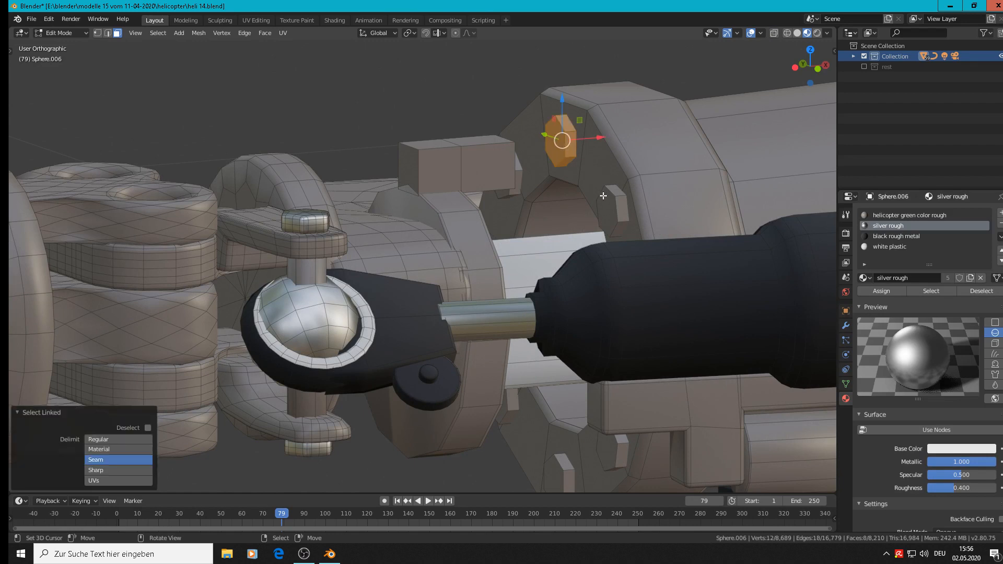
{"action": "key", "text": "l"}
{"action": "middle_click_drag", "start_coordinate": [521, 201], "coordinate": [523, 201]}
{"action": "key", "text": "l"}
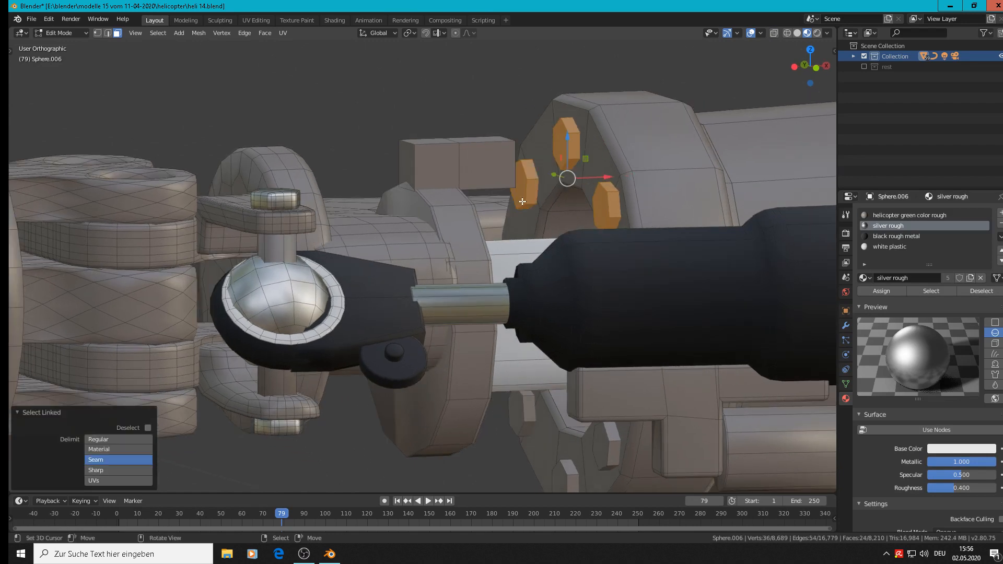
{"action": "key", "text": "l"}
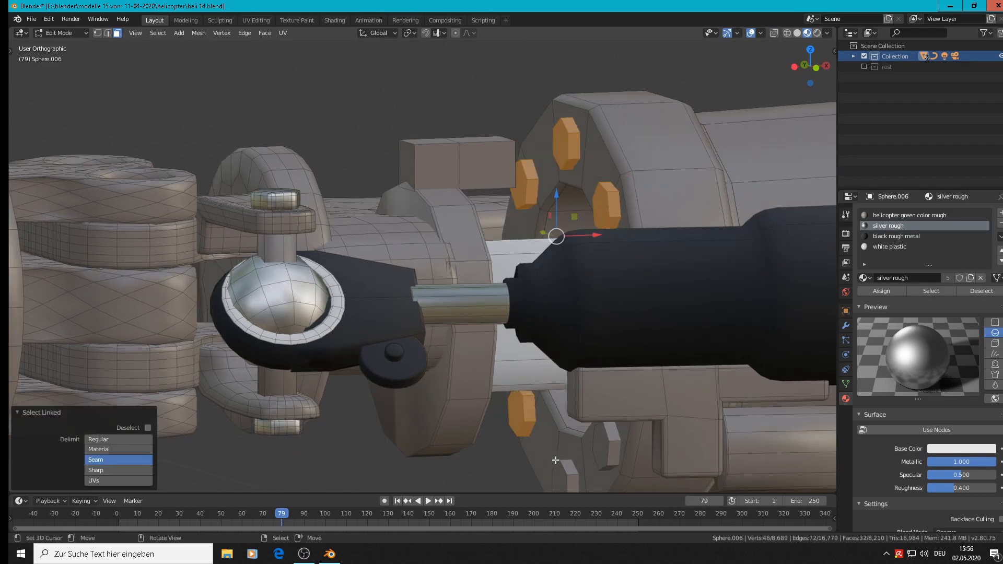
{"action": "key", "text": "l"}
{"action": "key", "text": "l"}
{"action": "middle_click_drag", "start_coordinate": [610, 446], "coordinate": [801, 284]}
{"action": "key", "text": "l"}
{"action": "key", "text": "l"}
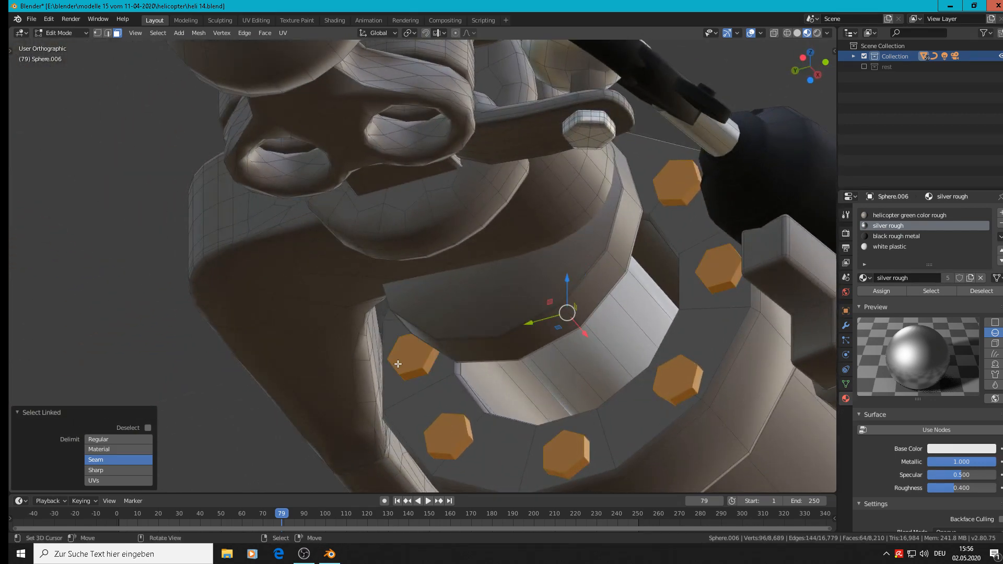
{"action": "middle_click_drag", "start_coordinate": [414, 368], "coordinate": [451, 355]}
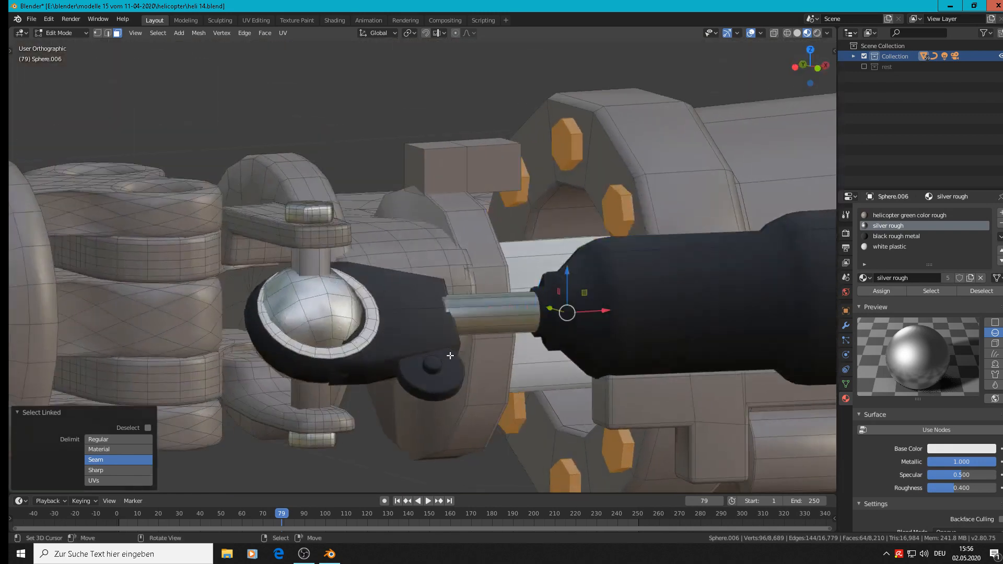
{"action": "left_click", "coordinate": [870, 291]}
{"action": "scroll", "coordinate": [588, 234], "scroll_direction": "down", "scroll_amount": 6}
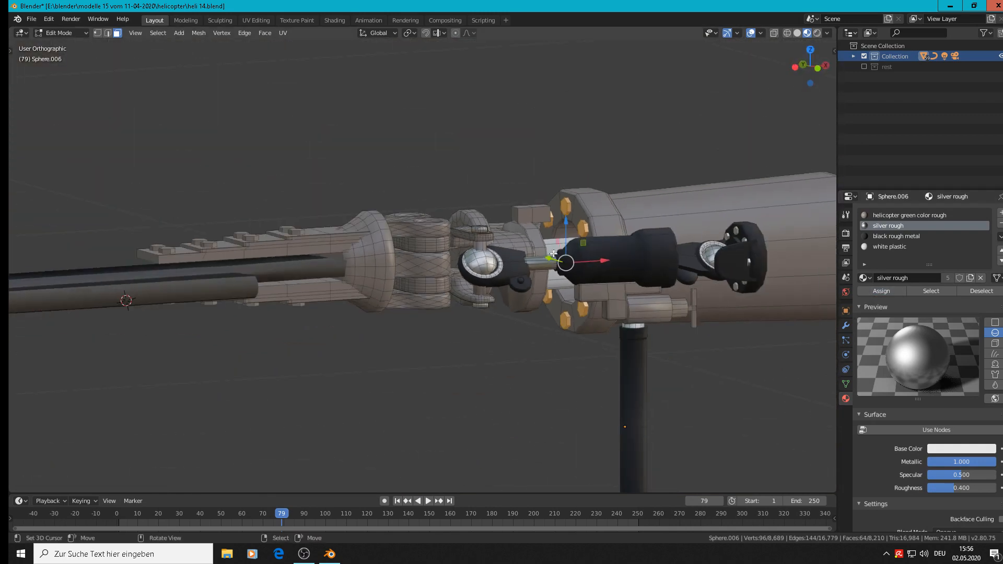
{"action": "key", "text": "Tab"}
Step: Assign black rough metal to the bracket, stepped cylinder and T-shaped end beneath the damper, then return to Object Mode and deselect everything
{"action": "scroll", "coordinate": [554, 254], "scroll_direction": "down", "scroll_amount": 2}
{"action": "scroll", "coordinate": [367, 262], "scroll_direction": "up", "scroll_amount": 1}
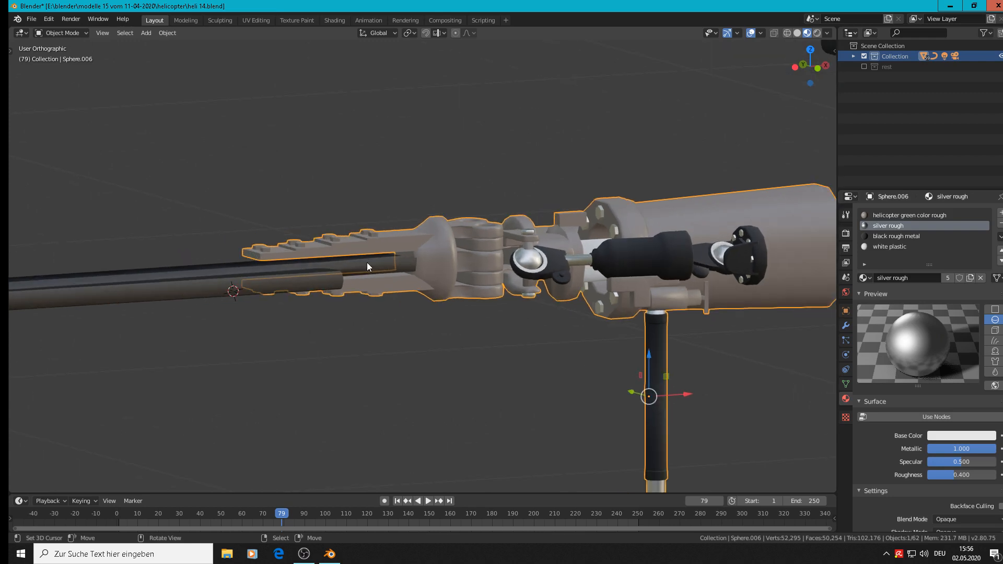
{"action": "scroll", "coordinate": [543, 311], "scroll_direction": "down", "scroll_amount": 2}
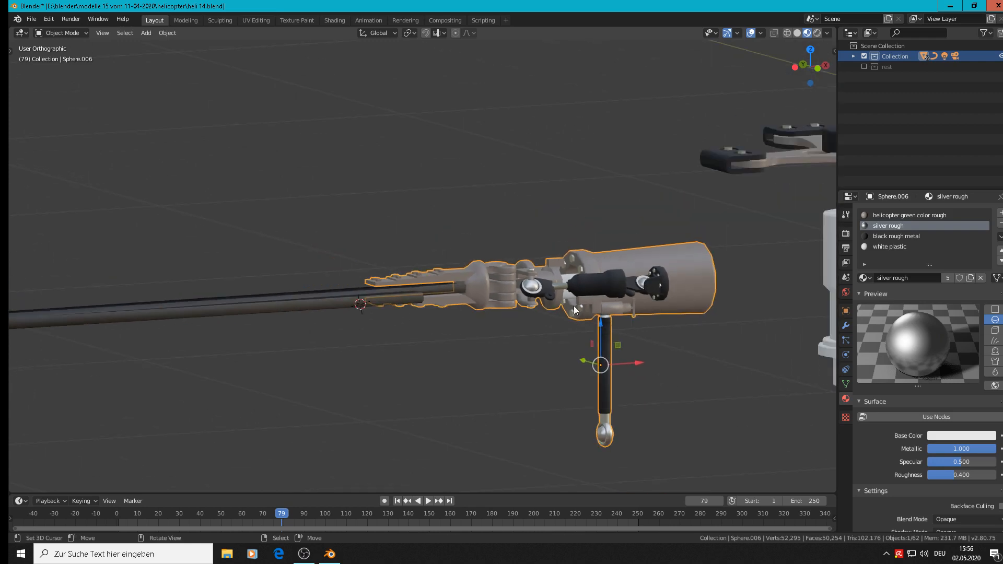
{"action": "scroll", "coordinate": [573, 305], "scroll_direction": "up", "scroll_amount": 5}
{"action": "scroll", "coordinate": [408, 270], "scroll_direction": "up", "scroll_amount": 3}
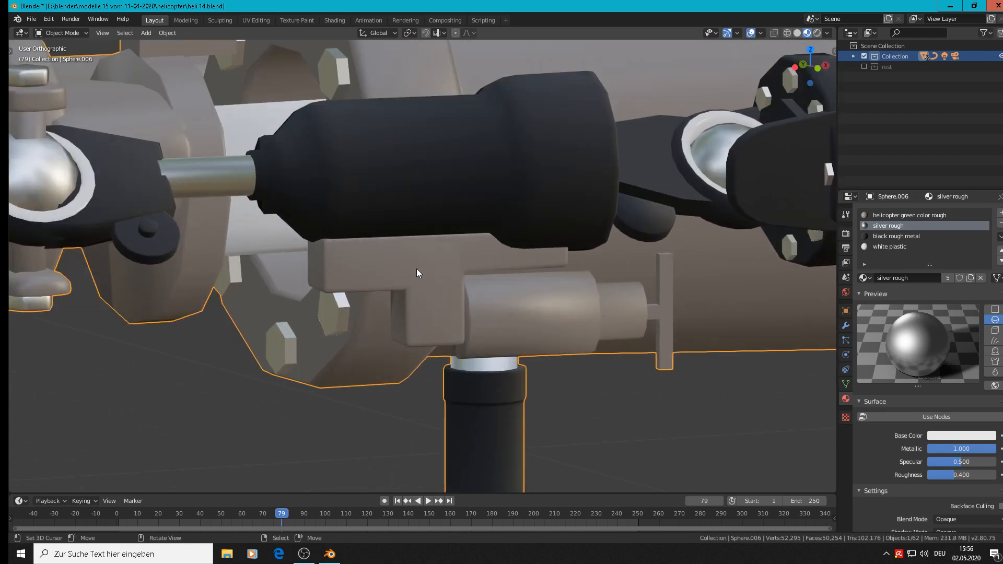
{"action": "key", "text": "Tab"}
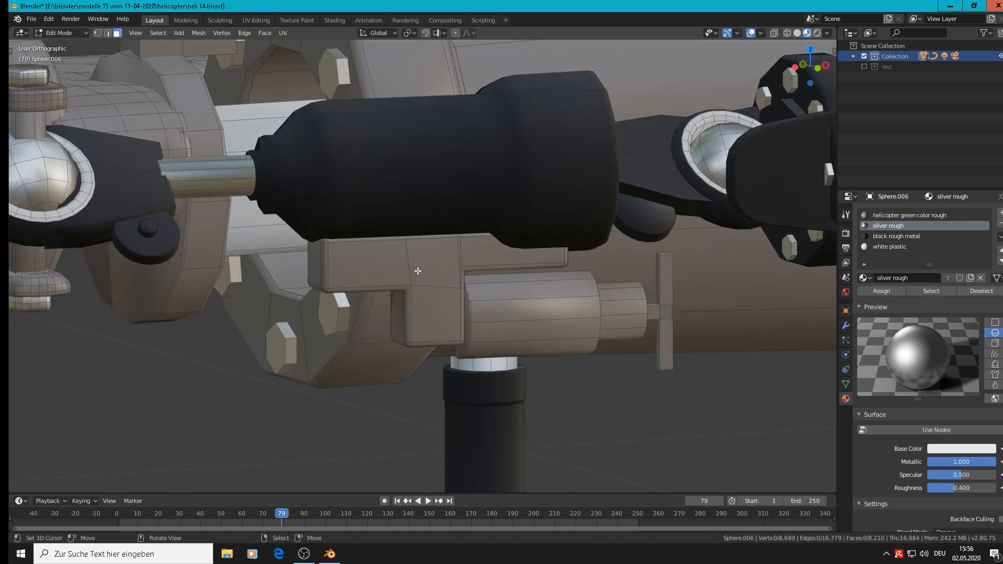
{"action": "key", "text": "l"}
{"action": "key", "text": "l"}
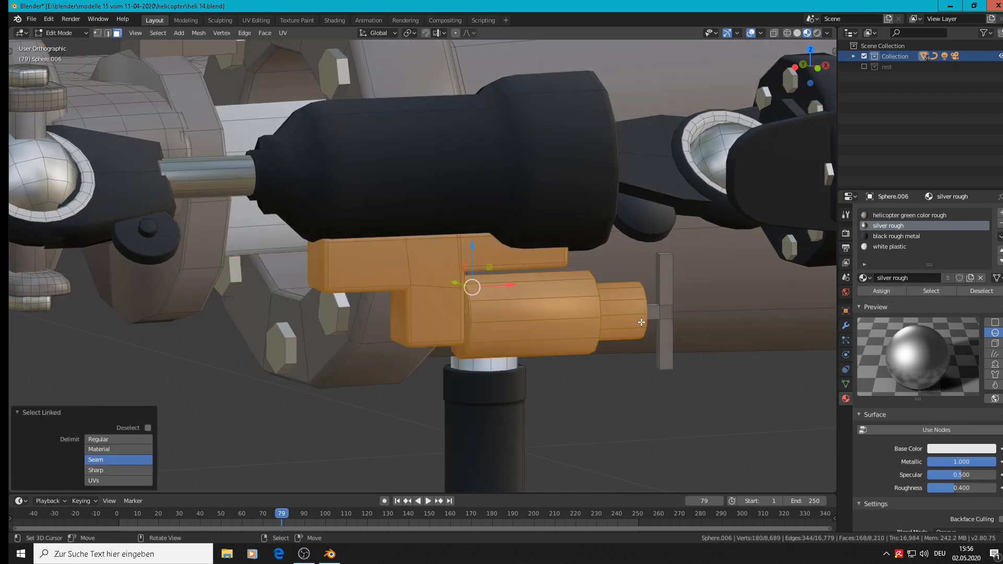
{"action": "key", "text": "l"}
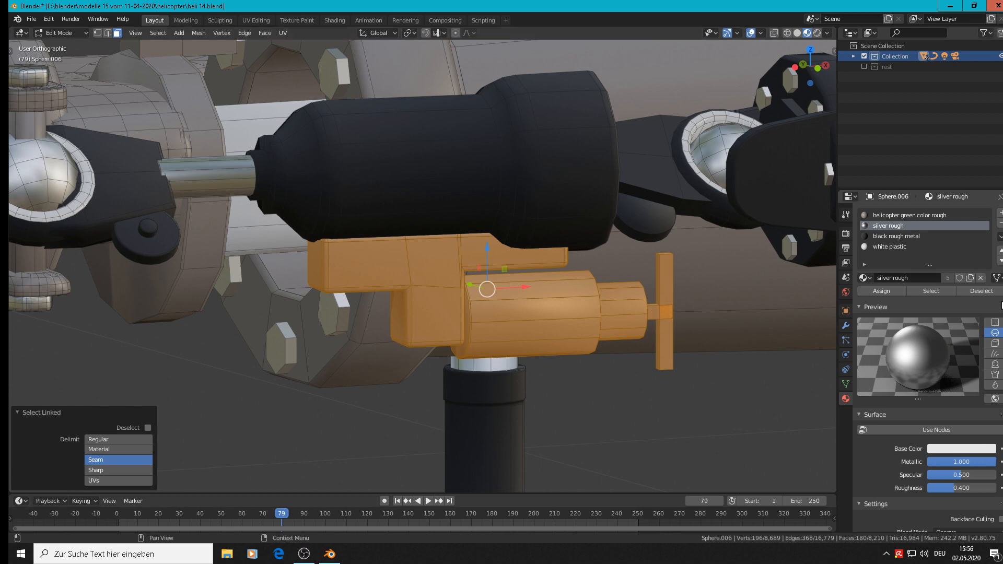
{"action": "left_click", "coordinate": [891, 242]}
{"action": "left_click", "coordinate": [891, 236]}
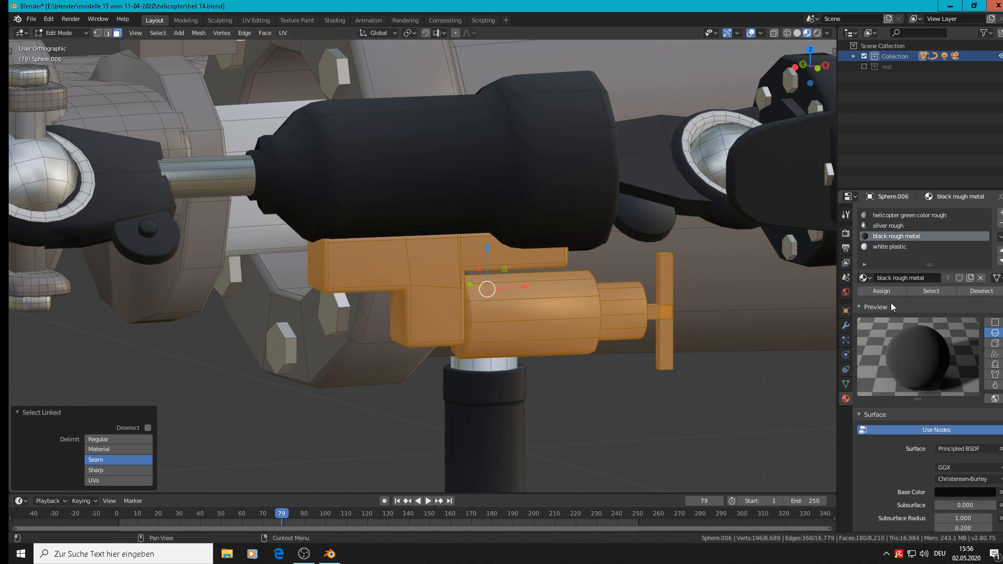
{"action": "left_click", "coordinate": [881, 291]}
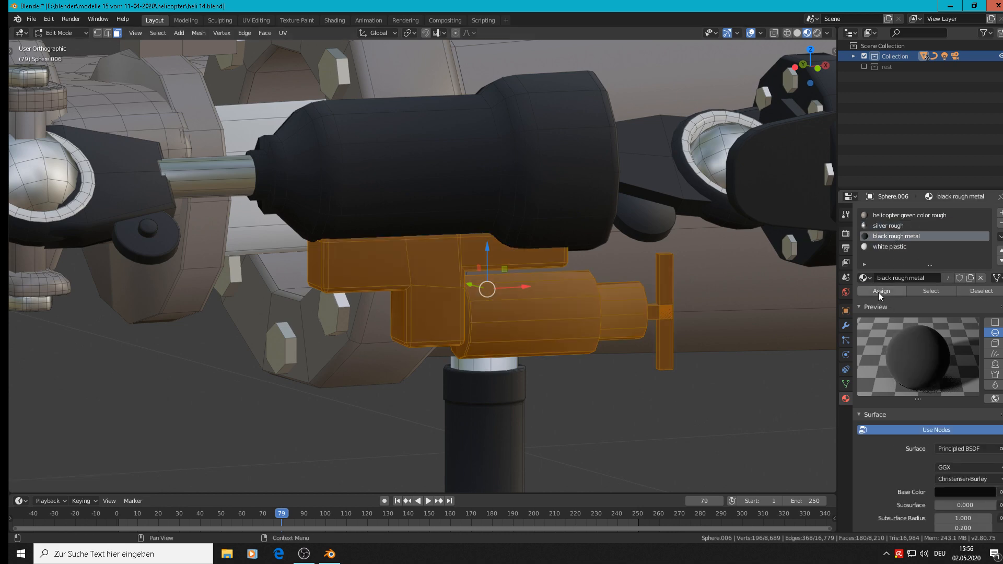
{"action": "key", "text": "Tab"}
{"action": "scroll", "coordinate": [688, 377], "scroll_direction": "down", "scroll_amount": 5}
{"action": "key", "text": "alt+a"}
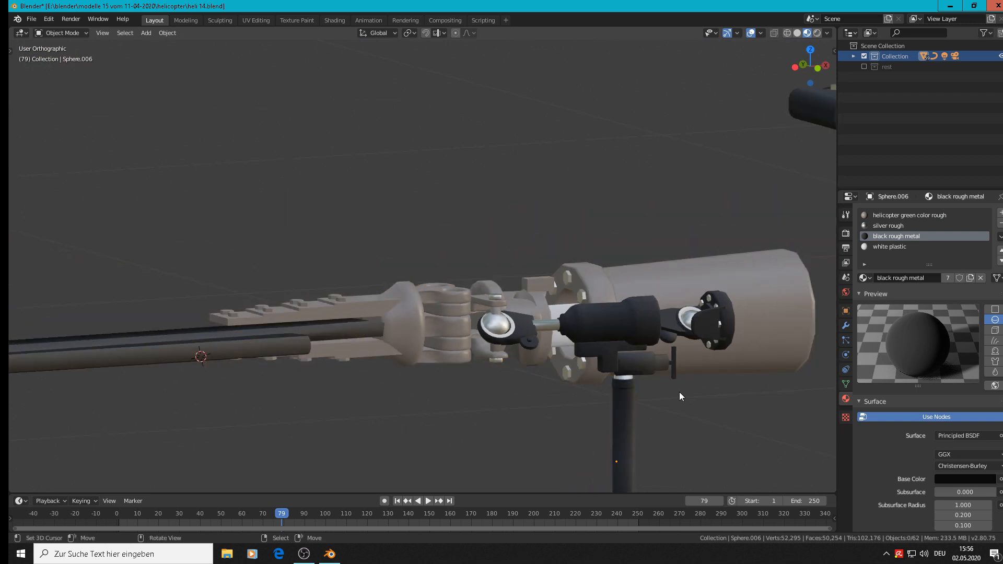
Step: Add a material slot to the white rotor mast cylinder, fill it with the existing silver rough material, and deselect the cylinder
{"action": "scroll", "coordinate": [679, 391], "scroll_direction": "down", "scroll_amount": 5}
{"action": "middle_click_drag", "start_coordinate": [679, 394], "coordinate": [432, 230], "text": "shift"}
{"action": "middle_click_drag", "start_coordinate": [751, 244], "coordinate": [509, 272], "text": "shift"}
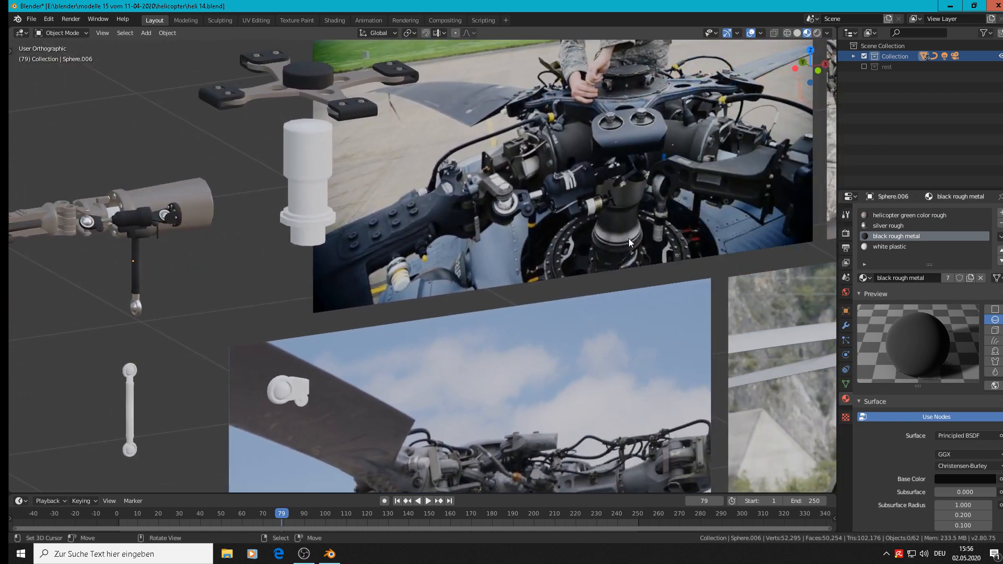
{"action": "left_click", "coordinate": [313, 170]}
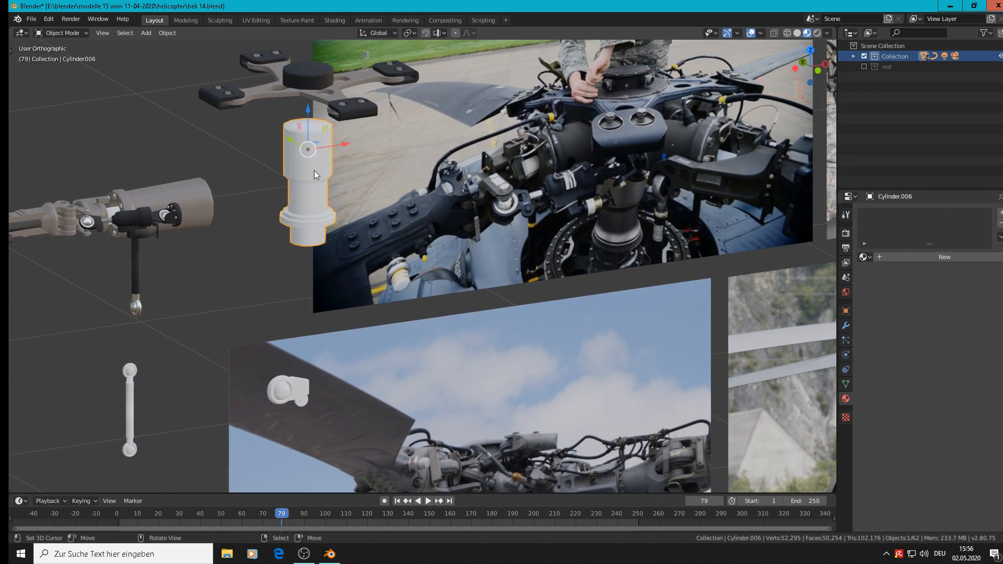
{"action": "left_click", "coordinate": [871, 260]}
{"action": "left_click", "coordinate": [867, 258]}
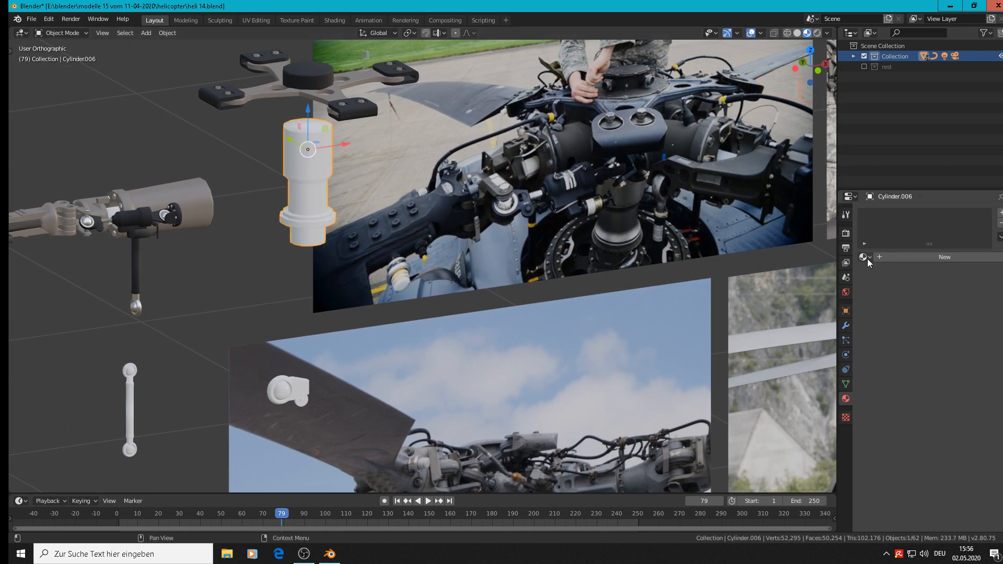
{"action": "left_click", "coordinate": [866, 258]}
{"action": "left_click", "coordinate": [999, 212]}
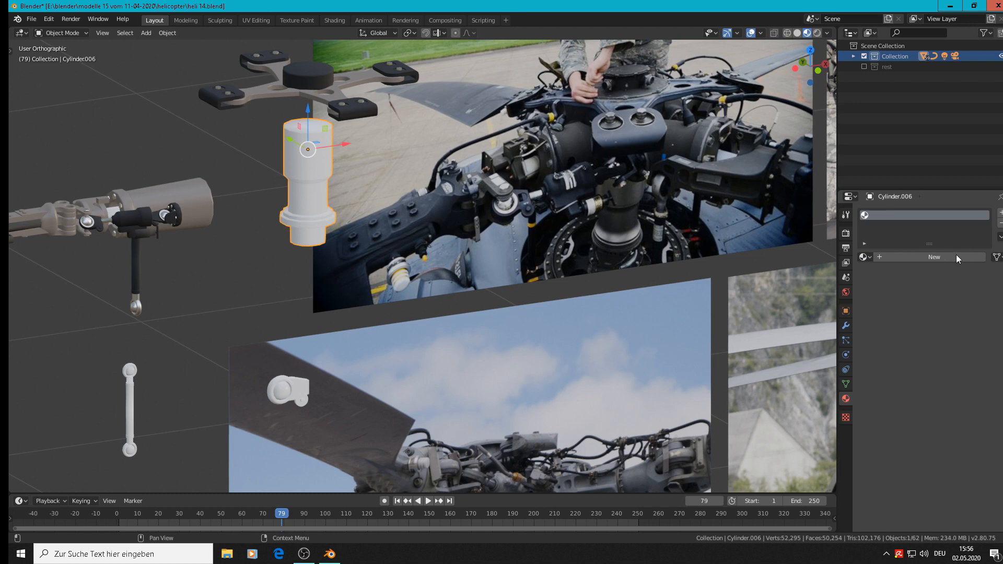
{"action": "left_click", "coordinate": [867, 259]}
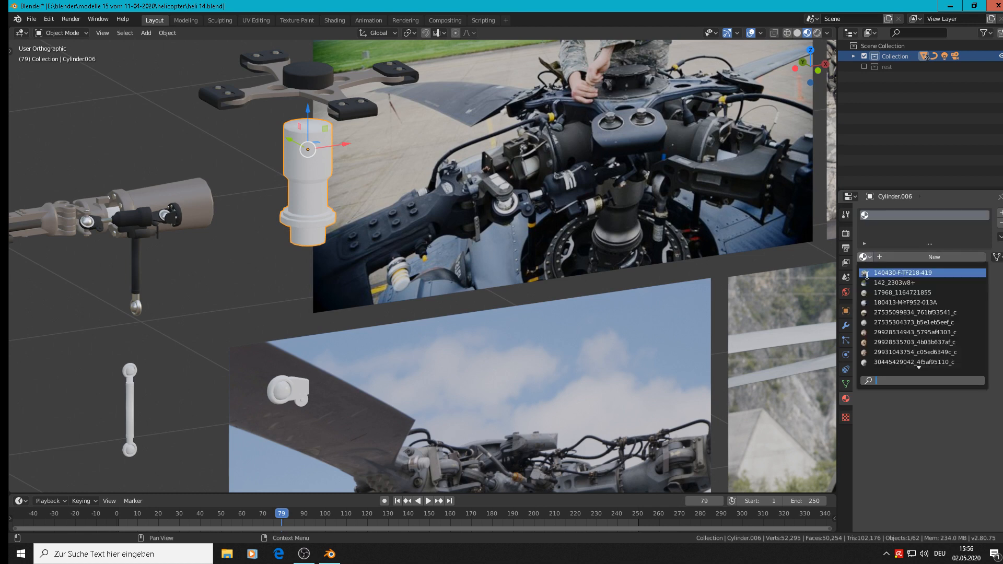
{"action": "type", "text": "sil"}
{"action": "left_click", "coordinate": [867, 272]}
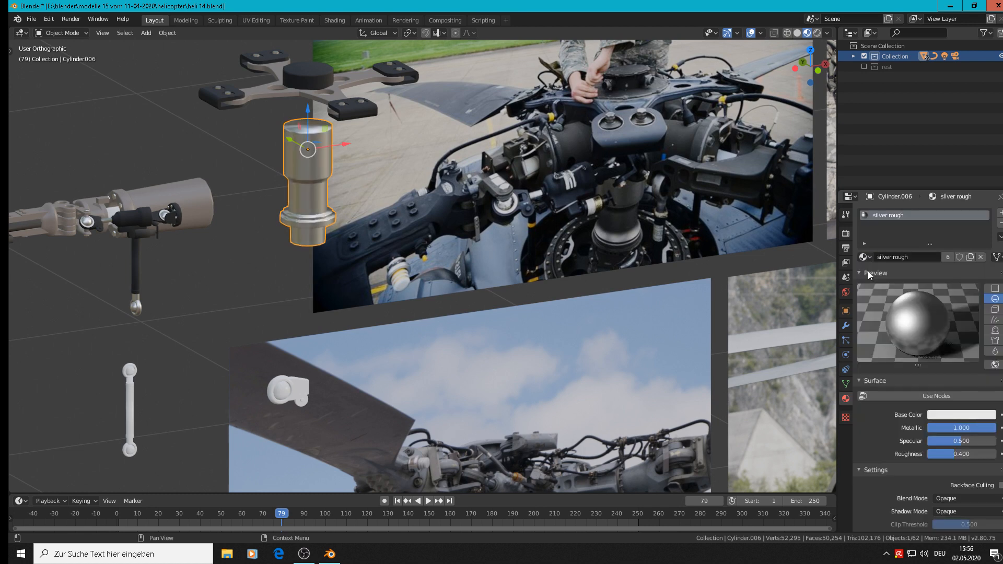
{"action": "key", "text": "Tab"}
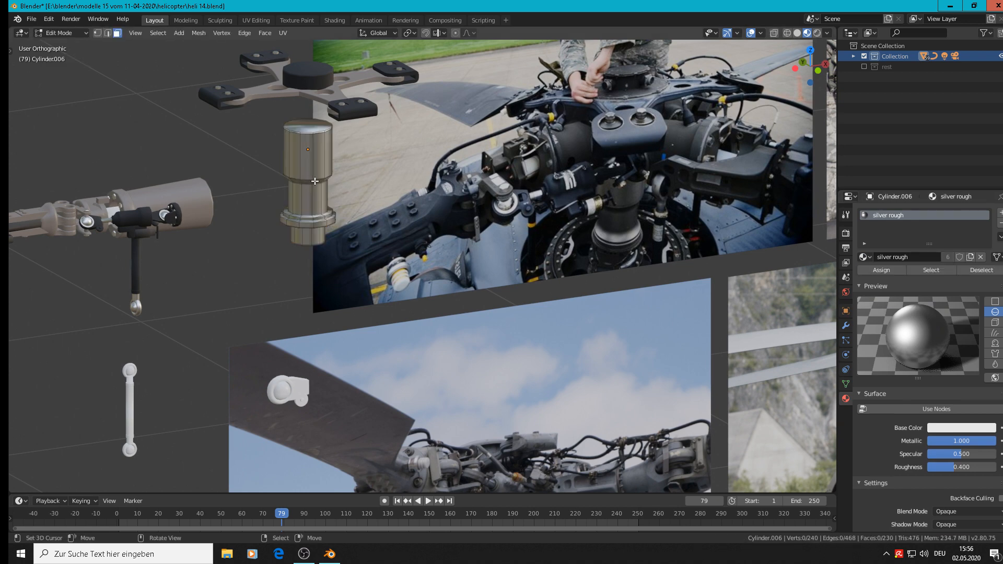
{"action": "key", "text": "Tab"}
{"action": "key", "text": "alt+a"}
Step: Switch to the front view and frame the white helicopter body parts beneath the side-view reference photo
{"action": "scroll", "coordinate": [313, 191], "scroll_direction": "down", "scroll_amount": 1}
{"action": "scroll", "coordinate": [311, 193], "scroll_direction": "down", "scroll_amount": 2}
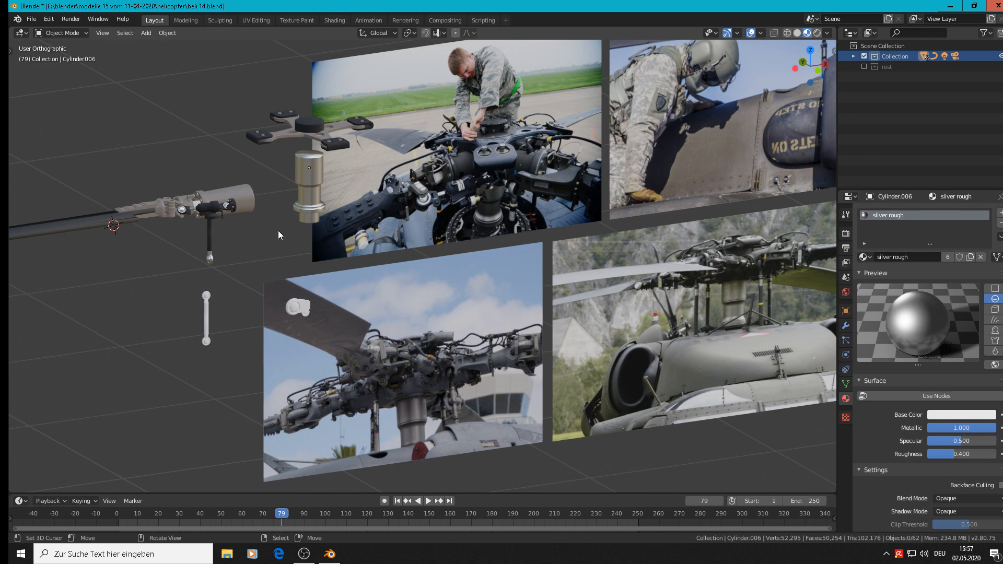
{"action": "scroll", "coordinate": [339, 273], "scroll_direction": "down", "scroll_amount": 5}
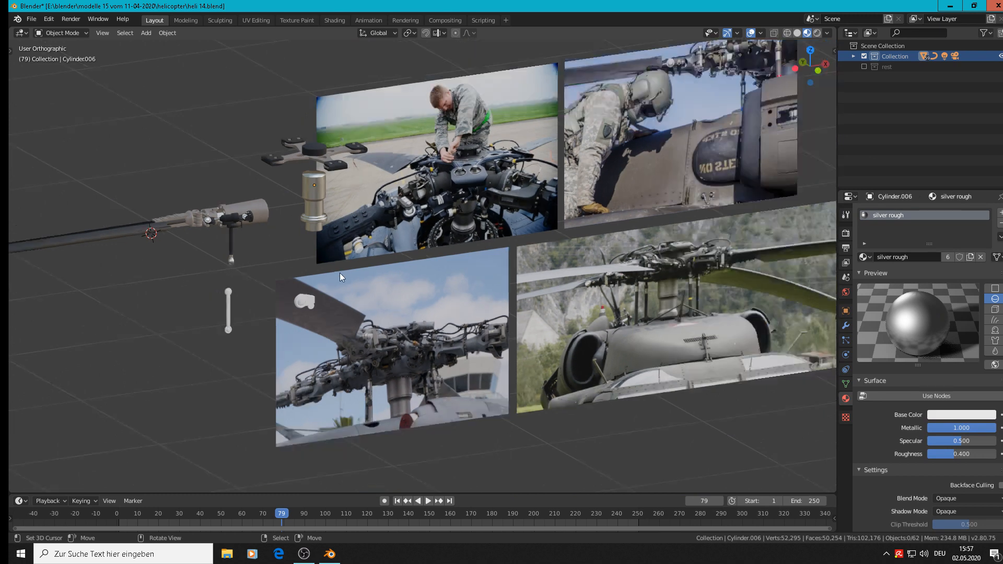
{"action": "middle_click_drag", "start_coordinate": [610, 288], "coordinate": [200, 293], "text": "shift"}
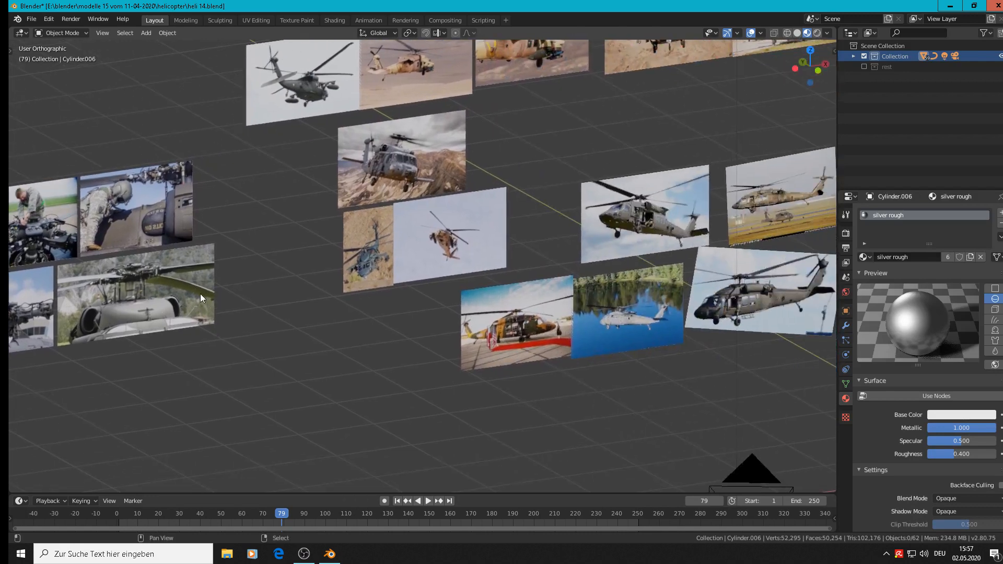
{"action": "scroll", "coordinate": [344, 279], "scroll_direction": "down", "scroll_amount": 2}
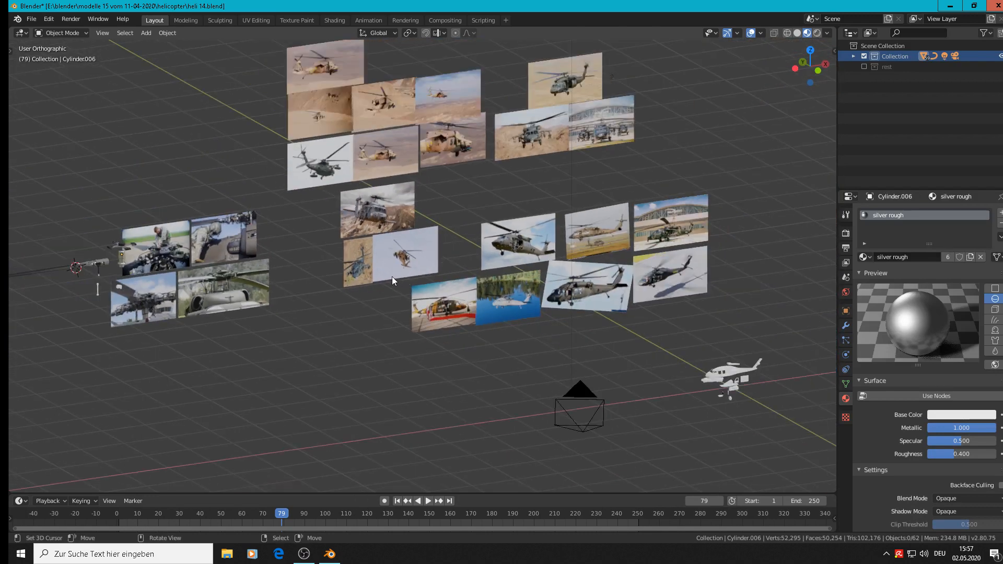
{"action": "key", "text": "KP_1"}
{"action": "scroll", "coordinate": [737, 396], "scroll_direction": "up", "scroll_amount": 5}
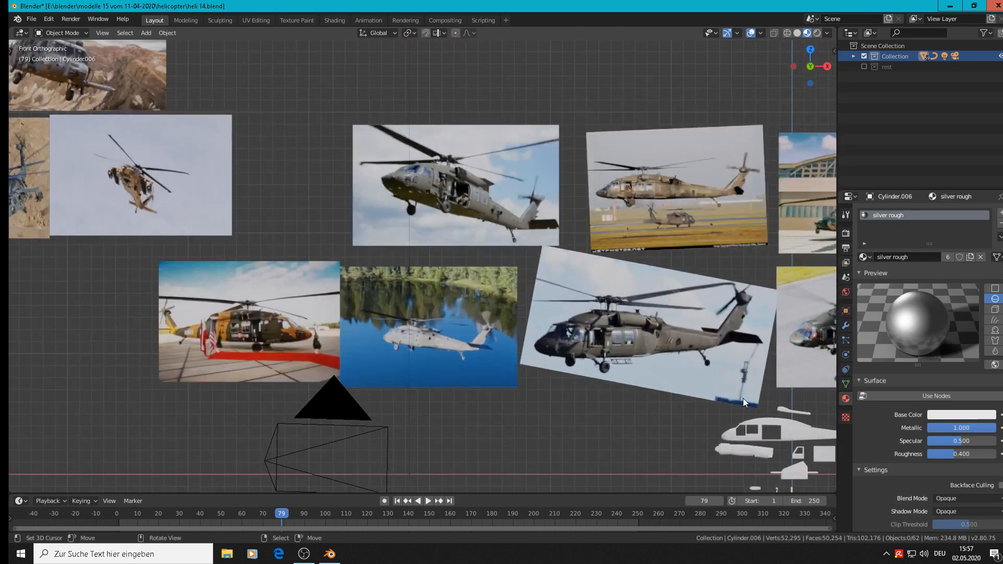
{"action": "middle_click_drag", "start_coordinate": [525, 267], "coordinate": [410, 198], "text": "shift"}
{"action": "scroll", "coordinate": [552, 282], "scroll_direction": "up", "scroll_amount": 4}
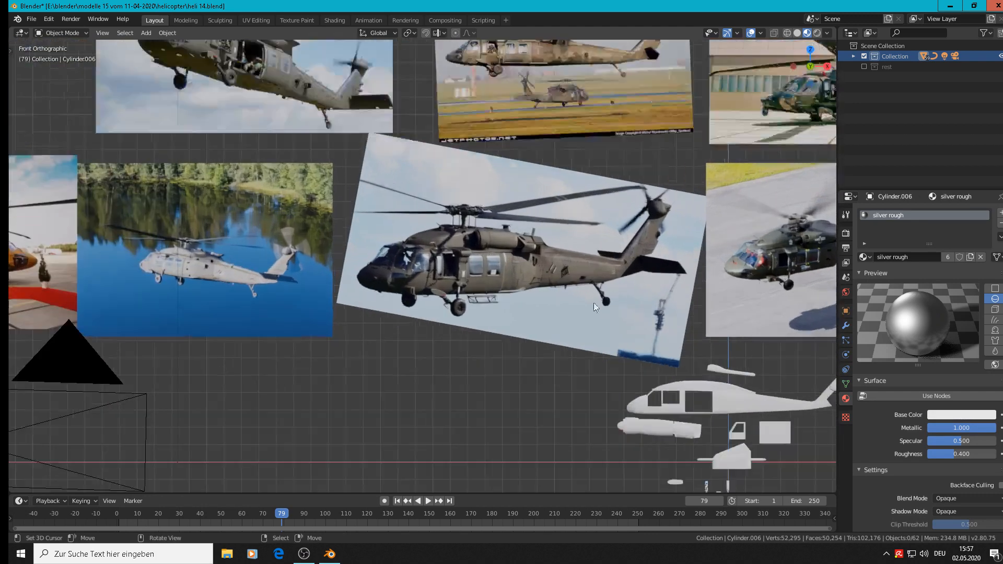
{"action": "scroll", "coordinate": [655, 366], "scroll_direction": "up", "scroll_amount": 1}
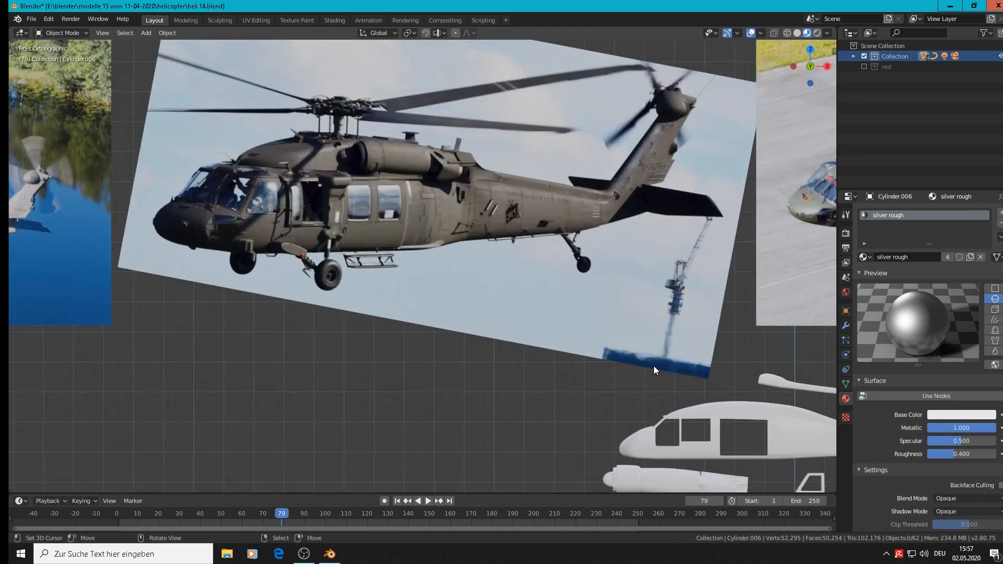
{"action": "middle_click_drag", "start_coordinate": [653, 366], "coordinate": [520, 259], "text": "shift"}
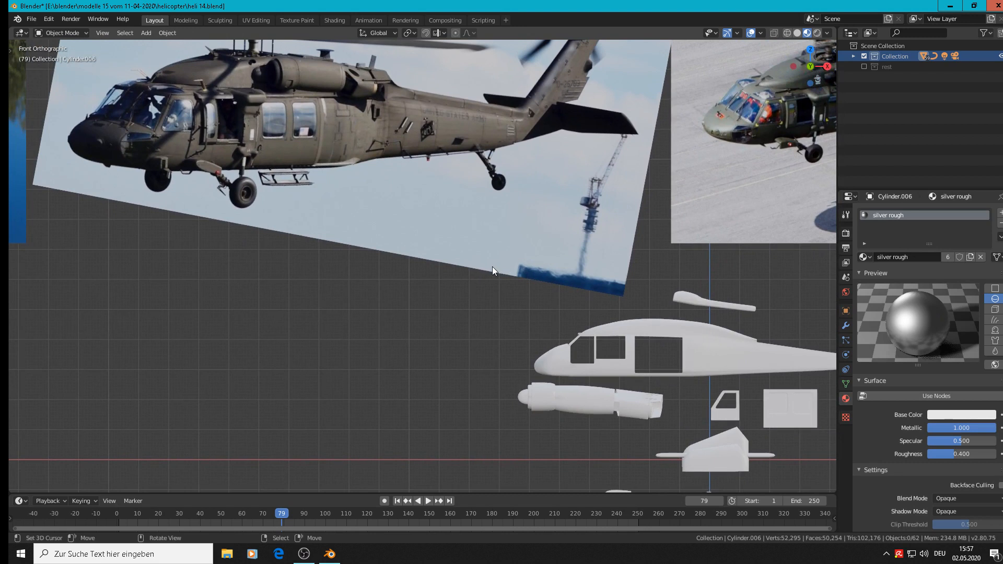
Step: Add a material slot to the white fuselage and fill it with the existing helicopter green color rough material
{"action": "left_click", "coordinate": [620, 364]}
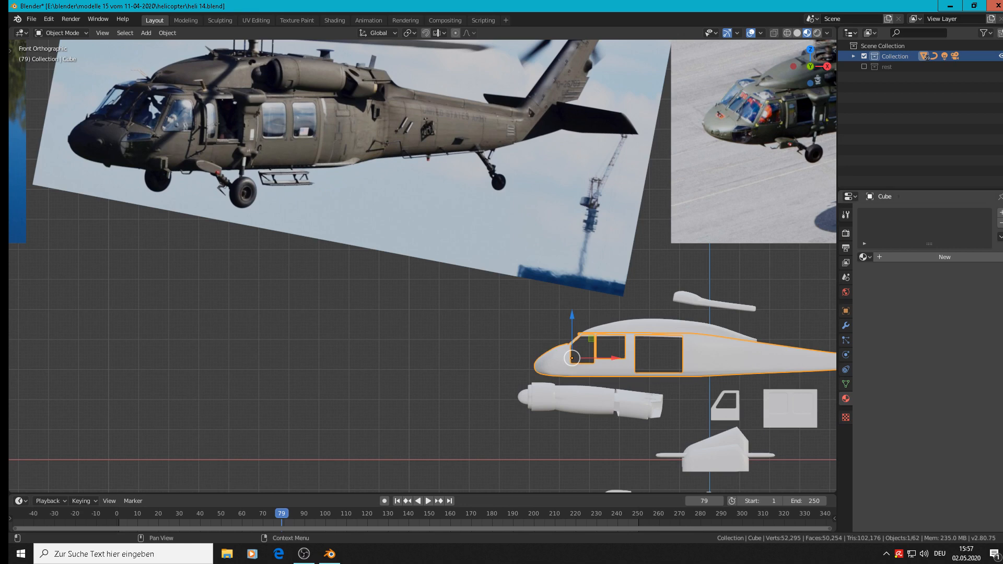
{"action": "left_click", "coordinate": [1000, 212]}
{"action": "left_click", "coordinate": [863, 257]}
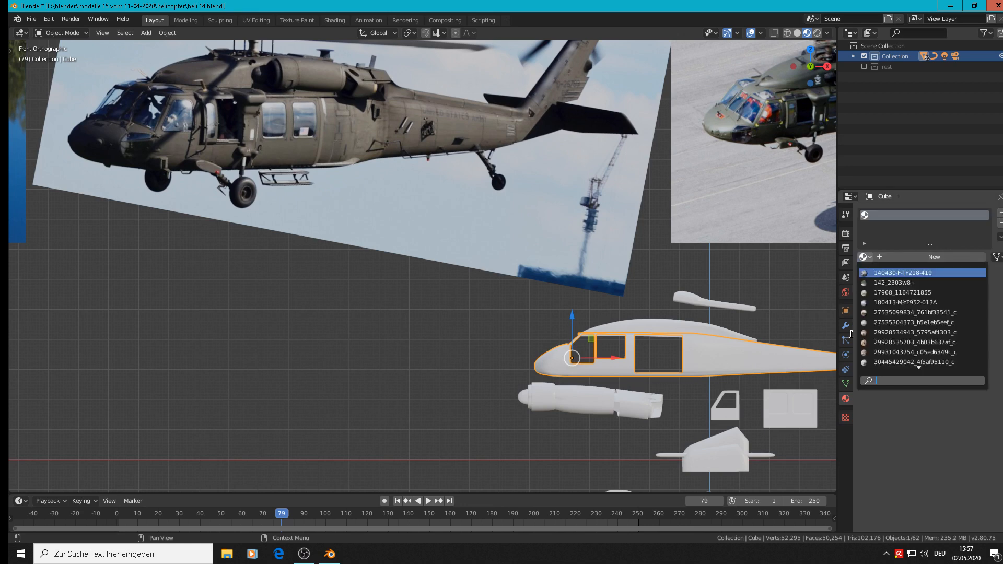
{"action": "type", "text": "gr"}
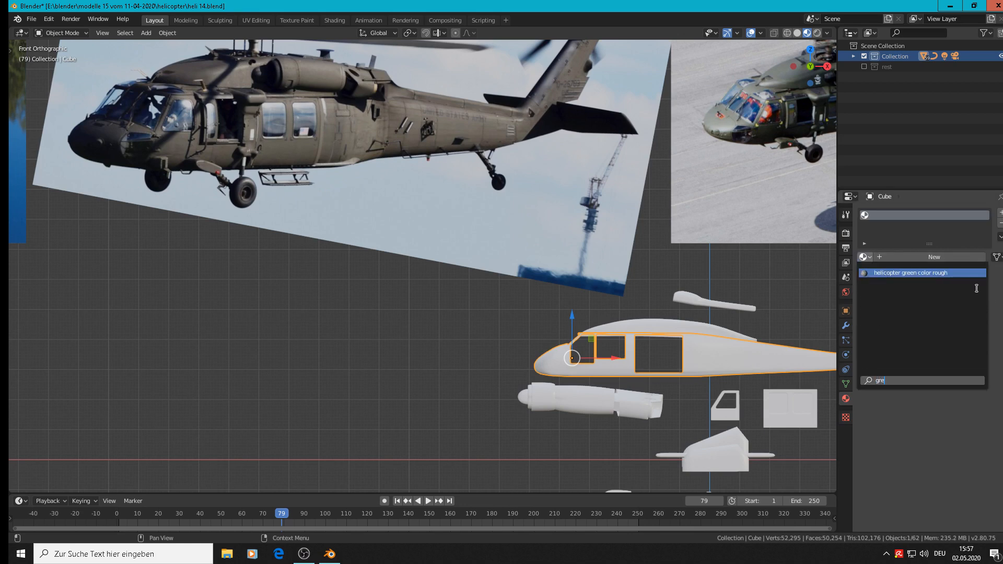
{"action": "type", "text": "e"}
{"action": "left_click", "coordinate": [950, 273]}
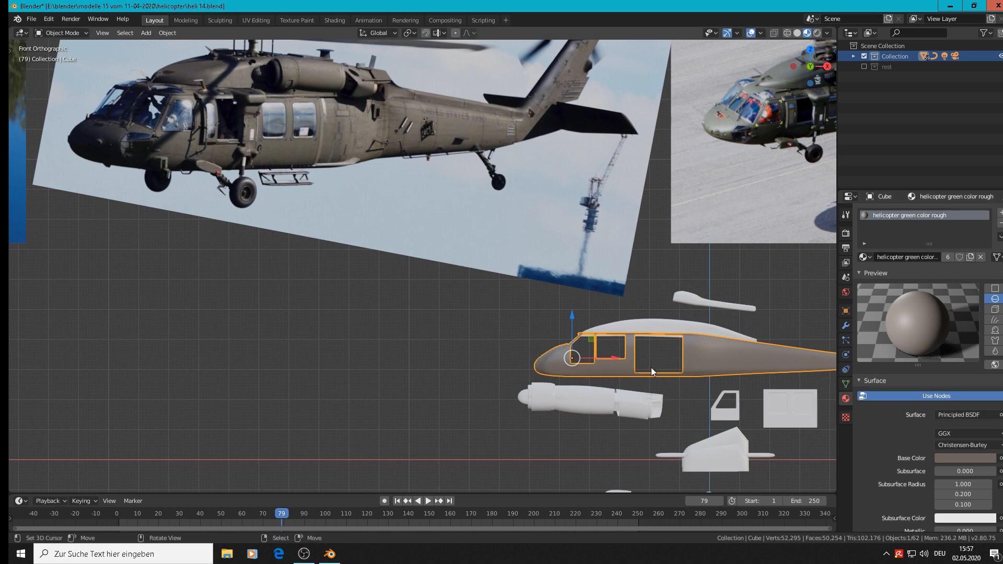
Step: Assign the existing helicopter green color rough material to the curved roof fairing above the fuselage
{"action": "left_click", "coordinate": [667, 327]}
{"action": "left_click", "coordinate": [863, 257]}
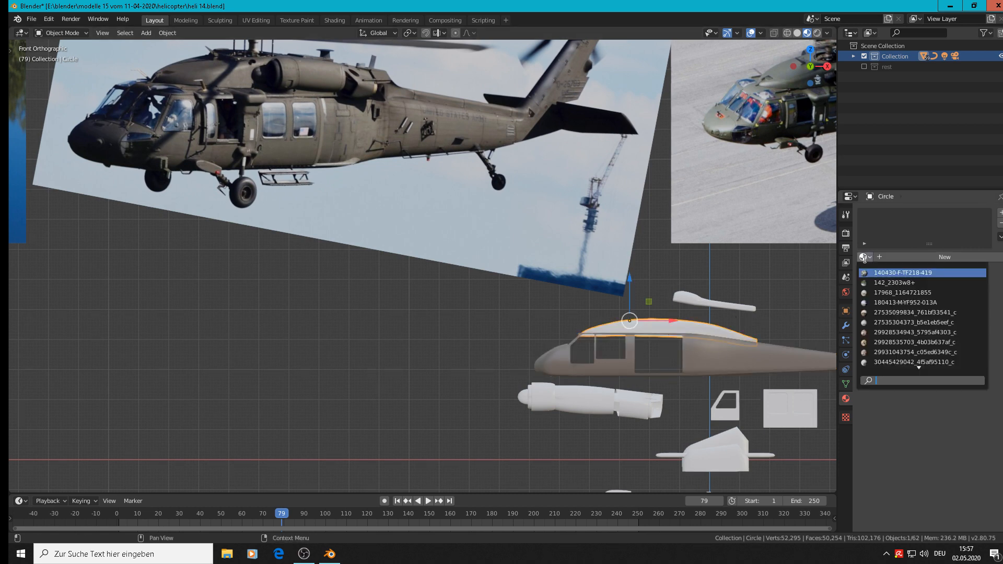
{"action": "type", "text": "gre"}
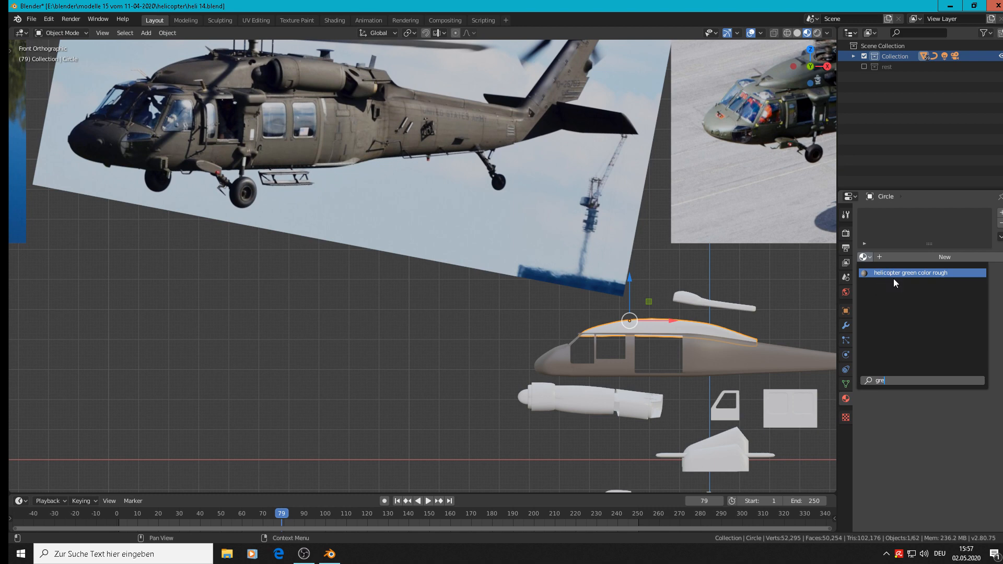
{"action": "left_click", "coordinate": [893, 278]}
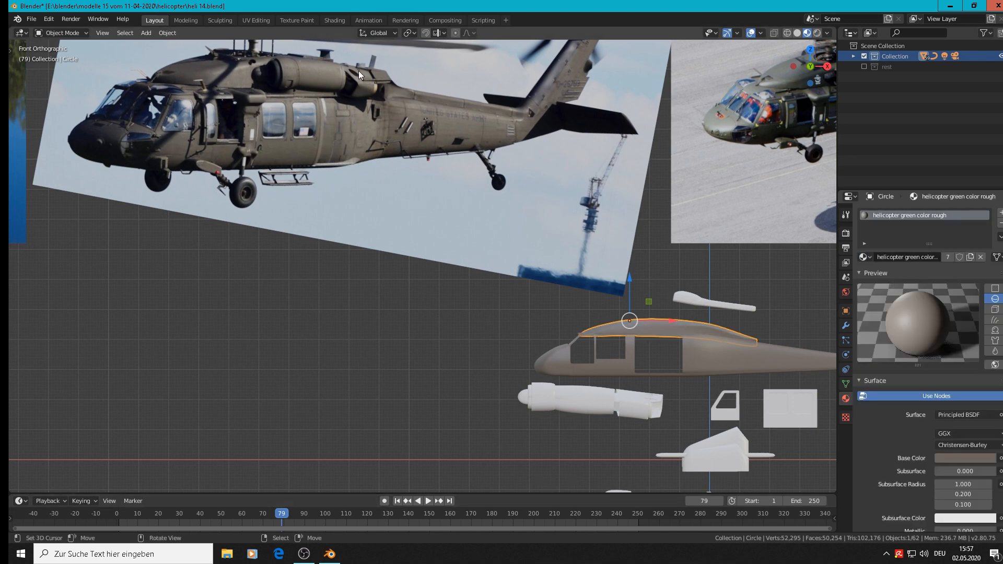
Step: Add a material slot to the long front section of the engine housing and fill it with helicopter green color rough
{"action": "left_click", "coordinate": [587, 402]}
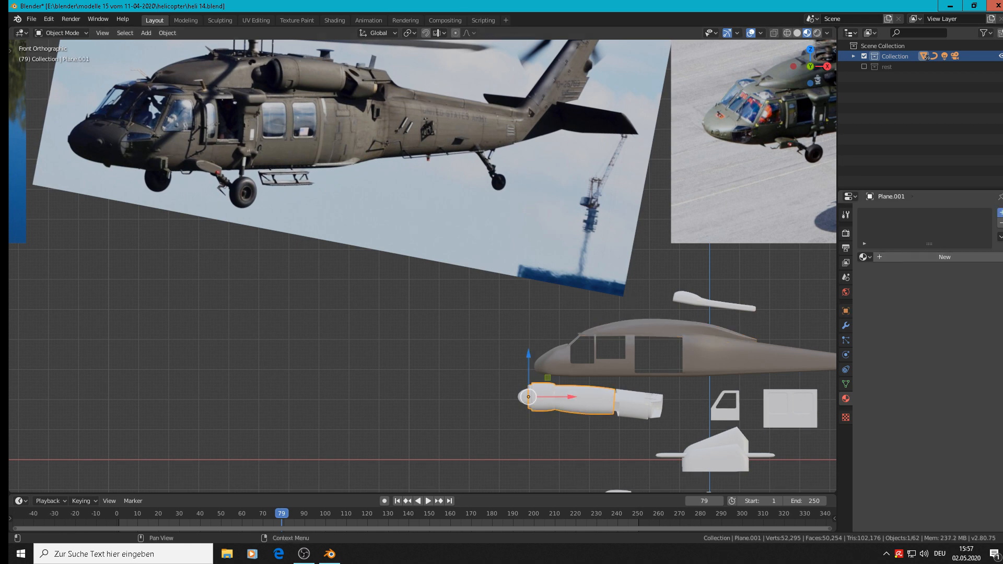
{"action": "left_click", "coordinate": [1000, 212]}
{"action": "left_click", "coordinate": [864, 257]}
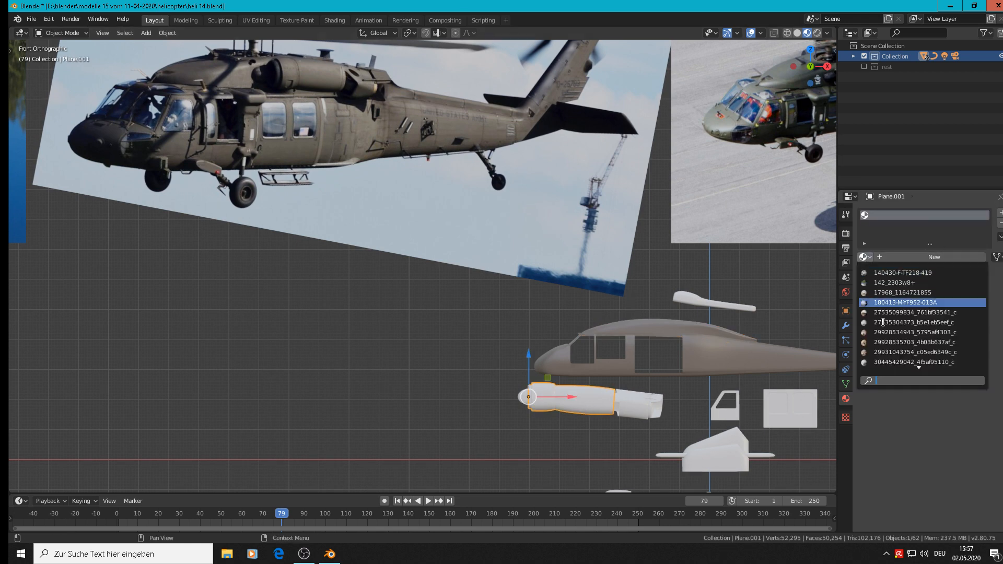
{"action": "type", "text": "gr"}
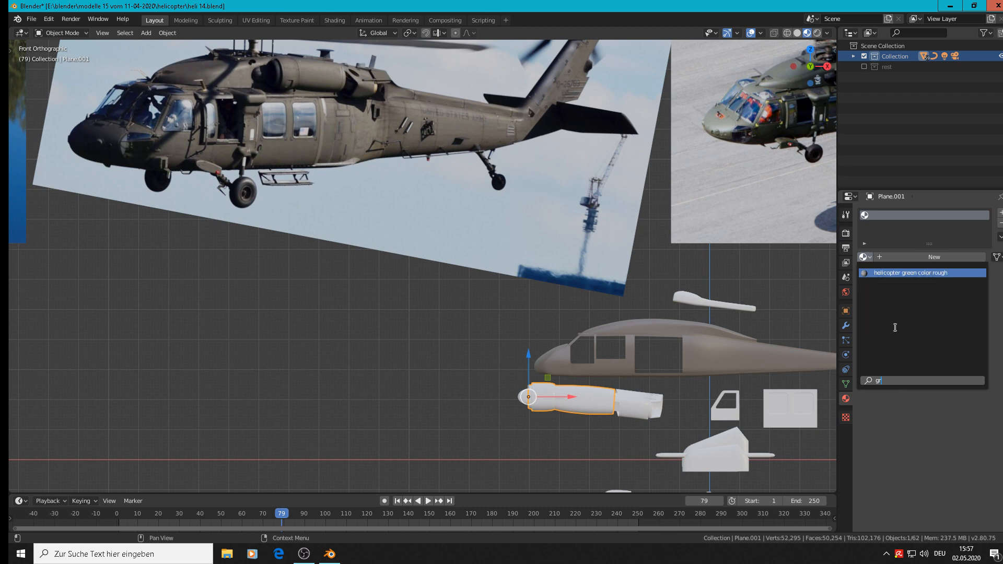
{"action": "left_click", "coordinate": [883, 272]}
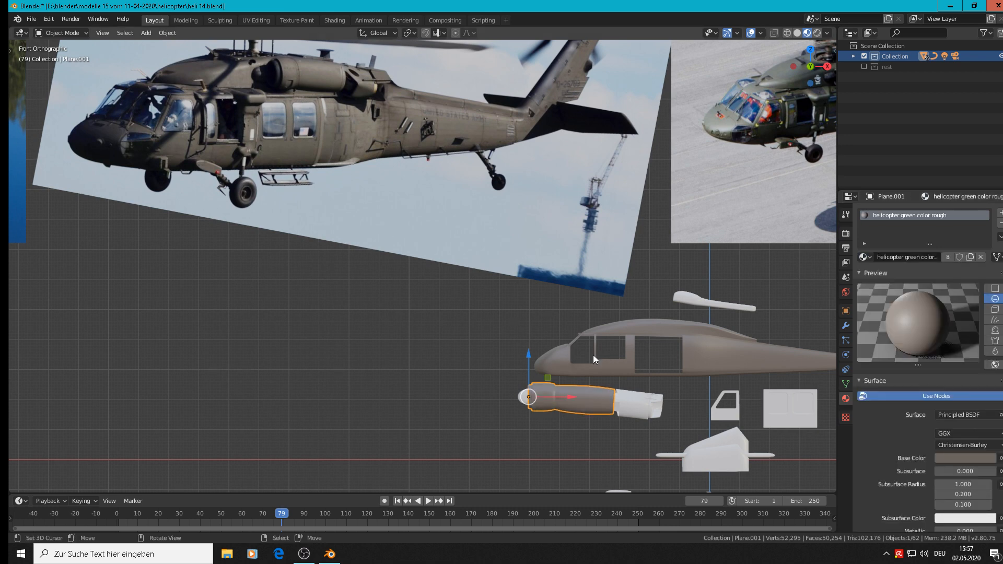
Step: Assign the helicopter green color rough material to the rear exhaust section of the engine housing
{"action": "left_click", "coordinate": [637, 409]}
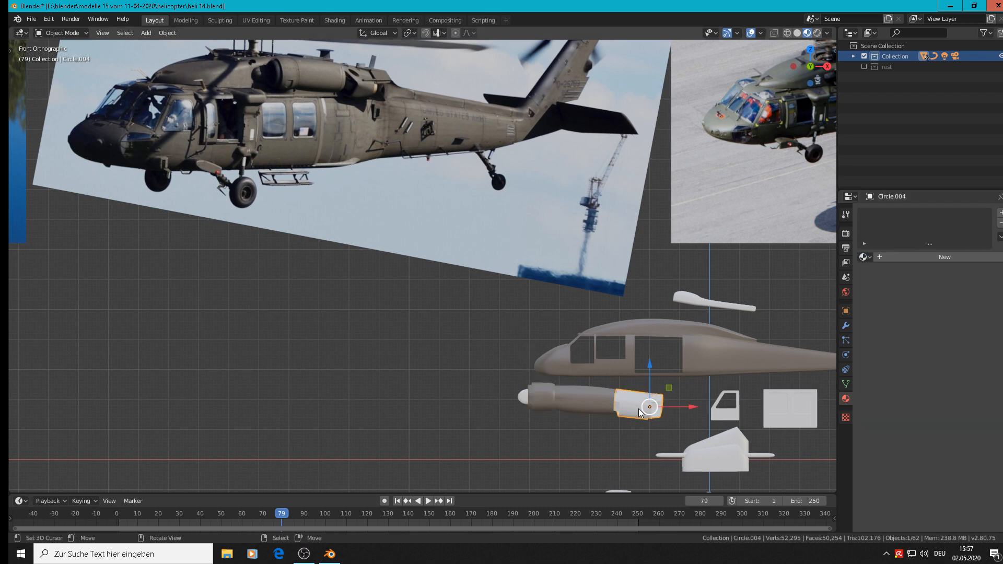
{"action": "left_click", "coordinate": [865, 257]}
{"action": "type", "text": "gr"}
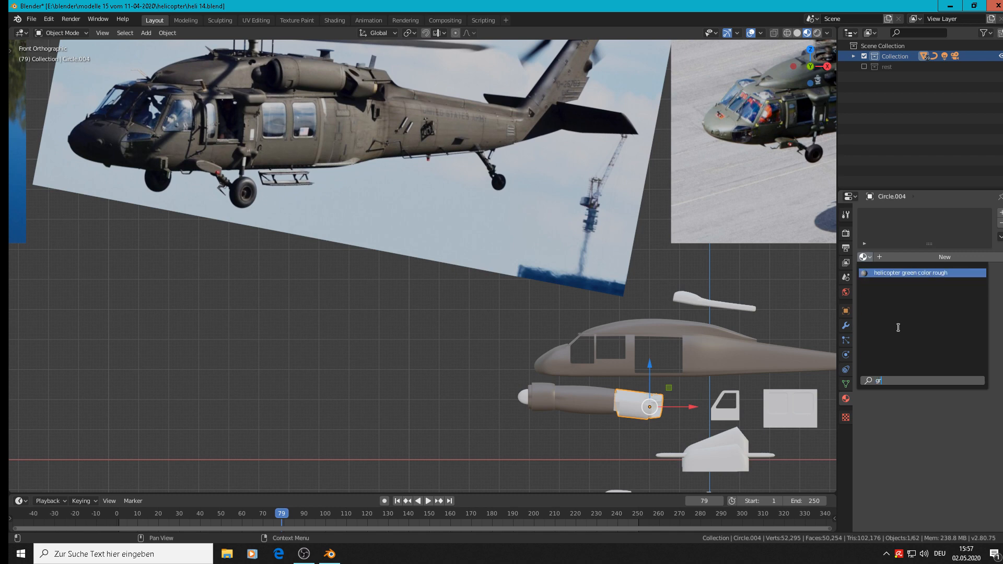
{"action": "left_click", "coordinate": [907, 272]}
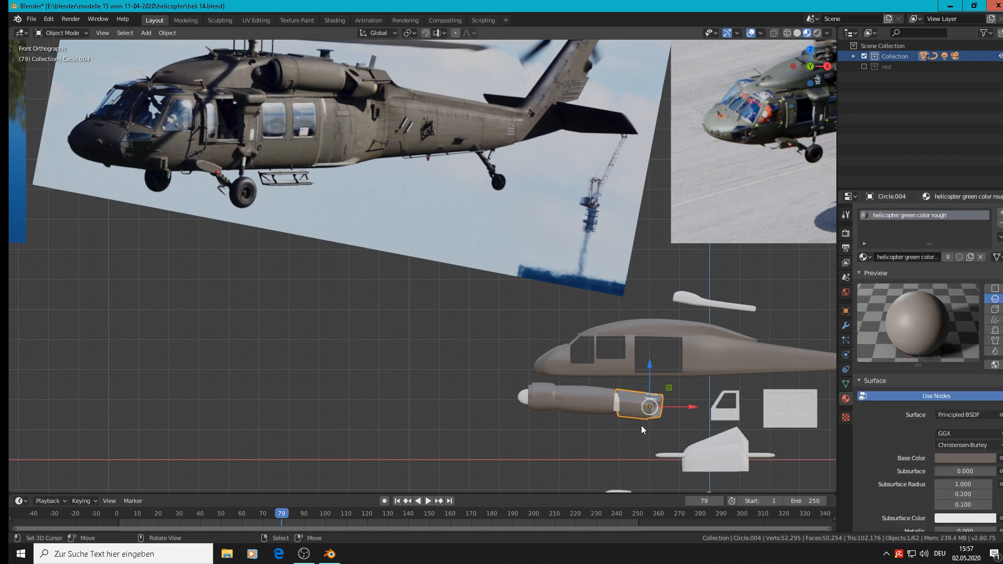
Step: Examine the engine's intake cone, housing and exhaust colors in the side-view reference photo and compare them with the model
{"action": "scroll", "coordinate": [641, 425], "scroll_direction": "up", "scroll_amount": 5}
{"action": "scroll", "coordinate": [620, 401], "scroll_direction": "up", "scroll_amount": 1}
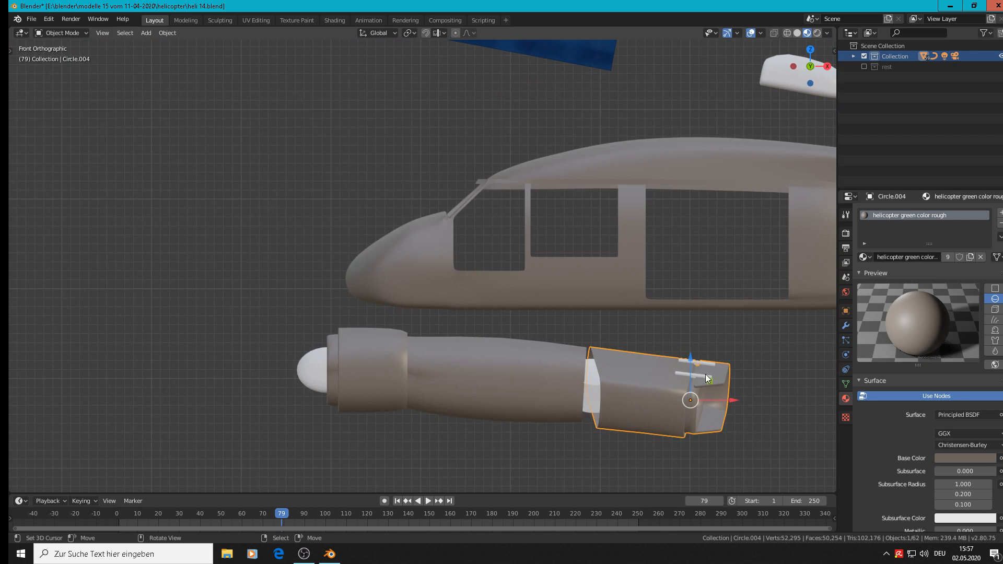
{"action": "scroll", "coordinate": [369, 186], "scroll_direction": "down", "scroll_amount": 2}
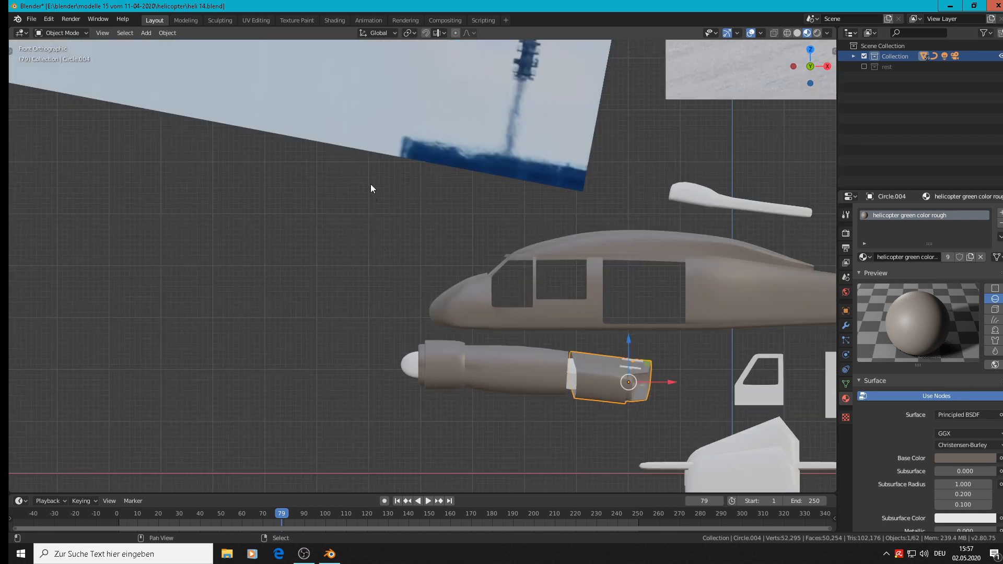
{"action": "scroll", "coordinate": [369, 186], "scroll_direction": "up", "scroll_amount": 6}
{"action": "scroll", "coordinate": [368, 159], "scroll_direction": "up", "scroll_amount": 4}
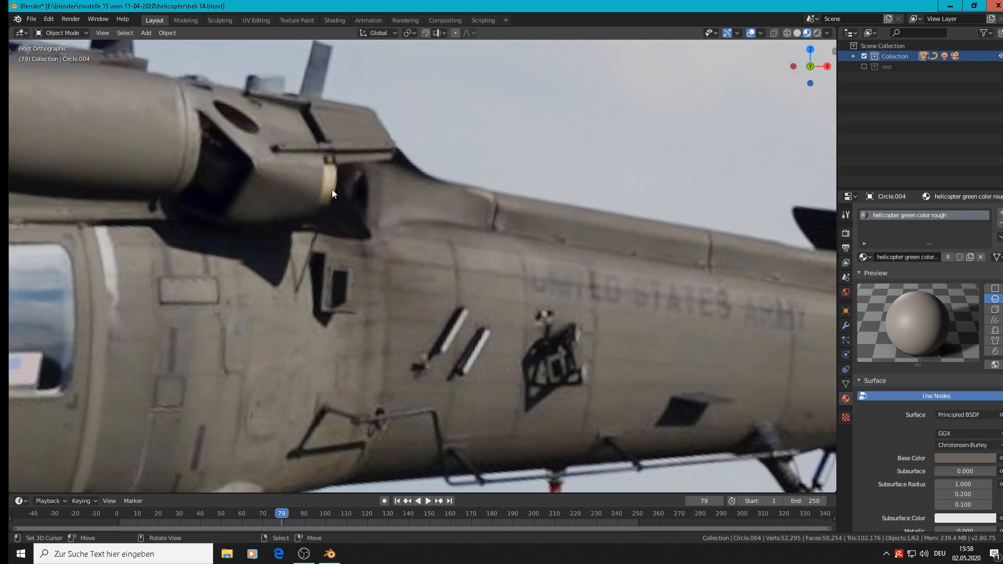
{"action": "scroll", "coordinate": [331, 190], "scroll_direction": "down", "scroll_amount": 6}
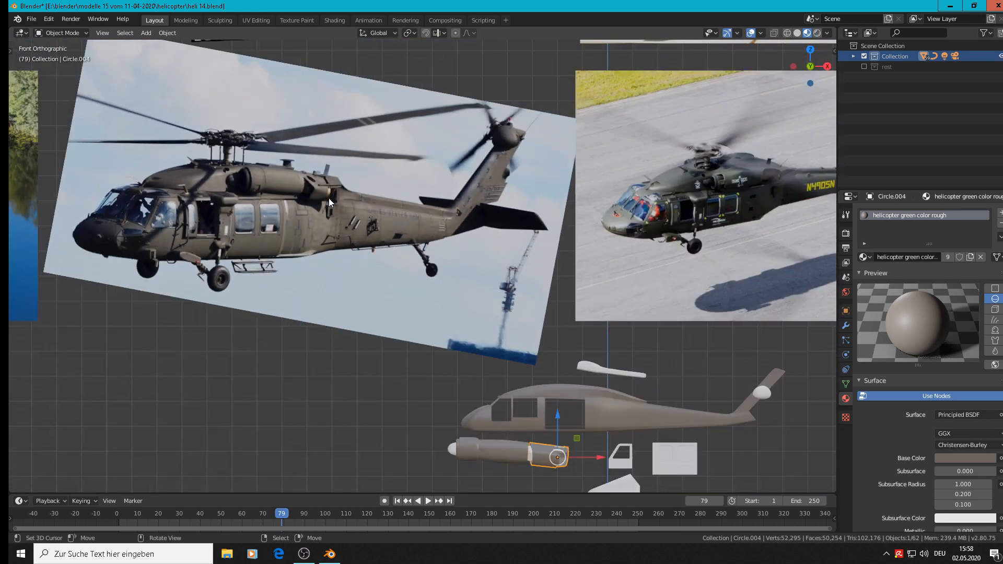
{"action": "scroll", "coordinate": [218, 169], "scroll_direction": "up", "scroll_amount": 7}
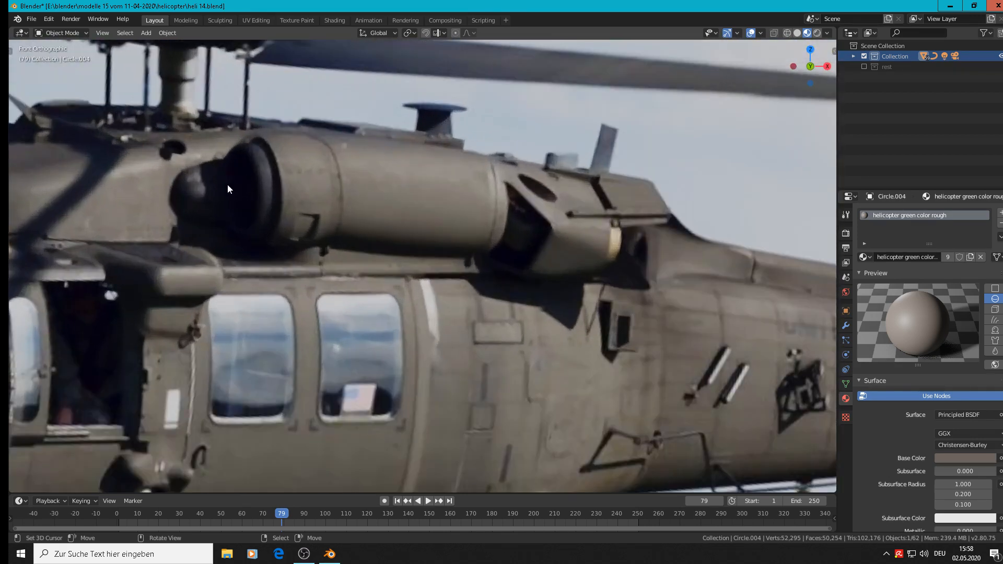
{"action": "scroll", "coordinate": [266, 187], "scroll_direction": "down", "scroll_amount": 8}
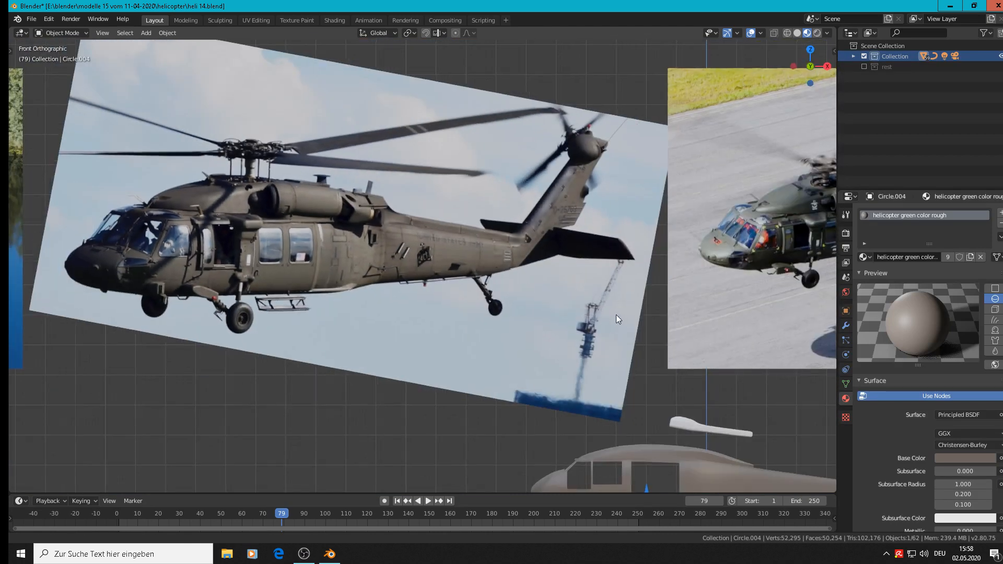
{"action": "scroll", "coordinate": [616, 319], "scroll_direction": "down", "scroll_amount": 2}
{"action": "middle_click_drag", "start_coordinate": [616, 318], "coordinate": [458, 204], "text": "shift"}
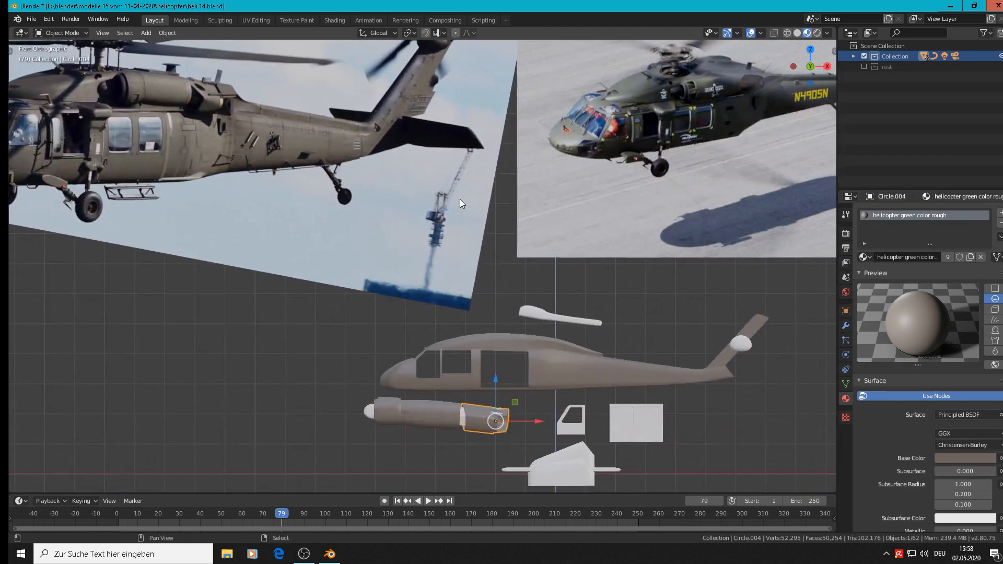
Step: Select the lower of the two thin white strips on the engine's exhaust section and assign it helicopter green color rough
{"action": "scroll", "coordinate": [502, 410], "scroll_direction": "up", "scroll_amount": 5}
{"action": "middle_click_drag", "start_coordinate": [491, 398], "coordinate": [533, 348], "text": "shift"}
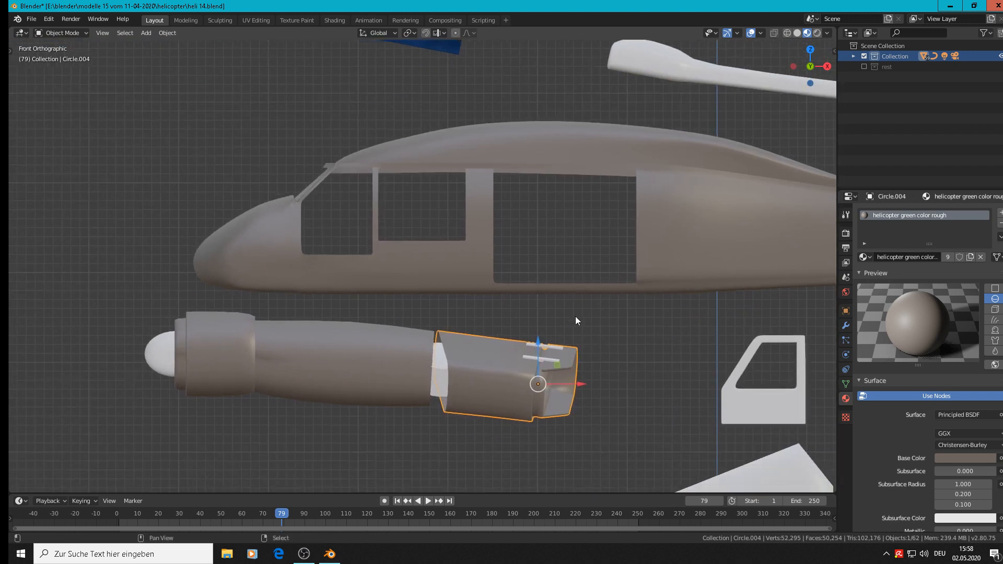
{"action": "scroll", "coordinate": [575, 316], "scroll_direction": "up", "scroll_amount": 2}
{"action": "middle_click_drag", "start_coordinate": [544, 301], "coordinate": [612, 235], "text": "shift"}
{"action": "left_click", "coordinate": [607, 290]}
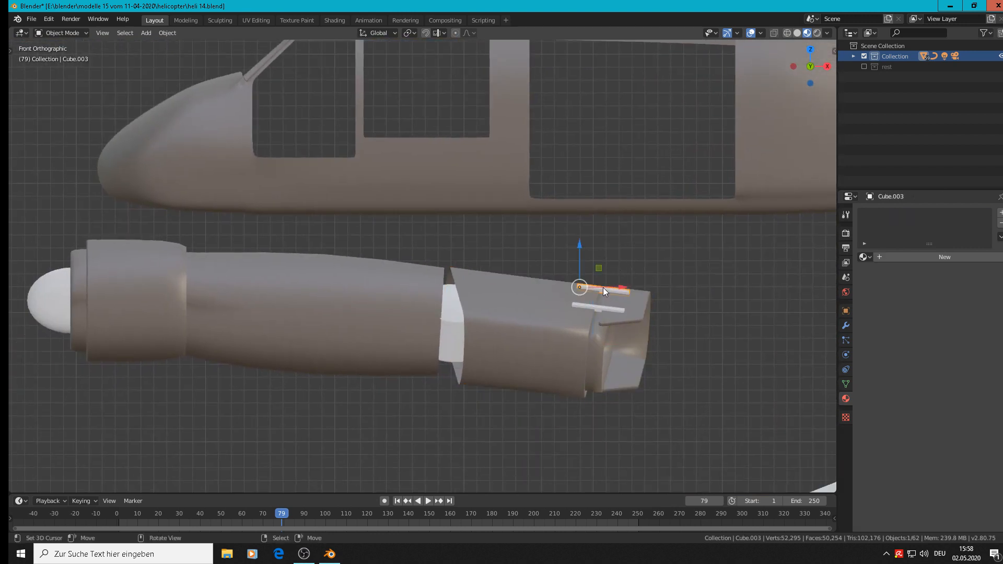
{"action": "left_click", "coordinate": [599, 309]}
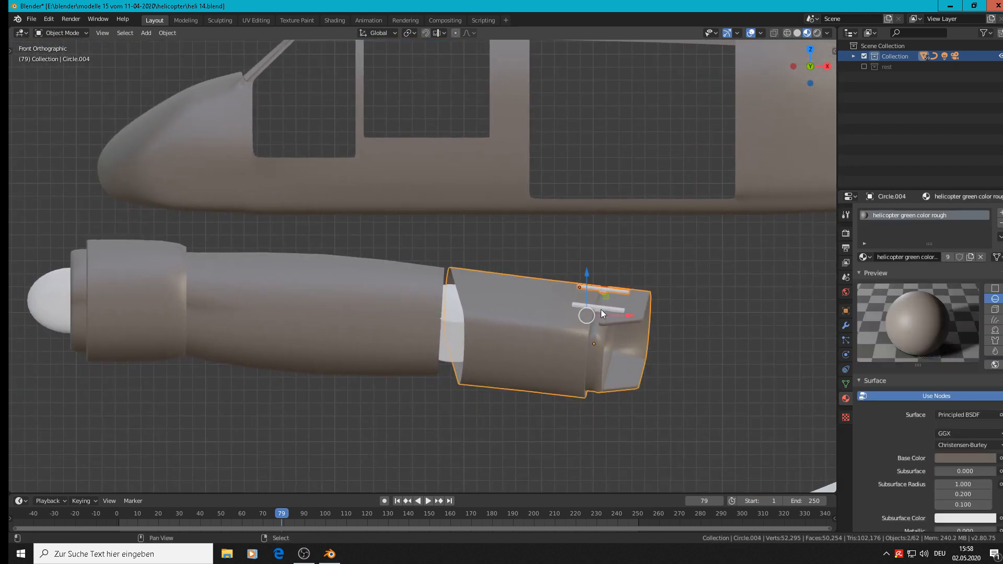
{"action": "left_click", "coordinate": [601, 309]}
{"action": "left_click", "coordinate": [863, 257]}
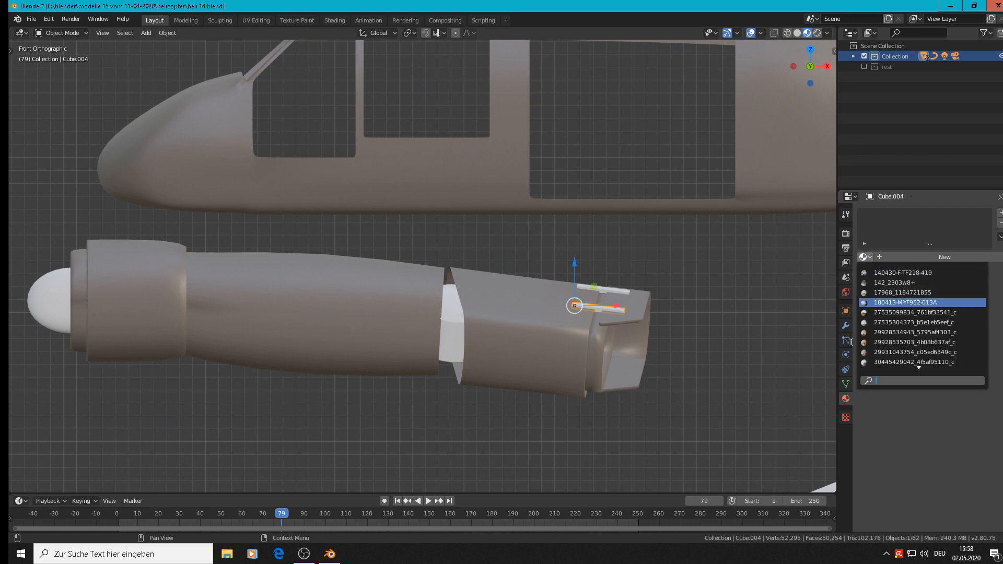
{"action": "type", "text": "gr"}
{"action": "left_click", "coordinate": [882, 272]}
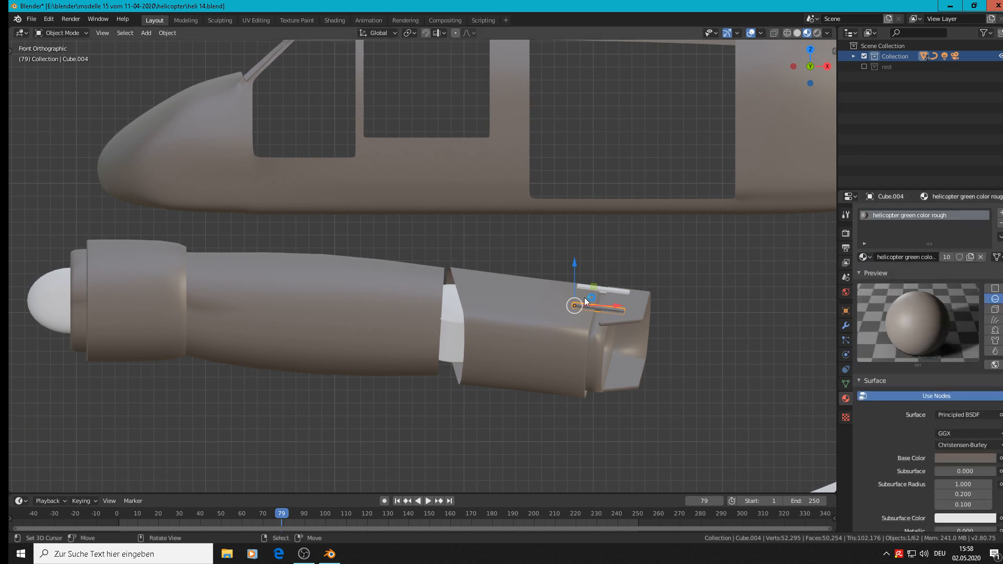
Step: Select the upper thin white strip on the engine's exhaust section and give it a slot with helicopter green color rough
{"action": "left_click", "coordinate": [605, 292]}
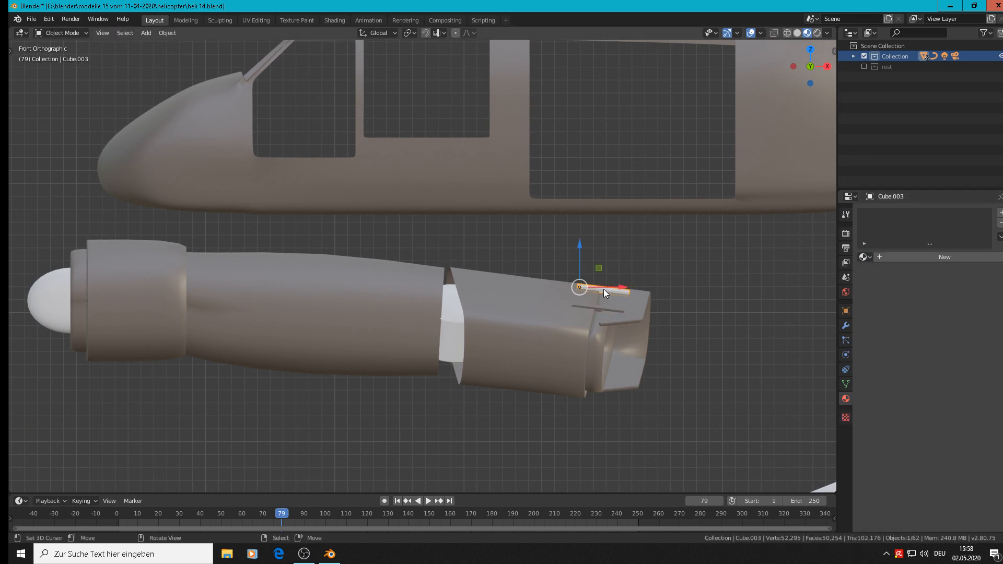
{"action": "key", "text": "Tab"}
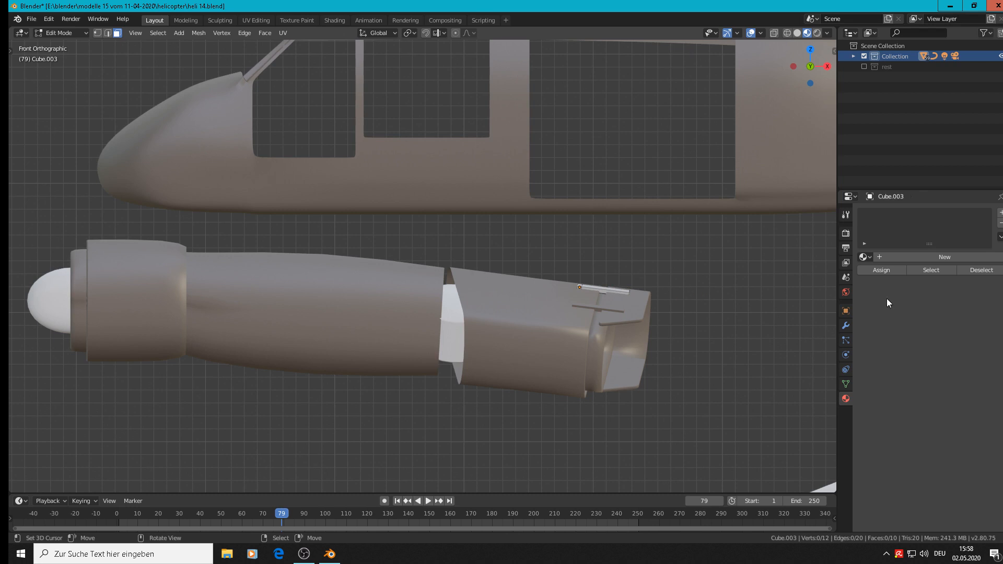
{"action": "left_click", "coordinate": [1001, 212]}
{"action": "left_click", "coordinate": [863, 257]}
{"action": "type", "text": "g"}
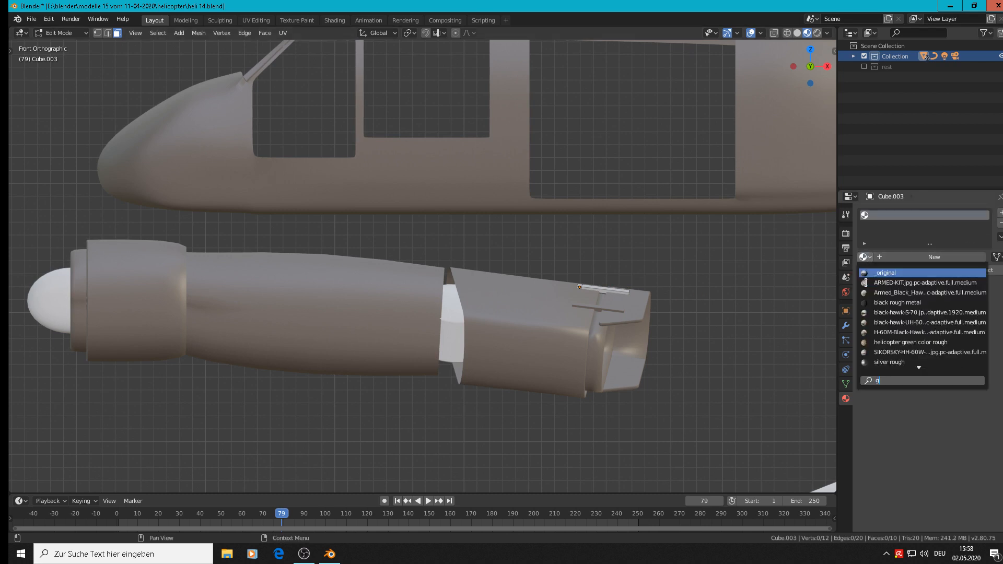
{"action": "type", "text": "r"}
{"action": "left_click", "coordinate": [886, 270]}
{"action": "key", "text": "Tab"}
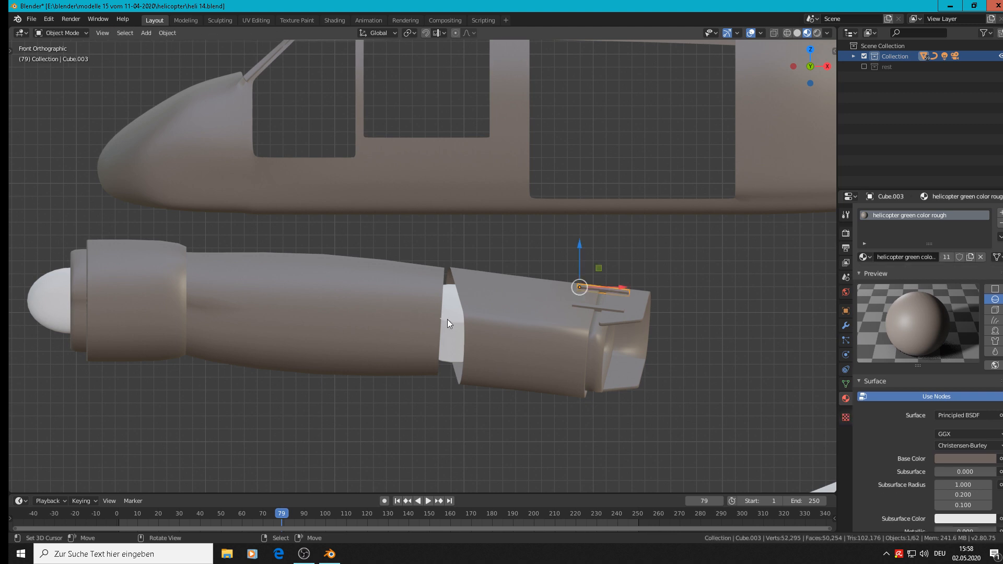
Step: Assign helicopter green color rough to the white connecting cylinder between the engine's front housing and exhaust section
{"action": "left_click", "coordinate": [448, 324]}
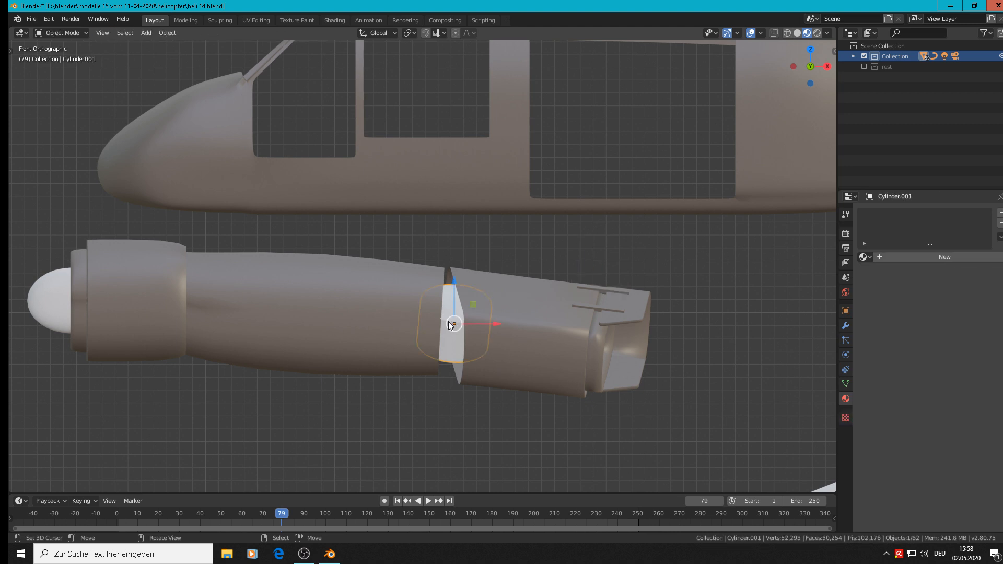
{"action": "left_click", "coordinate": [864, 257]}
{"action": "type", "text": "gr"}
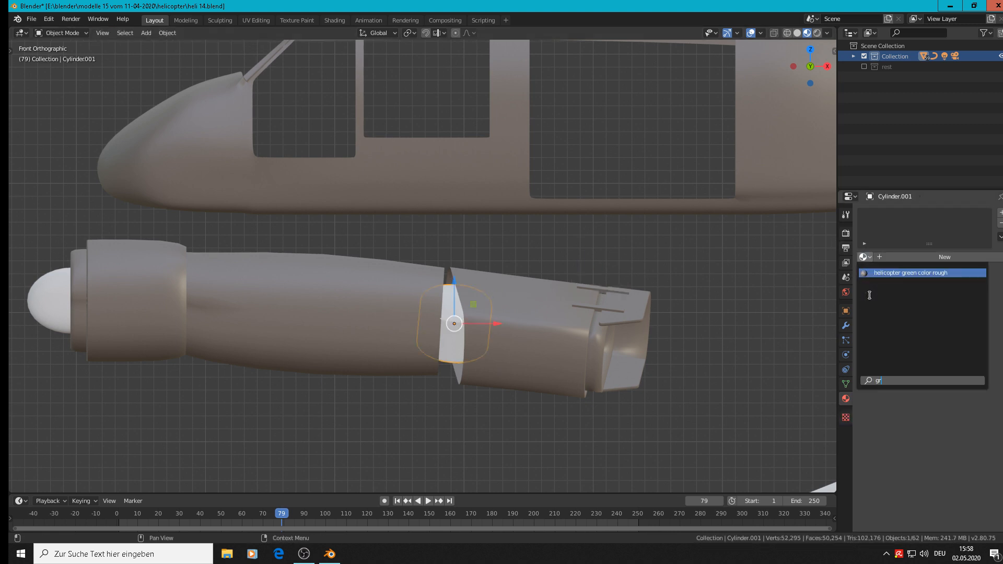
{"action": "left_click", "coordinate": [905, 273]}
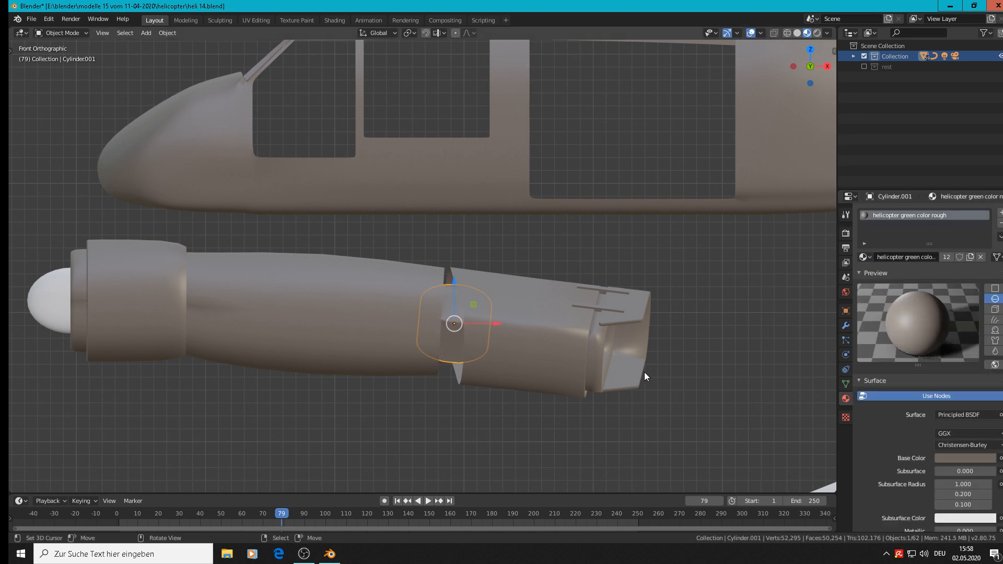
Step: Add a second material slot to the connecting cylinder with a new material named burned silver
{"action": "scroll", "coordinate": [628, 366], "scroll_direction": "up", "scroll_amount": 1}
{"action": "scroll", "coordinate": [594, 356], "scroll_direction": "down", "scroll_amount": 3}
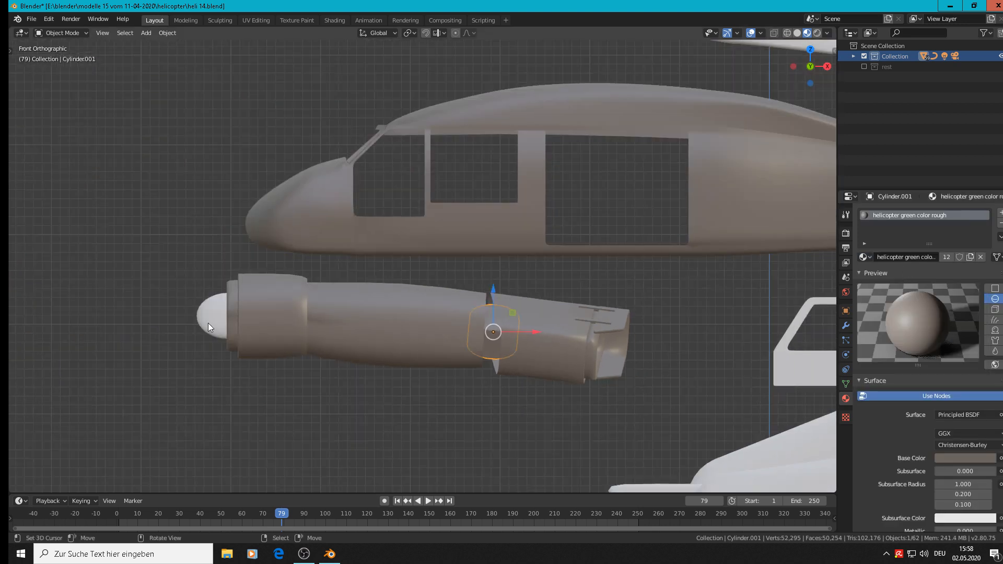
{"action": "middle_click_drag", "start_coordinate": [212, 308], "coordinate": [261, 321]}
{"action": "scroll", "coordinate": [261, 321], "scroll_direction": "up", "scroll_amount": 2}
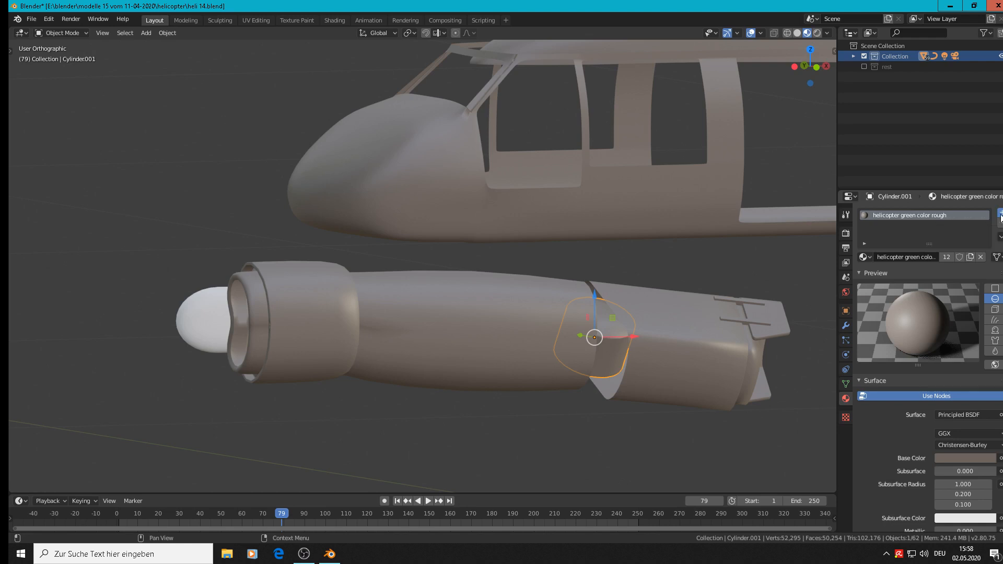
{"action": "left_click", "coordinate": [1000, 213]}
{"action": "left_click", "coordinate": [917, 280]}
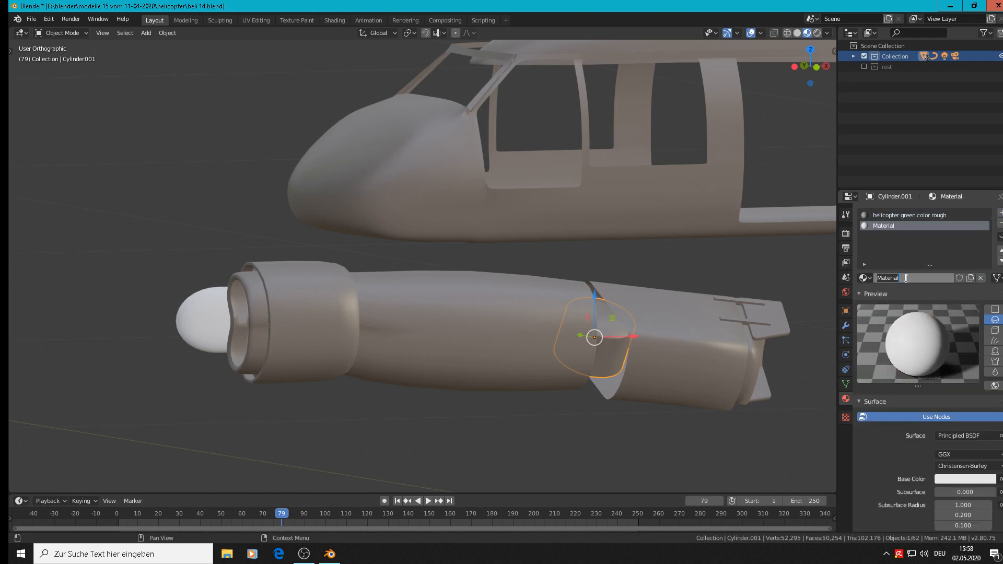
{"action": "type", "text": "burned silver"}
{"action": "key", "text": "Return"}
Step: Set burned silver's metallic to 1 and roughness to 0.442, and tint its base color pale yellow
{"action": "scroll", "coordinate": [804, 383], "scroll_direction": "up", "scroll_amount": 2}
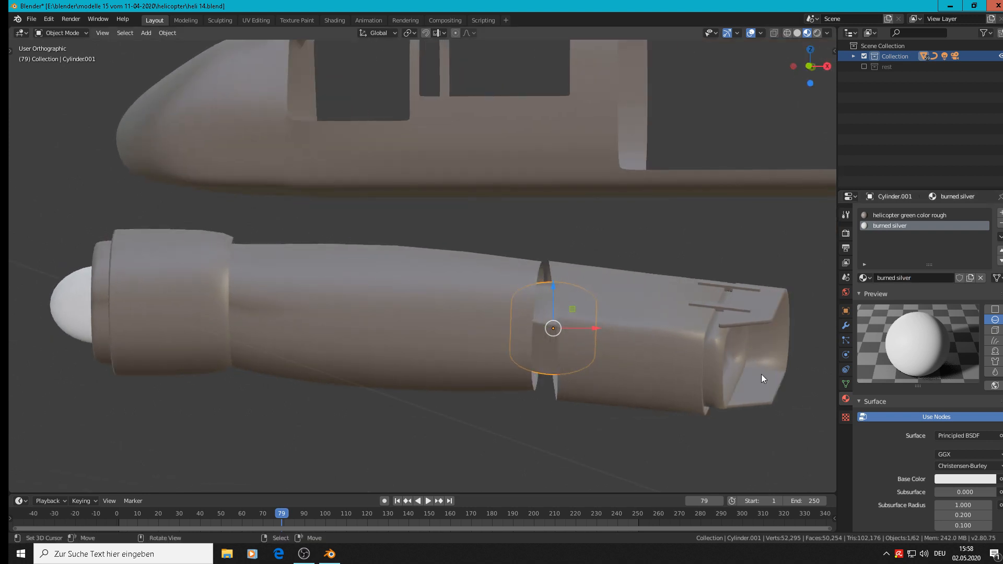
{"action": "scroll", "coordinate": [942, 391], "scroll_direction": "down", "scroll_amount": 5}
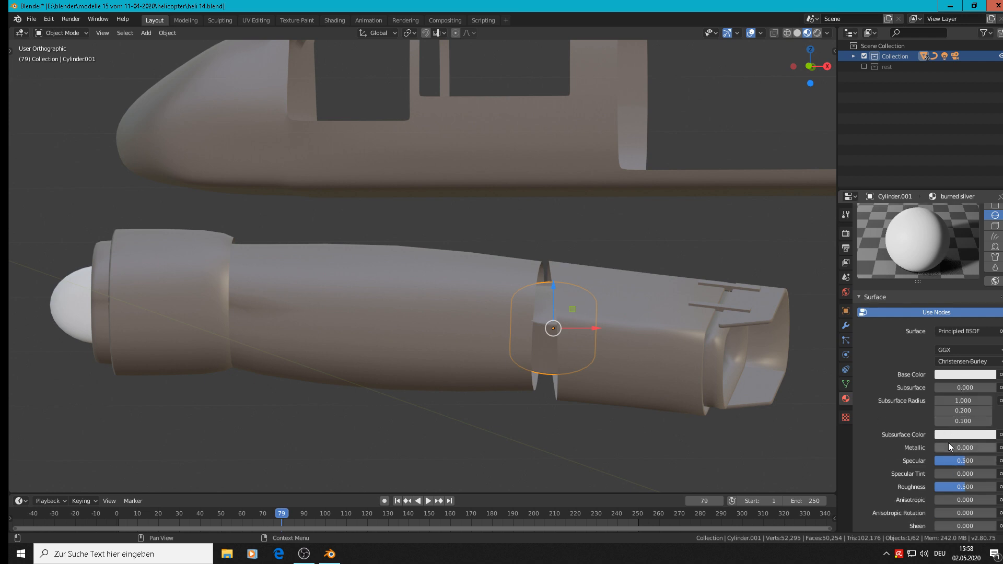
{"action": "left_click", "coordinate": [948, 446]}
{"action": "type", "text": "1"}
{"action": "key", "text": "Return"}
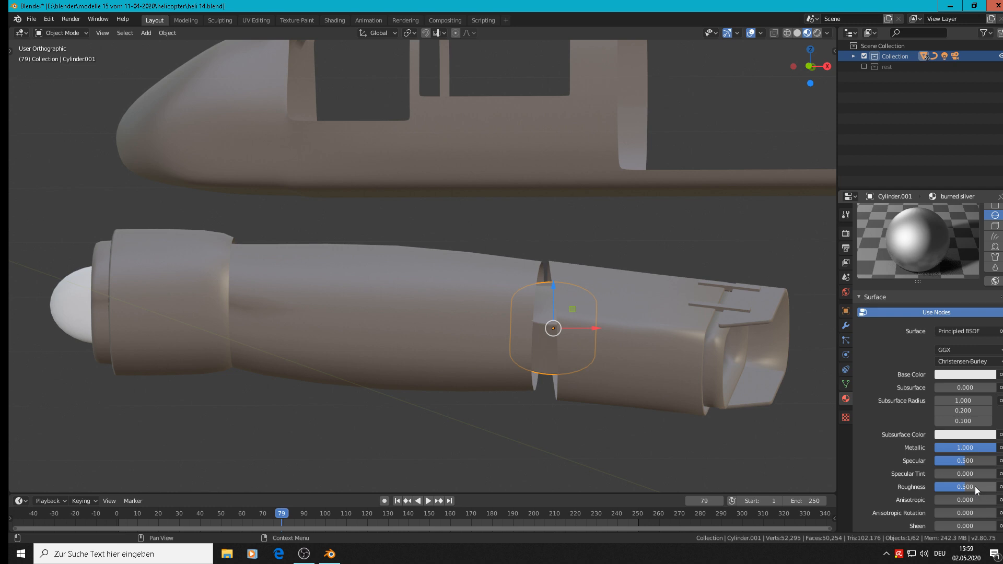
{"action": "left_click_drag", "start_coordinate": [965, 487], "coordinate": [963, 486]}
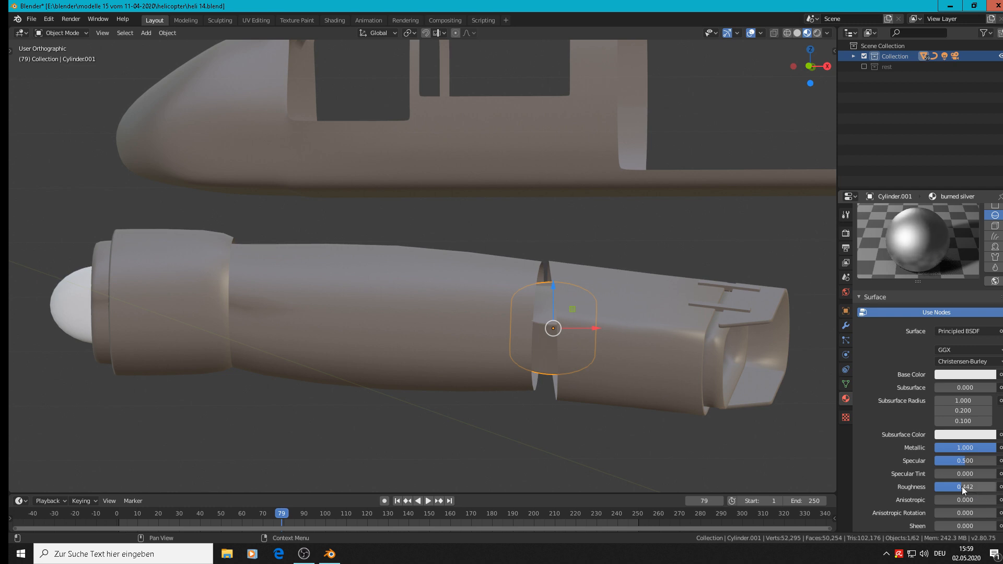
{"action": "left_click", "coordinate": [982, 375]}
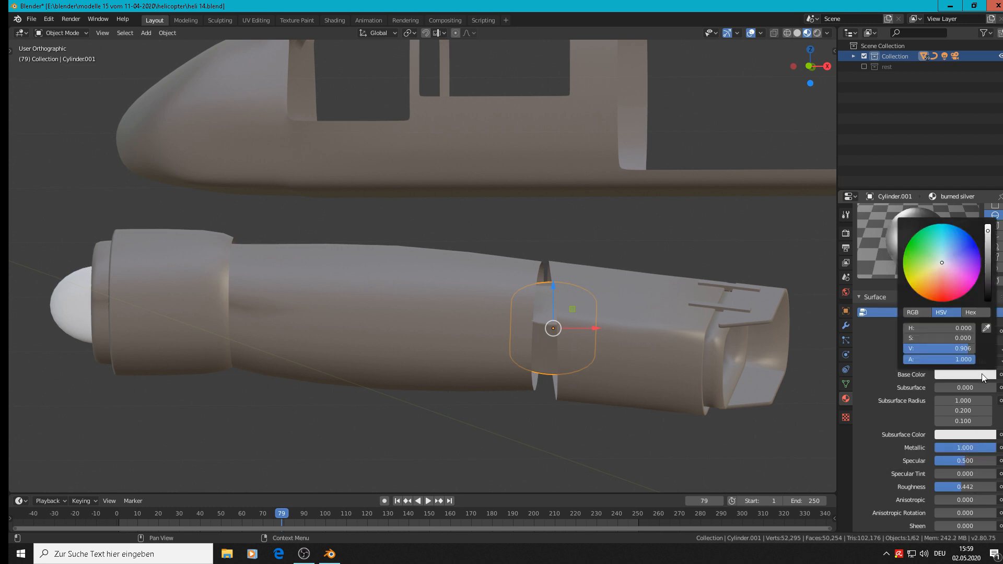
{"action": "left_click", "coordinate": [936, 268]}
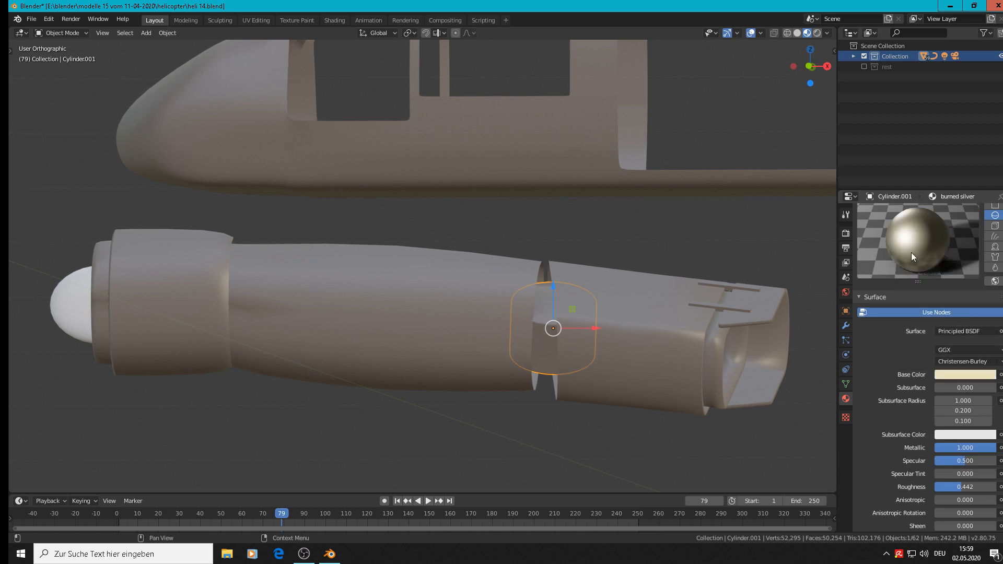
Step: Select the rim face loop of the exhaust section's outlet ring and grow the selection to its neighbouring faces
{"action": "scroll", "coordinate": [691, 339], "scroll_direction": "up", "scroll_amount": 5}
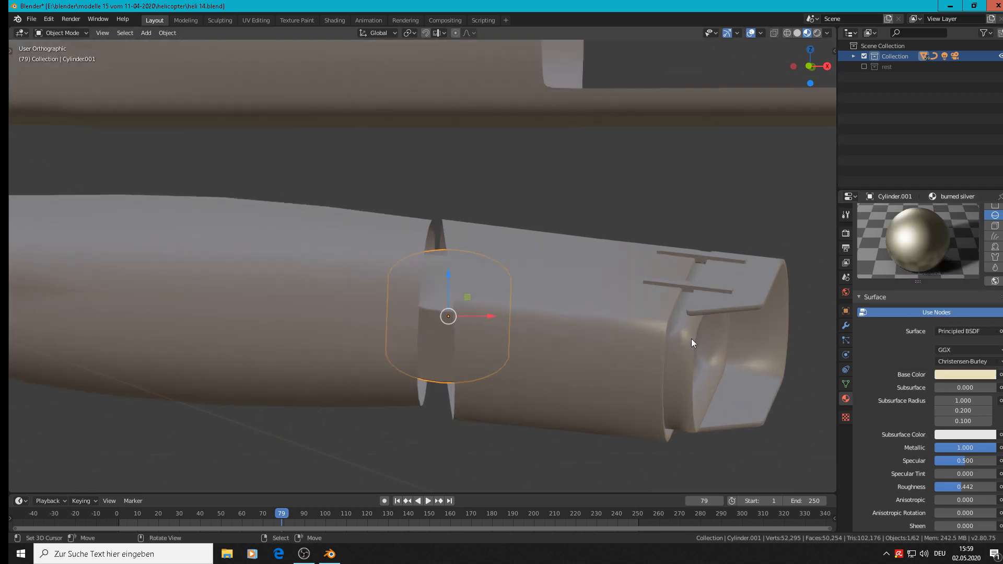
{"action": "key", "text": "Tab"}
{"action": "key", "text": "Tab"}
{"action": "right_click", "coordinate": [688, 341]}
{"action": "key", "text": "Tab"}
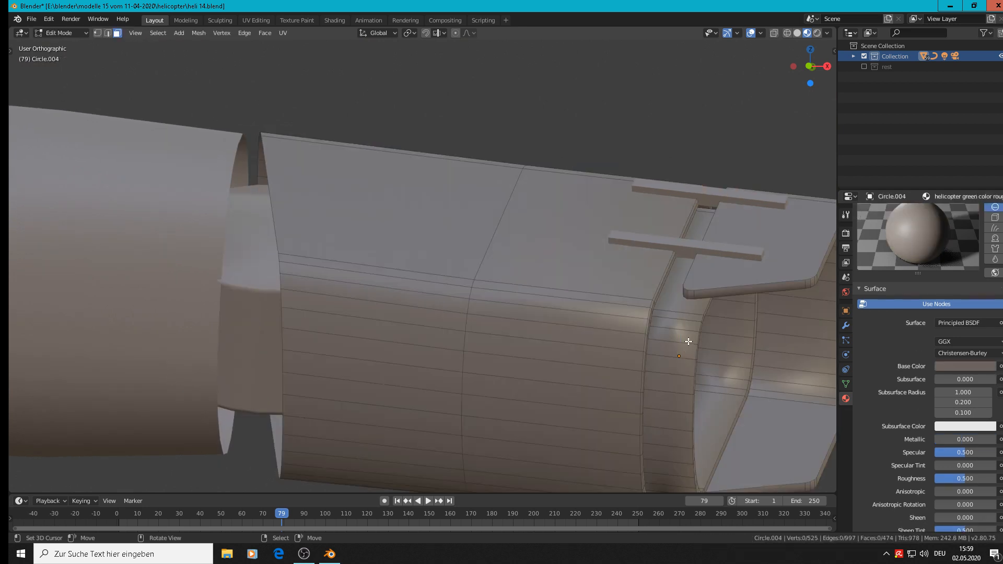
{"action": "scroll", "coordinate": [688, 341], "scroll_direction": "up", "scroll_amount": 2}
{"action": "scroll", "coordinate": [701, 334], "scroll_direction": "up", "scroll_amount": 2}
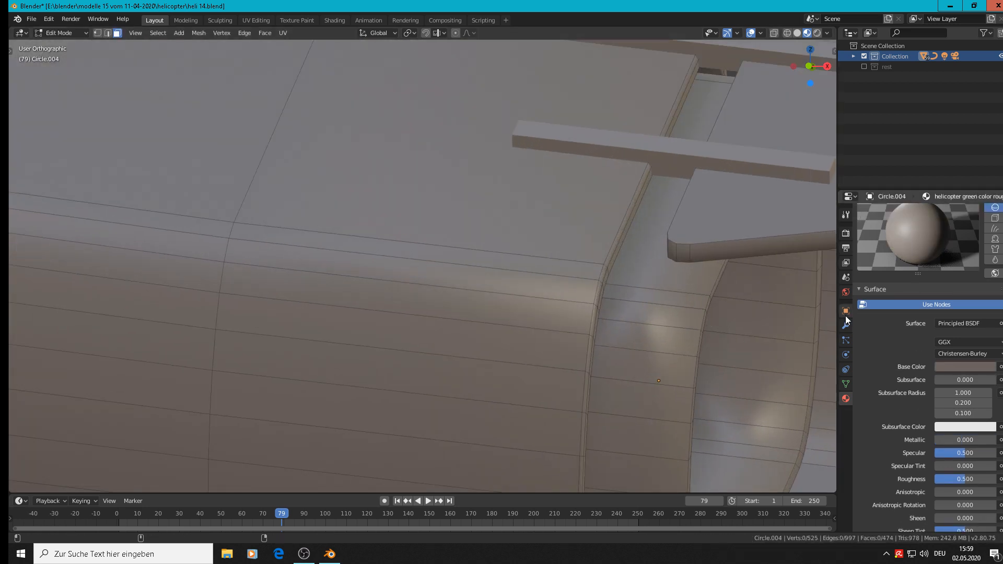
{"action": "left_click", "coordinate": [818, 303], "text": "alt"}
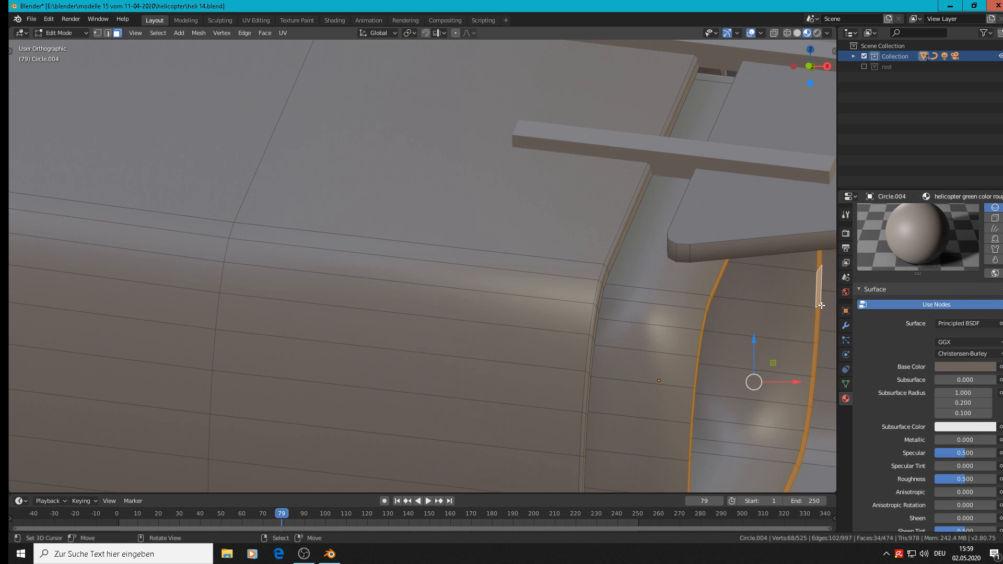
{"action": "scroll", "coordinate": [799, 304], "scroll_direction": "down", "scroll_amount": 5}
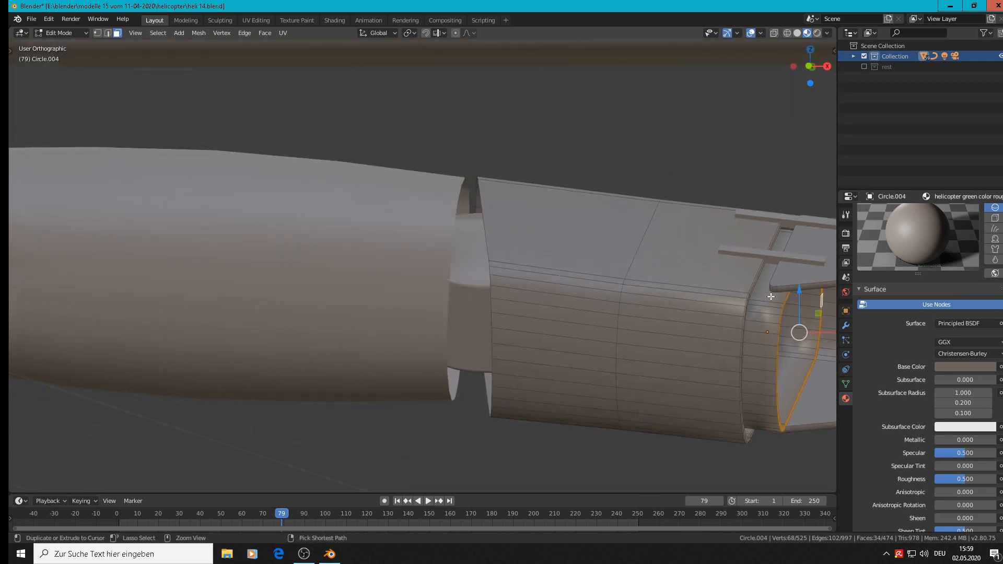
{"action": "key", "text": "ctrl+KP_Add"}
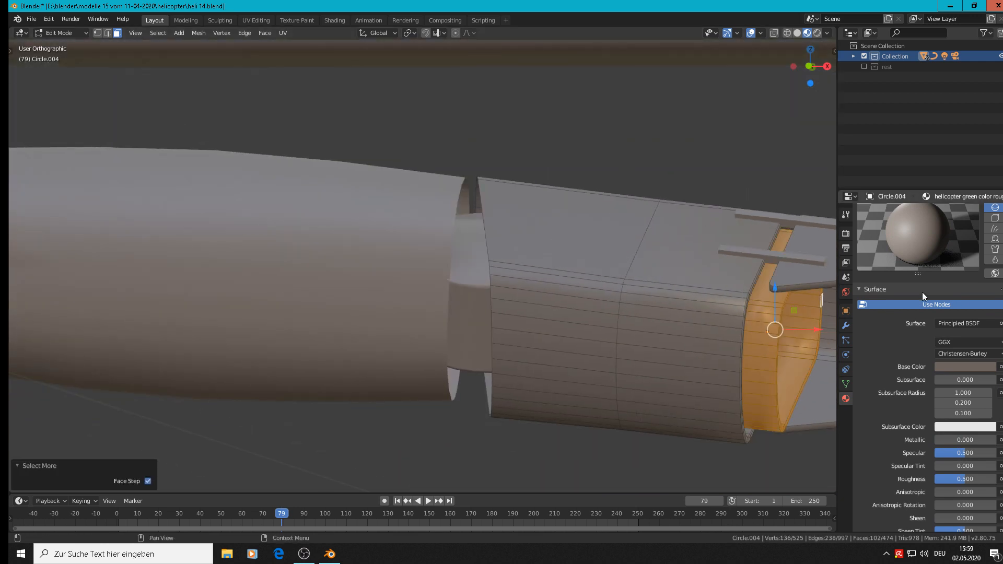
Step: Add a second material slot with burned silver to the exhaust section and assign it to the selected outlet faces
{"action": "scroll", "coordinate": [951, 244], "scroll_direction": "up", "scroll_amount": 5}
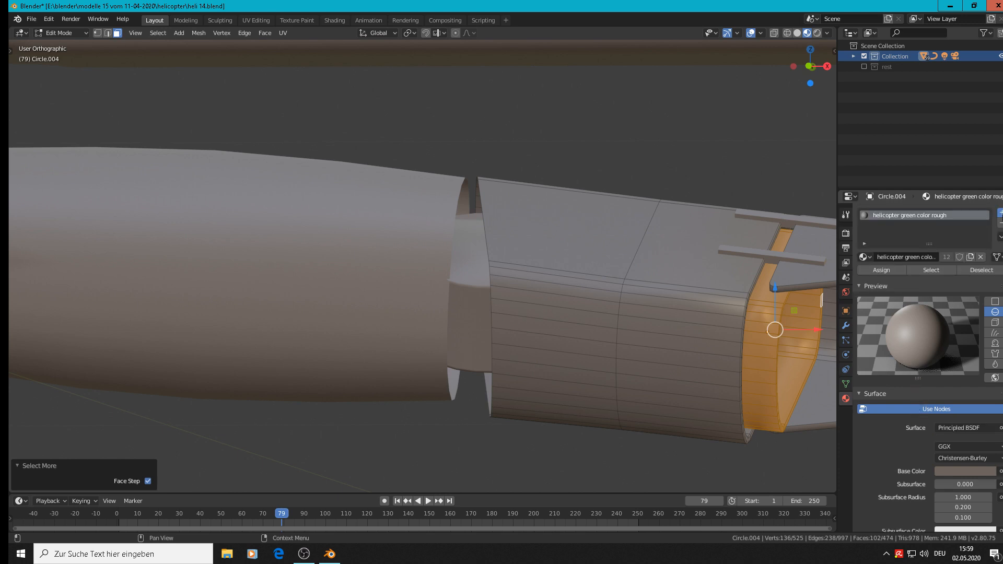
{"action": "left_click", "coordinate": [999, 213]}
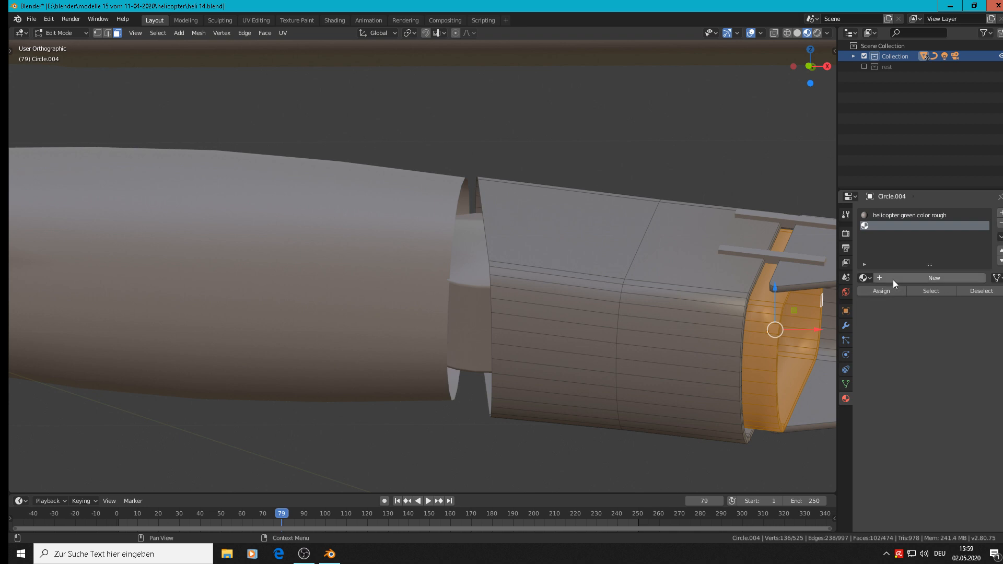
{"action": "left_click", "coordinate": [872, 279]}
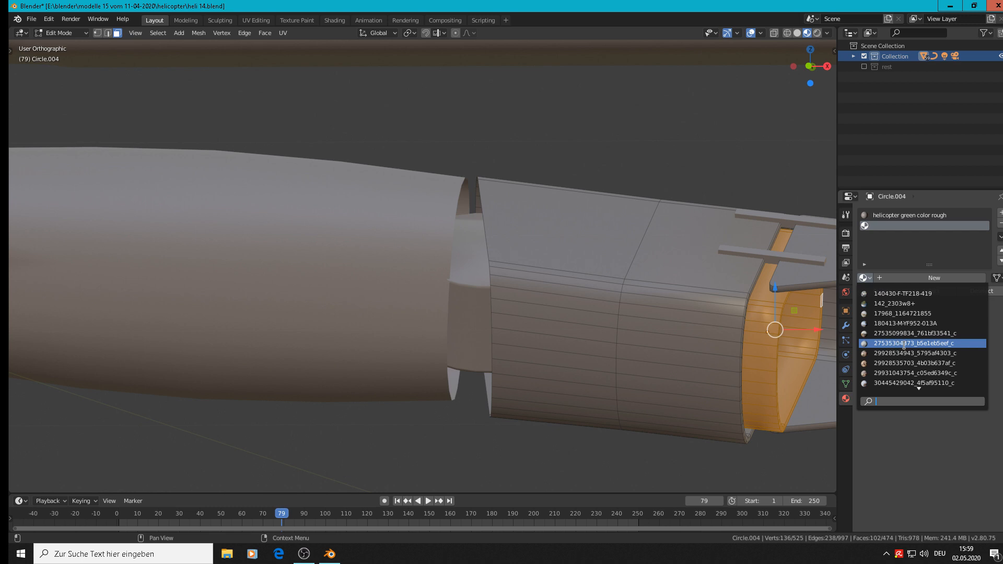
{"action": "type", "text": "bu"}
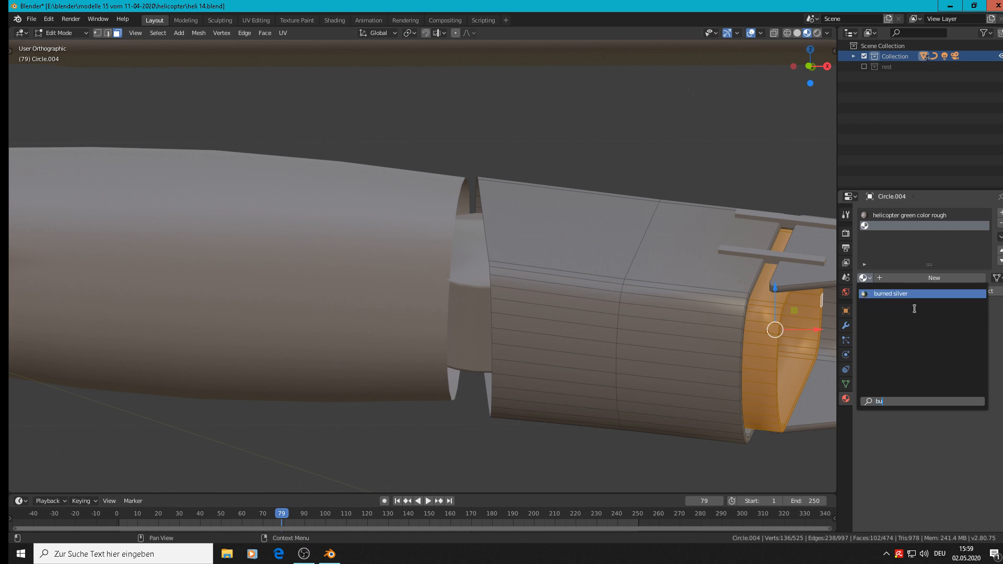
{"action": "left_click", "coordinate": [909, 291]}
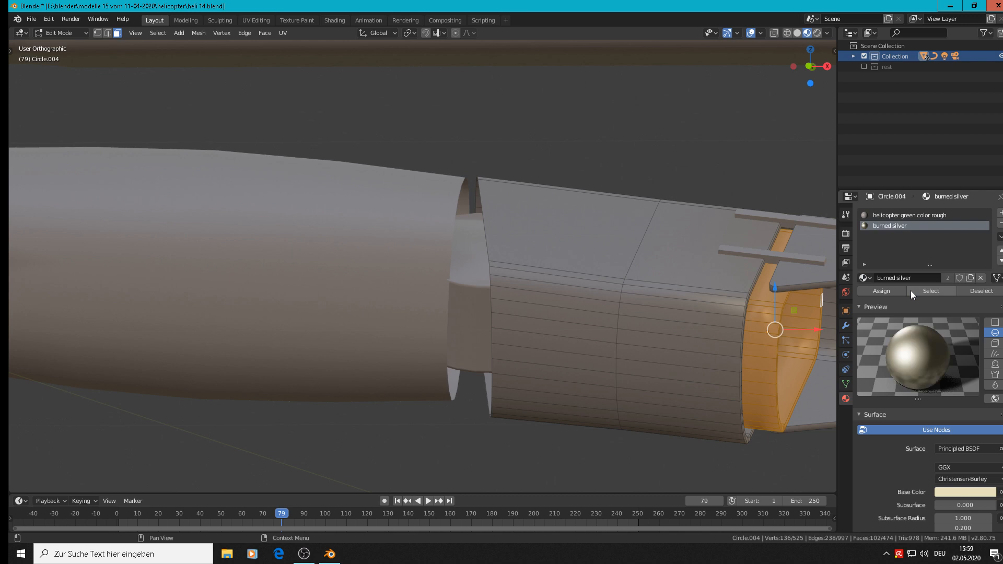
{"action": "left_click", "coordinate": [878, 291]}
{"action": "key", "text": "Tab"}
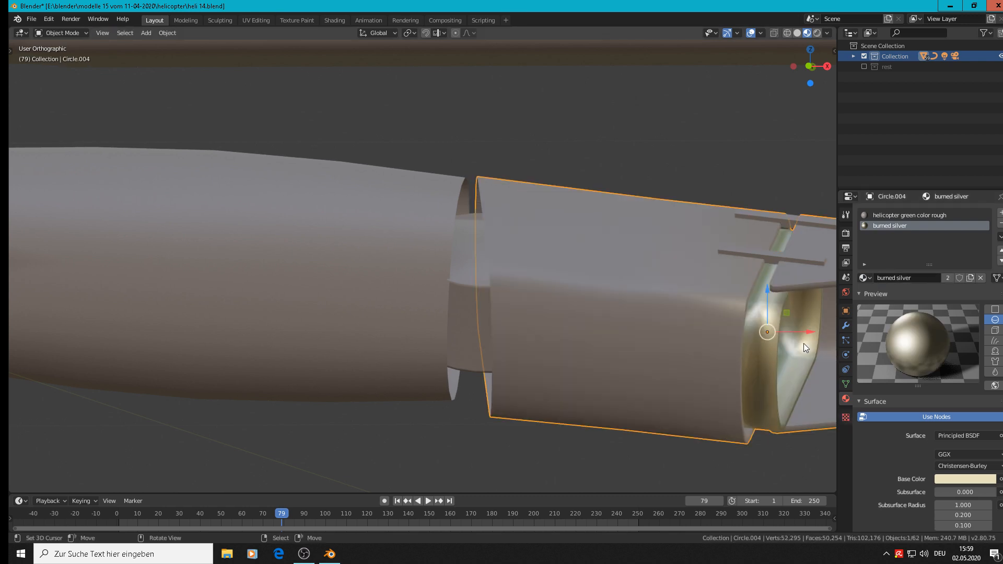
Step: Lighten burned silver's base color to hue 0.125, saturation 0.075 and value 1.000, and deselect everything
{"action": "scroll", "coordinate": [804, 343], "scroll_direction": "down", "scroll_amount": 5}
{"action": "middle_click_drag", "start_coordinate": [800, 360], "coordinate": [723, 260], "text": "shift"}
{"action": "scroll", "coordinate": [634, 255], "scroll_direction": "up", "scroll_amount": 3}
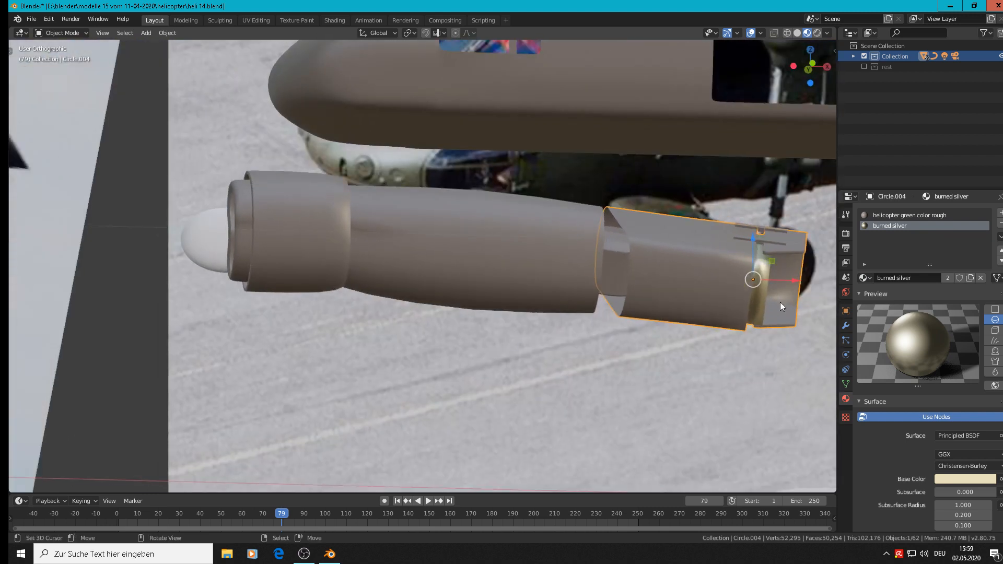
{"action": "left_click", "coordinate": [954, 480]}
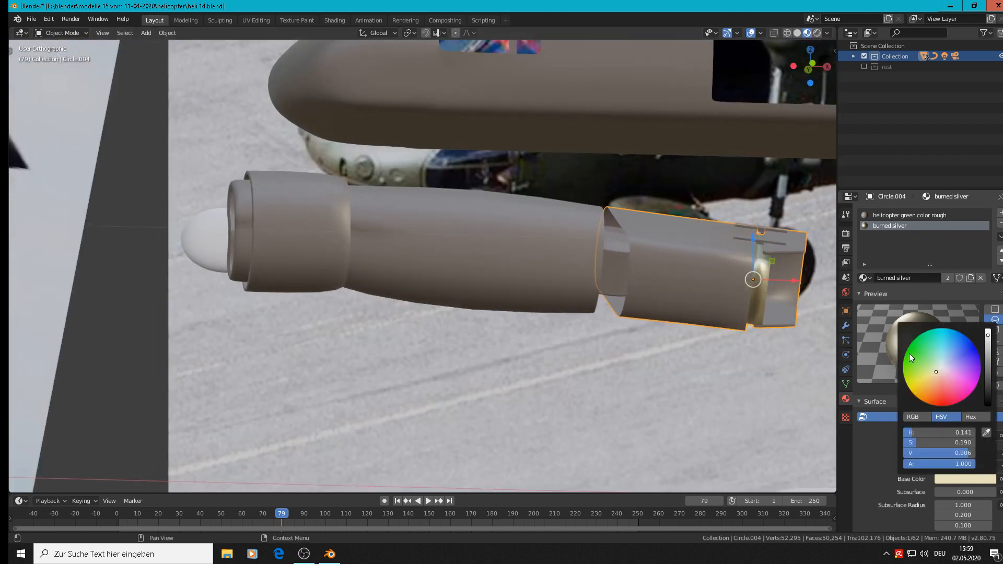
{"action": "left_click", "coordinate": [938, 371]}
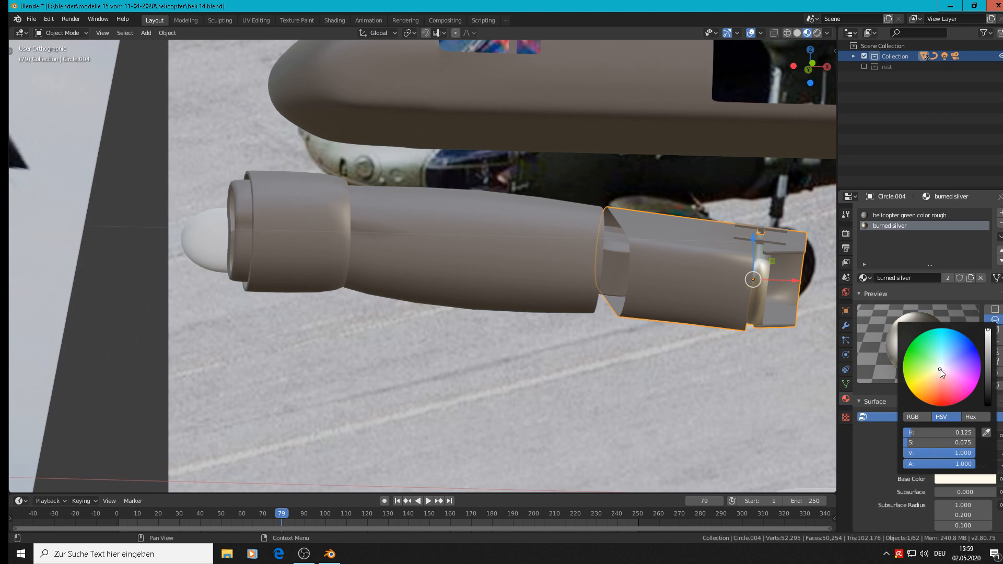
{"action": "left_click", "coordinate": [726, 372]}
{"action": "key", "text": "a"}
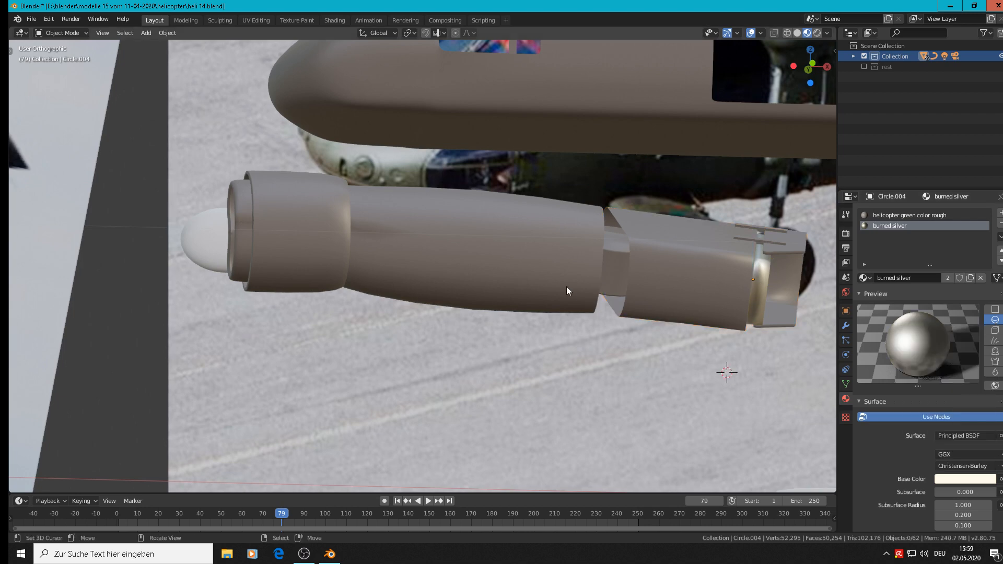
Step: Add a third material slot to the exhaust section with a new material named black plastic
{"action": "scroll", "coordinate": [554, 284], "scroll_direction": "down", "scroll_amount": 3}
{"action": "middle_click_drag", "start_coordinate": [368, 258], "coordinate": [578, 239], "text": "shift"}
{"action": "scroll", "coordinate": [541, 227], "scroll_direction": "up", "scroll_amount": 3}
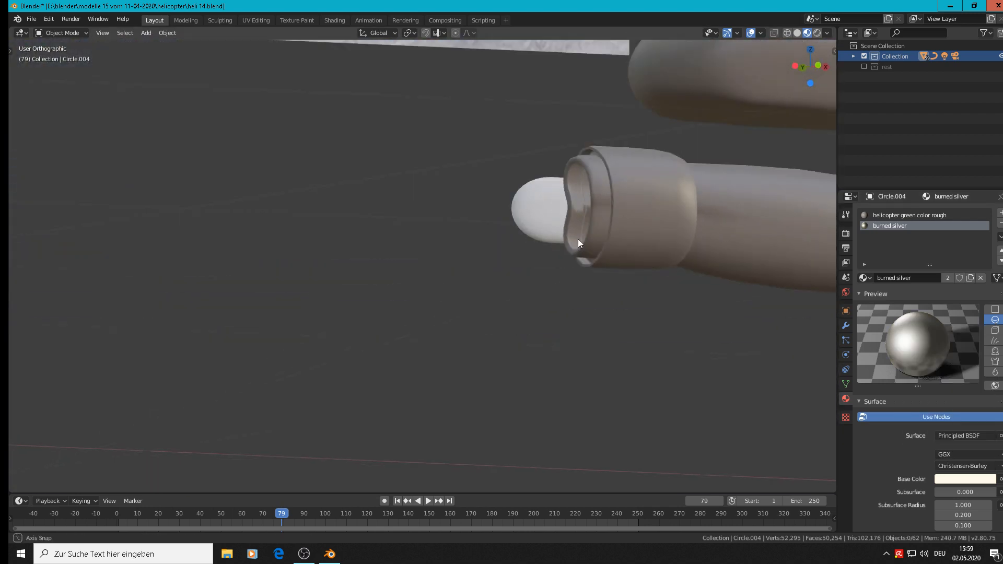
{"action": "scroll", "coordinate": [588, 226], "scroll_direction": "down", "scroll_amount": 3}
{"action": "scroll", "coordinate": [545, 213], "scroll_direction": "up", "scroll_amount": 1}
{"action": "scroll", "coordinate": [602, 224], "scroll_direction": "up", "scroll_amount": 2}
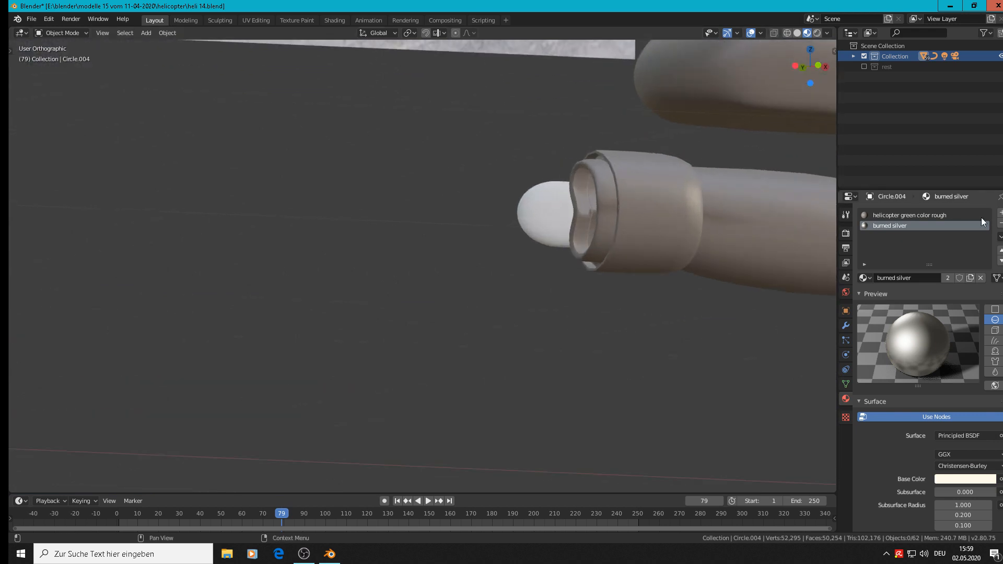
{"action": "left_click", "coordinate": [1000, 212]}
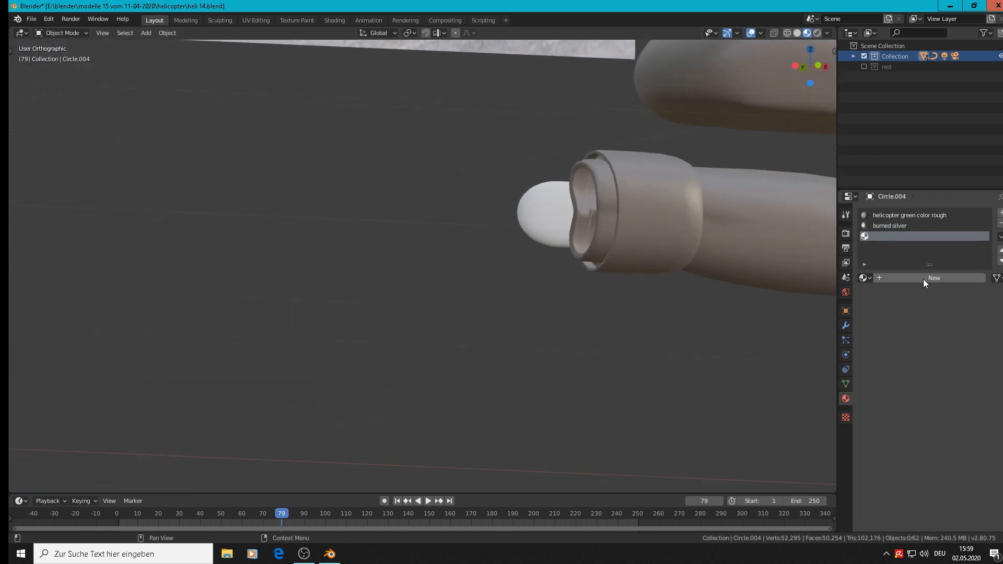
{"action": "left_click", "coordinate": [923, 279]}
{"action": "left_click", "coordinate": [908, 279]}
{"action": "type", "text": "black pl"}
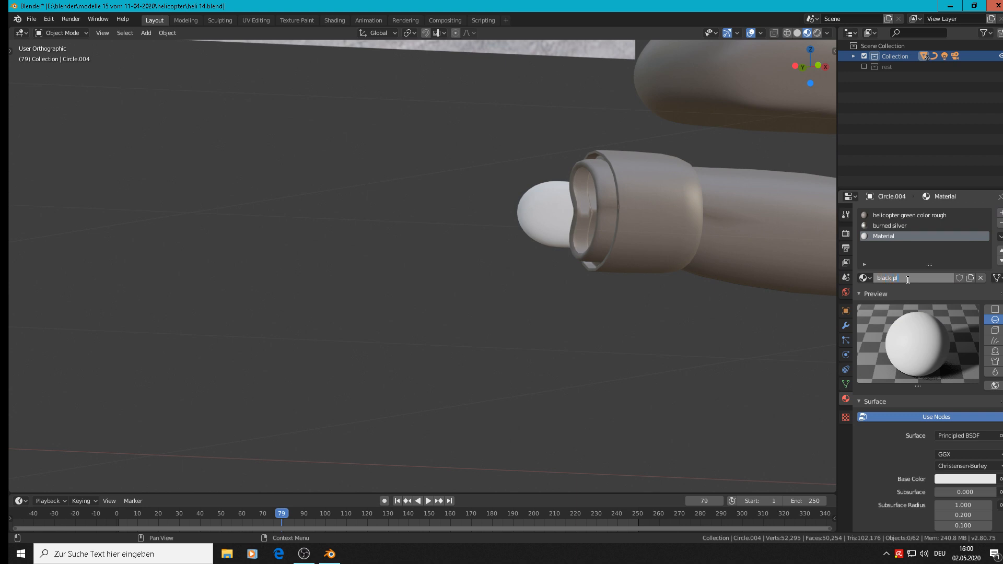
{"action": "type", "text": "astic"}
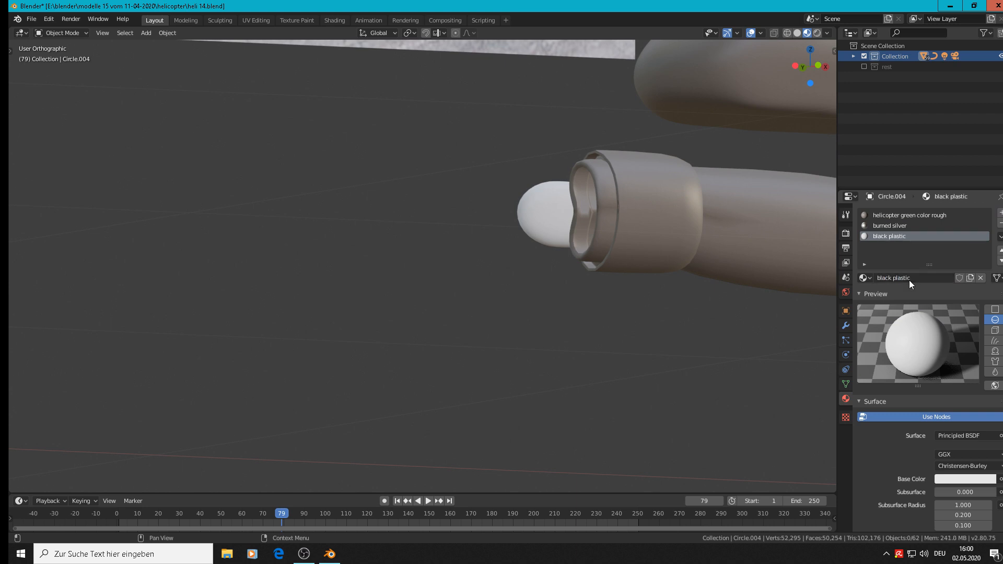
{"action": "key", "text": "Return"}
Step: Set black plastic's base color to value 0.047 and its roughness to 0.625
{"action": "left_click", "coordinate": [957, 479]}
{"action": "left_click", "coordinate": [988, 402]}
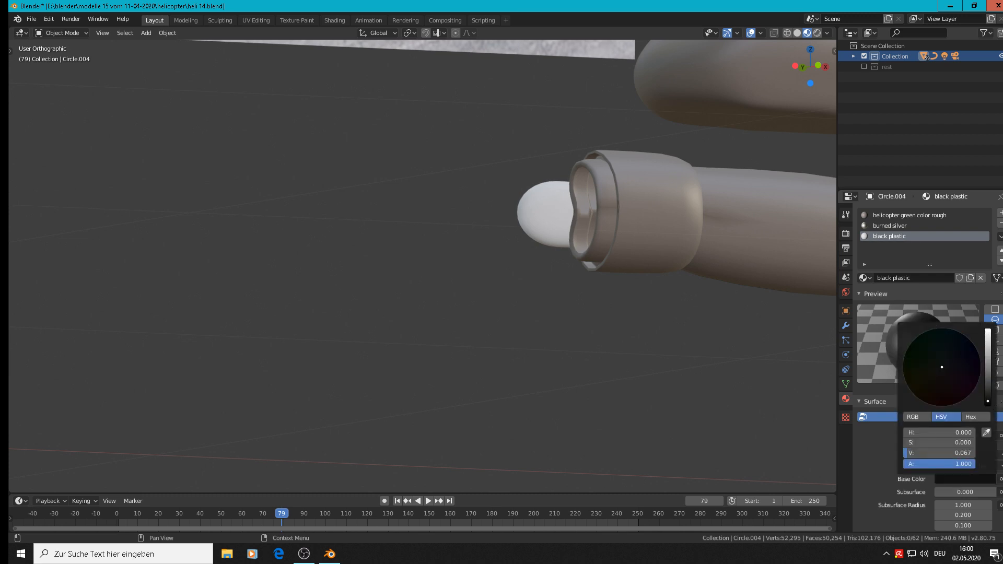
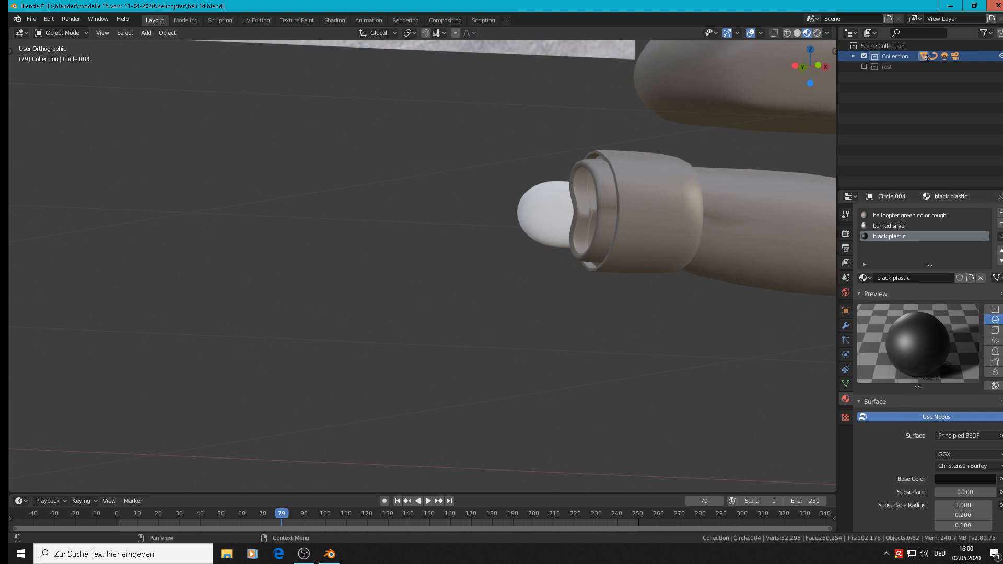
{"action": "scroll", "coordinate": [922, 369], "scroll_direction": "down", "scroll_amount": 2}
{"action": "scroll", "coordinate": [923, 369], "scroll_direction": "down", "scroll_amount": 2}
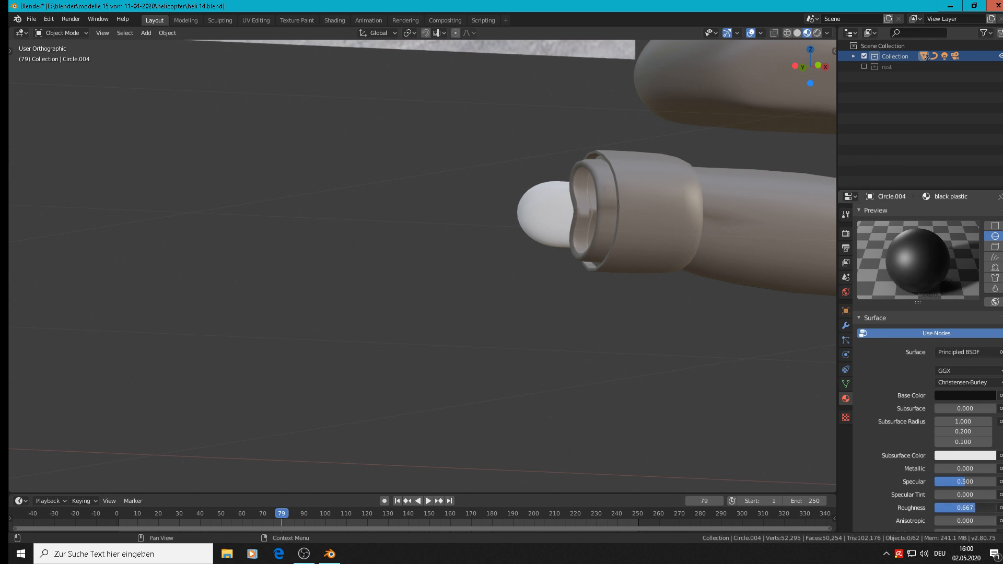
{"action": "left_click_drag", "start_coordinate": [965, 508], "coordinate": [978, 511]}
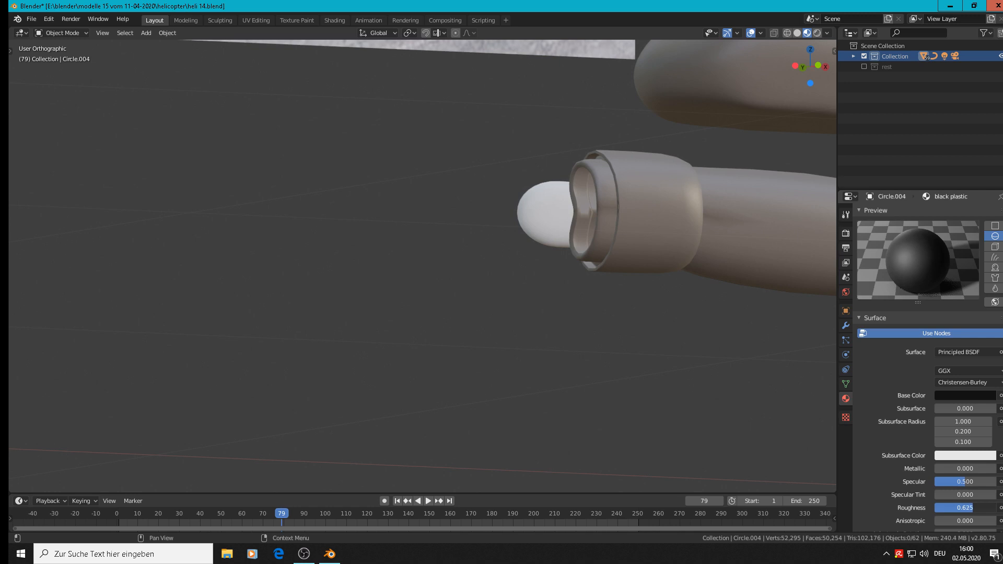
{"action": "left_click", "coordinate": [965, 508]}
{"action": "left_click", "coordinate": [987, 397]}
{"action": "left_click", "coordinate": [986, 397]}
{"action": "left_click_drag", "start_coordinate": [991, 321], "coordinate": [988, 319]}
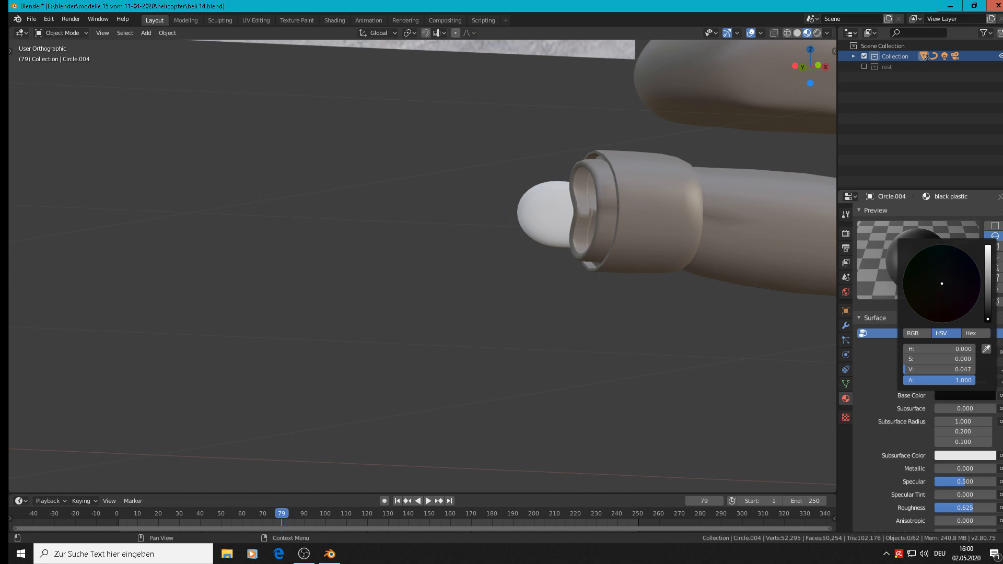
Step: Add a material slot with black plastic to the rounded nose sphere in front of the engine intake
{"action": "scroll", "coordinate": [601, 214], "scroll_direction": "up", "scroll_amount": 4}
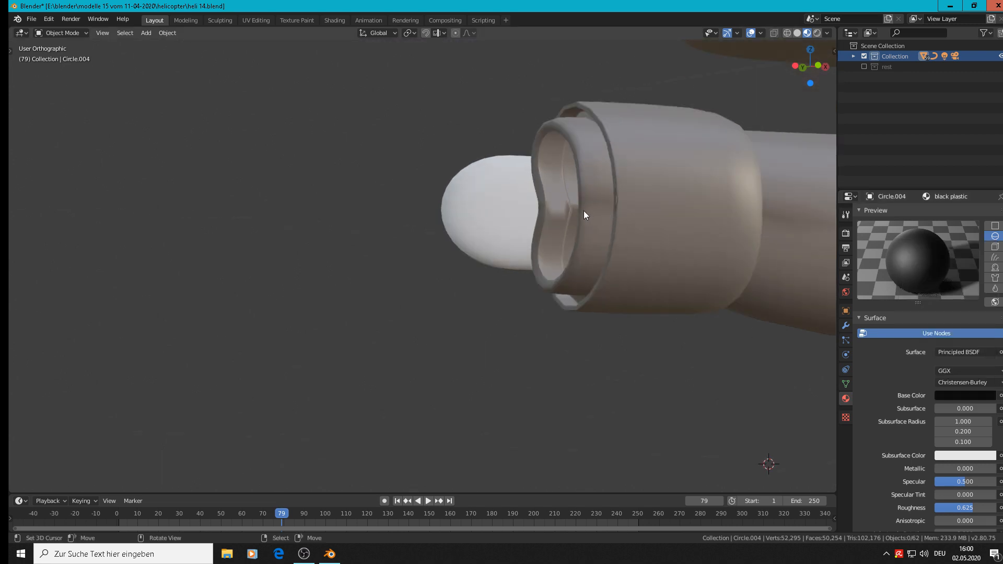
{"action": "right_click", "coordinate": [473, 208]}
{"action": "key", "text": "Tab"}
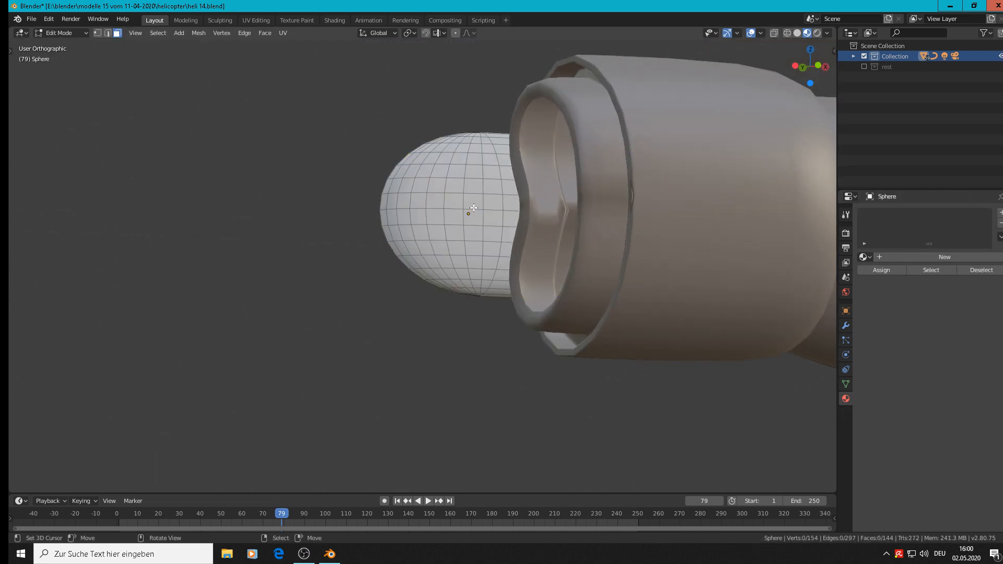
{"action": "left_click", "coordinate": [1000, 212]}
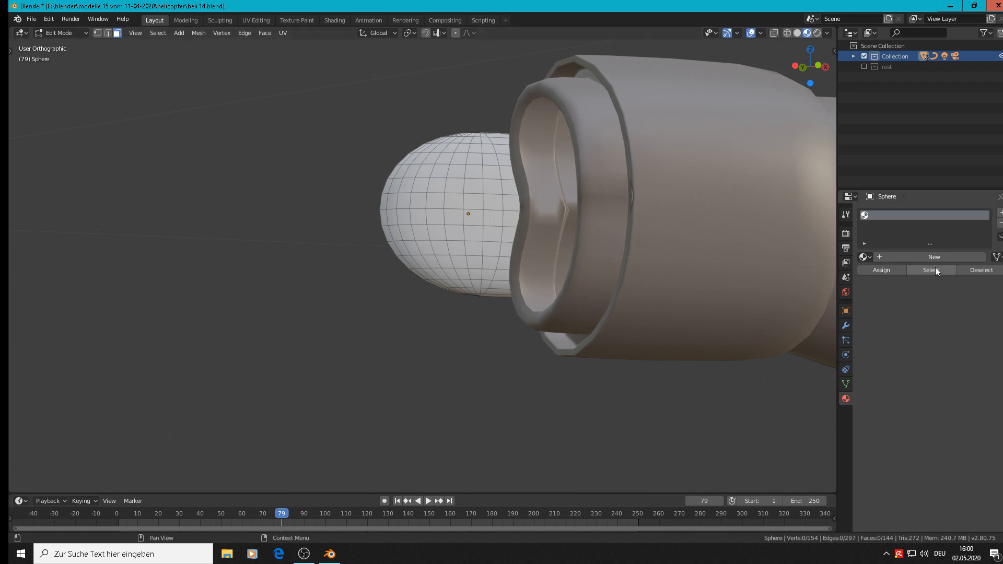
{"action": "left_click", "coordinate": [865, 257]}
{"action": "type", "text": "bl"}
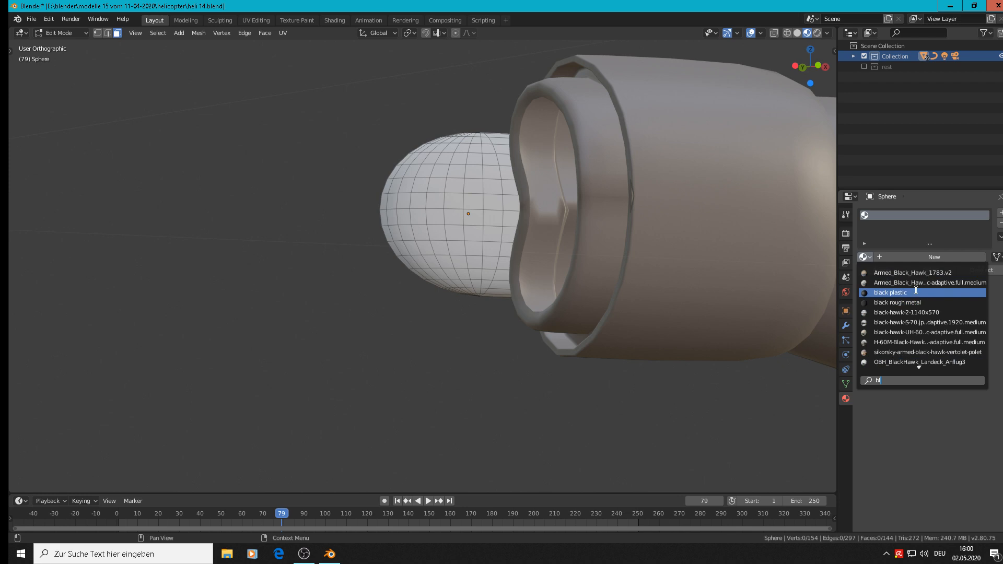
{"action": "left_click", "coordinate": [890, 293]}
{"action": "key", "text": "Tab"}
Step: Select the face loops around the engine intake's front lip and grow the selection three times to the neighbouring faces
{"action": "left_click", "coordinate": [602, 174]}
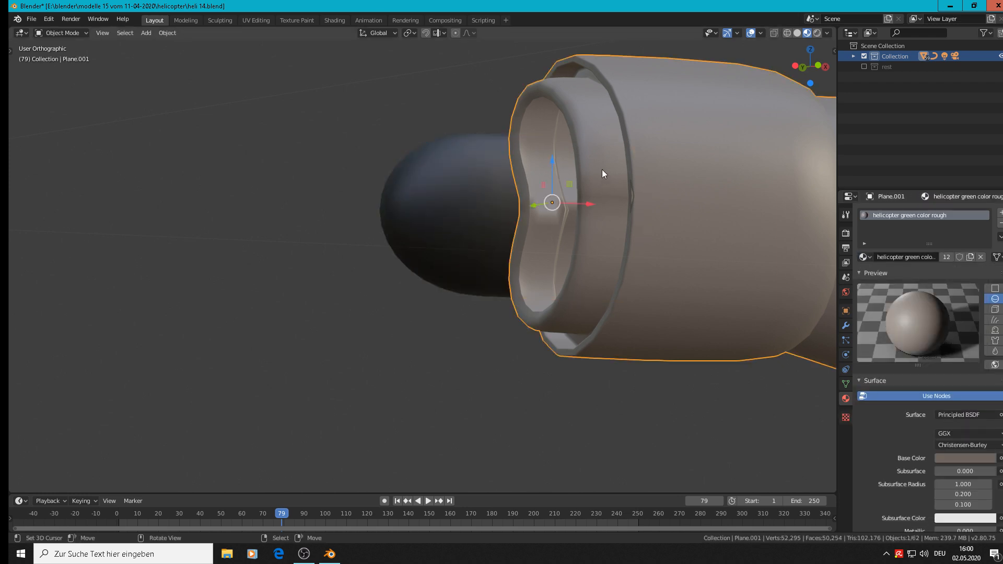
{"action": "key", "text": "Tab"}
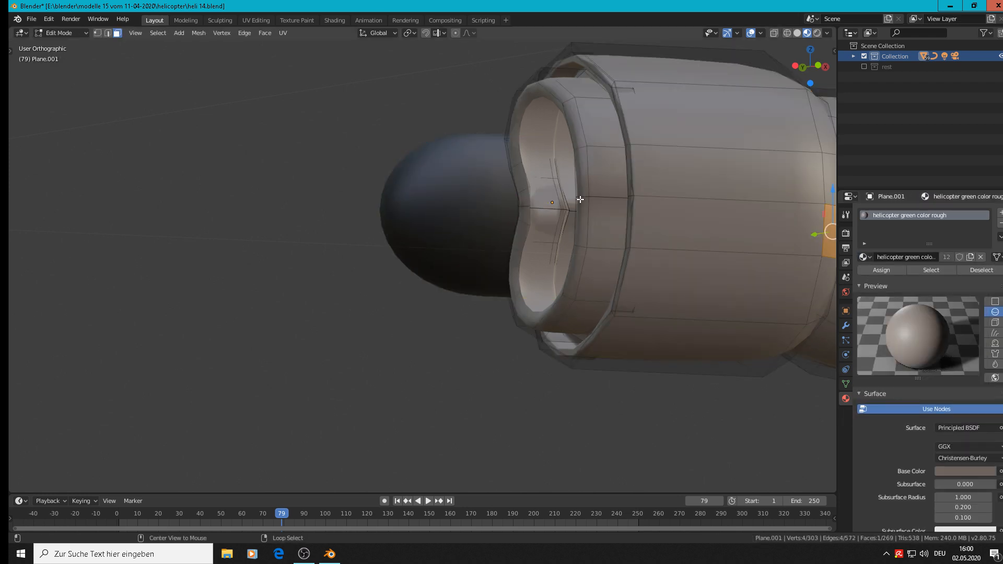
{"action": "key", "text": "alt+a"}
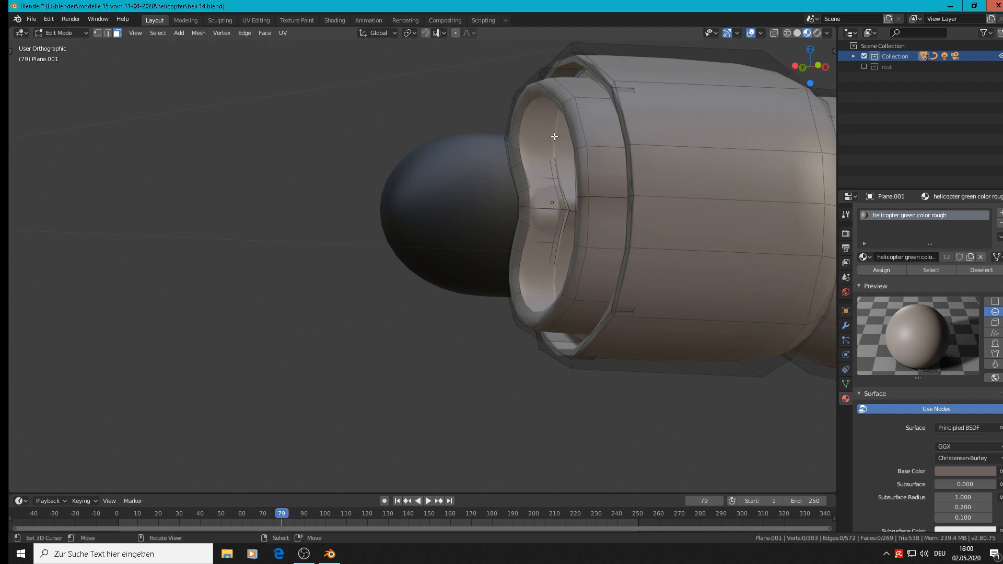
{"action": "left_click", "coordinate": [581, 147], "text": "alt"}
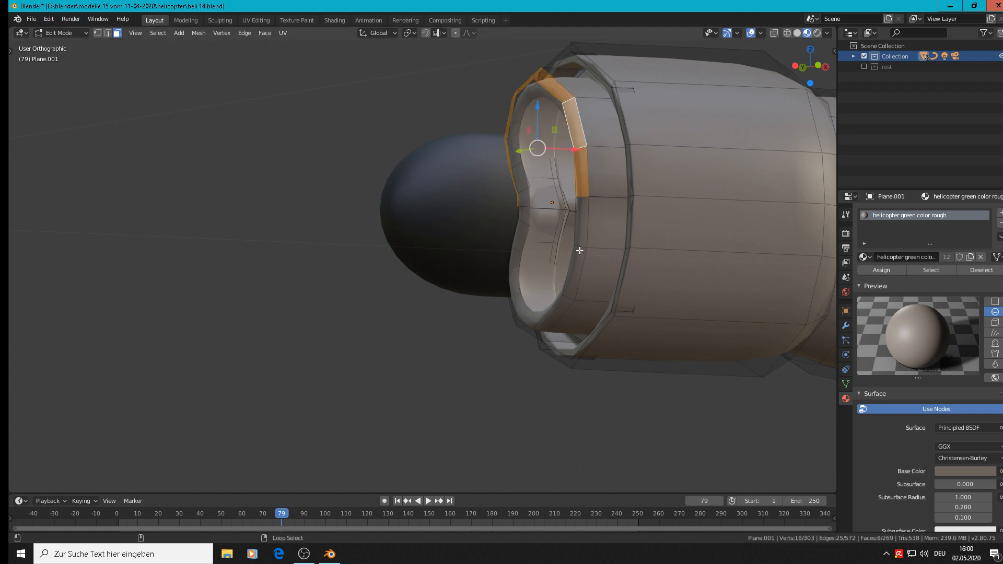
{"action": "left_click", "coordinate": [601, 226], "text": "alt+shift"}
{"action": "key", "text": "ctrl+KP_Add"}
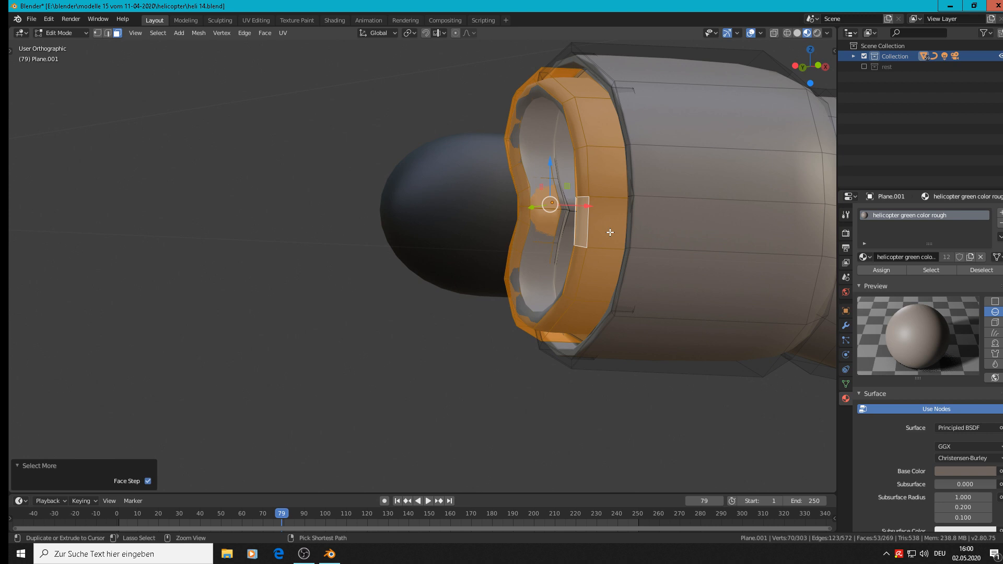
{"action": "key", "text": "ctrl+KP_Add"}
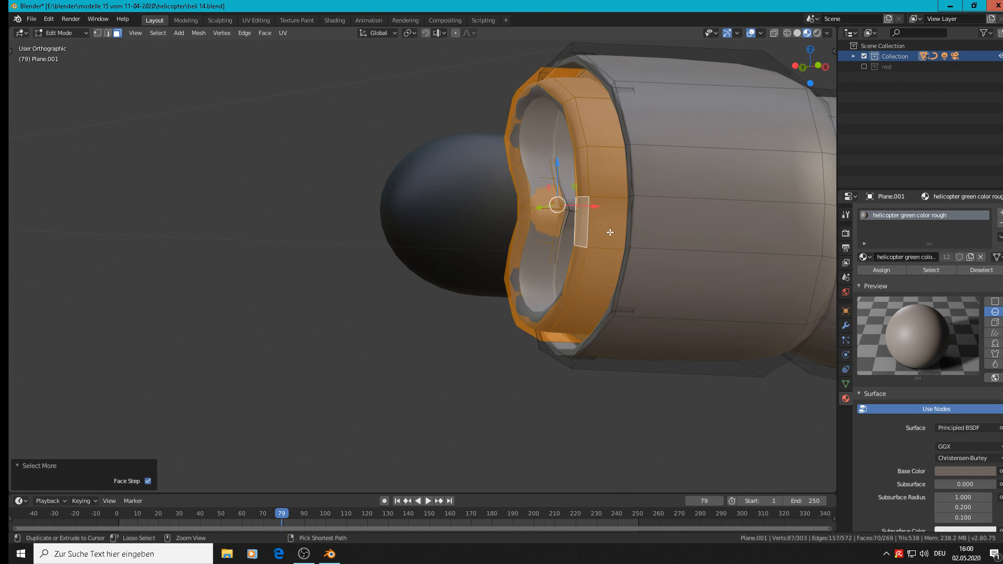
{"action": "key", "text": "ctrl+KP_Add"}
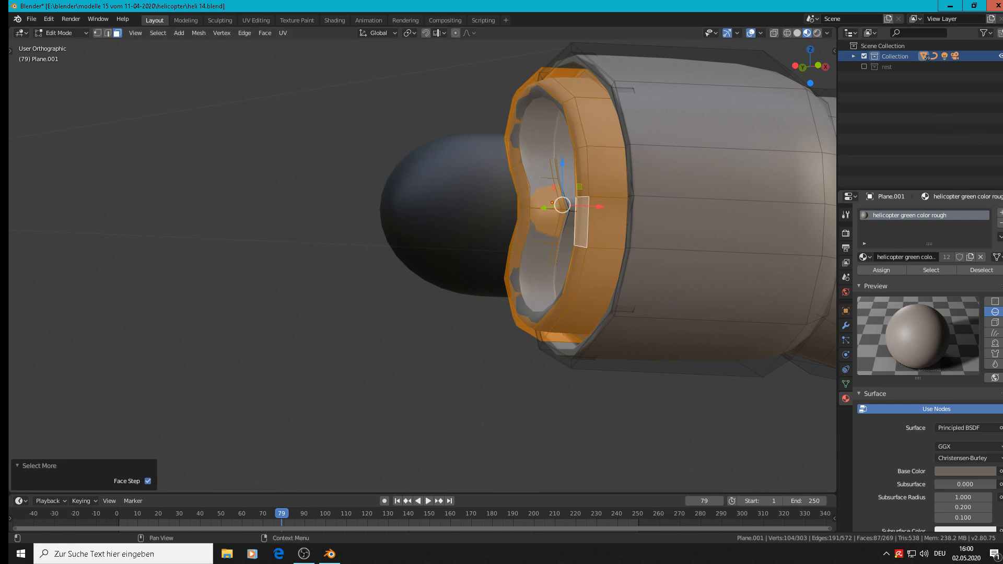
Step: Add a second material slot with black plastic to the engine housing and assign it to the selected intake faces
{"action": "left_click", "coordinate": [1000, 212]}
{"action": "left_click", "coordinate": [865, 278]}
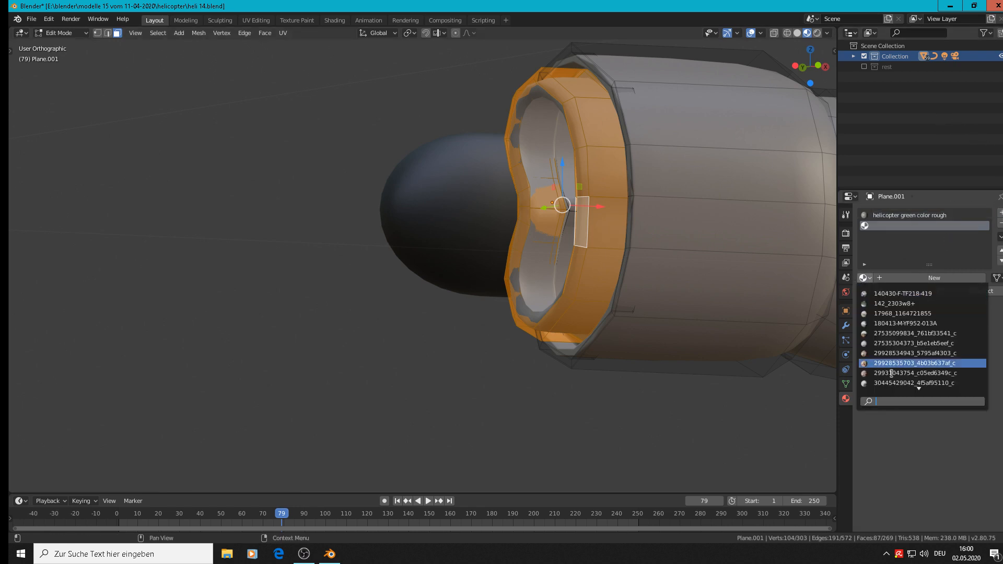
{"action": "type", "text": "bl"}
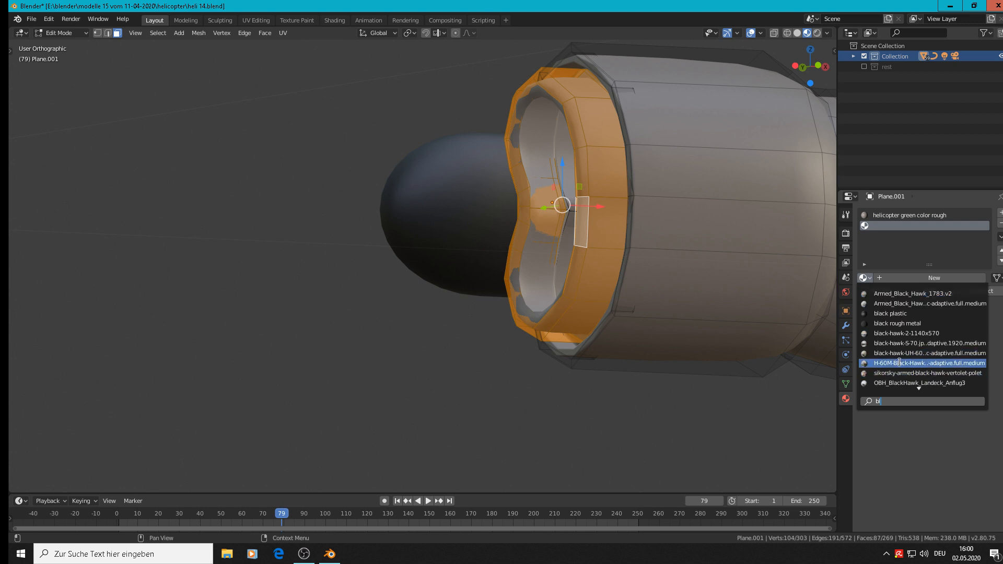
{"action": "left_click", "coordinate": [891, 313]}
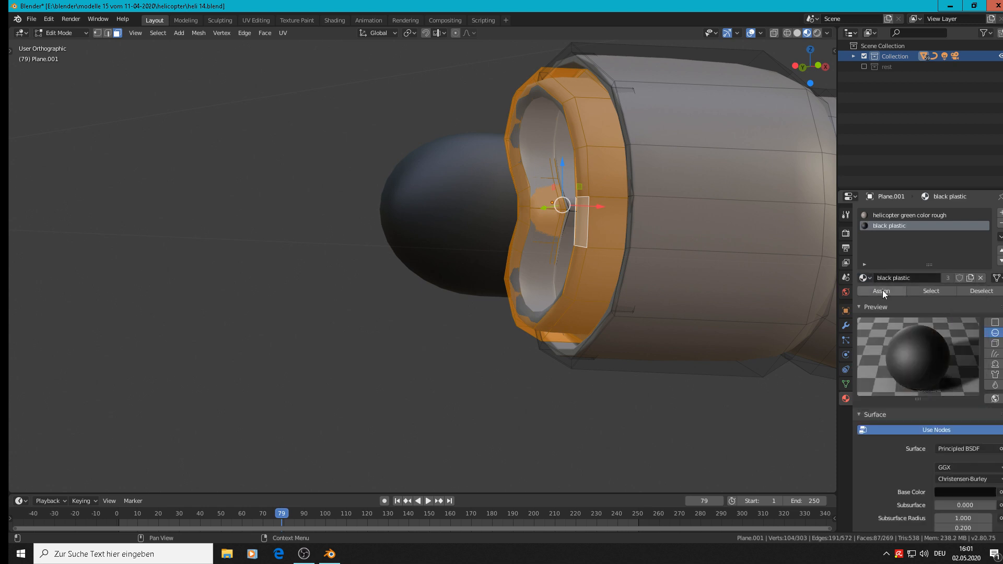
{"action": "left_click", "coordinate": [882, 290]}
{"action": "key", "text": "Tab"}
{"action": "scroll", "coordinate": [667, 316], "scroll_direction": "down", "scroll_amount": 2}
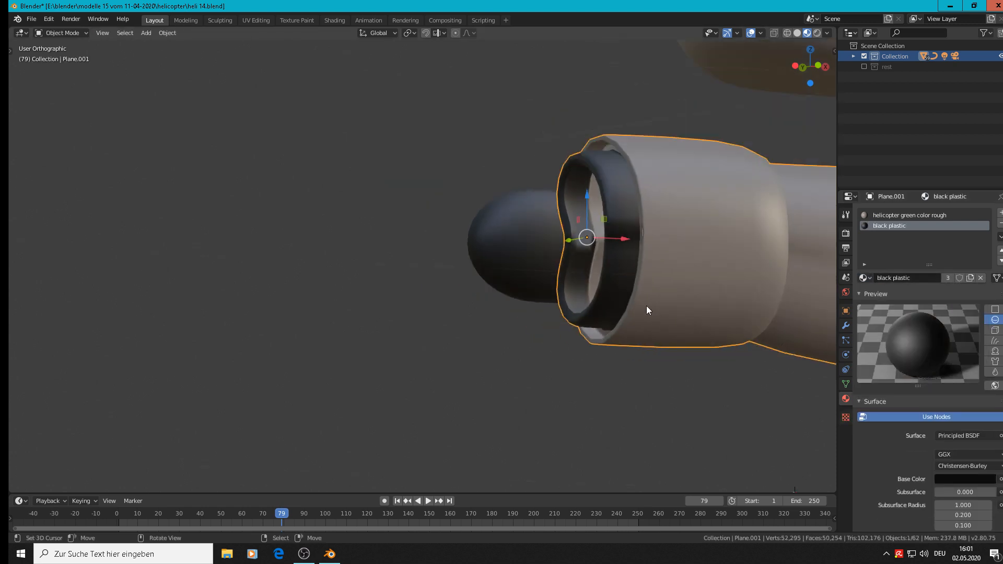
Step: Deselect everything and compare the colored helicopter parts with the reference photos
{"action": "scroll", "coordinate": [646, 306], "scroll_direction": "down", "scroll_amount": 4}
{"action": "middle_click_drag", "start_coordinate": [680, 309], "coordinate": [396, 227], "text": "shift"}
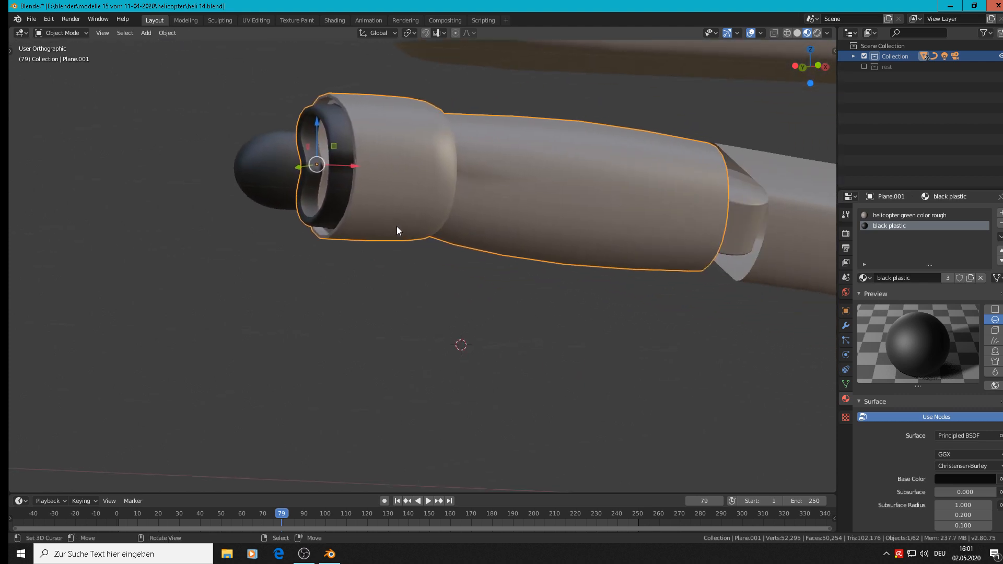
{"action": "scroll", "coordinate": [403, 230], "scroll_direction": "down", "scroll_amount": 3}
{"action": "key", "text": "alt+a"}
{"action": "scroll", "coordinate": [424, 234], "scroll_direction": "down", "scroll_amount": 2}
{"action": "middle_click_drag", "start_coordinate": [489, 259], "coordinate": [381, 278]}
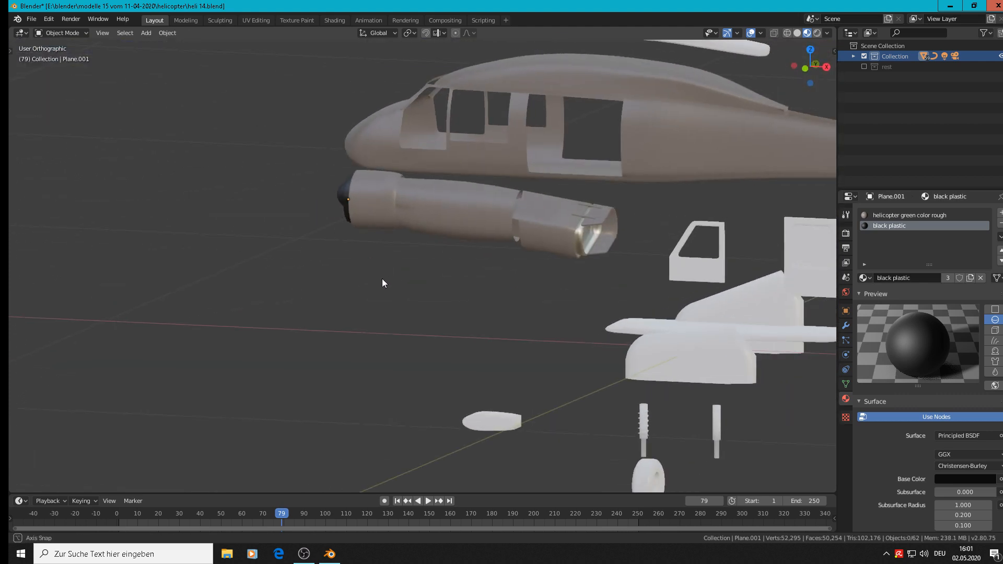
{"action": "scroll", "coordinate": [532, 265], "scroll_direction": "down", "scroll_amount": 8}
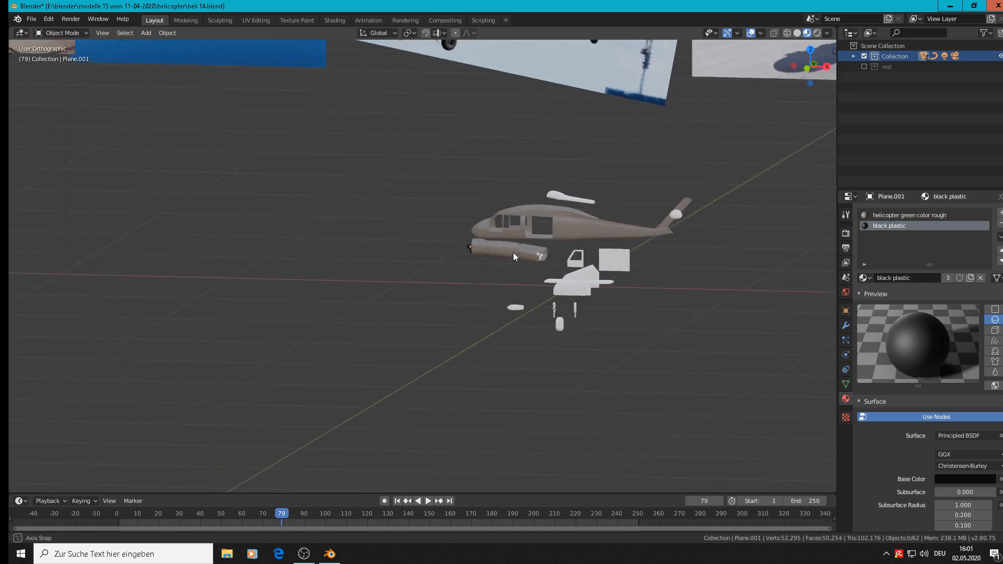
{"action": "middle_click_drag", "start_coordinate": [513, 252], "coordinate": [512, 326]}
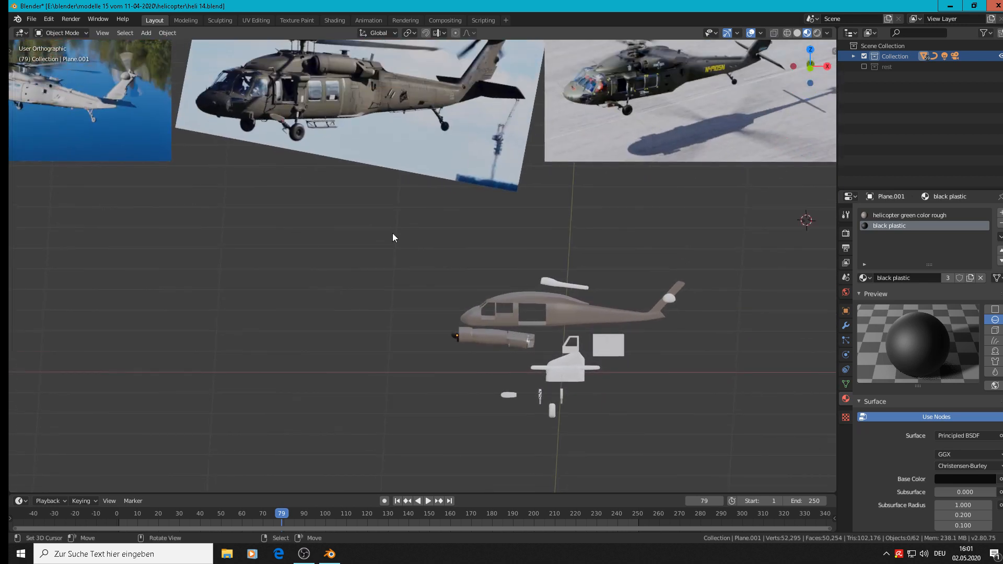
{"action": "scroll", "coordinate": [308, 153], "scroll_direction": "up", "scroll_amount": 3}
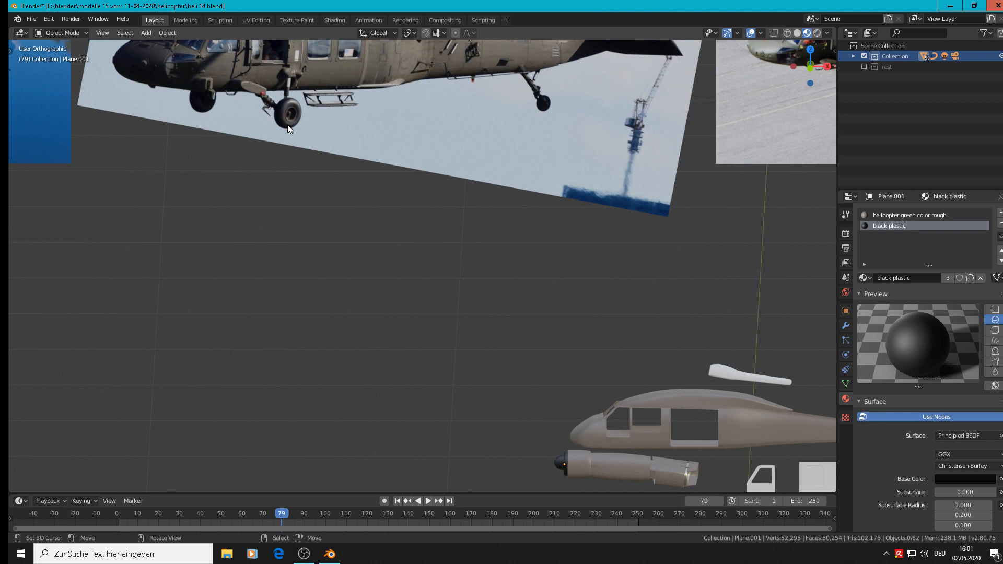
{"action": "scroll", "coordinate": [287, 124], "scroll_direction": "down", "scroll_amount": 3}
{"action": "middle_click_drag", "start_coordinate": [287, 124], "coordinate": [341, 157], "text": "shift"}
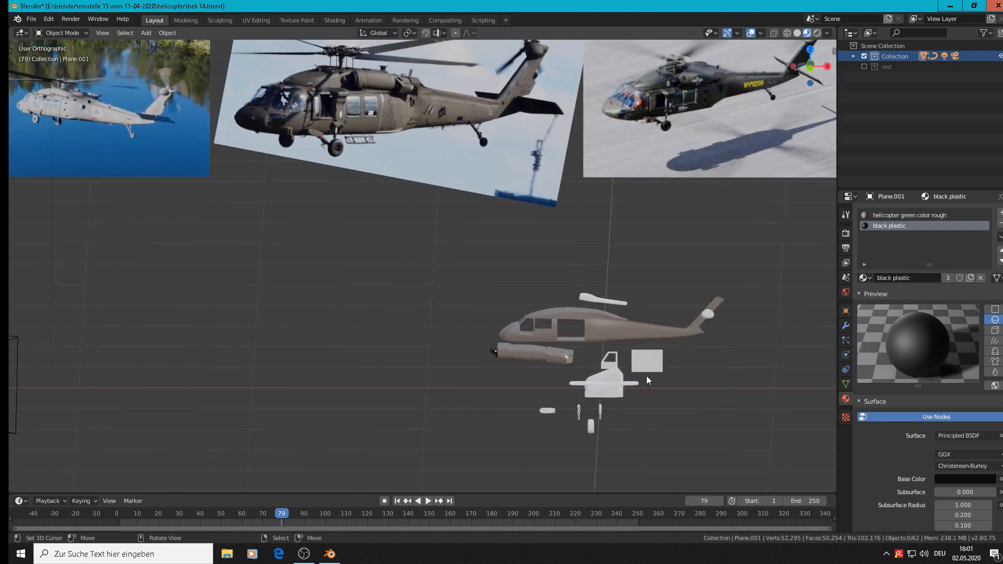
Step: Add a material slot with helicopter green color rough to the sliding door panel with the two window recesses
{"action": "scroll", "coordinate": [654, 362], "scroll_direction": "up", "scroll_amount": 3}
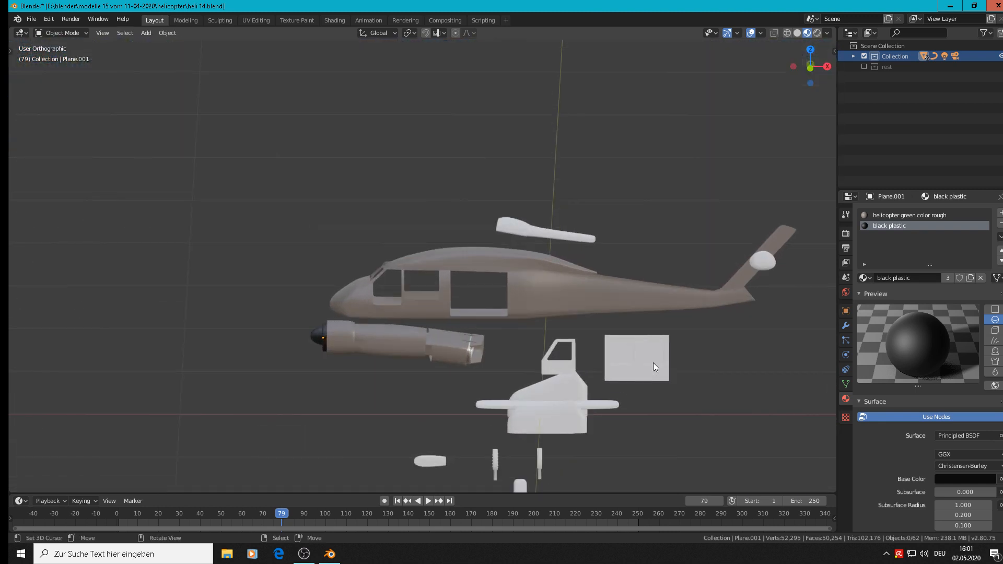
{"action": "scroll", "coordinate": [653, 363], "scroll_direction": "down", "scroll_amount": 1}
{"action": "scroll", "coordinate": [668, 372], "scroll_direction": "up", "scroll_amount": 8}
{"action": "left_click", "coordinate": [567, 345]}
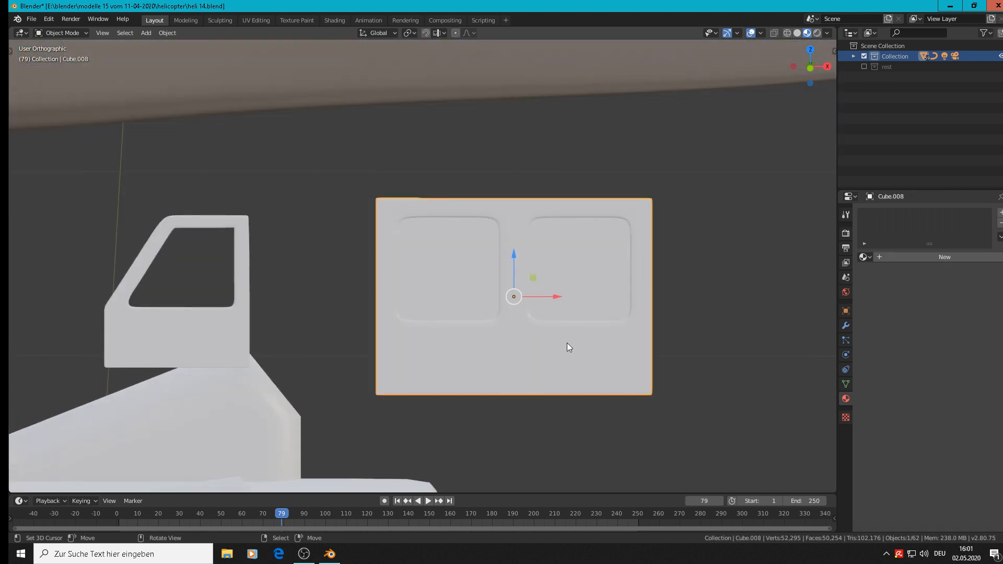
{"action": "left_click", "coordinate": [1000, 213]}
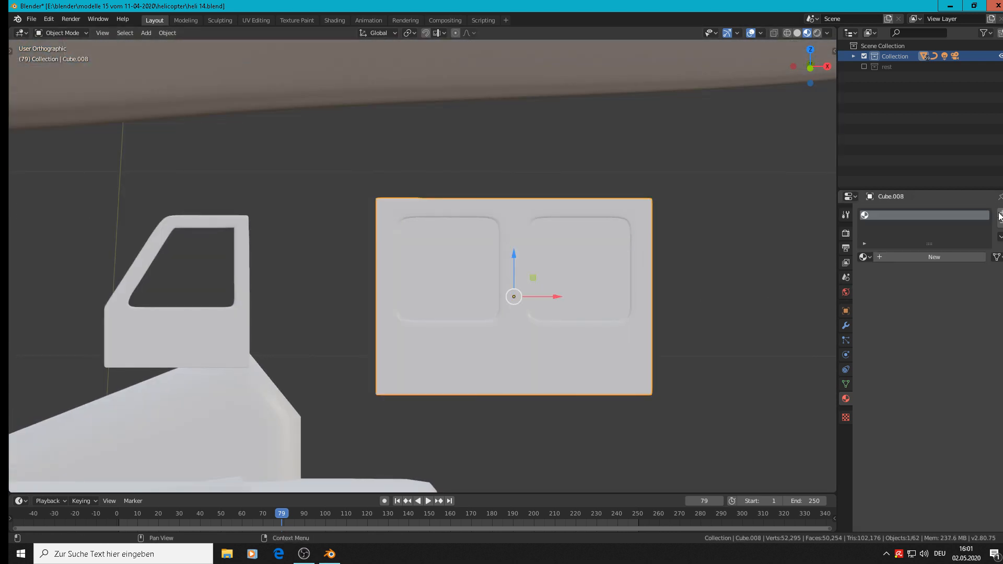
{"action": "left_click", "coordinate": [865, 257]}
{"action": "type", "text": "gr"}
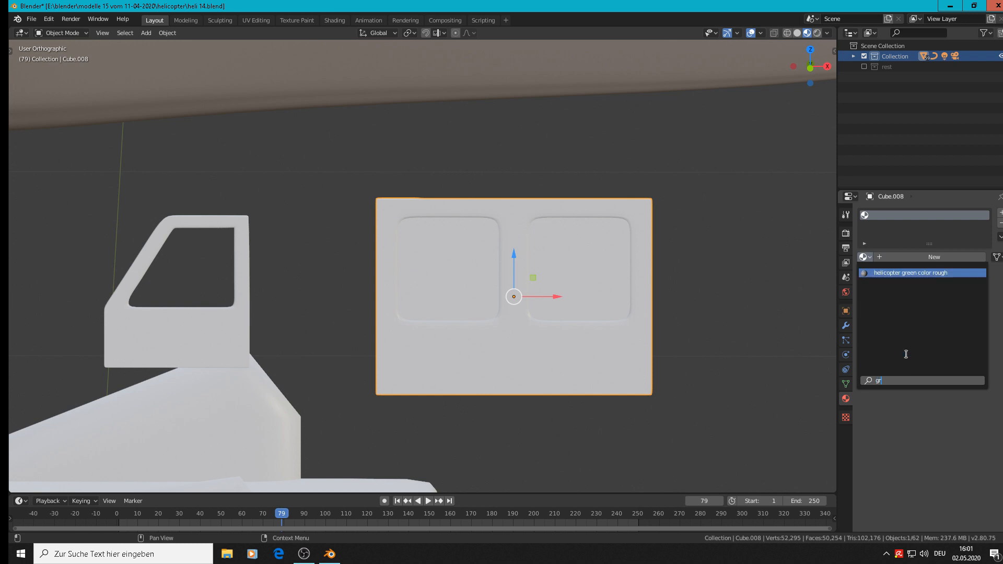
{"action": "left_click", "coordinate": [914, 272]}
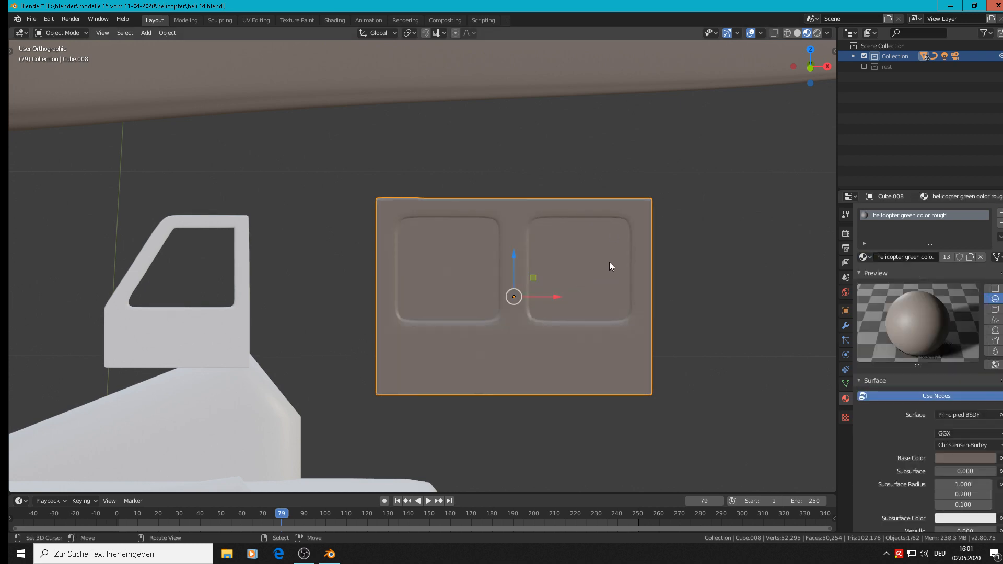
Step: Add a second material slot to the sliding door with a new material named glas
{"action": "left_click", "coordinate": [1000, 212]}
{"action": "left_click", "coordinate": [895, 280]}
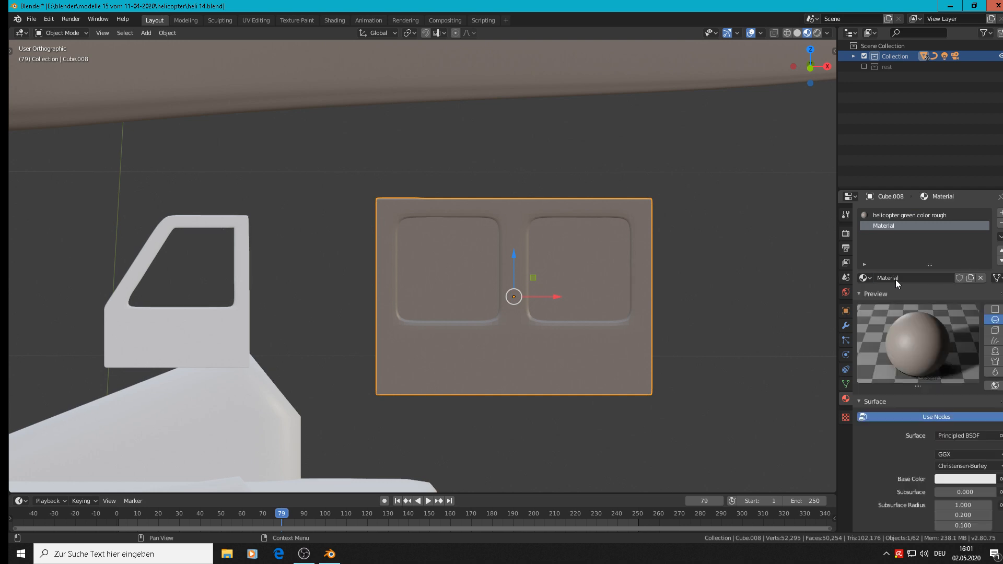
{"action": "double_click", "coordinate": [895, 278]}
{"action": "type", "text": "glas"}
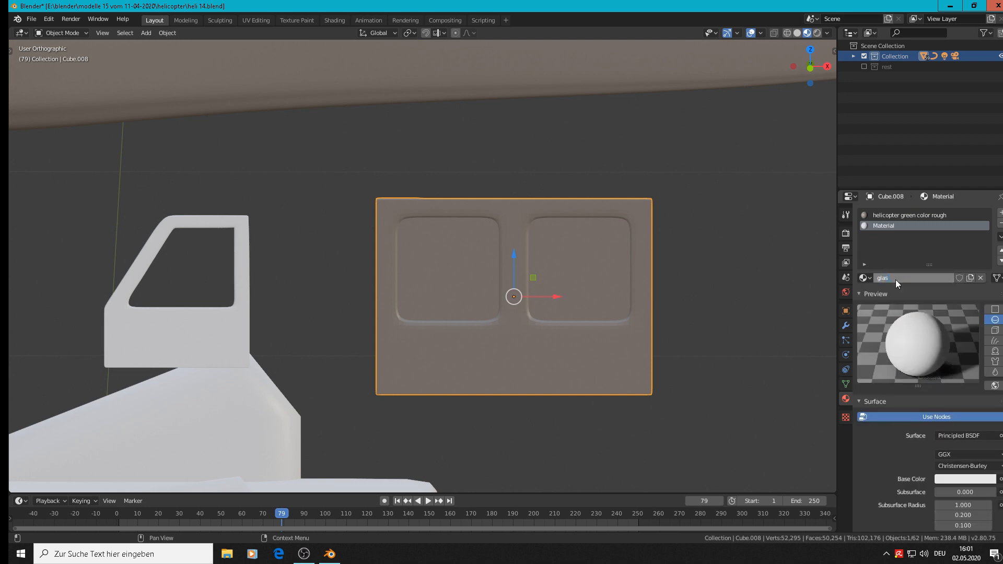
{"action": "key", "text": "Return"}
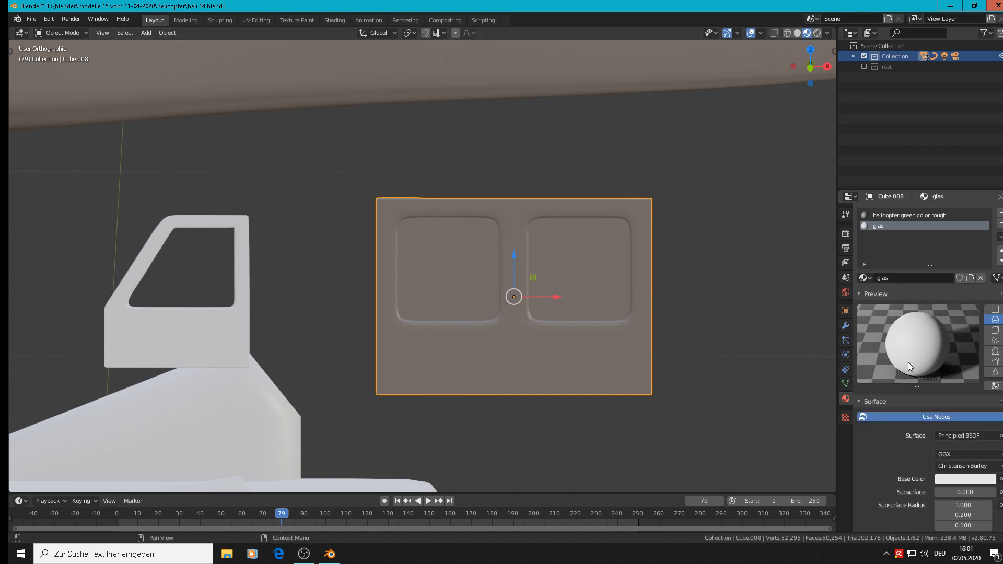
Step: Switch the timeline area to the Shader Editor and enlarge it to about half the viewport's height
{"action": "scroll", "coordinate": [908, 362], "scroll_direction": "down", "scroll_amount": 1}
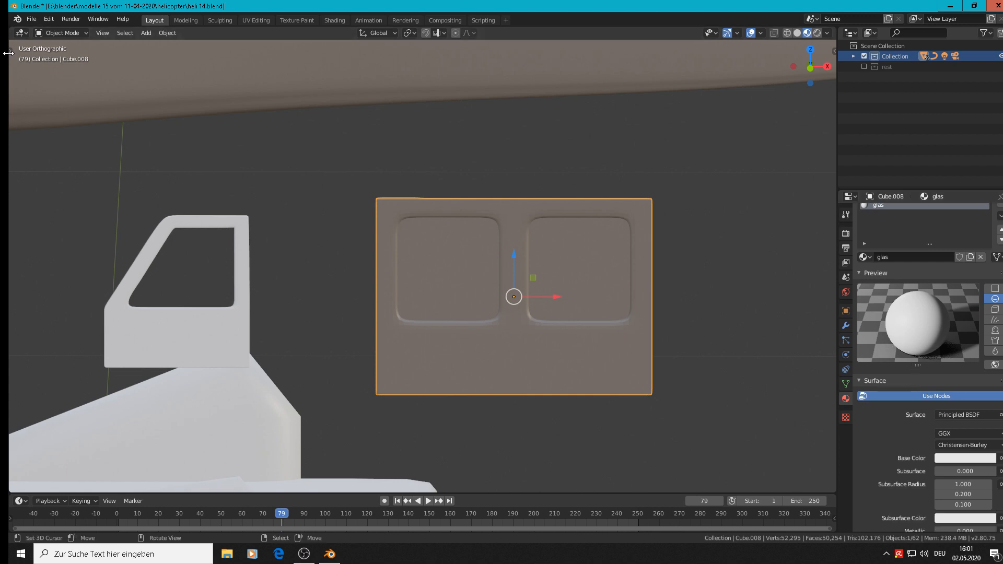
{"action": "key", "text": "t"}
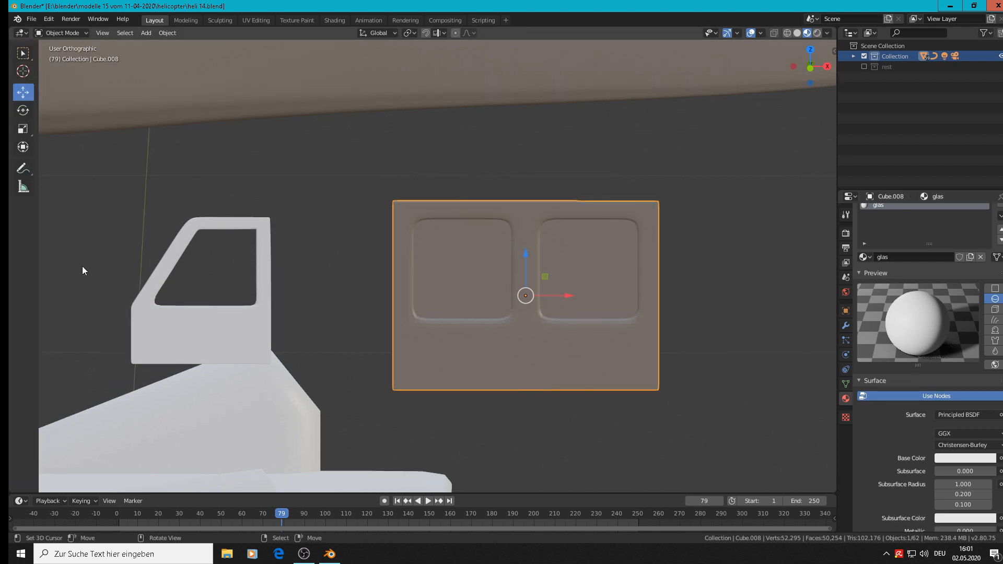
{"action": "left_click", "coordinate": [19, 501]}
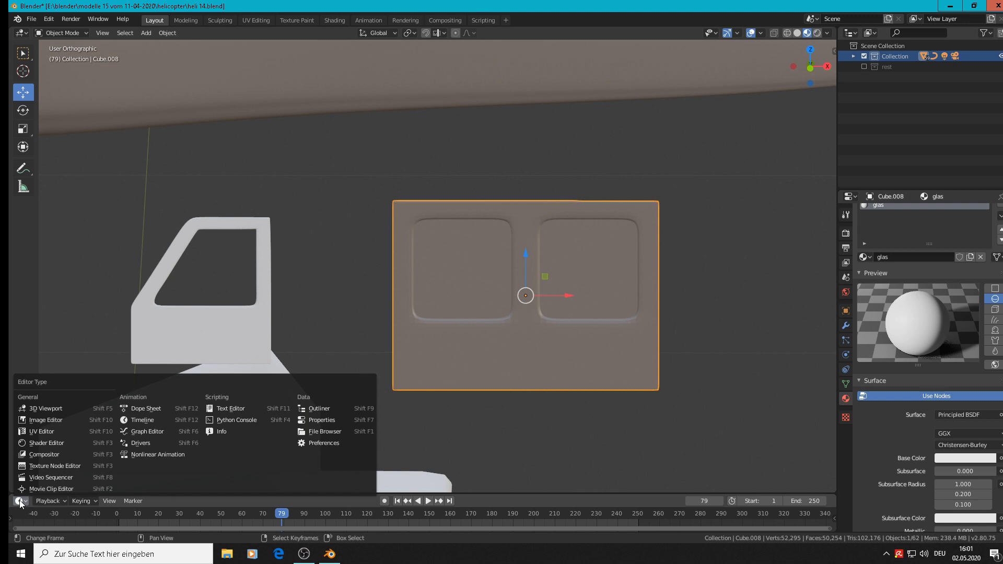
{"action": "left_click", "coordinate": [44, 443]}
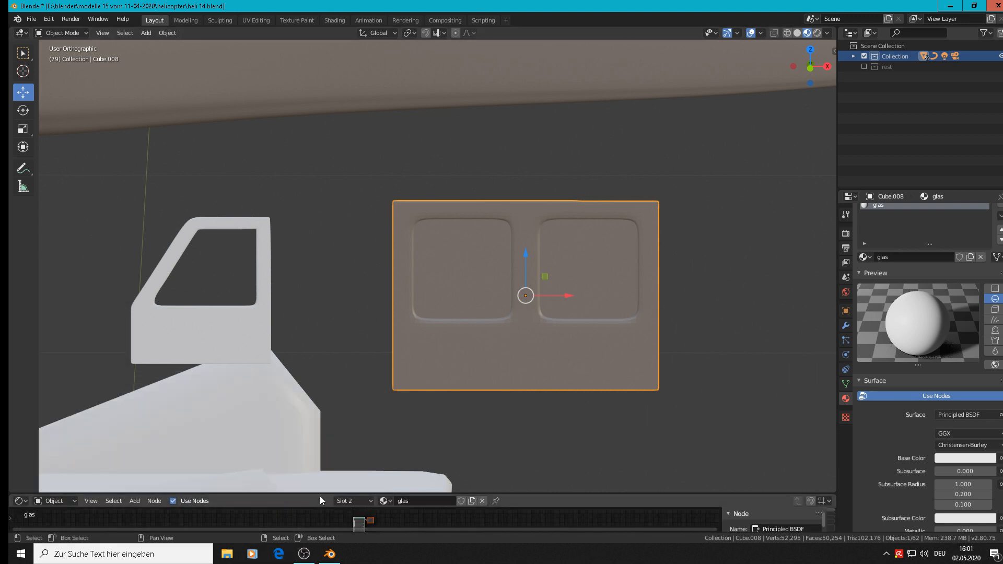
{"action": "key", "text": "g"}
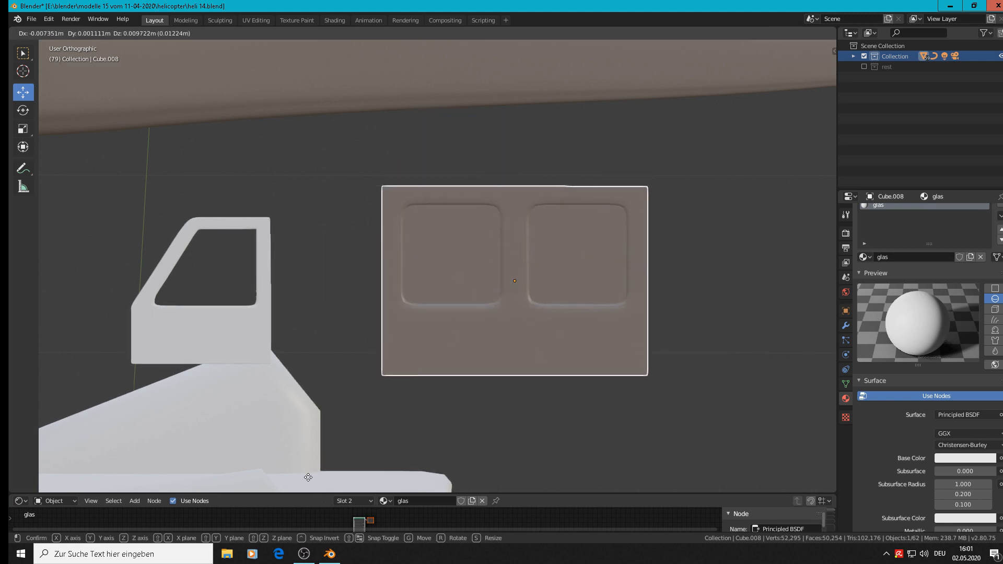
{"action": "left_click", "coordinate": [308, 477]}
{"action": "left_click_drag", "start_coordinate": [334, 494], "coordinate": [365, 251]}
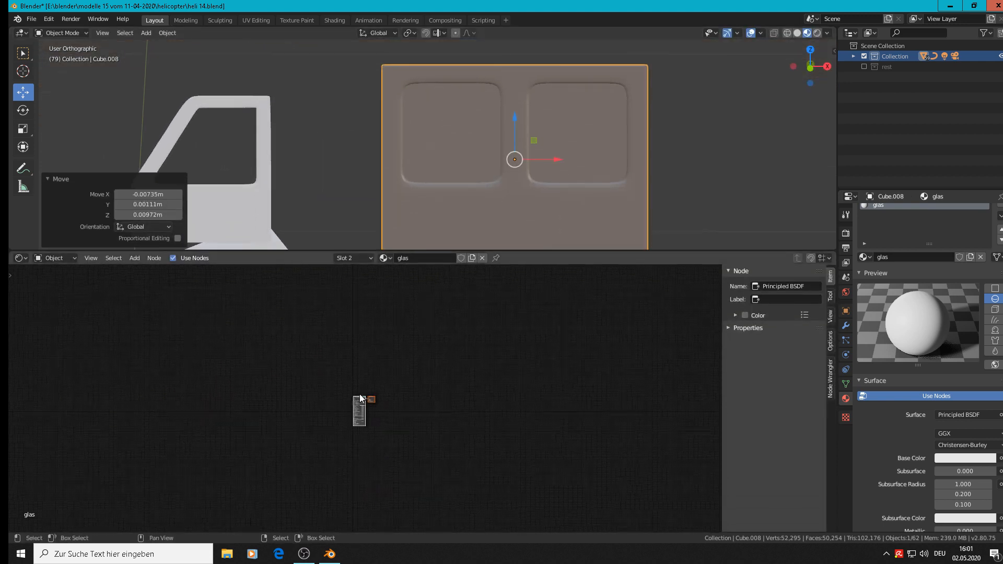
Step: Delete the Principled BSDF node from the glas material
{"action": "scroll", "coordinate": [361, 399], "scroll_direction": "up", "scroll_amount": 7}
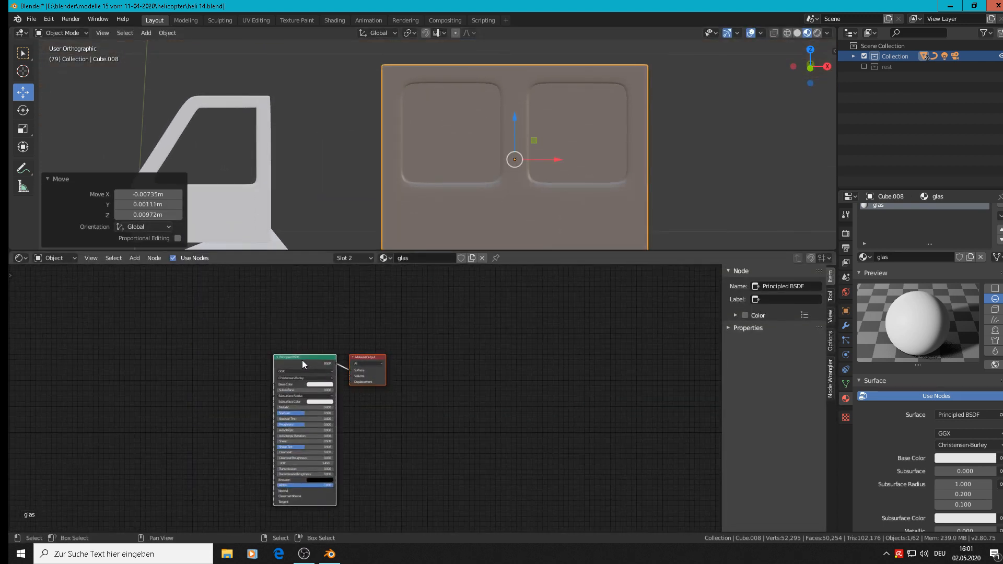
{"action": "left_click", "coordinate": [302, 360]}
{"action": "key", "text": "x"}
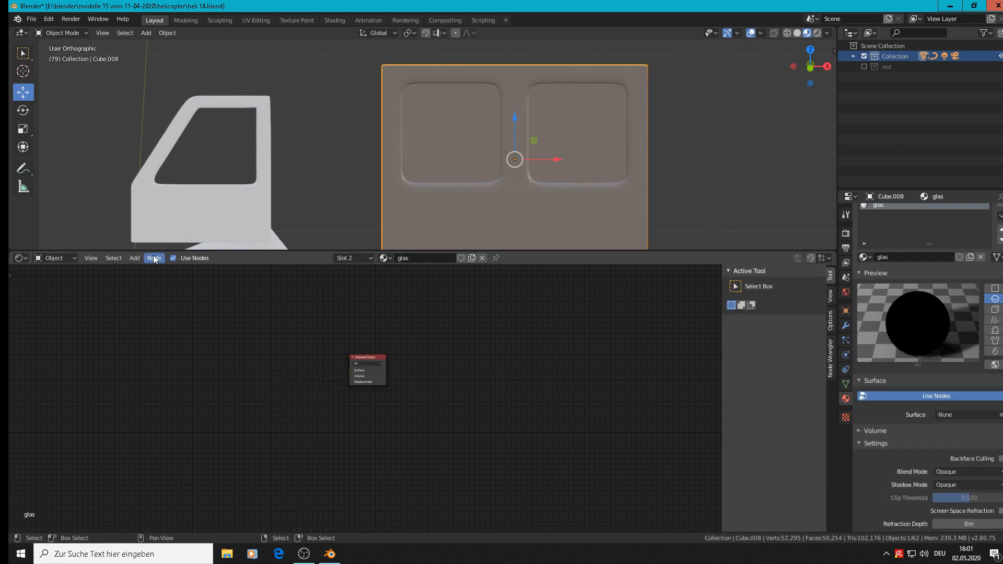
{"action": "left_click", "coordinate": [134, 258]}
{"action": "scroll", "coordinate": [368, 431], "scroll_direction": "up", "scroll_amount": 2}
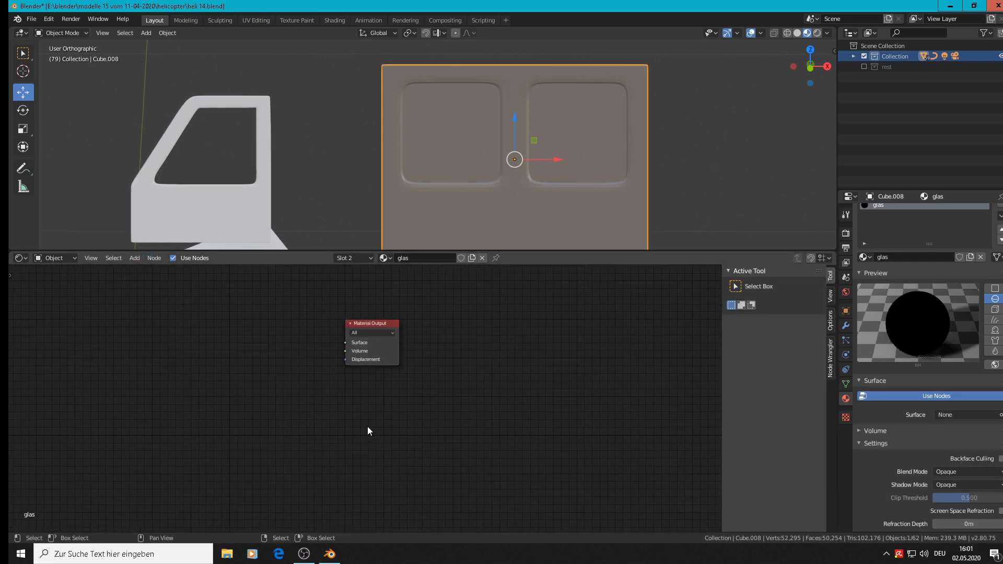
{"action": "middle_click_drag", "start_coordinate": [368, 431], "coordinate": [605, 419]}
{"action": "scroll", "coordinate": [598, 419], "scroll_direction": "up", "scroll_amount": 1}
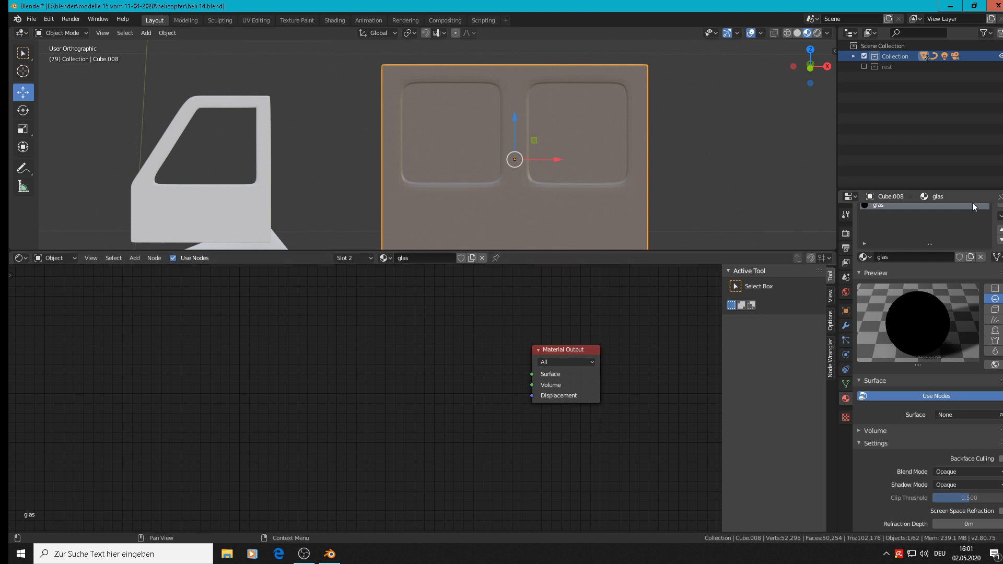
Step: Add a Glass BSDF shader node and place it before the Material Output node
{"action": "left_click", "coordinate": [134, 258]}
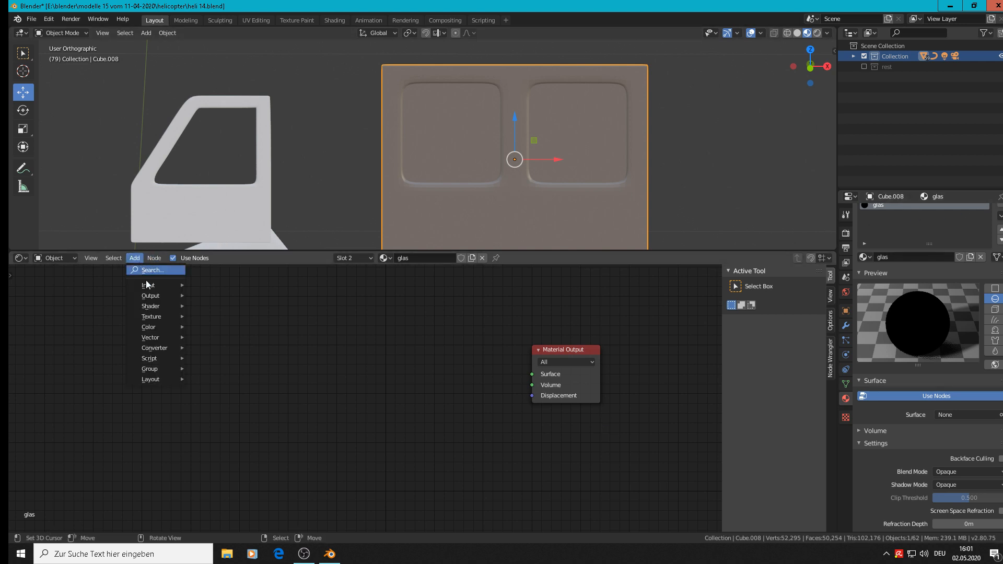
{"action": "mouse_move", "coordinate": [155, 306]}
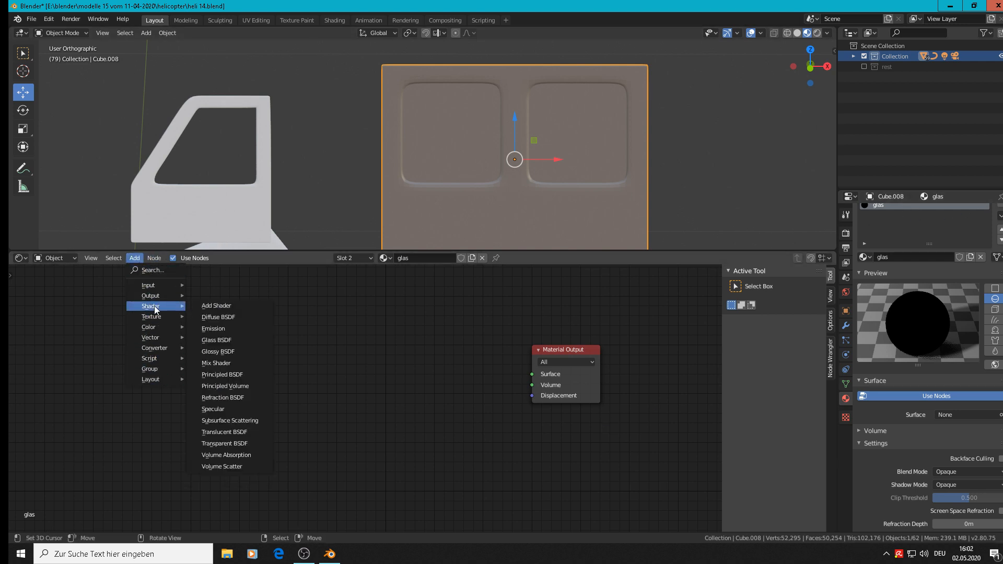
{"action": "left_click", "coordinate": [230, 340]}
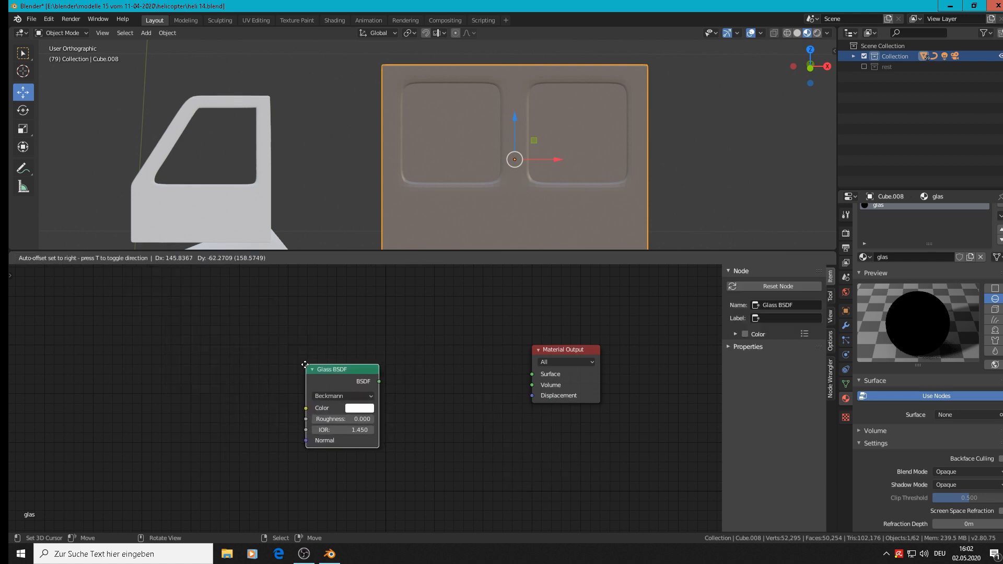
{"action": "left_click", "coordinate": [305, 364]}
{"action": "left_click_drag", "start_coordinate": [317, 375], "coordinate": [340, 358]}
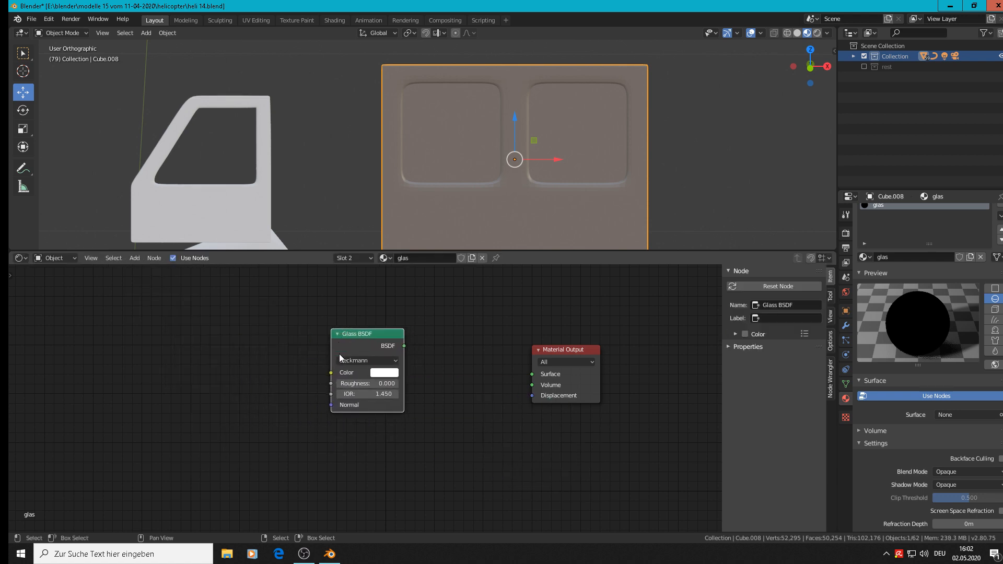
Step: Add a Transparent BSDF shader node directly below the Glass BSDF node
{"action": "left_click", "coordinate": [132, 262]}
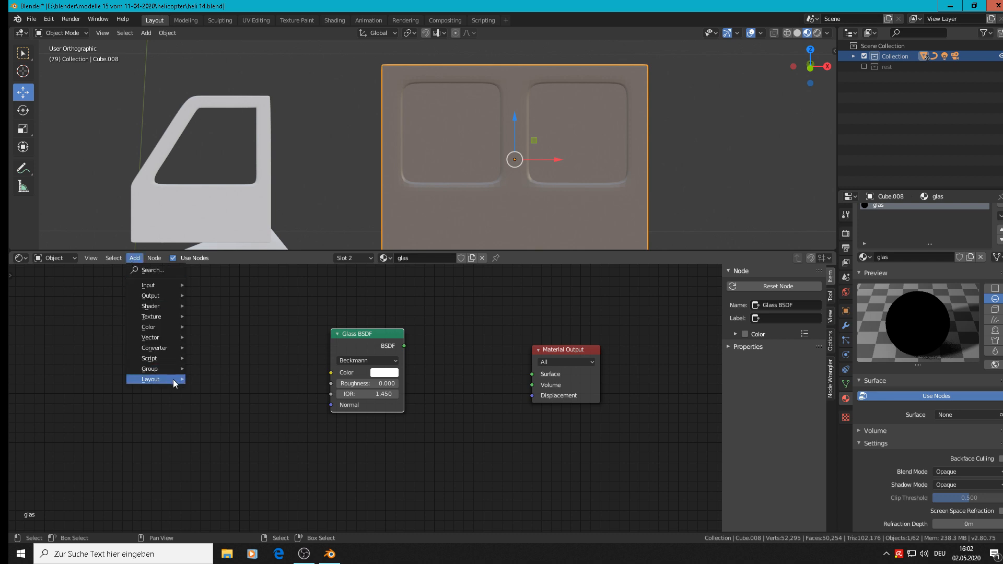
{"action": "mouse_move", "coordinate": [167, 341]}
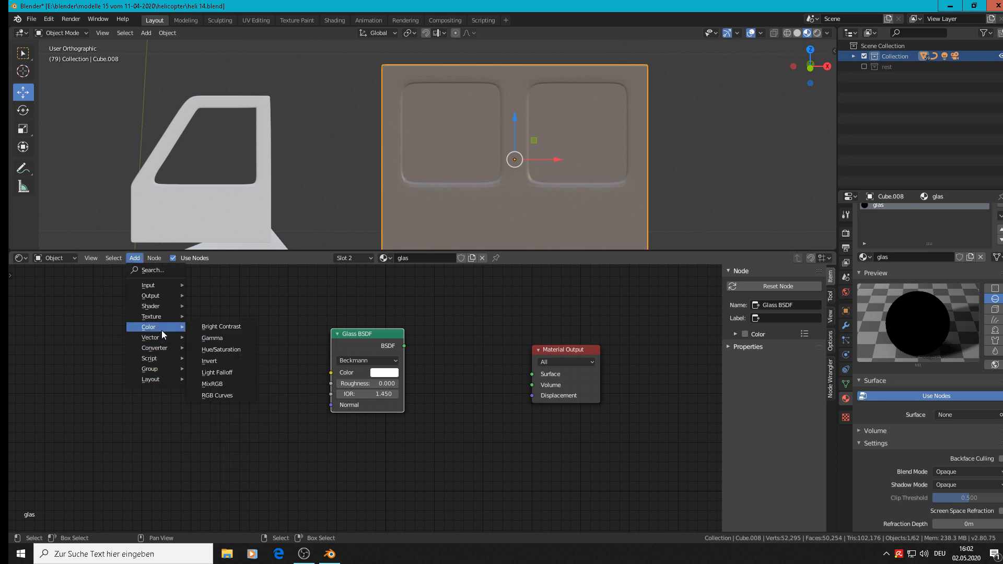
{"action": "mouse_move", "coordinate": [155, 308]}
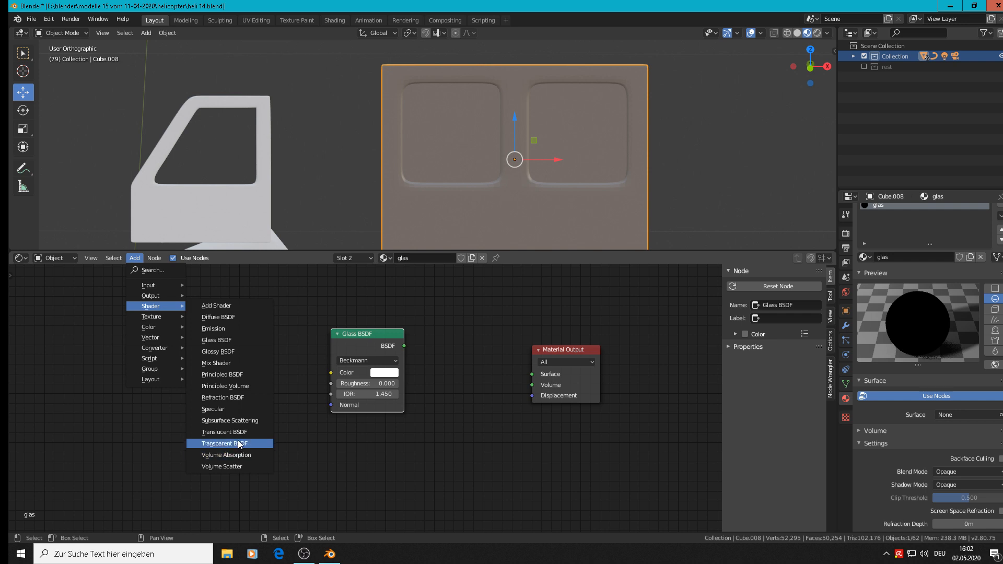
{"action": "left_click", "coordinate": [240, 444]}
{"action": "left_click", "coordinate": [355, 433]}
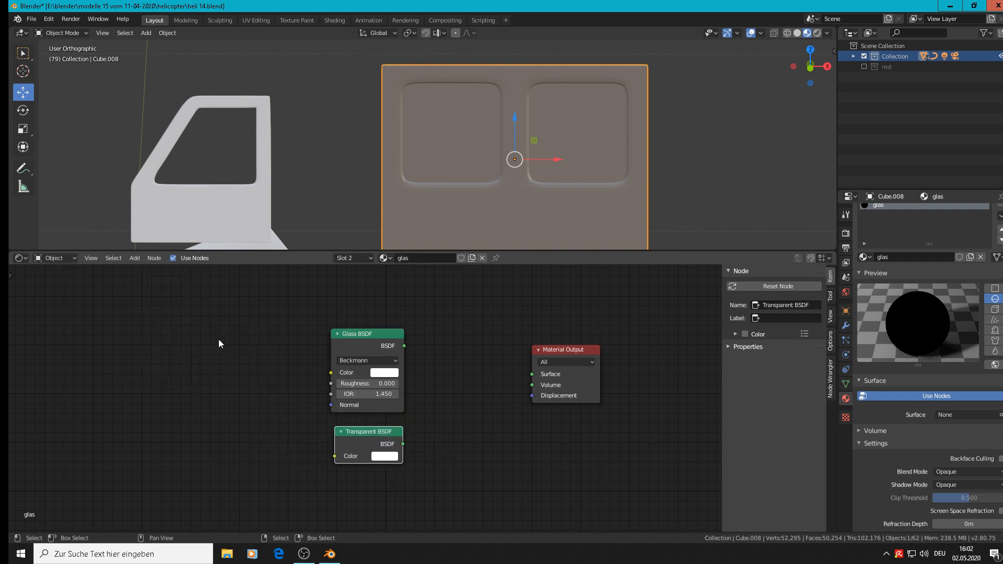
Step: Add a Mix Shader fed by the Glass BSDF and Transparent BSDF nodes and connect it to the Material Output's Surface
{"action": "left_click", "coordinate": [136, 260]}
{"action": "mouse_move", "coordinate": [159, 308]}
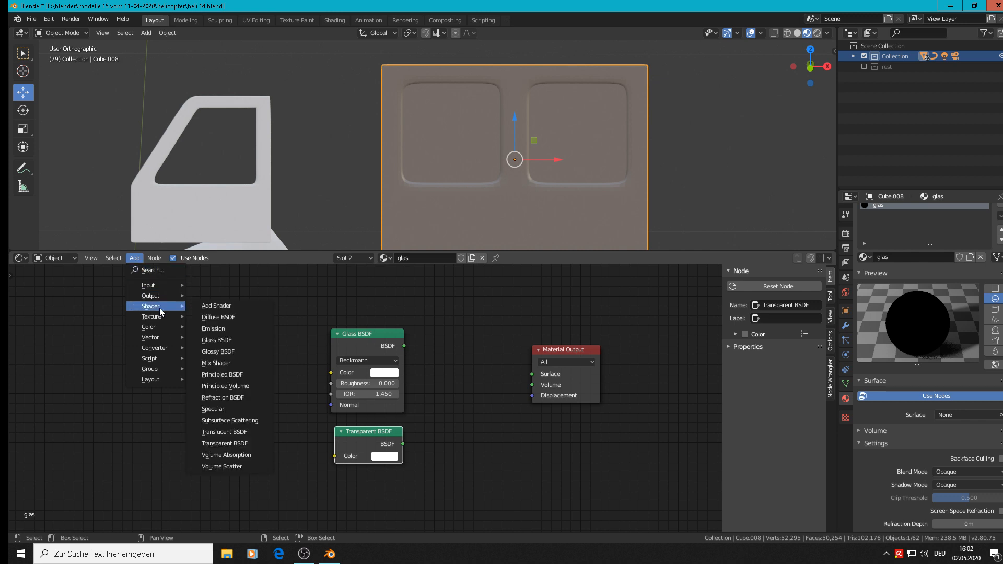
{"action": "left_click_drag", "start_coordinate": [227, 362], "coordinate": [440, 392]}
{"action": "left_click_drag", "start_coordinate": [404, 445], "coordinate": [453, 404]}
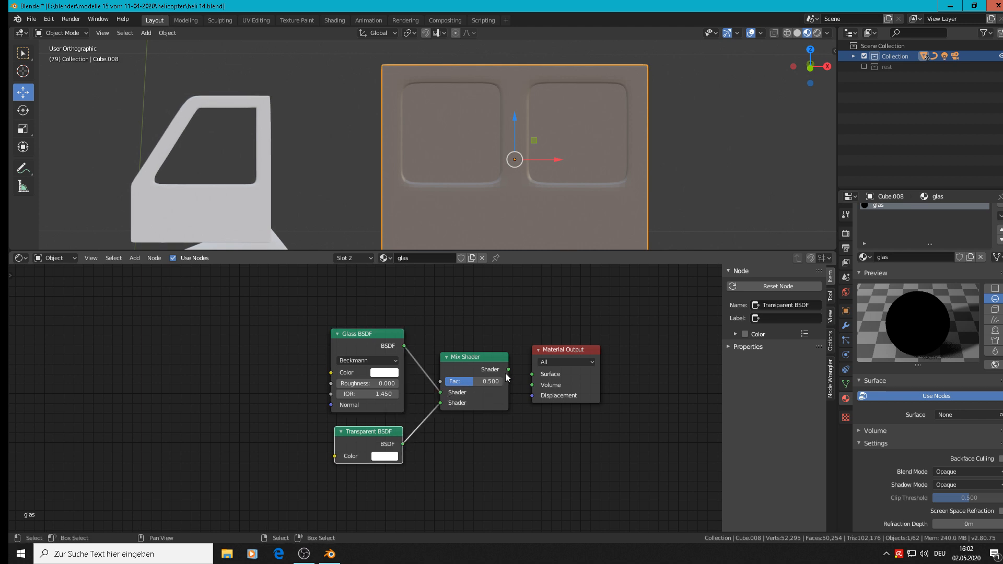
{"action": "left_click_drag", "start_coordinate": [506, 371], "coordinate": [537, 377]}
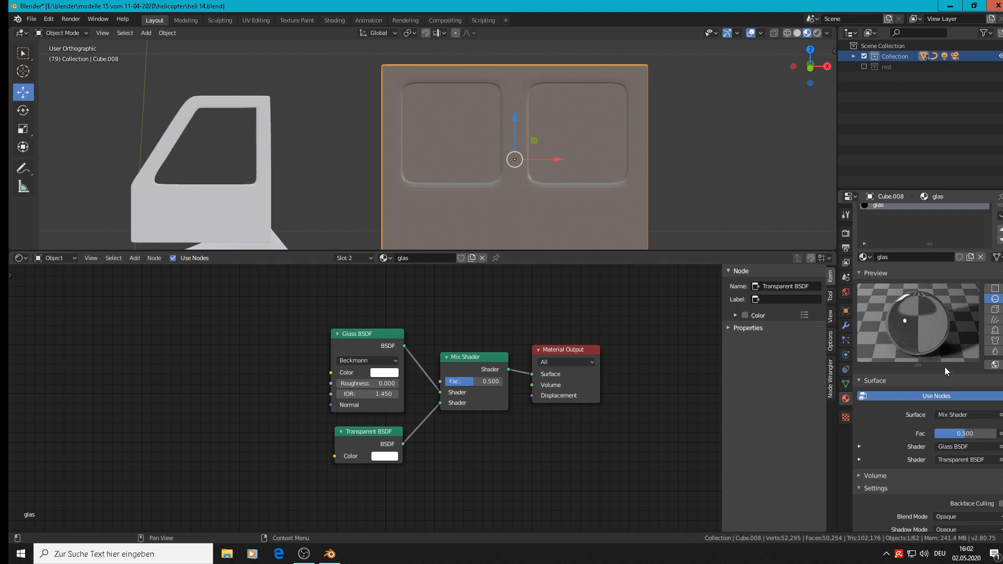
Step: Add a Light Path input node and place it directly above the Glass BSDF node
{"action": "scroll", "coordinate": [551, 439], "scroll_direction": "down", "scroll_amount": 3}
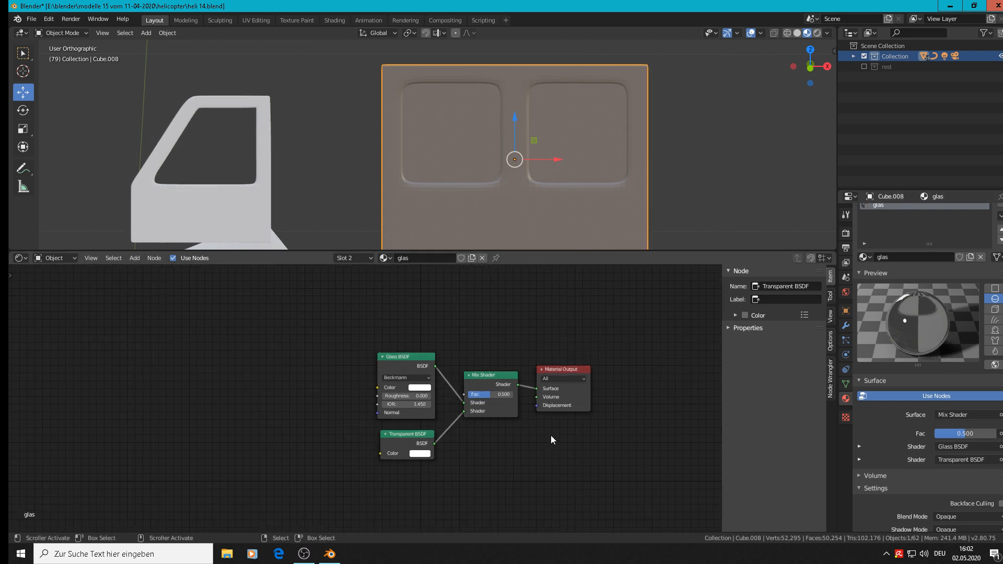
{"action": "middle_click_drag", "start_coordinate": [318, 503], "coordinate": [308, 509]}
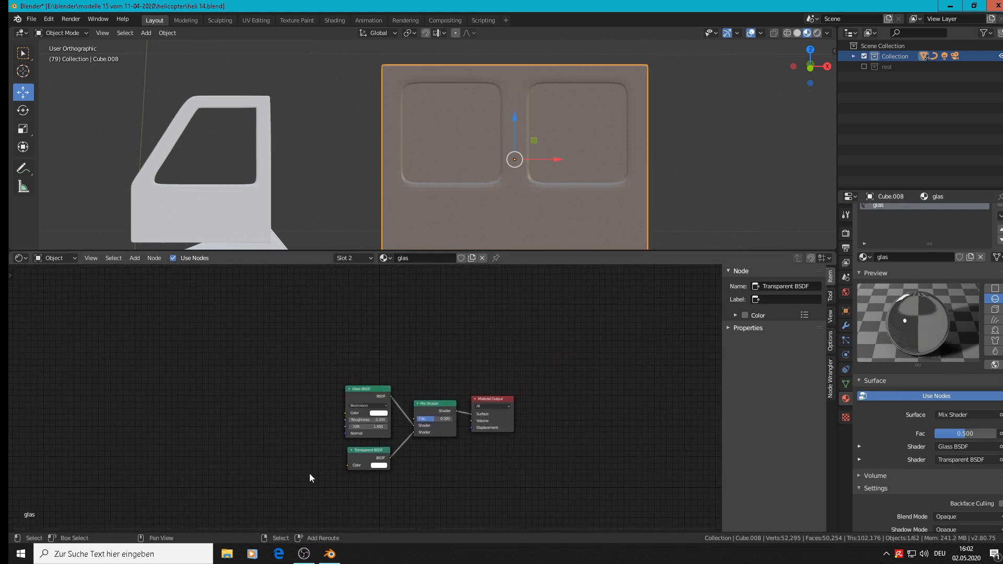
{"action": "left_click", "coordinate": [134, 258]}
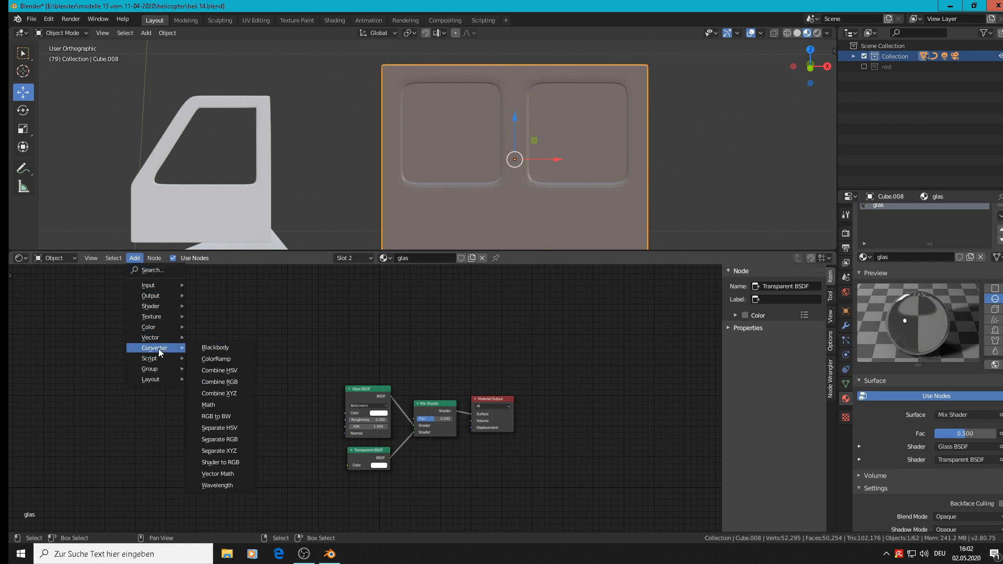
{"action": "mouse_move", "coordinate": [153, 287]}
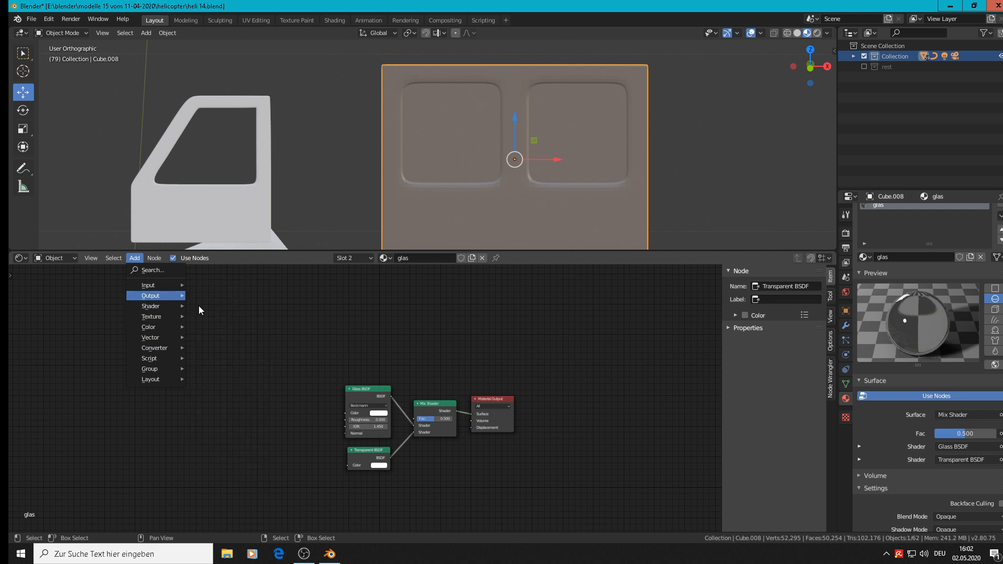
{"action": "left_click", "coordinate": [134, 258]}
{"action": "mouse_move", "coordinate": [149, 287]}
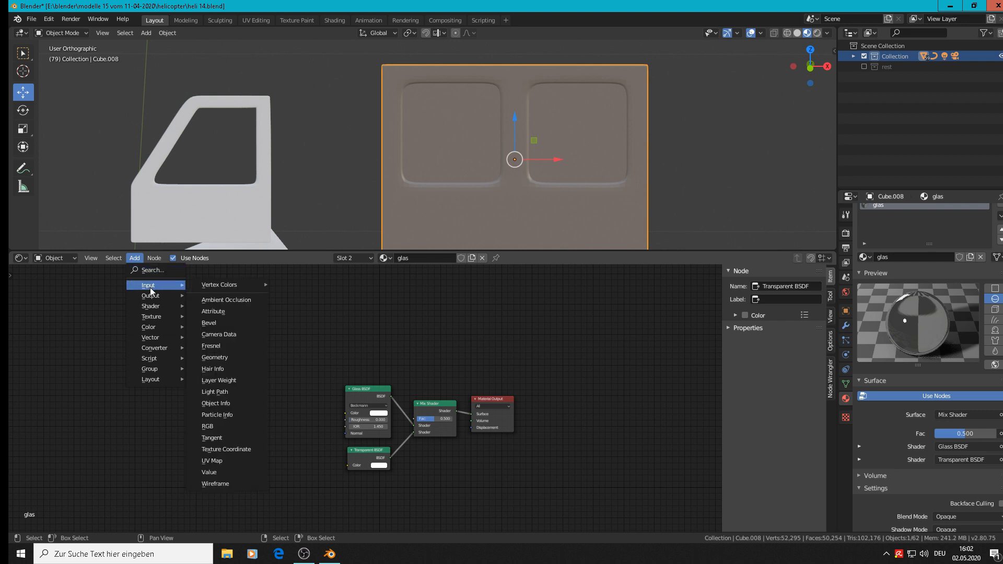
{"action": "left_click", "coordinate": [233, 391]}
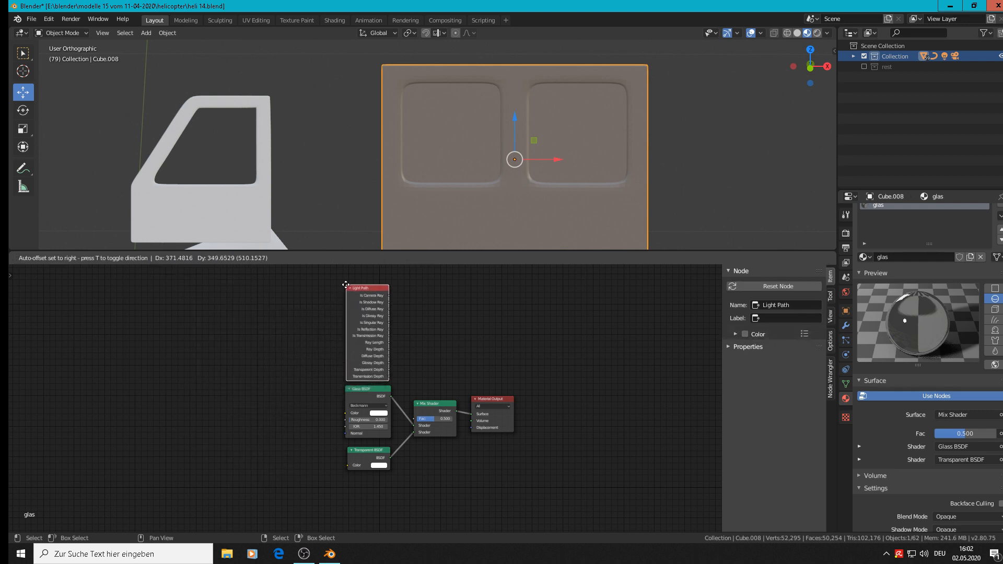
{"action": "left_click", "coordinate": [346, 285]}
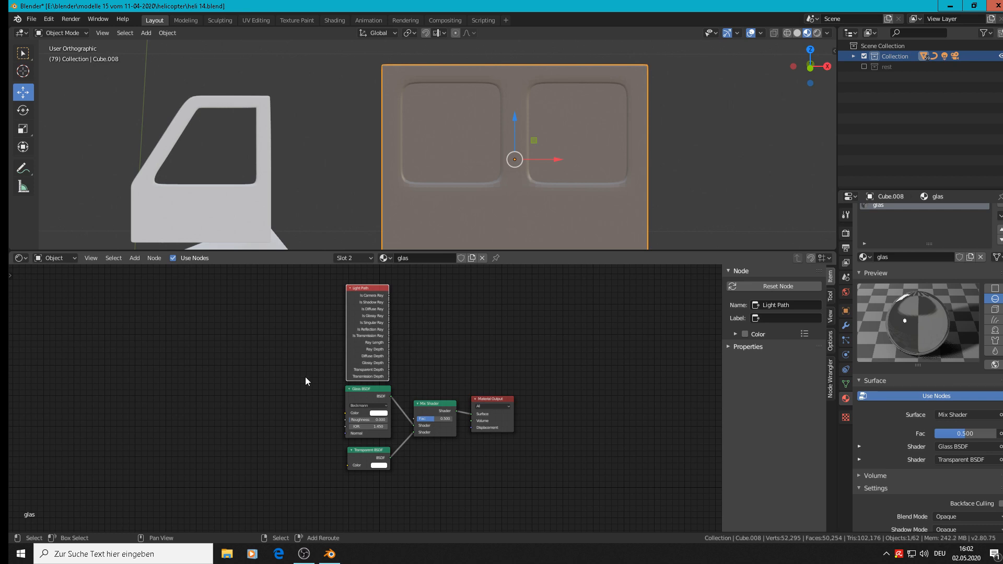
Step: Space the Mix Shader and Material Output nodes farther to the right, then connect the Light Path's Is Shadow Ray output to the Mix Shader's Fac
{"action": "middle_click_drag", "start_coordinate": [397, 365], "coordinate": [245, 424]}
{"action": "scroll", "coordinate": [271, 412], "scroll_direction": "up", "scroll_amount": 2}
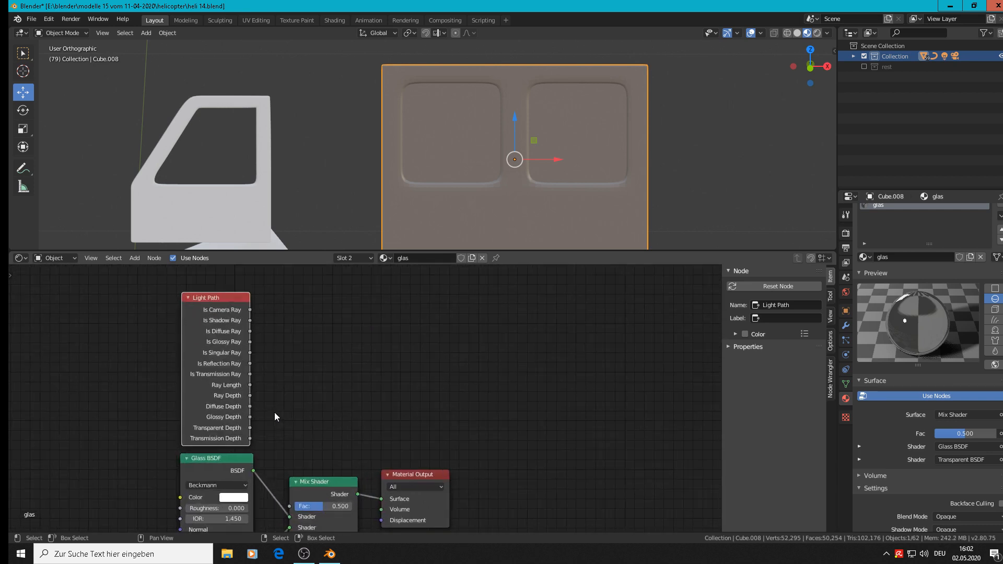
{"action": "left_click_drag", "start_coordinate": [412, 475], "coordinate": [508, 445]}
{"action": "left_click_drag", "start_coordinate": [330, 482], "coordinate": [408, 435]}
{"action": "scroll", "coordinate": [248, 333], "scroll_direction": "up", "scroll_amount": 1}
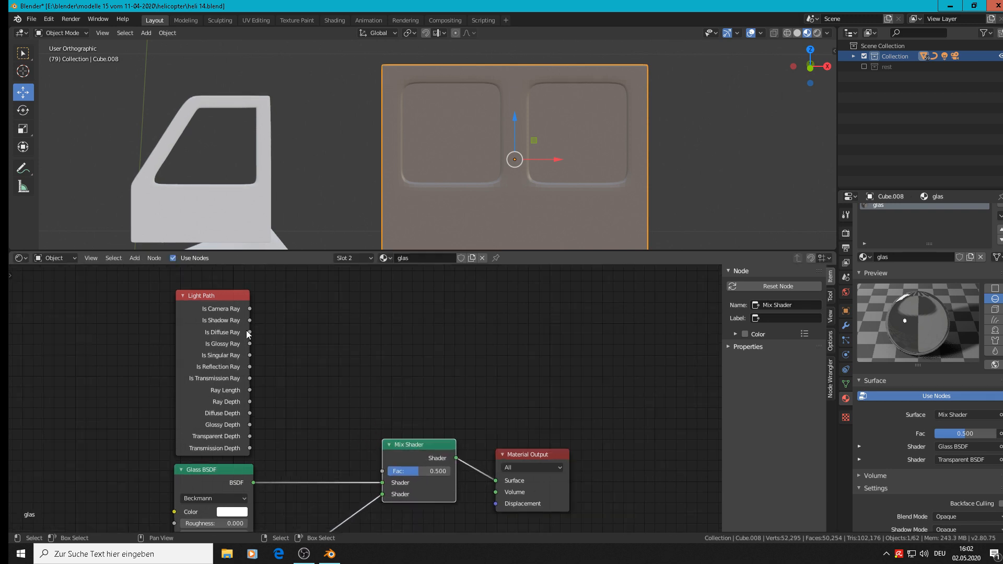
{"action": "left_click_drag", "start_coordinate": [249, 320], "coordinate": [383, 471]}
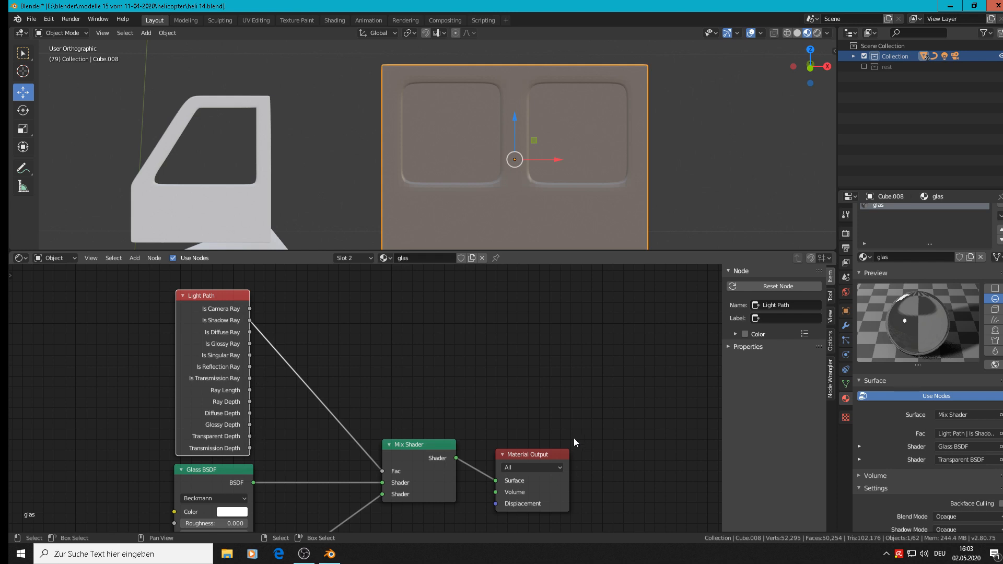
Step: Duplicate the Mix Shader, insert the copy before the Material Output, and connect the Transparent BSDF to its second Shader input
{"action": "middle_click_drag", "start_coordinate": [573, 437], "coordinate": [345, 347]}
{"action": "scroll", "coordinate": [331, 376], "scroll_direction": "down", "scroll_amount": 3}
{"action": "left_click_drag", "start_coordinate": [310, 368], "coordinate": [465, 375]}
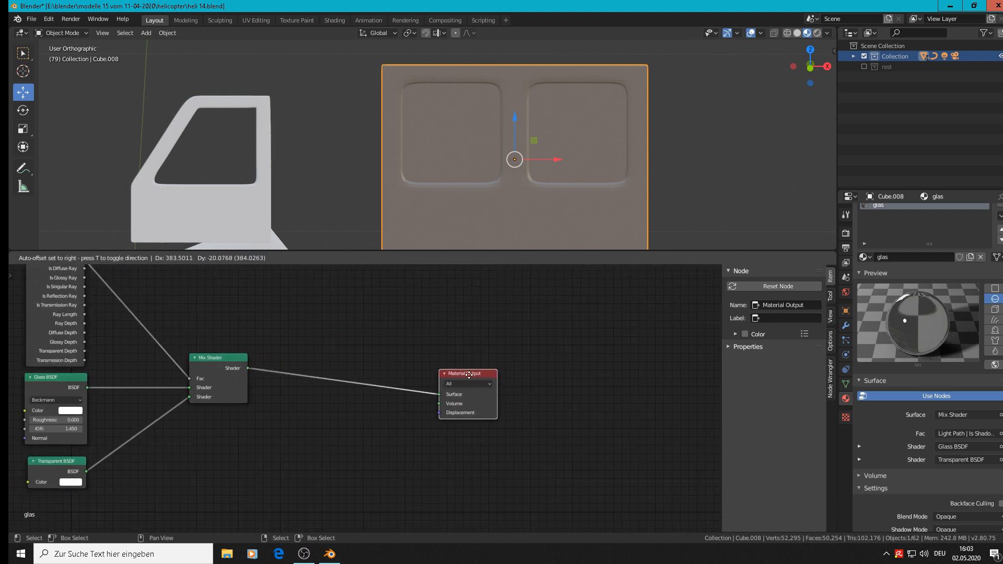
{"action": "left_click", "coordinate": [226, 362]}
{"action": "key", "text": "shift+d"}
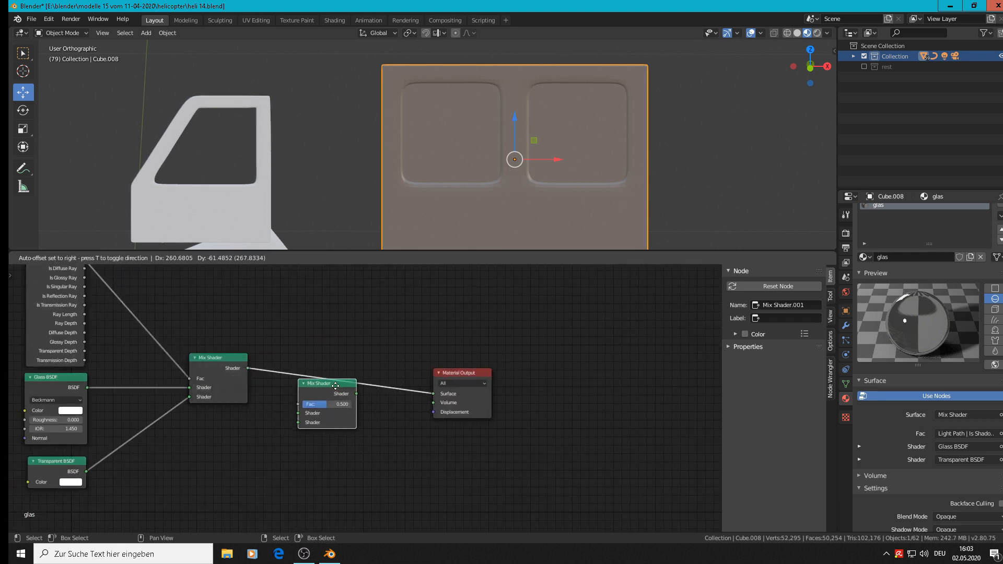
{"action": "left_click", "coordinate": [344, 372]}
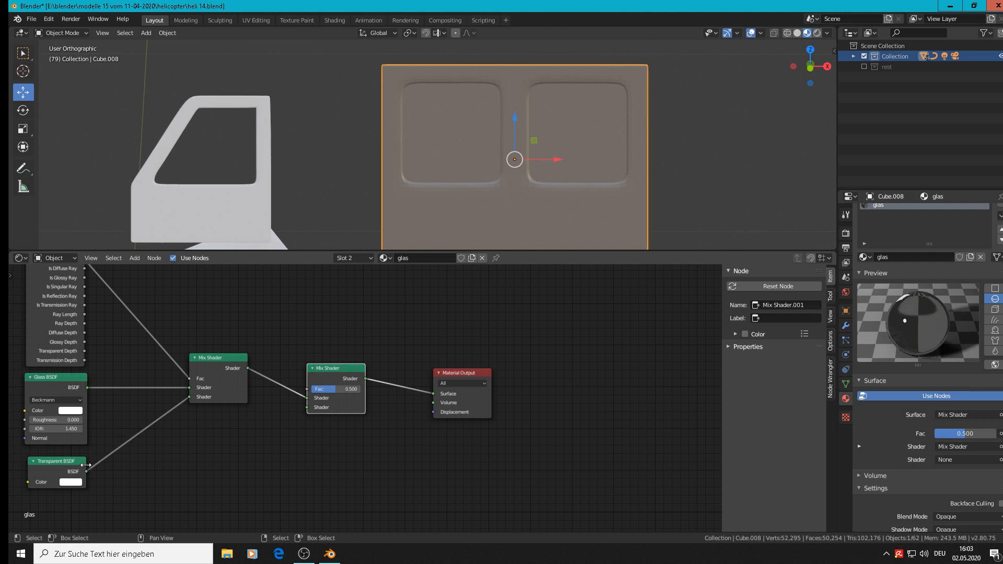
{"action": "left_click_drag", "start_coordinate": [87, 471], "coordinate": [307, 408]}
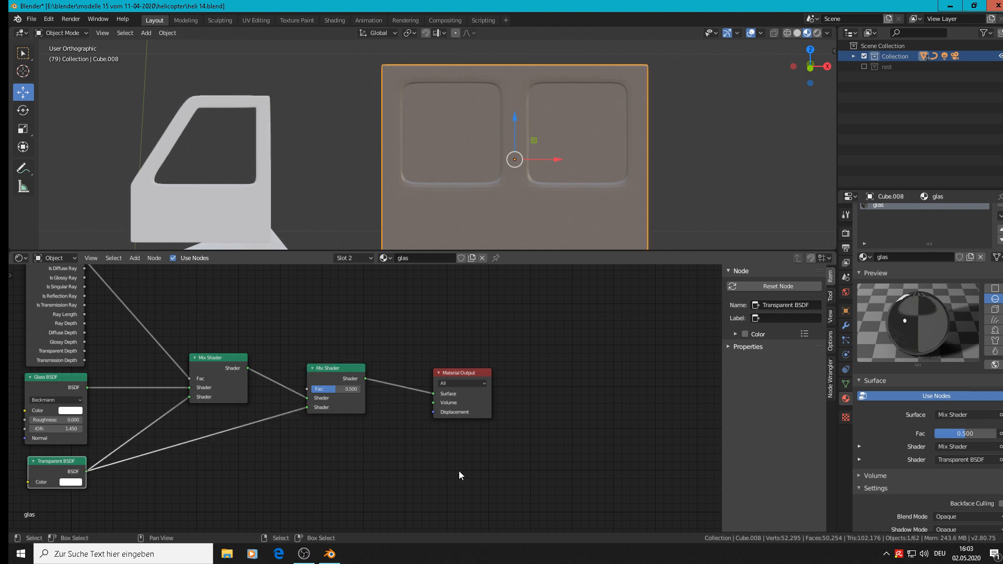
Step: Connect the Light Path's Is Reflection Ray output to the Fac input of the second Mix Shader
{"action": "middle_click_drag", "start_coordinate": [53, 304], "coordinate": [89, 299]}
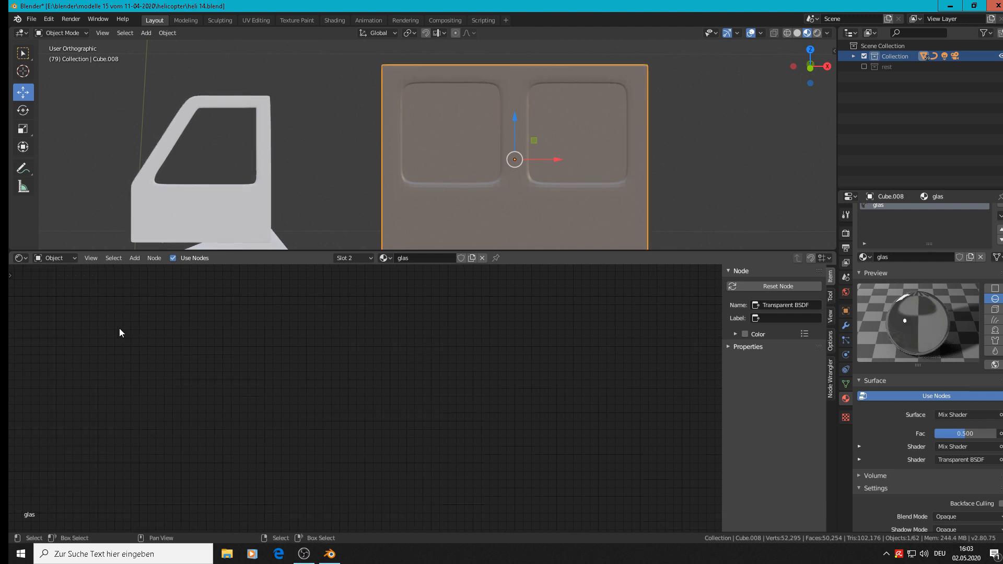
{"action": "scroll", "coordinate": [187, 351], "scroll_direction": "down", "scroll_amount": 9}
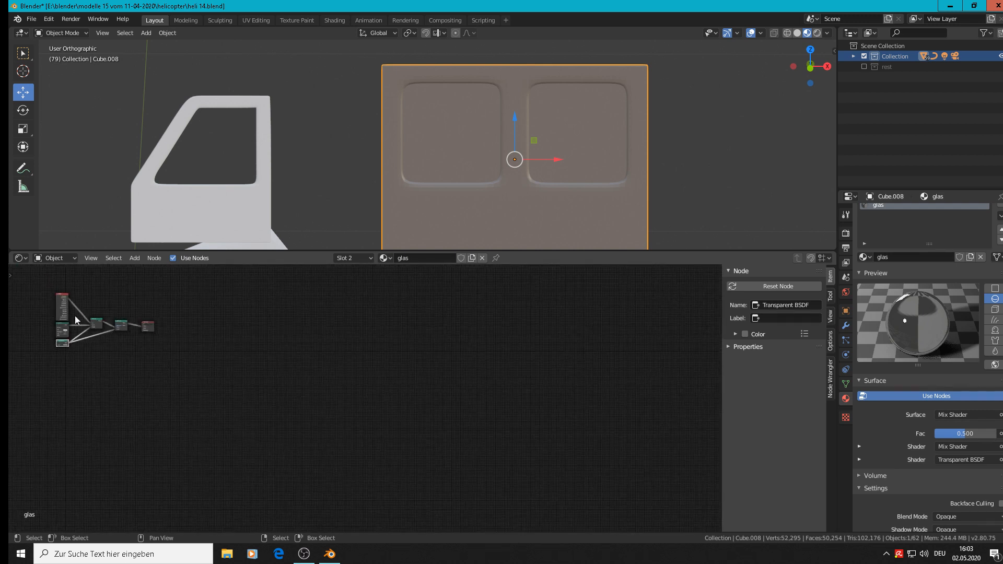
{"action": "scroll", "coordinate": [79, 321], "scroll_direction": "up", "scroll_amount": 4}
{"action": "scroll", "coordinate": [81, 325], "scroll_direction": "up", "scroll_amount": 6}
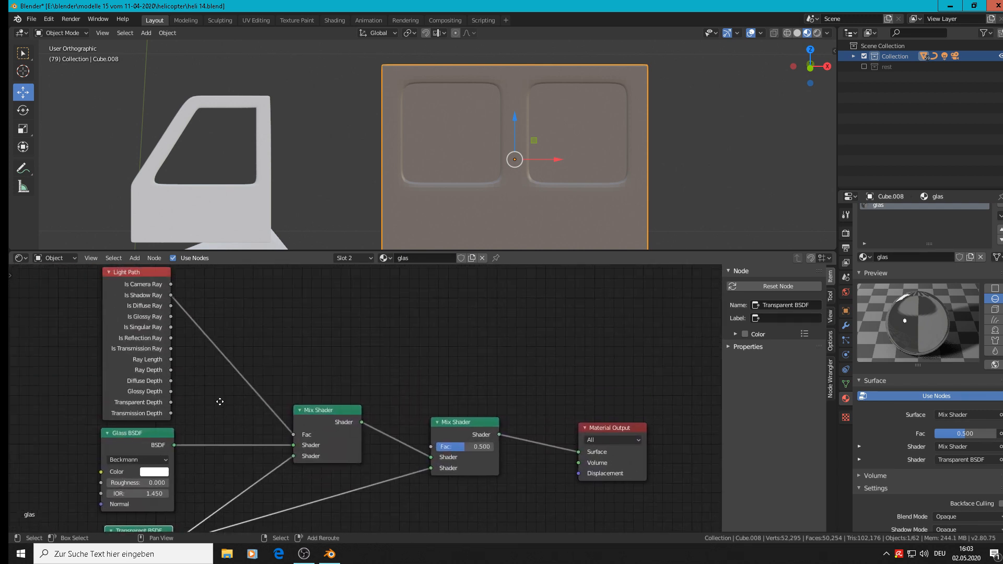
{"action": "left_click_drag", "start_coordinate": [177, 342], "coordinate": [443, 451]}
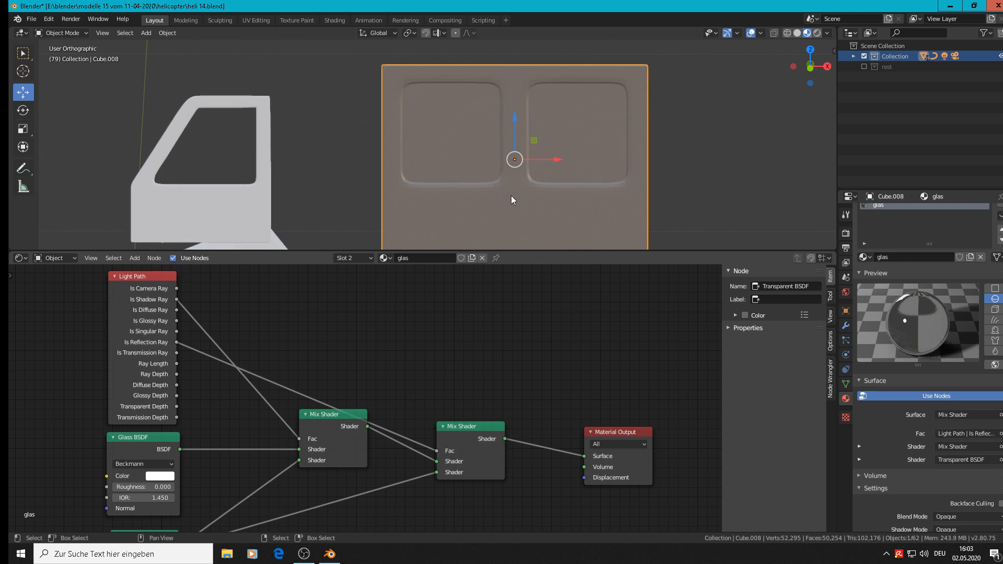
Step: Enlarge the 3D viewport over the node editor and select the linked window pane geometry in the sliding door's mesh
{"action": "scroll", "coordinate": [511, 199], "scroll_direction": "down", "scroll_amount": 3}
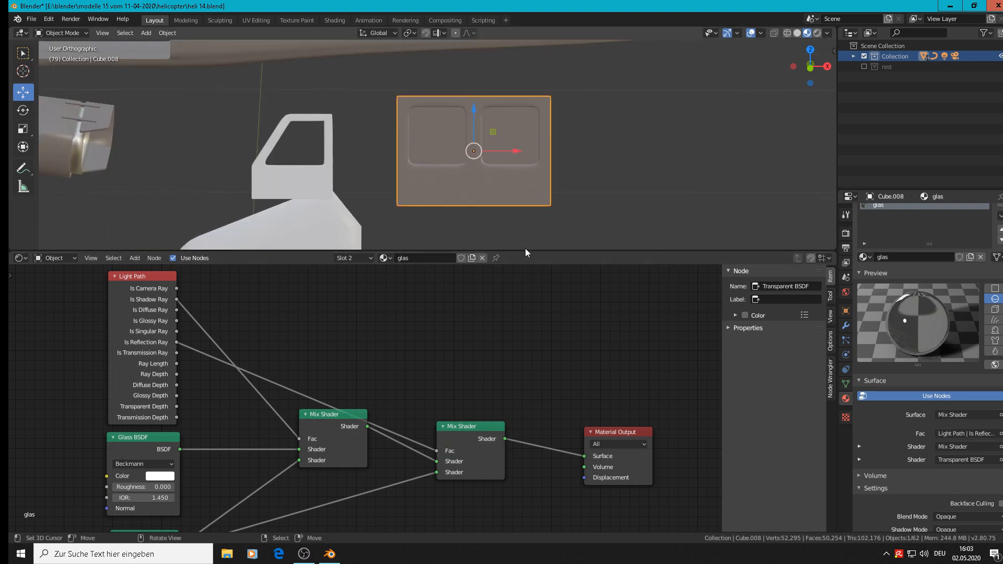
{"action": "left_click_drag", "start_coordinate": [525, 251], "coordinate": [514, 518]}
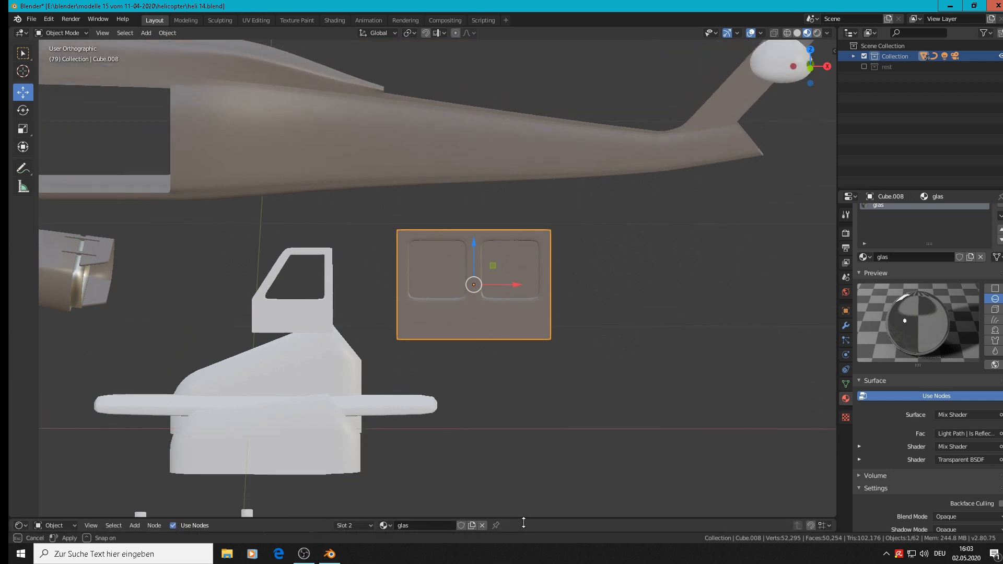
{"action": "scroll", "coordinate": [488, 350], "scroll_direction": "up", "scroll_amount": 2}
{"action": "scroll", "coordinate": [926, 219], "scroll_direction": "up", "scroll_amount": 2}
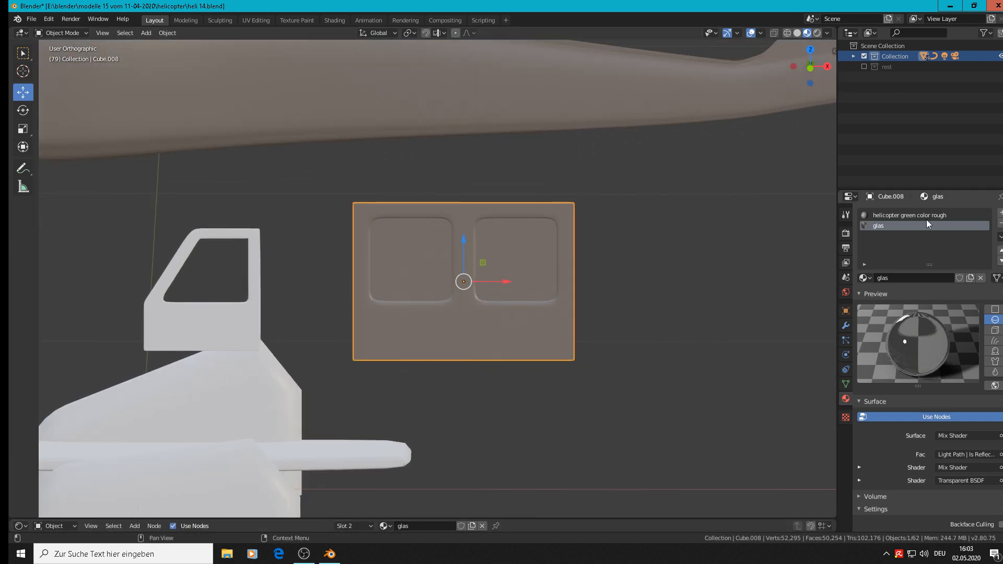
{"action": "key", "text": "Tab"}
{"action": "scroll", "coordinate": [444, 268], "scroll_direction": "up", "scroll_amount": 2}
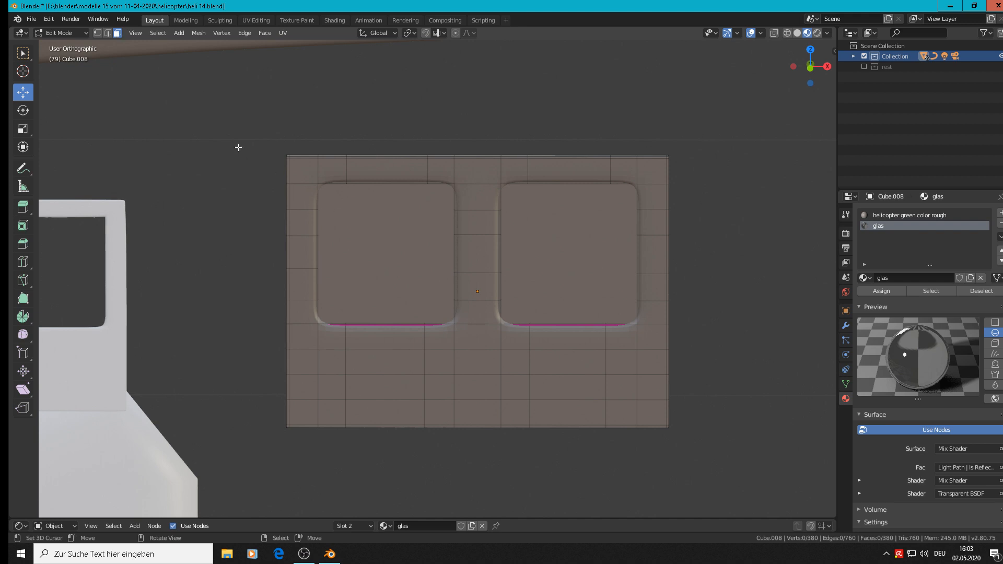
{"action": "key", "text": "l"}
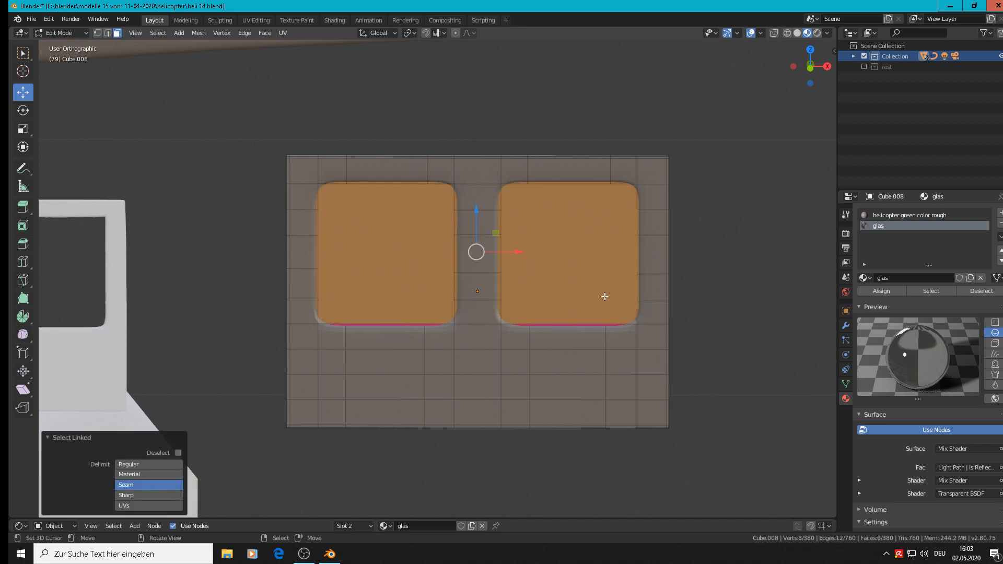
Step: Move the selected window pane 0.0145 m out of the door along Y and slide it back into place
{"action": "middle_click_drag", "start_coordinate": [715, 281], "coordinate": [564, 289]}
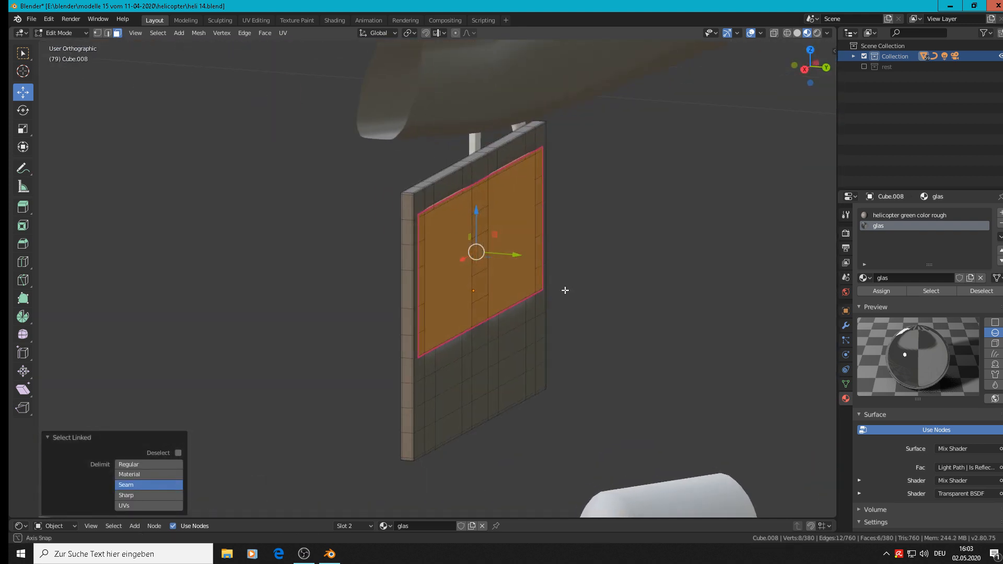
{"action": "left_click_drag", "start_coordinate": [513, 251], "coordinate": [546, 263]}
{"action": "scroll", "coordinate": [546, 264], "scroll_direction": "up", "scroll_amount": 3}
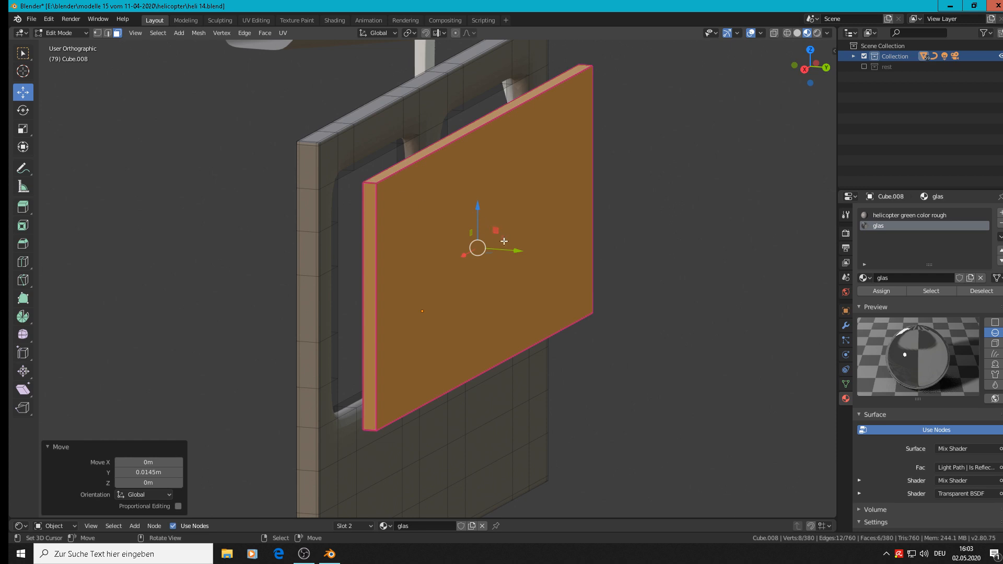
{"action": "left_click_drag", "start_coordinate": [514, 250], "coordinate": [467, 232]}
Step: Assign the glas material to the selected window pane and leave mesh editing
{"action": "left_click", "coordinate": [871, 290]}
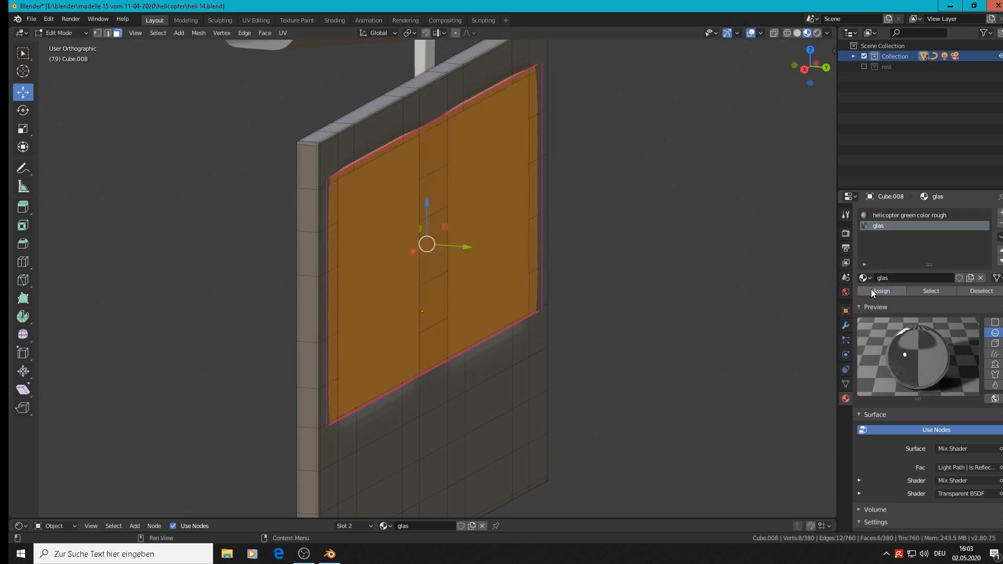
{"action": "scroll", "coordinate": [523, 246], "scroll_direction": "down", "scroll_amount": 3}
{"action": "key", "text": "Tab"}
{"action": "middle_click_drag", "start_coordinate": [496, 246], "coordinate": [578, 247]}
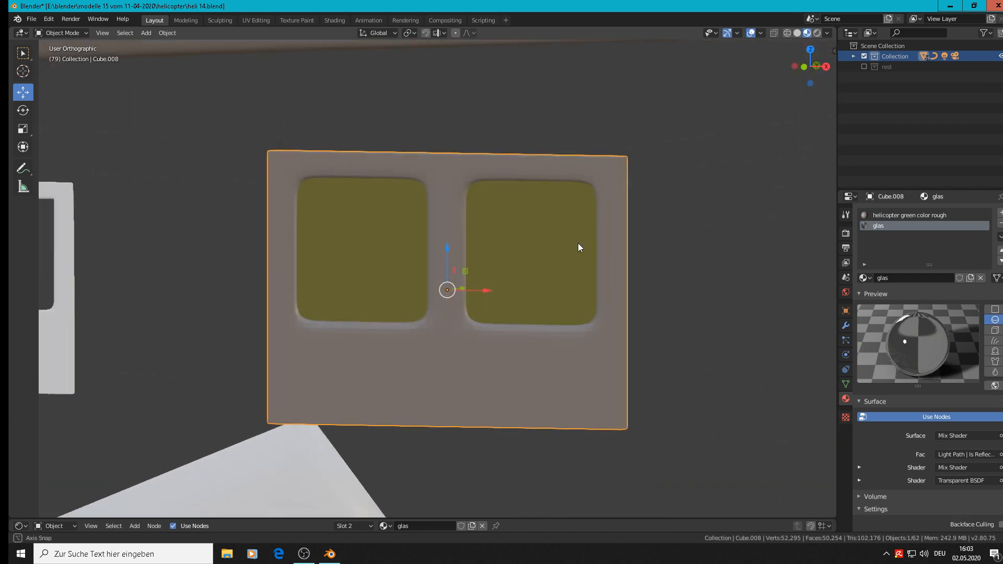
{"action": "scroll", "coordinate": [578, 247], "scroll_direction": "down", "scroll_amount": 3}
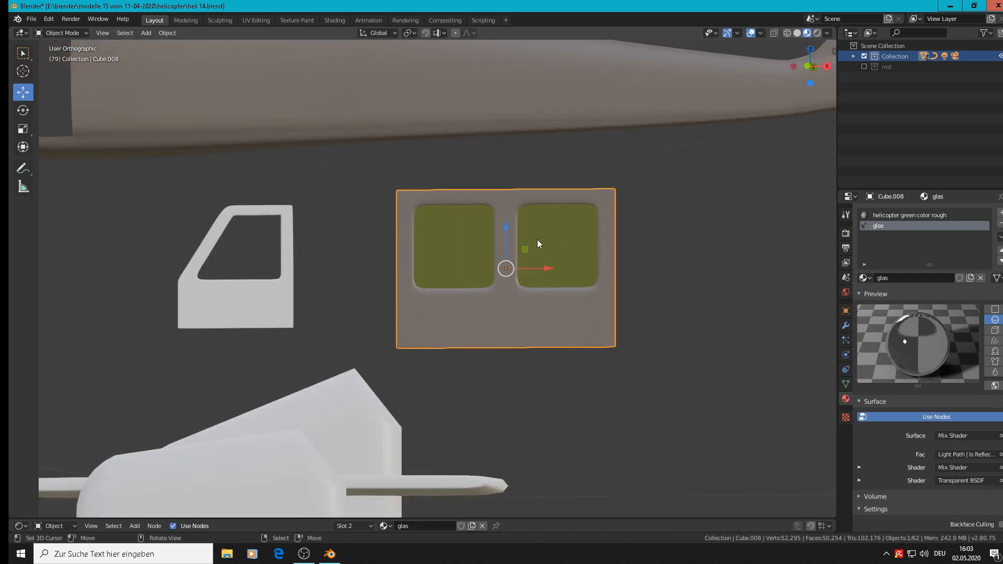
Step: Inspect the door's glass windows in rendered shading and return to the material preview shading
{"action": "left_click", "coordinate": [818, 35]}
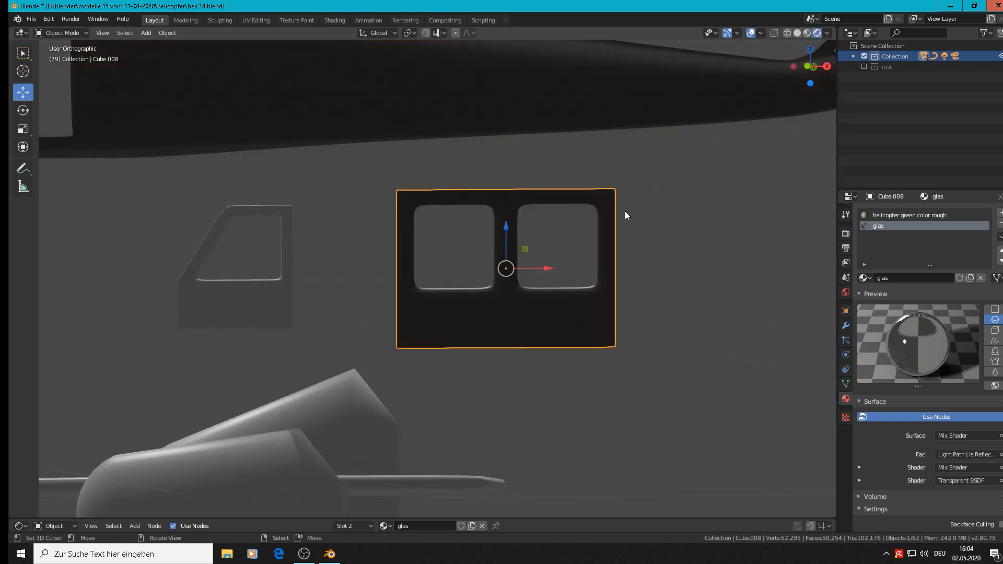
{"action": "middle_click_drag", "start_coordinate": [625, 212], "coordinate": [628, 261]}
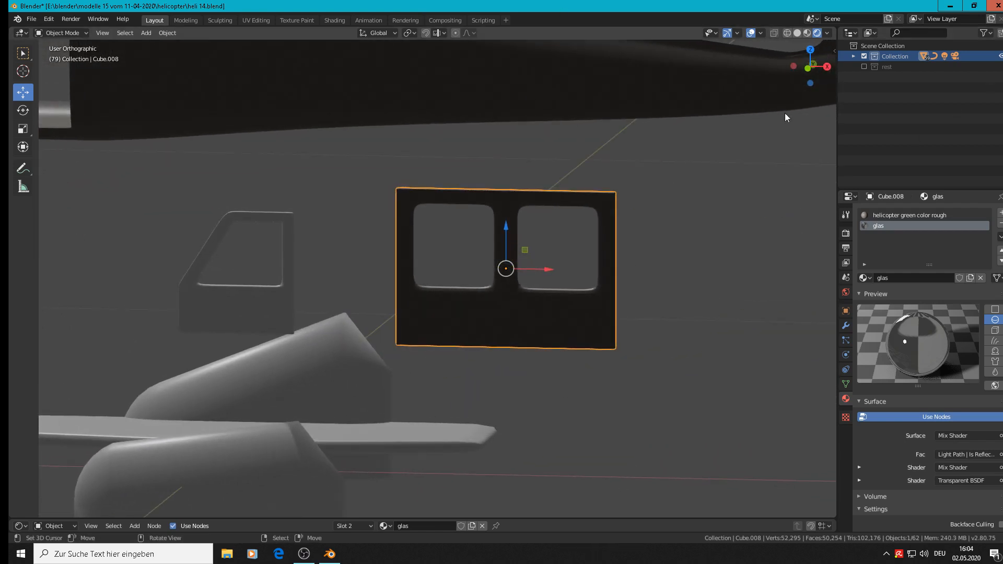
{"action": "left_click", "coordinate": [807, 33]}
Step: Create a new material named black gummi on the wheel below the two landing gear struts
{"action": "scroll", "coordinate": [555, 299], "scroll_direction": "down", "scroll_amount": 3}
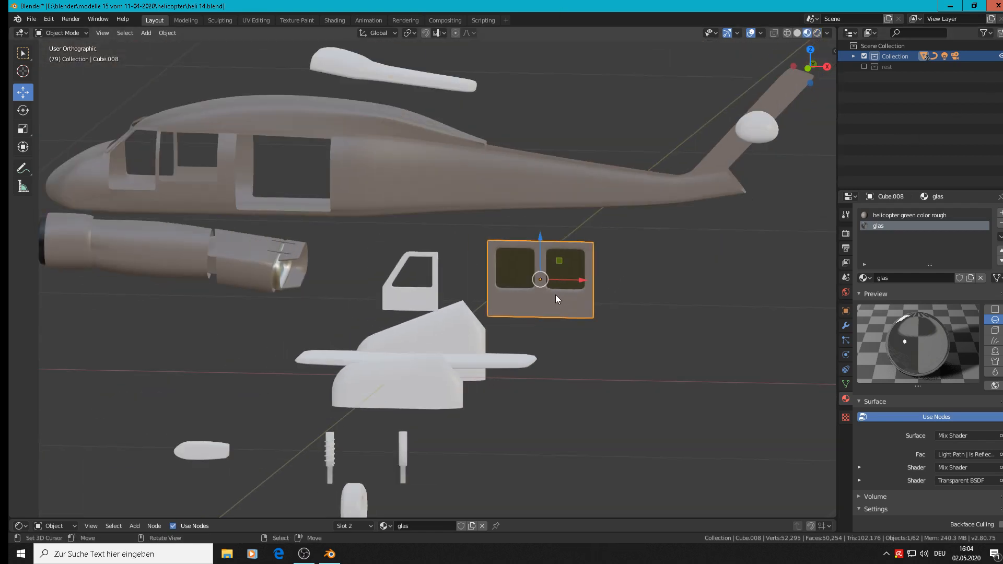
{"action": "scroll", "coordinate": [469, 338], "scroll_direction": "down", "scroll_amount": 1}
{"action": "scroll", "coordinate": [434, 341], "scroll_direction": "down", "scroll_amount": 3}
{"action": "scroll", "coordinate": [487, 425], "scroll_direction": "up", "scroll_amount": 2}
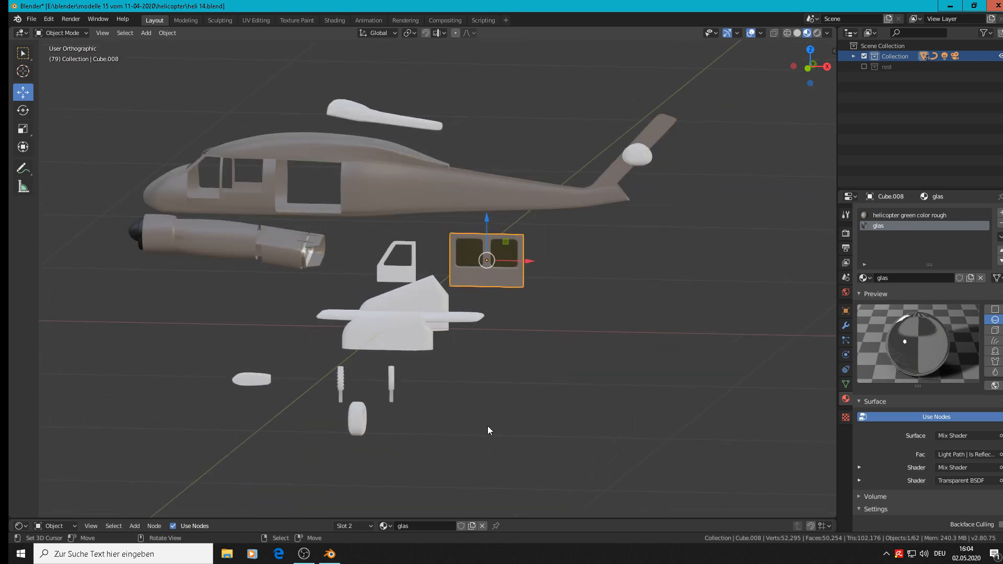
{"action": "middle_click_drag", "start_coordinate": [449, 366], "coordinate": [712, 240], "text": "shift"}
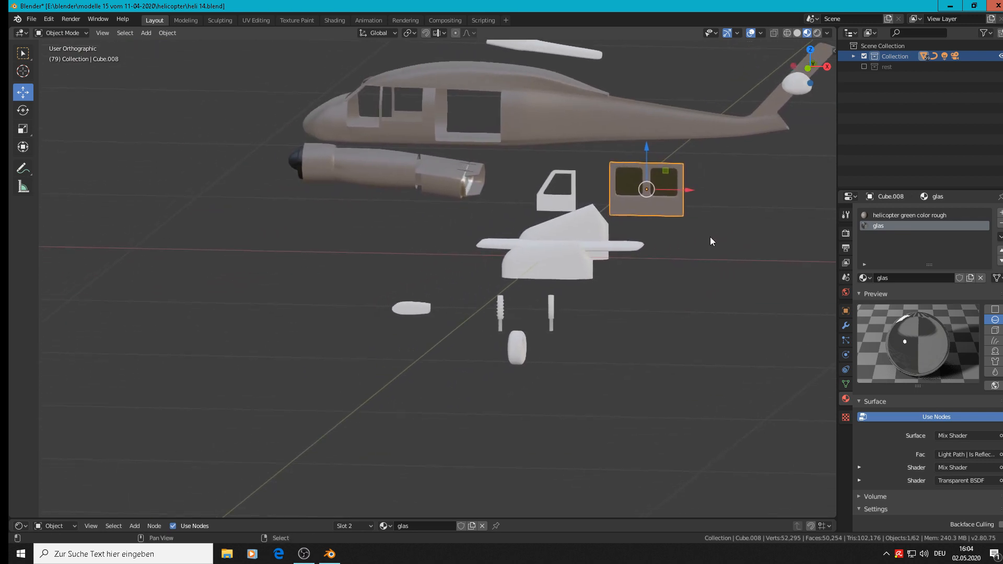
{"action": "scroll", "coordinate": [535, 340], "scroll_direction": "up", "scroll_amount": 4}
{"action": "scroll", "coordinate": [492, 355], "scroll_direction": "up", "scroll_amount": 2}
{"action": "left_click", "coordinate": [413, 380]}
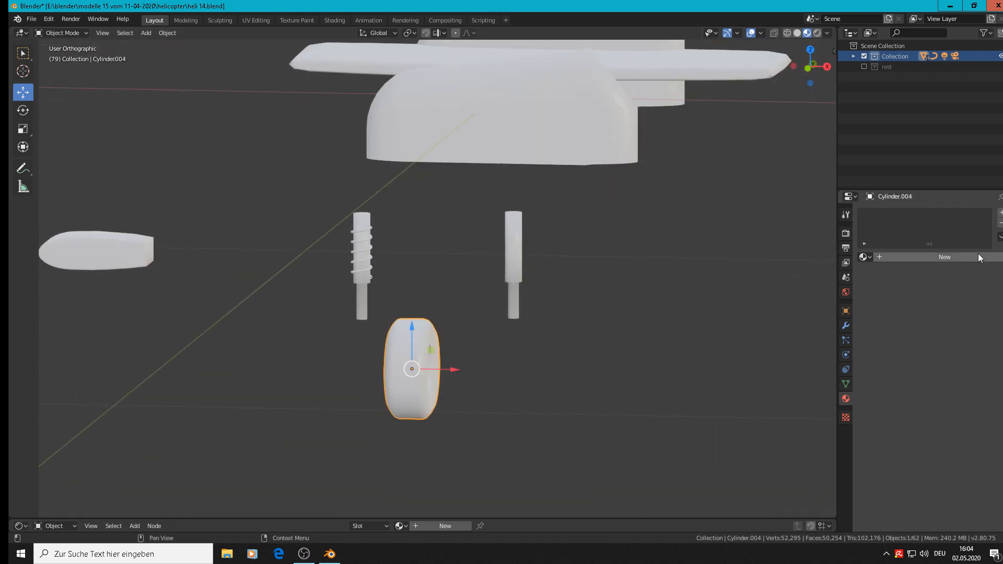
{"action": "left_click", "coordinate": [939, 257]}
{"action": "left_click", "coordinate": [902, 257]}
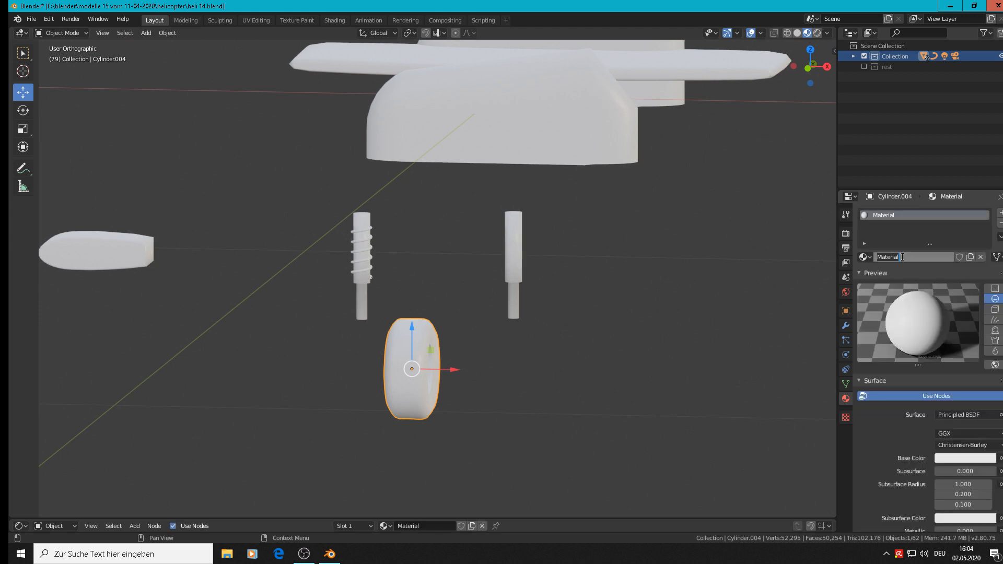
{"action": "type", "text": "b"}
{"action": "type", "text": "lack gummi"}
{"action": "key", "text": "Return"}
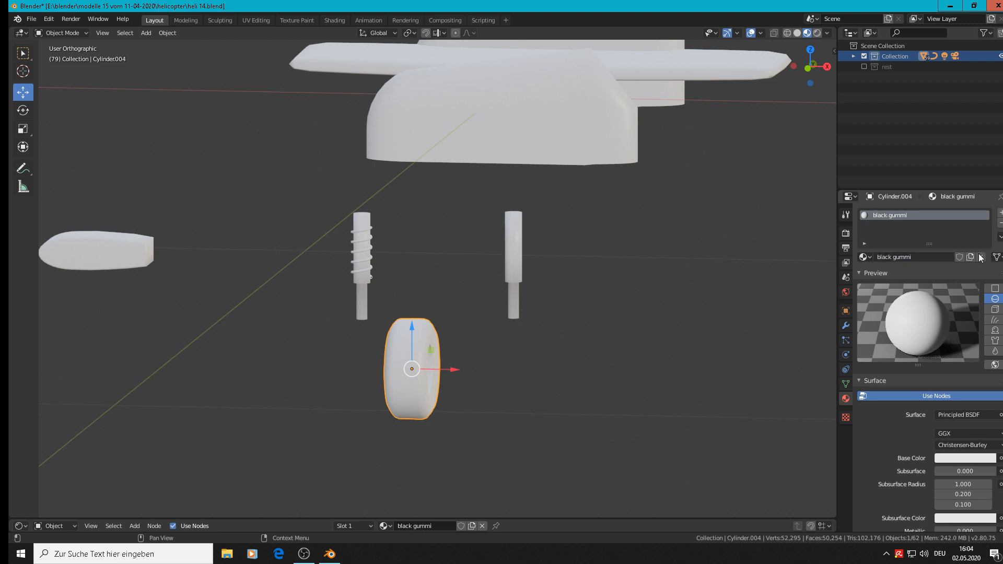
Step: Turn off nodes for the black gummi material, darken its base color to value 0.053 and set specular to 0.075
{"action": "left_click", "coordinate": [932, 396]}
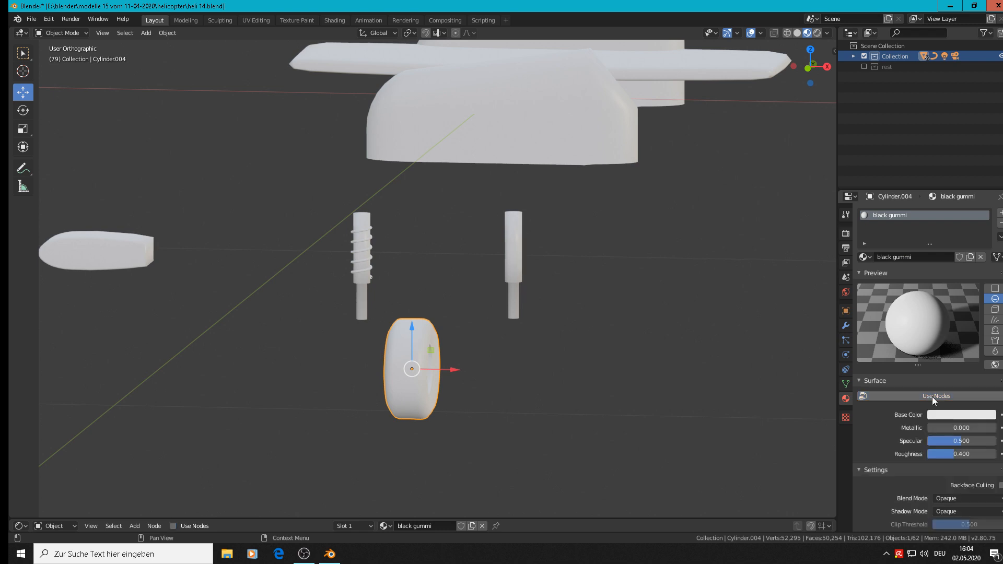
{"action": "left_click", "coordinate": [961, 416]}
{"action": "left_click_drag", "start_coordinate": [991, 340], "coordinate": [989, 345]}
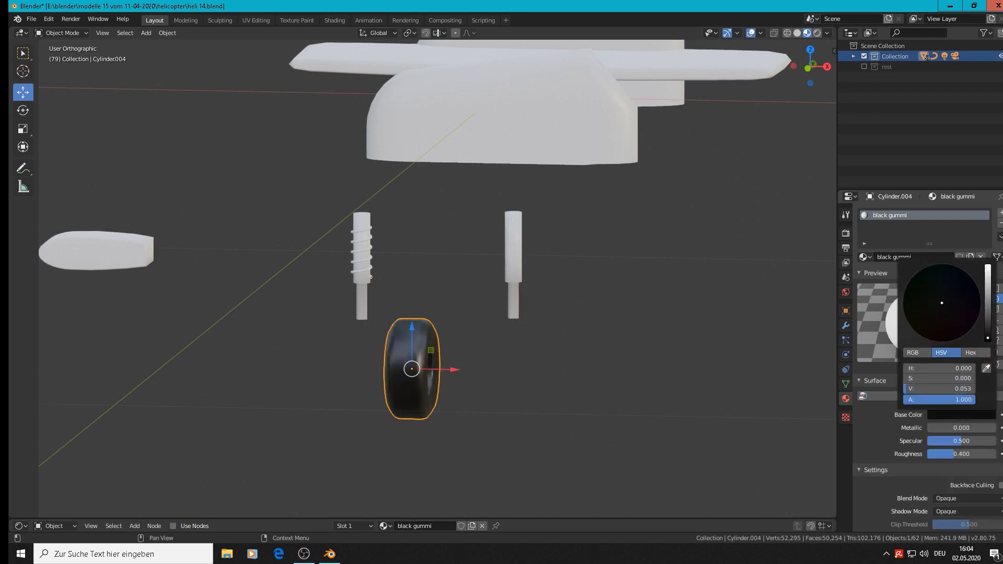
{"action": "middle_click_drag", "start_coordinate": [511, 397], "coordinate": [331, 306]}
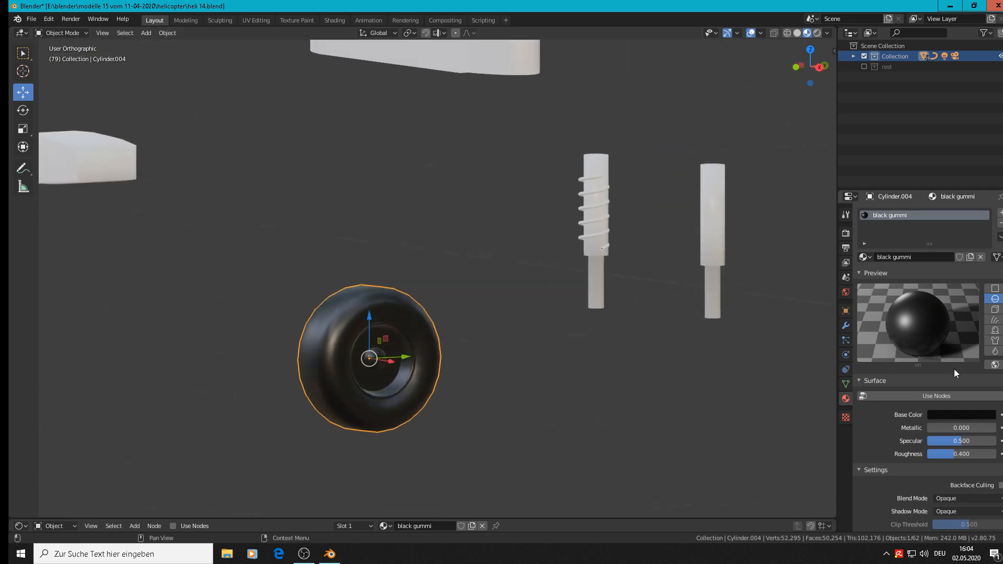
{"action": "scroll", "coordinate": [958, 376], "scroll_direction": "down", "scroll_amount": 5}
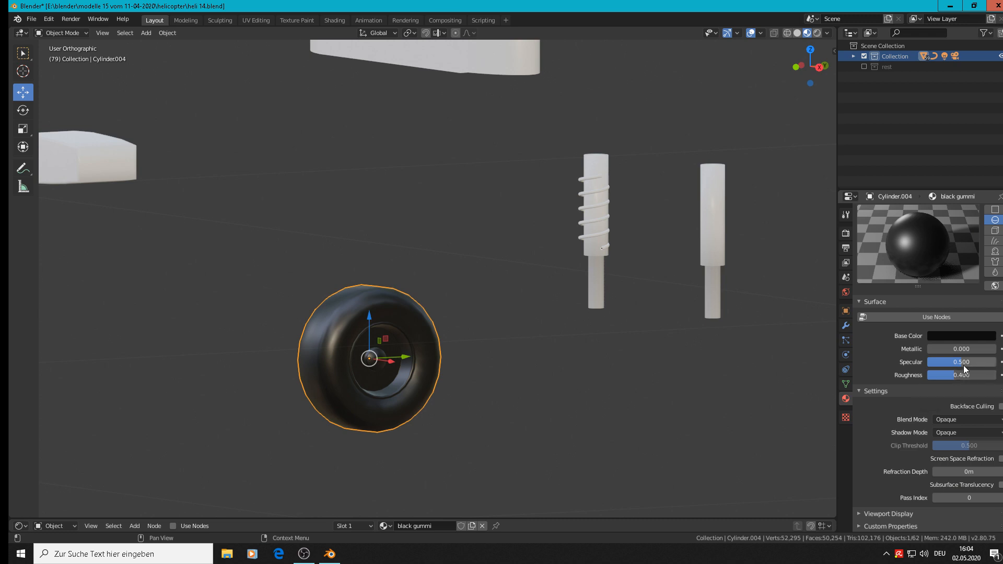
{"action": "left_click_drag", "start_coordinate": [963, 361], "coordinate": [932, 362]}
Step: Examine the wheel's tyre and rim colors in the helicopter reference photo and compare them with the modelled wheel
{"action": "scroll", "coordinate": [179, 338], "scroll_direction": "down", "scroll_amount": 3}
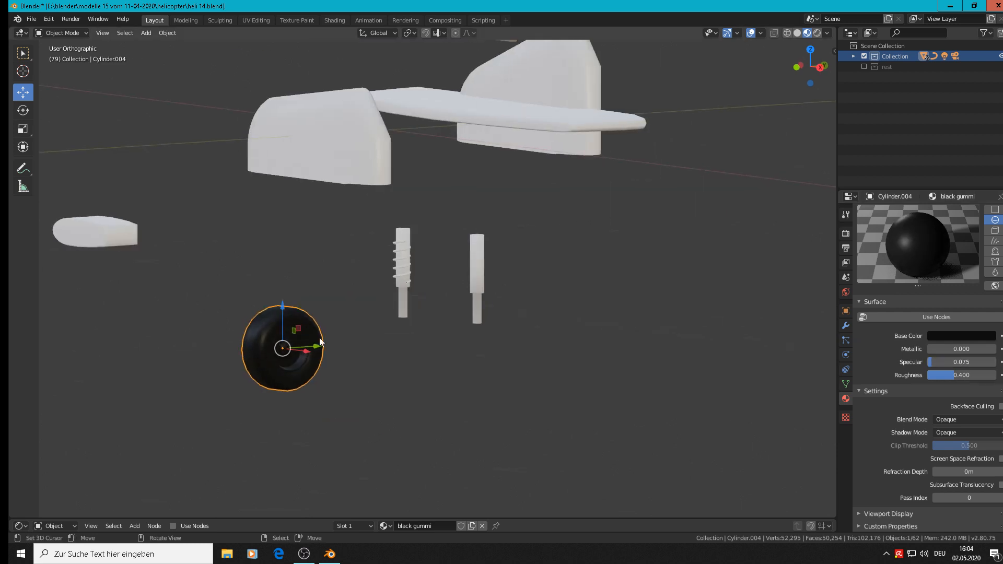
{"action": "scroll", "coordinate": [346, 335], "scroll_direction": "down", "scroll_amount": 6}
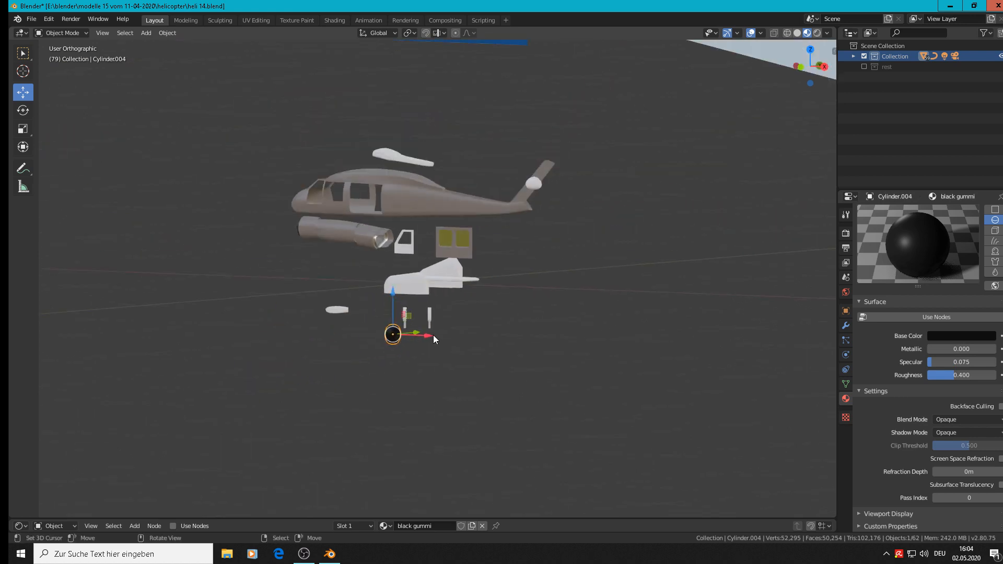
{"action": "scroll", "coordinate": [490, 243], "scroll_direction": "up", "scroll_amount": 10}
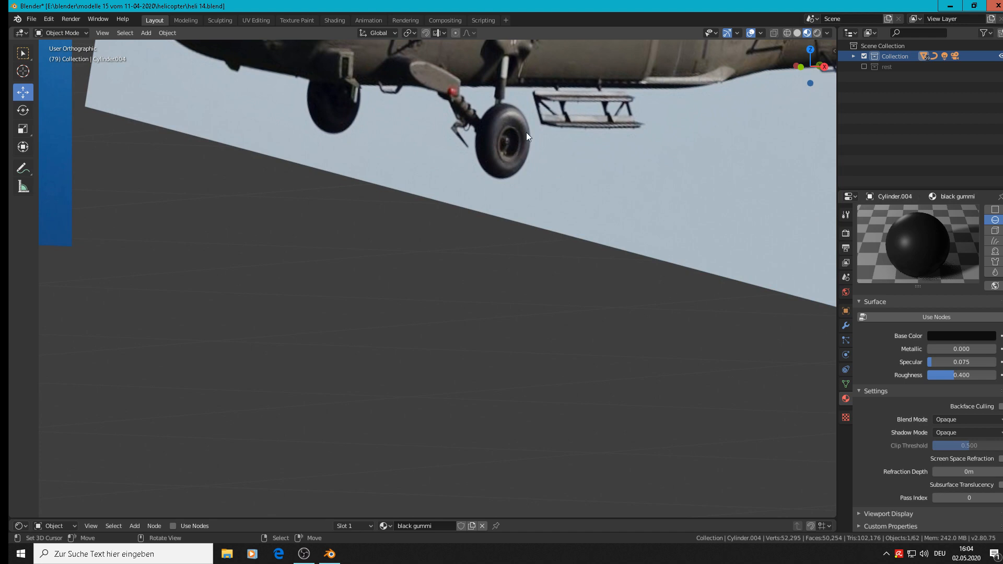
{"action": "scroll", "coordinate": [449, 434], "scroll_direction": "down", "scroll_amount": 8}
{"action": "scroll", "coordinate": [405, 449], "scroll_direction": "up", "scroll_amount": 3}
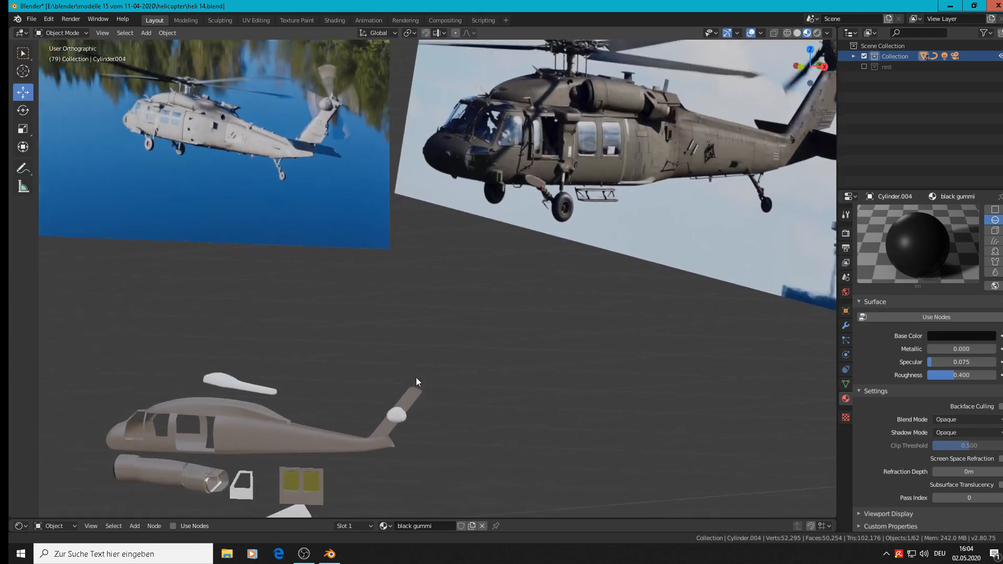
{"action": "scroll", "coordinate": [415, 377], "scroll_direction": "down", "scroll_amount": 4}
{"action": "middle_click_drag", "start_coordinate": [640, 155], "coordinate": [459, 408]}
{"action": "scroll", "coordinate": [458, 408], "scroll_direction": "up", "scroll_amount": 6}
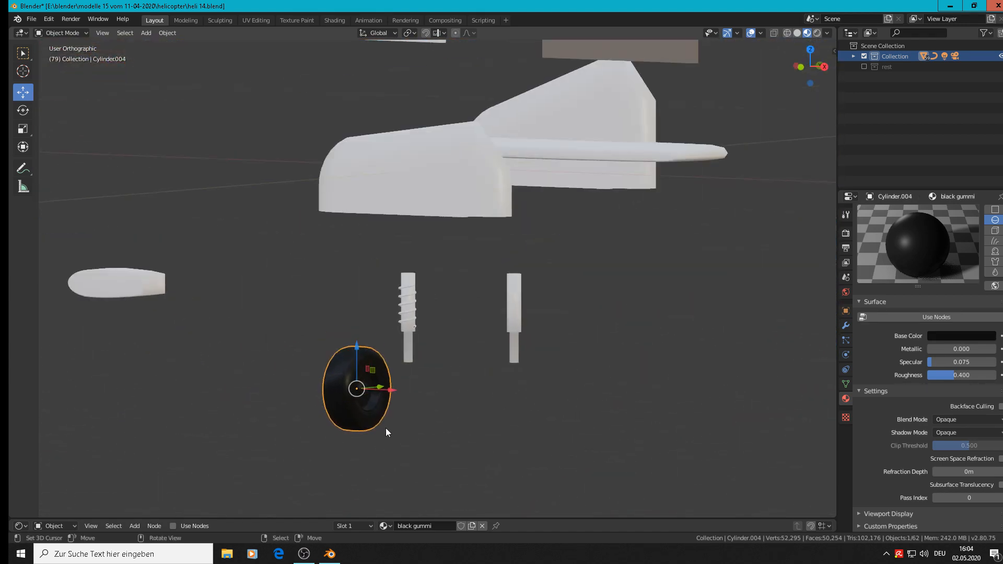
Step: Select the wheel's rim faces in the mesh, growing the disc's face loop over the hub cap and out to the tyre edge
{"action": "middle_click_drag", "start_coordinate": [279, 438], "coordinate": [316, 415]}
{"action": "scroll", "coordinate": [394, 372], "scroll_direction": "up", "scroll_amount": 6}
{"action": "key", "text": "Tab"}
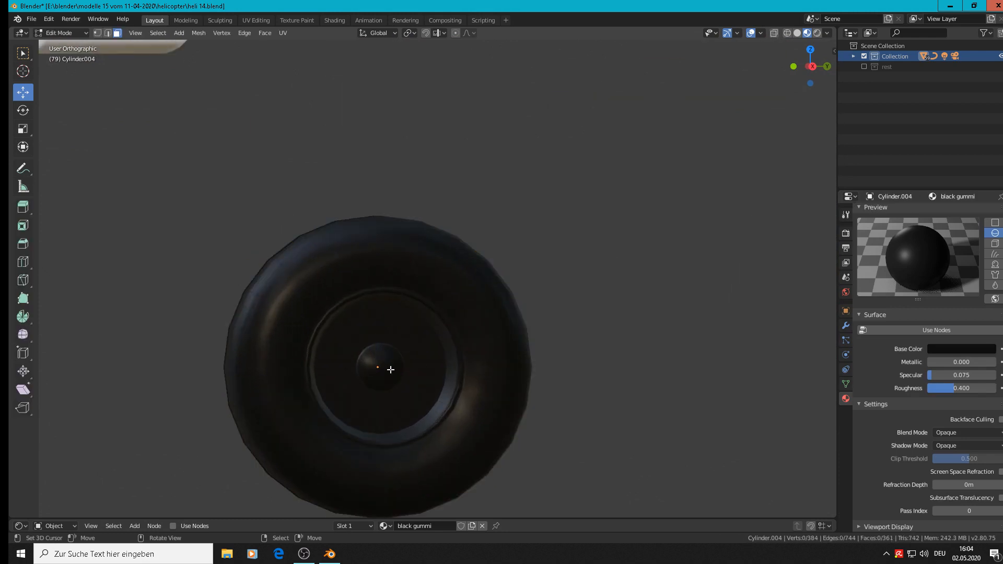
{"action": "left_click", "coordinate": [434, 298]}
{"action": "left_click", "coordinate": [421, 342], "text": "alt"}
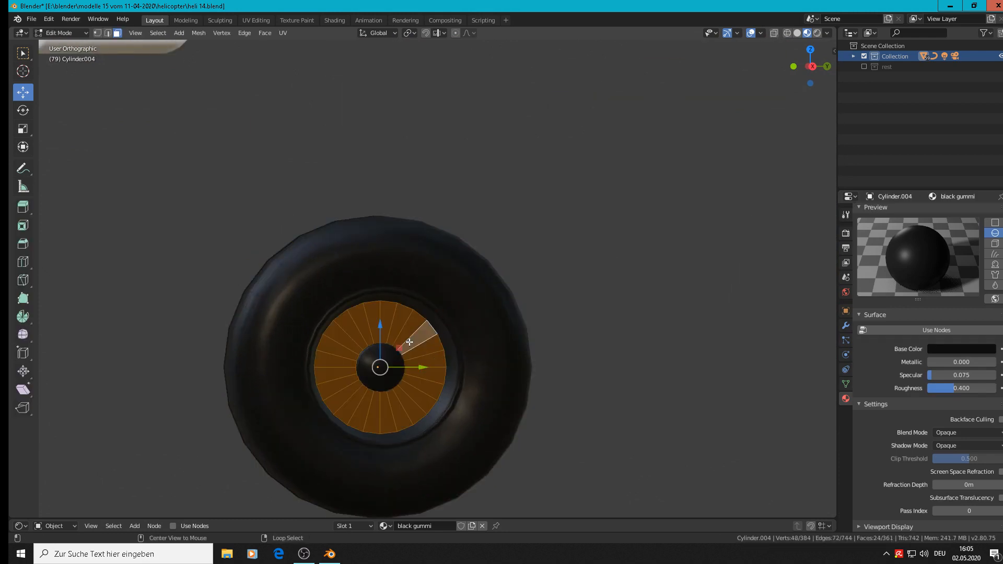
{"action": "key", "text": "ctrl+KP_Add"}
{"action": "key", "text": "ctrl+KP_Add"}
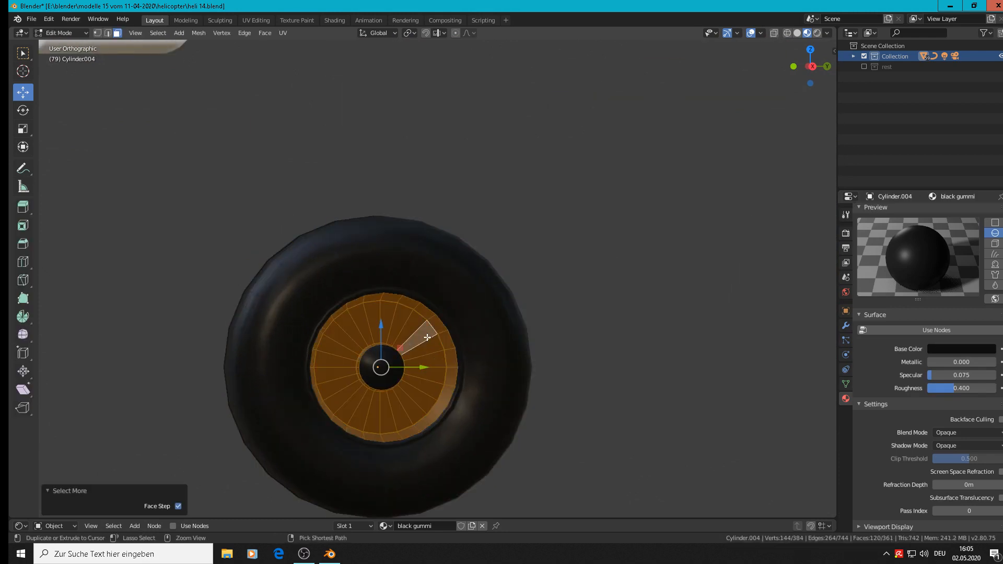
{"action": "key", "text": "ctrl+KP_Add"}
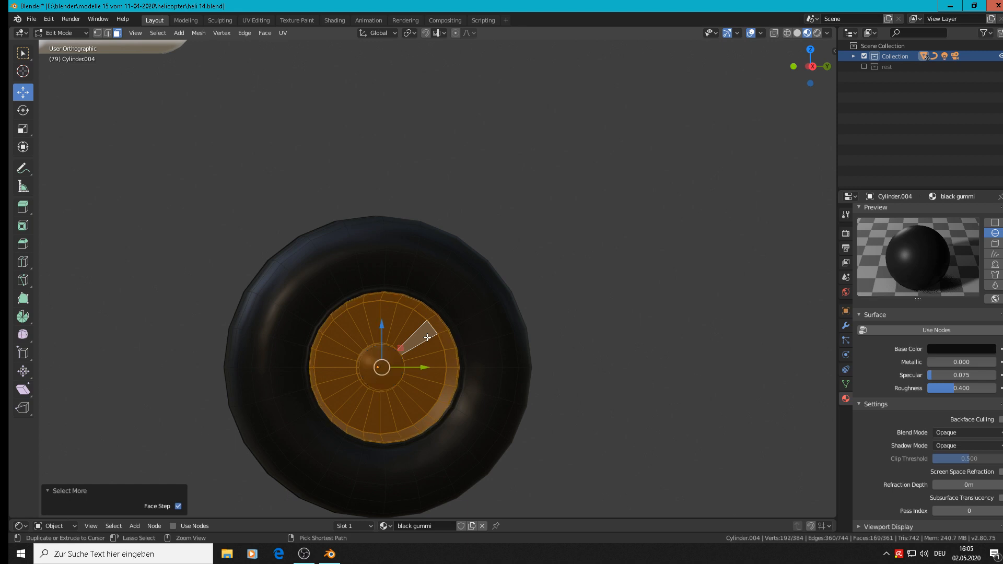
{"action": "key", "text": "ctrl+KP_Add"}
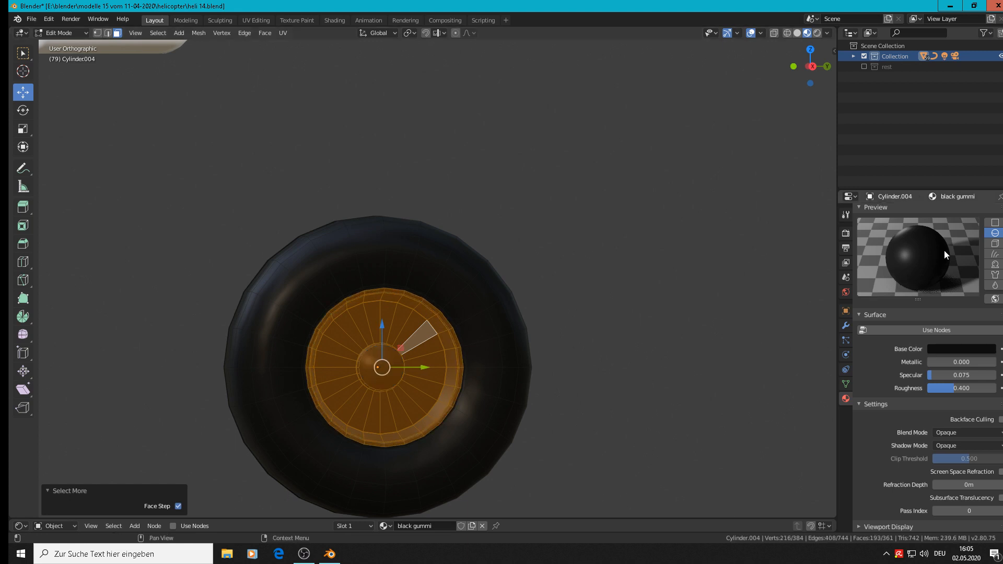
Step: Add a second material slot with helicopter green color rough, assign it to the selected rim faces and leave mesh editing
{"action": "scroll", "coordinate": [961, 258], "scroll_direction": "up", "scroll_amount": 3}
{"action": "left_click", "coordinate": [1000, 213]}
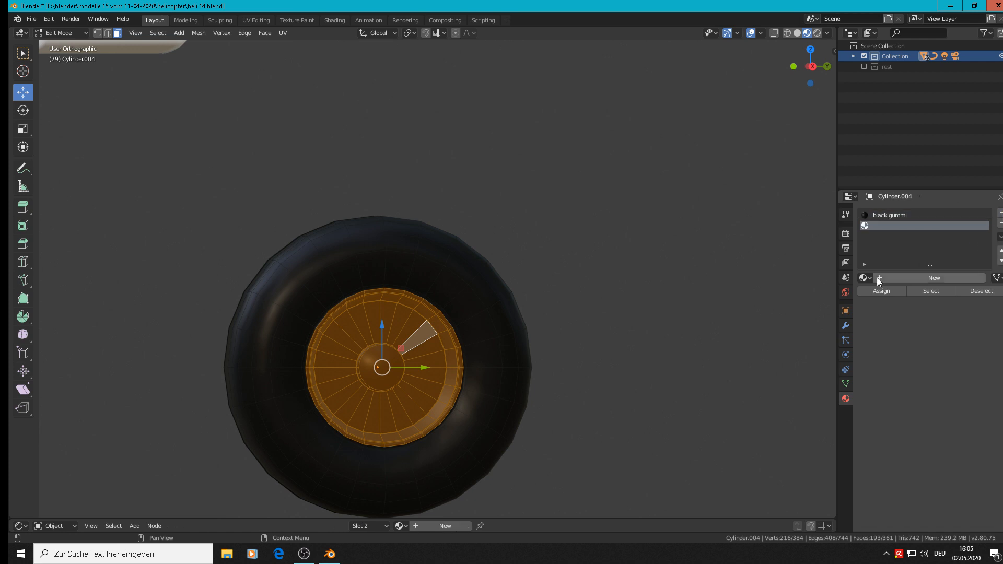
{"action": "left_click", "coordinate": [864, 278]}
{"action": "type", "text": "ger"}
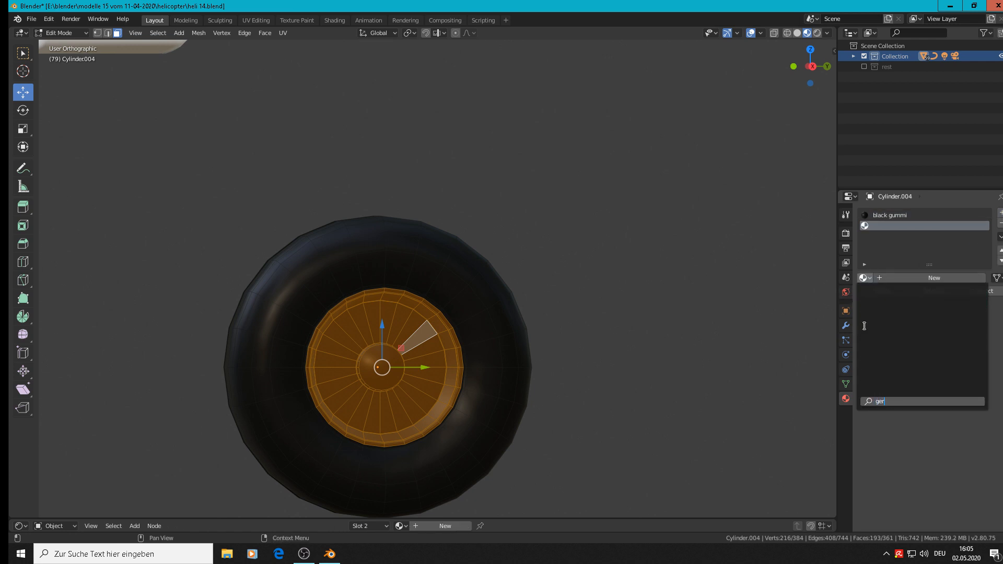
{"action": "key", "text": "BackSpace"}
{"action": "key", "text": "BackSpace"}
{"action": "type", "text": "r"}
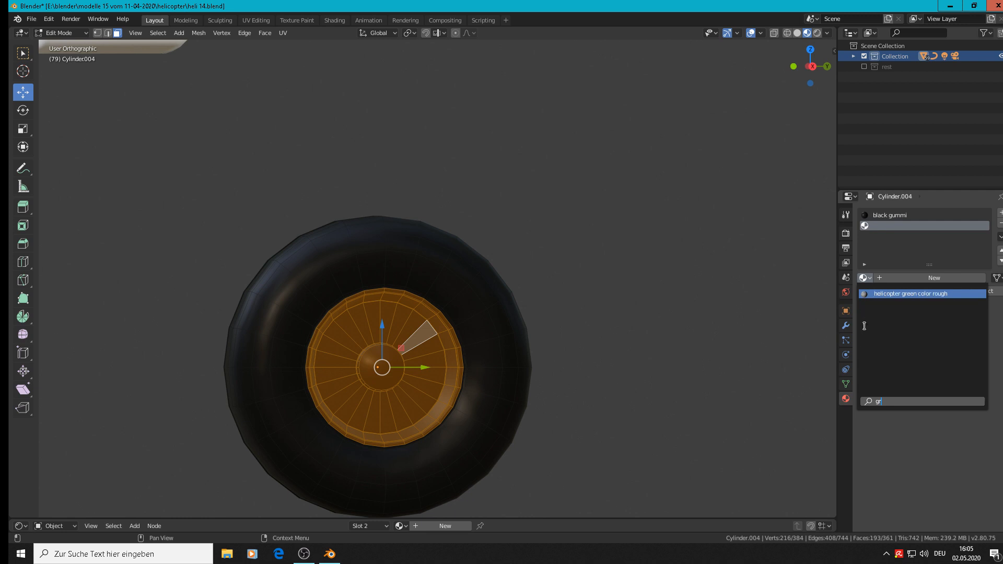
{"action": "left_click", "coordinate": [897, 296]}
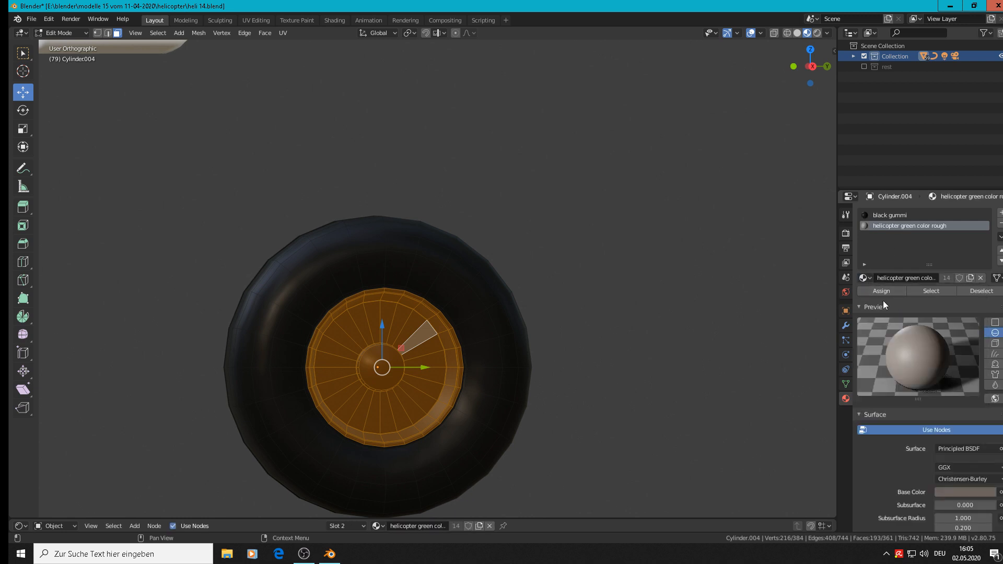
{"action": "left_click", "coordinate": [881, 291]}
{"action": "key", "text": "Tab"}
Step: Apply the existing helicopter green color rough material to the small cockpit door
{"action": "scroll", "coordinate": [554, 381], "scroll_direction": "down", "scroll_amount": 7}
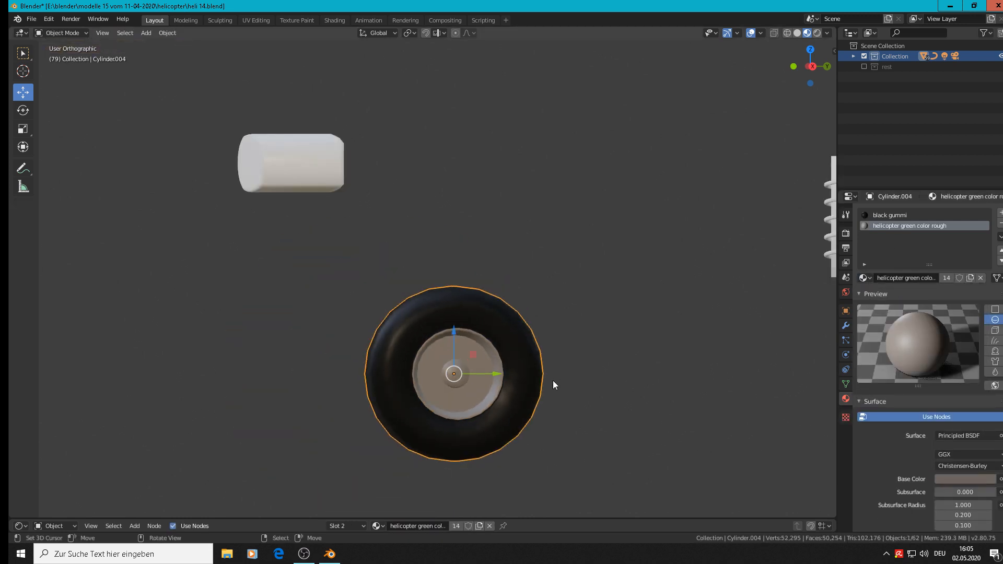
{"action": "scroll", "coordinate": [553, 380], "scroll_direction": "down", "scroll_amount": 3}
{"action": "middle_click_drag", "start_coordinate": [559, 386], "coordinate": [626, 283]}
{"action": "left_click", "coordinate": [599, 170]}
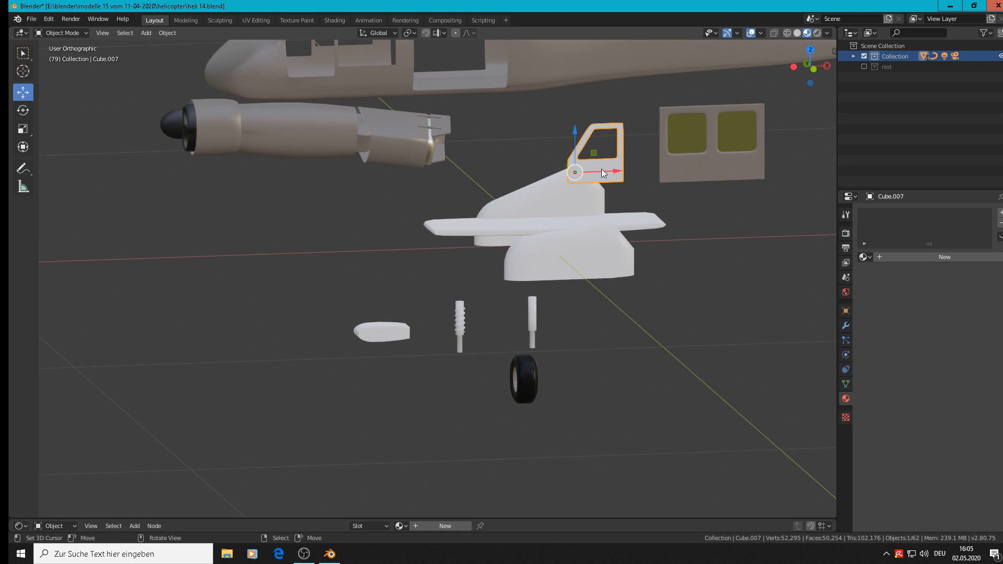
{"action": "left_click", "coordinate": [863, 257]}
{"action": "type", "text": "gr"}
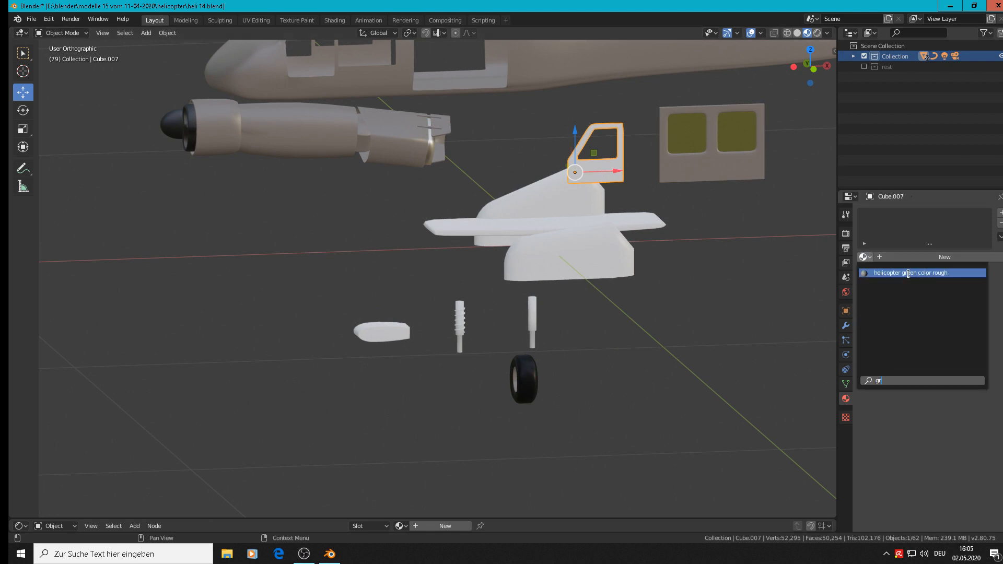
{"action": "left_click", "coordinate": [908, 273]}
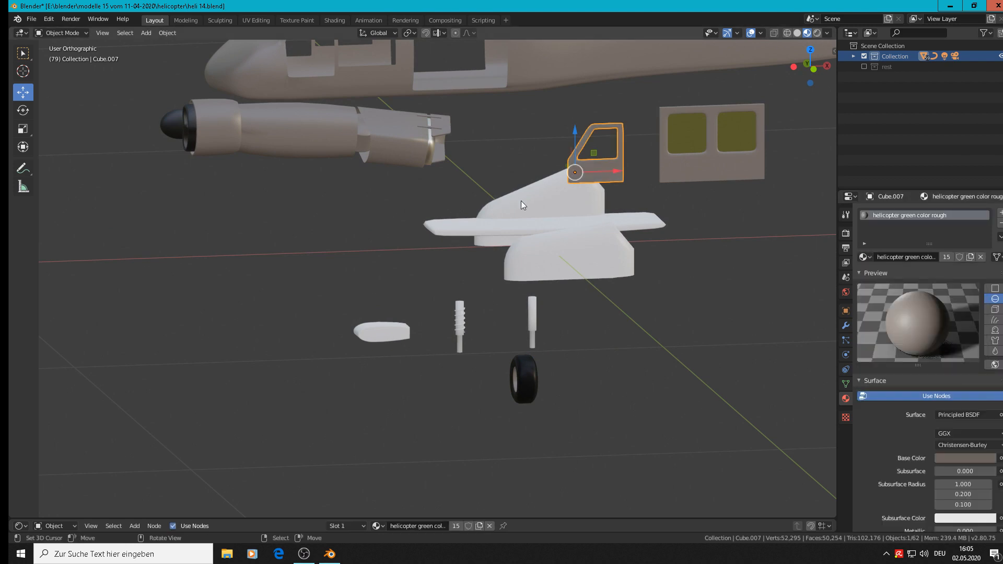
Step: Apply the helicopter green color rough material to the long flat wing piece below the cockpit door
{"action": "left_click", "coordinate": [517, 225]}
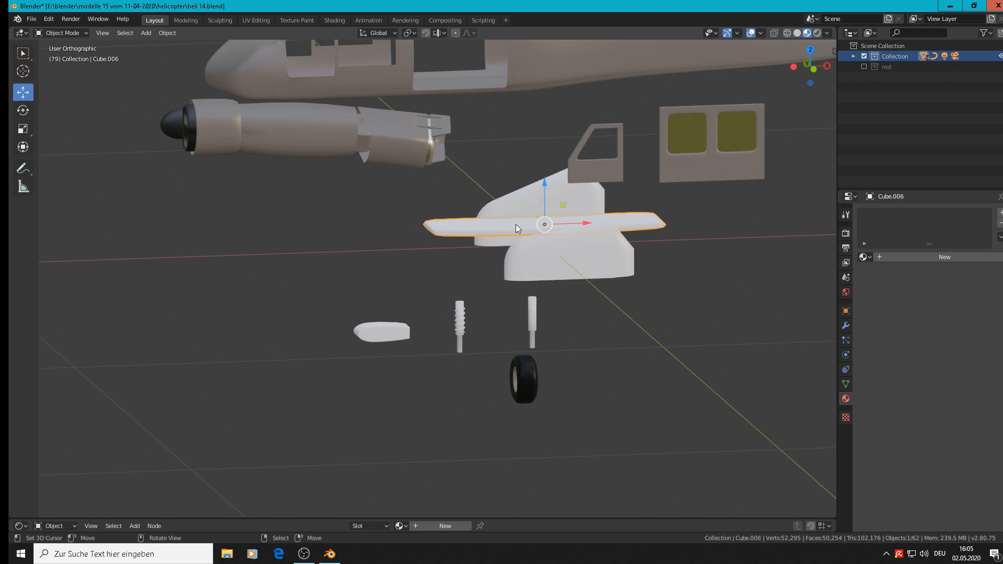
{"action": "left_click", "coordinate": [863, 257]}
{"action": "type", "text": "gr"}
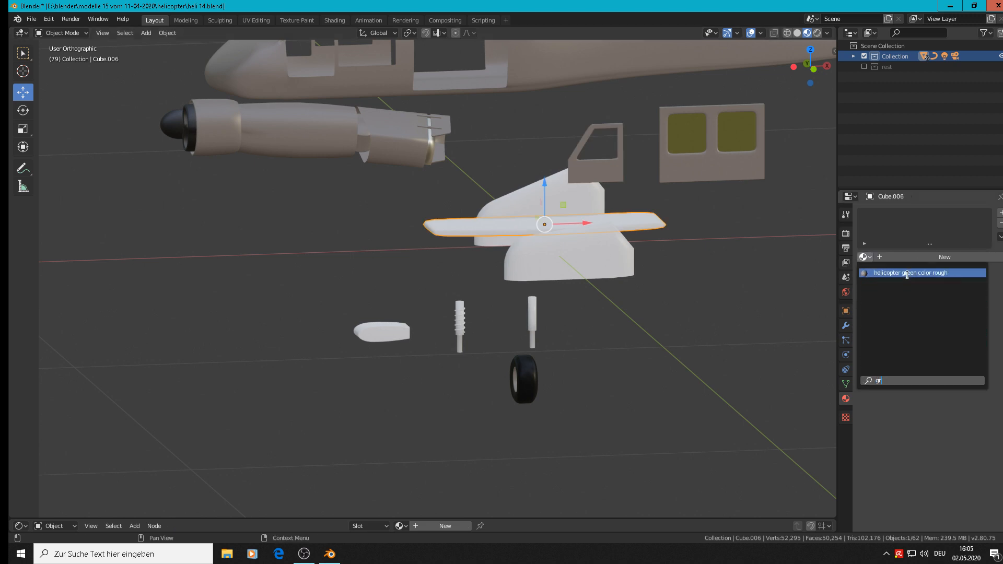
{"action": "left_click", "coordinate": [903, 273]}
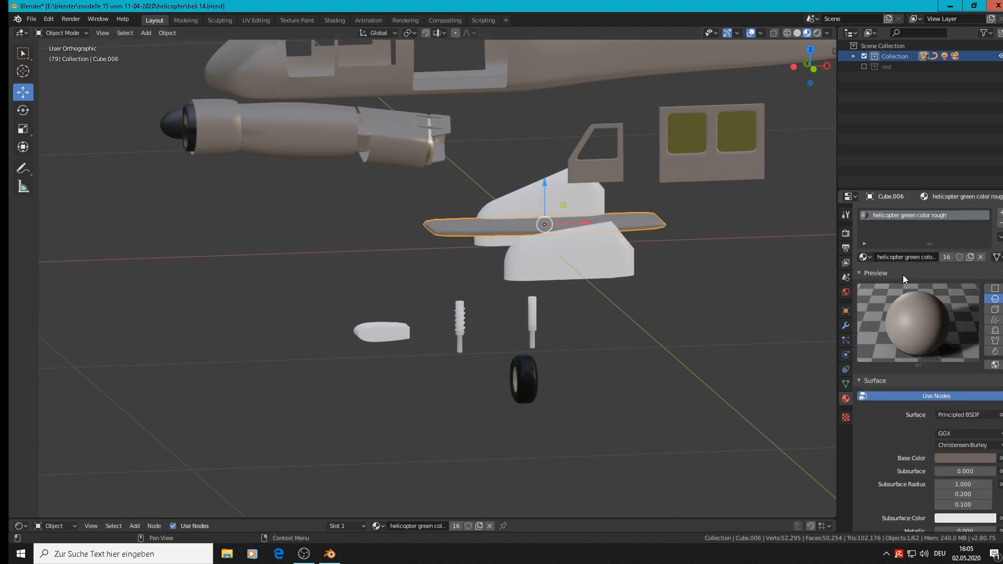
Step: Apply the helicopter green color rough material to the two tapered fairings behind and in front of the flat wing piece
{"action": "left_click", "coordinate": [533, 195]}
{"action": "left_click", "coordinate": [864, 257]}
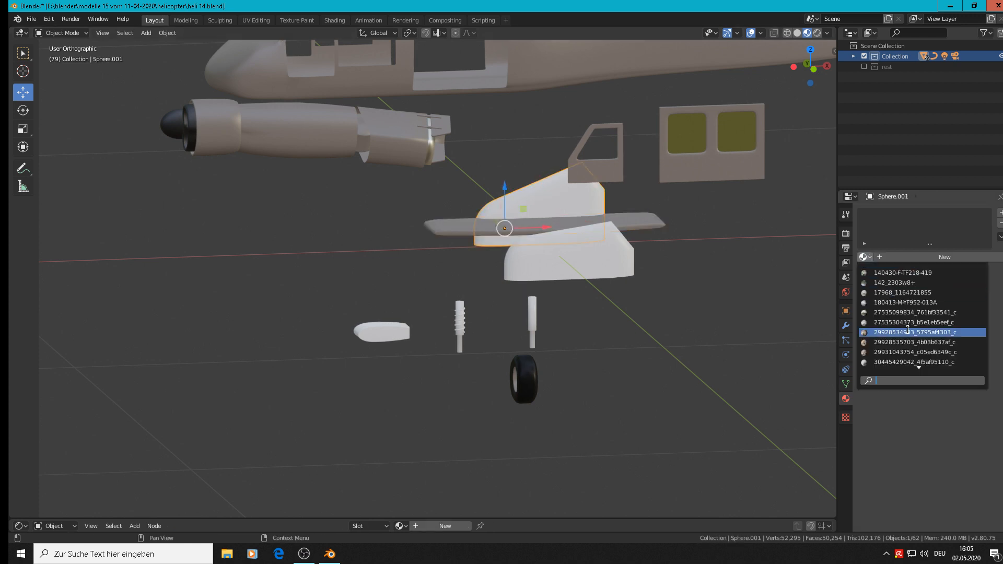
{"action": "type", "text": "gr"}
{"action": "left_click", "coordinate": [902, 275]}
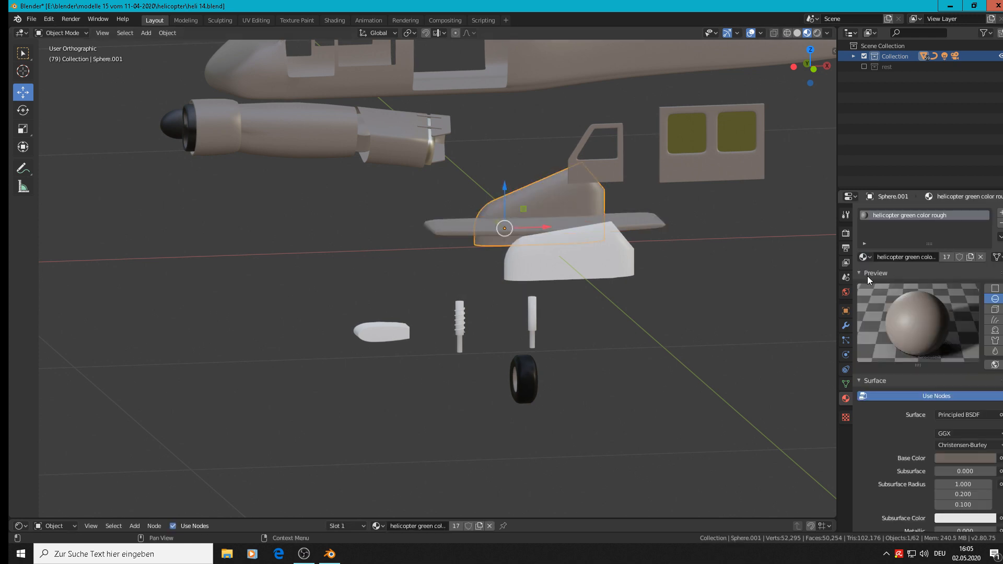
{"action": "left_click", "coordinate": [597, 259]}
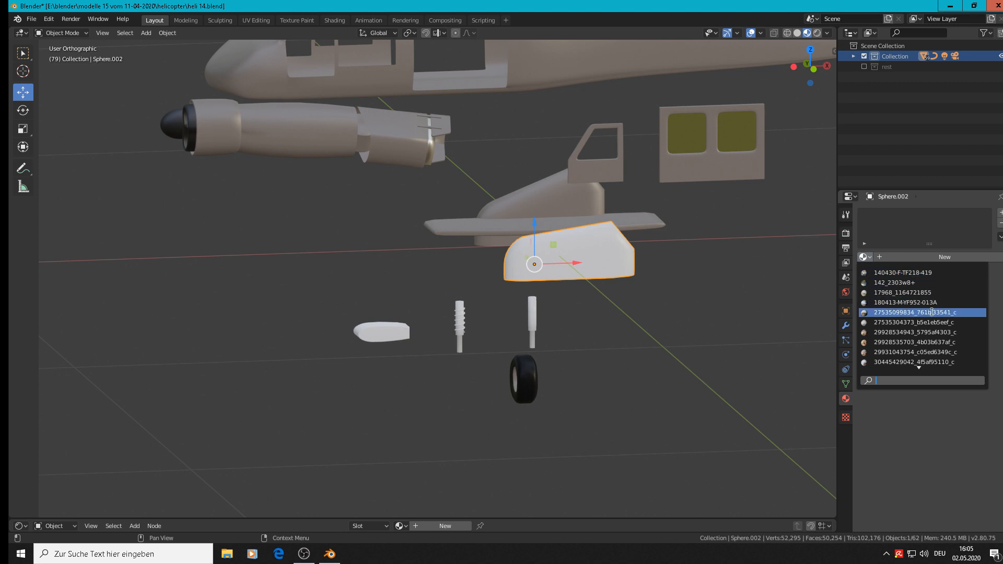
{"action": "type", "text": "gr"}
{"action": "left_click", "coordinate": [920, 272]}
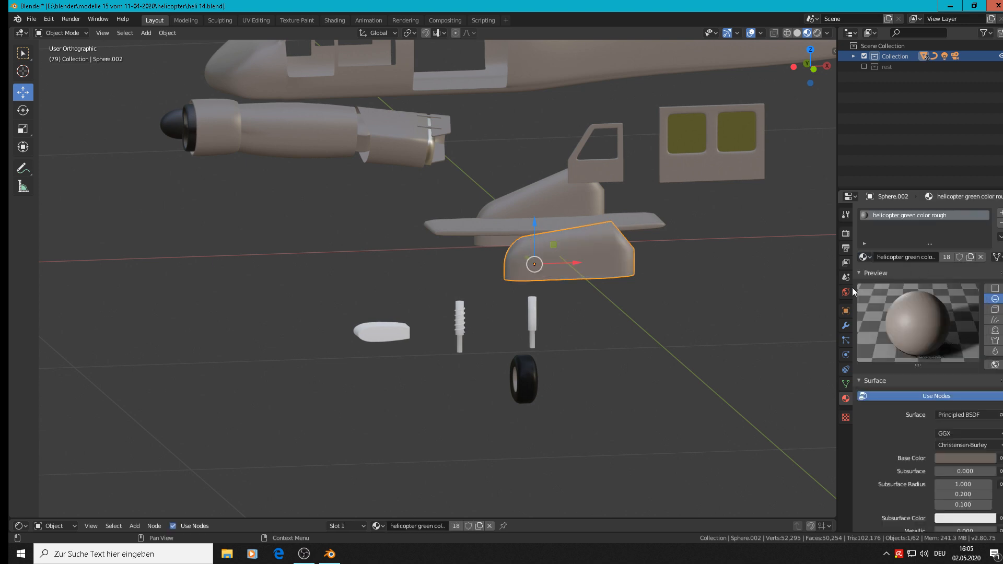
Step: Apply the existing helicopter green color rough material to the small rounded piece beside the spring strut
{"action": "left_click", "coordinate": [382, 333]}
{"action": "left_click", "coordinate": [873, 257]}
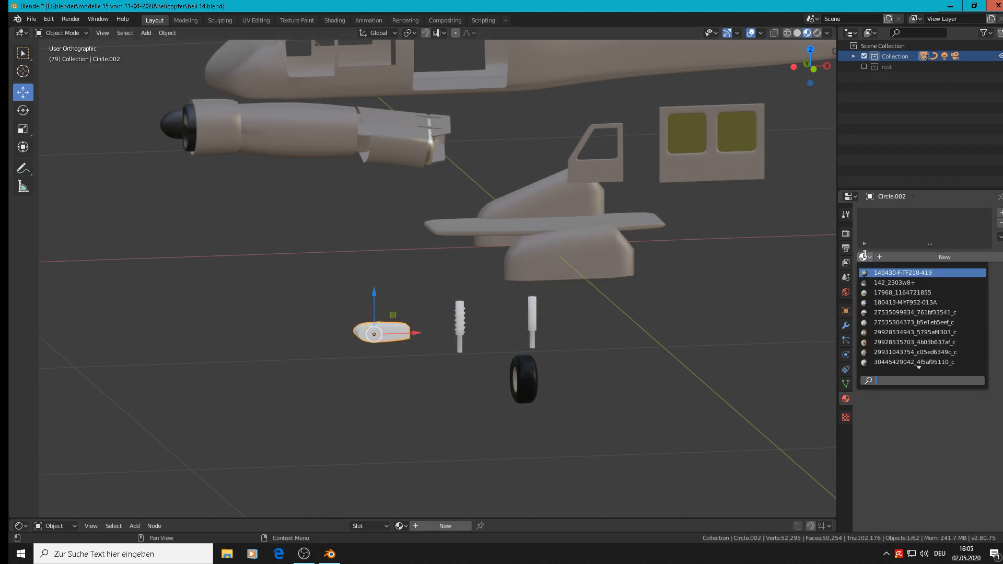
{"action": "type", "text": "gr"}
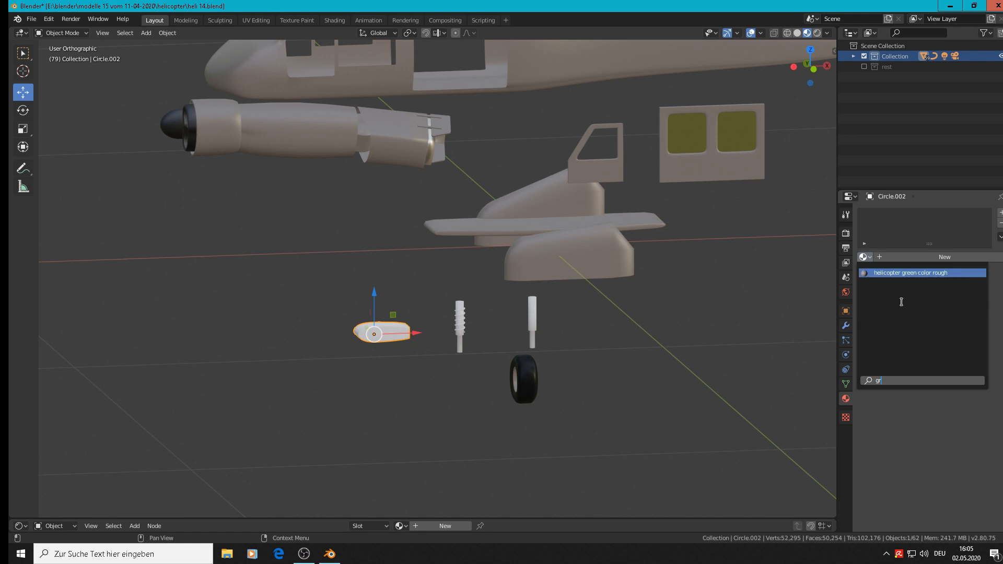
{"action": "left_click", "coordinate": [896, 272]}
Step: Apply the helicopter green color rough material to the long tapered part floating above the fuselage
{"action": "scroll", "coordinate": [501, 331], "scroll_direction": "down", "scroll_amount": 3}
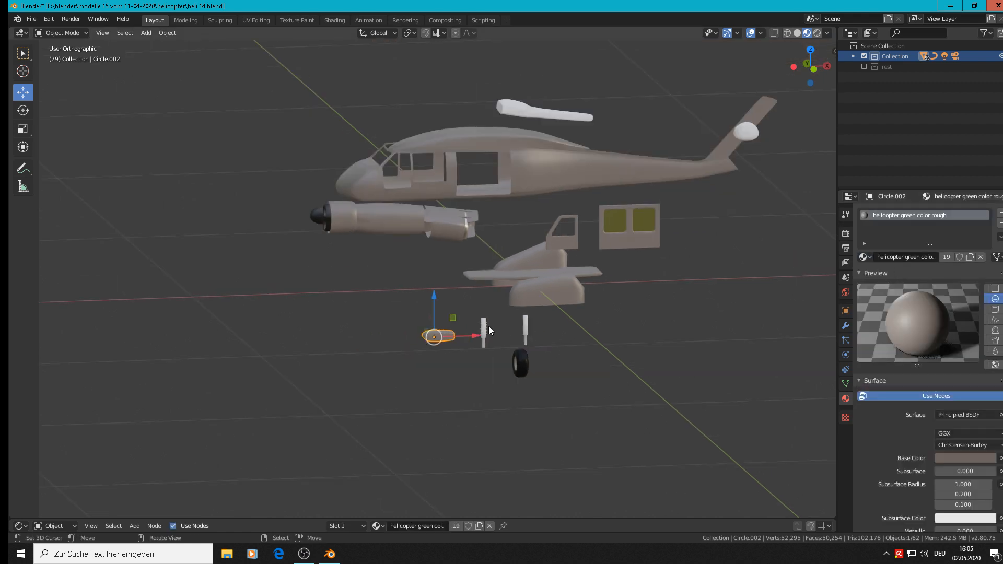
{"action": "left_click", "coordinate": [541, 113]}
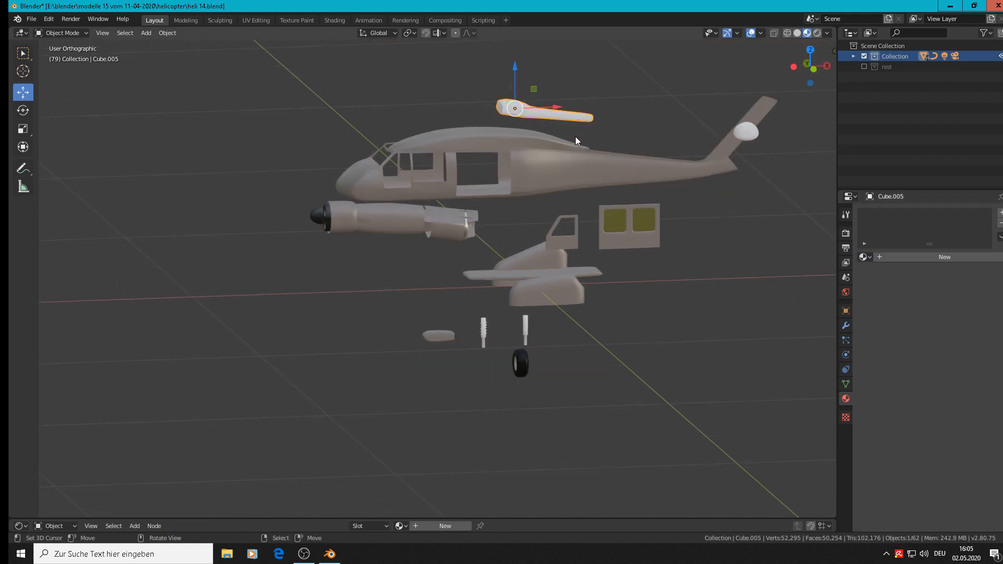
{"action": "left_click", "coordinate": [865, 256]}
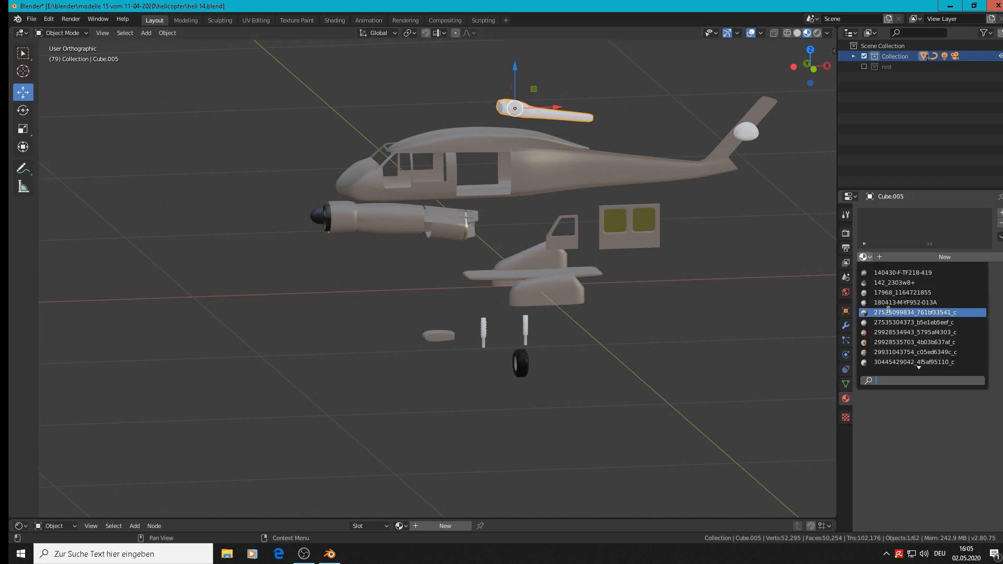
{"action": "type", "text": "gr"}
{"action": "left_click", "coordinate": [896, 273]}
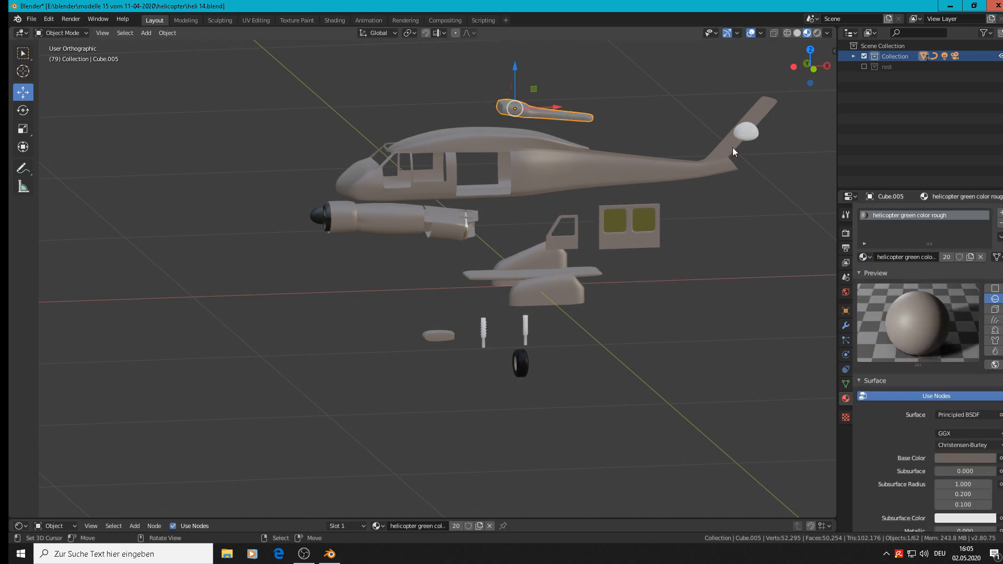
Step: Apply the helicopter green color rough material to the rounded cap on the tail fin
{"action": "left_click", "coordinate": [738, 132]}
{"action": "left_click", "coordinate": [865, 257]}
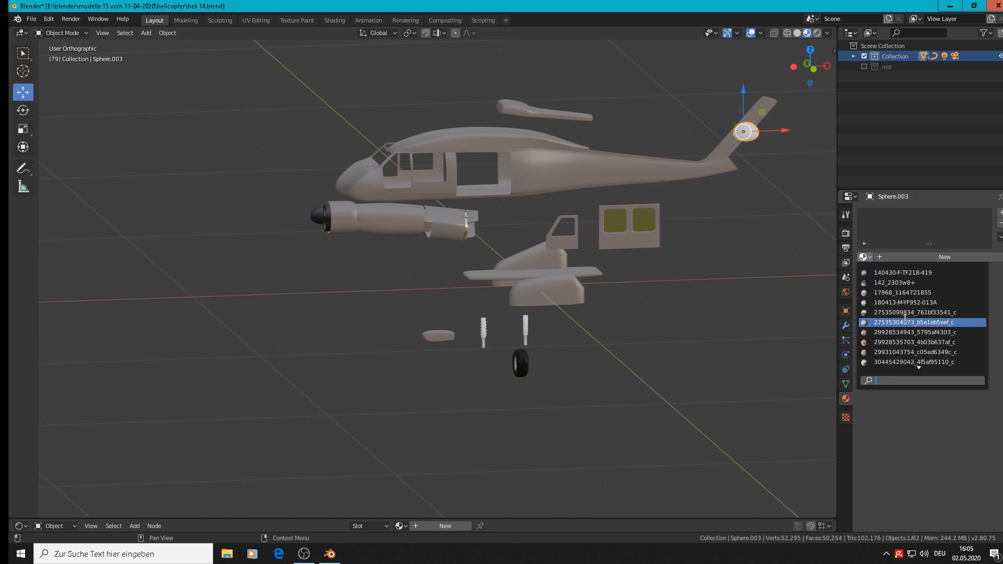
{"action": "type", "text": "gr"}
{"action": "left_click", "coordinate": [904, 272]}
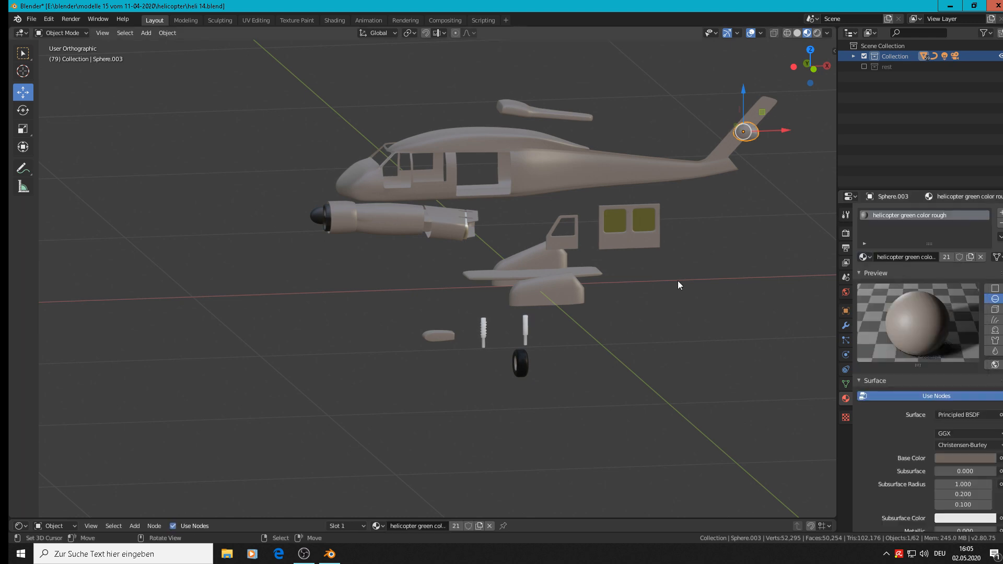
Step: Examine the landing gear struts and wheel in the helicopter reference photo to judge their colours
{"action": "scroll", "coordinate": [566, 286], "scroll_direction": "up", "scroll_amount": 3}
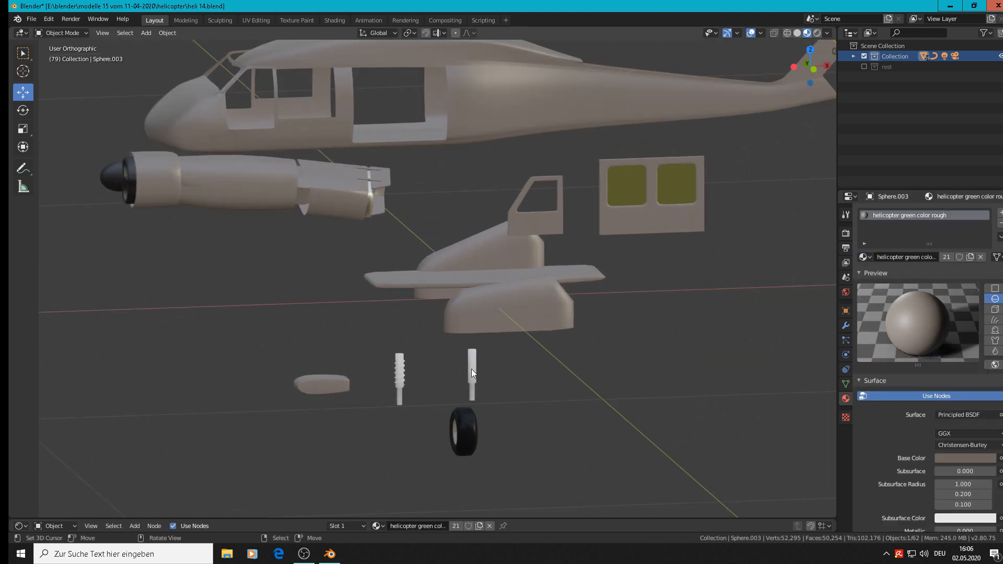
{"action": "scroll", "coordinate": [471, 369], "scroll_direction": "down", "scroll_amount": 11}
{"action": "middle_click_drag", "start_coordinate": [284, 133], "coordinate": [453, 189], "text": "shift"}
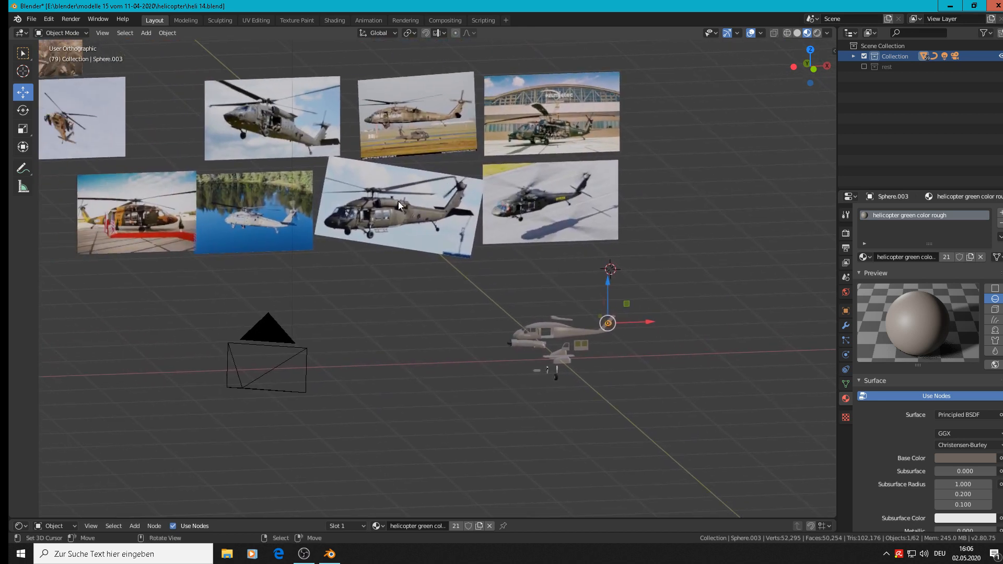
{"action": "scroll", "coordinate": [398, 204], "scroll_direction": "up", "scroll_amount": 12}
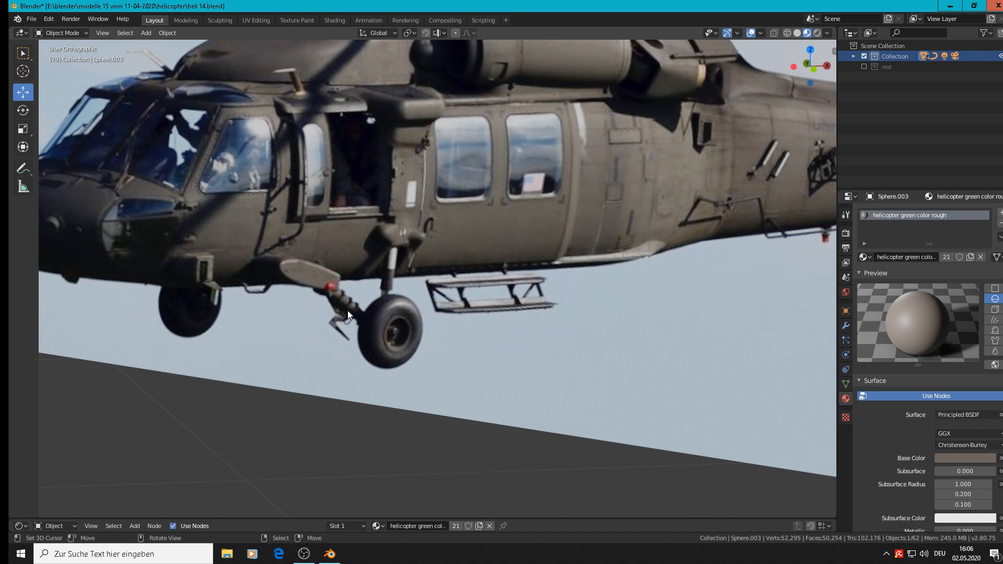
{"action": "scroll", "coordinate": [348, 312], "scroll_direction": "up", "scroll_amount": 6}
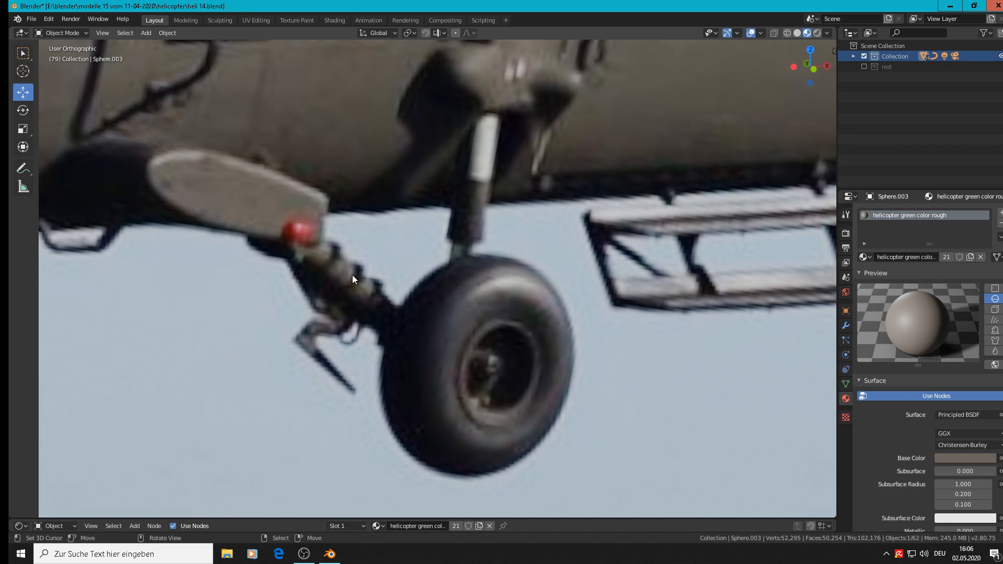
{"action": "scroll", "coordinate": [344, 274], "scroll_direction": "down", "scroll_amount": 8}
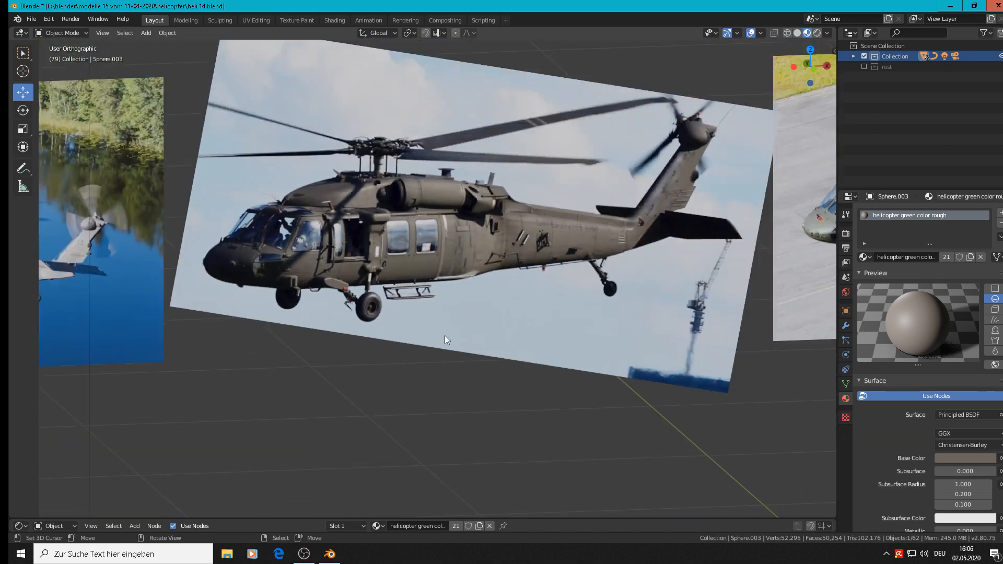
{"action": "middle_click_drag", "start_coordinate": [620, 390], "coordinate": [387, 104], "text": "shift"}
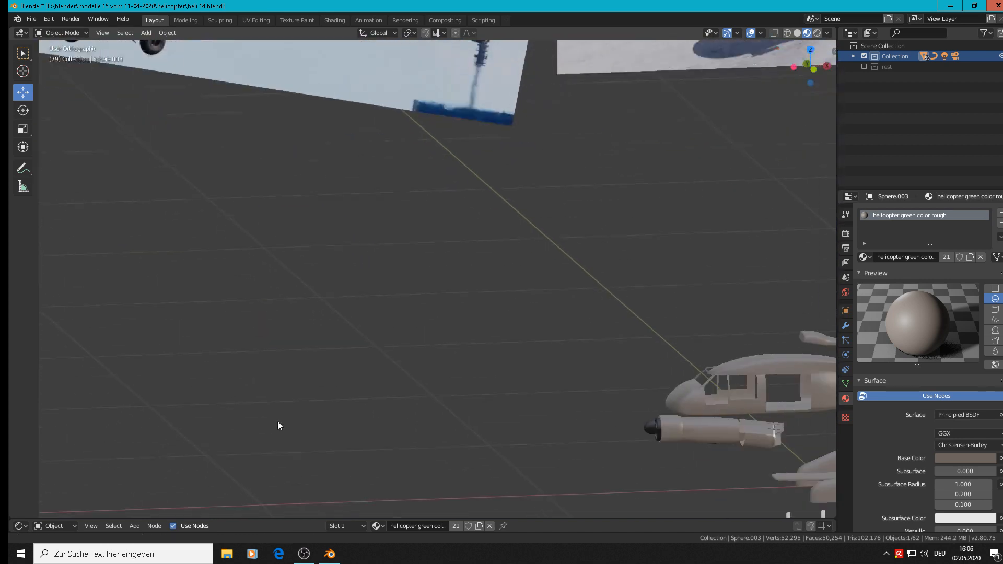
Step: Open the plain strut above the wheel for mesh editing and give it a material slot with black rough metal
{"action": "scroll", "coordinate": [156, 324], "scroll_direction": "down", "scroll_amount": 1}
{"action": "scroll", "coordinate": [799, 457], "scroll_direction": "up", "scroll_amount": 6}
{"action": "middle_click_drag", "start_coordinate": [664, 481], "coordinate": [669, 69], "text": "shift"}
{"action": "middle_click_drag", "start_coordinate": [635, 415], "coordinate": [666, 250], "text": "shift"}
{"action": "scroll", "coordinate": [604, 313], "scroll_direction": "up", "scroll_amount": 4}
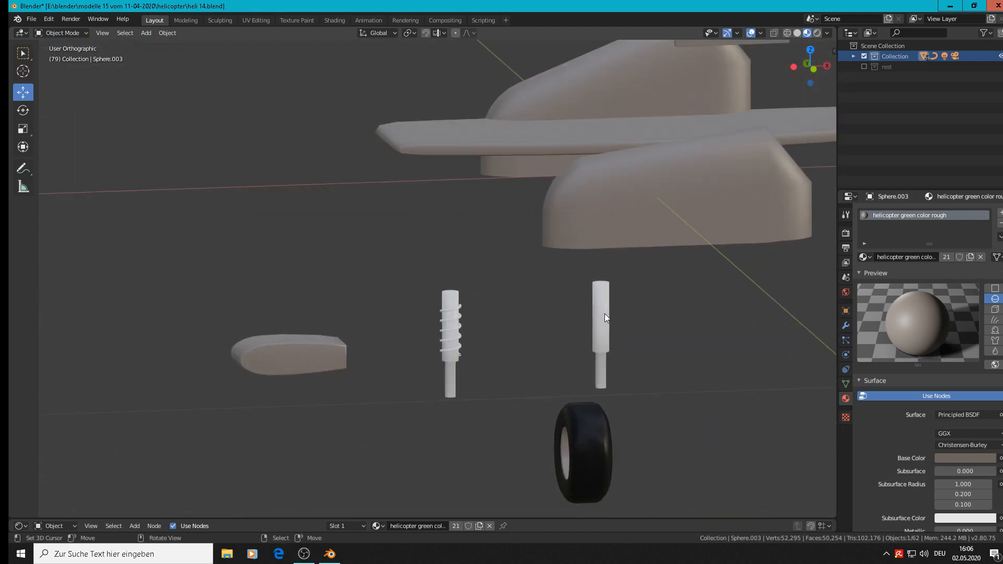
{"action": "left_click", "coordinate": [603, 337]}
{"action": "key", "text": "Tab"}
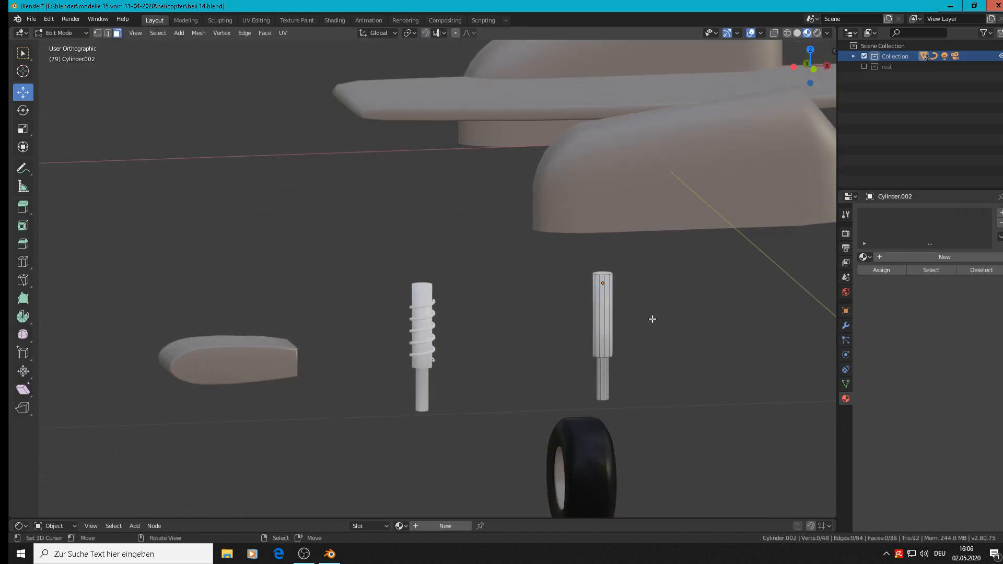
{"action": "left_click", "coordinate": [1001, 213]}
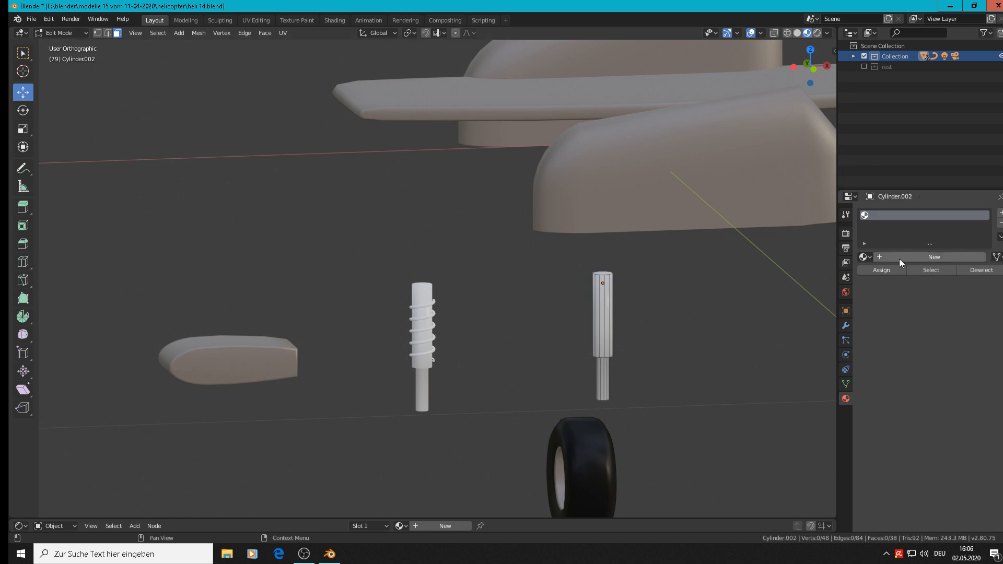
{"action": "left_click", "coordinate": [865, 257]}
{"action": "type", "text": "b"}
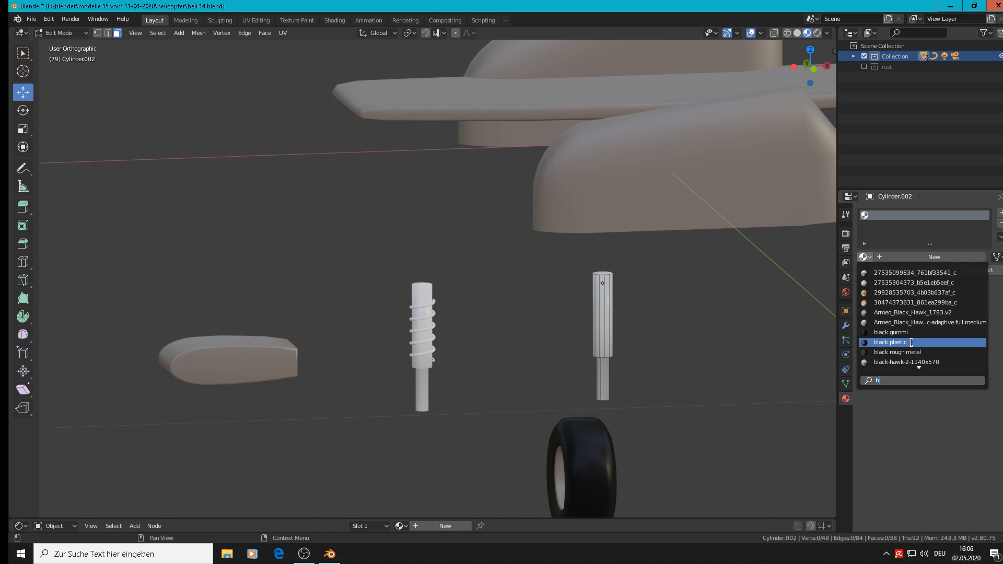
{"action": "left_click", "coordinate": [908, 355]}
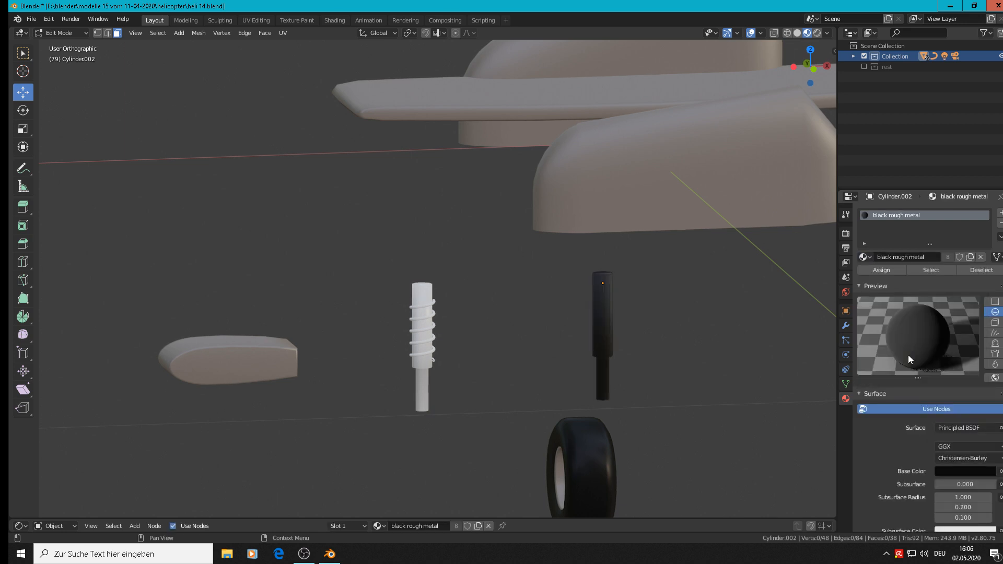
Step: Add a second slot with silver rough, assign it to the strut's thin lower section and leave mesh editing
{"action": "left_click", "coordinate": [1000, 214]}
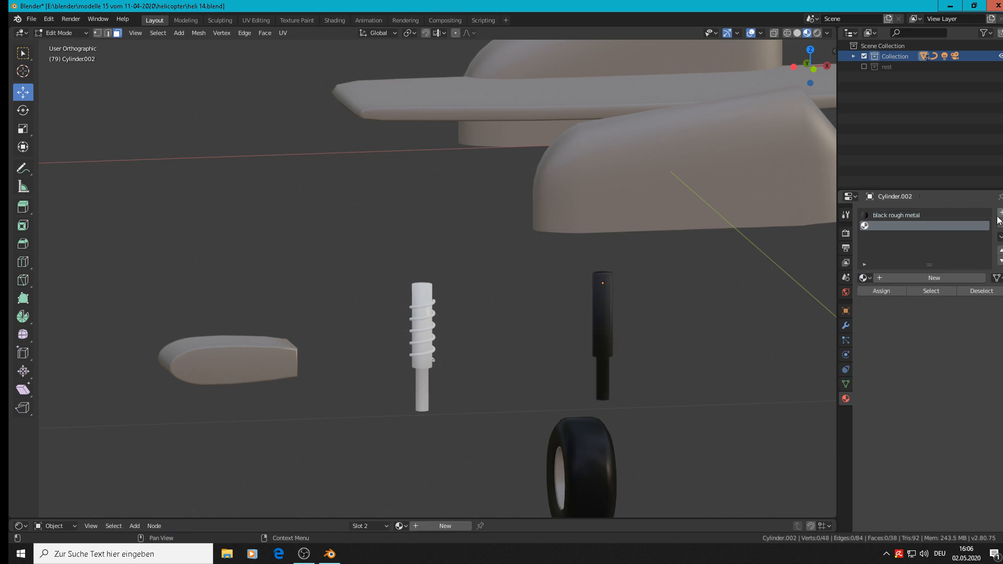
{"action": "left_click", "coordinate": [864, 278]}
{"action": "type", "text": "s"}
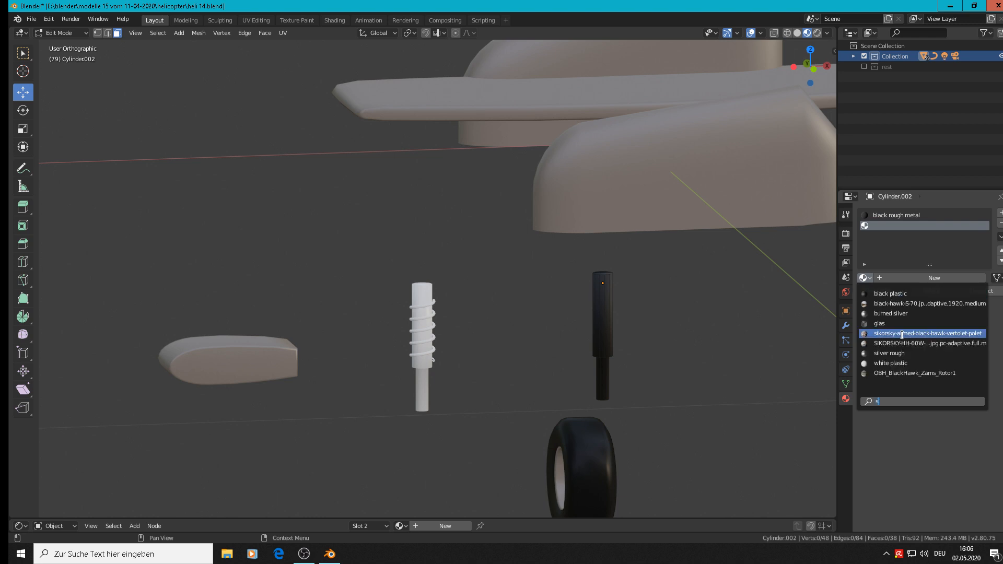
{"action": "left_click", "coordinate": [904, 353]}
{"action": "scroll", "coordinate": [692, 372], "scroll_direction": "up", "scroll_amount": 2}
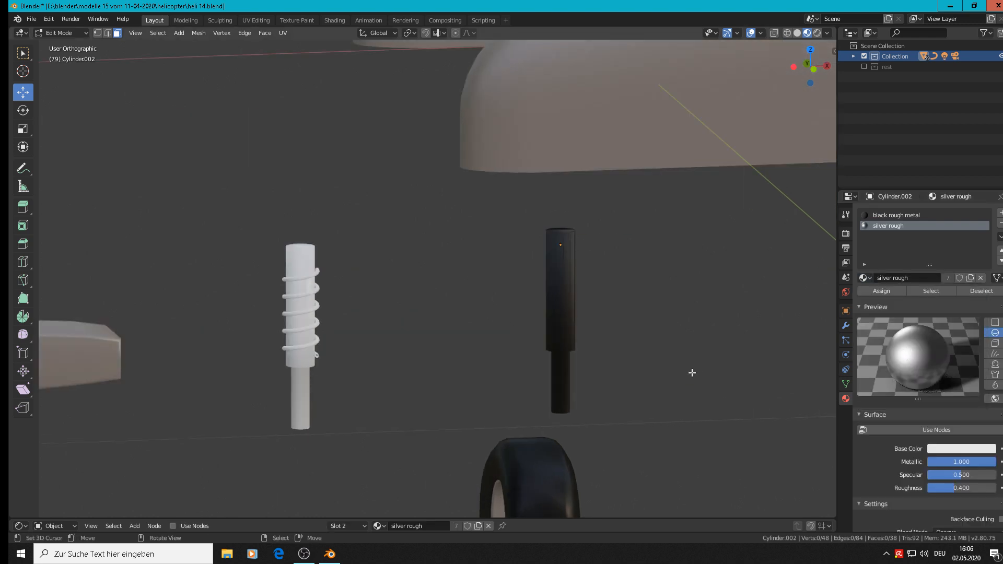
{"action": "left_click", "coordinate": [556, 379], "text": "alt"}
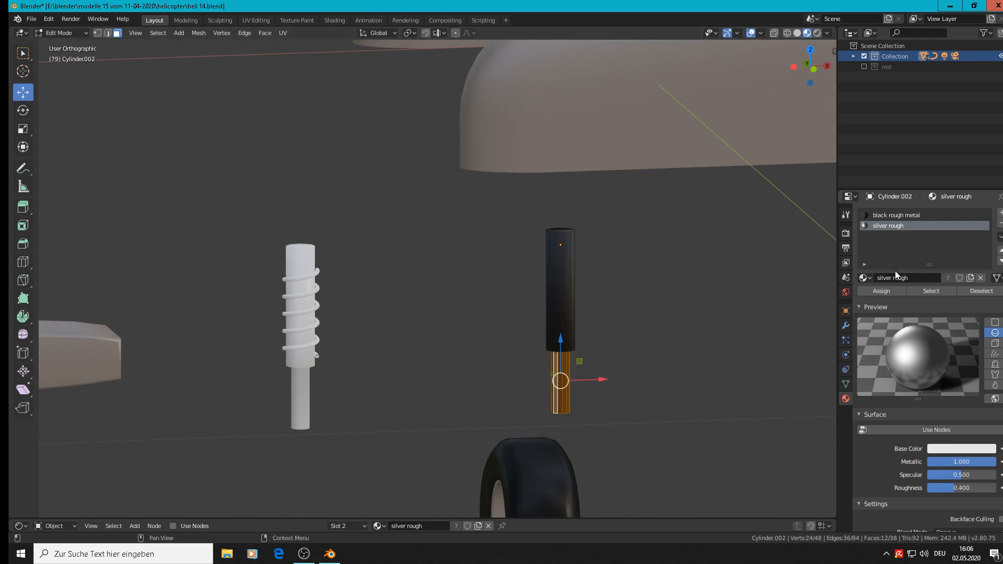
{"action": "left_click", "coordinate": [885, 293]}
{"action": "key", "text": "Tab"}
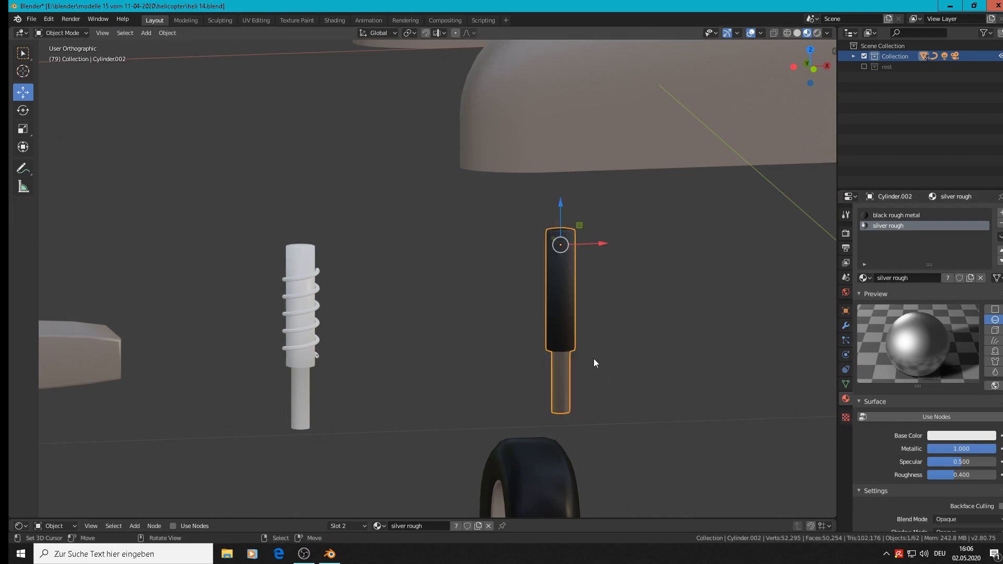
Step: Add one loop cut close to each end of the plain strut's thick black section
{"action": "scroll", "coordinate": [585, 330], "scroll_direction": "up", "scroll_amount": 2}
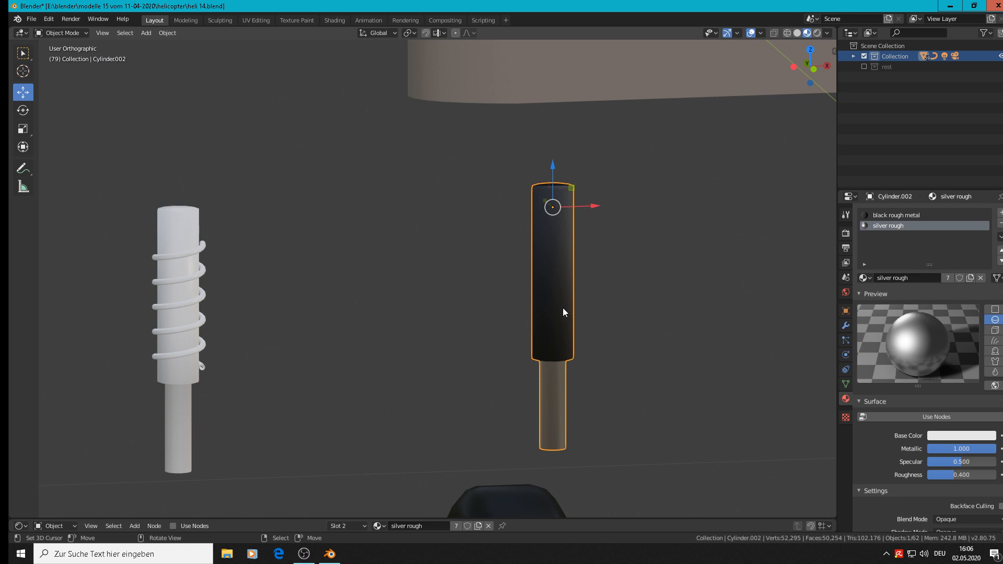
{"action": "key", "text": "Tab"}
{"action": "key", "text": "ctrl+r"}
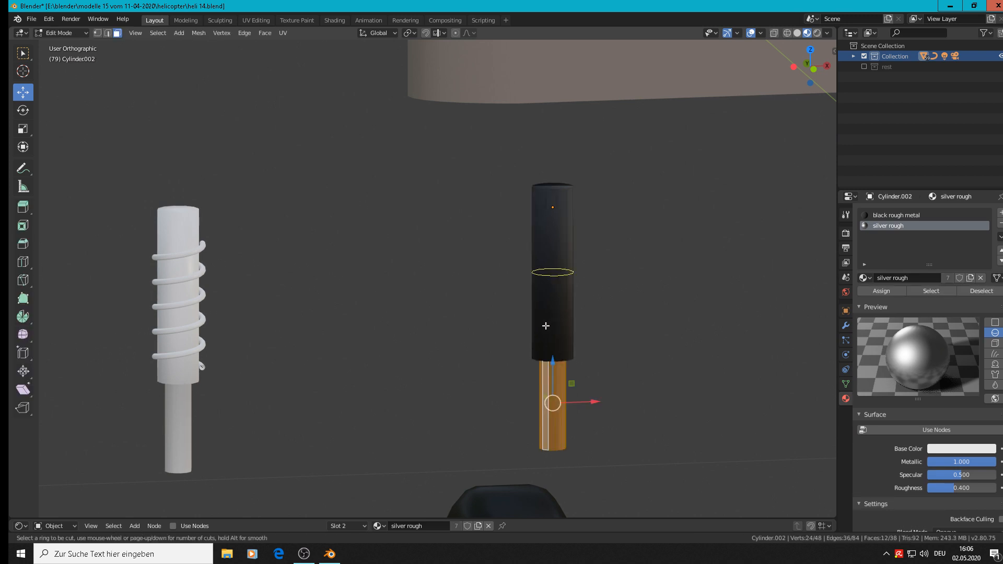
{"action": "left_click", "coordinate": [541, 331]}
{"action": "left_click", "coordinate": [561, 408]}
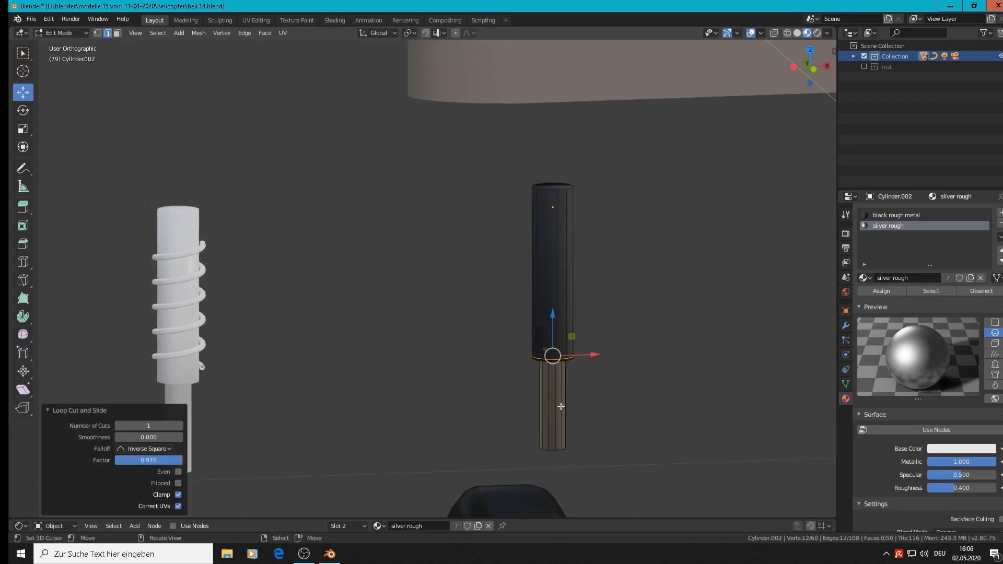
{"action": "key", "text": "ctrl+r"}
{"action": "left_click", "coordinate": [587, 260]}
{"action": "left_click", "coordinate": [631, 179]}
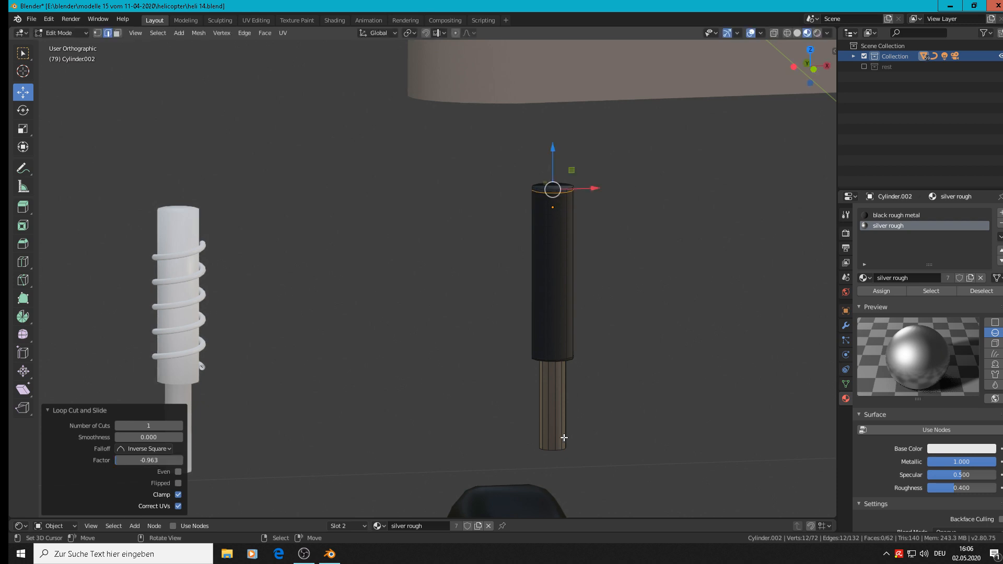
Step: Add one loop cut close to each end of the strut's thin silver section and leave mesh editing
{"action": "key", "text": "ctrl+r"}
{"action": "left_click", "coordinate": [562, 418]}
{"action": "left_click", "coordinate": [568, 378]}
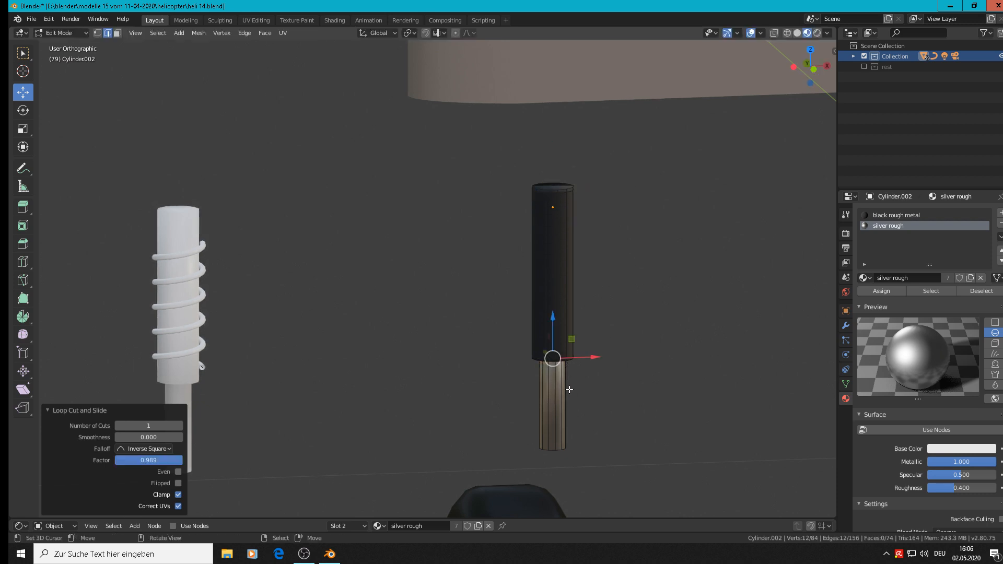
{"action": "key", "text": "ctrl+r"}
{"action": "left_click", "coordinate": [560, 403]}
{"action": "left_click", "coordinate": [581, 456]}
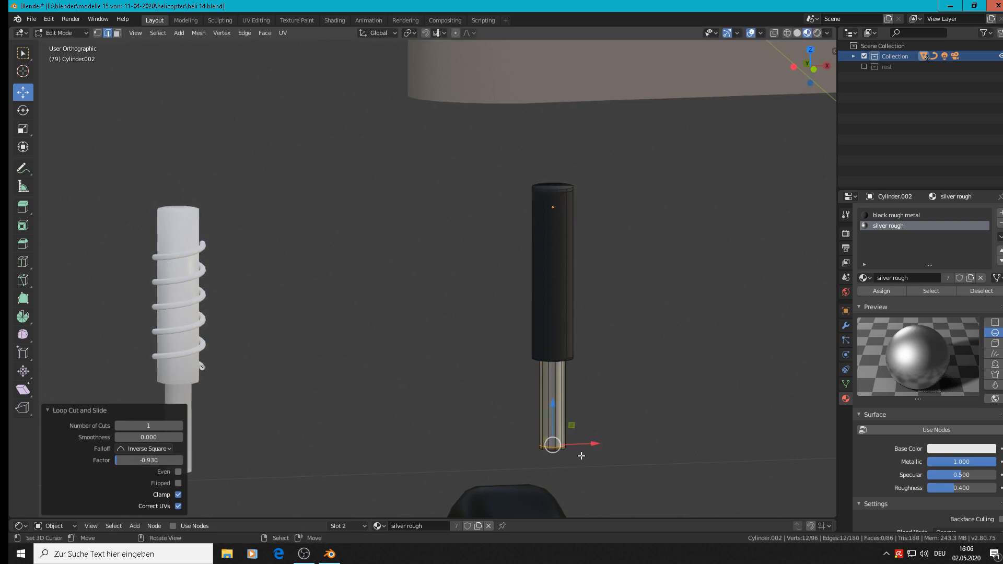
{"action": "scroll", "coordinate": [475, 361], "scroll_direction": "down", "scroll_amount": 3}
{"action": "key", "text": "Tab"}
Step: Select the spring-wrapped strut's cylinder and give it the existing helicopter green color rough material
{"action": "middle_click_drag", "start_coordinate": [461, 349], "coordinate": [690, 280]}
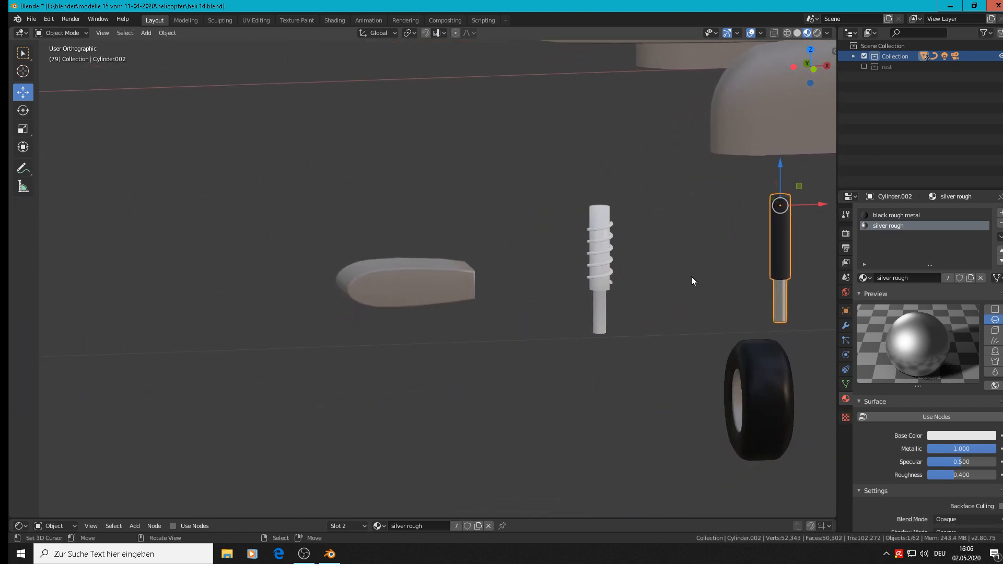
{"action": "scroll", "coordinate": [689, 280], "scroll_direction": "up", "scroll_amount": 3}
{"action": "left_click", "coordinate": [543, 293]}
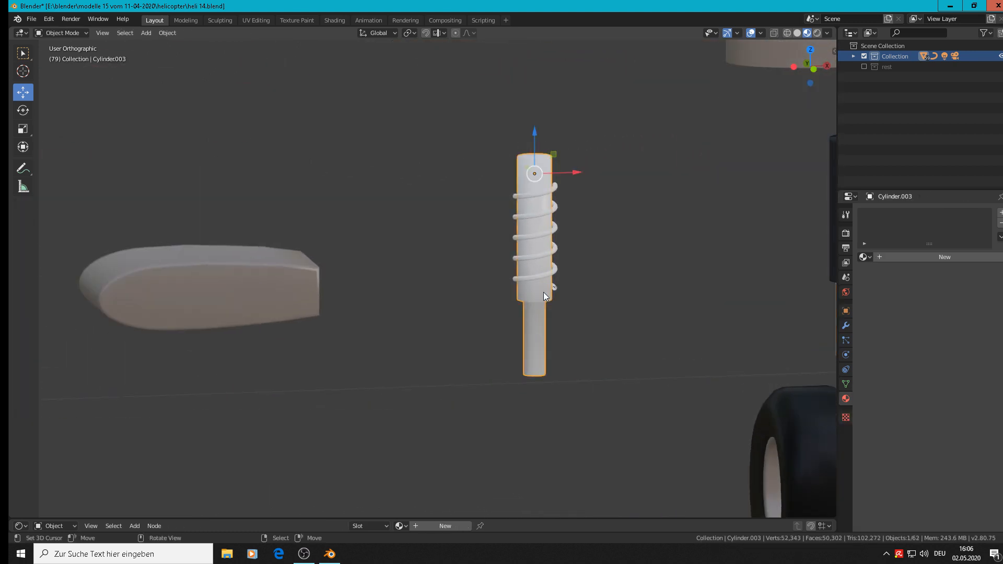
{"action": "left_click", "coordinate": [864, 257]}
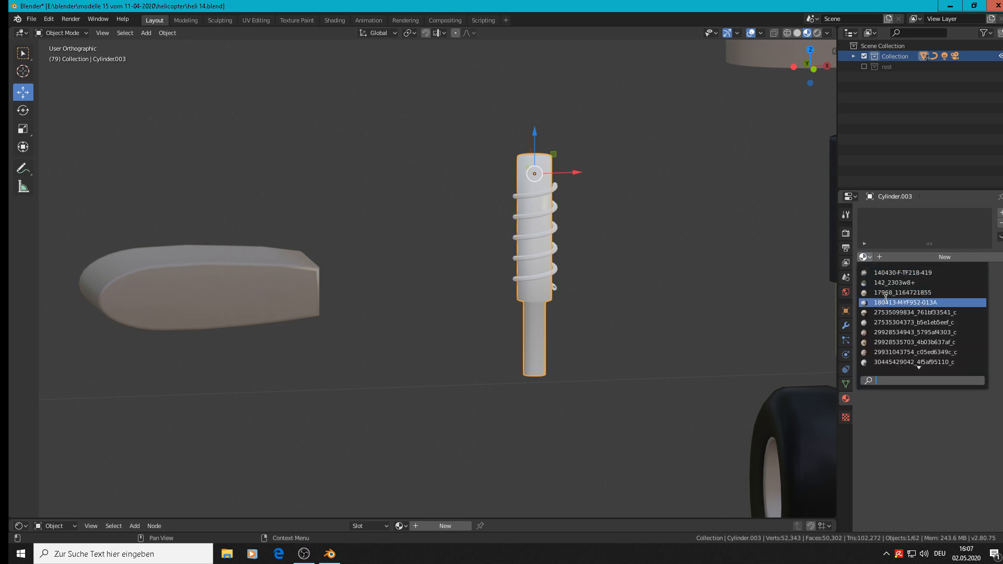
{"action": "type", "text": "gr"}
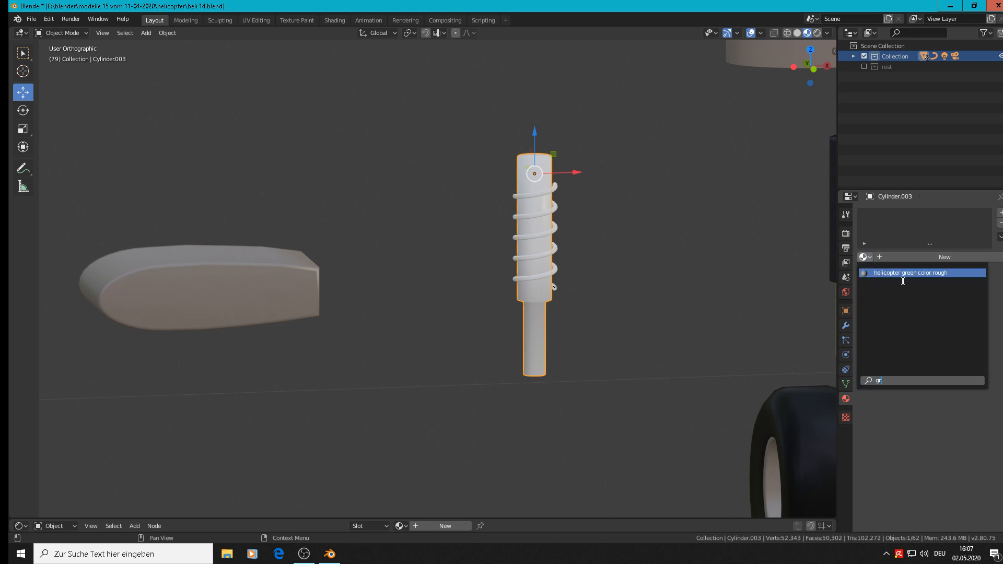
{"action": "left_click", "coordinate": [900, 272]}
Step: Add two more material slots to the strut's cylinder, using black rough metal for the second and silver rough for the third
{"action": "left_click", "coordinate": [1000, 212]}
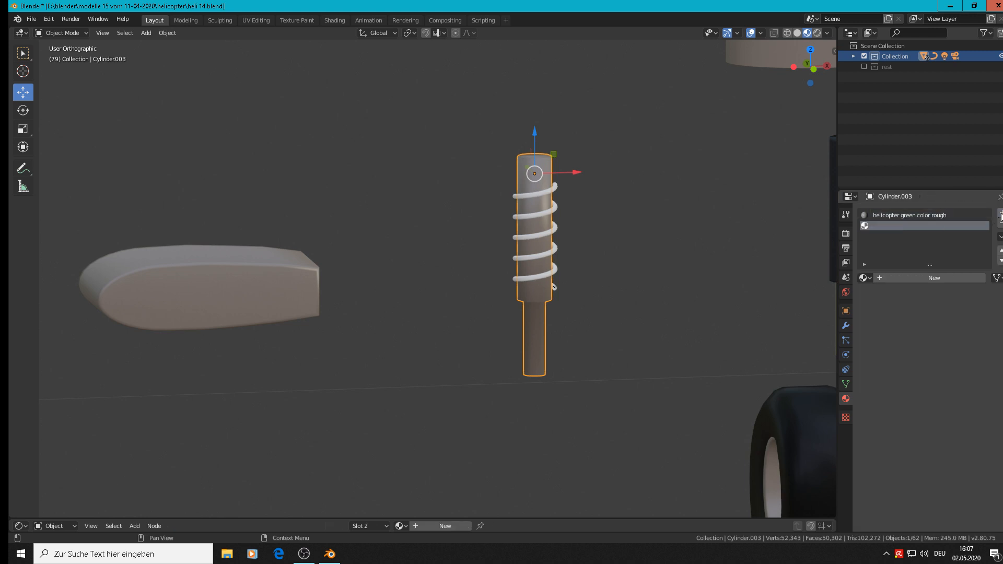
{"action": "left_click", "coordinate": [865, 278]}
{"action": "type", "text": "bl"}
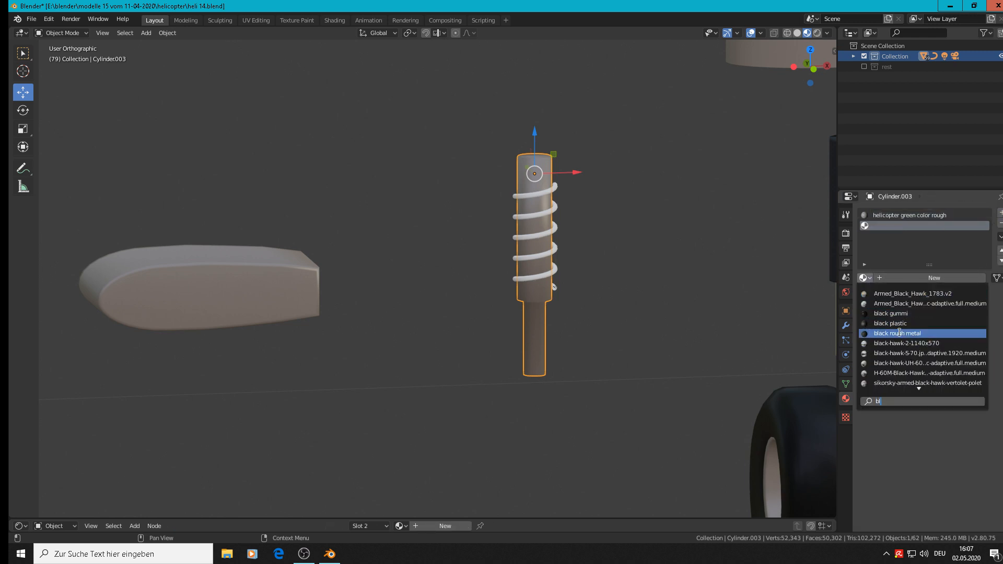
{"action": "left_click", "coordinate": [899, 332]}
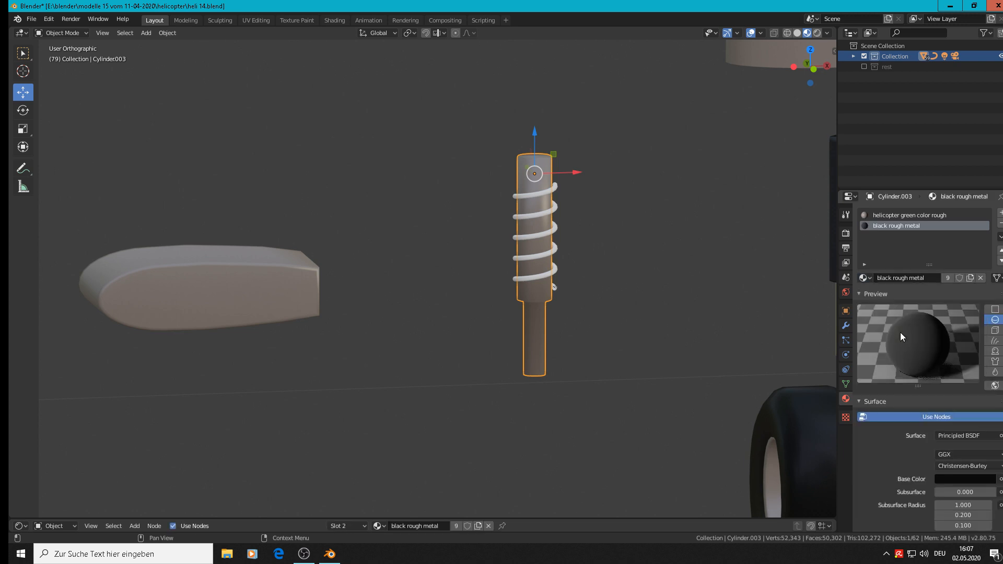
{"action": "left_click", "coordinate": [1000, 213]}
{"action": "left_click", "coordinate": [863, 278]}
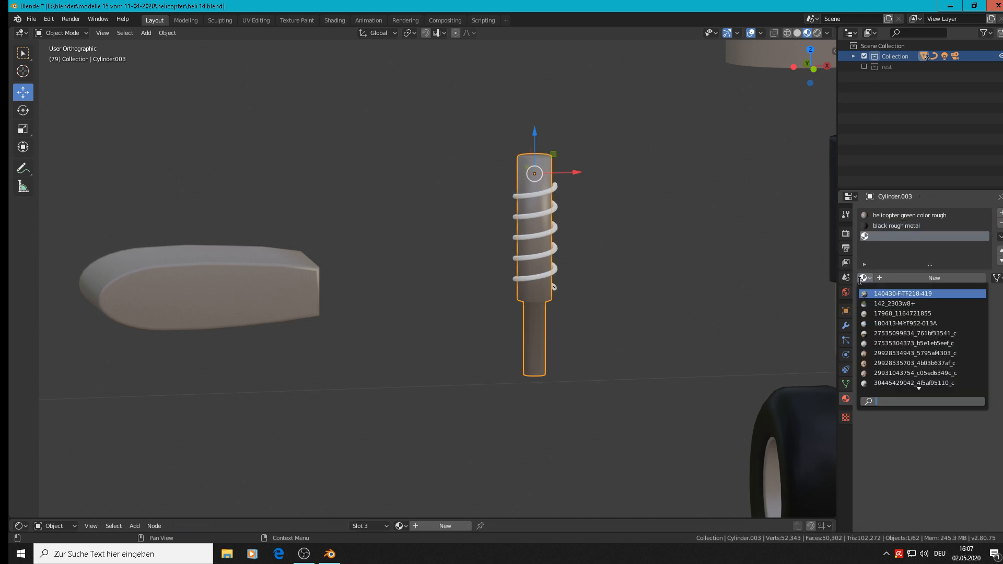
{"action": "type", "text": "sil"}
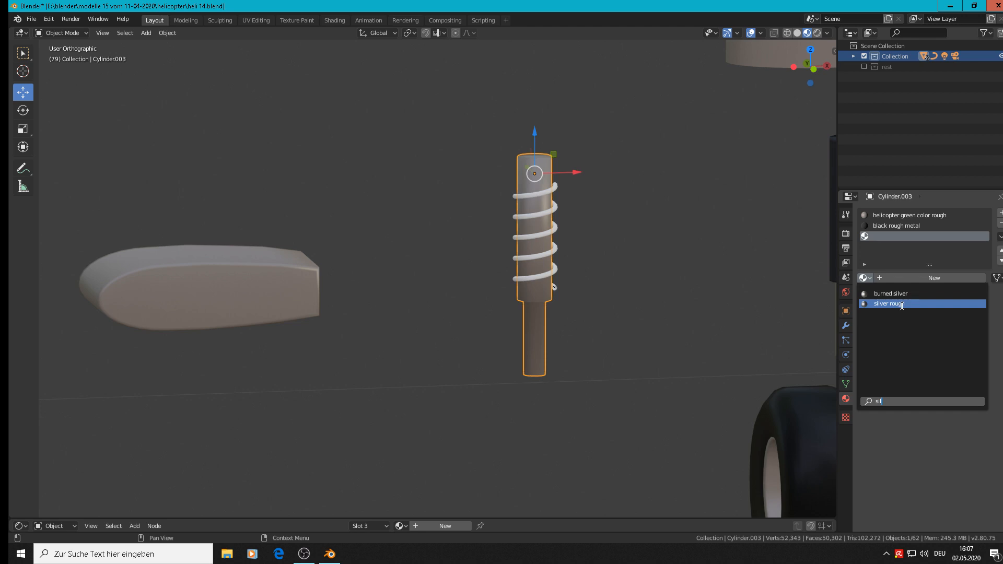
{"action": "left_click", "coordinate": [902, 305]}
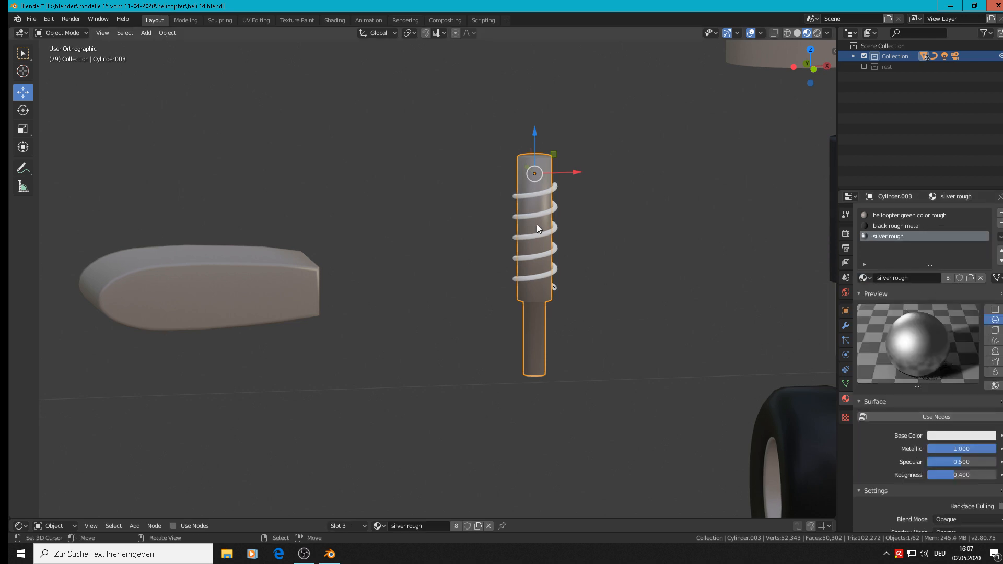
Step: In mesh editing, select the ring of faces around the cylinder's thin lower section, then return to object mode
{"action": "scroll", "coordinate": [538, 224], "scroll_direction": "up", "scroll_amount": 4}
{"action": "key", "text": "Tab"}
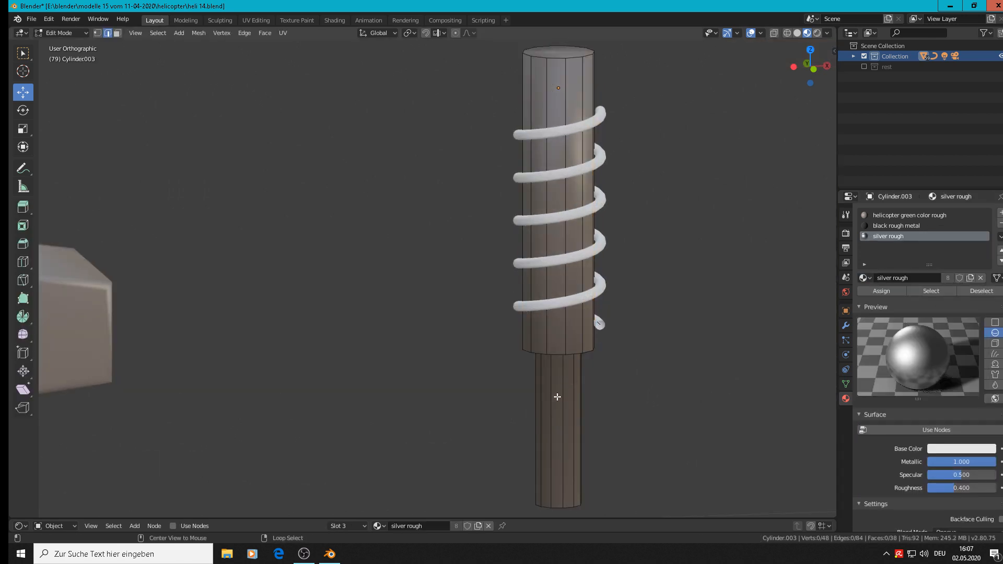
{"action": "left_click", "coordinate": [562, 398], "text": "alt"}
{"action": "left_click", "coordinate": [117, 33]}
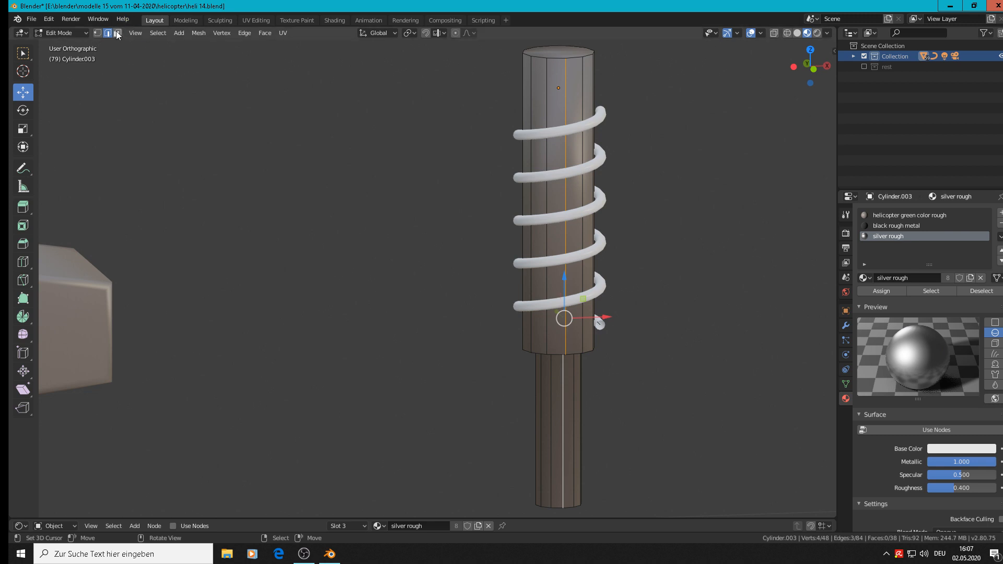
{"action": "left_click", "coordinate": [544, 384], "text": "alt"}
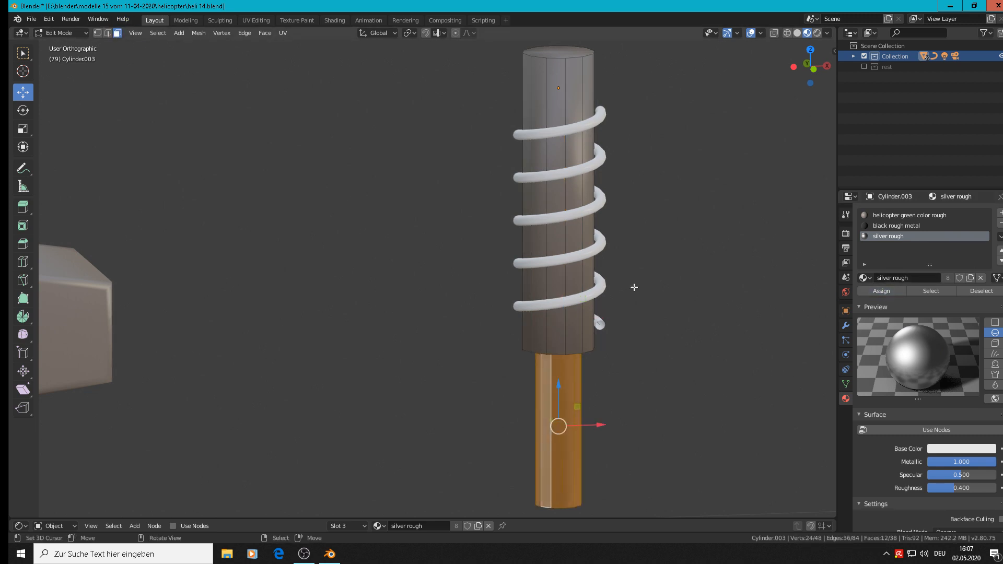
{"action": "key", "text": "Tab"}
Step: Try to join the spiral spring with the strut's cylinder
{"action": "left_click", "coordinate": [584, 127]}
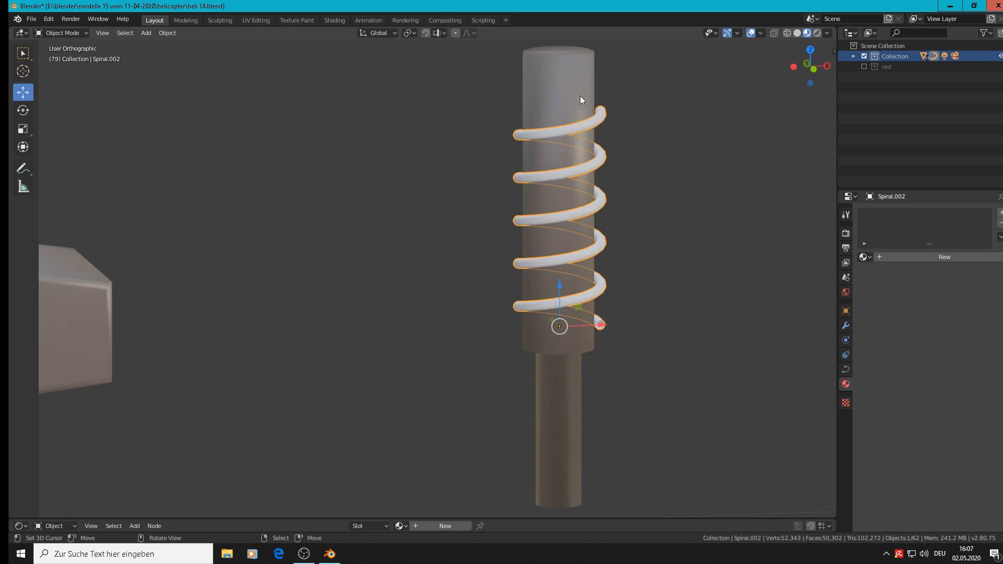
{"action": "left_click", "coordinate": [594, 108], "text": "shift"}
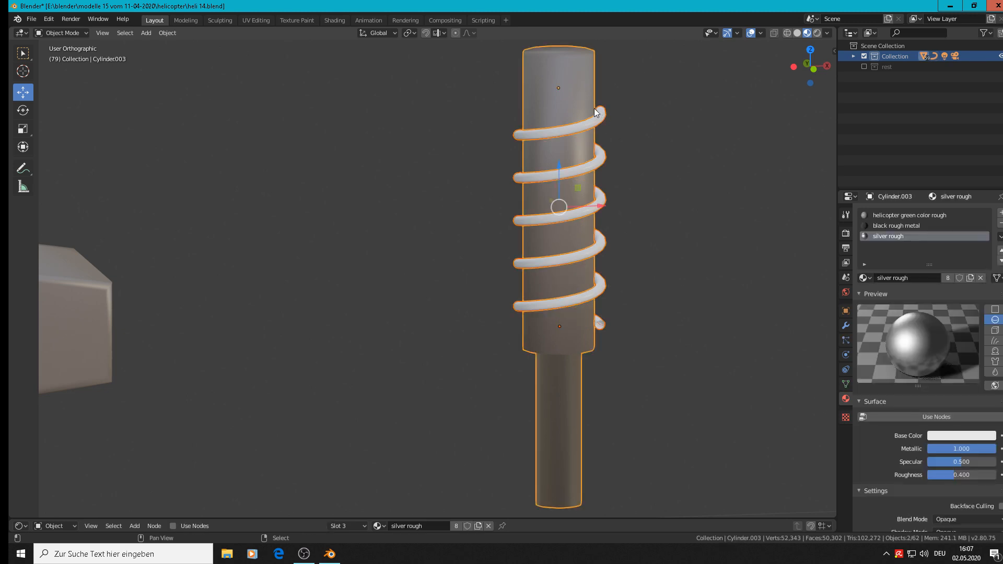
{"action": "left_click", "coordinate": [167, 33]}
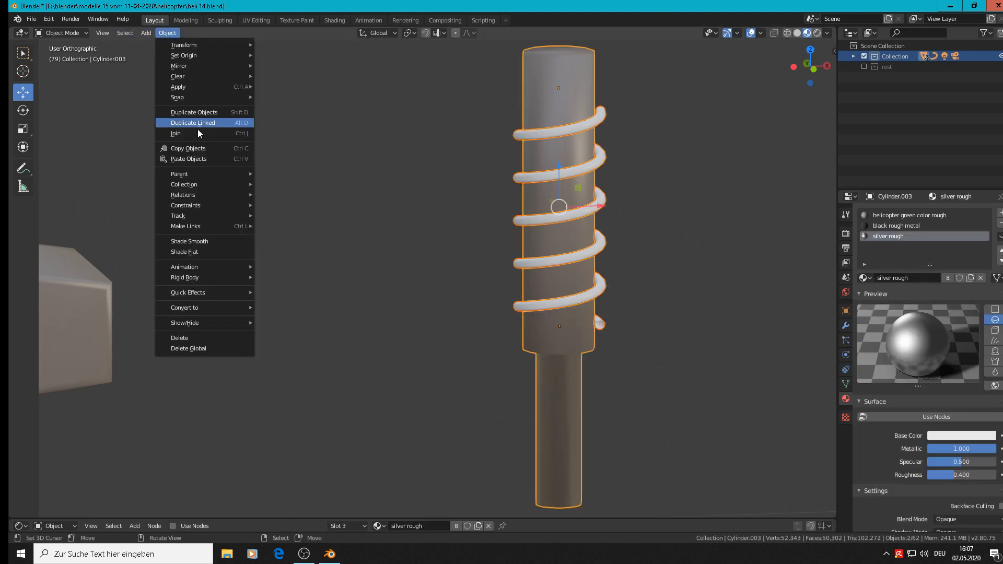
{"action": "left_click", "coordinate": [196, 137]}
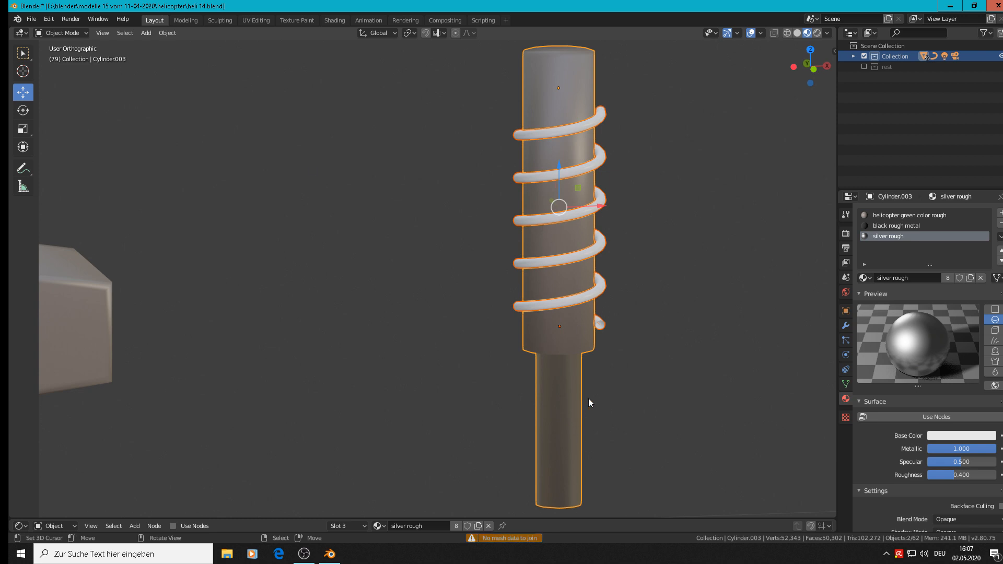
{"action": "key", "text": "Tab"}
{"action": "key", "text": "Tab"}
Step: Convert the spiral spring from a curve to a mesh
{"action": "left_click", "coordinate": [582, 211]}
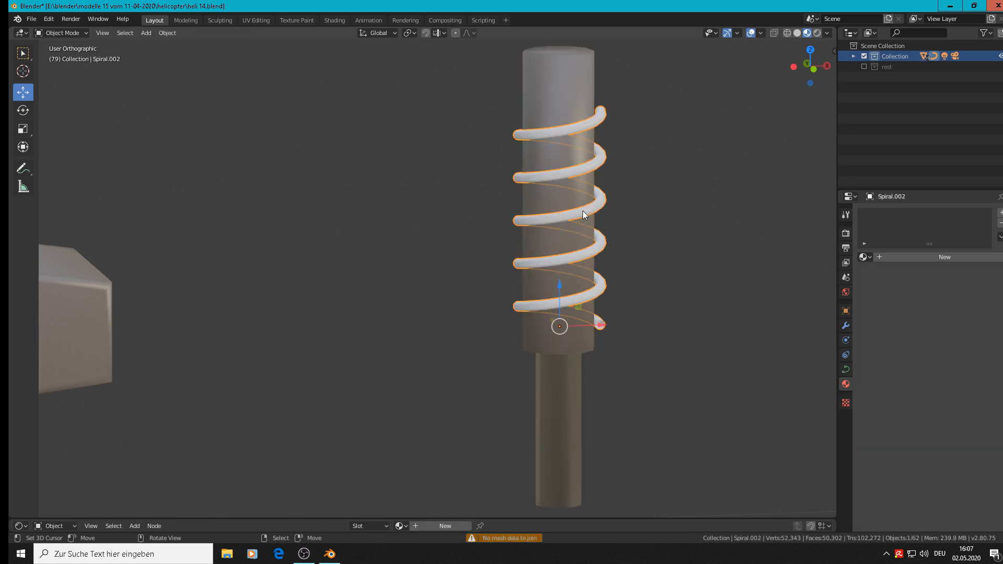
{"action": "key", "text": "Tab"}
{"action": "key", "text": "Tab"}
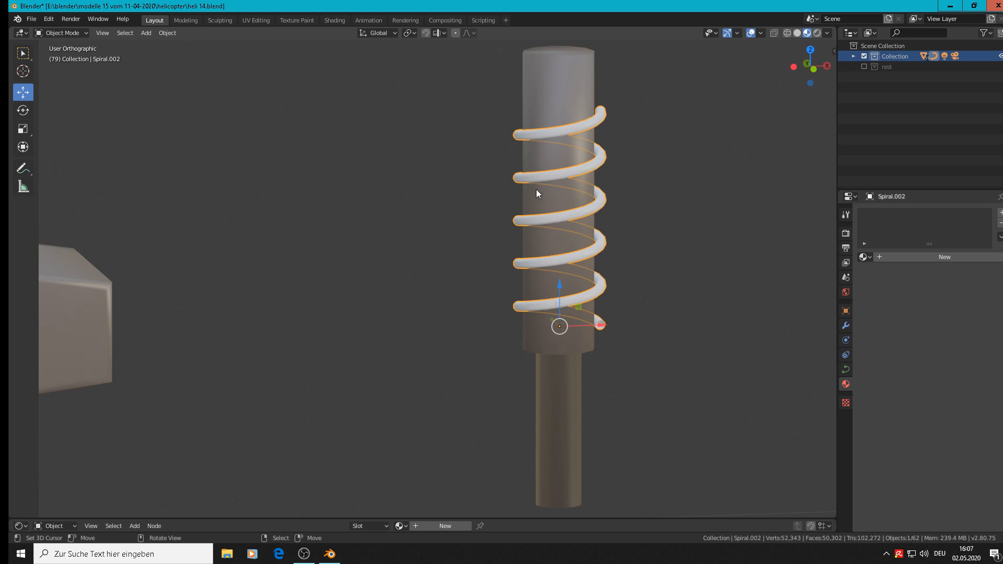
{"action": "left_click", "coordinate": [163, 34]}
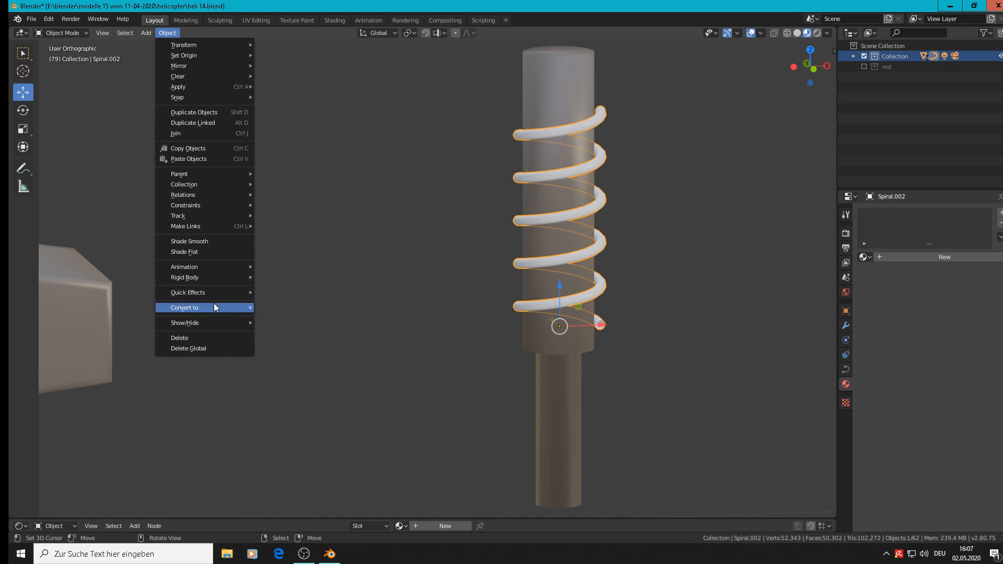
{"action": "mouse_move", "coordinate": [213, 305]}
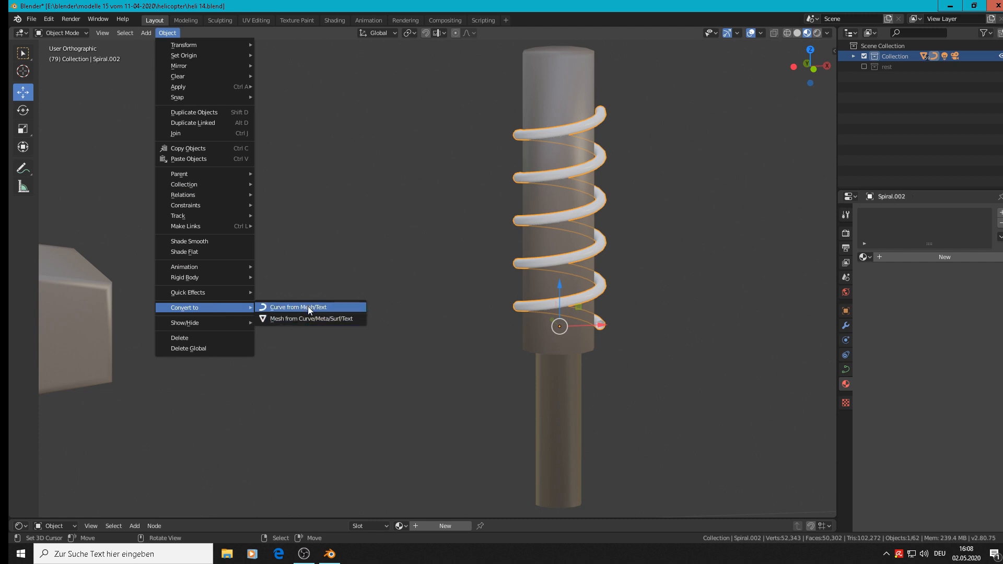
{"action": "left_click", "coordinate": [303, 320]}
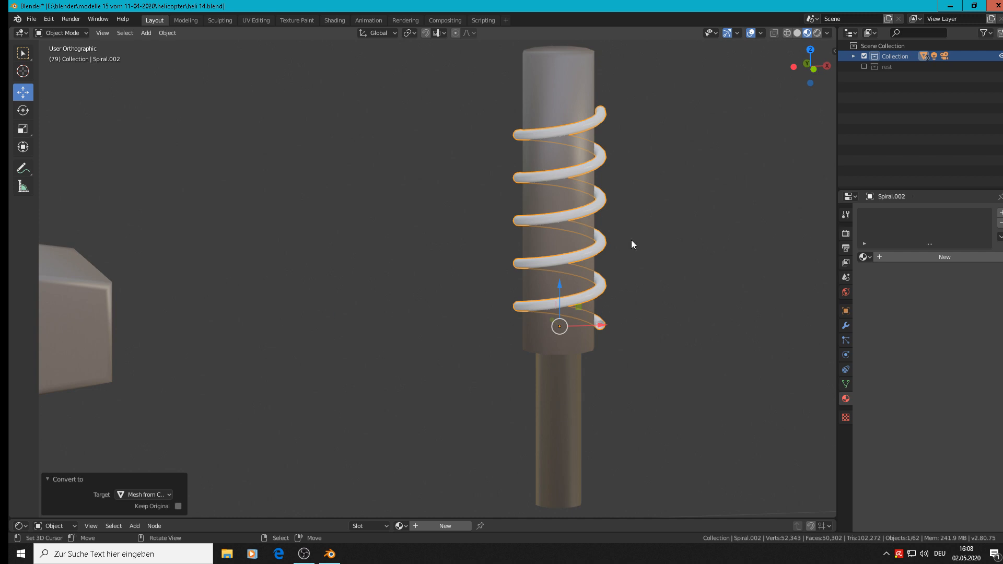
{"action": "key", "text": "Tab"}
{"action": "key", "text": "Tab"}
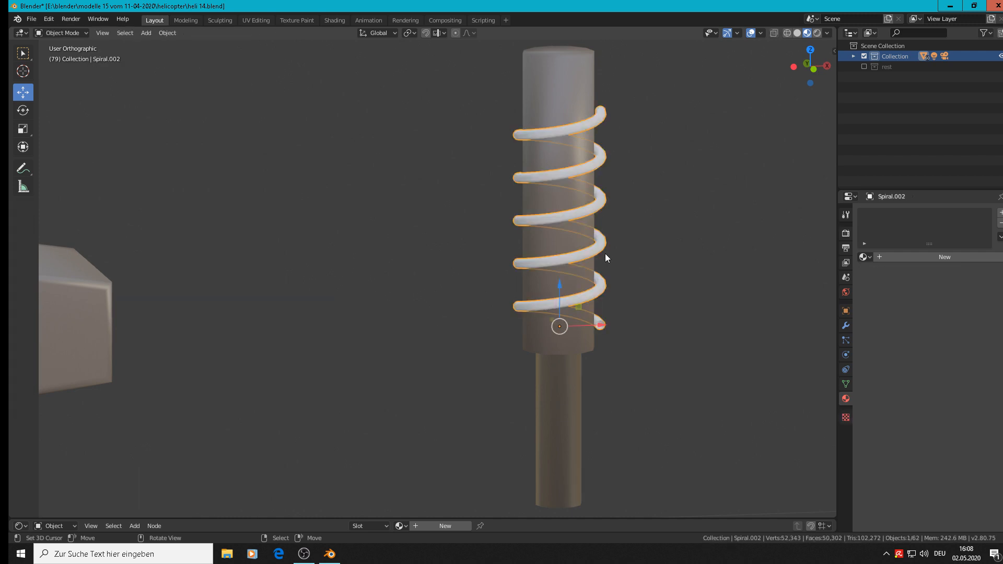
Step: Join the converted spring mesh into the strut's cylinder
{"action": "left_click", "coordinate": [544, 93], "text": "shift"}
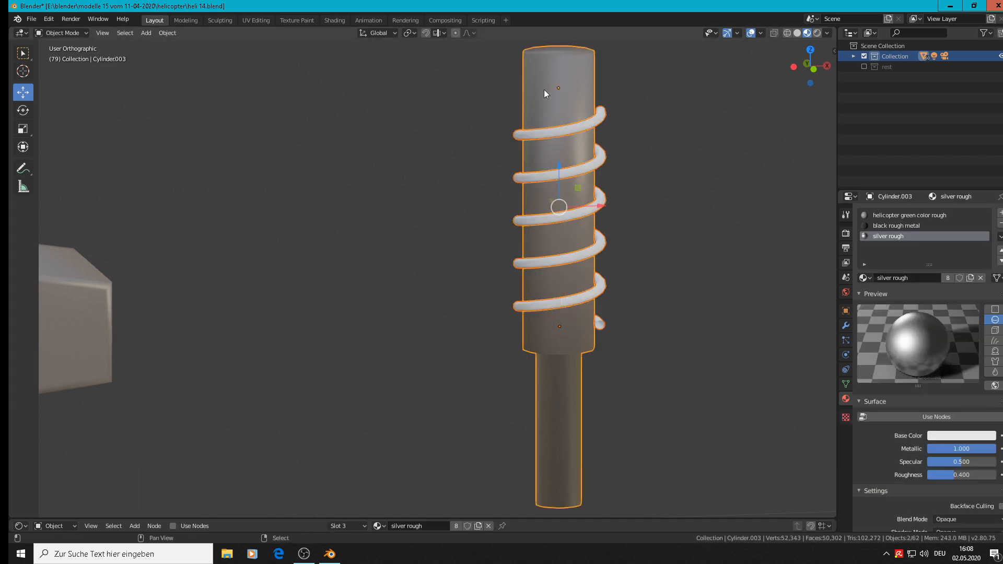
{"action": "left_click", "coordinate": [167, 32]}
{"action": "left_click", "coordinate": [209, 137]}
{"action": "scroll", "coordinate": [722, 274], "scroll_direction": "down", "scroll_amount": 2}
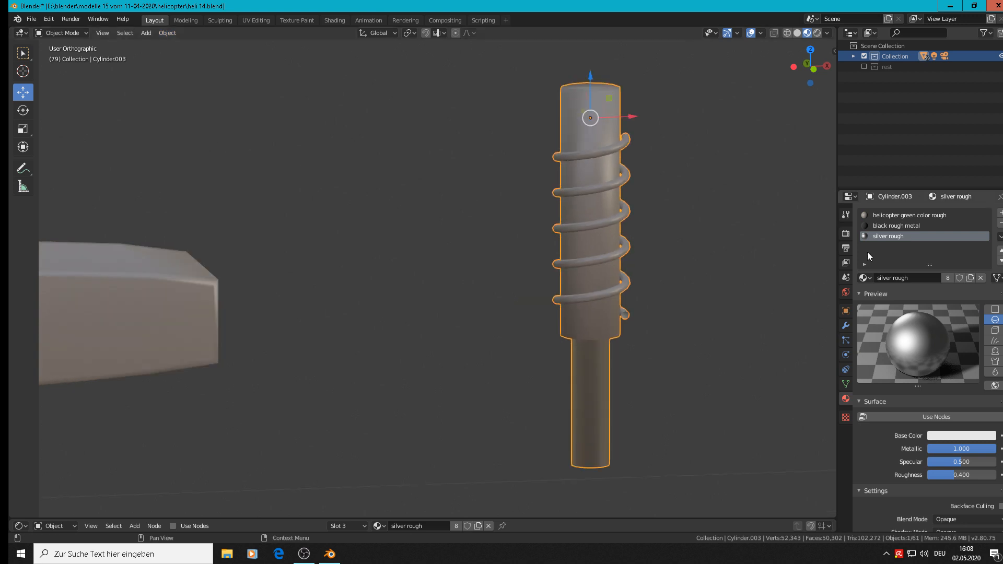
Step: Assign silver rough to the selected faces of the joined strut's thin lower section
{"action": "scroll", "coordinate": [673, 221], "scroll_direction": "up", "scroll_amount": 3}
{"action": "key", "text": "Tab"}
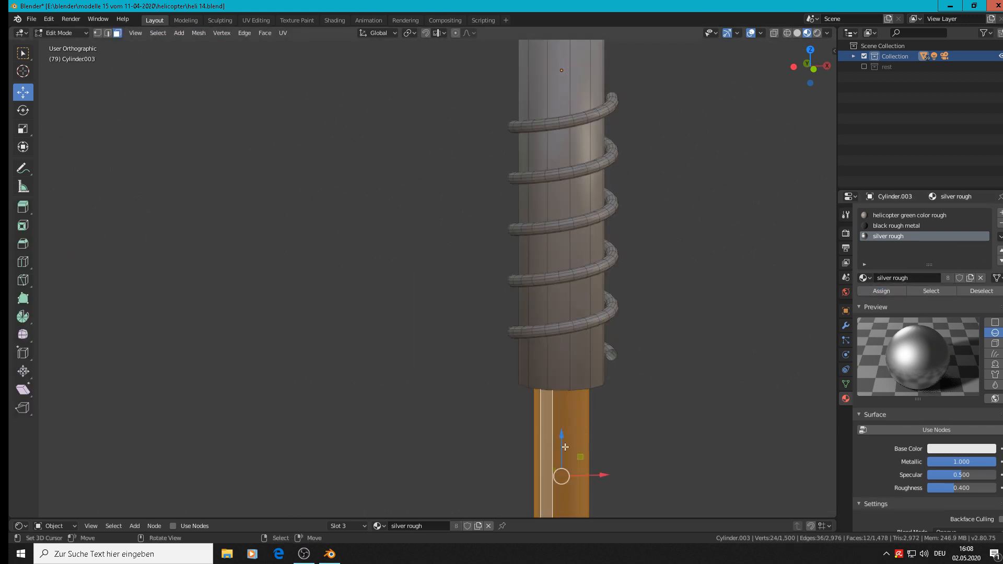
{"action": "left_click", "coordinate": [876, 290]}
{"action": "key", "text": "Tab"}
{"action": "scroll", "coordinate": [643, 383], "scroll_direction": "down", "scroll_amount": 3}
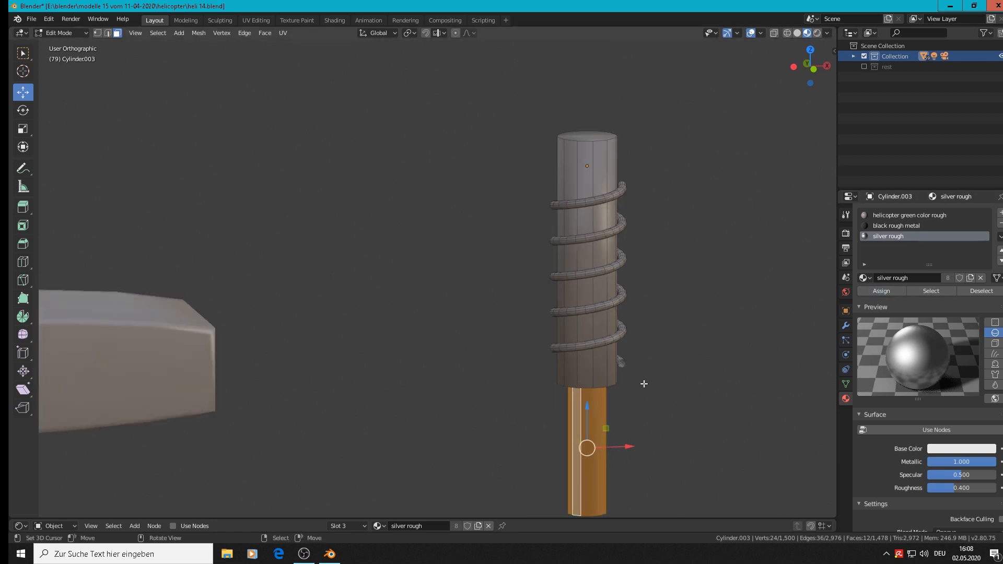
Step: Select only the ring of side faces on the strut's thick upper section and assign helicopter green color rough to them
{"action": "key", "text": "Tab"}
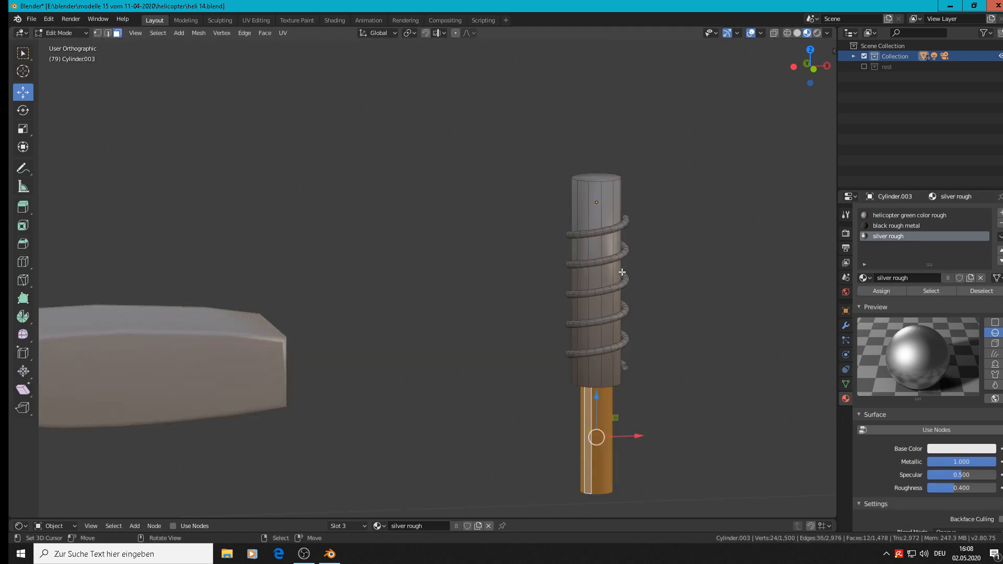
{"action": "key", "text": "alt+a"}
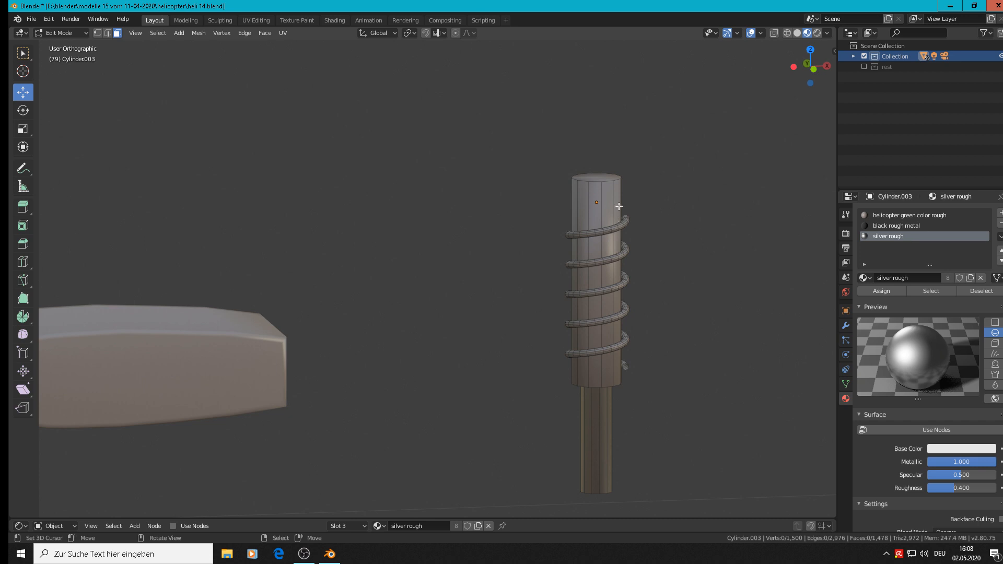
{"action": "key", "text": "ctrl+l"}
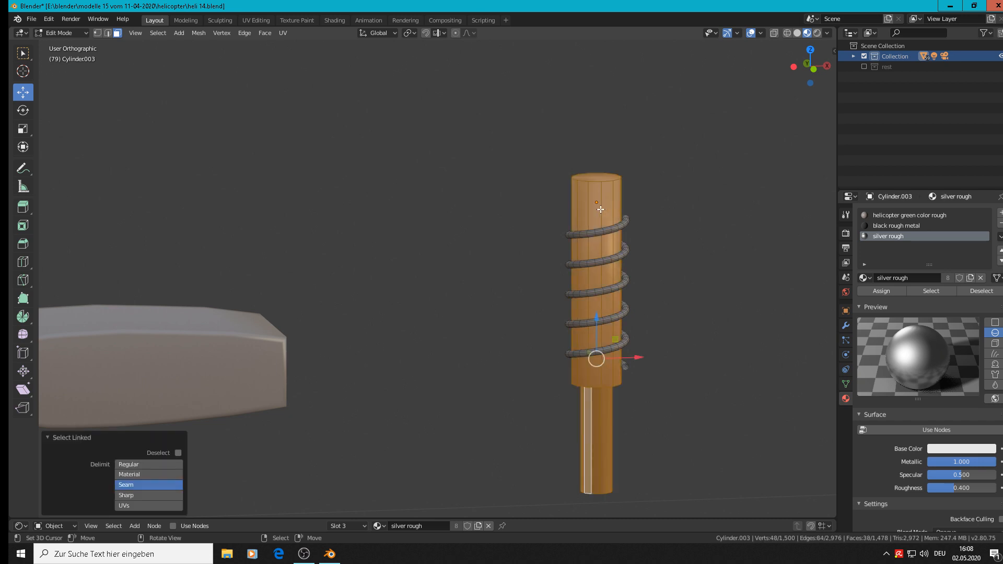
{"action": "right_click", "coordinate": [601, 208], "text": "alt"}
{"action": "left_click", "coordinate": [902, 216]}
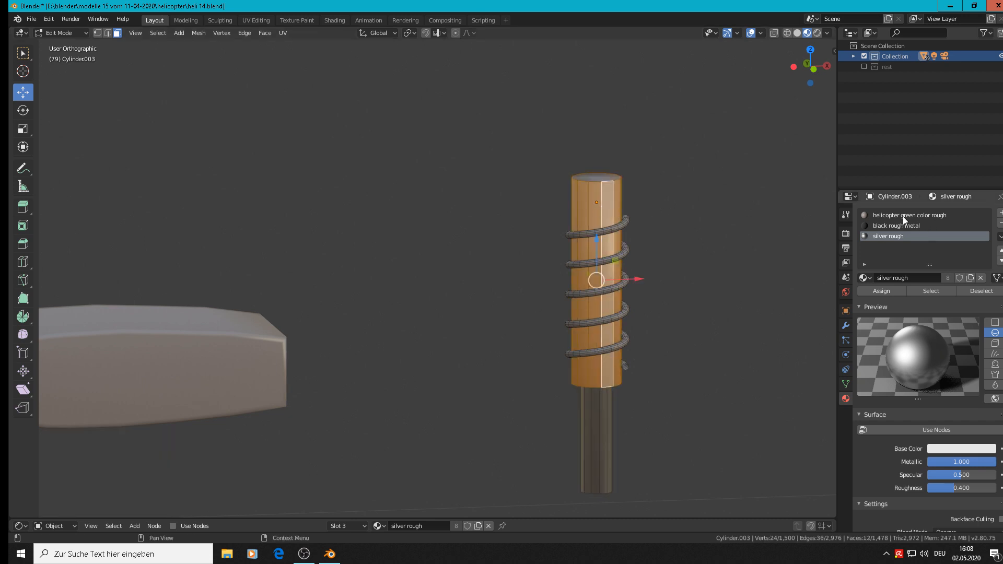
{"action": "left_click", "coordinate": [875, 291]}
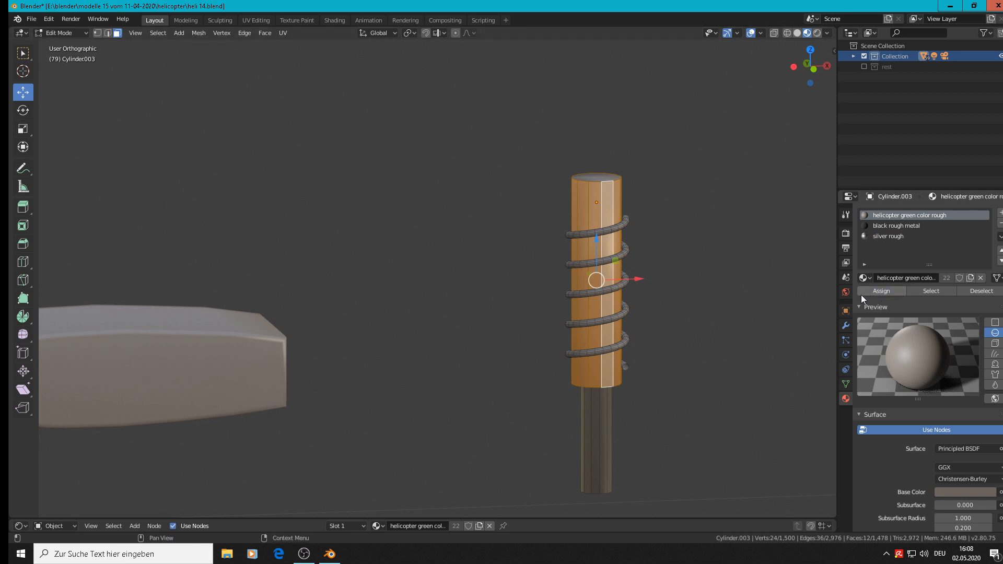
{"action": "key", "text": "Tab"}
Step: Select the entire linked spring mesh around the strut and assign black rough metal to it
{"action": "scroll", "coordinate": [673, 351], "scroll_direction": "up", "scroll_amount": 2}
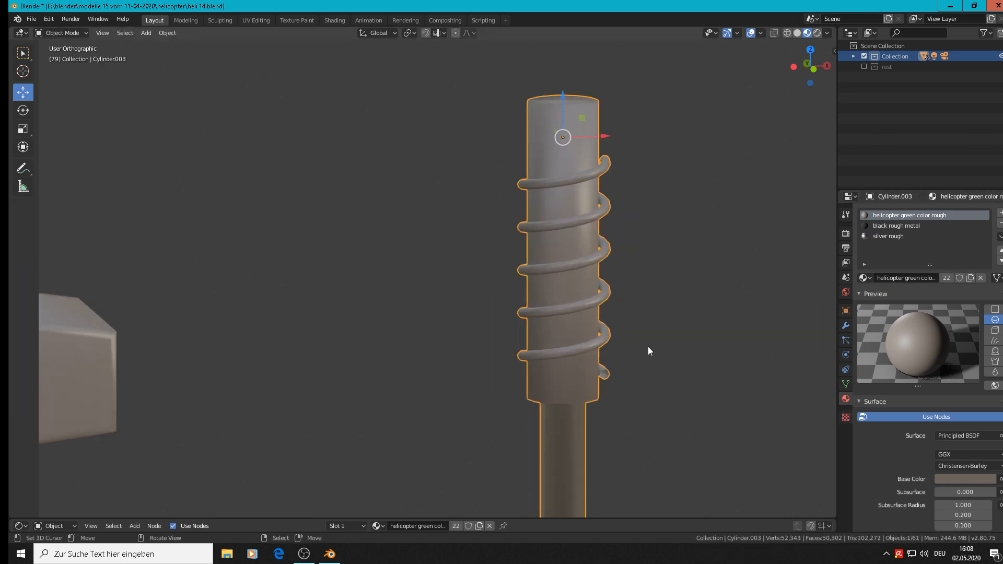
{"action": "key", "text": "Tab"}
{"action": "left_click", "coordinate": [599, 301]}
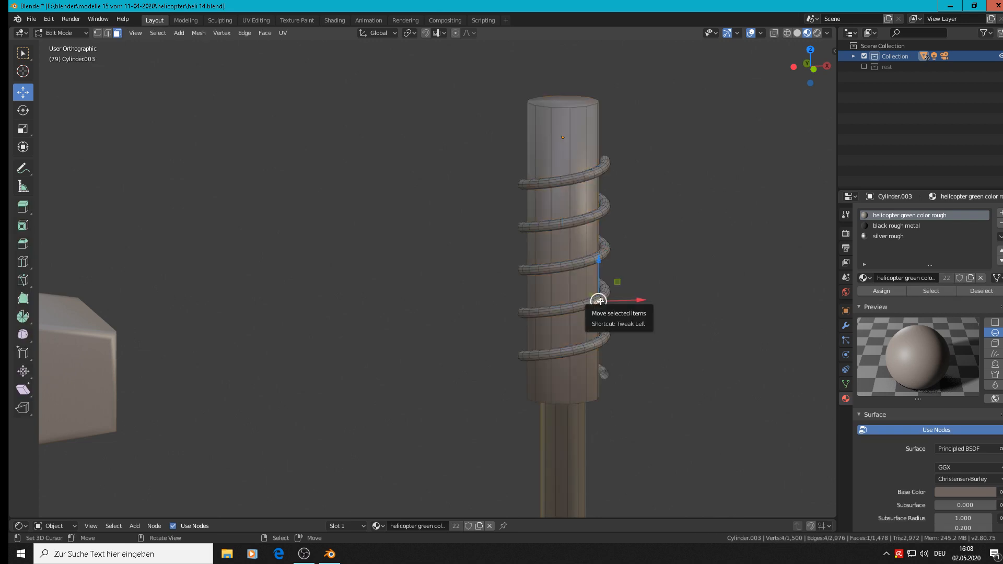
{"action": "key", "text": "ctrl+l"}
{"action": "left_click", "coordinate": [898, 227]}
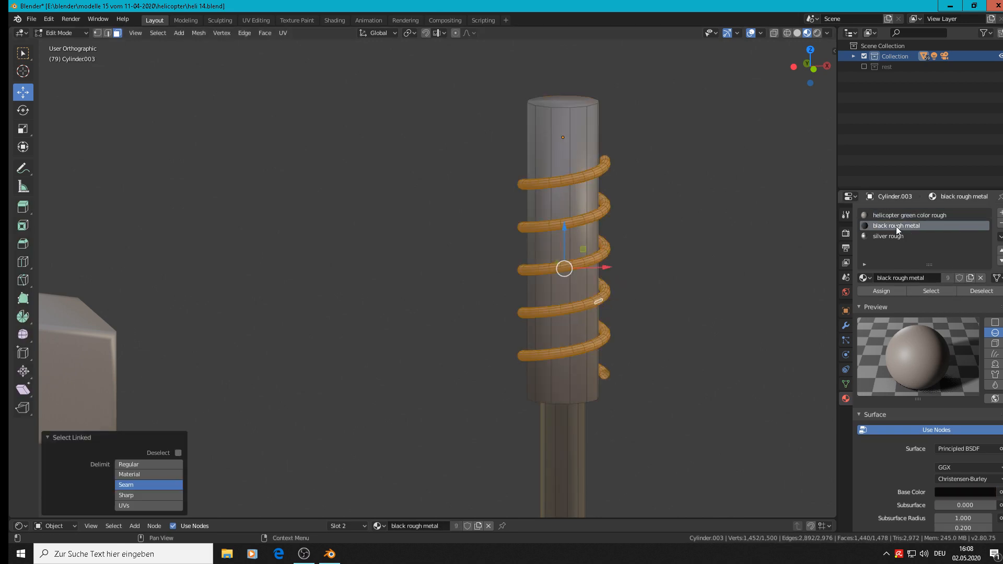
{"action": "left_click", "coordinate": [879, 291]}
{"action": "key", "text": "Tab"}
{"action": "scroll", "coordinate": [680, 381], "scroll_direction": "down", "scroll_amount": 4}
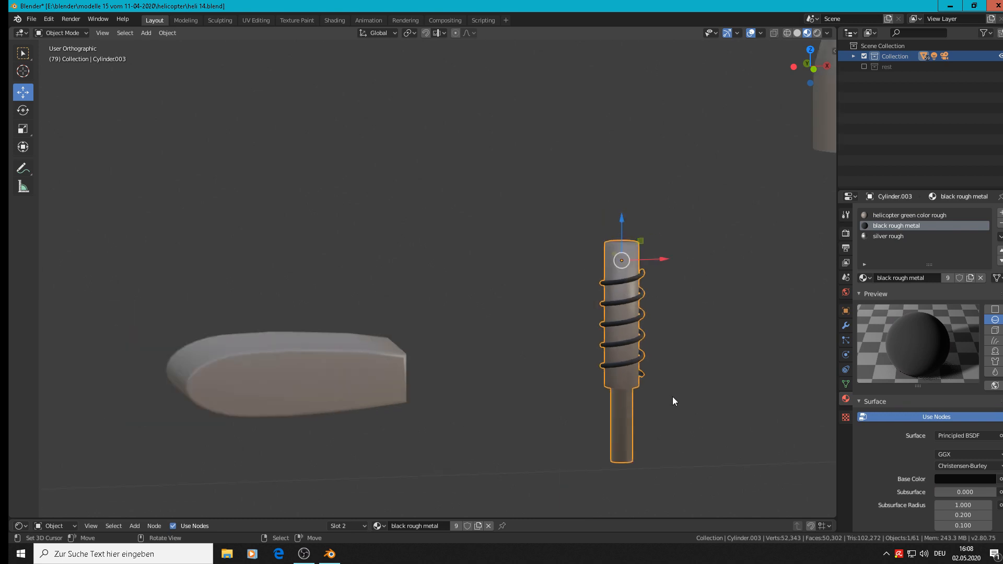
Step: Select the ring of side faces on the strut's thin lower section and assign silver rough to them
{"action": "scroll", "coordinate": [672, 397], "scroll_direction": "up", "scroll_amount": 3}
{"action": "middle_click_drag", "start_coordinate": [665, 422], "coordinate": [677, 405]}
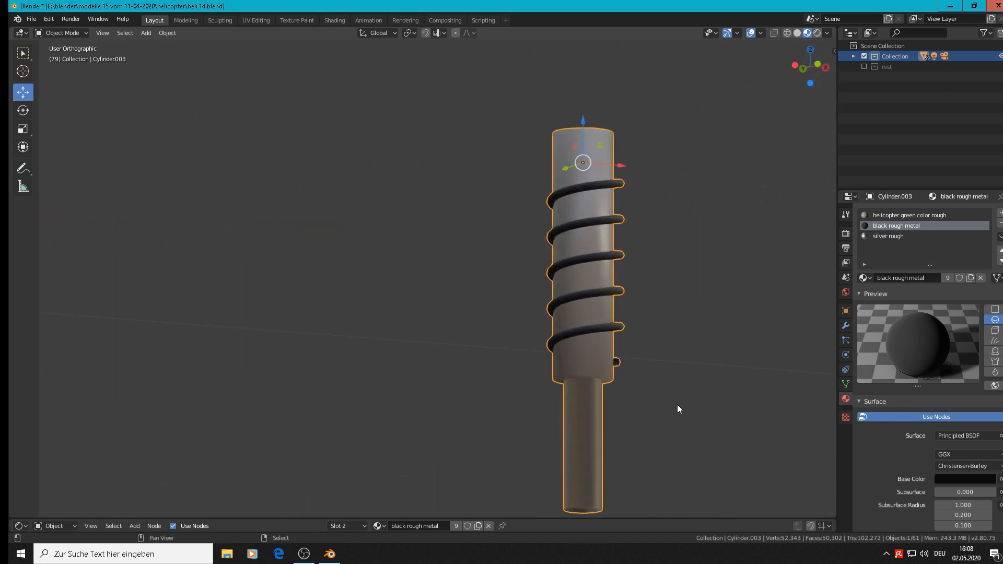
{"action": "middle_click_drag", "start_coordinate": [588, 384], "coordinate": [487, 250], "text": "shift"}
{"action": "key", "text": "Tab"}
{"action": "scroll", "coordinate": [497, 319], "scroll_direction": "up", "scroll_amount": 3}
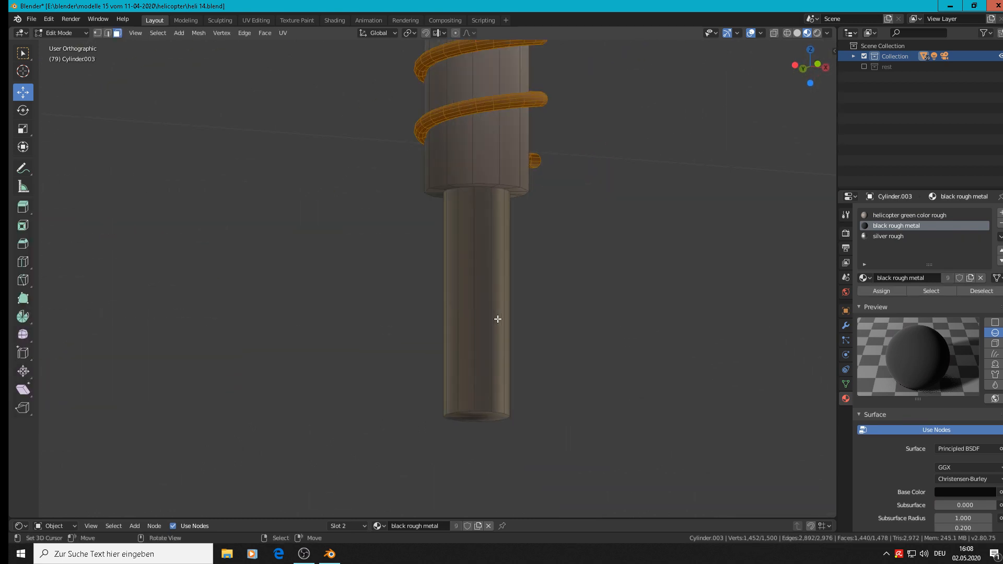
{"action": "left_click", "coordinate": [482, 309], "text": "alt"}
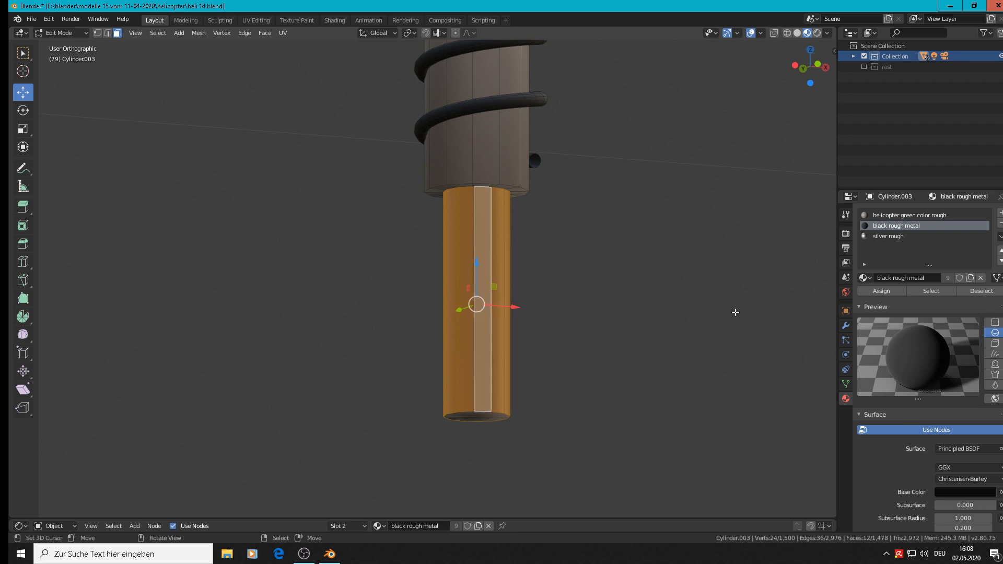
{"action": "left_click", "coordinate": [892, 237]}
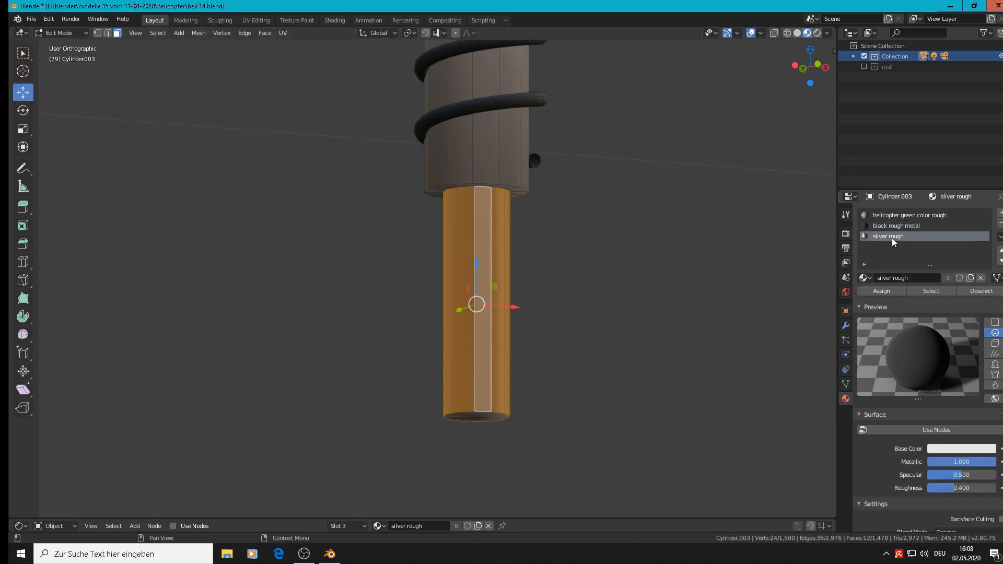
{"action": "left_click", "coordinate": [877, 292]}
Step: Assign silver rough to the end face at the bottom of the strut's thin section
{"action": "left_click", "coordinate": [477, 417]}
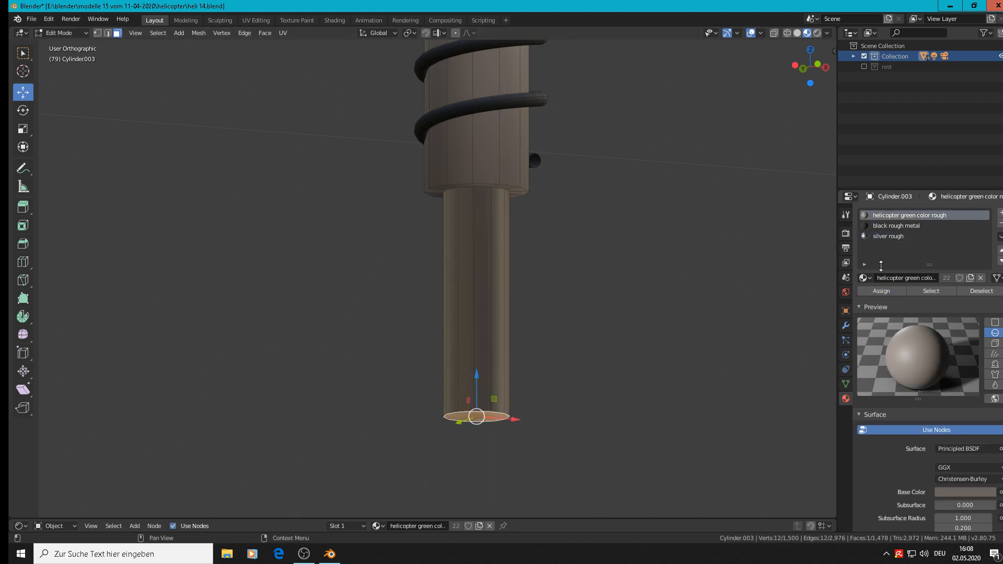
{"action": "left_click", "coordinate": [891, 237]}
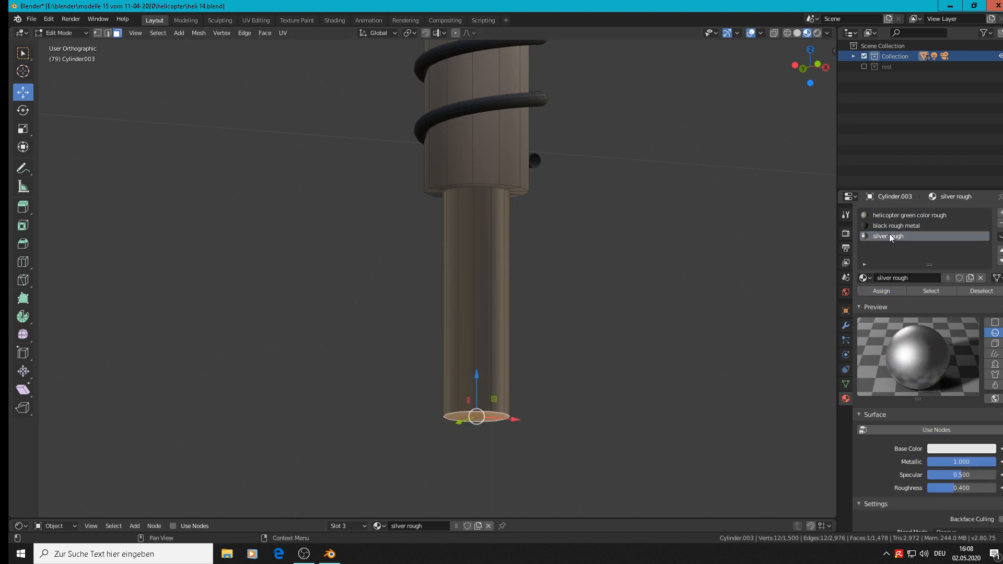
{"action": "left_click", "coordinate": [877, 291]}
{"action": "scroll", "coordinate": [372, 237], "scroll_direction": "up", "scroll_amount": 1}
{"action": "scroll", "coordinate": [439, 211], "scroll_direction": "up", "scroll_amount": 1}
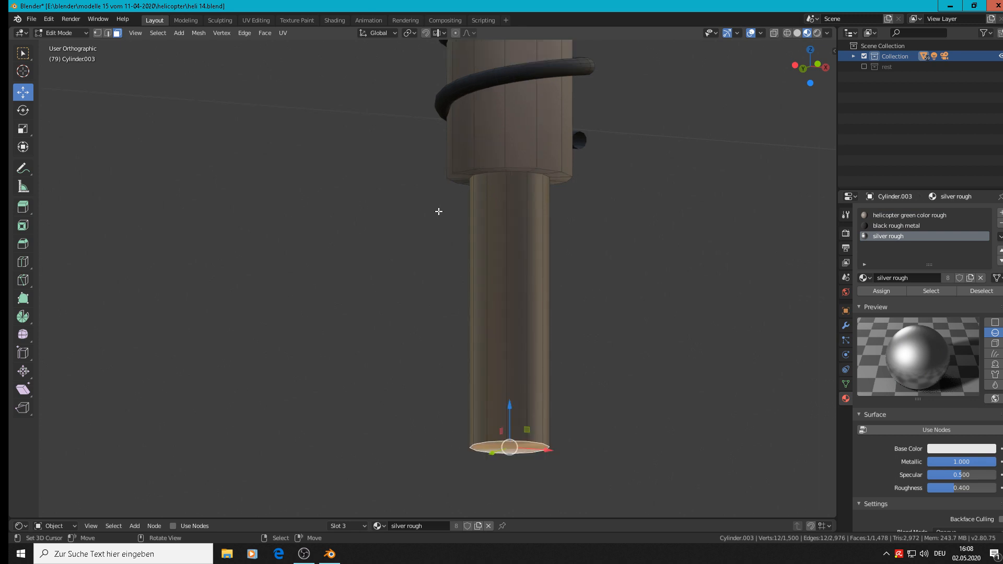
Step: Select all faces of the joined strut and spring mesh
{"action": "scroll", "coordinate": [439, 211], "scroll_direction": "down", "scroll_amount": 2}
{"action": "middle_click_drag", "start_coordinate": [449, 322], "coordinate": [434, 350]}
{"action": "key", "text": "Tab"}
{"action": "key", "text": "Tab"}
{"action": "key", "text": "a"}
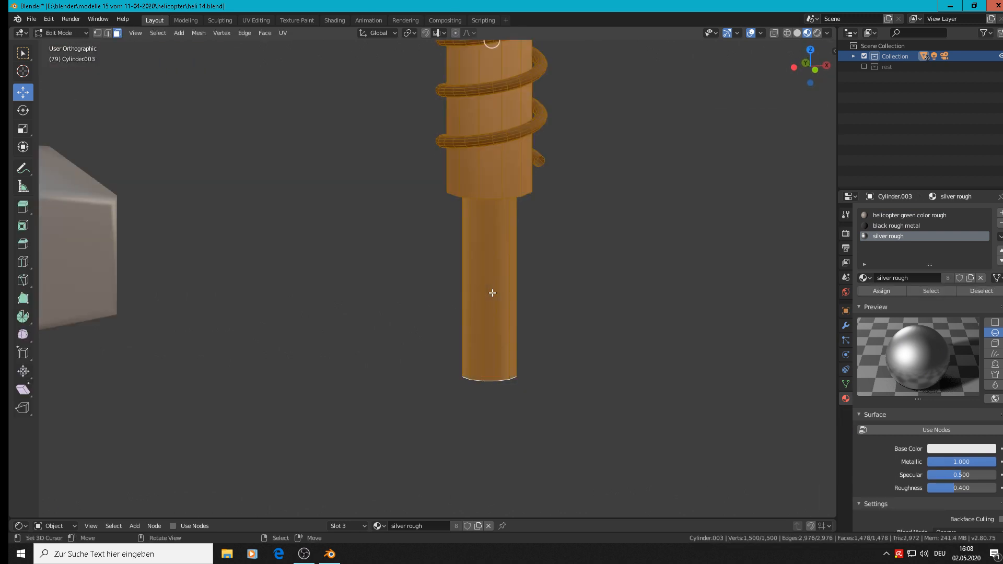
{"action": "middle_click_drag", "start_coordinate": [387, 176], "coordinate": [504, 323], "text": "shift"}
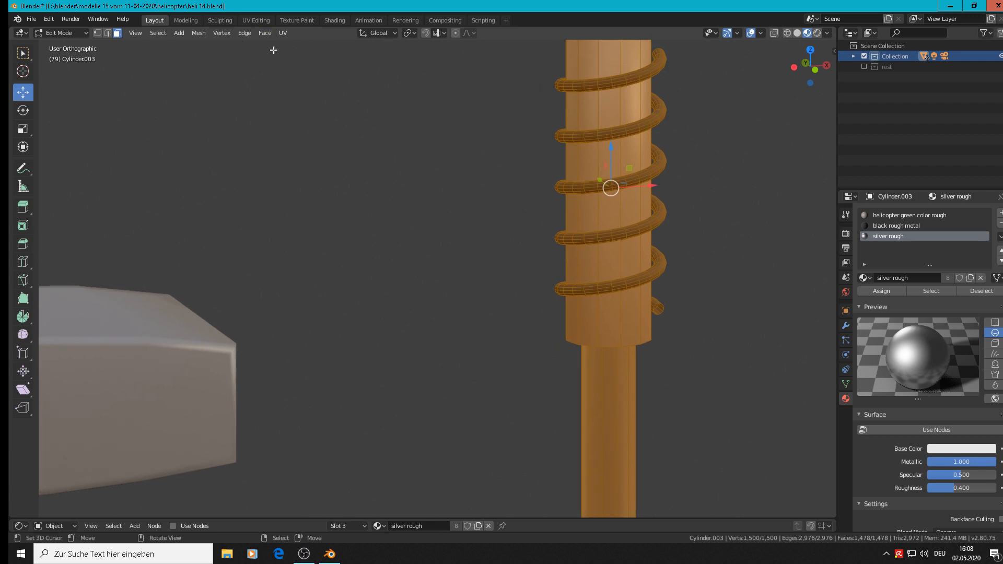
{"action": "key", "text": "Tab"}
{"action": "left_click", "coordinate": [172, 34]}
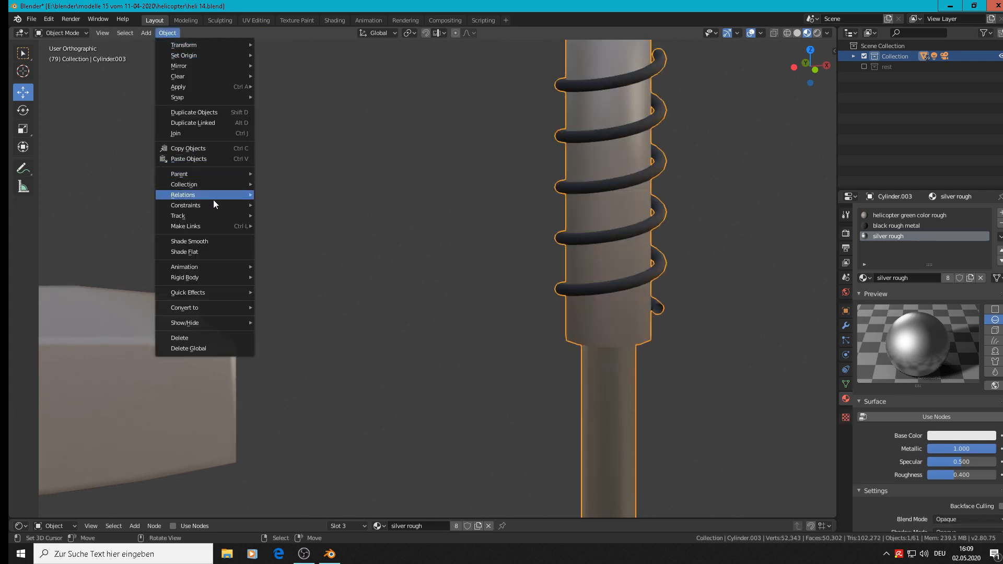
{"action": "mouse_move", "coordinate": [223, 206]}
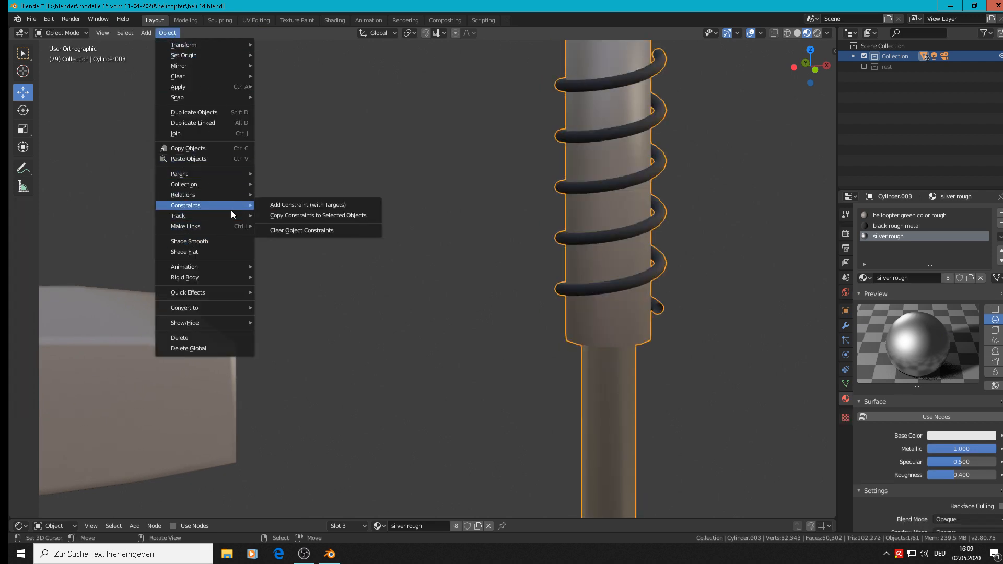
{"action": "key", "text": "Tab"}
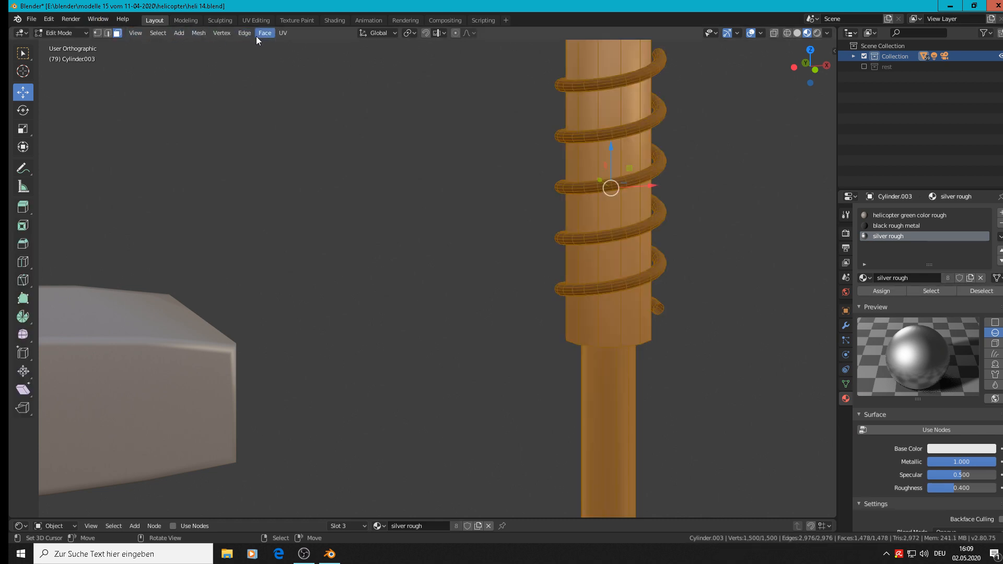
Step: Recalculate the normals of the whole shock strut mesh, including its coil spring, to face outside
{"action": "left_click", "coordinate": [207, 33]}
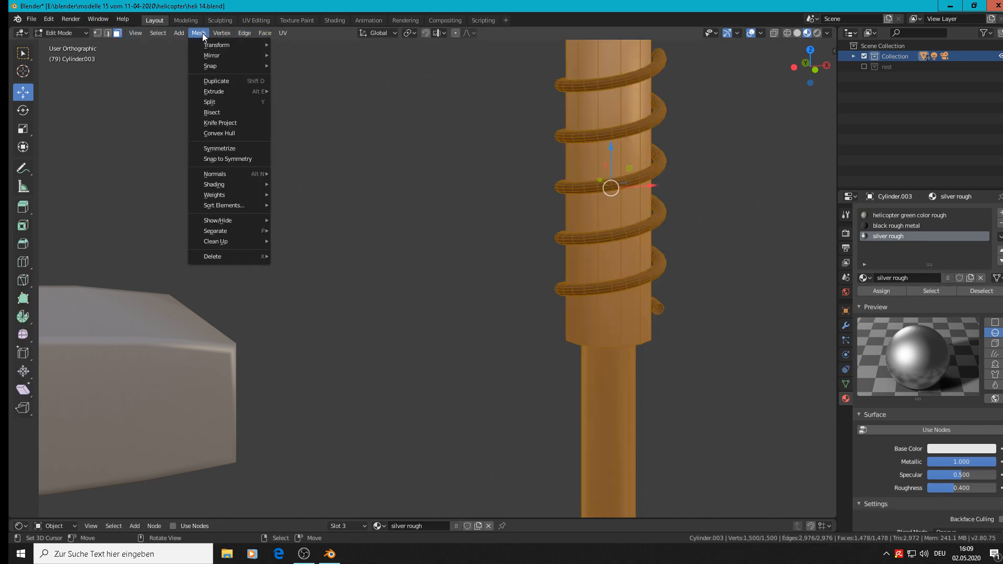
{"action": "mouse_move", "coordinate": [241, 175]}
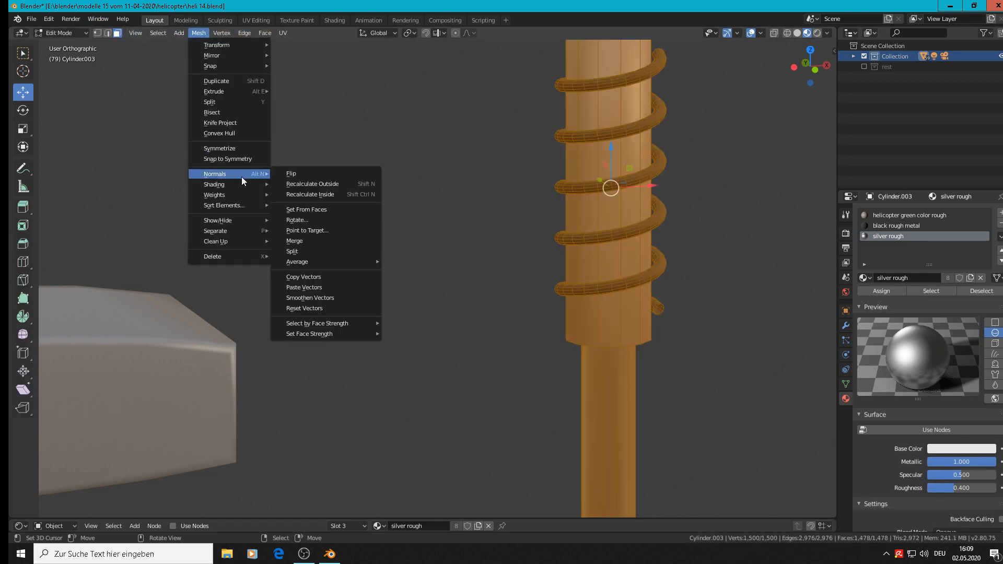
{"action": "left_click", "coordinate": [332, 185]}
{"action": "scroll", "coordinate": [658, 316], "scroll_direction": "down", "scroll_amount": 5}
{"action": "scroll", "coordinate": [681, 343], "scroll_direction": "up", "scroll_amount": 3}
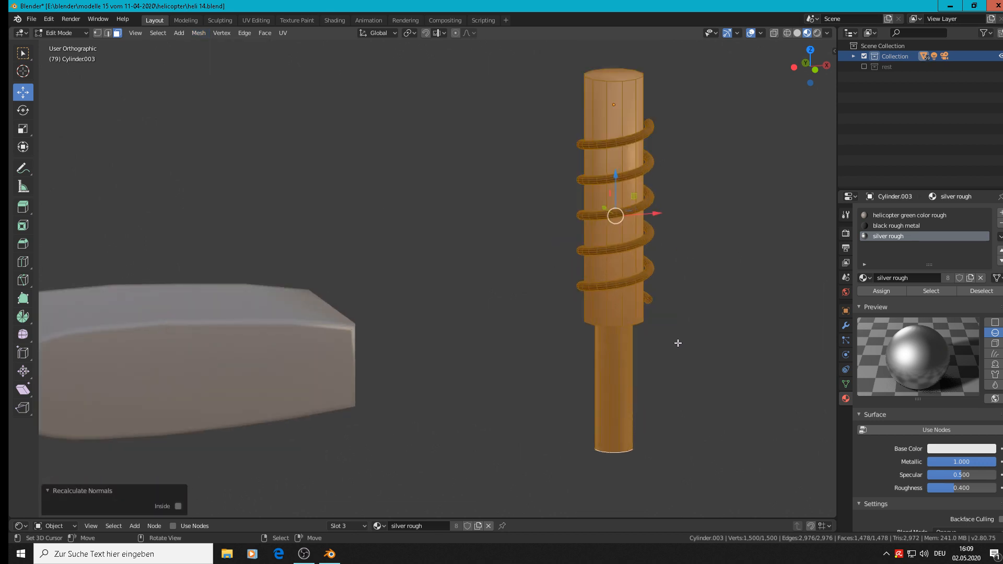
{"action": "key", "text": "Tab"}
{"action": "key", "text": "Tab"}
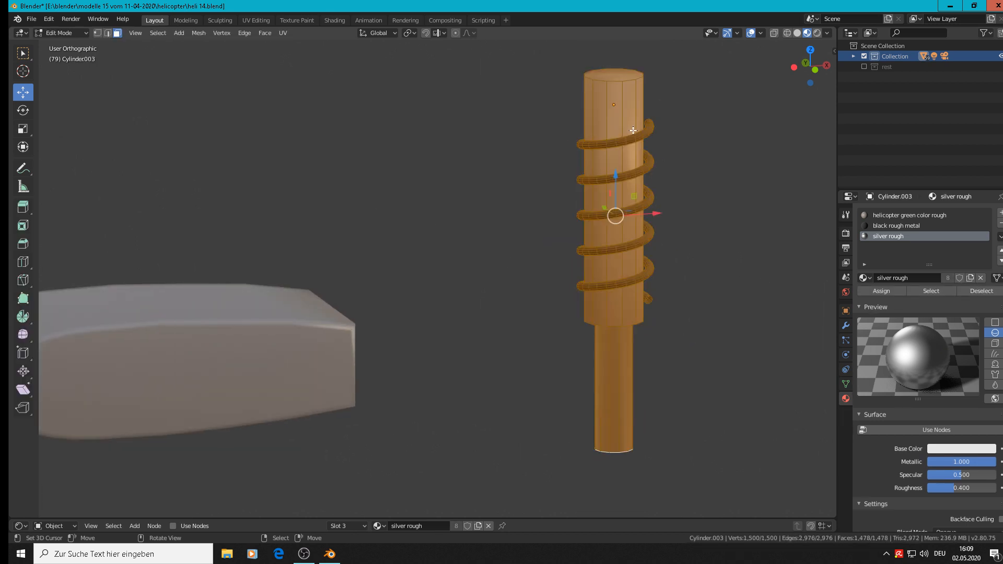
Step: Select the strut's upper cylinder side faces, assign the helicopter green color rough material and turn off that material's nodes
{"action": "key", "text": "alt+a"}
{"action": "key", "text": "l"}
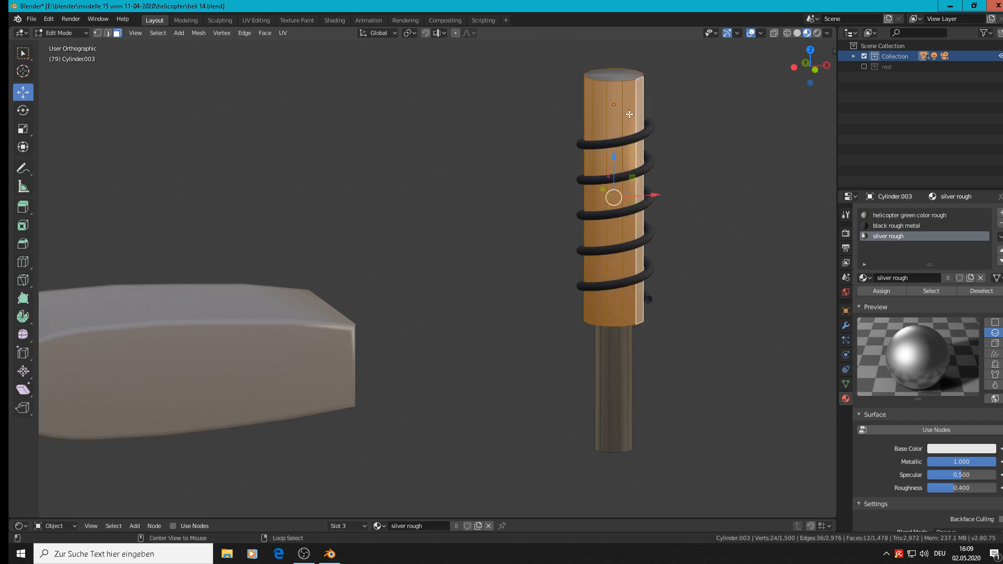
{"action": "left_click", "coordinate": [914, 215]}
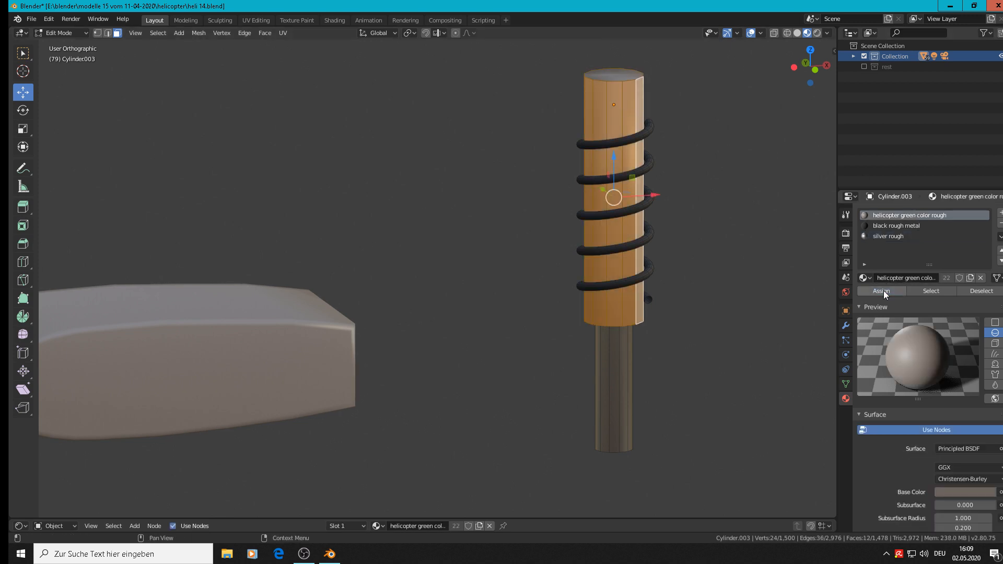
{"action": "left_click", "coordinate": [913, 428]}
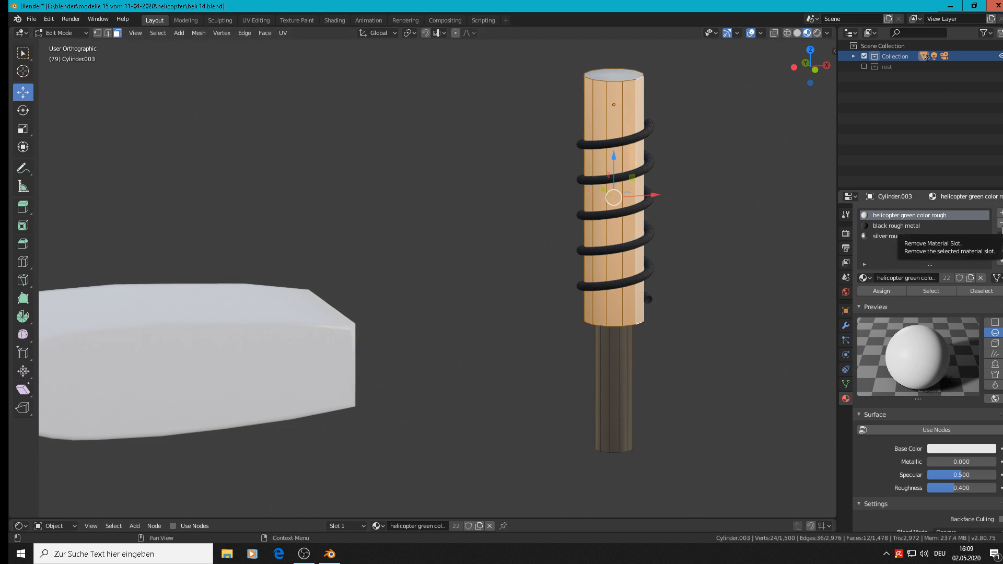
{"action": "scroll", "coordinate": [673, 361], "scroll_direction": "down", "scroll_amount": 6}
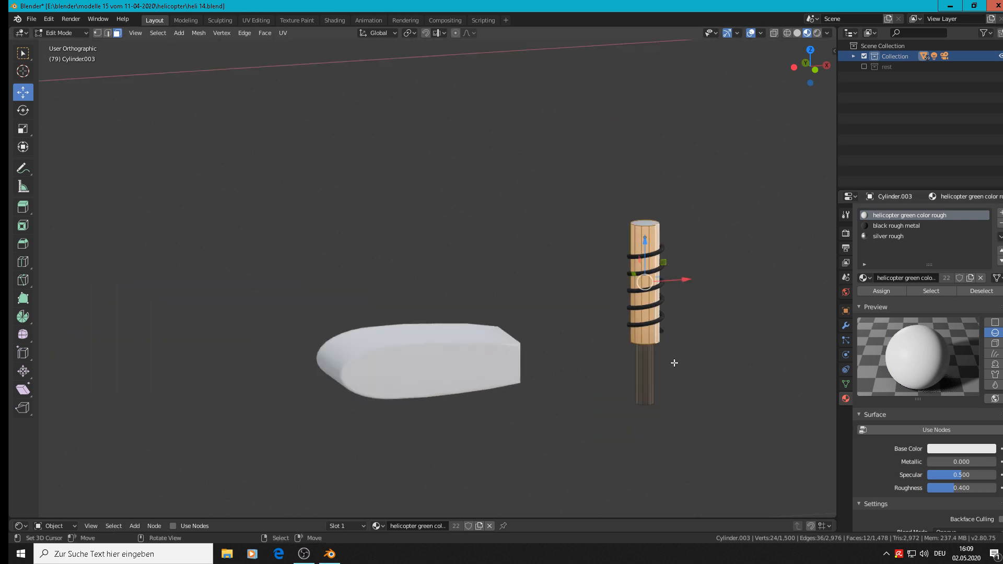
{"action": "middle_click_drag", "start_coordinate": [710, 337], "coordinate": [397, 245], "text": "shift"}
{"action": "key", "text": "Tab"}
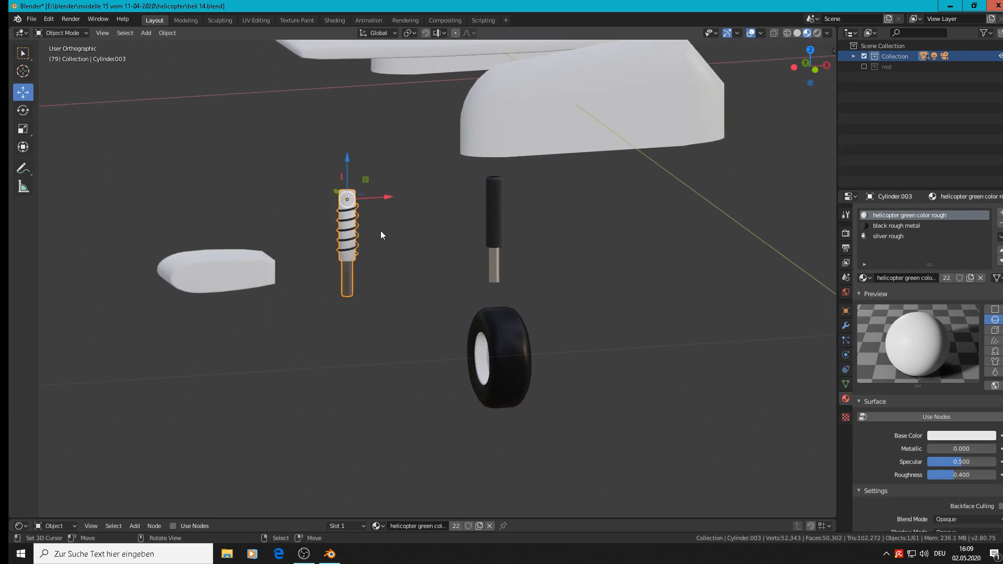
Step: Assign the silver rough material to the side faces of the strut's thin lower rod
{"action": "scroll", "coordinate": [355, 238], "scroll_direction": "up", "scroll_amount": 3}
{"action": "scroll", "coordinate": [352, 239], "scroll_direction": "up", "scroll_amount": 4}
{"action": "key", "text": "Tab"}
{"action": "right_click", "coordinate": [343, 345], "text": "alt"}
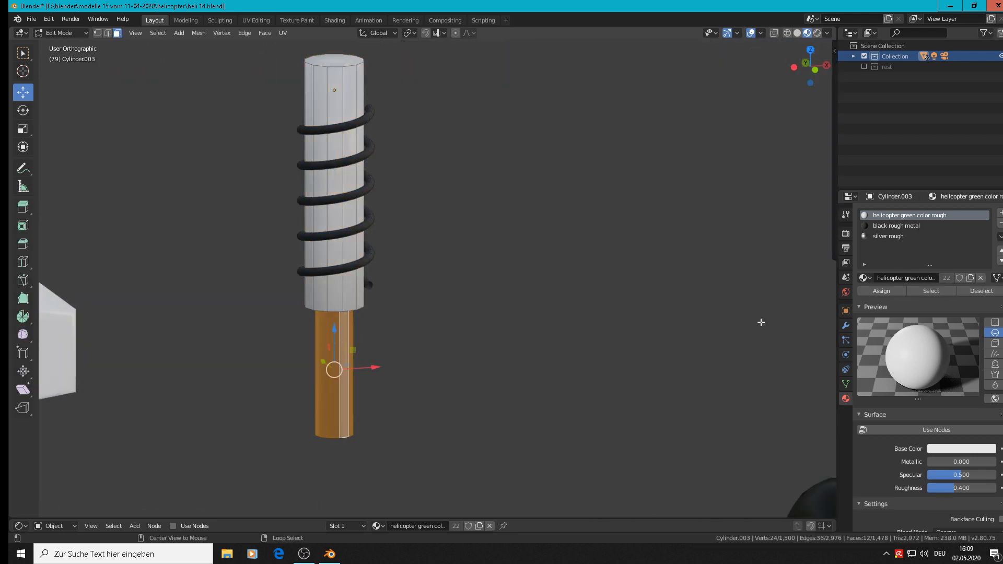
{"action": "left_click", "coordinate": [885, 237]}
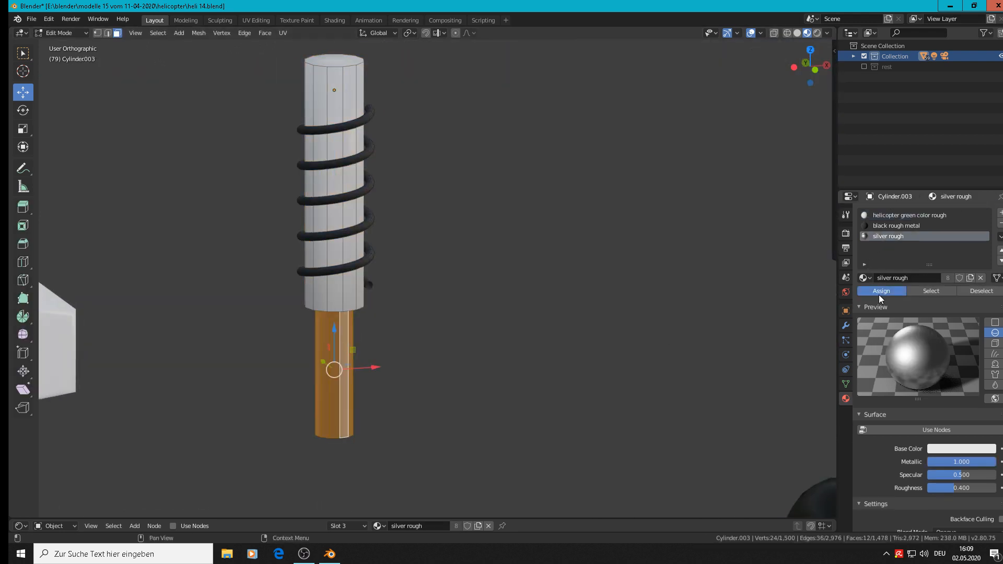
{"action": "key", "text": "Tab"}
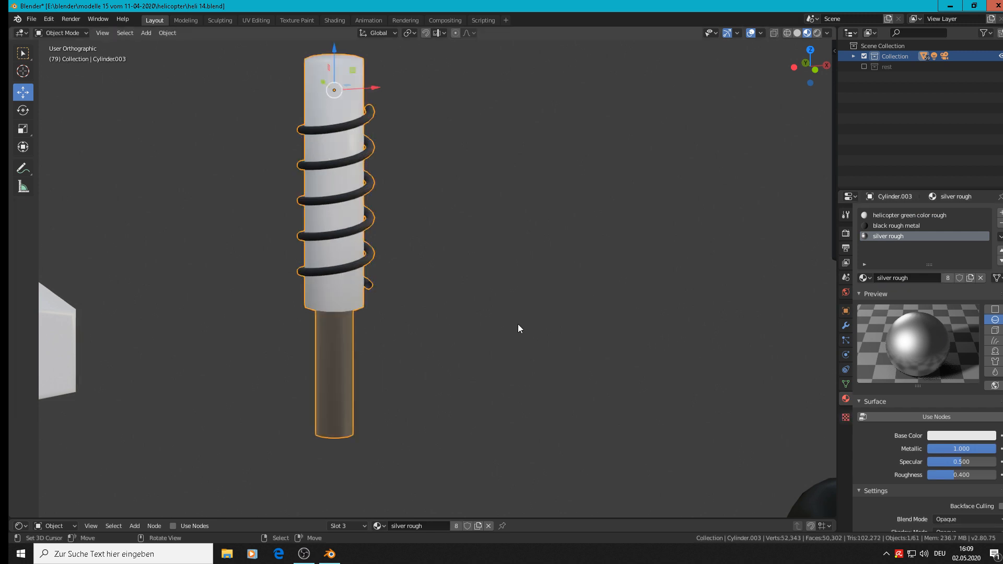
Step: Set the helicopter green color rough material's base color by sampling the fuselage in the helicopter reference photo
{"action": "key", "text": "Tab"}
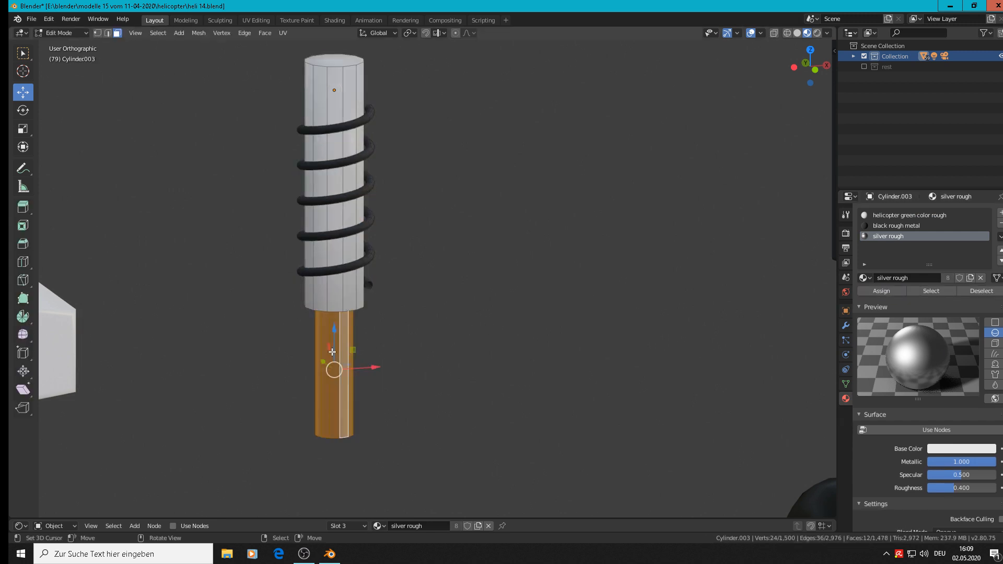
{"action": "left_click", "coordinate": [339, 353]}
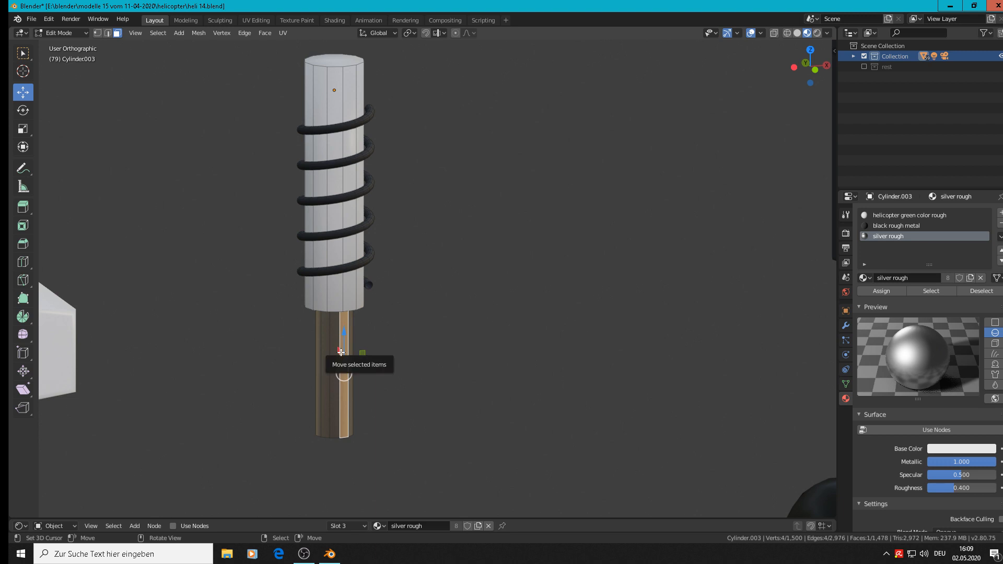
{"action": "left_click", "coordinate": [337, 217]}
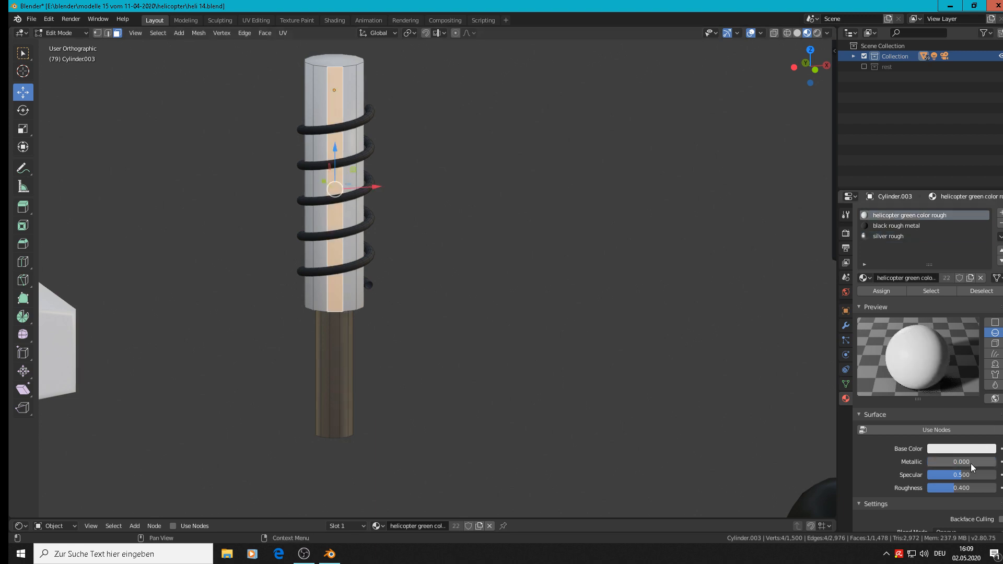
{"action": "scroll", "coordinate": [967, 449], "scroll_direction": "down", "scroll_amount": 1}
{"action": "scroll", "coordinate": [761, 343], "scroll_direction": "down", "scroll_amount": 10}
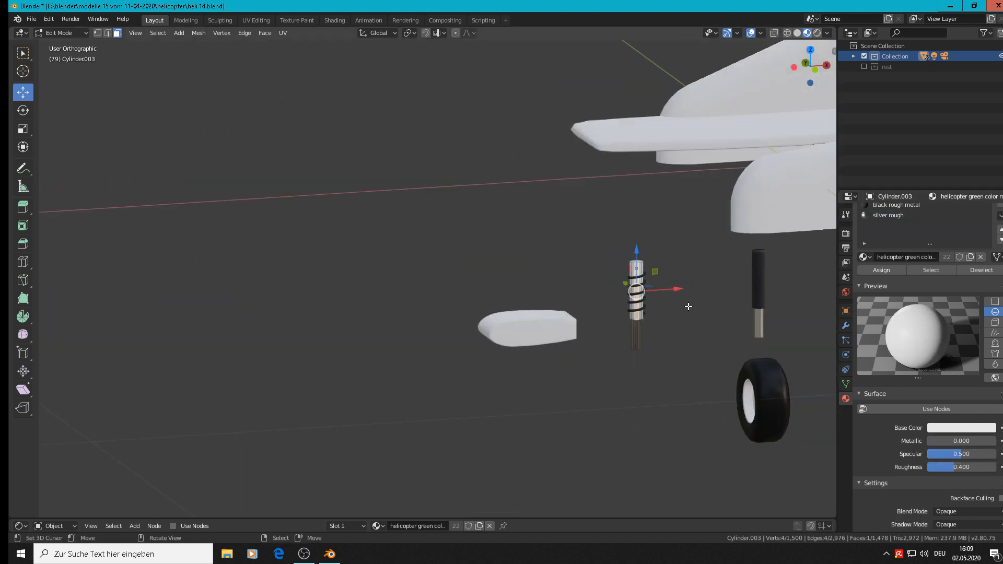
{"action": "scroll", "coordinate": [688, 306], "scroll_direction": "down", "scroll_amount": 3}
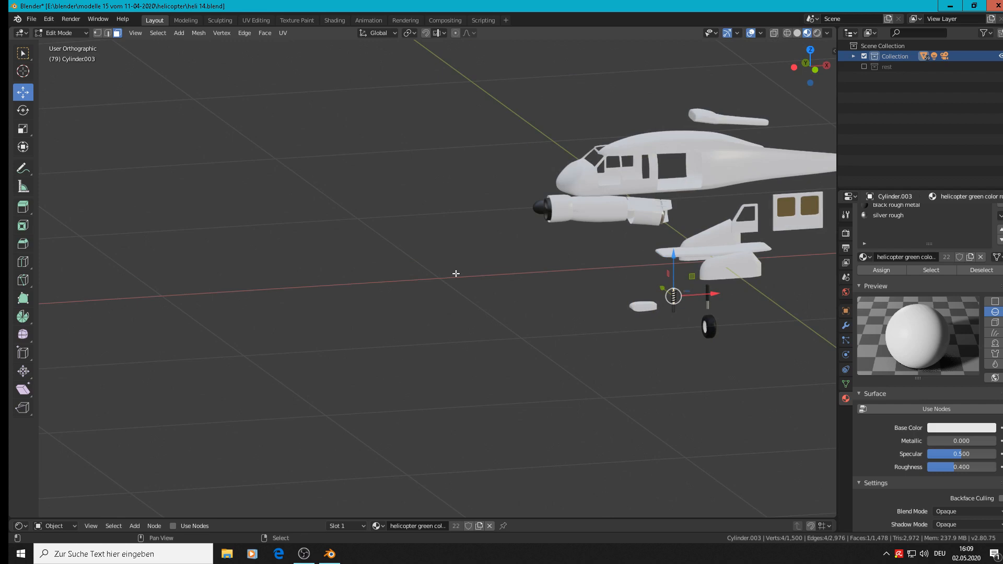
{"action": "mouse_move", "coordinate": [285, 460]}
{"action": "middle_mouse_down", "text": "shift"}
{"action": "mouse_move", "coordinate": [291, 479]}
{"action": "mouse_move", "coordinate": [379, 515]}
{"action": "middle_mouse_up", "text": "shift"}
{"action": "middle_click_drag", "start_coordinate": [562, 68], "coordinate": [653, 308], "text": "shift"}
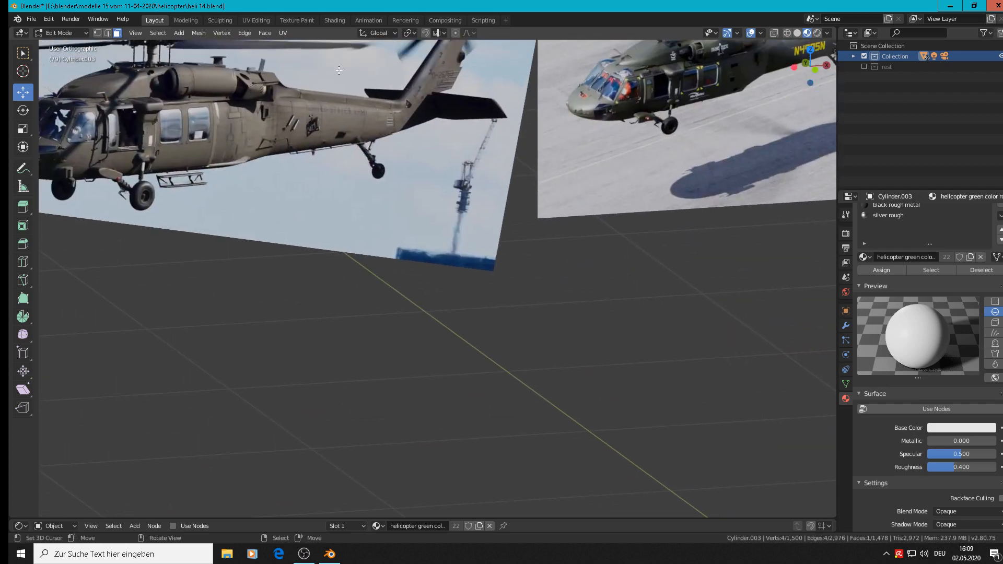
{"action": "scroll", "coordinate": [339, 70], "scroll_direction": "up", "scroll_amount": 3}
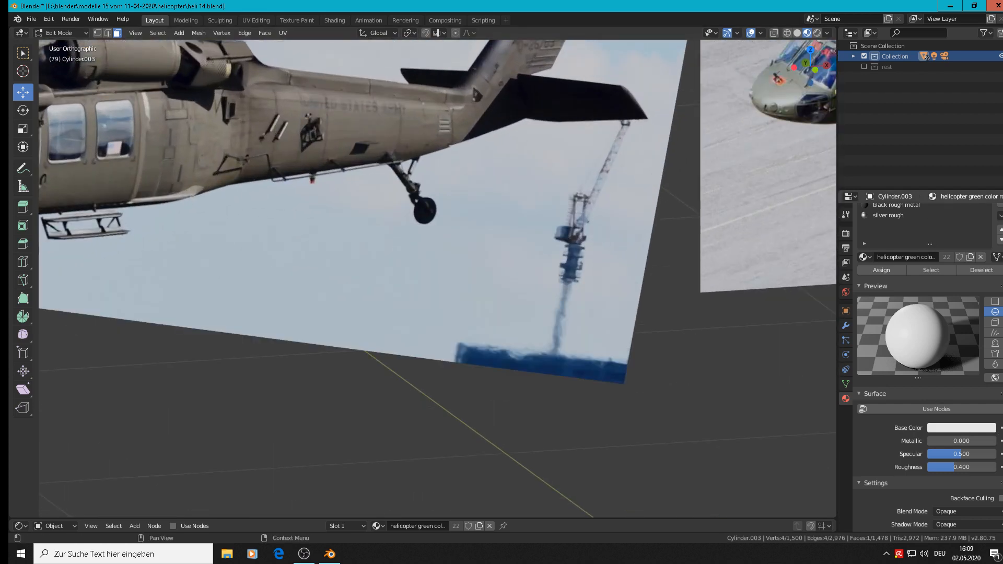
{"action": "left_click", "coordinate": [980, 432]}
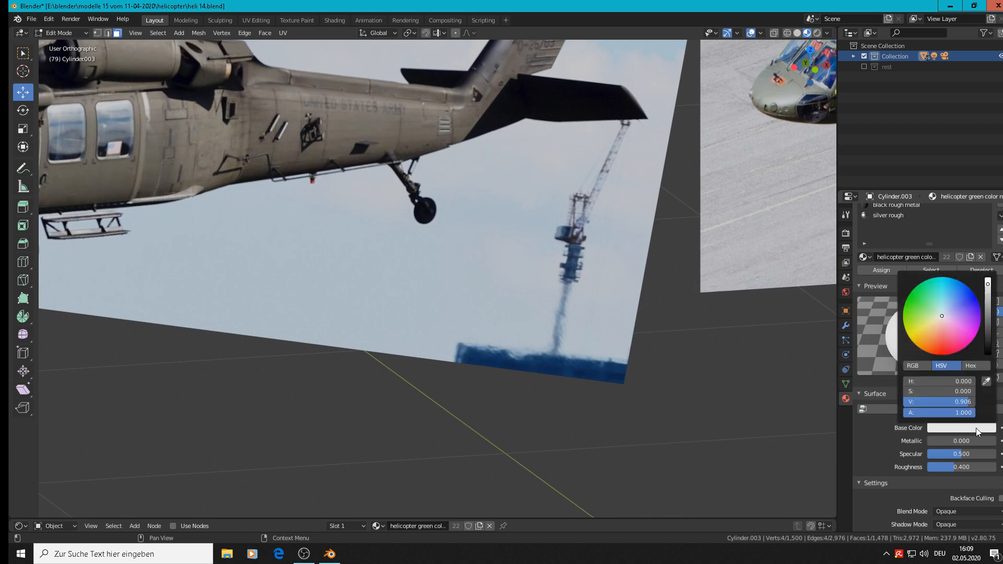
{"action": "left_click", "coordinate": [989, 380]}
{"action": "left_click", "coordinate": [368, 113]}
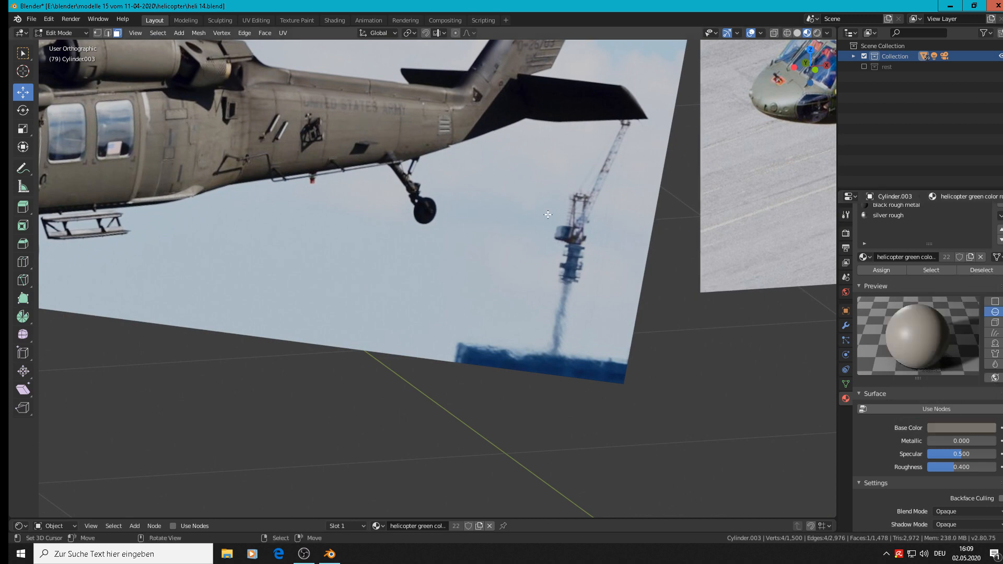
Step: Assign helicopter green color rough to the upper cylinder's side faces and check the strut briefly in rendered shading
{"action": "scroll", "coordinate": [691, 383], "scroll_direction": "down", "scroll_amount": 6}
{"action": "middle_click_drag", "start_coordinate": [691, 383], "coordinate": [539, 139], "text": "shift"}
{"action": "scroll", "coordinate": [622, 206], "scroll_direction": "up", "scroll_amount": 8}
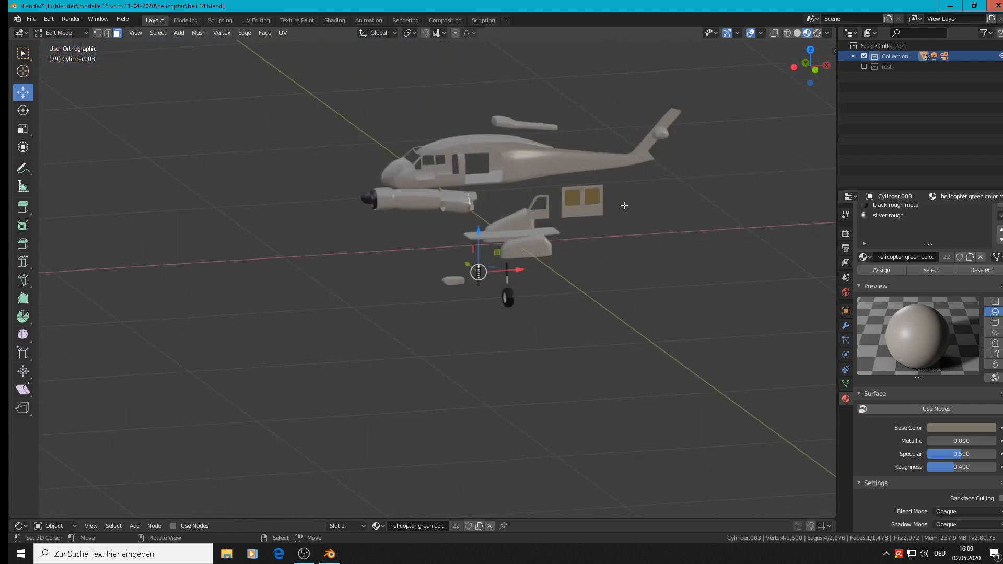
{"action": "scroll", "coordinate": [406, 287], "scroll_direction": "up", "scroll_amount": 4}
{"action": "middle_click_drag", "start_coordinate": [407, 277], "coordinate": [649, 6], "text": "shift"}
{"action": "scroll", "coordinate": [589, 266], "scroll_direction": "up", "scroll_amount": 2}
{"action": "left_click", "coordinate": [590, 104], "text": "alt"}
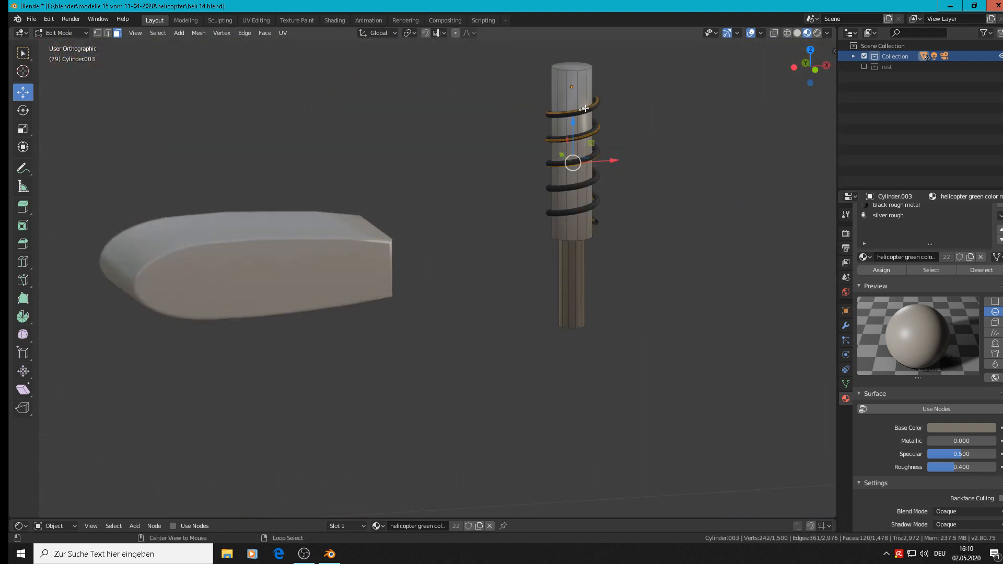
{"action": "scroll", "coordinate": [919, 246], "scroll_direction": "up", "scroll_amount": 1}
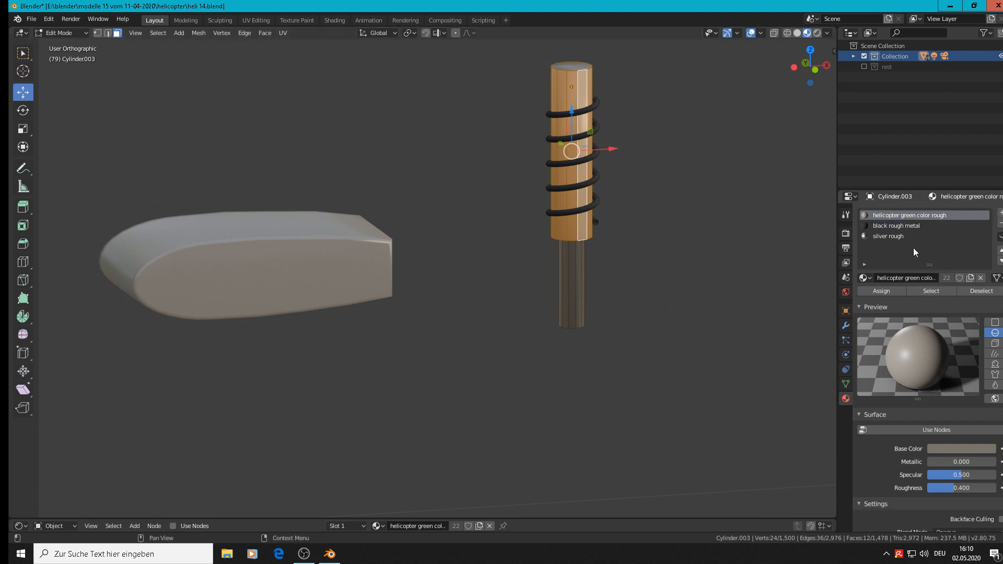
{"action": "left_click", "coordinate": [882, 292]}
{"action": "key", "text": "Tab"}
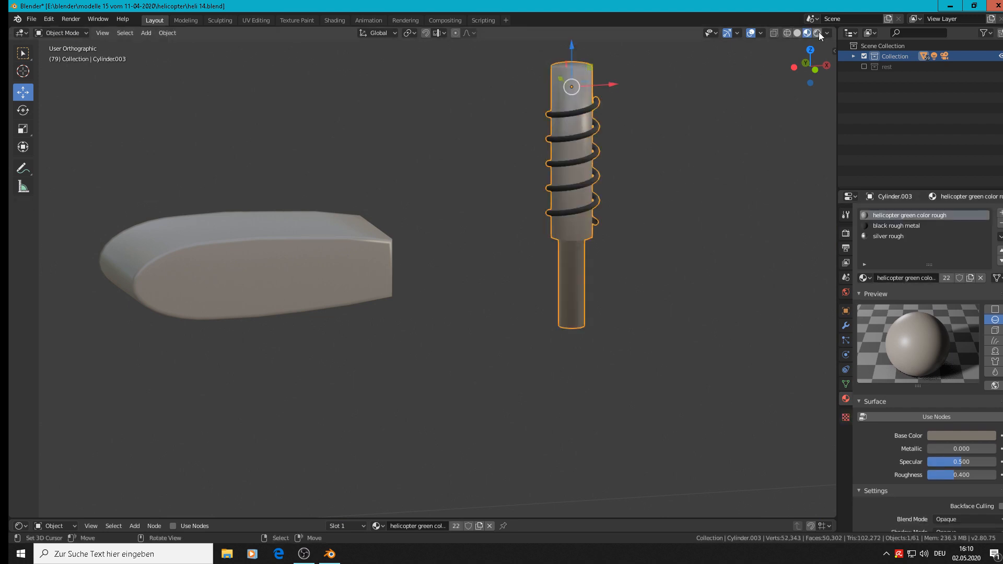
{"action": "left_click", "coordinate": [818, 33]}
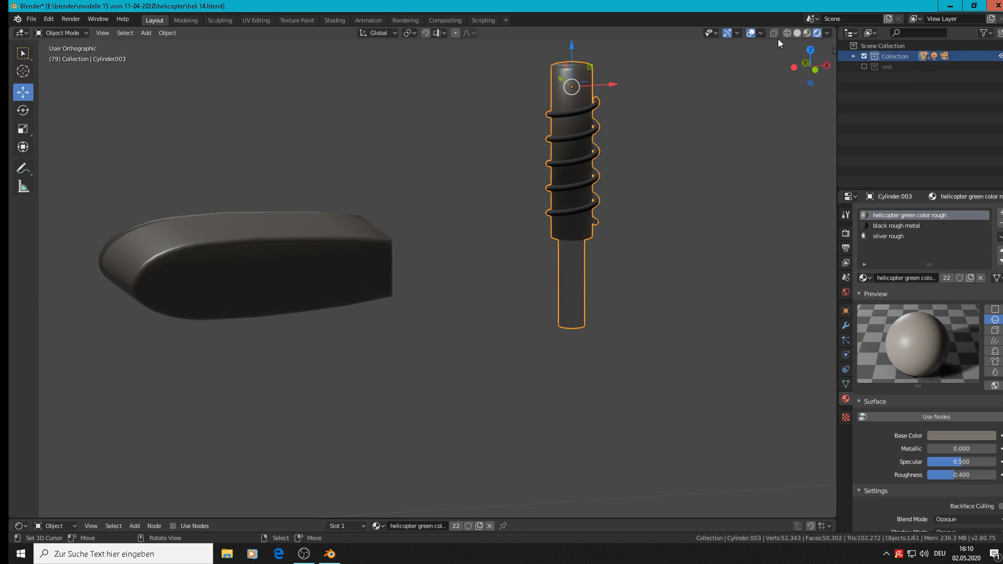
{"action": "left_click", "coordinate": [808, 33]}
Step: Add loop cuts close to the upper cylinder's top and bottom rims, with slide factors of -0.994 and 0.984
{"action": "key", "text": "Tab"}
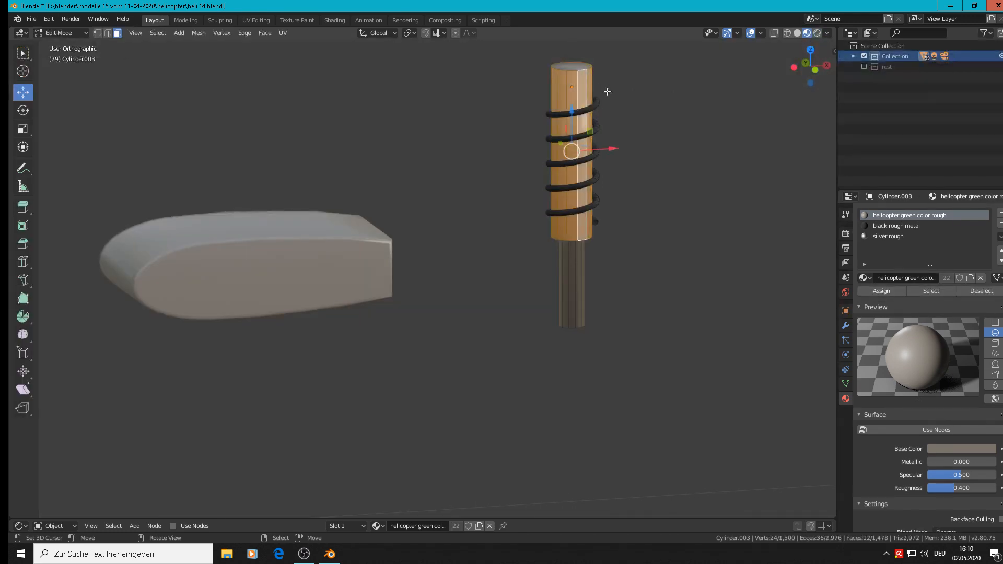
{"action": "key", "text": "ctrl+r"}
{"action": "left_click", "coordinate": [582, 99]}
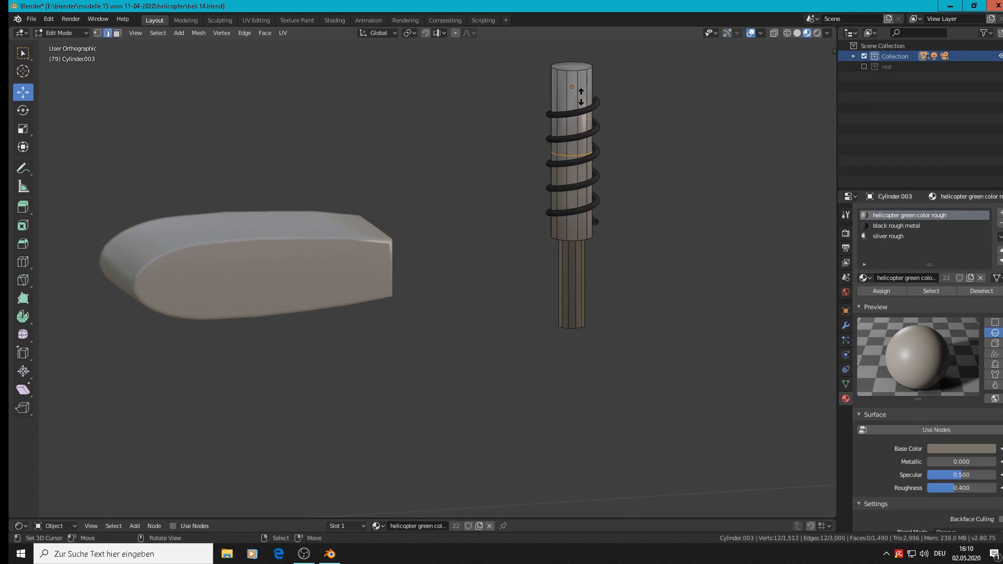
{"action": "left_click", "coordinate": [617, 486]}
{"action": "key", "text": "ctrl+r"}
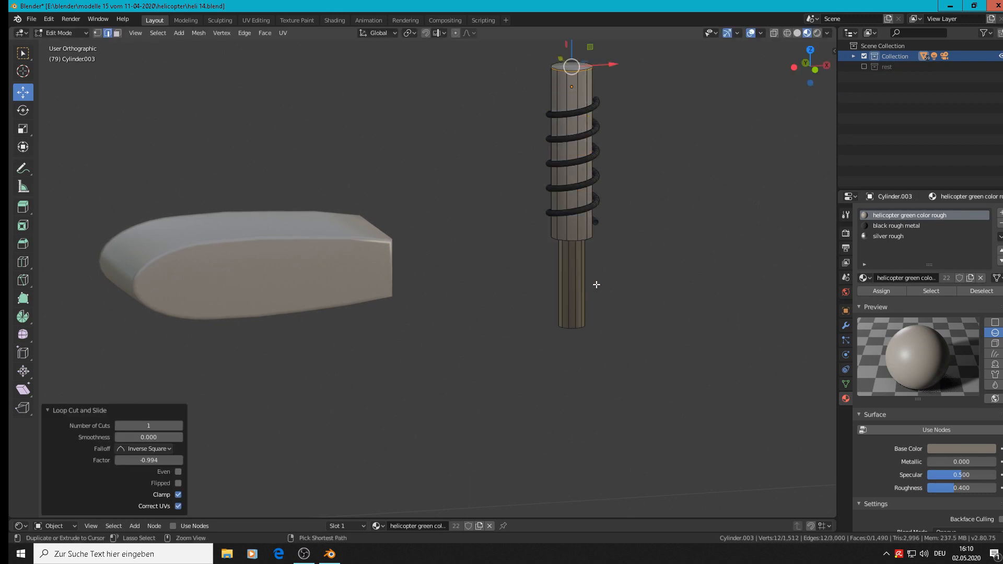
{"action": "left_click", "coordinate": [557, 222]}
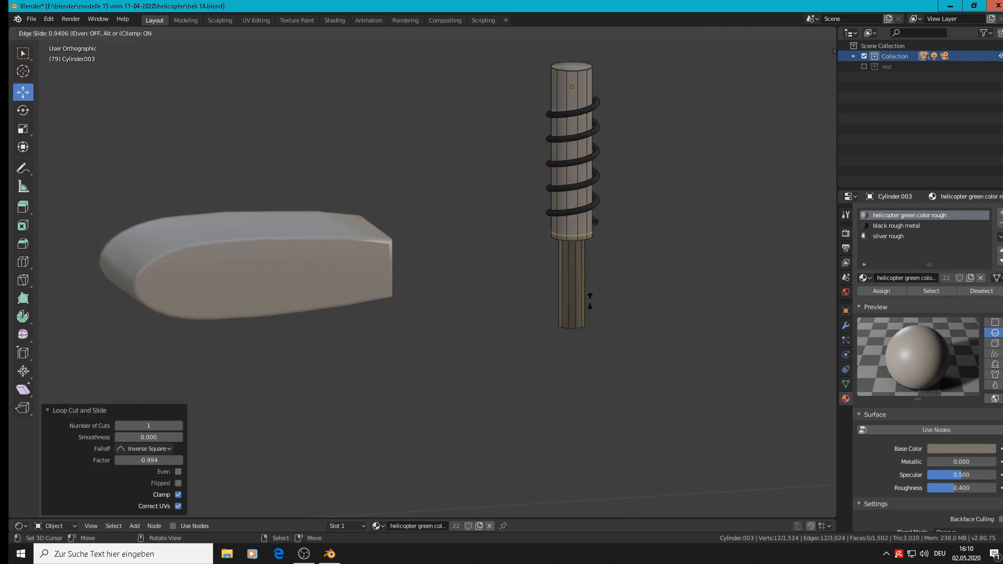
{"action": "left_click", "coordinate": [590, 305]}
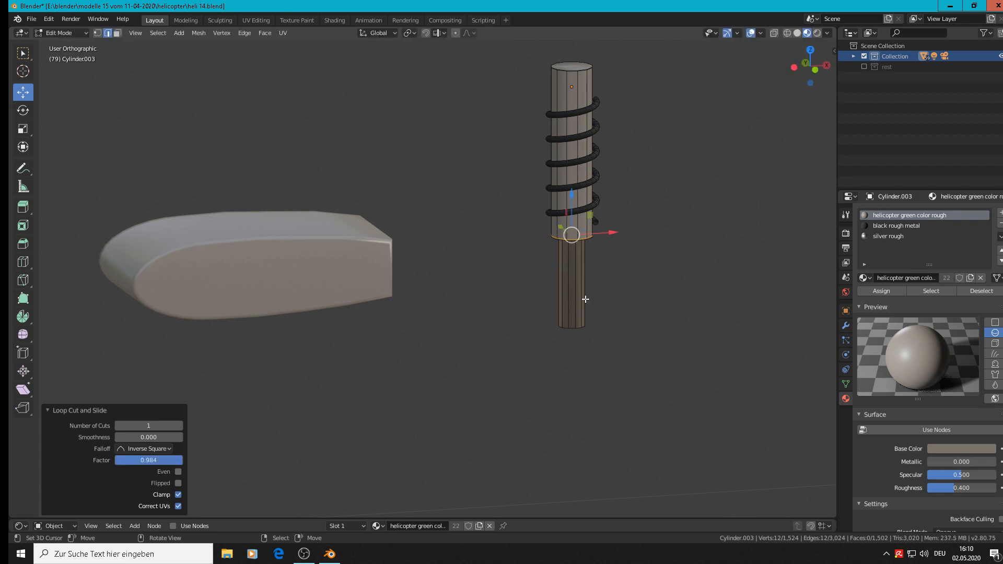
Step: Add loop cuts near the lower rod's top, at factor 0.953, and bottom, at about -0.98, then finish editing and deselect the strut
{"action": "key", "text": "ctrl+r"}
{"action": "left_click", "coordinate": [578, 287]}
{"action": "left_click", "coordinate": [589, 248]}
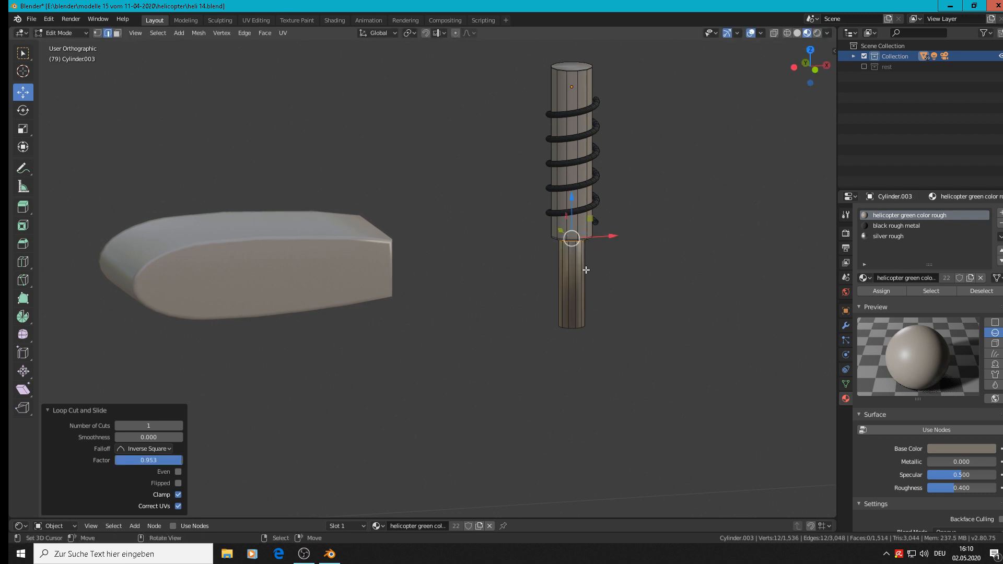
{"action": "key", "text": "ctrl+r"}
{"action": "left_click", "coordinate": [573, 261]}
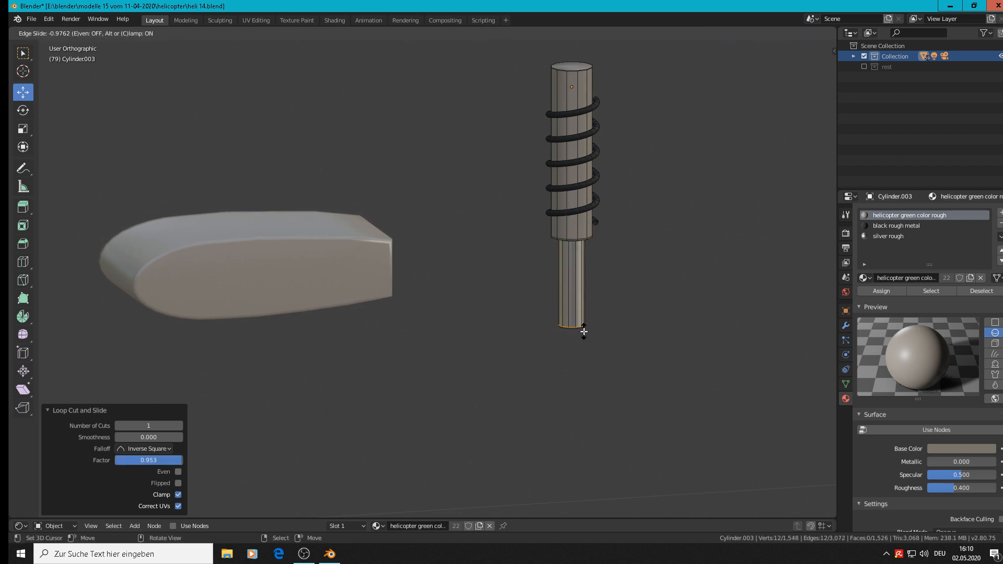
{"action": "left_click", "coordinate": [584, 331]}
{"action": "key", "text": "Tab"}
{"action": "scroll", "coordinate": [531, 344], "scroll_direction": "down", "scroll_amount": 8}
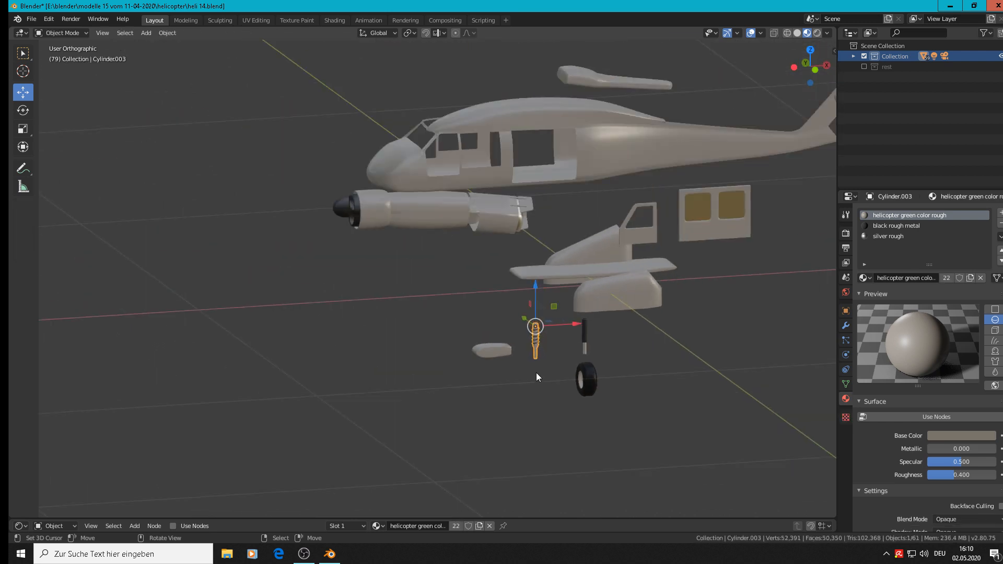
{"action": "left_click", "coordinate": [537, 371]}
{"action": "scroll", "coordinate": [543, 368], "scroll_direction": "down", "scroll_amount": 4}
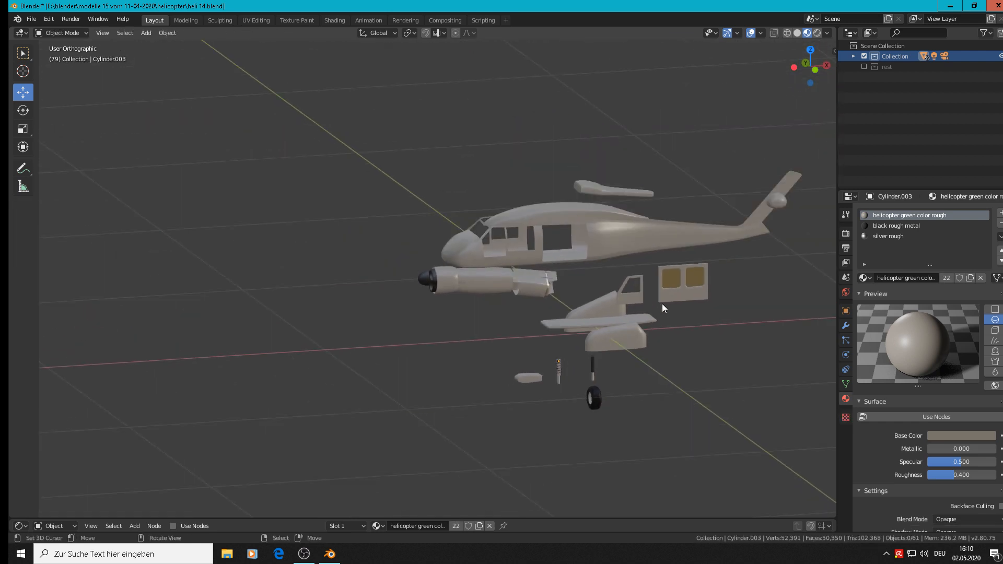
Step: Duplicate the linked glass pane faces of the two-window door and move the copy -0.0795 m along Y
{"action": "scroll", "coordinate": [662, 303], "scroll_direction": "up", "scroll_amount": 4}
{"action": "key", "text": "KP_1"}
{"action": "scroll", "coordinate": [426, 74], "scroll_direction": "up", "scroll_amount": 6}
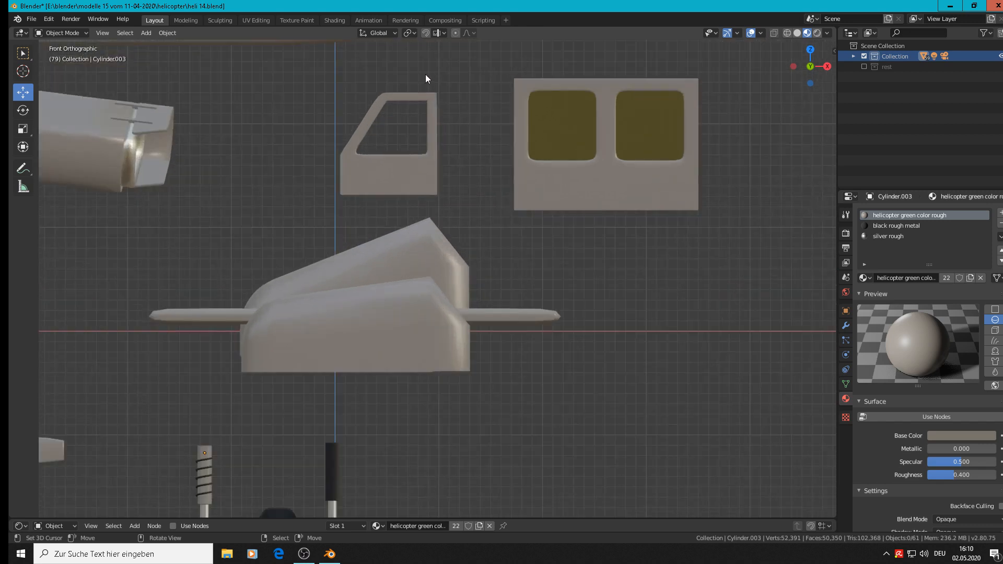
{"action": "middle_click_drag", "start_coordinate": [508, 201], "coordinate": [471, 275], "text": "shift"}
{"action": "scroll", "coordinate": [586, 256], "scroll_direction": "down", "scroll_amount": 2}
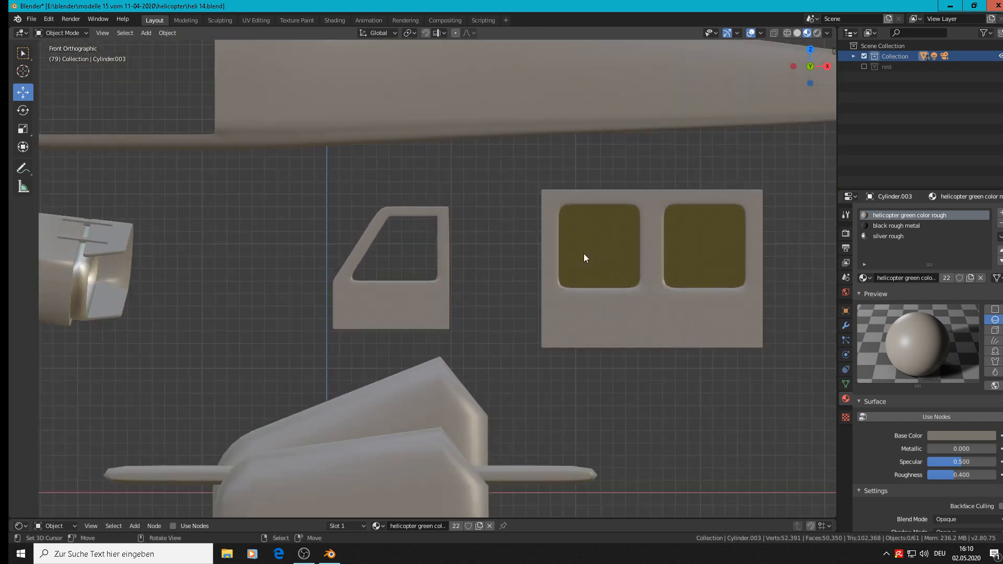
{"action": "left_click", "coordinate": [647, 258]}
{"action": "key", "text": "Tab"}
{"action": "scroll", "coordinate": [622, 243], "scroll_direction": "up", "scroll_amount": 3}
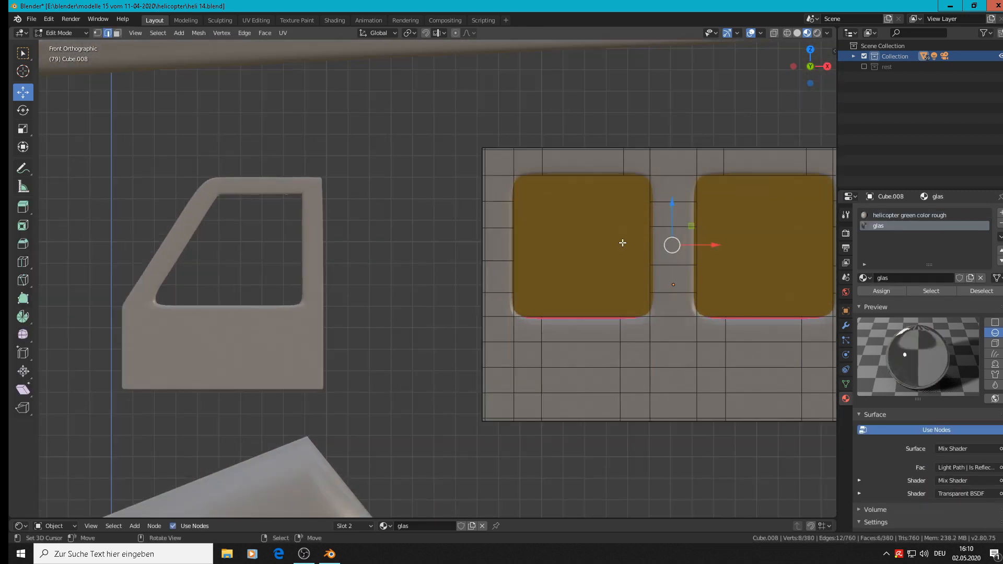
{"action": "scroll", "coordinate": [606, 233], "scroll_direction": "down", "scroll_amount": 3}
{"action": "middle_click_drag", "start_coordinate": [497, 325], "coordinate": [340, 315]}
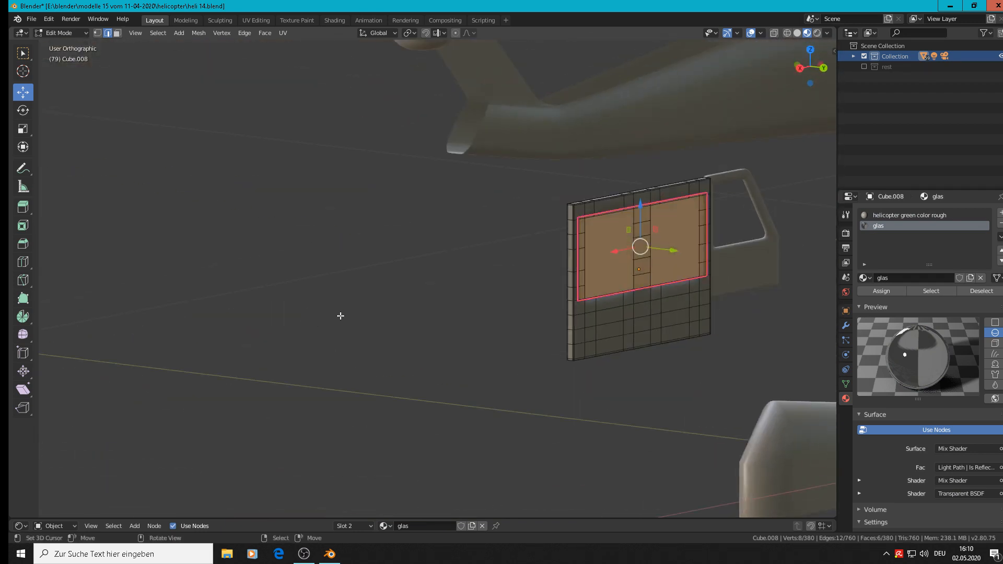
{"action": "scroll", "coordinate": [600, 248], "scroll_direction": "up", "scroll_amount": 3}
{"action": "key", "text": "l"}
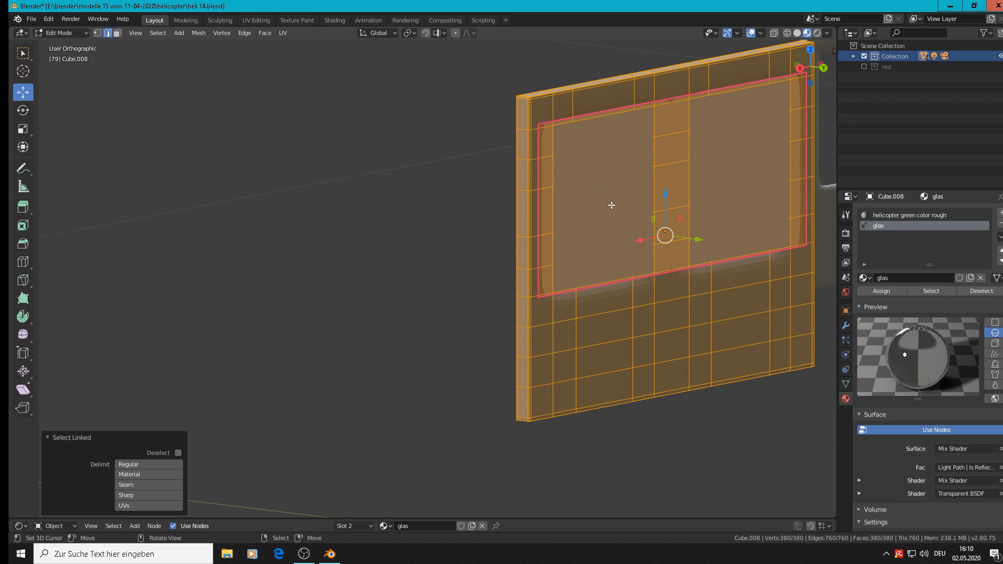
{"action": "key", "text": "alt+a"}
{"action": "left_click", "coordinate": [117, 32]}
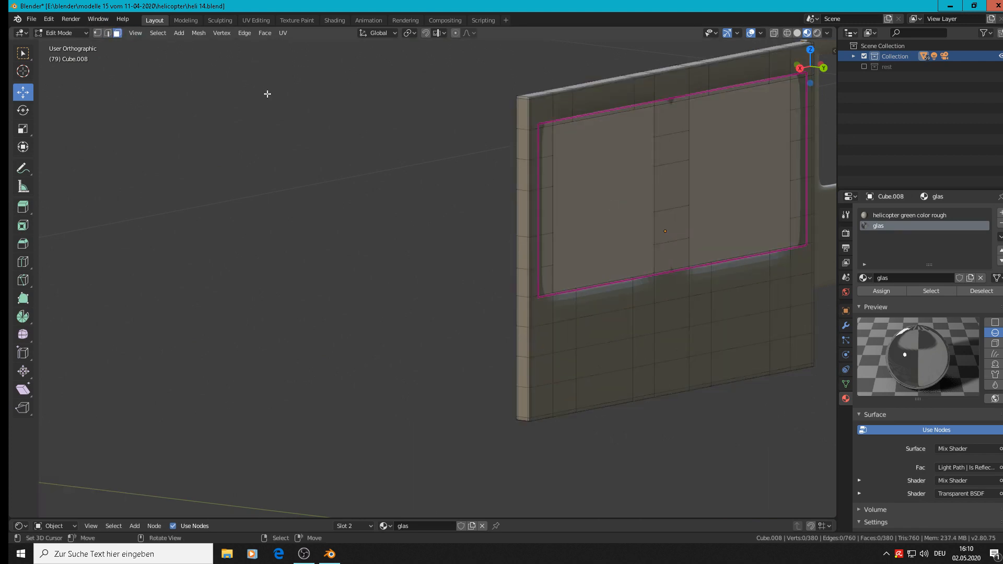
{"action": "key", "text": "l"}
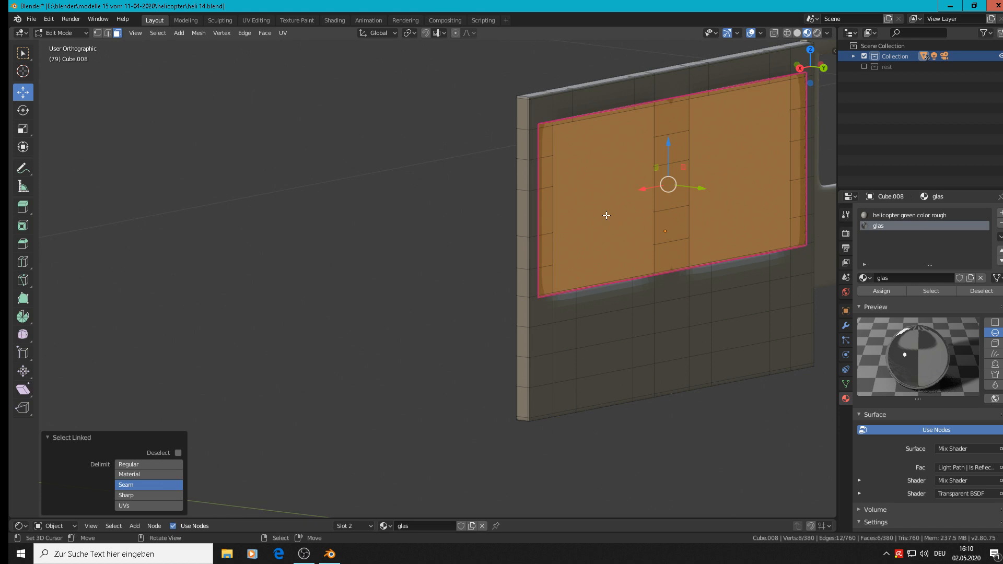
{"action": "key", "text": "shift+d"}
{"action": "key", "text": "Escape"}
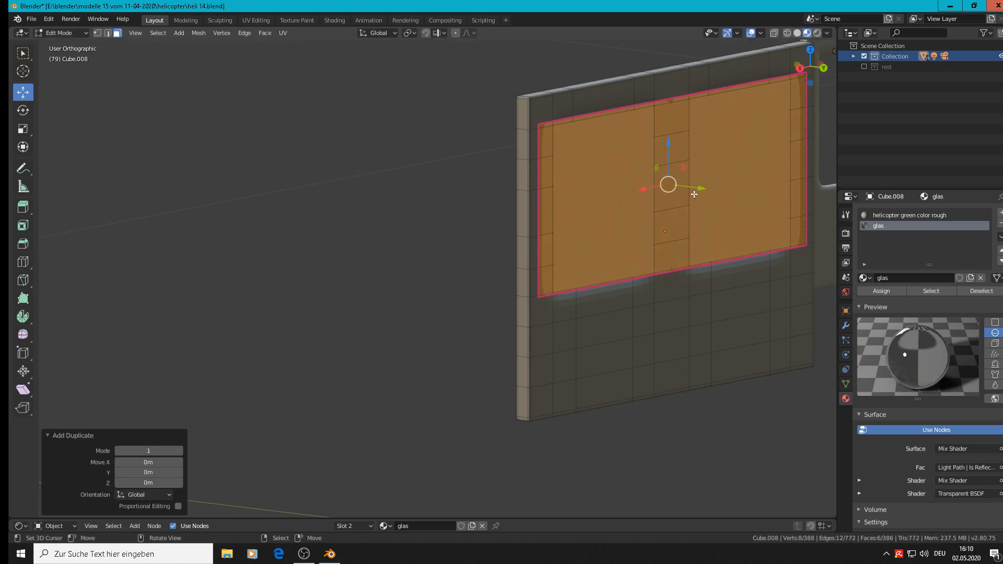
{"action": "left_click_drag", "start_coordinate": [694, 194], "coordinate": [542, 153]}
Step: Separate the copied glass pane into its own object and leave mesh editing
{"action": "key", "text": "p"}
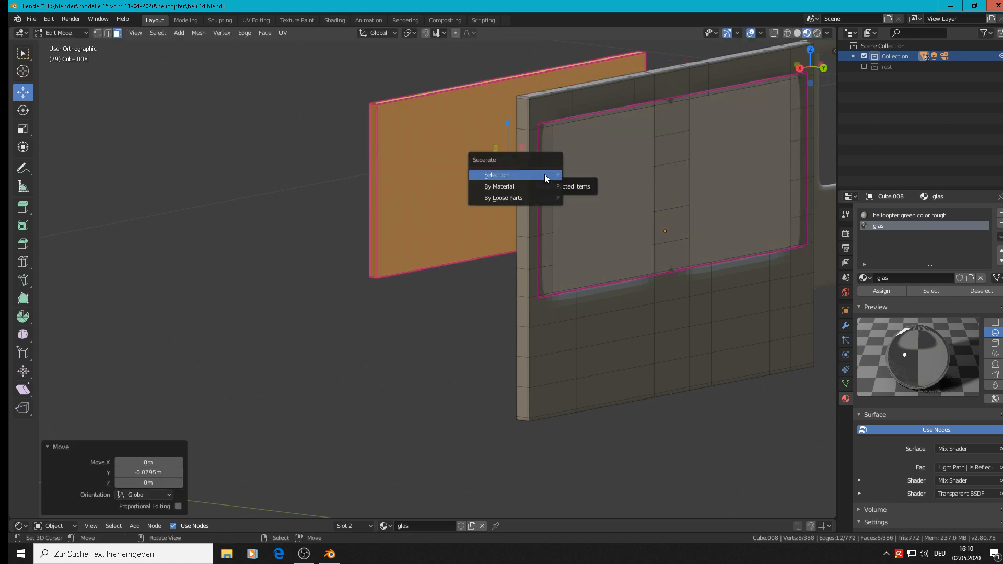
{"action": "left_click", "coordinate": [544, 175]}
{"action": "scroll", "coordinate": [515, 216], "scroll_direction": "down", "scroll_amount": 3}
{"action": "middle_click_drag", "start_coordinate": [516, 216], "coordinate": [636, 244]}
{"action": "key", "text": "Tab"}
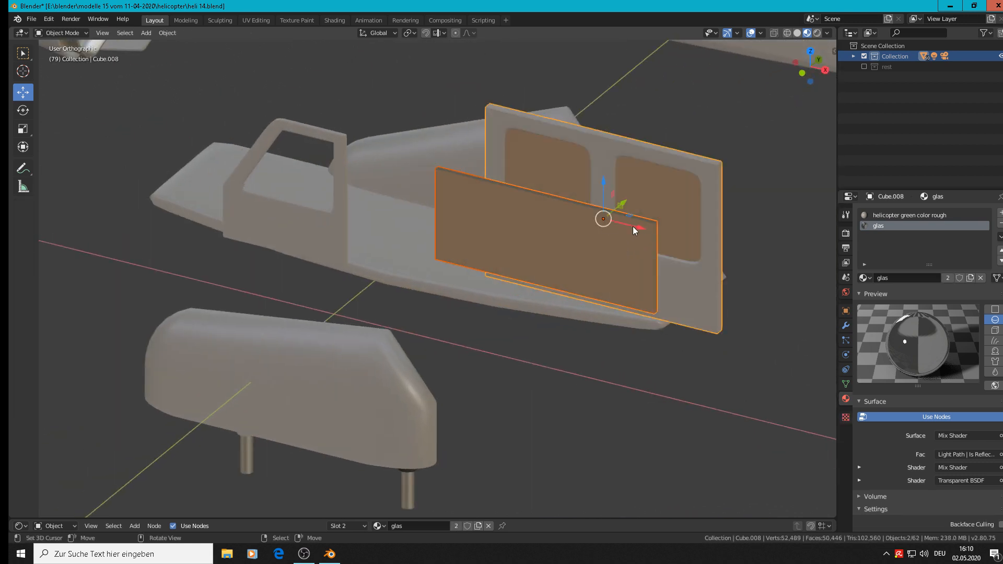
Step: Position the separated pane at the cockpit door's window, moving it -0.148 m and -0.018 m along X and 0.0223 m along Y
{"action": "left_click", "coordinate": [599, 244]}
{"action": "left_click_drag", "start_coordinate": [628, 231], "coordinate": [436, 184]}
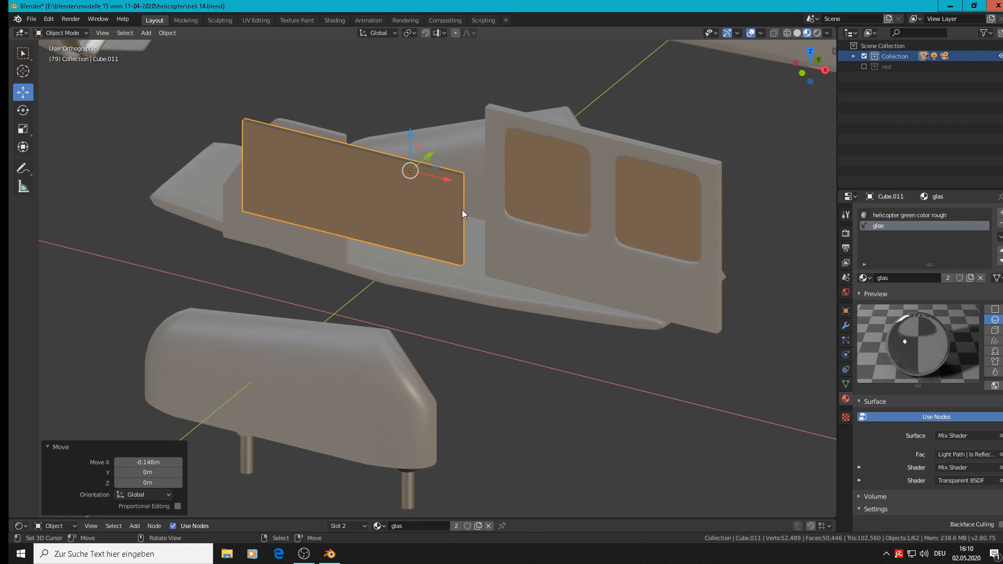
{"action": "key", "text": "KP_1"}
{"action": "middle_click_drag", "start_coordinate": [334, 229], "coordinate": [301, 288]}
{"action": "left_click_drag", "start_coordinate": [469, 151], "coordinate": [488, 135]}
{"action": "key", "text": "KP_1"}
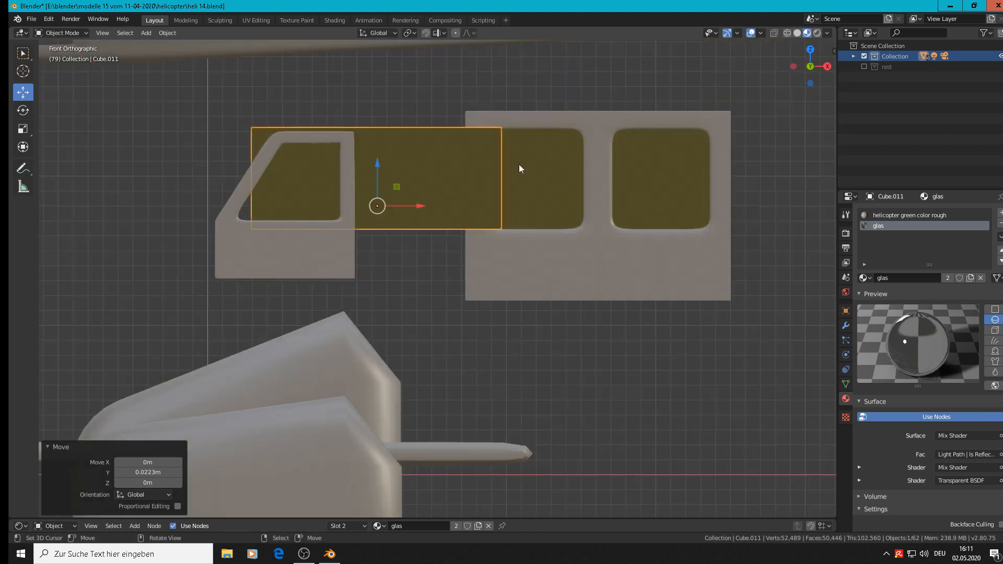
{"action": "scroll", "coordinate": [358, 209], "scroll_direction": "up", "scroll_amount": 4}
{"action": "middle_click_drag", "start_coordinate": [705, 238], "coordinate": [789, 226], "text": "shift"}
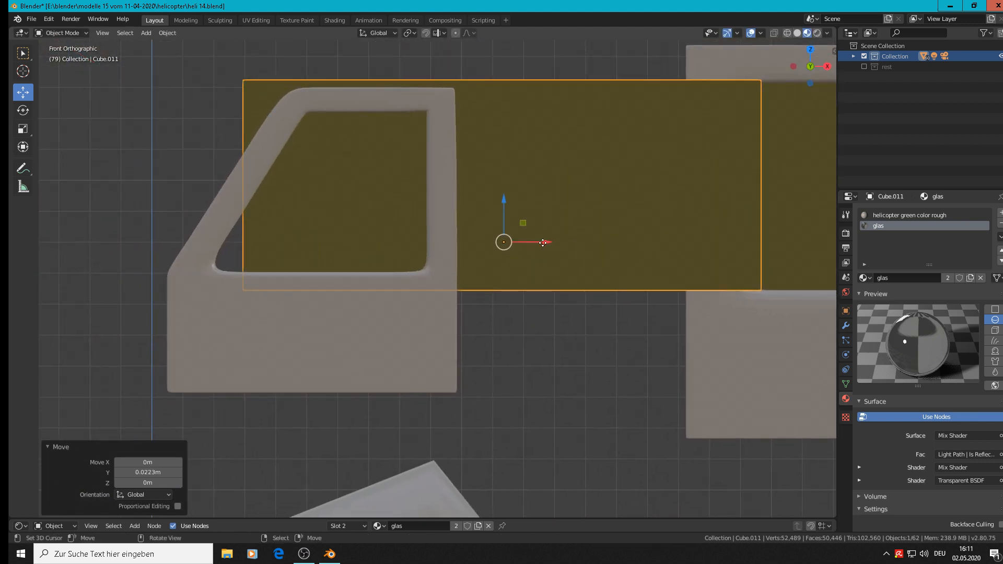
{"action": "left_click_drag", "start_coordinate": [543, 242], "coordinate": [487, 246]}
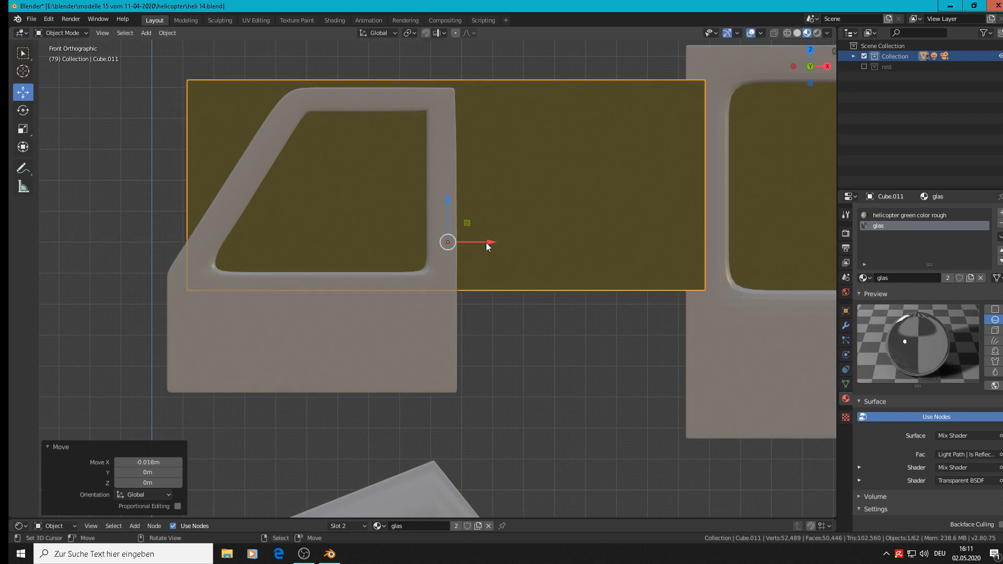
Step: Turn on X-ray in mesh editing and move the pane's front corners to follow the cockpit window's slanted frame
{"action": "key", "text": "Tab"}
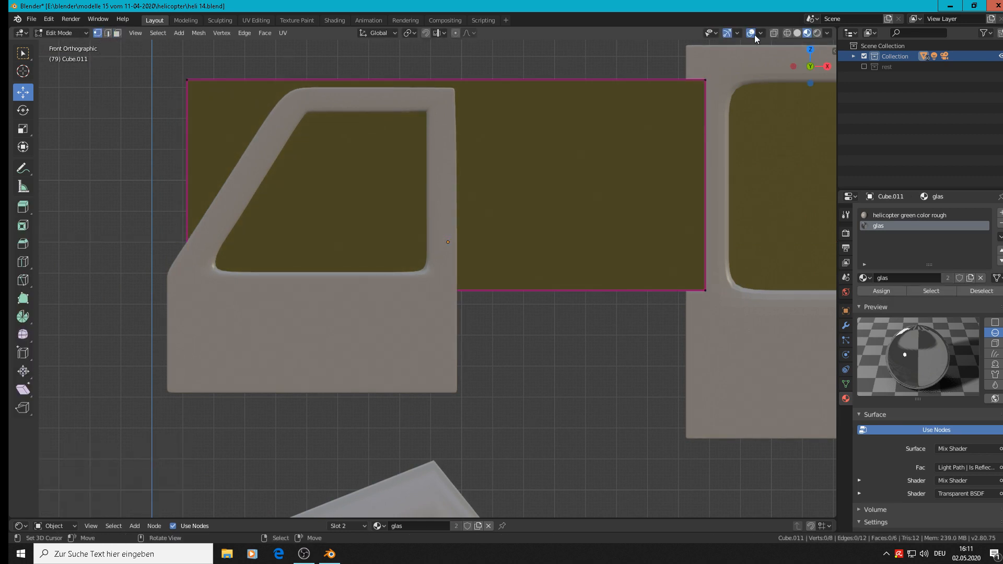
{"action": "left_click", "coordinate": [776, 35]}
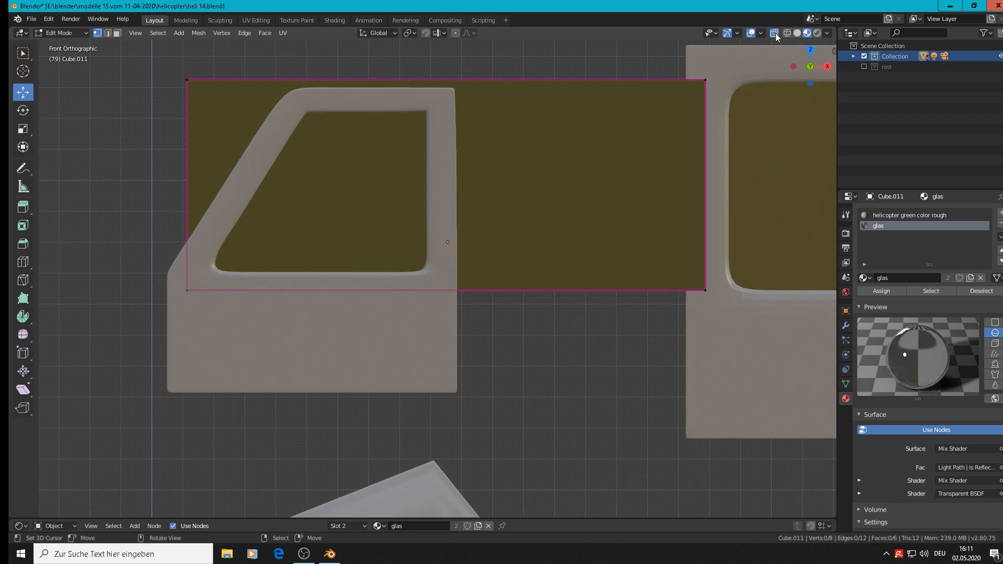
{"action": "left_click", "coordinate": [189, 78]}
{"action": "left_click_drag", "start_coordinate": [229, 84], "coordinate": [312, 61]}
{"action": "scroll", "coordinate": [463, 143], "scroll_direction": "down", "scroll_amount": 2}
Step: Move the pane's upper and lower rear corners onto the cockpit door's rear frame, then finish editing and deselect the pane
{"action": "left_click", "coordinate": [631, 99]}
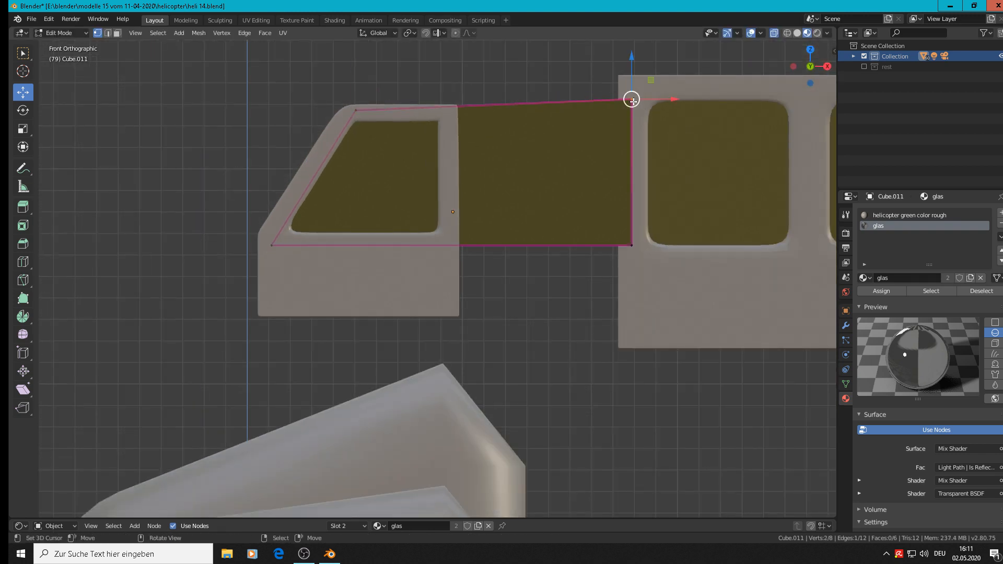
{"action": "left_click_drag", "start_coordinate": [653, 100], "coordinate": [472, 127]}
{"action": "left_click_drag", "start_coordinate": [450, 70], "coordinate": [450, 81]}
{"action": "key", "text": "alt+a"}
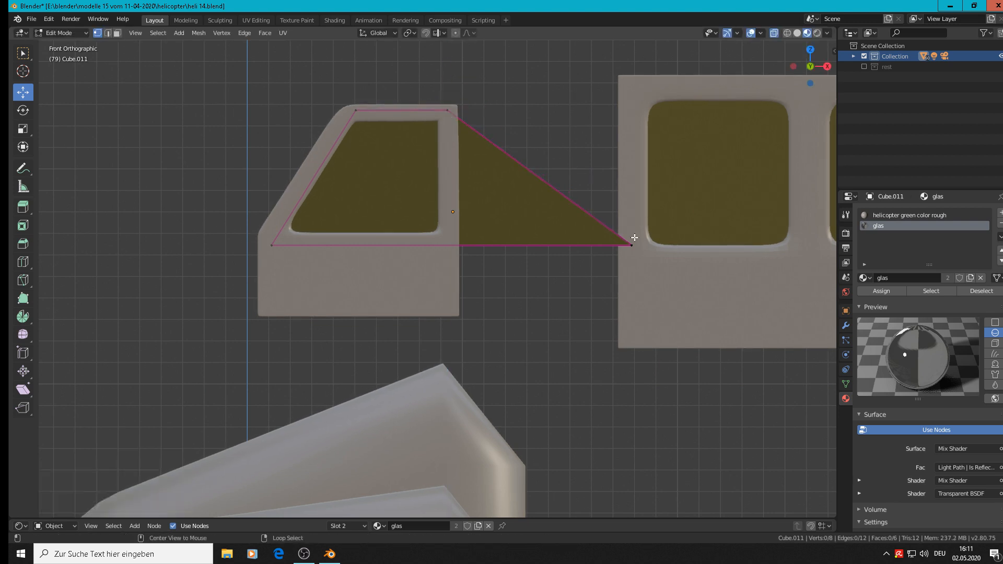
{"action": "left_click", "coordinate": [631, 245]}
{"action": "left_click_drag", "start_coordinate": [664, 245], "coordinate": [474, 242]}
{"action": "key", "text": "Tab"}
{"action": "scroll", "coordinate": [471, 257], "scroll_direction": "down", "scroll_amount": 4}
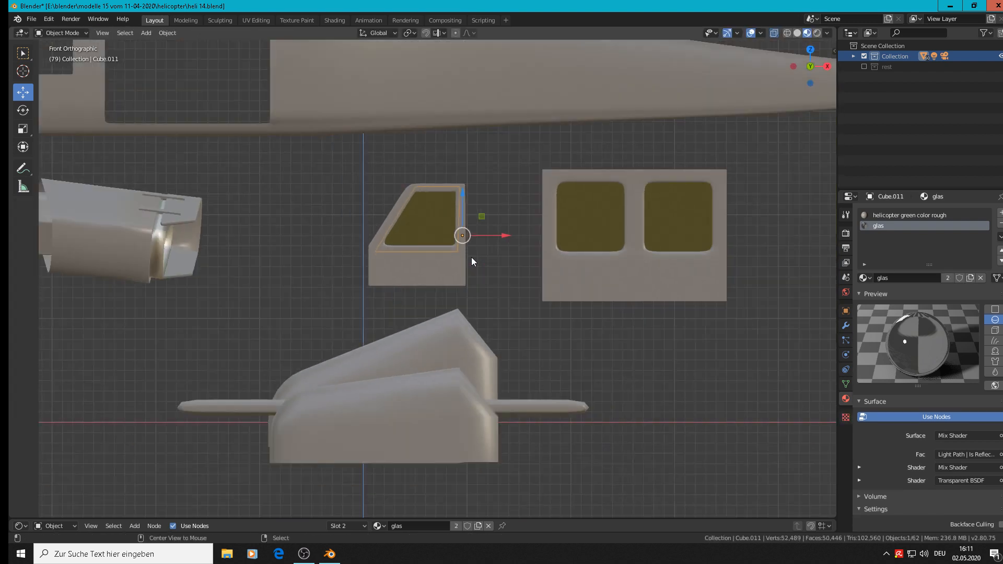
{"action": "left_click", "coordinate": [471, 257]}
Step: Set the cockpit pane's origin to its geometry
{"action": "middle_click_drag", "start_coordinate": [398, 296], "coordinate": [323, 337]}
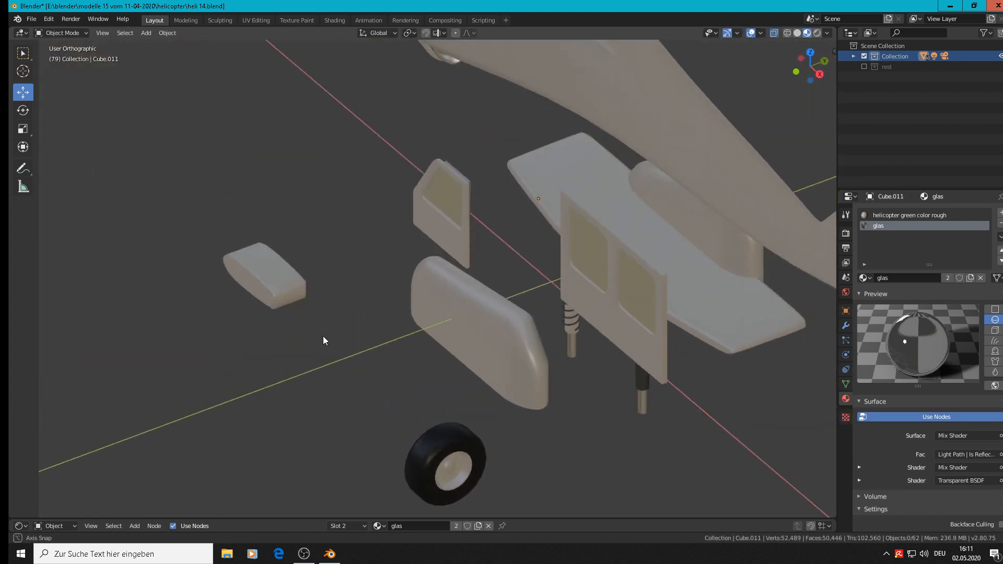
{"action": "scroll", "coordinate": [324, 337], "scroll_direction": "up", "scroll_amount": 5}
{"action": "middle_click_drag", "start_coordinate": [524, 156], "coordinate": [588, 258]}
{"action": "left_click", "coordinate": [591, 184]}
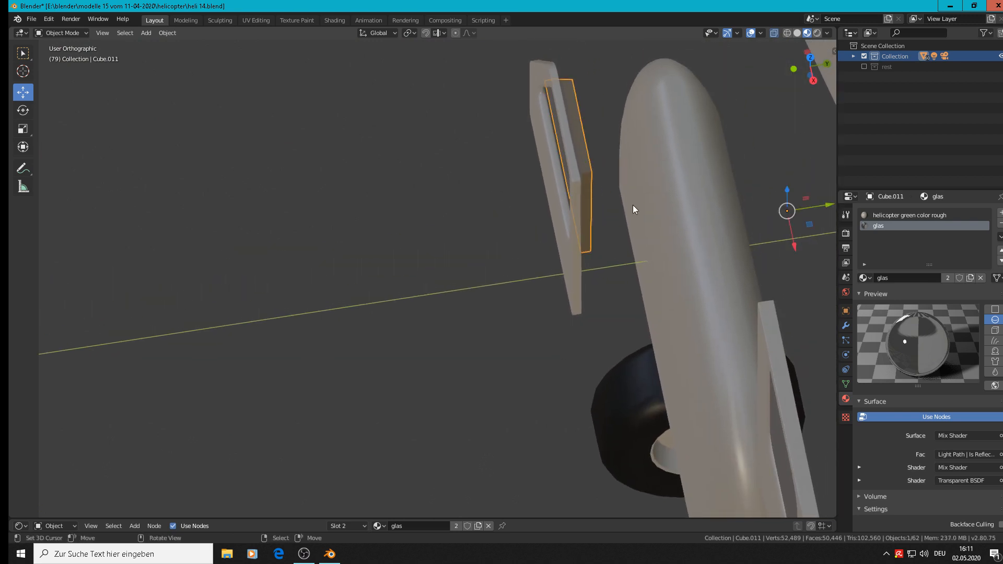
{"action": "left_click", "coordinate": [168, 32]}
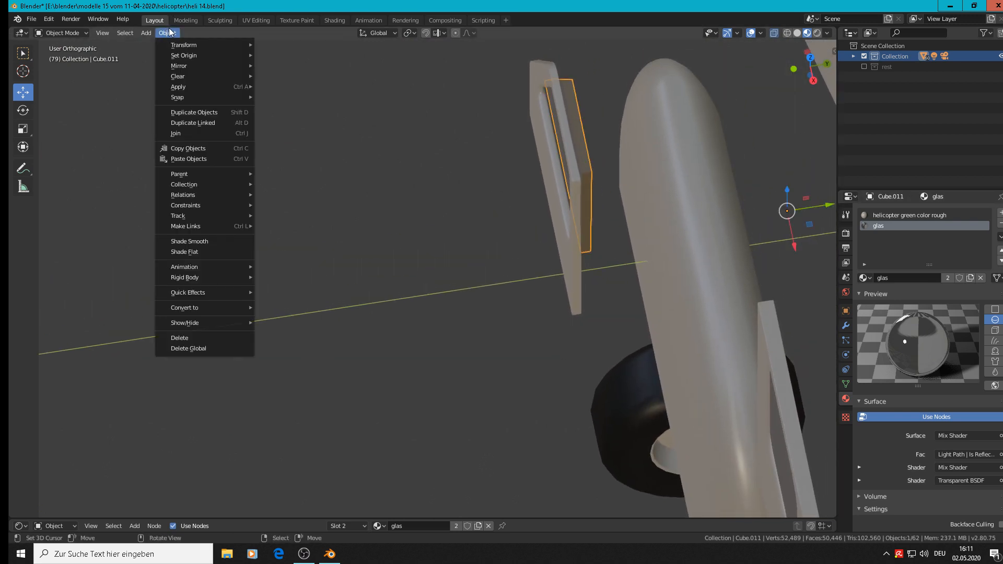
{"action": "mouse_move", "coordinate": [189, 57]}
{"action": "left_click", "coordinate": [283, 69]}
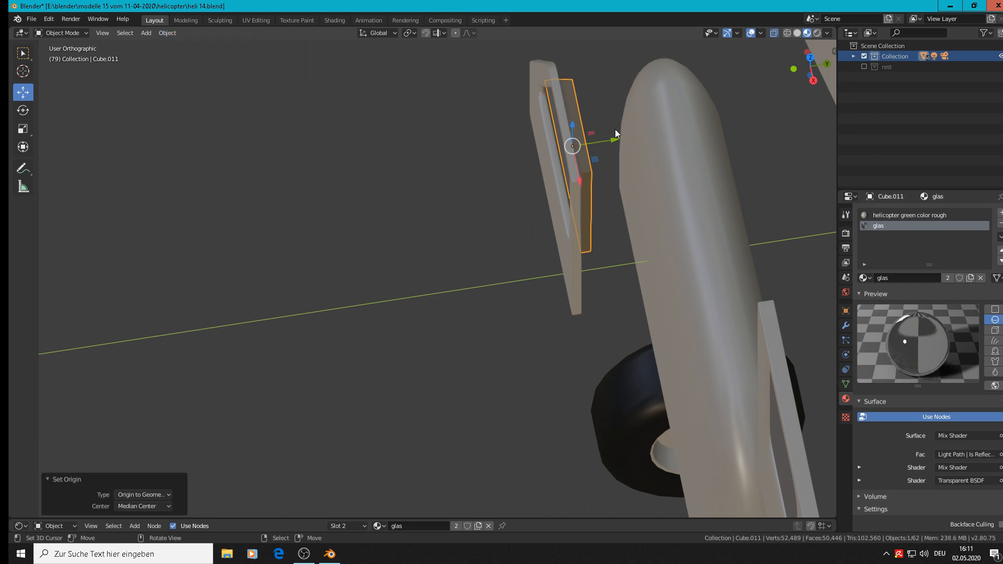
Step: Seat the pane in the door by moving it -0.00297 m along Y, scaling Y to 0.385, and nudging it about -0.0006 m
{"action": "left_click_drag", "start_coordinate": [617, 133], "coordinate": [599, 137]}
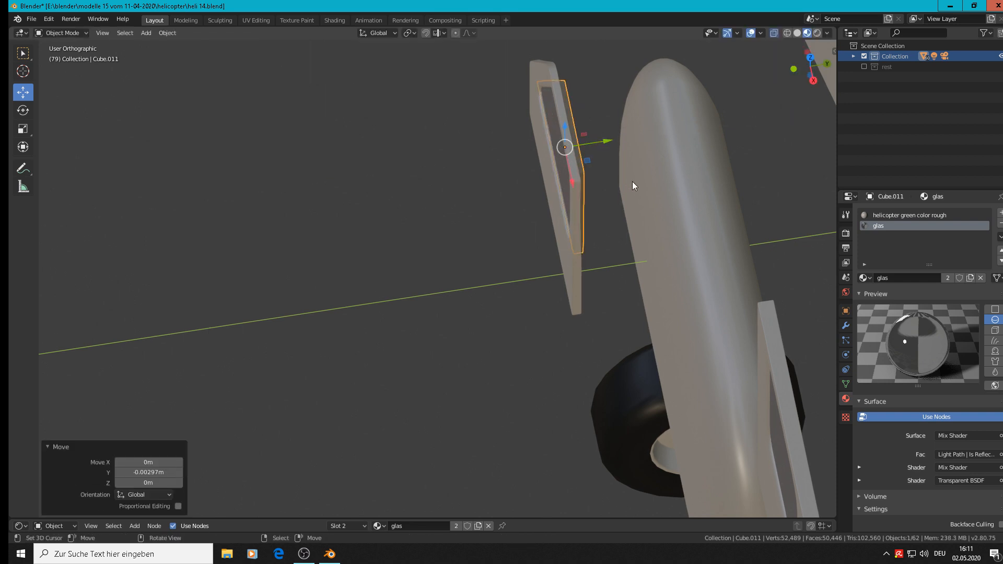
{"action": "key", "text": "s"}
{"action": "key", "text": "y"}
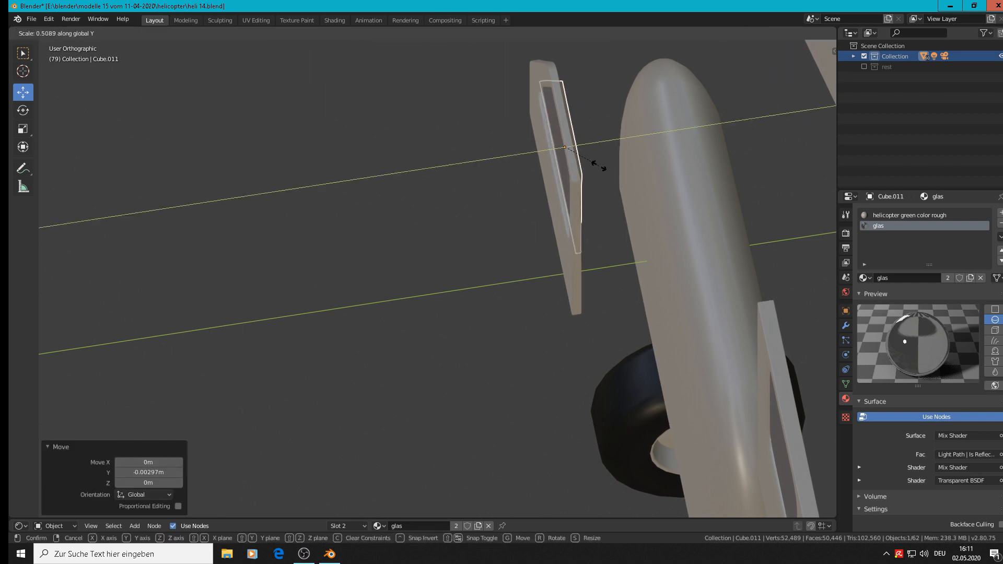
{"action": "left_click", "coordinate": [590, 163]}
{"action": "key", "text": "g"}
{"action": "key", "text": "y"}
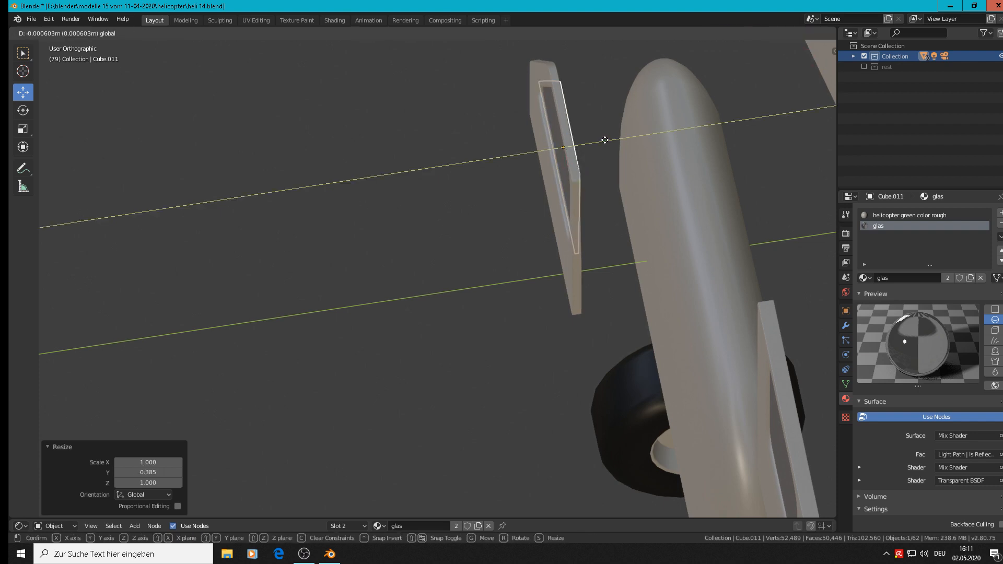
{"action": "left_click", "coordinate": [605, 140]}
Step: Join the glass pane with the cockpit door into one object
{"action": "middle_click_drag", "start_coordinate": [589, 220], "coordinate": [733, 222]}
{"action": "scroll", "coordinate": [710, 218], "scroll_direction": "down", "scroll_amount": 4}
{"action": "scroll", "coordinate": [668, 230], "scroll_direction": "down", "scroll_amount": 2}
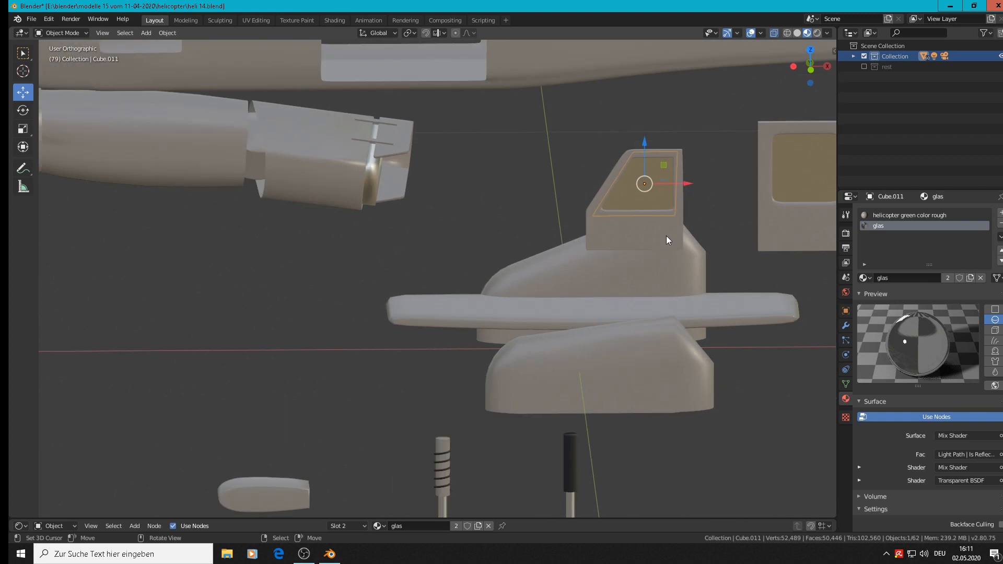
{"action": "left_click", "coordinate": [666, 236], "text": "shift"}
{"action": "left_click", "coordinate": [169, 32]}
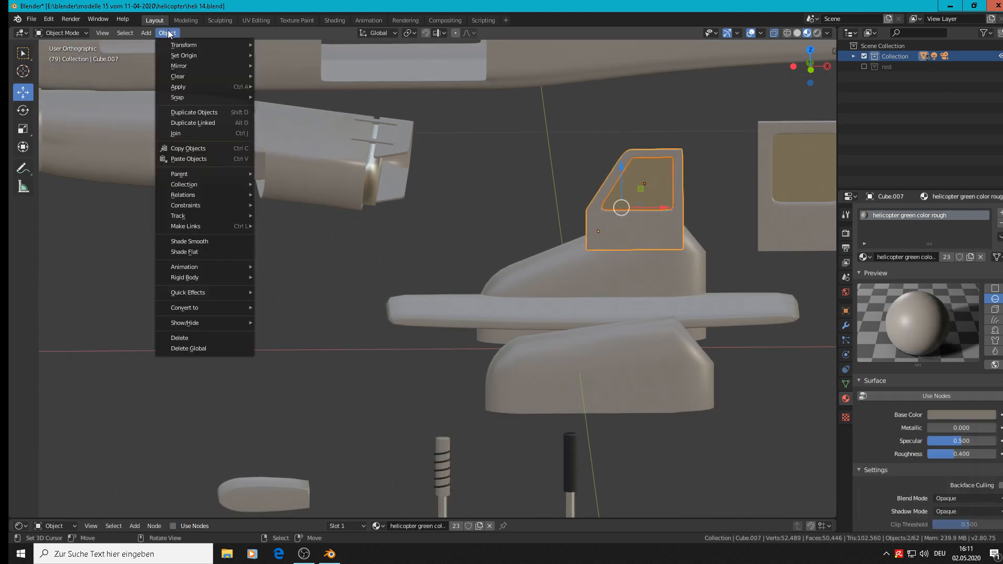
{"action": "left_click", "coordinate": [186, 131]}
{"action": "scroll", "coordinate": [517, 235], "scroll_direction": "down", "scroll_amount": 6}
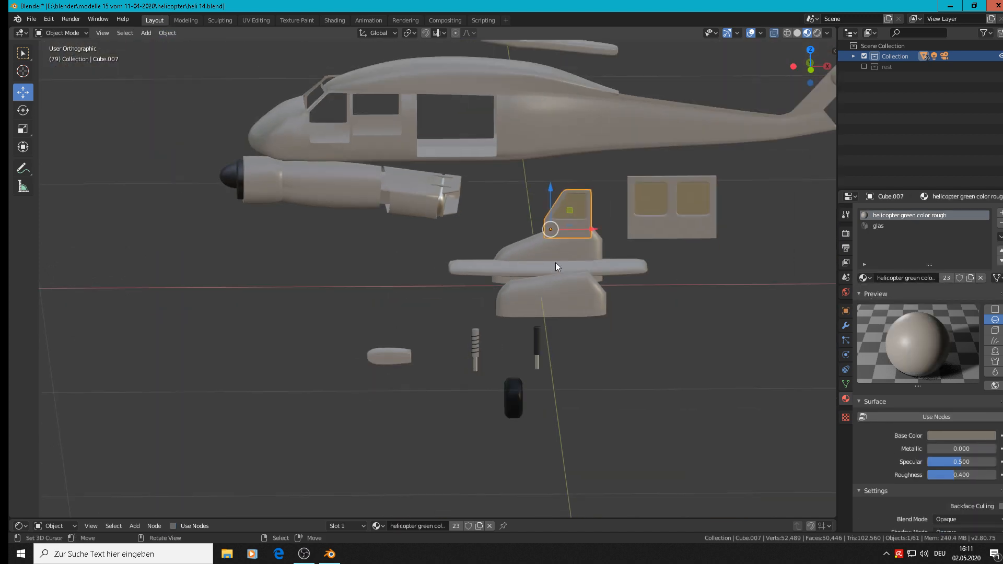
Step: Examine the rotor blade, rotor hub and loose linkage parts beside the rotor reference photos
{"action": "scroll", "coordinate": [556, 284], "scroll_direction": "up", "scroll_amount": 2}
{"action": "middle_click_drag", "start_coordinate": [413, 250], "coordinate": [492, 295], "text": "shift"}
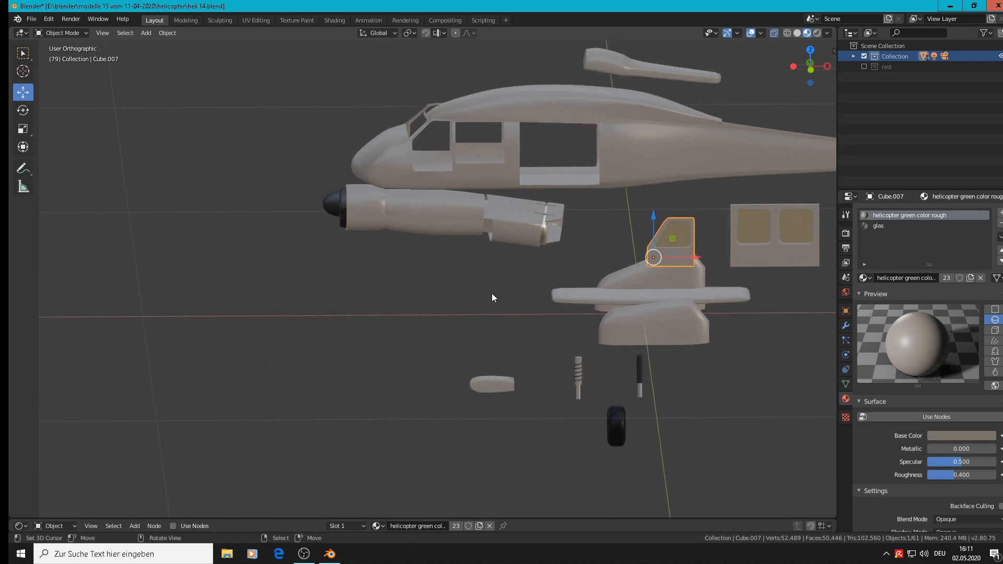
{"action": "scroll", "coordinate": [493, 279], "scroll_direction": "down", "scroll_amount": 3}
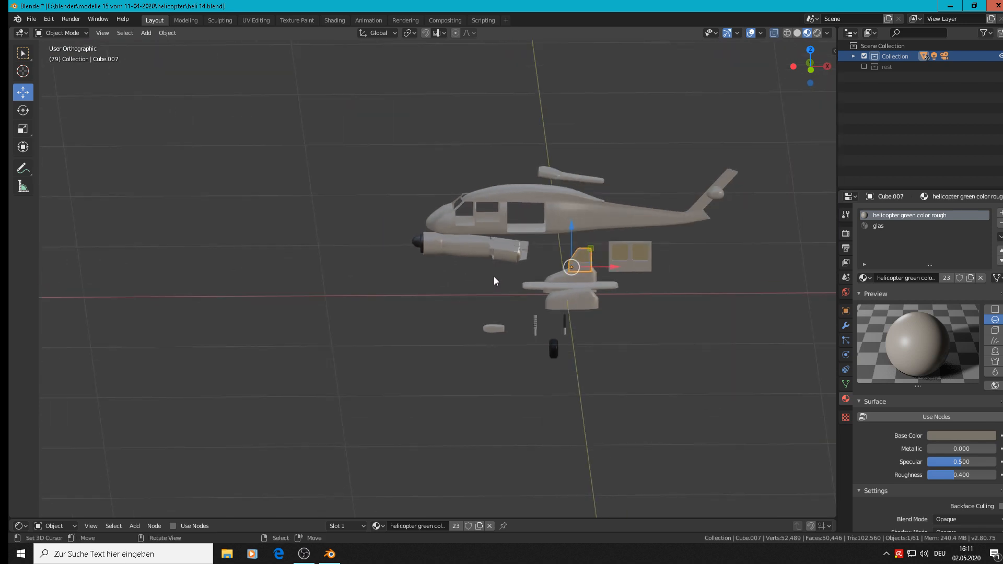
{"action": "scroll", "coordinate": [471, 271], "scroll_direction": "down", "scroll_amount": 4}
{"action": "scroll", "coordinate": [450, 269], "scroll_direction": "down", "scroll_amount": 2}
{"action": "middle_click_drag", "start_coordinate": [172, 221], "coordinate": [796, 396], "text": "shift"}
{"action": "middle_click_drag", "start_coordinate": [356, 223], "coordinate": [565, 276], "text": "shift"}
{"action": "scroll", "coordinate": [188, 152], "scroll_direction": "up", "scroll_amount": 8}
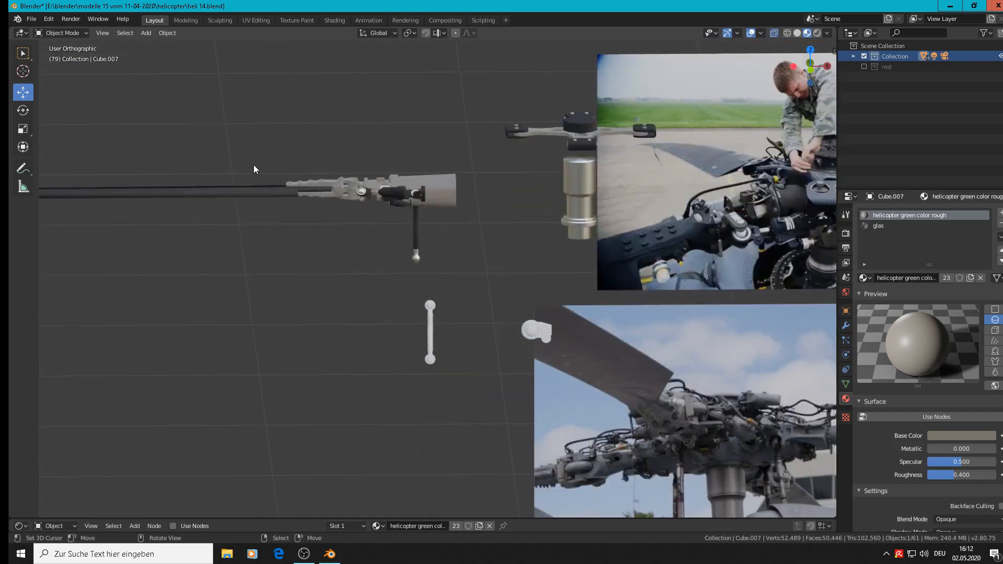
{"action": "middle_click_drag", "start_coordinate": [322, 202], "coordinate": [307, 225]}
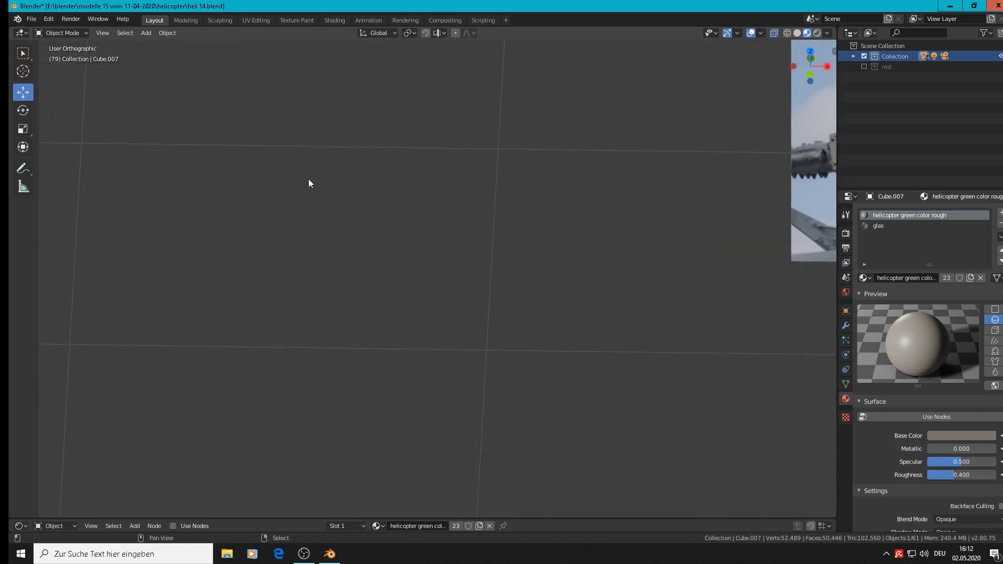
{"action": "middle_click_drag", "start_coordinate": [308, 183], "coordinate": [432, 510], "text": "shift"}
{"action": "scroll", "coordinate": [547, 233], "scroll_direction": "down", "scroll_amount": 3}
{"action": "scroll", "coordinate": [696, 303], "scroll_direction": "down", "scroll_amount": 2}
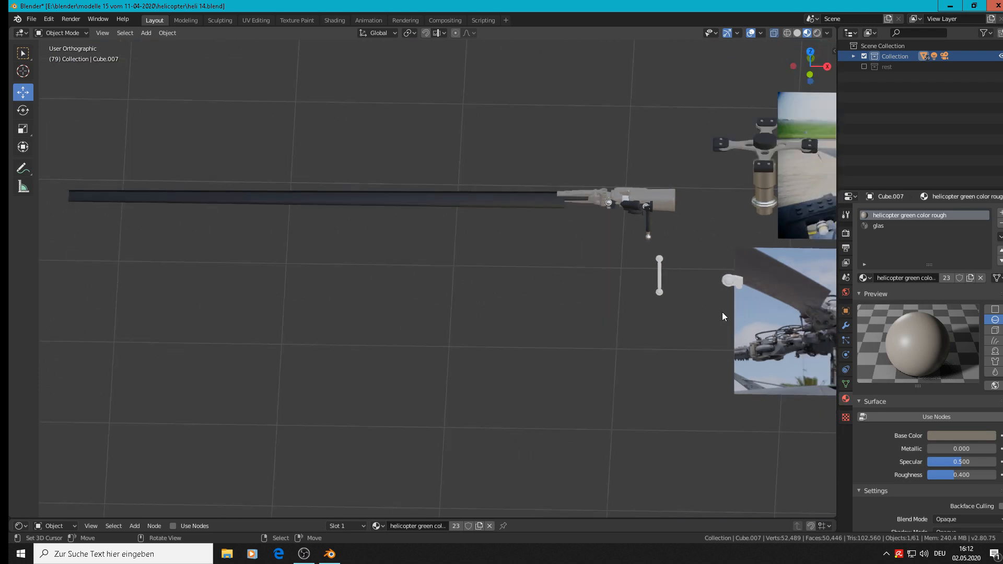
{"action": "middle_click_drag", "start_coordinate": [754, 320], "coordinate": [519, 299], "text": "shift"}
{"action": "scroll", "coordinate": [580, 159], "scroll_direction": "up", "scroll_amount": 4}
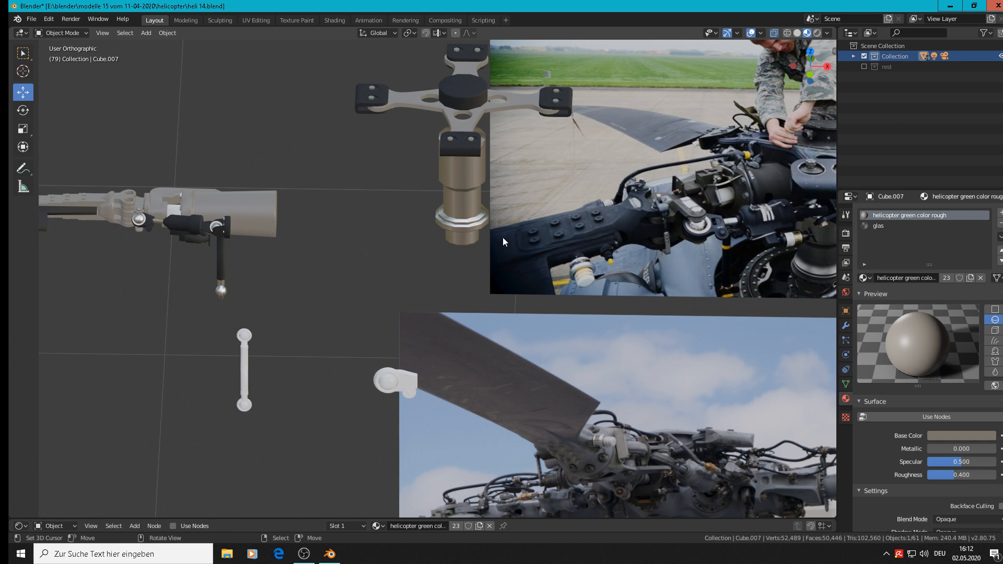
Step: Assign the black rough metal material to the rotor blade's grip, including its hinge lugs, fork plates and bolts
{"action": "middle_click_drag", "start_coordinate": [158, 272], "coordinate": [315, 261], "text": "shift"}
{"action": "scroll", "coordinate": [413, 215], "scroll_direction": "up", "scroll_amount": 6}
{"action": "key", "text": "Tab"}
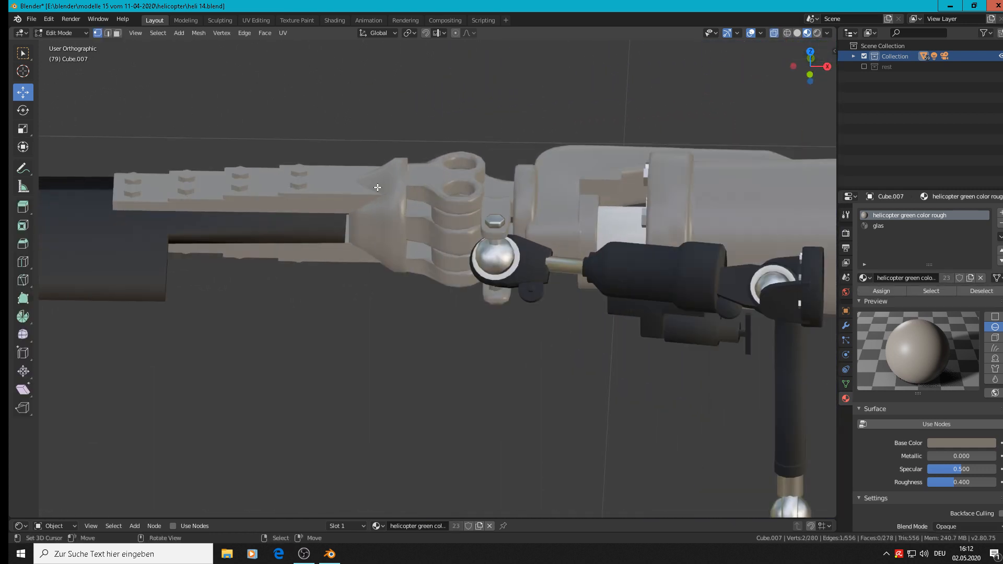
{"action": "key", "text": "Tab"}
{"action": "right_click", "coordinate": [377, 187]}
{"action": "key", "text": "Tab"}
{"action": "key", "text": "alt+a"}
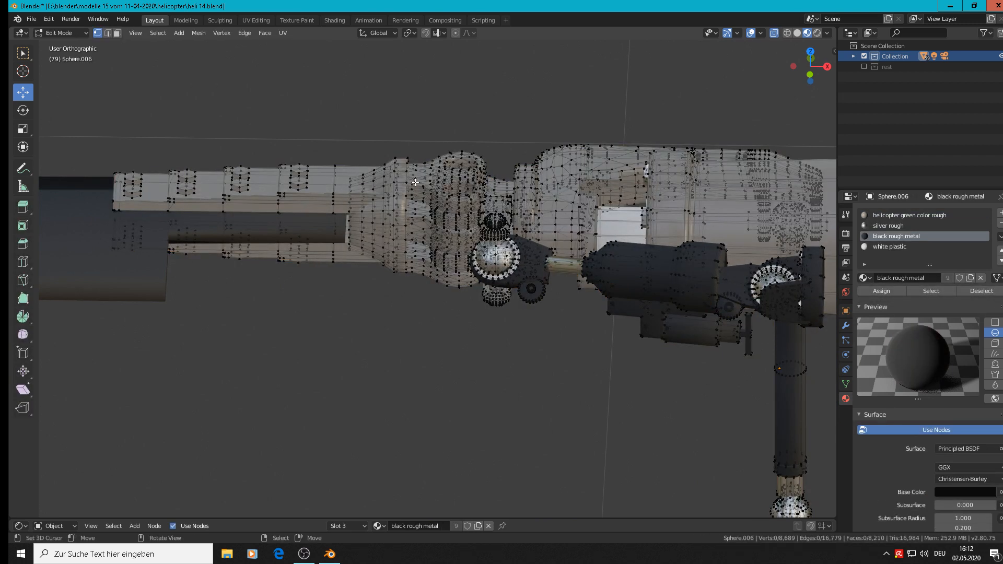
{"action": "key", "text": "l"}
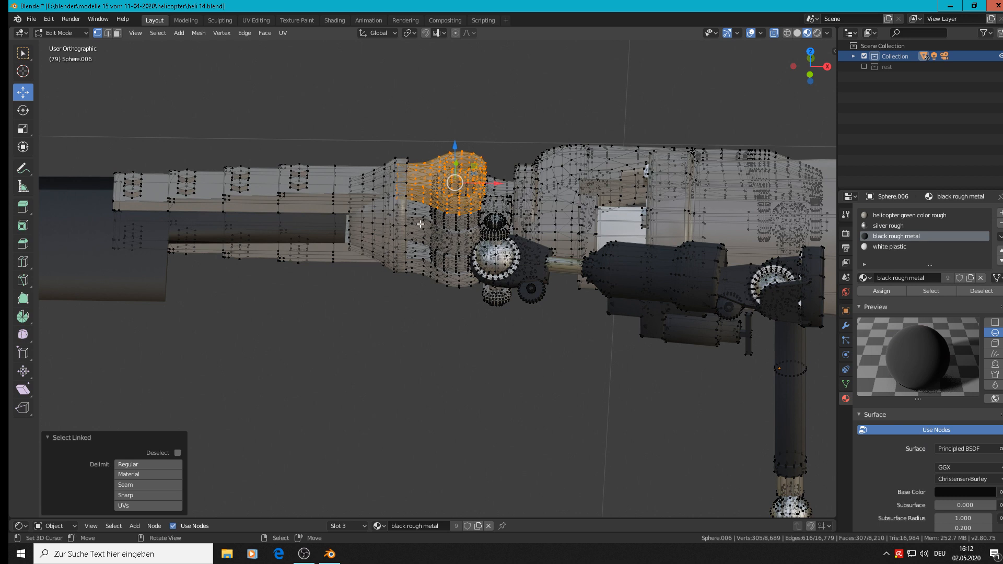
{"action": "key", "text": "l"}
{"action": "key", "text": "l"}
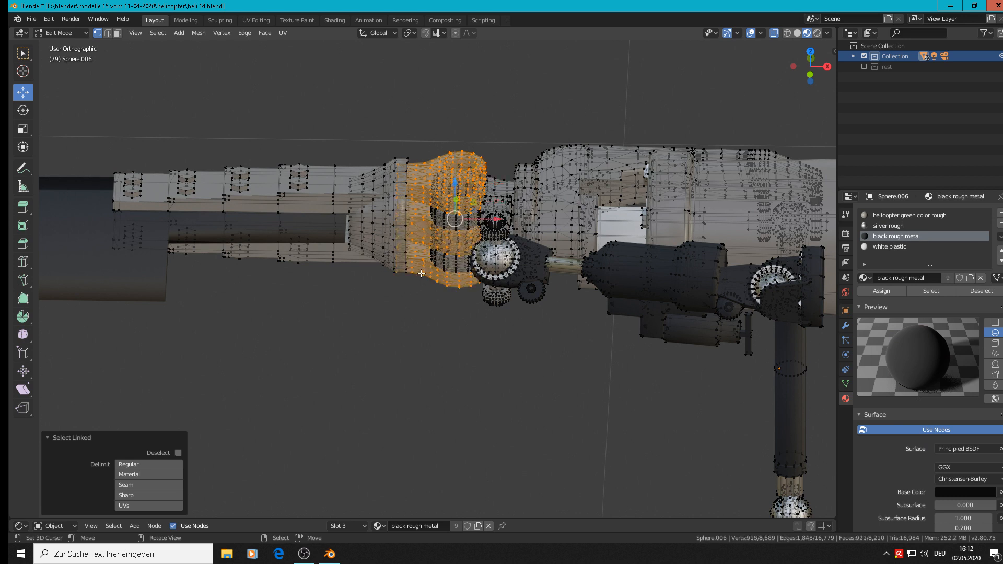
{"action": "key", "text": "l"}
{"action": "key", "text": "l"}
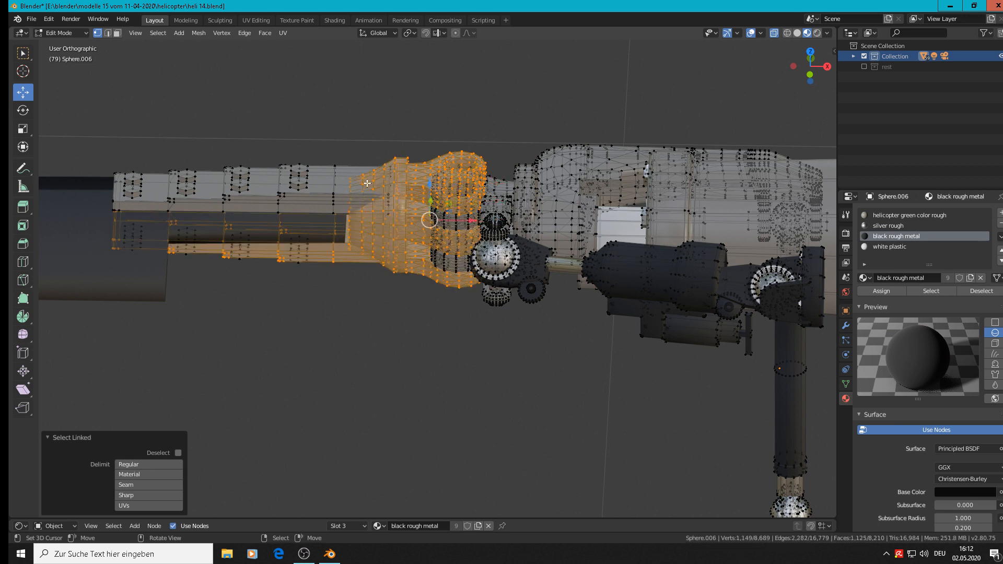
{"action": "key", "text": "l"}
{"action": "key", "text": "l"}
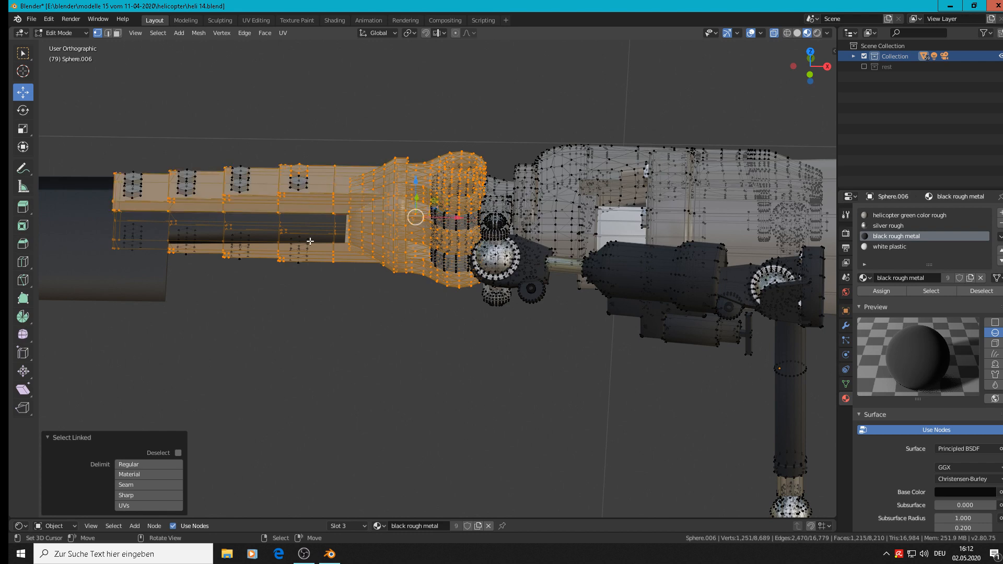
{"action": "left_click_drag", "start_coordinate": [336, 293], "coordinate": [109, 105], "text": "shift"}
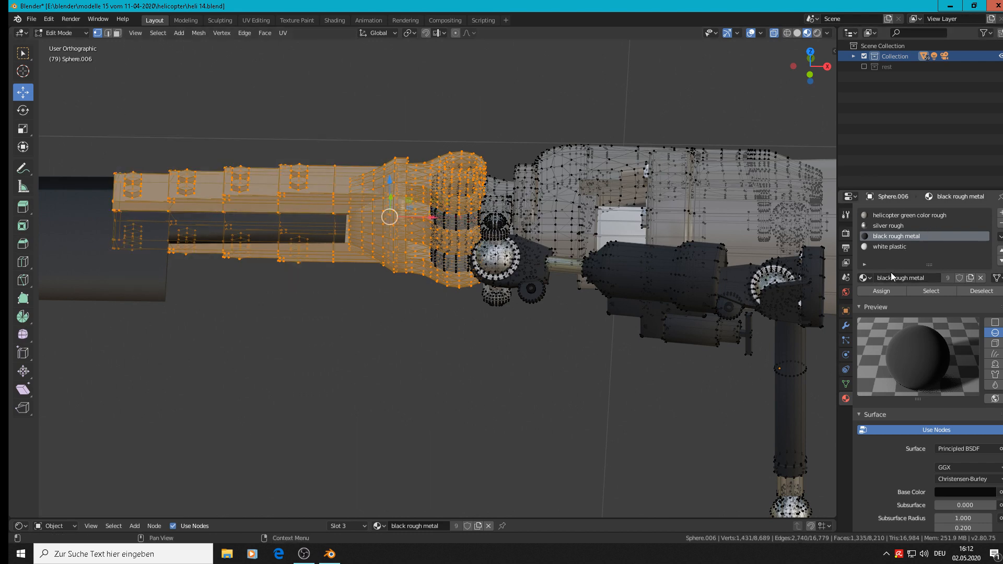
{"action": "left_click", "coordinate": [887, 289]}
{"action": "key", "text": "Tab"}
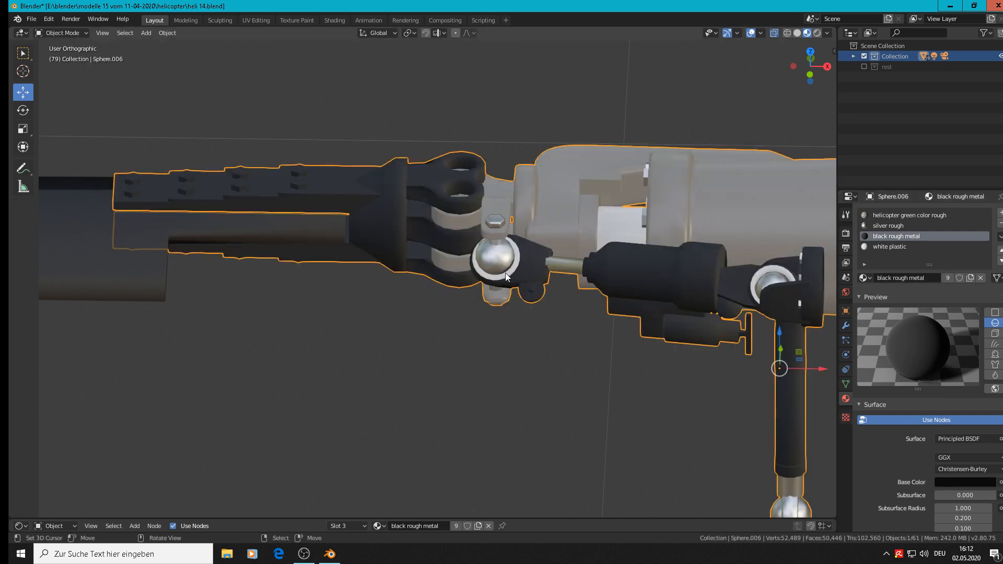
Step: Save the Blender file
{"action": "scroll", "coordinate": [506, 273], "scroll_direction": "down", "scroll_amount": 3}
{"action": "scroll", "coordinate": [551, 287], "scroll_direction": "down", "scroll_amount": 6}
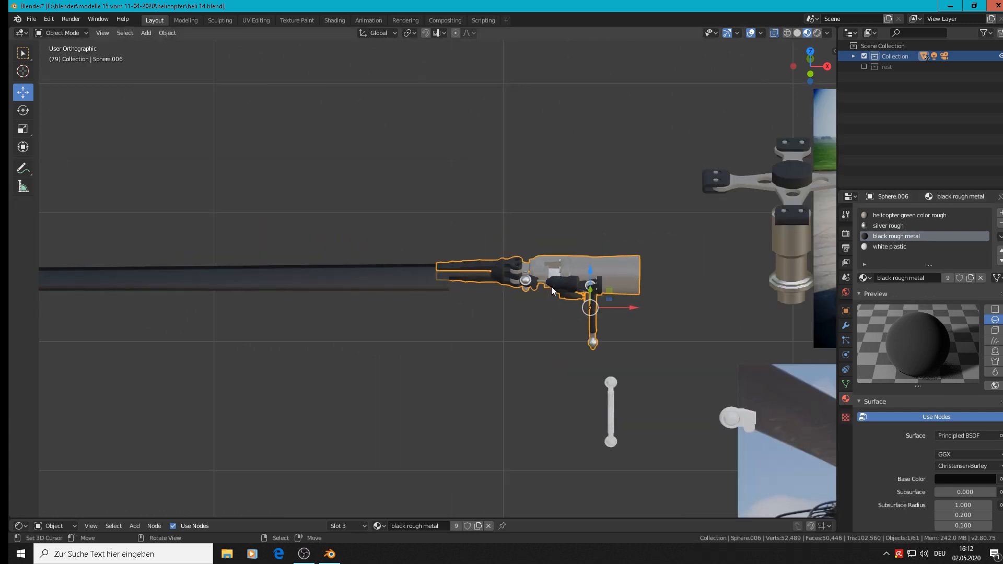
{"action": "middle_click_drag", "start_coordinate": [620, 315], "coordinate": [438, 277], "text": "shift"}
{"action": "left_click", "coordinate": [438, 277]}
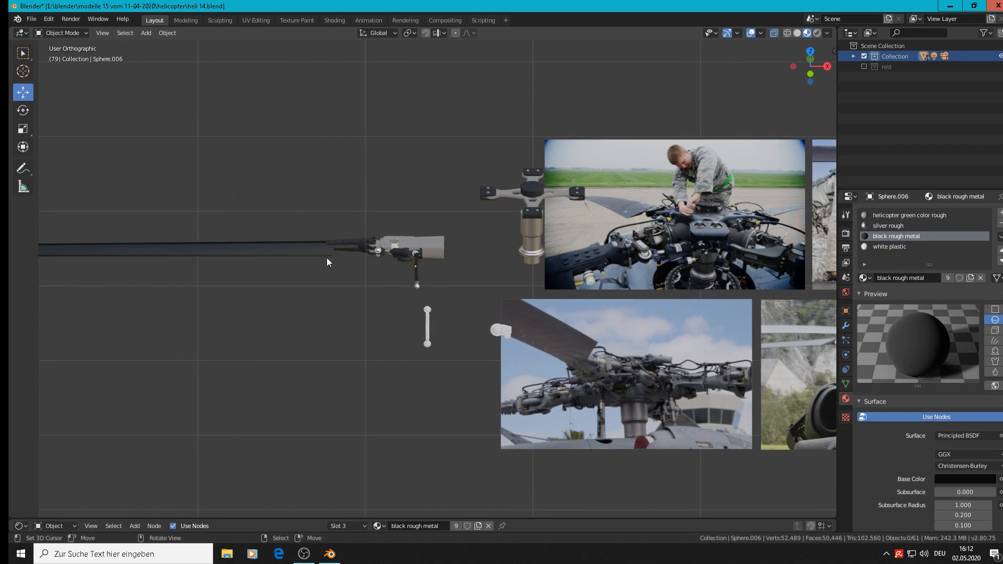
{"action": "middle_click_drag", "start_coordinate": [327, 258], "coordinate": [361, 250]}
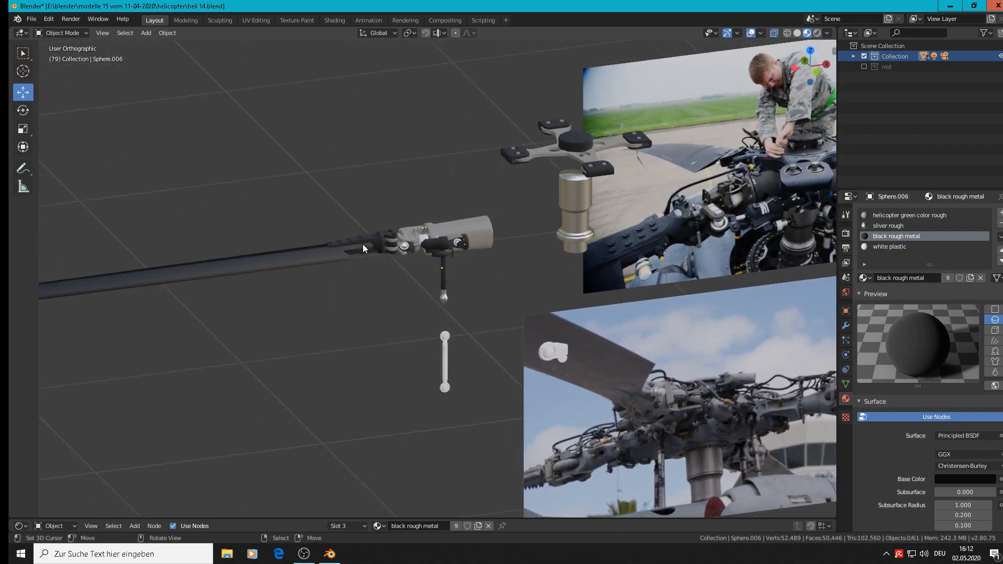
{"action": "left_click", "coordinate": [31, 18]}
{"action": "mouse_move", "coordinate": [48, 19]}
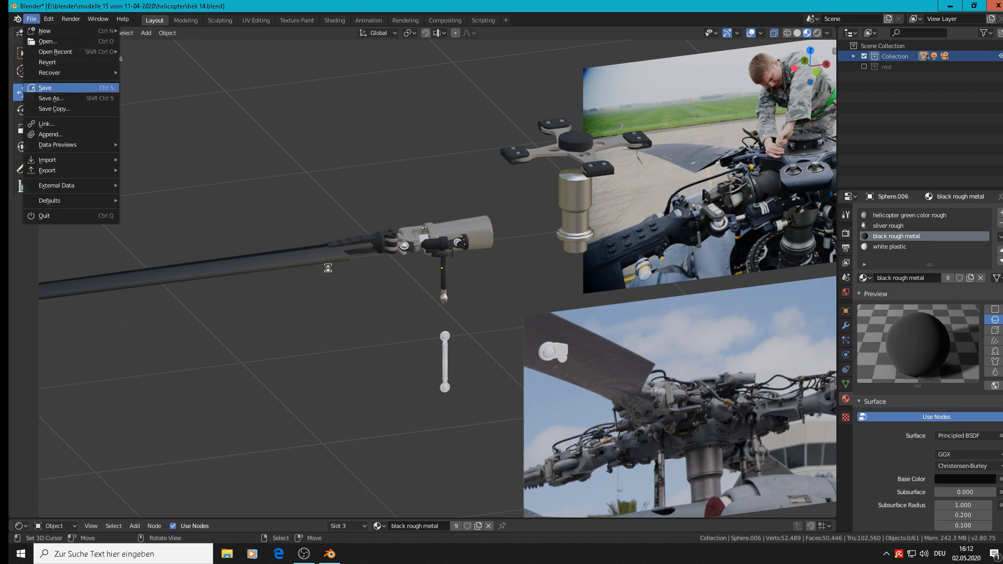
Step: Join the rotor blade with its grip and linkage assembly into one object
{"action": "scroll", "coordinate": [144, 136], "scroll_direction": "down", "scroll_amount": 4}
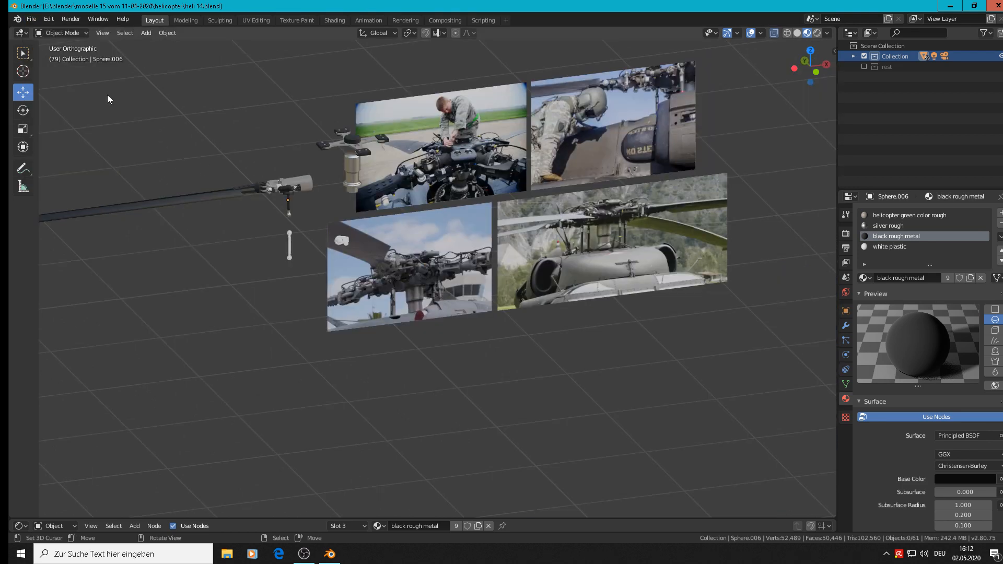
{"action": "scroll", "coordinate": [207, 190], "scroll_direction": "up", "scroll_amount": 4}
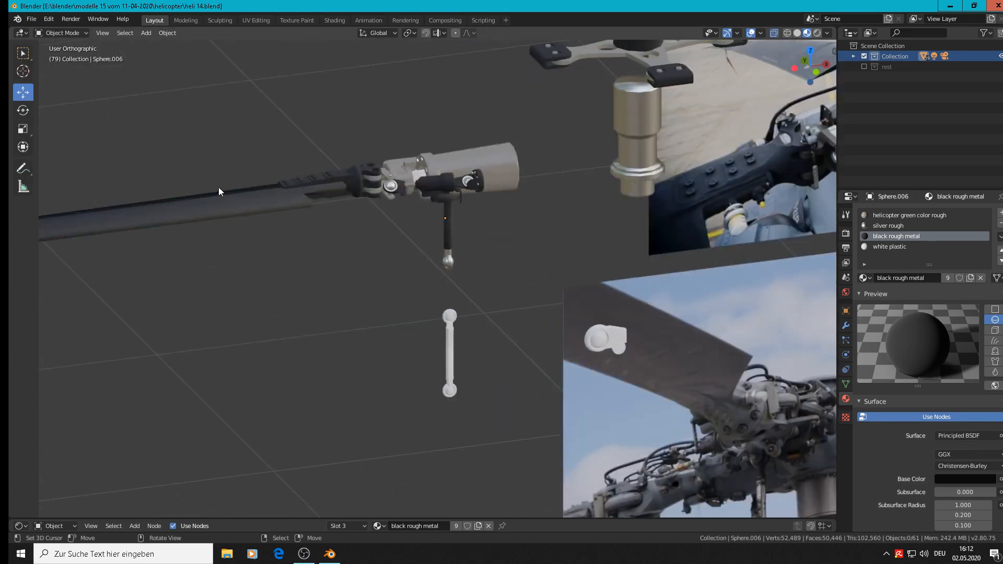
{"action": "left_click", "coordinate": [276, 197]}
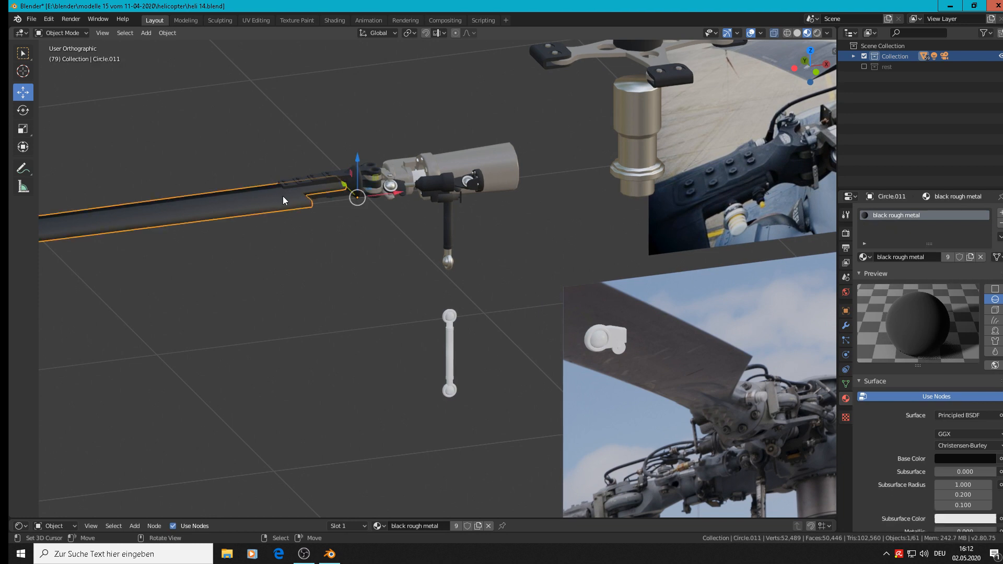
{"action": "scroll", "coordinate": [283, 195], "scroll_direction": "up", "scroll_amount": 3}
{"action": "left_click", "coordinate": [475, 155], "text": "shift"}
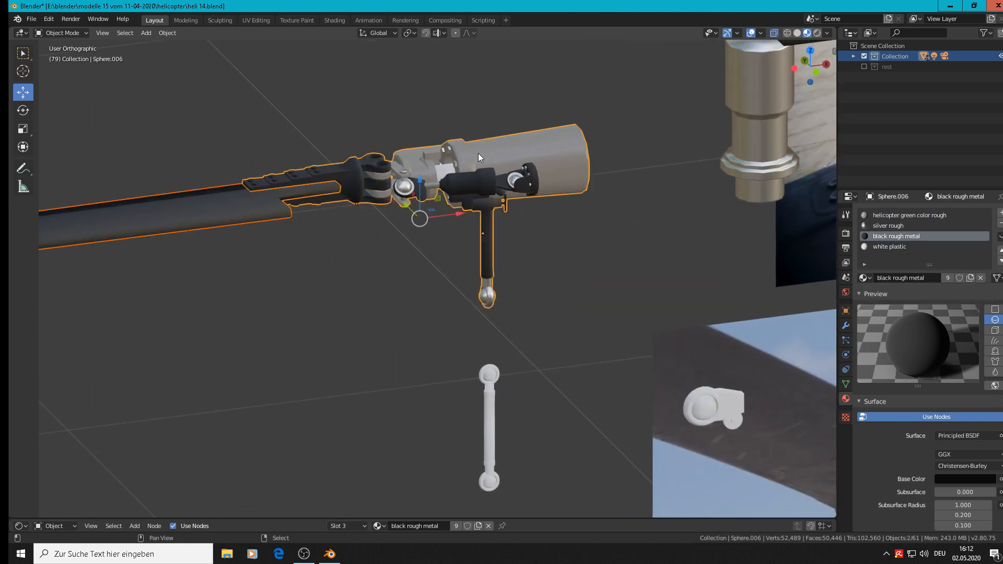
{"action": "left_click", "coordinate": [167, 33]}
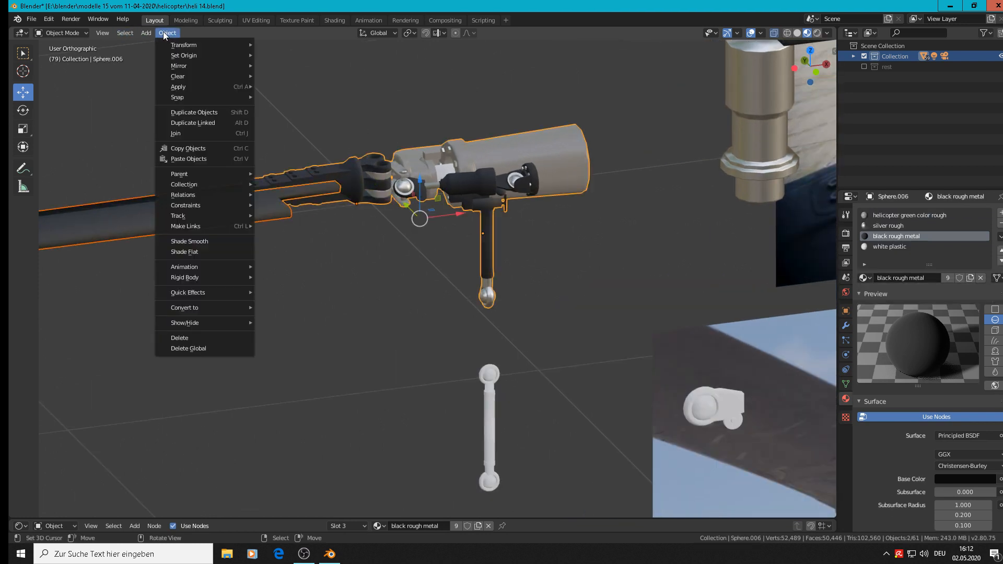
{"action": "left_click", "coordinate": [195, 133]}
{"action": "scroll", "coordinate": [261, 176], "scroll_direction": "down", "scroll_amount": 3}
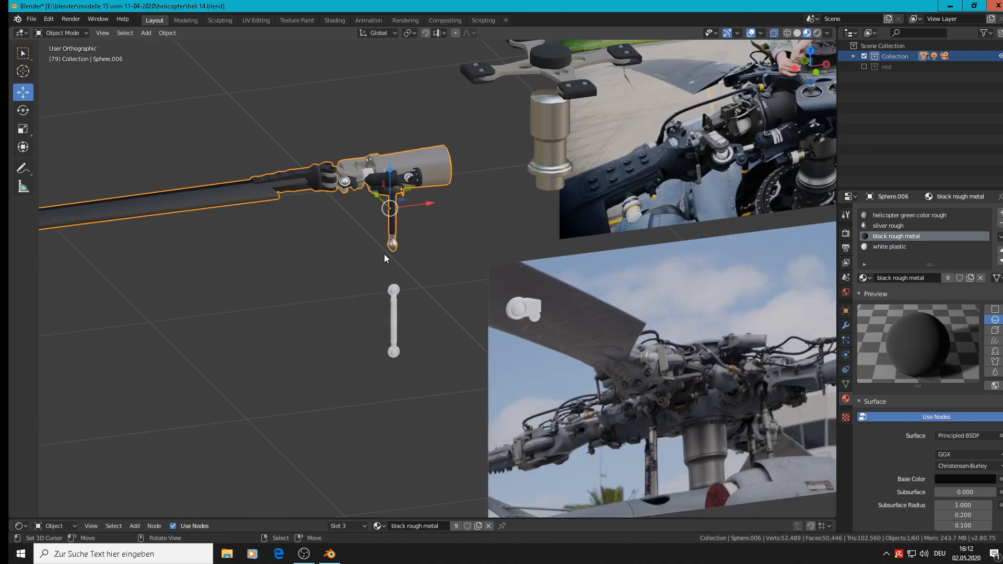
{"action": "key", "text": "g"}
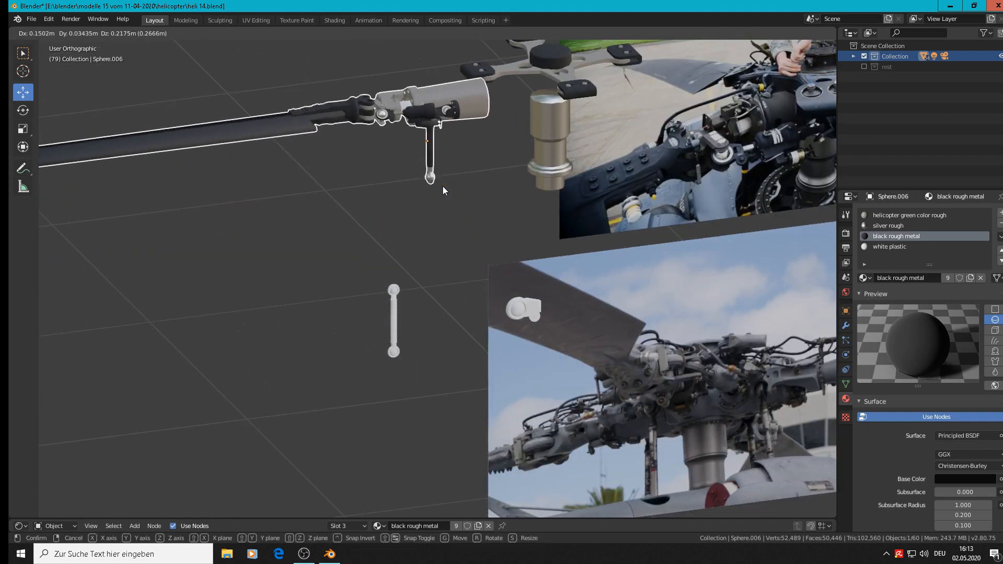
{"action": "right_click", "coordinate": [449, 187]}
{"action": "scroll", "coordinate": [448, 187], "scroll_direction": "down", "scroll_amount": 4}
{"action": "scroll", "coordinate": [437, 180], "scroll_direction": "up", "scroll_amount": 2}
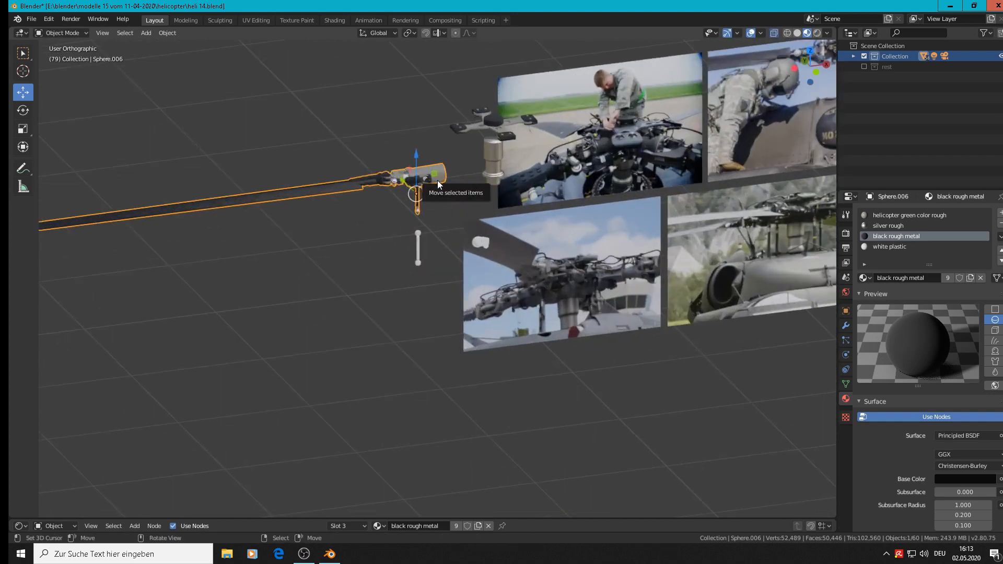
{"action": "left_click", "coordinate": [491, 159], "text": "shift"}
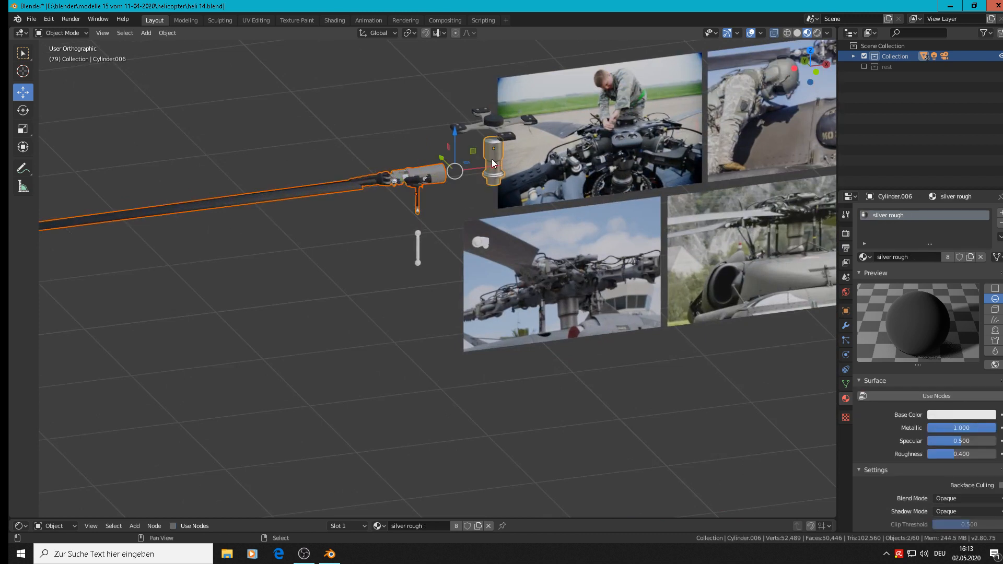
{"action": "left_click", "coordinate": [491, 121], "text": "shift"}
{"action": "left_click", "coordinate": [469, 129], "text": "shift"}
{"action": "scroll", "coordinate": [503, 130], "scroll_direction": "up", "scroll_amount": 6}
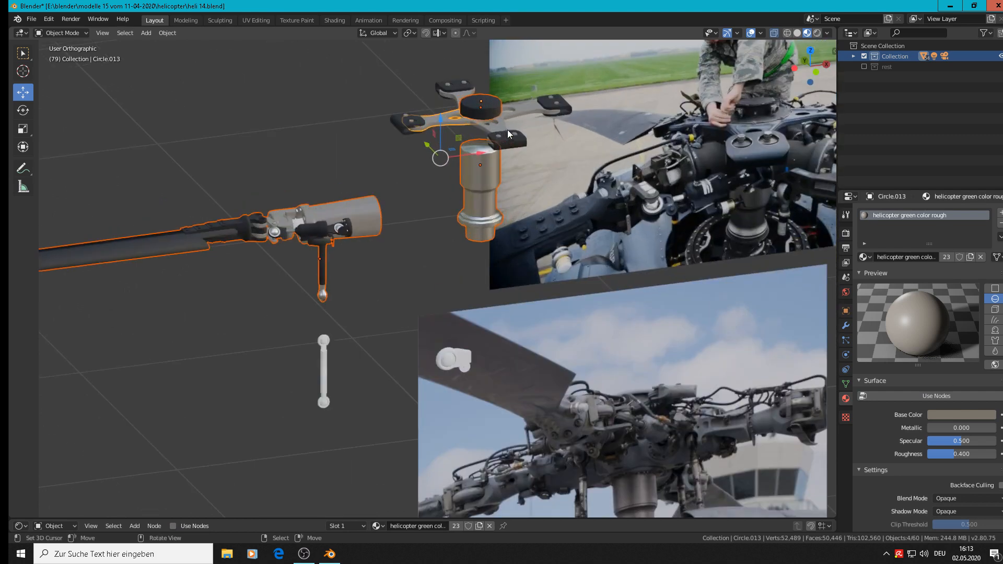
Step: Join the rotor hub's four arms and their black end clamps into one object
{"action": "right_click", "coordinate": [399, 117]}
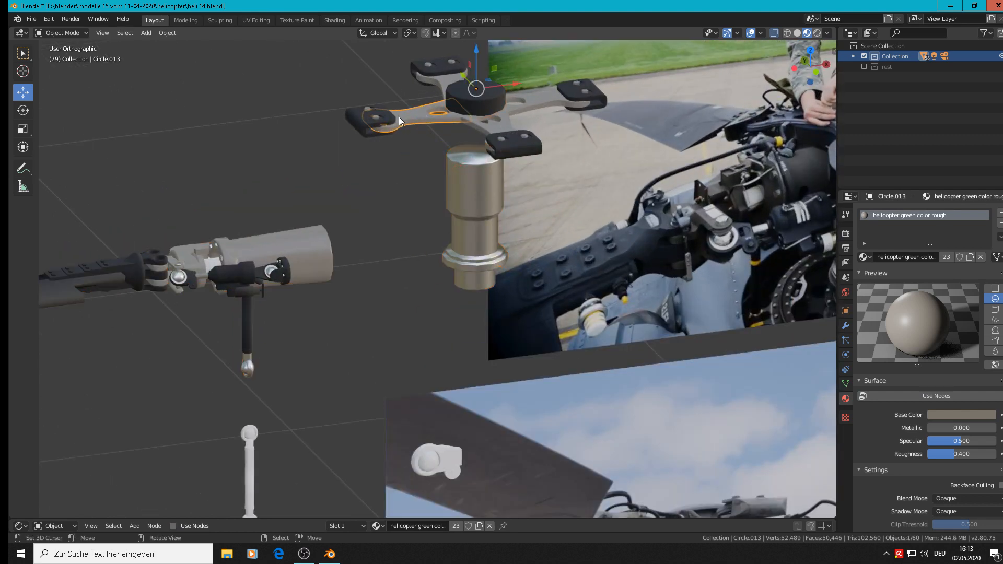
{"action": "right_click", "coordinate": [364, 120], "text": "shift"}
{"action": "right_click", "coordinate": [429, 67], "text": "shift"}
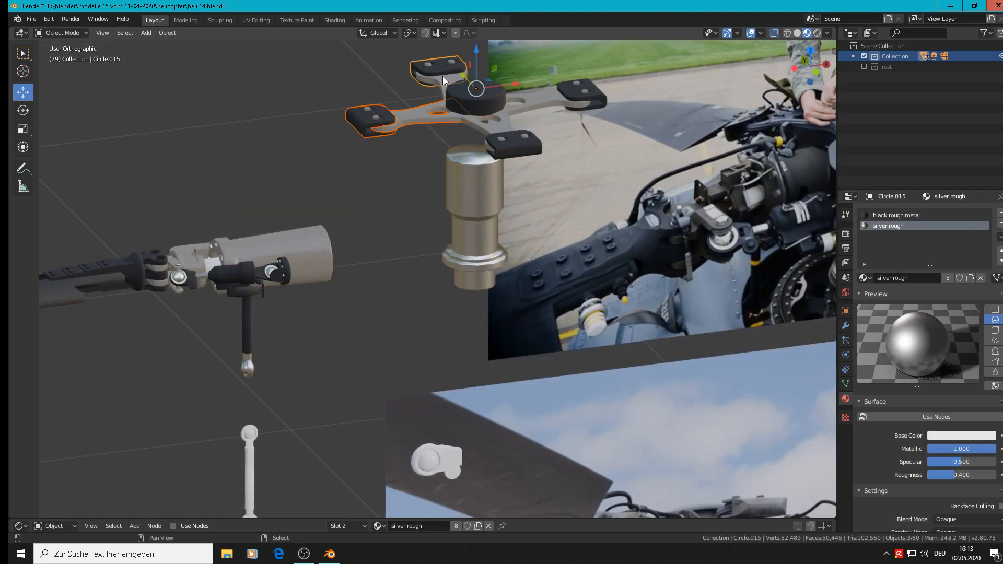
{"action": "right_click", "coordinate": [440, 79], "text": "shift"}
{"action": "right_click", "coordinate": [546, 94], "text": "shift"}
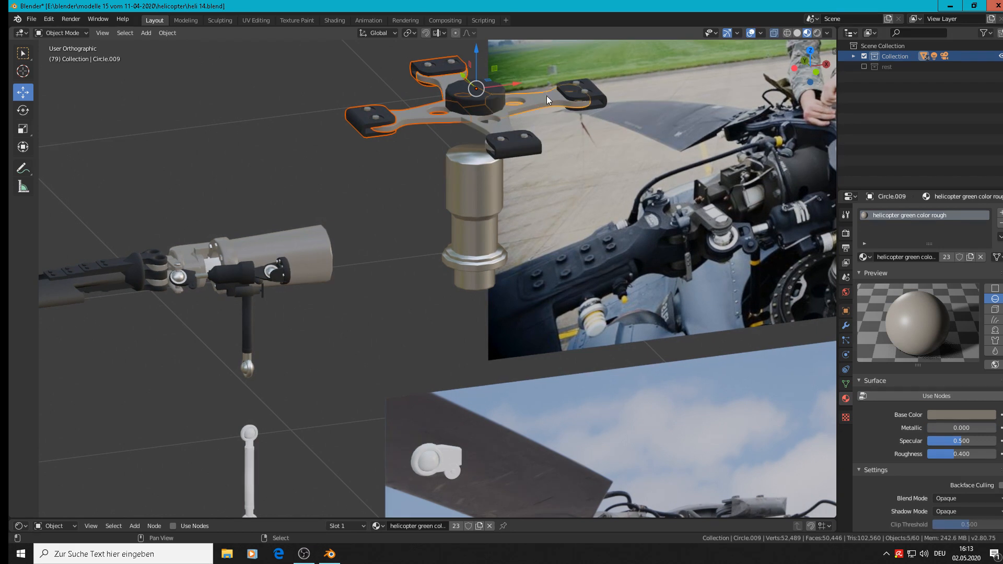
{"action": "right_click", "coordinate": [592, 92], "text": "shift"}
{"action": "right_click", "coordinate": [490, 127], "text": "shift"}
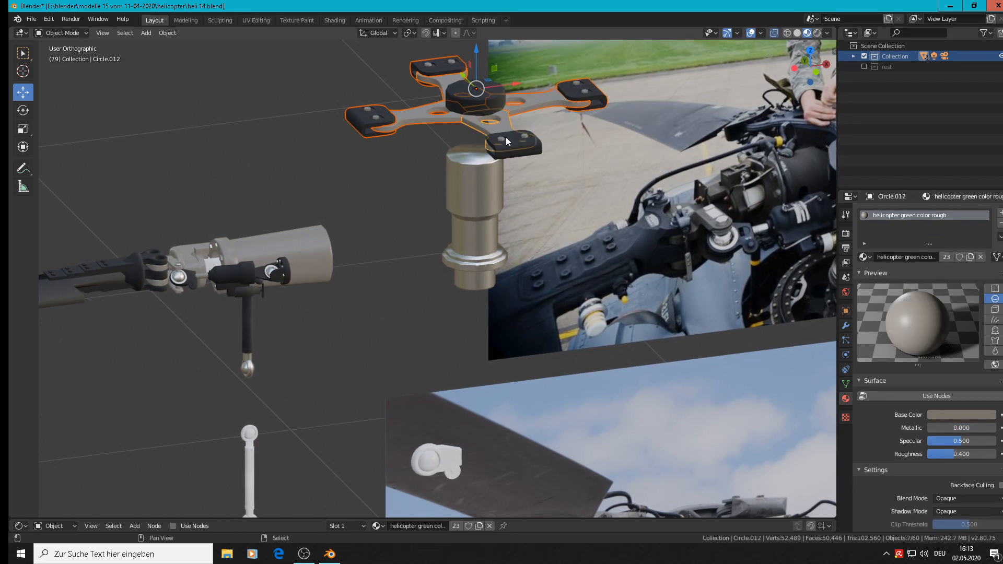
{"action": "right_click", "coordinate": [506, 149], "text": "shift"}
{"action": "left_click", "coordinate": [165, 33]}
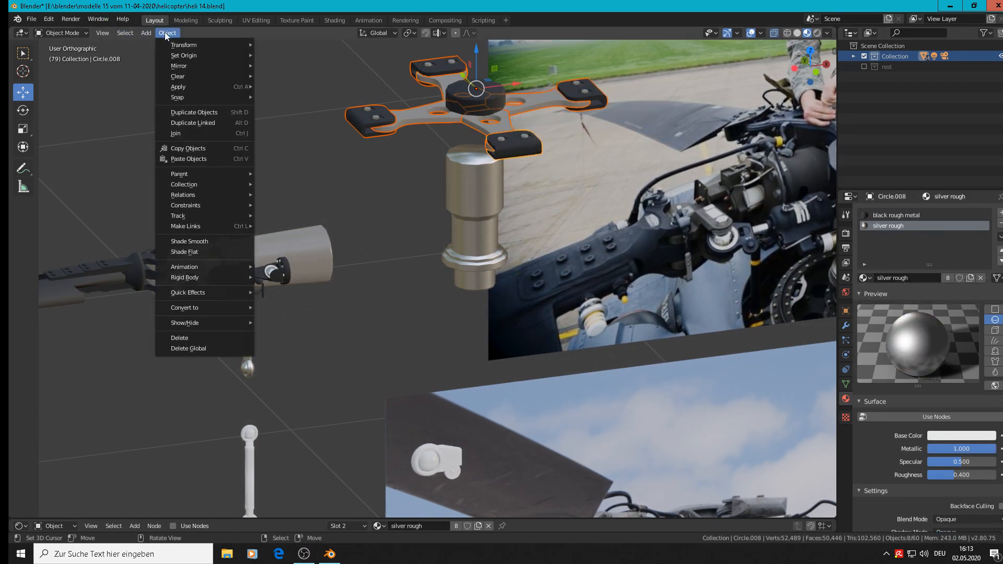
{"action": "left_click", "coordinate": [201, 133]}
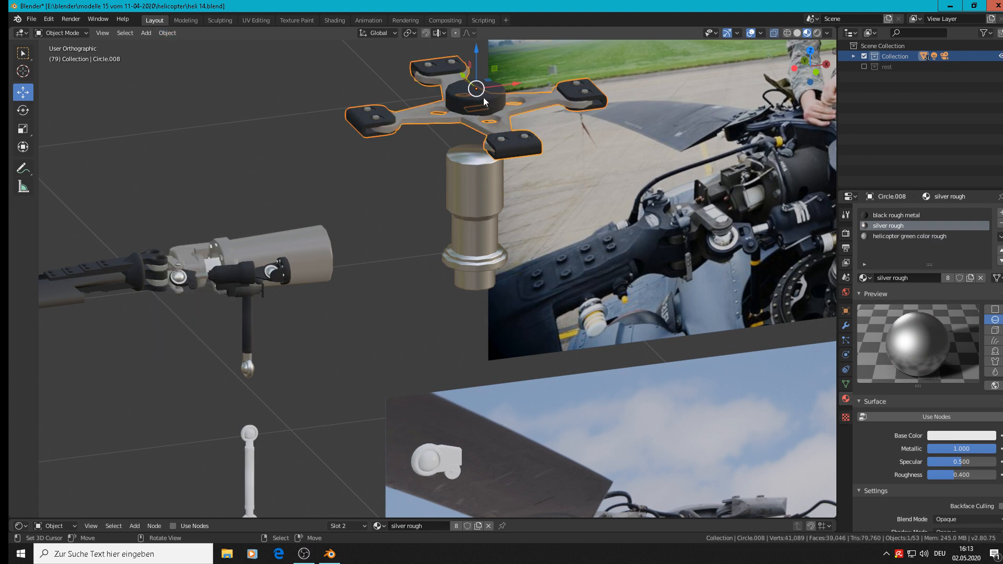
Step: Join the round black centre cap with the cross-shaped rotor hub
{"action": "right_click", "coordinate": [492, 125], "text": "shift"}
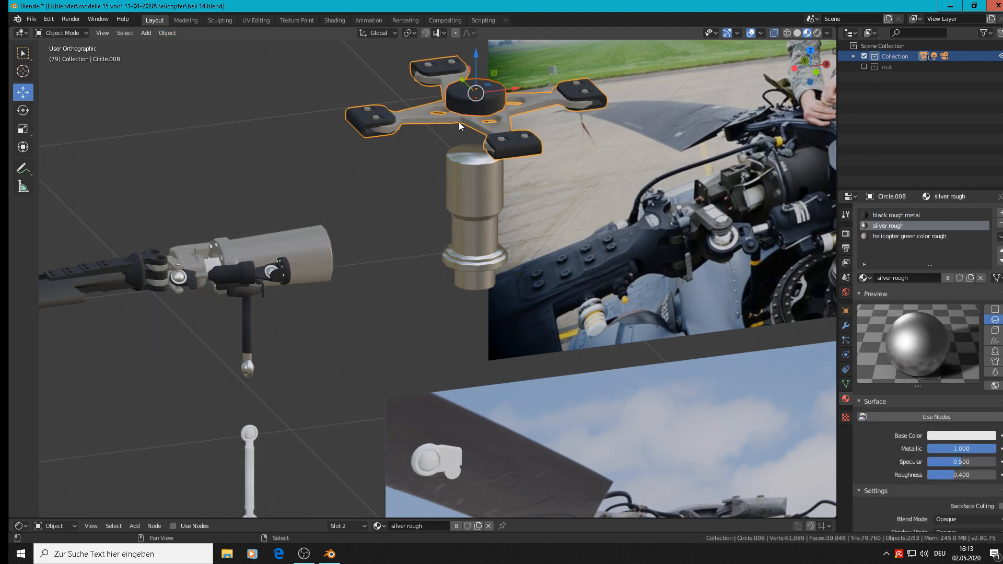
{"action": "left_click", "coordinate": [163, 34]}
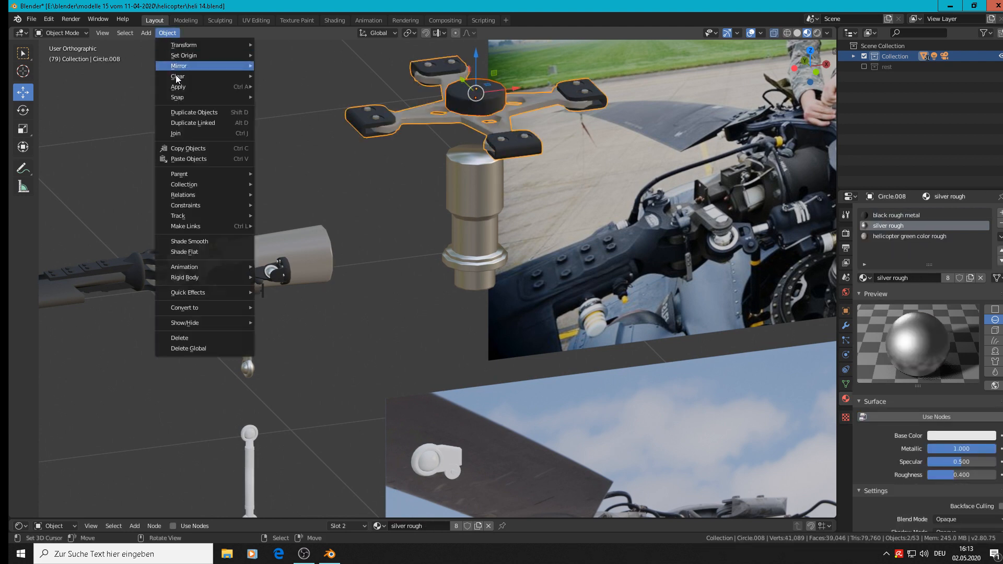
{"action": "left_click", "coordinate": [191, 134]}
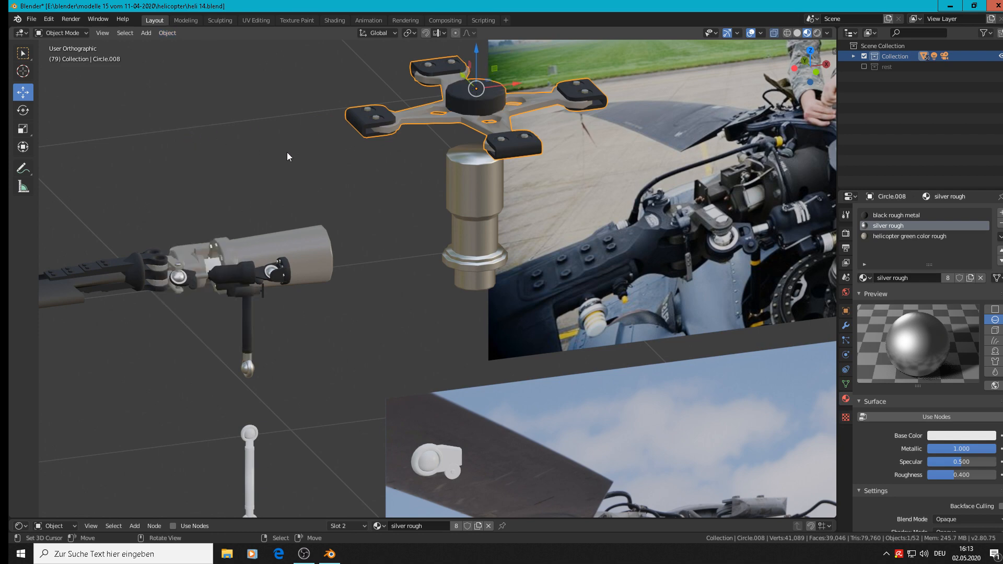
Step: Move the joined rotor hub over to the helicopter model, about 12.1 m in X and -2.96 m in Z
{"action": "scroll", "coordinate": [474, 231], "scroll_direction": "down", "scroll_amount": 8}
{"action": "scroll", "coordinate": [475, 230], "scroll_direction": "down", "scroll_amount": 4}
{"action": "scroll", "coordinate": [695, 314], "scroll_direction": "down", "scroll_amount": 2}
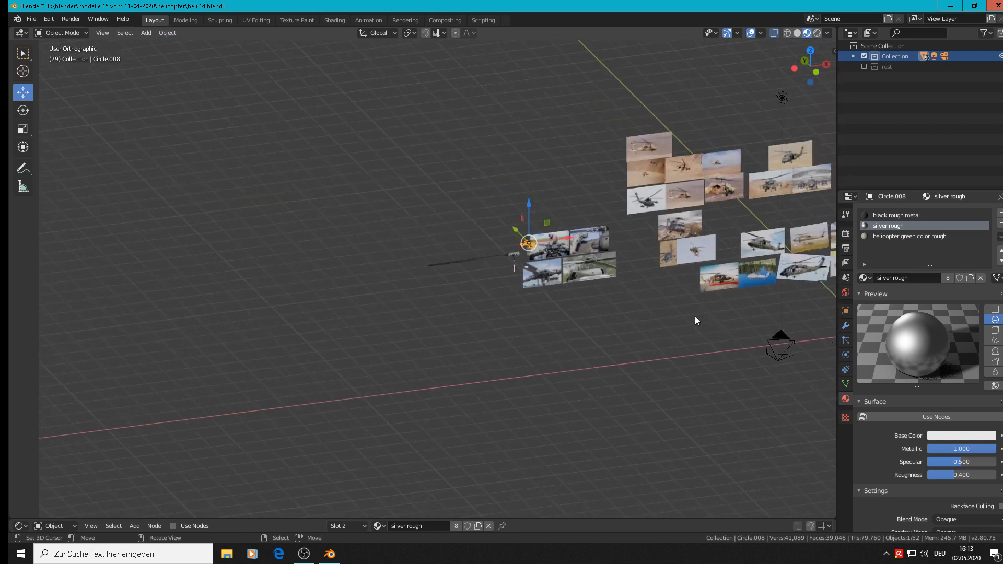
{"action": "scroll", "coordinate": [694, 315], "scroll_direction": "down", "scroll_amount": 3}
{"action": "key", "text": "KP_1"}
{"action": "middle_click_drag", "start_coordinate": [728, 334], "coordinate": [478, 297], "text": "shift"}
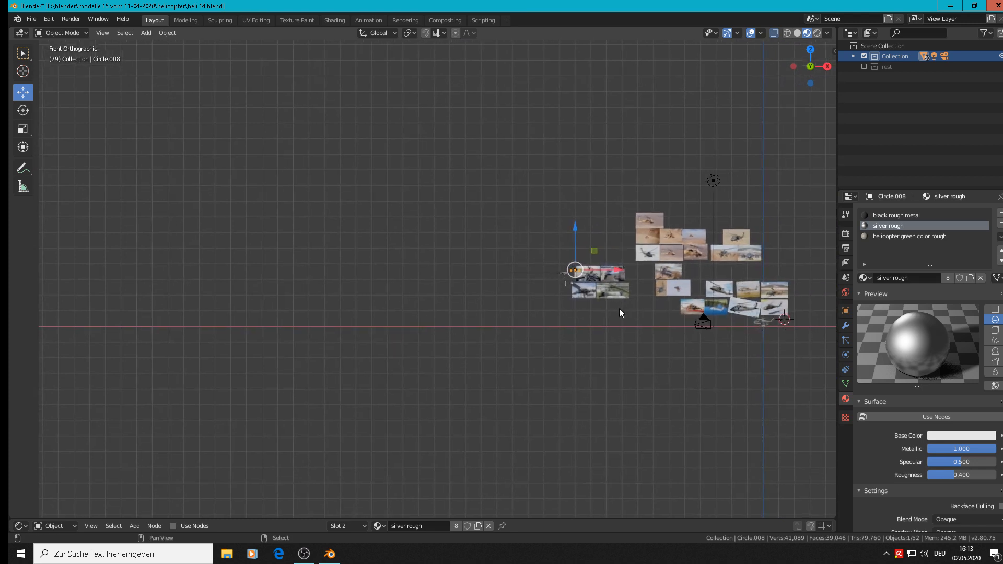
{"action": "middle_click_drag", "start_coordinate": [619, 309], "coordinate": [164, 222], "text": "shift"}
{"action": "scroll", "coordinate": [319, 219], "scroll_direction": "up", "scroll_amount": 3}
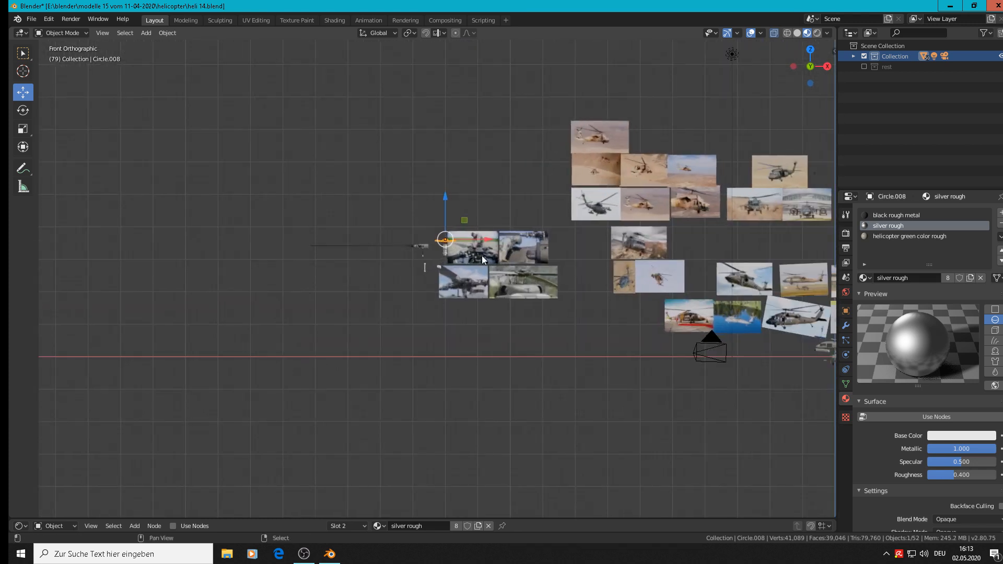
{"action": "middle_click_drag", "start_coordinate": [482, 256], "coordinate": [302, 220], "text": "shift"}
{"action": "key", "text": "g"}
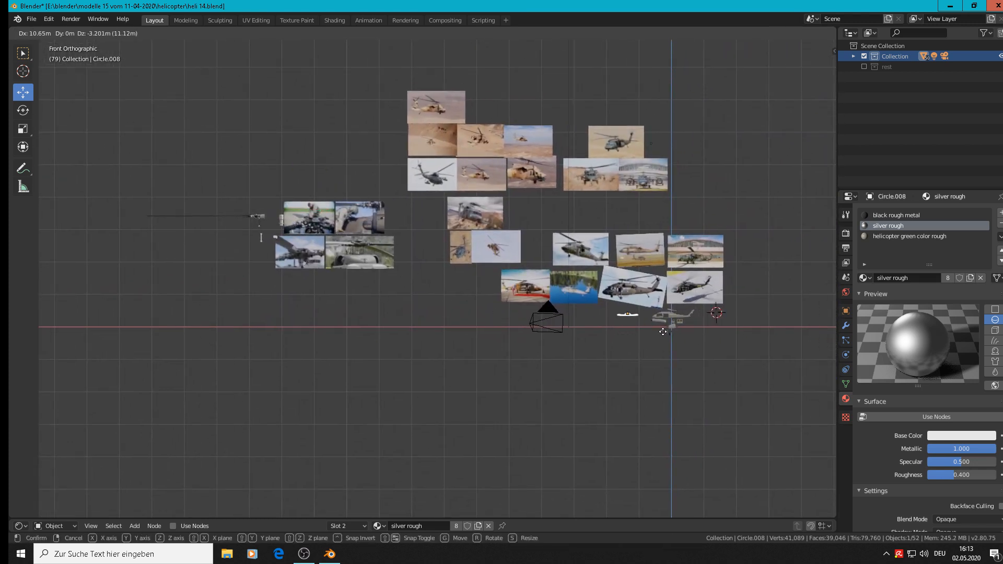
{"action": "left_click", "coordinate": [688, 323]}
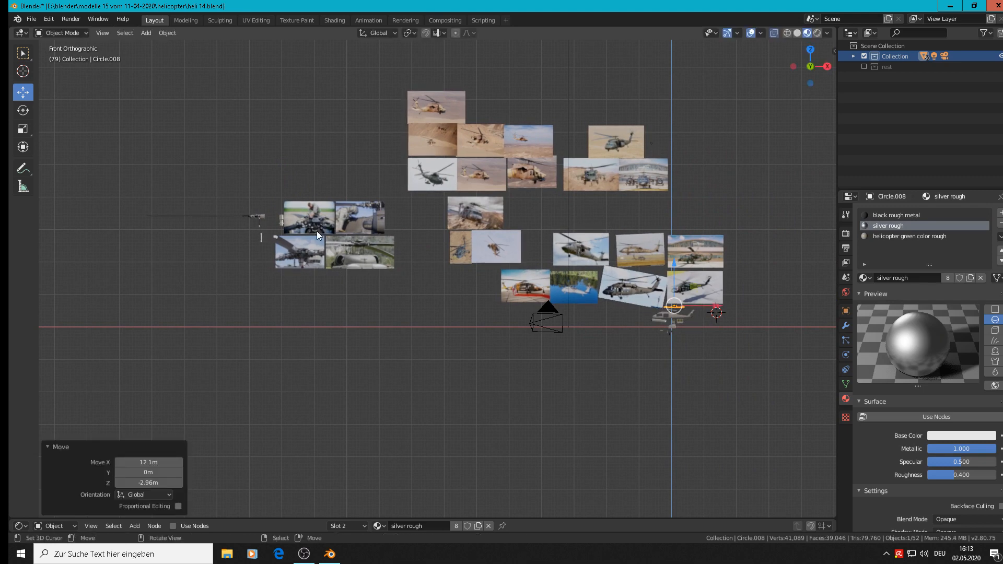
Step: Move the silver rotor mast and the rotor blade over to the helicopter, the blade by about 13.1 m in X and -2.98 m in Z
{"action": "left_click", "coordinate": [282, 222]}
{"action": "key", "text": "g"}
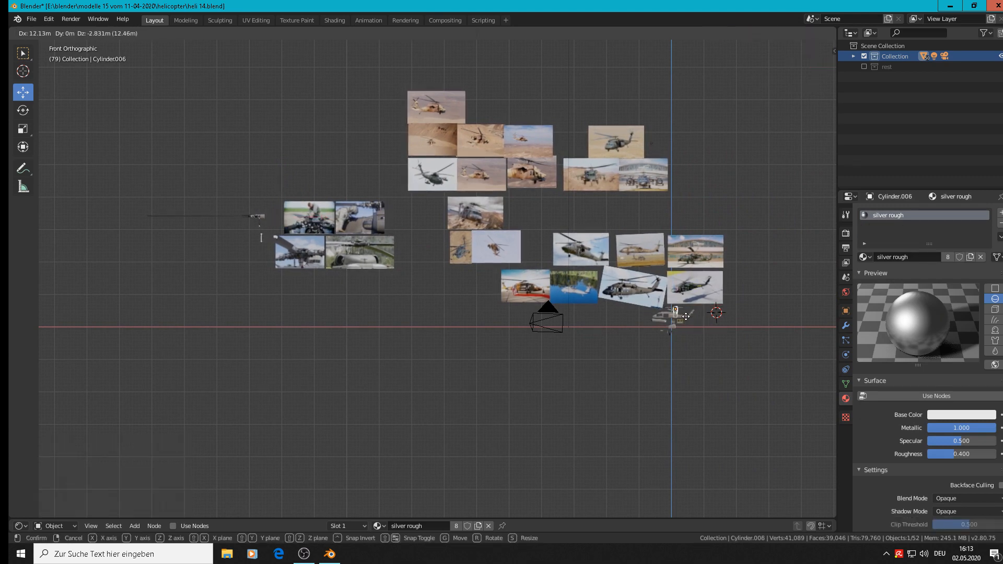
{"action": "left_click", "coordinate": [687, 317]}
{"action": "left_click", "coordinate": [258, 218]}
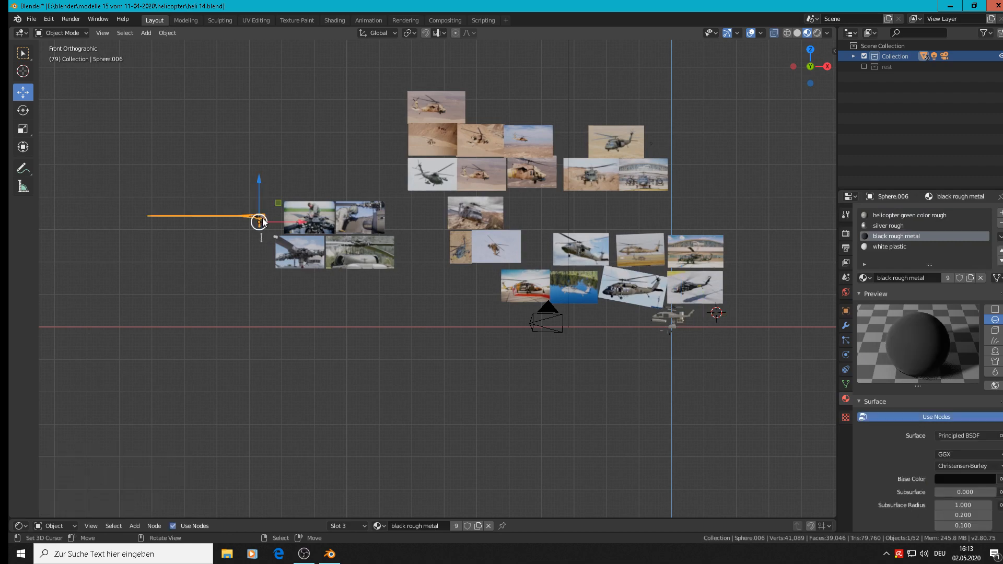
{"action": "key", "text": "g"}
{"action": "left_click", "coordinate": [689, 314]}
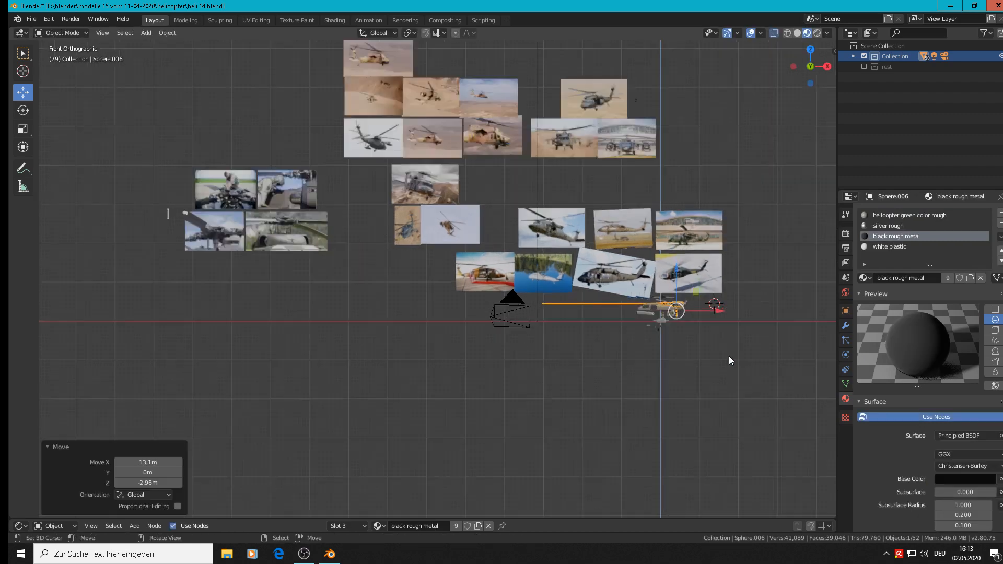
Step: Scale the rotor blade down to about a quarter of its size and place its root just above the cabin roof
{"action": "scroll", "coordinate": [644, 296], "scroll_direction": "up", "scroll_amount": 10}
{"action": "key", "text": "s"}
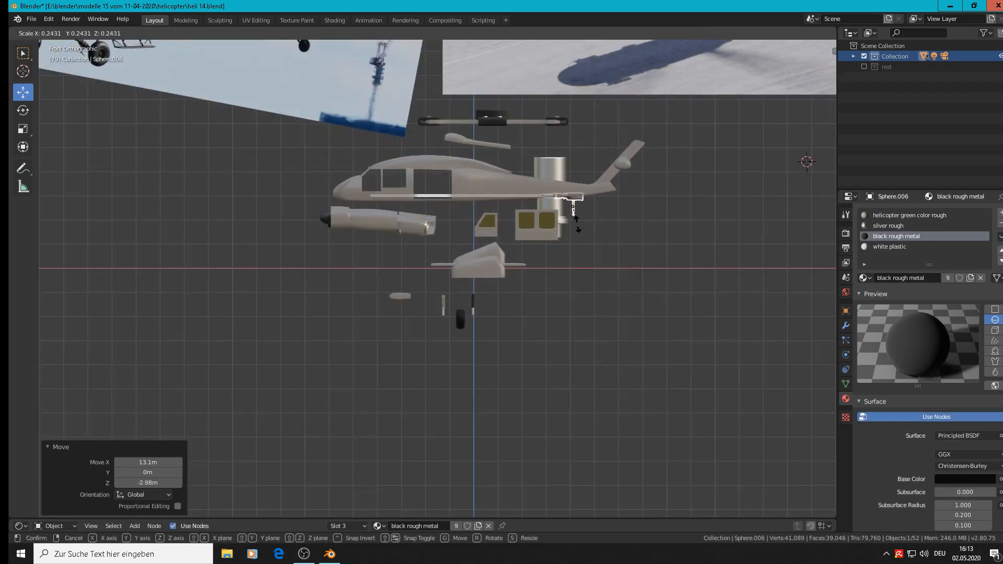
{"action": "left_click", "coordinate": [583, 218]}
{"action": "key", "text": "g"}
{"action": "key", "text": "x"}
{"action": "left_click_drag", "start_coordinate": [474, 174], "coordinate": [428, 166]}
{"action": "left_click_drag", "start_coordinate": [428, 162], "coordinate": [422, 110]}
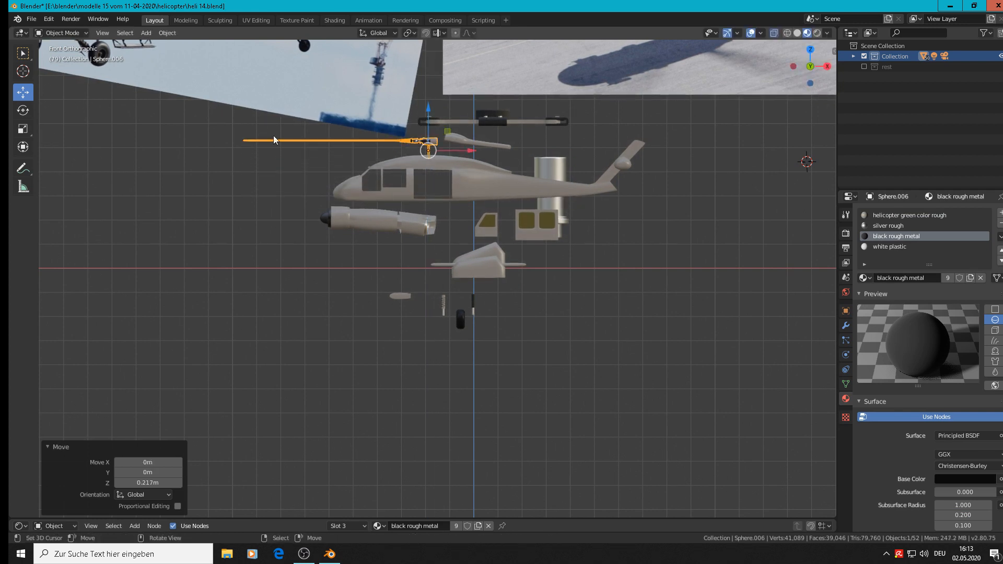
Step: Scale the silver rotor mast down to about a quarter and position it on the roof at the blade's root
{"action": "middle_click_drag", "start_coordinate": [495, 153], "coordinate": [645, 235], "text": "shift"}
{"action": "scroll", "coordinate": [646, 239], "scroll_direction": "up", "scroll_amount": 2}
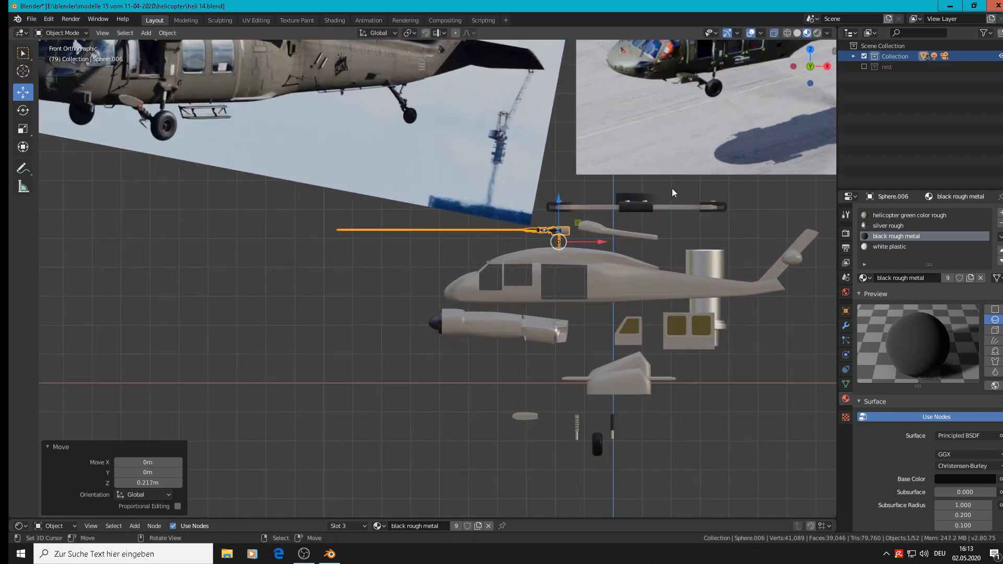
{"action": "scroll", "coordinate": [648, 212], "scroll_direction": "up", "scroll_amount": 2}
{"action": "left_click", "coordinate": [742, 292]}
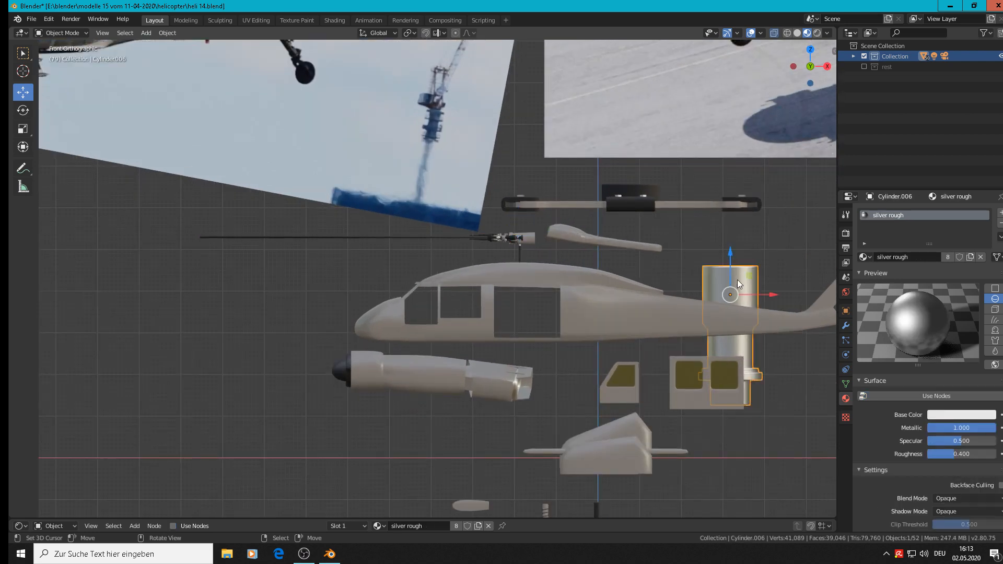
{"action": "key", "text": "s"}
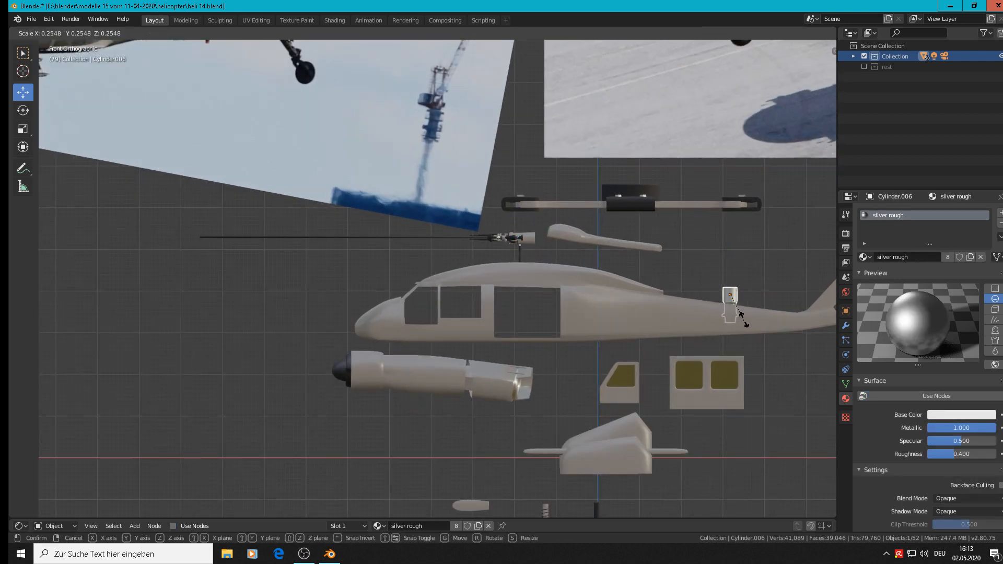
{"action": "left_click", "coordinate": [744, 316]}
{"action": "key", "text": "g"}
{"action": "left_click", "coordinate": [557, 265]}
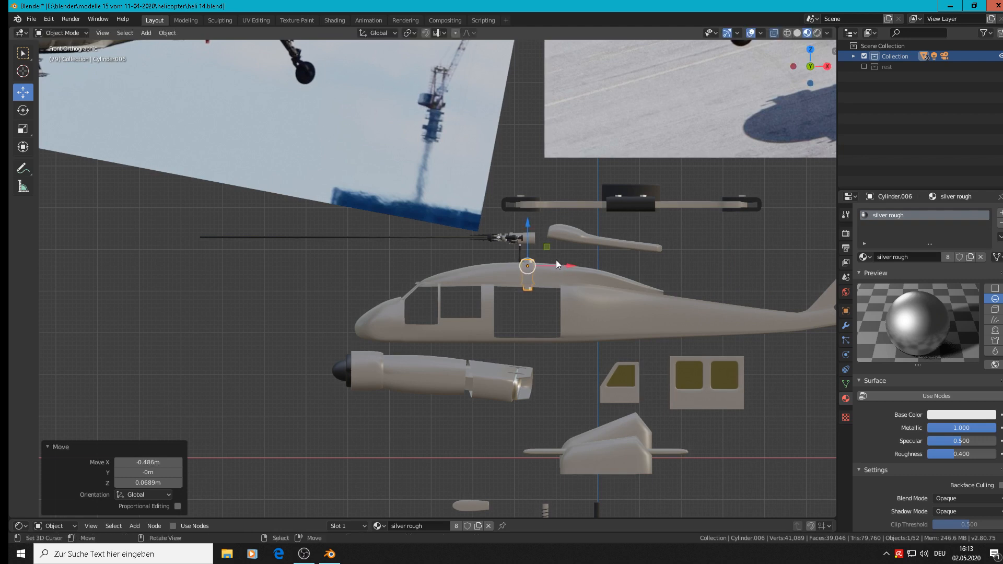
{"action": "key", "text": "g"}
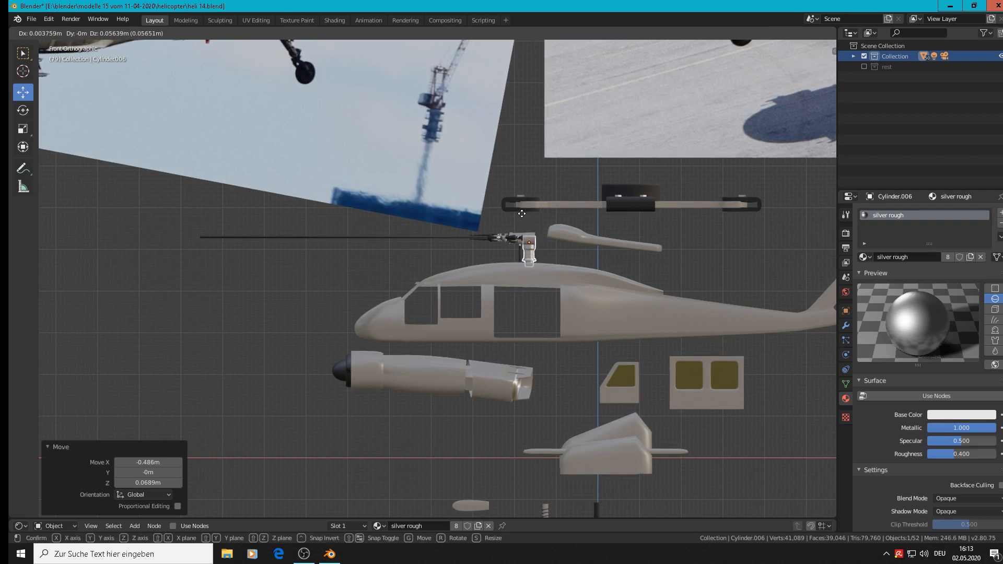
{"action": "left_click", "coordinate": [523, 215]}
Step: Scale the rotor hub by about 0.408 and move it above the mast, about -0.247 m in X and -0.0865 m in Z
{"action": "left_click", "coordinate": [654, 202]}
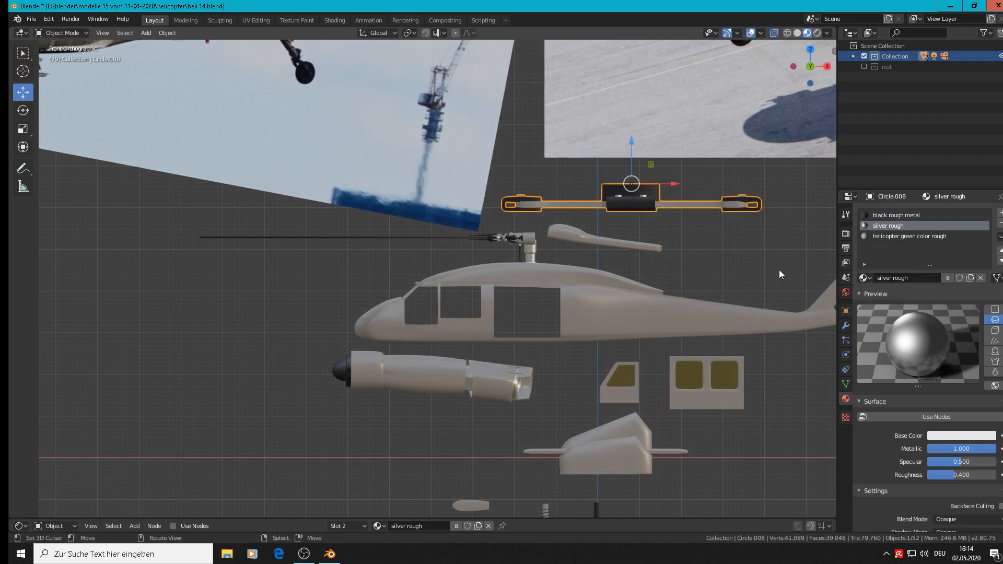
{"action": "key", "text": "s"}
{"action": "left_click", "coordinate": [670, 232]}
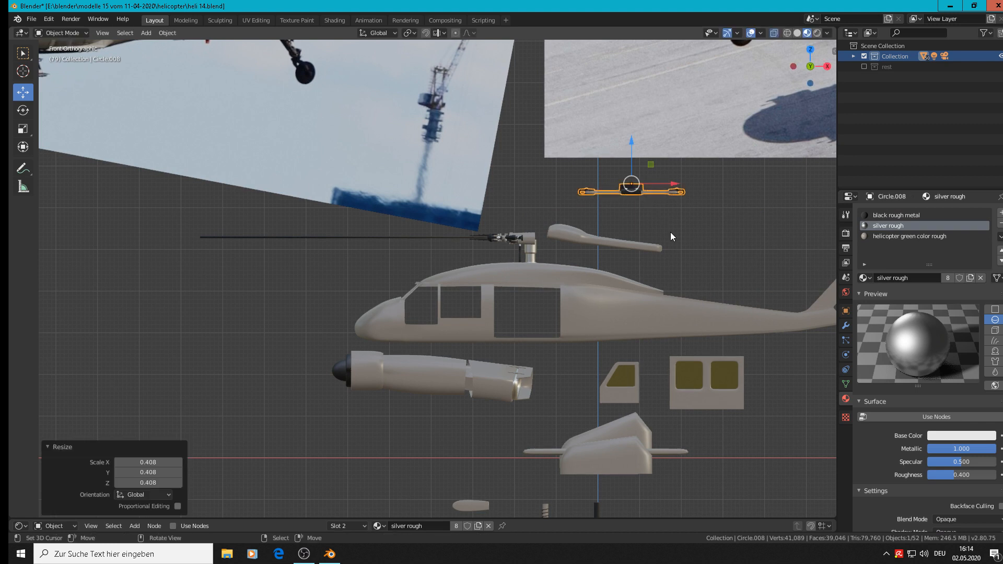
{"action": "key", "text": "g"}
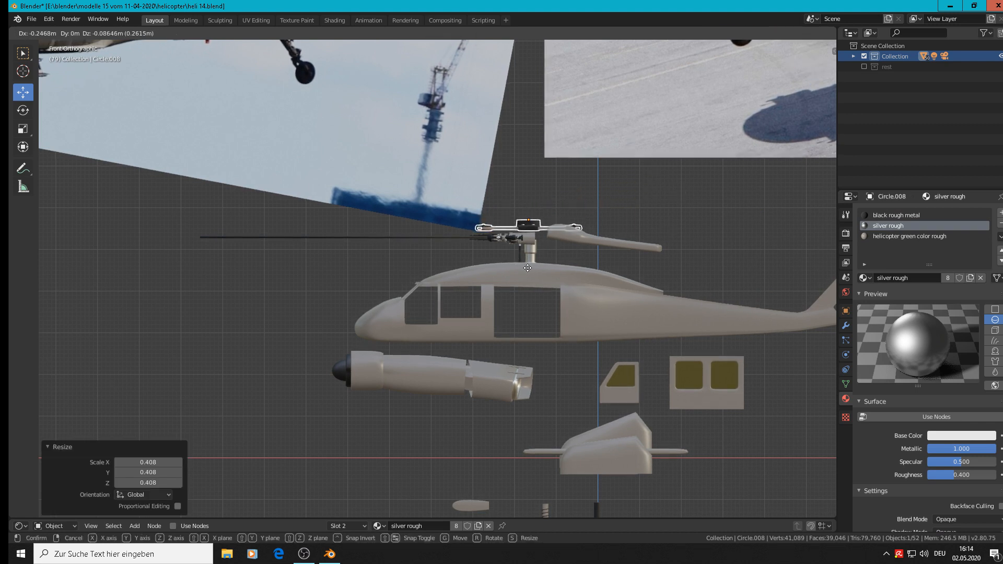
{"action": "left_click", "coordinate": [528, 268]}
Step: Scale the rotor hub down again by about 0.573 and lower it about 0.01 m onto the mast
{"action": "key", "text": "s"}
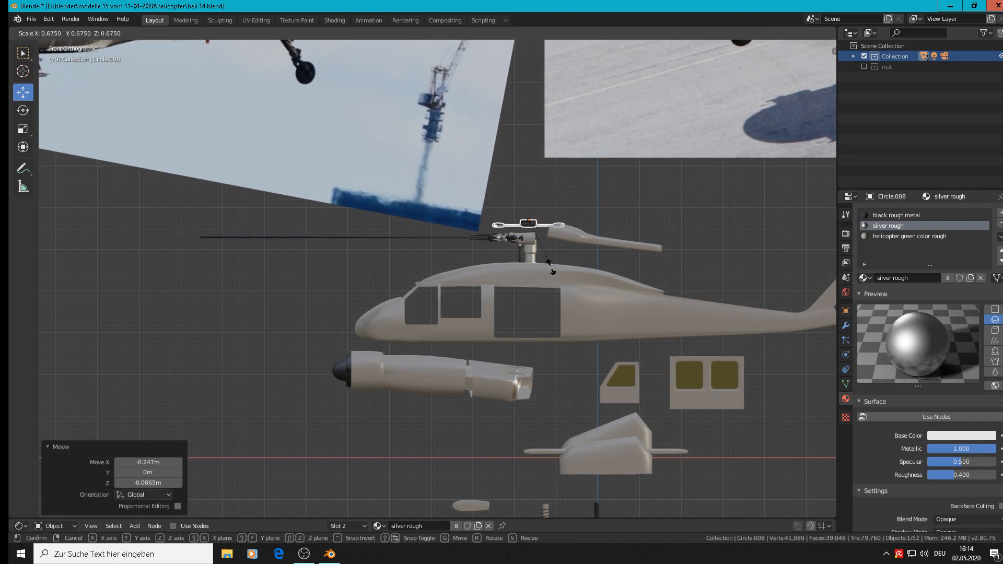
{"action": "left_click", "coordinate": [544, 258]}
{"action": "key", "text": "g"}
{"action": "key", "text": "z"}
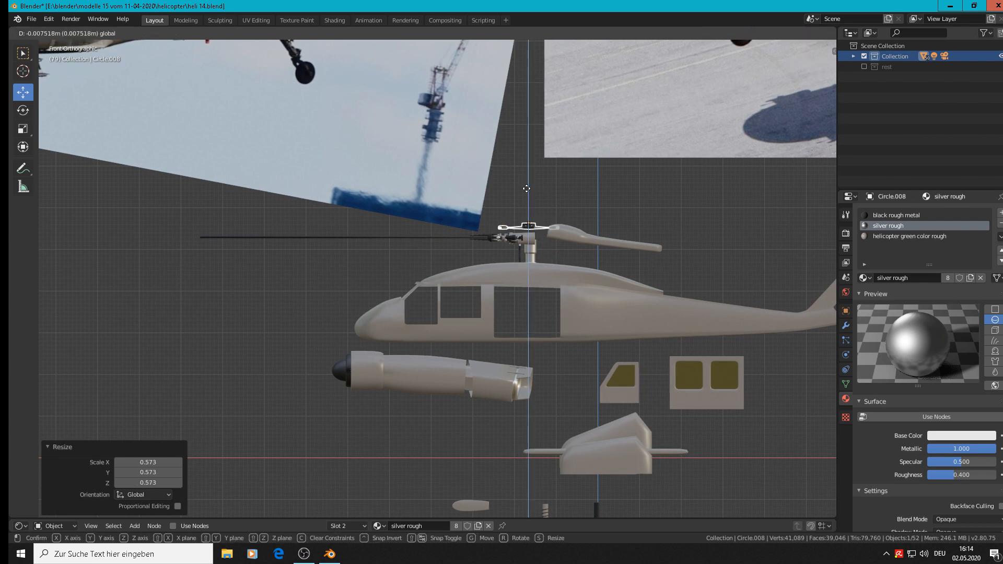
{"action": "left_click", "coordinate": [526, 189]}
{"action": "scroll", "coordinate": [501, 249], "scroll_direction": "down", "scroll_amount": 1}
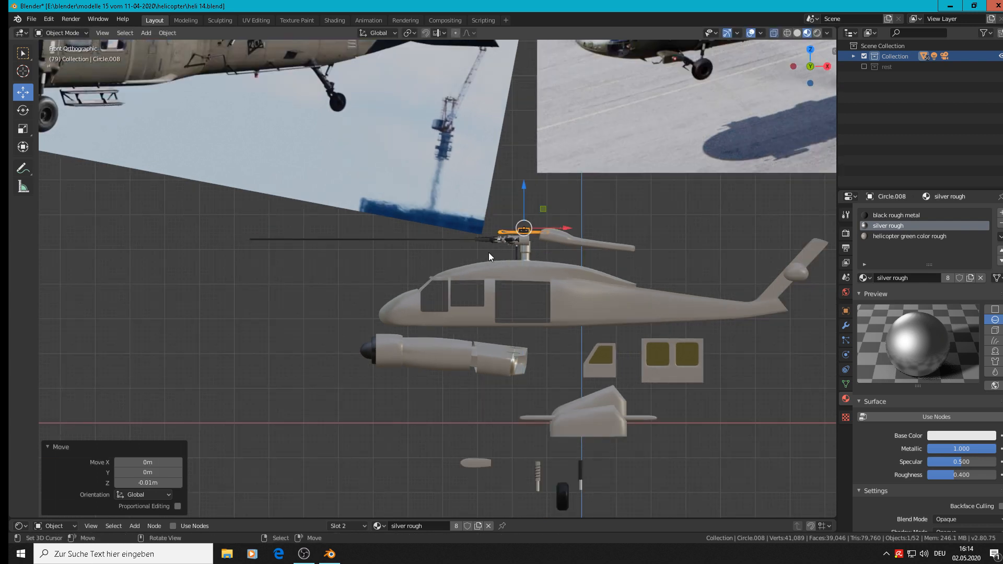
Step: Move the rotor blade about -3.78 m along Y so it lies over the helicopter's fuselage
{"action": "left_click", "coordinate": [517, 244]}
{"action": "middle_click_drag", "start_coordinate": [534, 296], "coordinate": [597, 347]}
{"action": "scroll", "coordinate": [597, 348], "scroll_direction": "down", "scroll_amount": 2}
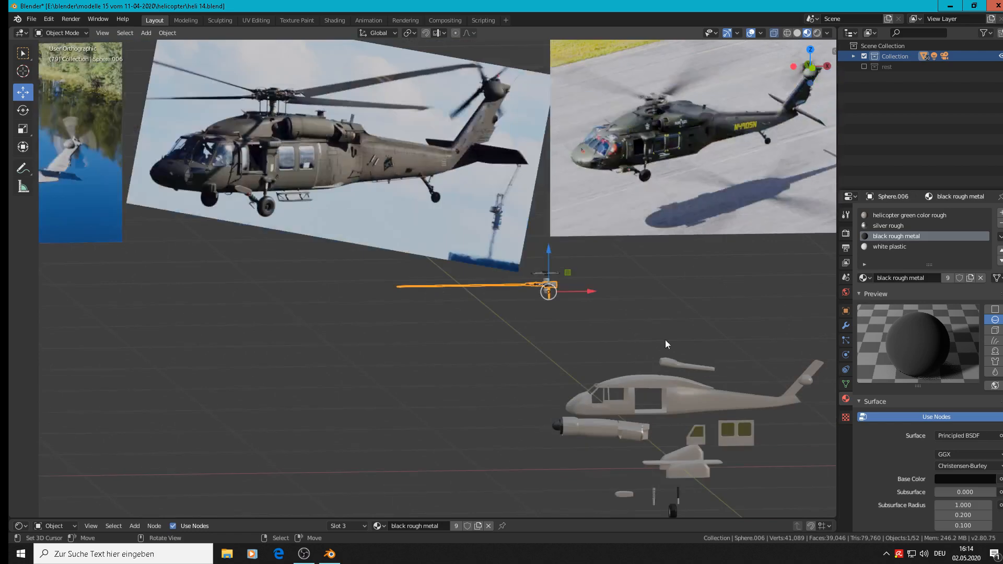
{"action": "key", "text": "KP_7"}
{"action": "scroll", "coordinate": [651, 339], "scroll_direction": "down", "scroll_amount": 3}
{"action": "middle_click_drag", "start_coordinate": [598, 249], "coordinate": [491, 52], "text": "shift"}
{"action": "scroll", "coordinate": [489, 60], "scroll_direction": "down", "scroll_amount": 3}
{"action": "scroll", "coordinate": [482, 95], "scroll_direction": "up", "scroll_amount": 2}
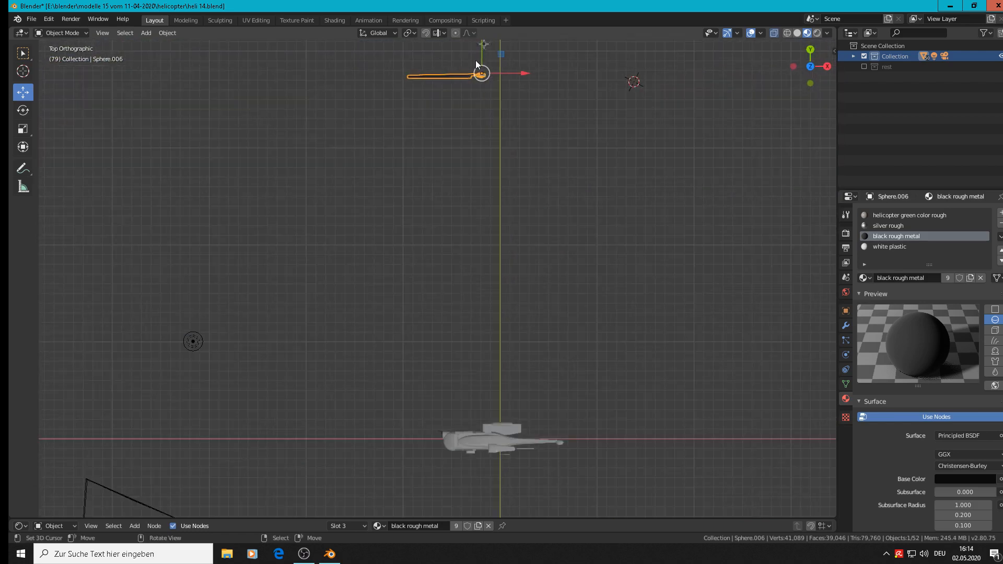
{"action": "left_click_drag", "start_coordinate": [482, 51], "coordinate": [496, 417]}
{"action": "scroll", "coordinate": [497, 277], "scroll_direction": "up", "scroll_amount": 1}
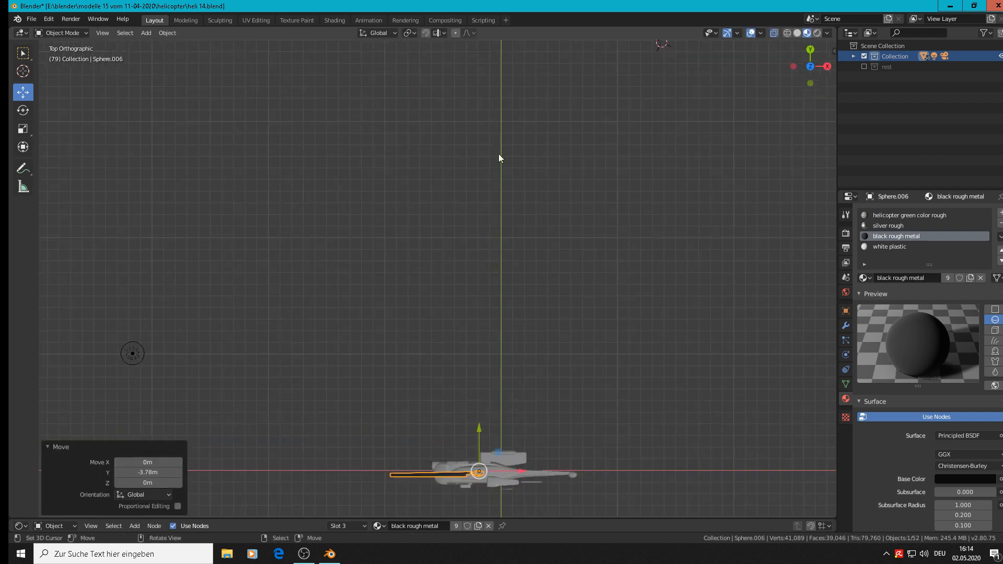
Step: Move the rotor hub along negative Y until it sits over the helicopter's fuselage, finishing with a shift of about -0.849 m
{"action": "middle_click_drag", "start_coordinate": [513, 167], "coordinate": [523, 271], "text": "shift"}
{"action": "left_click", "coordinate": [492, 103]}
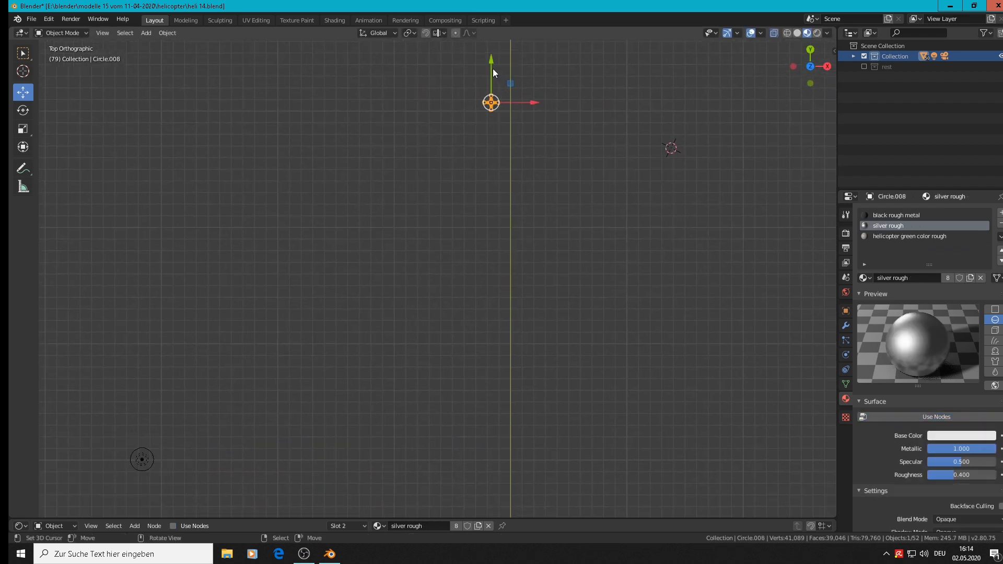
{"action": "left_click_drag", "start_coordinate": [493, 70], "coordinate": [493, 448]}
{"action": "middle_click_drag", "start_coordinate": [503, 377], "coordinate": [518, 181], "text": "shift"}
{"action": "left_click_drag", "start_coordinate": [513, 197], "coordinate": [497, 295]}
Step: Move the rotor mast along negative Y, first about 3.52 m and again until it is centred under the rotor hub
{"action": "middle_click_drag", "start_coordinate": [526, 117], "coordinate": [560, 309], "text": "shift"}
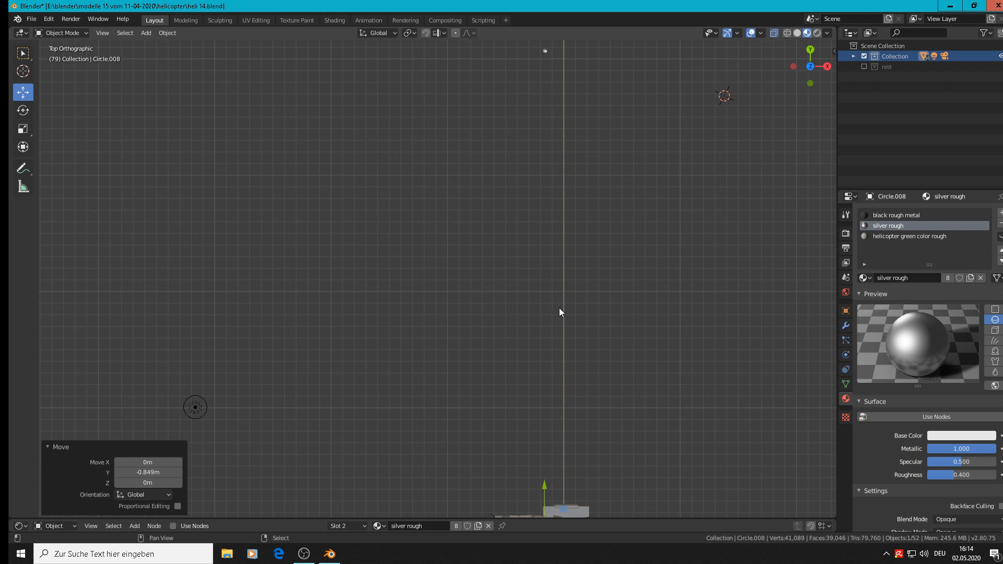
{"action": "left_click", "coordinate": [543, 53]}
{"action": "middle_click_drag", "start_coordinate": [544, 52], "coordinate": [531, 118], "text": "shift"}
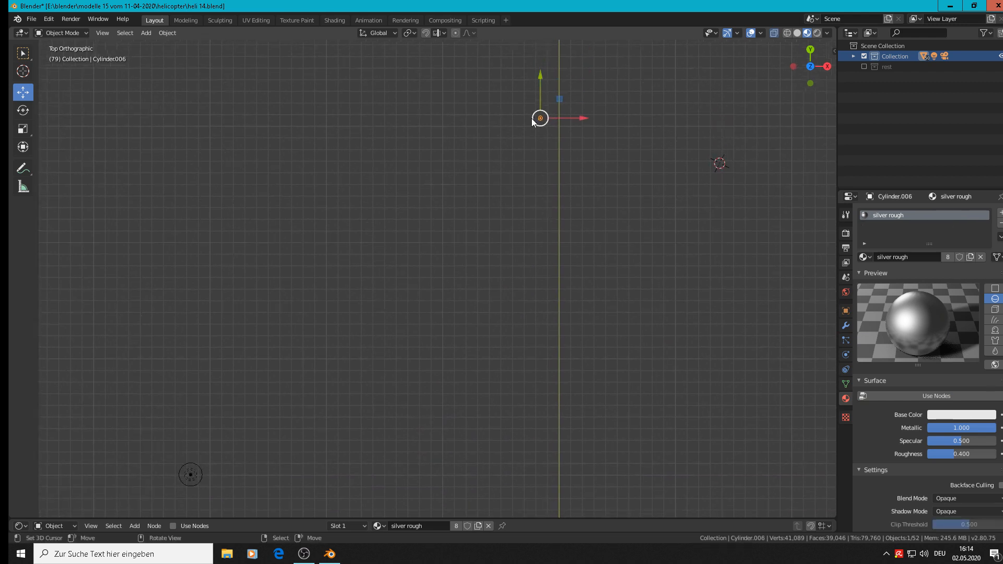
{"action": "left_click_drag", "start_coordinate": [540, 73], "coordinate": [538, 483]}
{"action": "middle_click_drag", "start_coordinate": [575, 366], "coordinate": [620, 73], "text": "shift"}
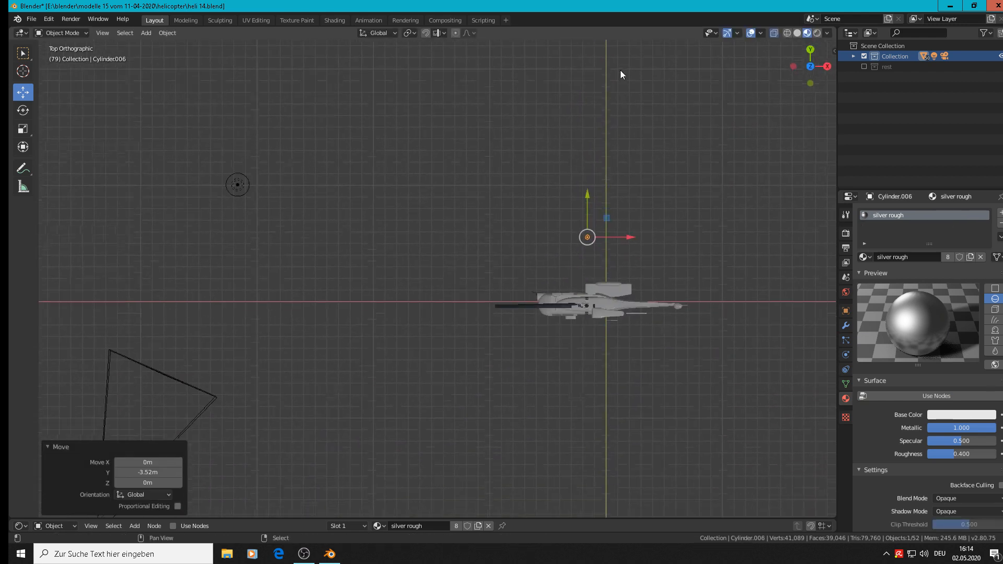
{"action": "scroll", "coordinate": [604, 161], "scroll_direction": "up", "scroll_amount": 4}
{"action": "left_click_drag", "start_coordinate": [563, 298], "coordinate": [561, 391]}
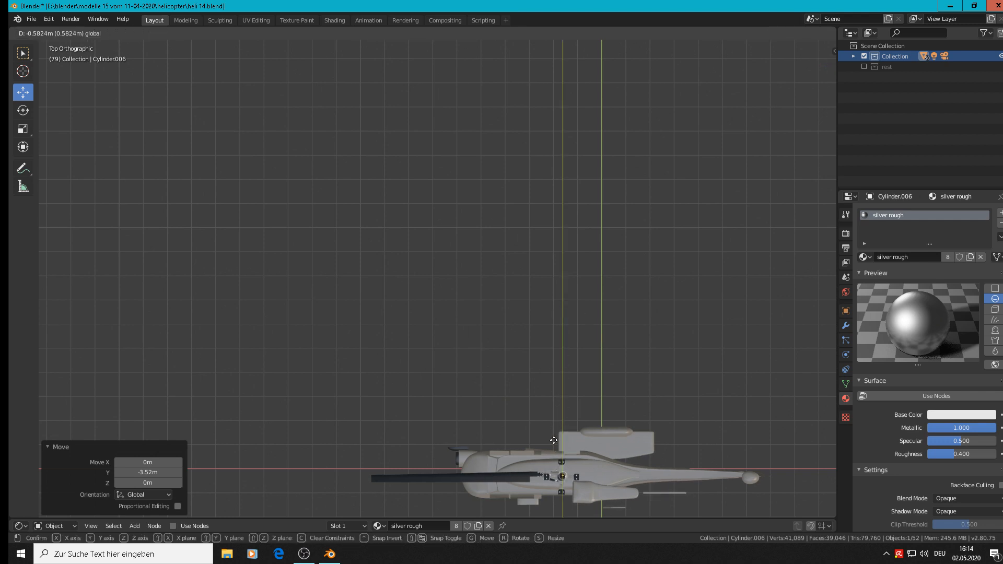
{"action": "left_click_drag", "start_coordinate": [553, 441], "coordinate": [550, 440]}
Step: Rotate the loose tapered part behind the rotor hub 90° about the Z axis
{"action": "middle_click_drag", "start_coordinate": [550, 440], "coordinate": [559, 363]}
{"action": "scroll", "coordinate": [479, 272], "scroll_direction": "down", "scroll_amount": 3}
{"action": "scroll", "coordinate": [560, 255], "scroll_direction": "up", "scroll_amount": 2}
{"action": "scroll", "coordinate": [532, 247], "scroll_direction": "down", "scroll_amount": 1}
{"action": "left_click", "coordinate": [529, 250]}
{"action": "middle_click_drag", "start_coordinate": [491, 446], "coordinate": [654, 333]}
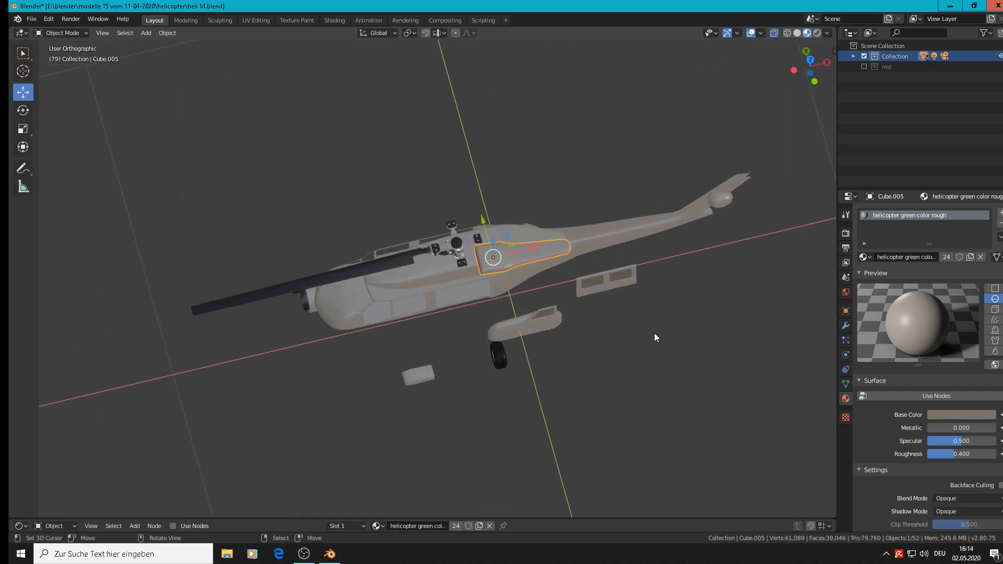
{"action": "type", "text": "rz90"}
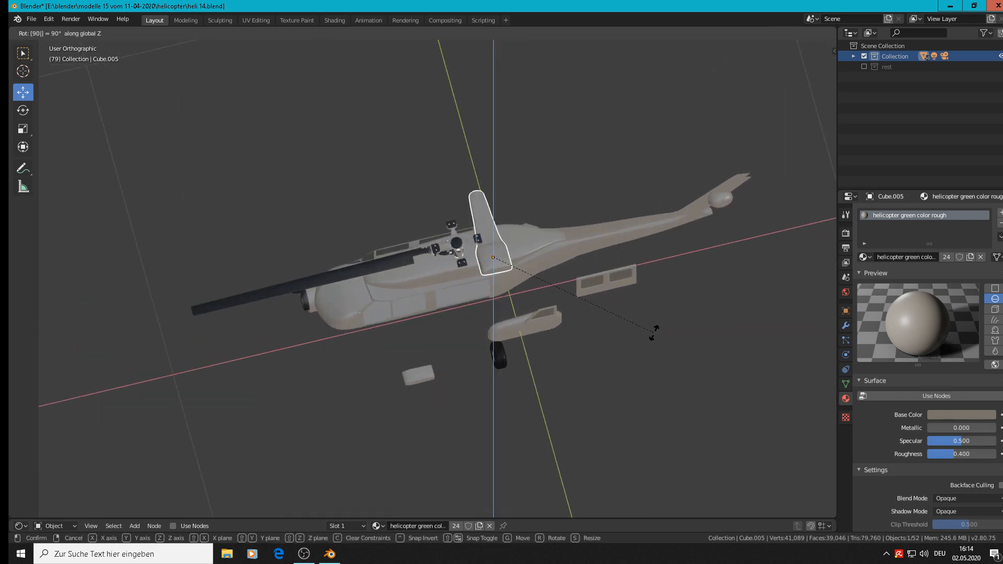
{"action": "key", "text": "Return"}
Step: Move the rotated tapered part out along Y and bring it down against the upper side of the fuselage
{"action": "middle_click_drag", "start_coordinate": [531, 241], "coordinate": [538, 206]}
{"action": "key", "text": "g"}
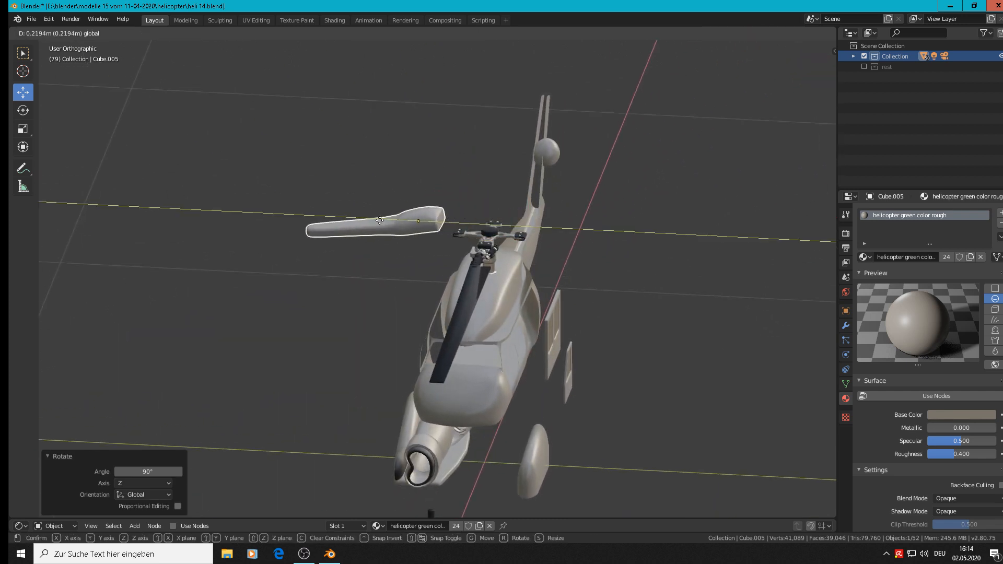
{"action": "left_click", "coordinate": [368, 219]}
{"action": "key", "text": "g"}
{"action": "left_click", "coordinate": [423, 260]}
Step: Shift the tapered part about -0.0673 m in Y and raise it about 0.0296 m at the fuselage's side
{"action": "middle_click_drag", "start_coordinate": [423, 260], "coordinate": [440, 287]}
{"action": "key", "text": "g"}
{"action": "key", "text": "y"}
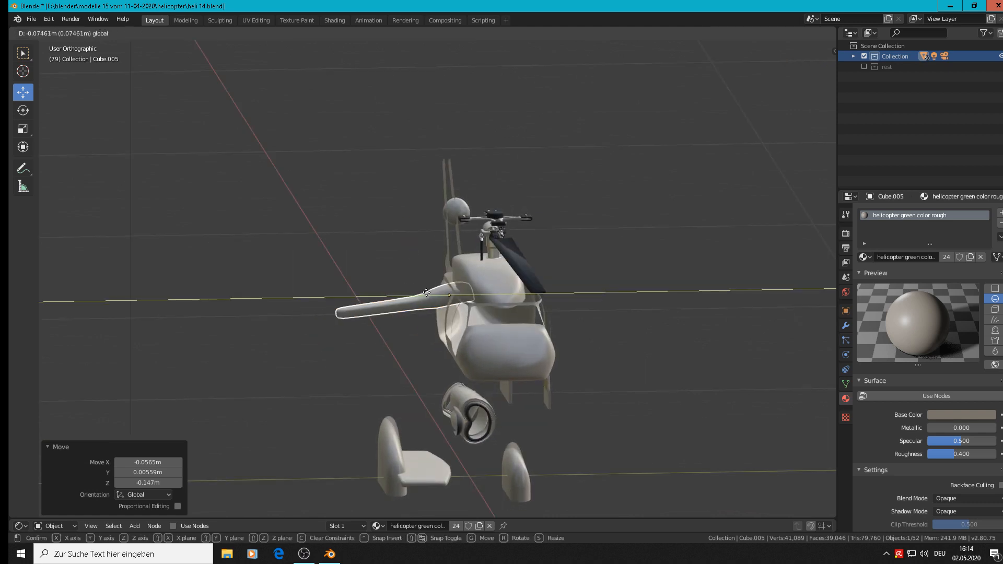
{"action": "left_click", "coordinate": [441, 275]}
{"action": "key", "text": "g"}
{"action": "key", "text": "z"}
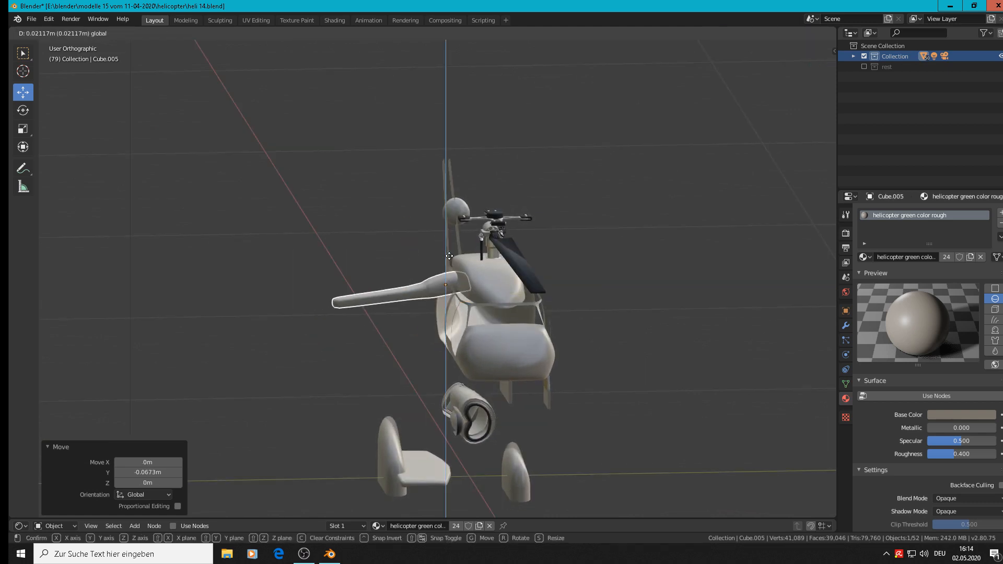
{"action": "left_click", "coordinate": [448, 250]}
{"action": "scroll", "coordinate": [482, 281], "scroll_direction": "up", "scroll_amount": 1}
{"action": "middle_click_drag", "start_coordinate": [381, 314], "coordinate": [120, 359]}
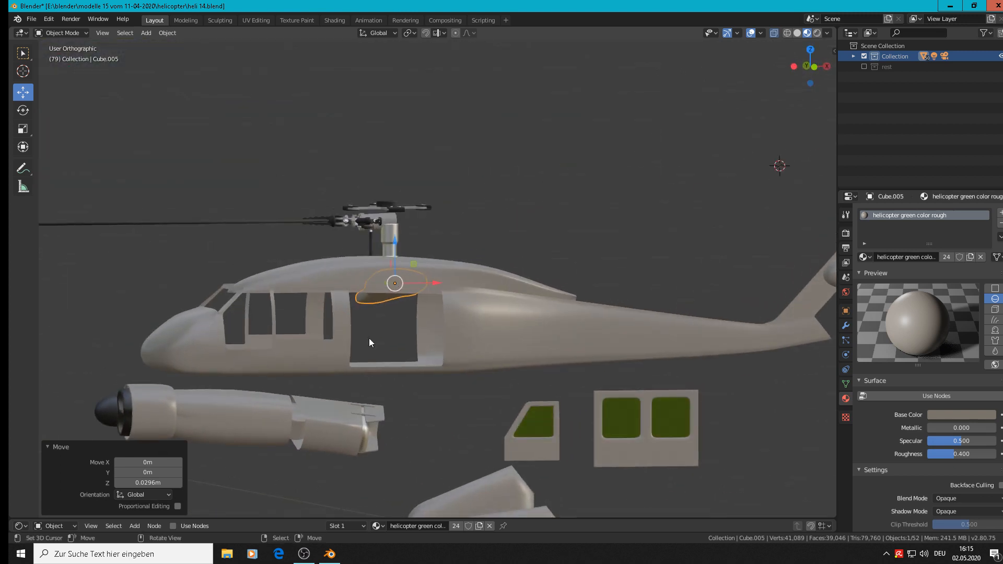
Step: Rotate the rotor blade assembly 180° about the Z axis so the blade extends over the tail boom
{"action": "middle_click_drag", "start_coordinate": [369, 338], "coordinate": [386, 280]}
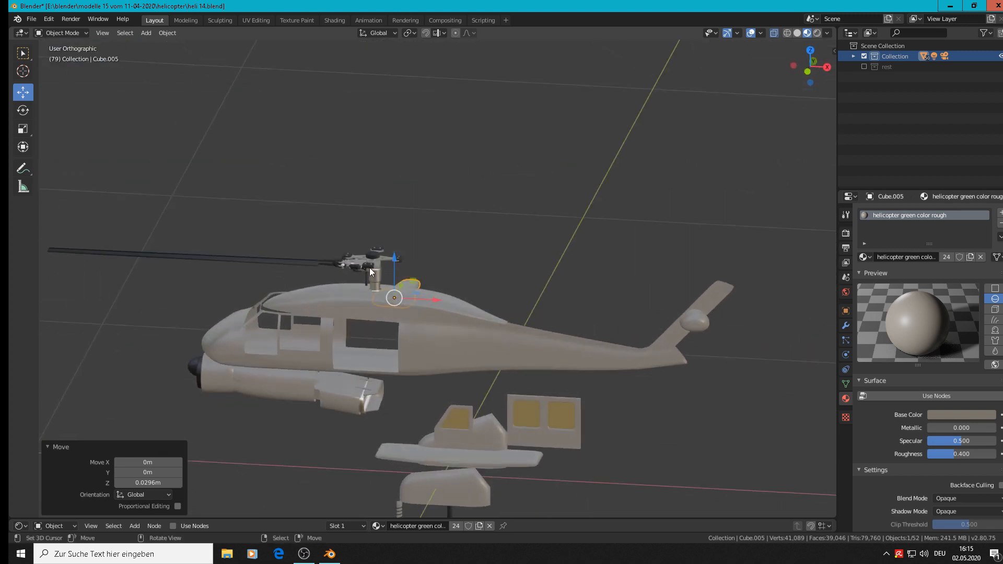
{"action": "left_click", "coordinate": [371, 275]}
{"action": "left_click", "coordinate": [357, 271]}
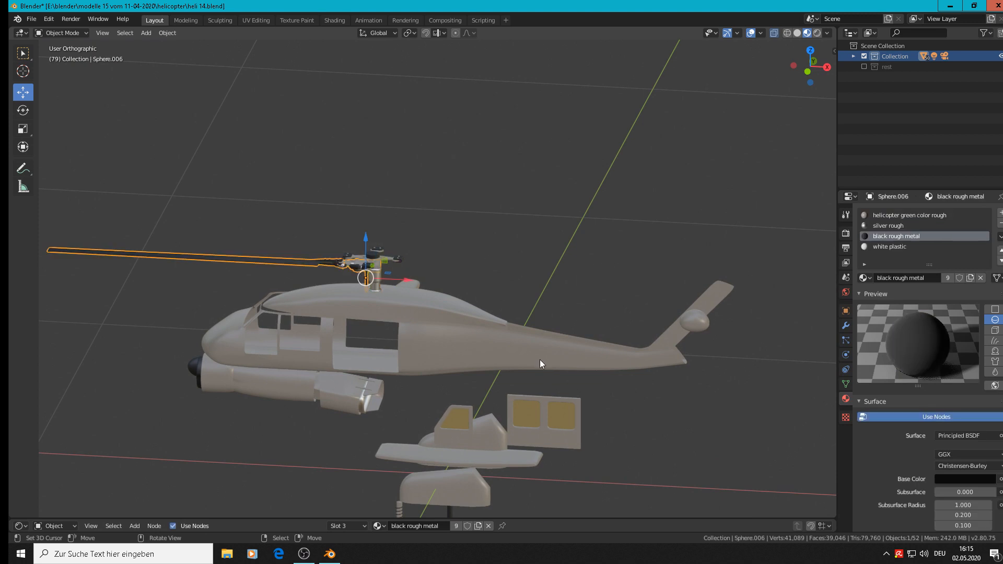
{"action": "middle_click_drag", "start_coordinate": [540, 360], "coordinate": [601, 376], "text": "shift"}
{"action": "type", "text": "rz"}
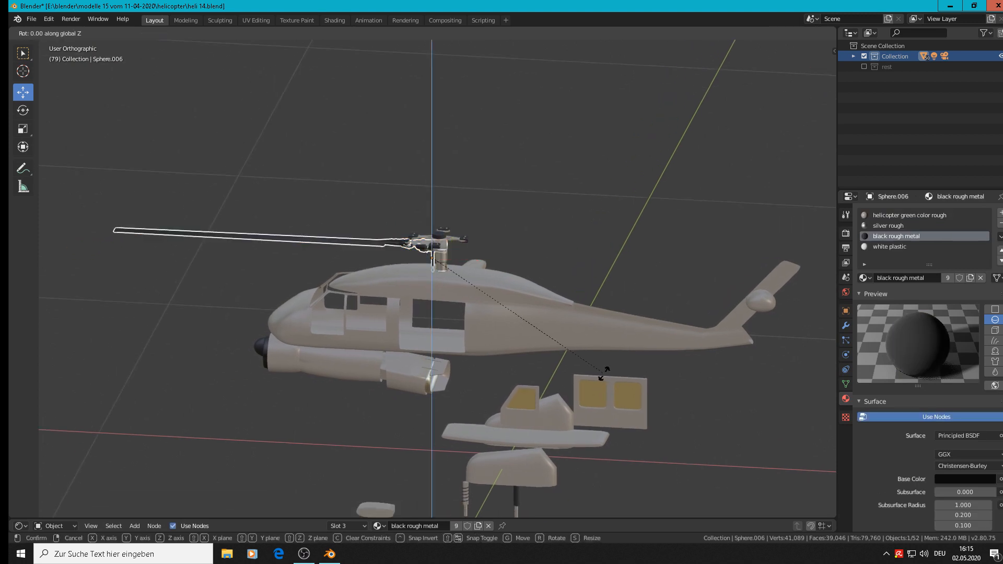
{"action": "type", "text": "180"}
{"action": "key", "text": "Return"}
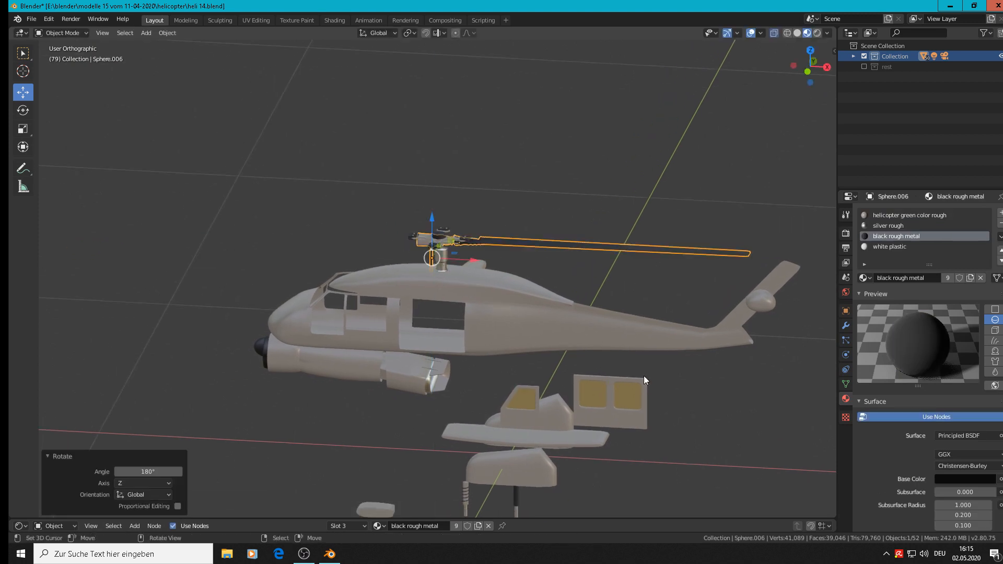
Step: Enter edit mode on the rotor blade and select only the vertices at its outer tip
{"action": "middle_click_drag", "start_coordinate": [803, 296], "coordinate": [614, 203]}
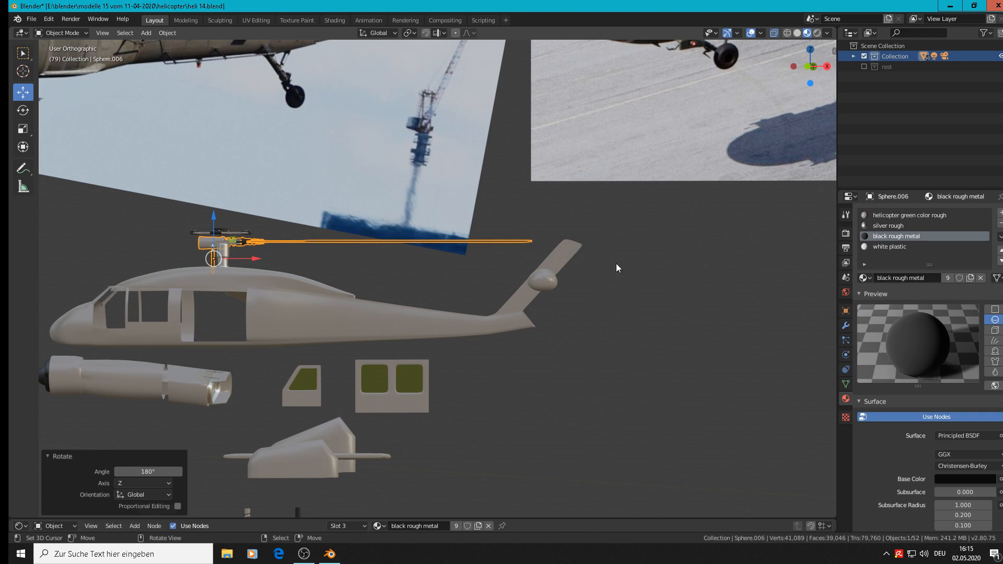
{"action": "scroll", "coordinate": [556, 244], "scroll_direction": "up", "scroll_amount": 2}
{"action": "key", "text": "Tab"}
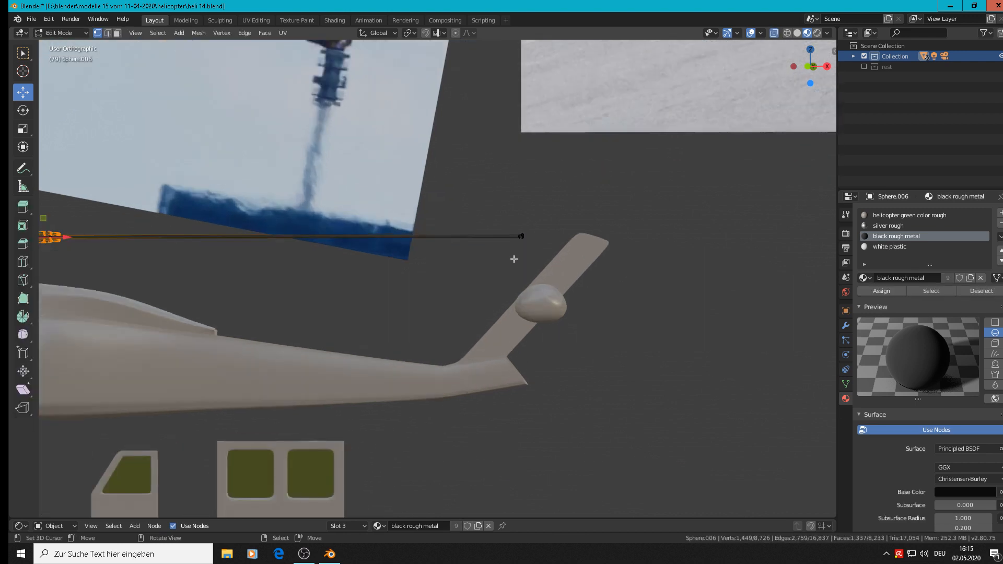
{"action": "mouse_move", "coordinate": [495, 294]}
{"action": "middle_mouse_down"}
{"action": "mouse_move", "coordinate": [489, 326]}
{"action": "mouse_move", "coordinate": [515, 303]}
{"action": "middle_mouse_up"}
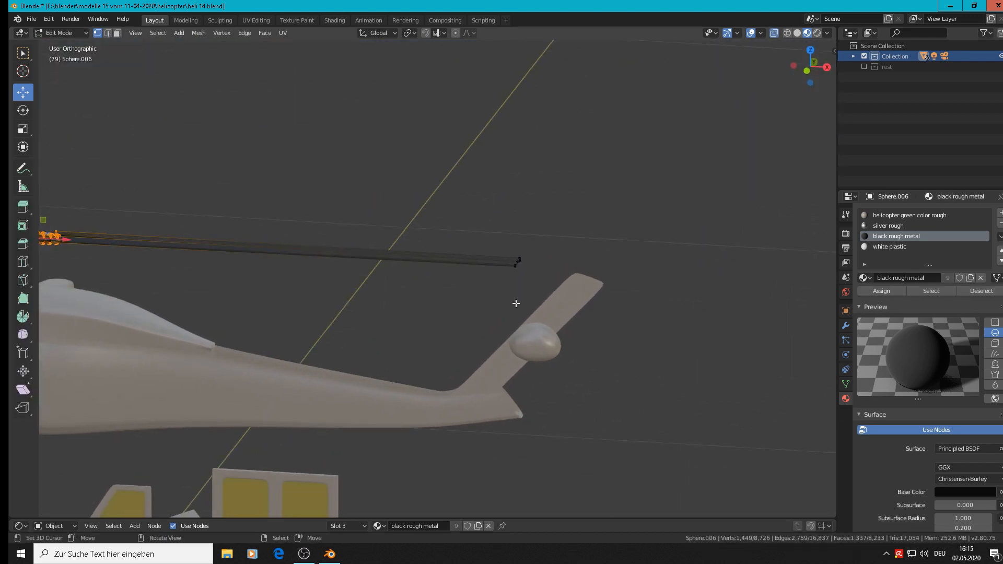
{"action": "key", "text": "alt+a"}
{"action": "key", "text": "c"}
{"action": "left_click", "coordinate": [522, 264]}
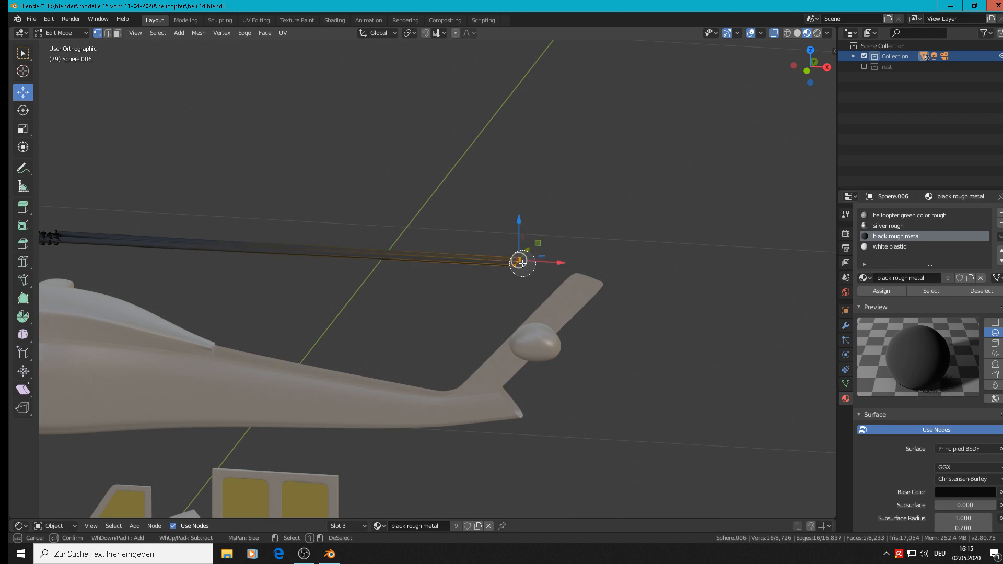
{"action": "key", "text": "Escape"}
{"action": "key", "text": "g"}
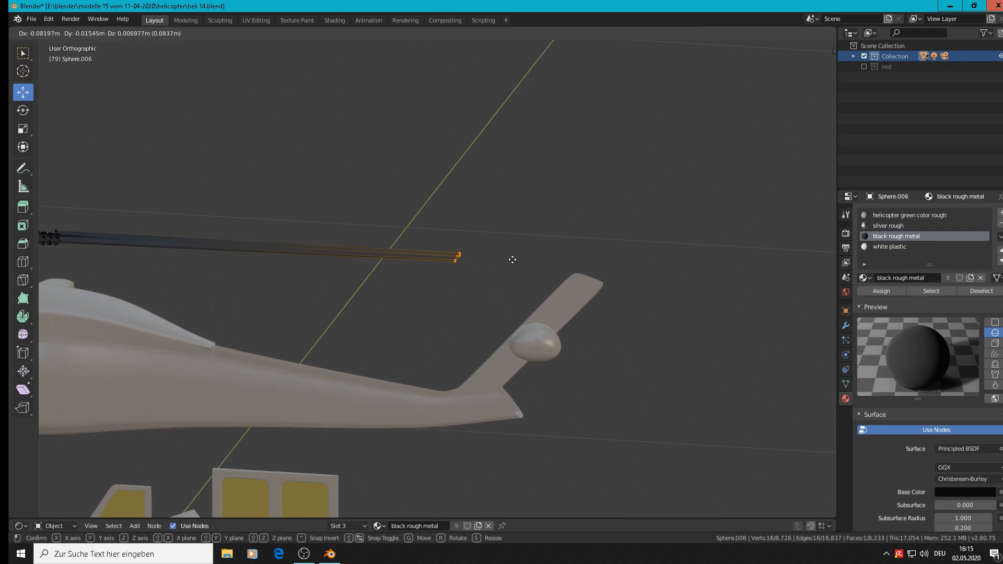
{"action": "left_click", "coordinate": [519, 265]}
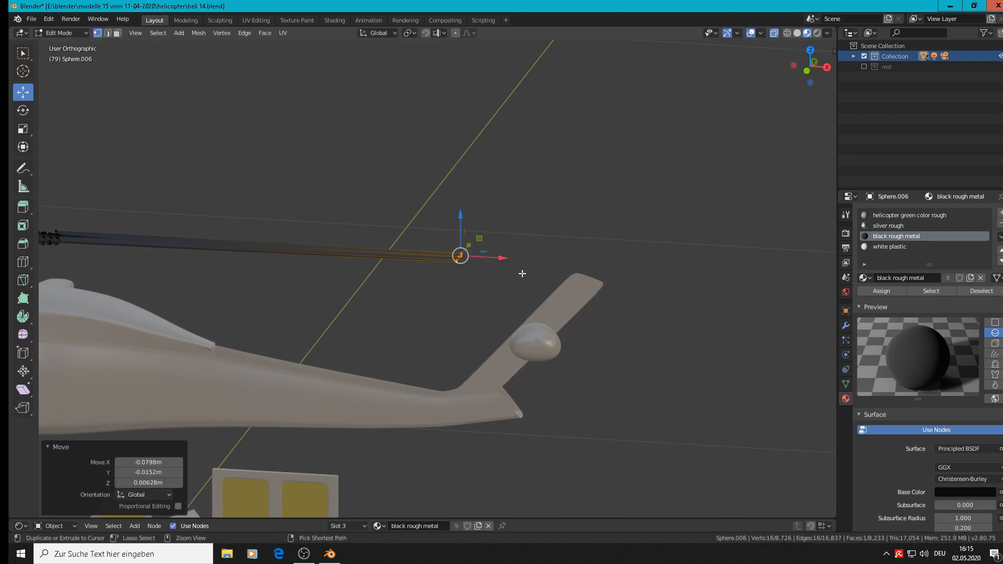
{"action": "key", "text": "ctrl+z"}
Step: Shorten the rotor blade by moving its tip vertices about -0.138 m along the X axis
{"action": "key", "text": "g"}
{"action": "key", "text": "x"}
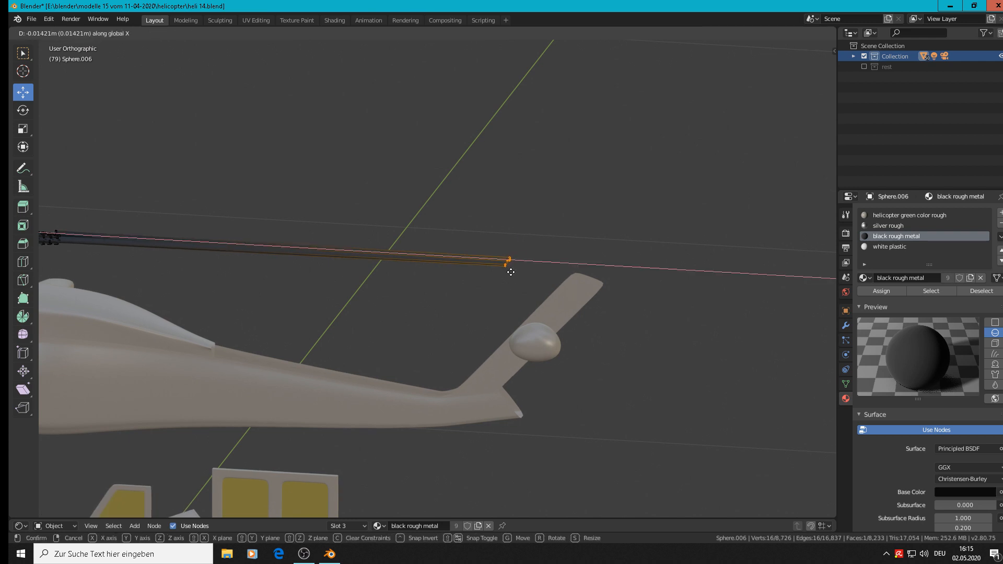
{"action": "left_click", "coordinate": [433, 258]}
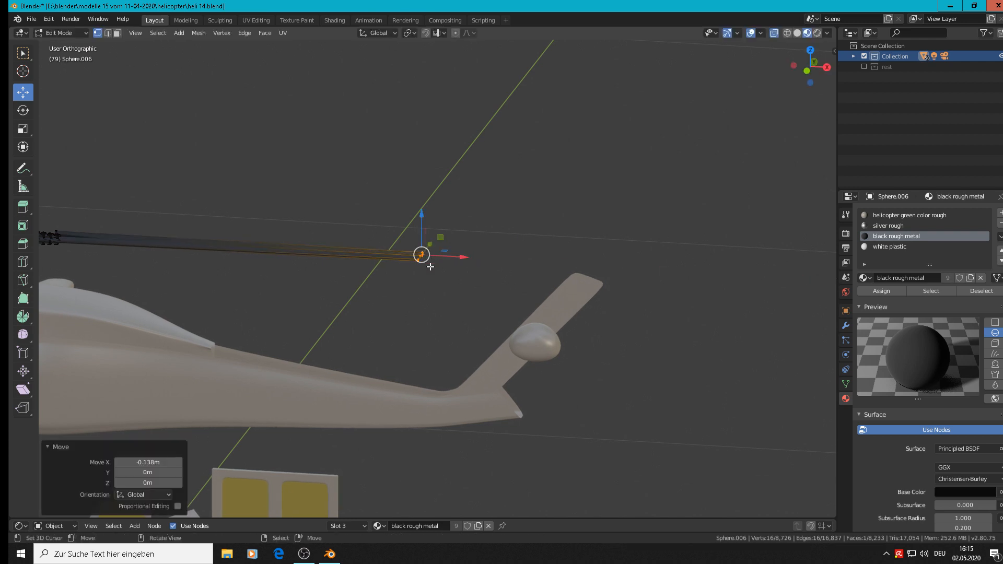
Step: Add five evenly spaced loop cuts along the length of the rotor blade, without sliding them
{"action": "scroll", "coordinate": [429, 259], "scroll_direction": "down", "scroll_amount": 5}
{"action": "scroll", "coordinate": [438, 285], "scroll_direction": "up", "scroll_amount": 4}
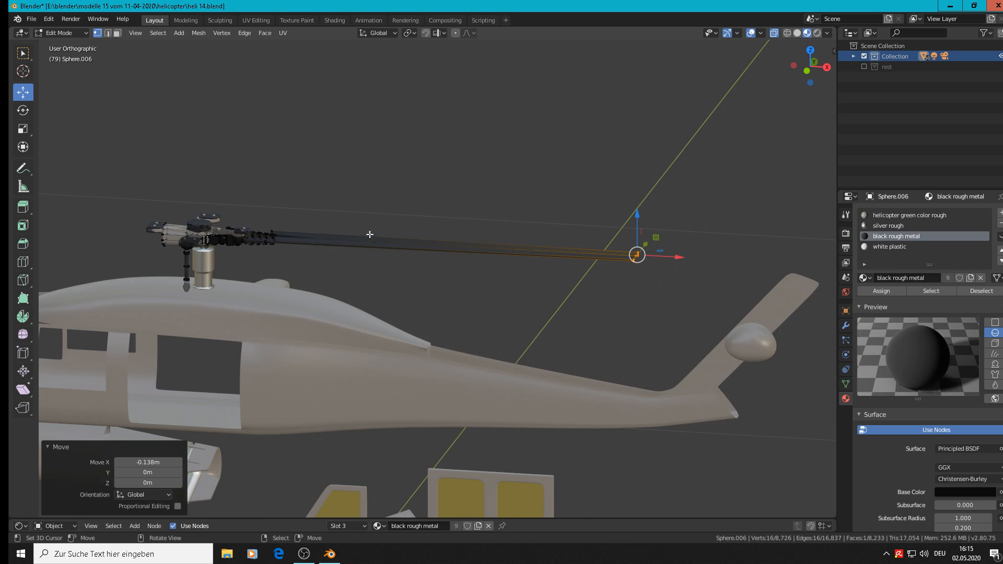
{"action": "key", "text": "alt"}
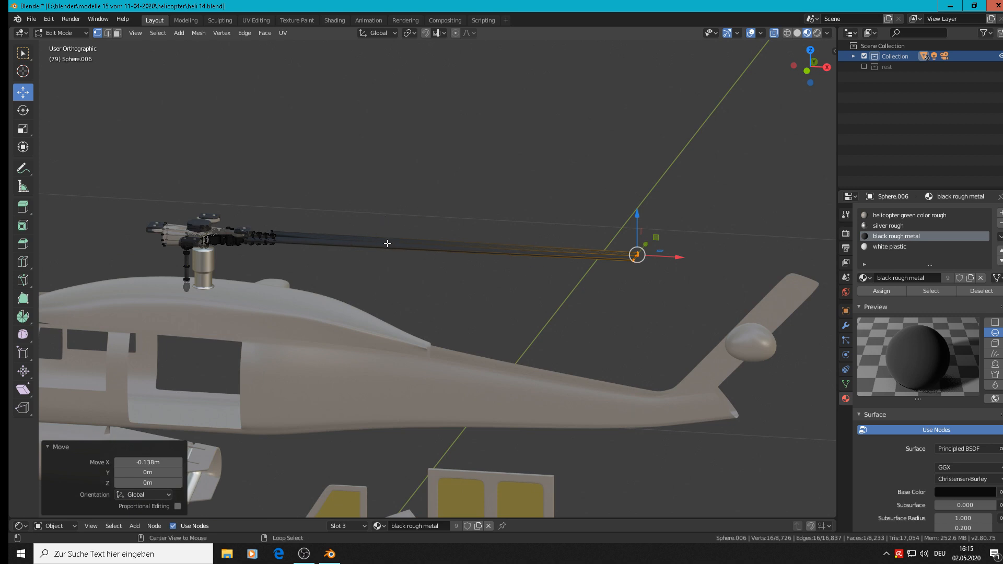
{"action": "key", "text": "ctrl+r"}
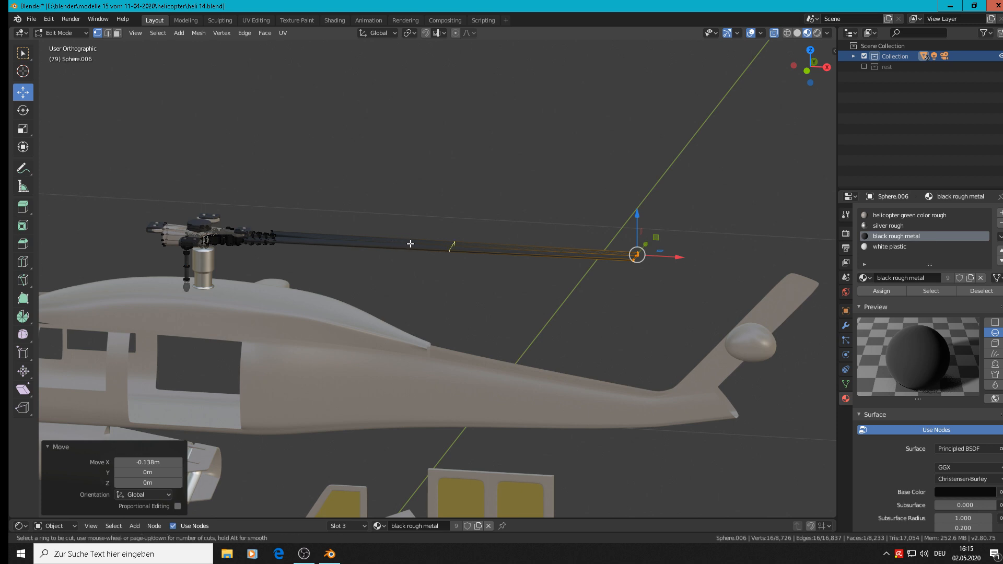
{"action": "scroll", "coordinate": [411, 244], "scroll_direction": "up", "scroll_amount": 2}
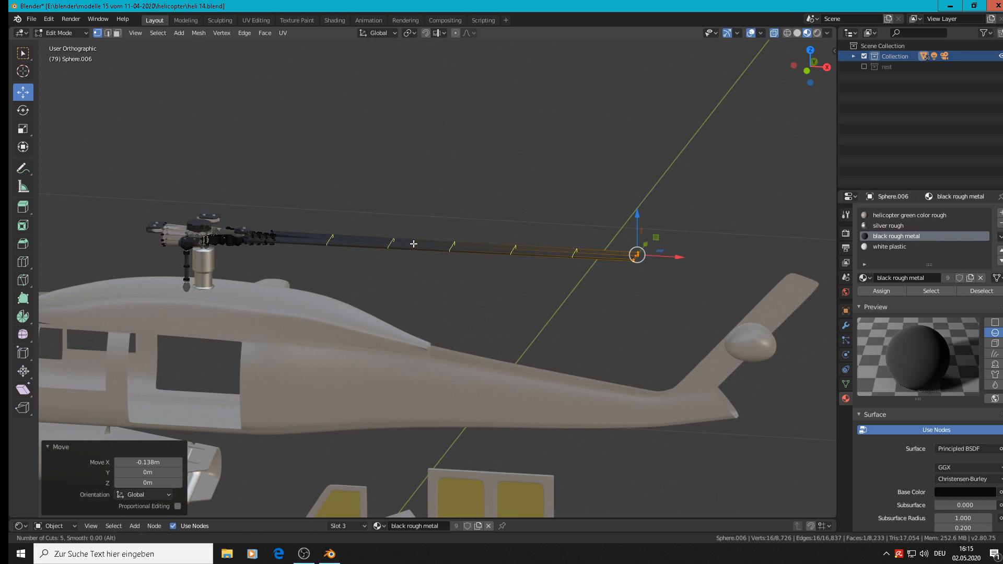
{"action": "left_click", "coordinate": [414, 244]}
{"action": "right_click", "coordinate": [413, 244]}
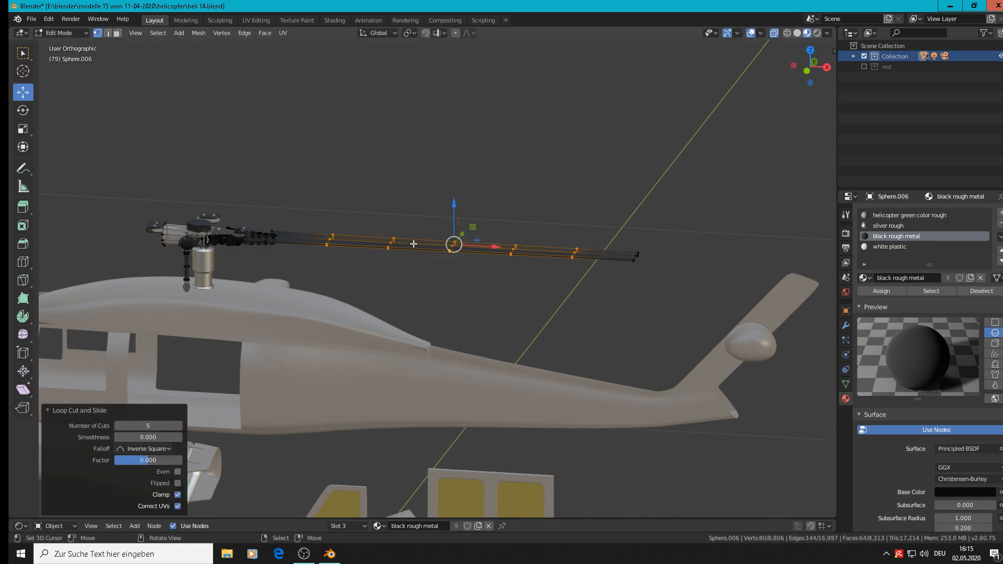
Step: Enable proportional editing and reselect only the rotor blade's tip vertices, with the blade seen from the side
{"action": "left_click", "coordinate": [541, 280]}
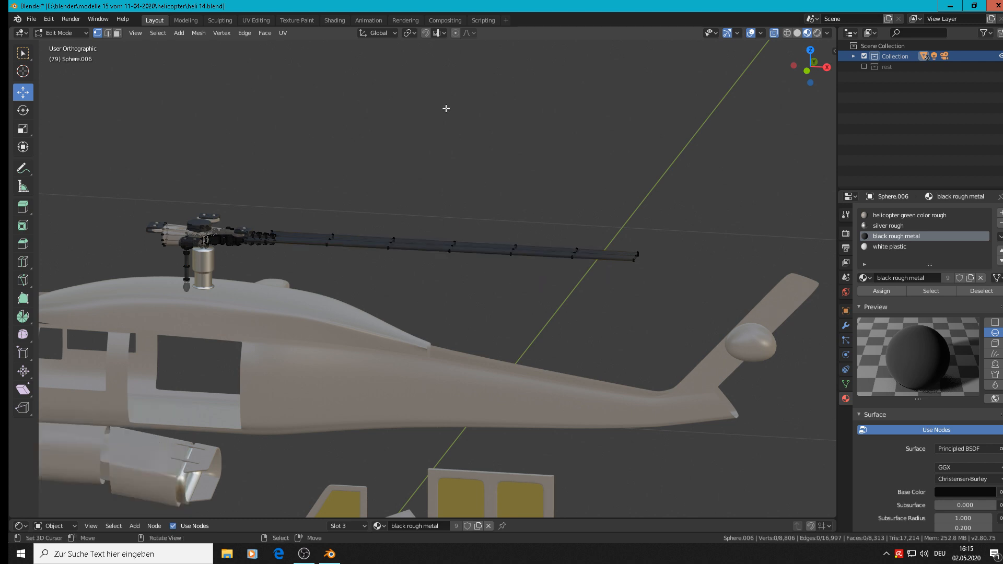
{"action": "left_click", "coordinate": [458, 33]}
{"action": "left_click", "coordinate": [638, 255], "text": "alt"}
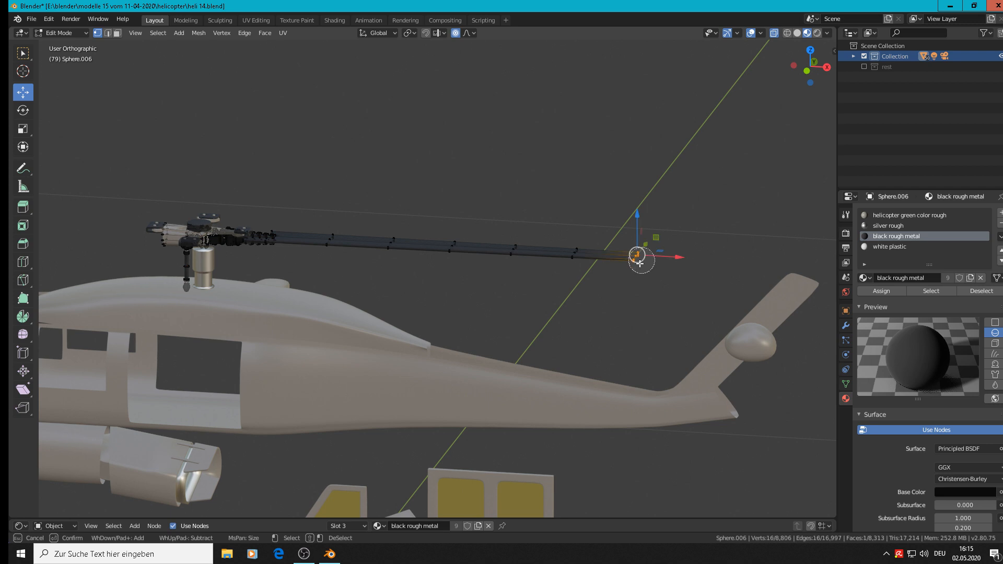
{"action": "middle_click_drag", "start_coordinate": [638, 256], "coordinate": [667, 289]}
Step: Try bending the blade tip down along Z, enlarging the proportional influence size to about 0.47
{"action": "key", "text": "g"}
{"action": "key", "text": "z"}
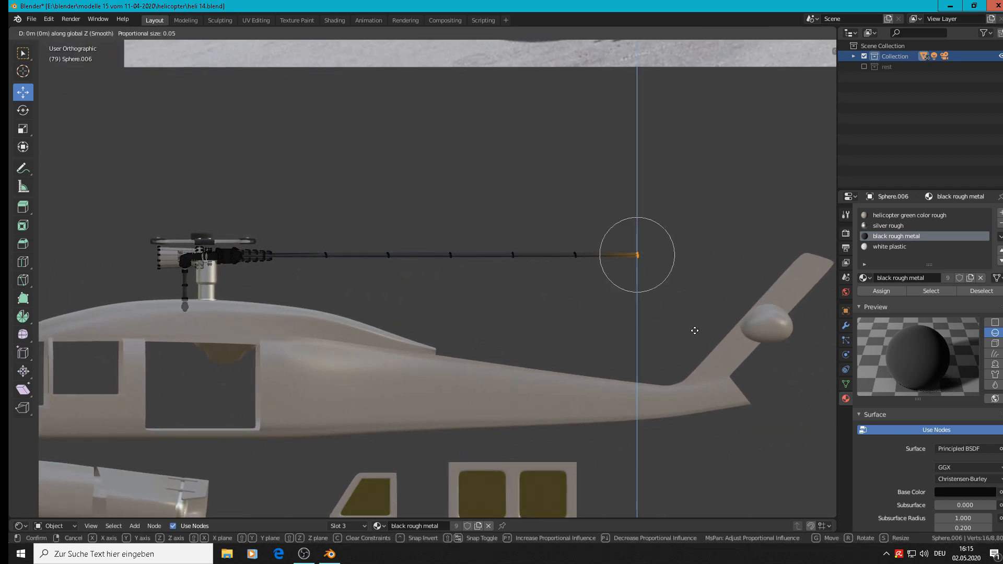
{"action": "scroll", "coordinate": [692, 337], "scroll_direction": "down", "scroll_amount": 7}
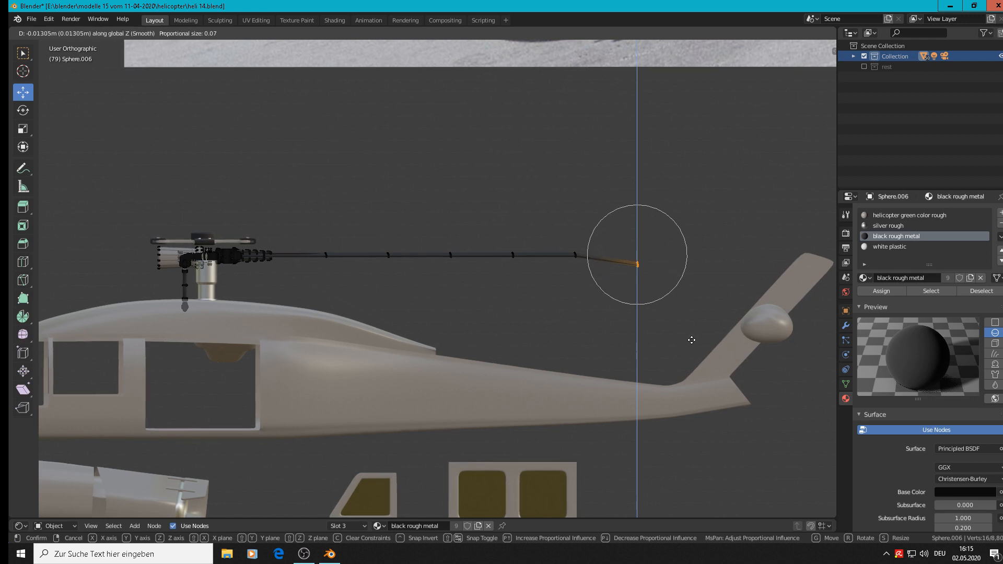
{"action": "scroll", "coordinate": [692, 340], "scroll_direction": "down", "scroll_amount": 17}
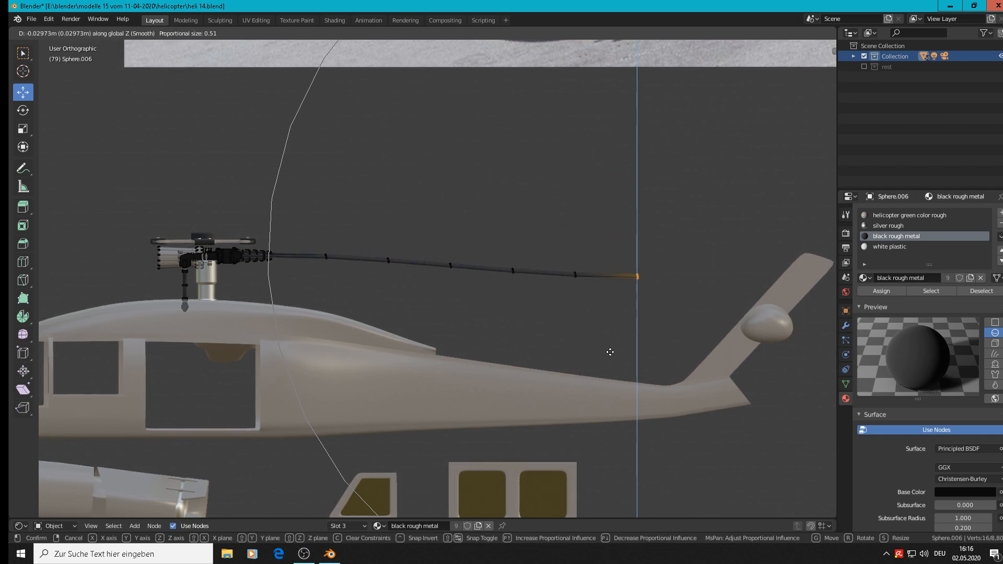
{"action": "scroll", "coordinate": [609, 352], "scroll_direction": "up", "scroll_amount": 1}
{"action": "scroll", "coordinate": [610, 352], "scroll_direction": "up", "scroll_amount": 2}
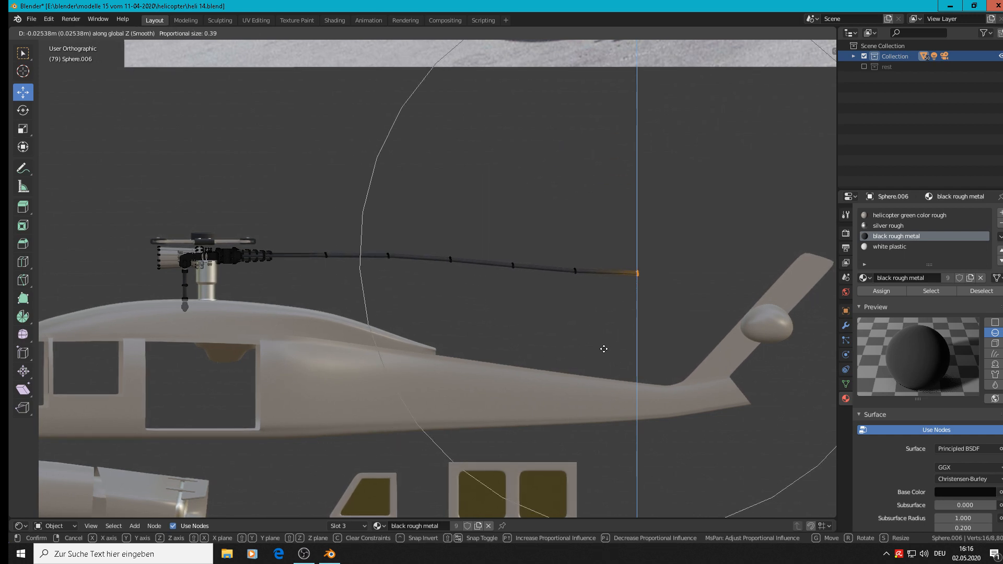
{"action": "scroll", "coordinate": [604, 349], "scroll_direction": "up", "scroll_amount": 2}
{"action": "scroll", "coordinate": [600, 349], "scroll_direction": "down", "scroll_amount": 4}
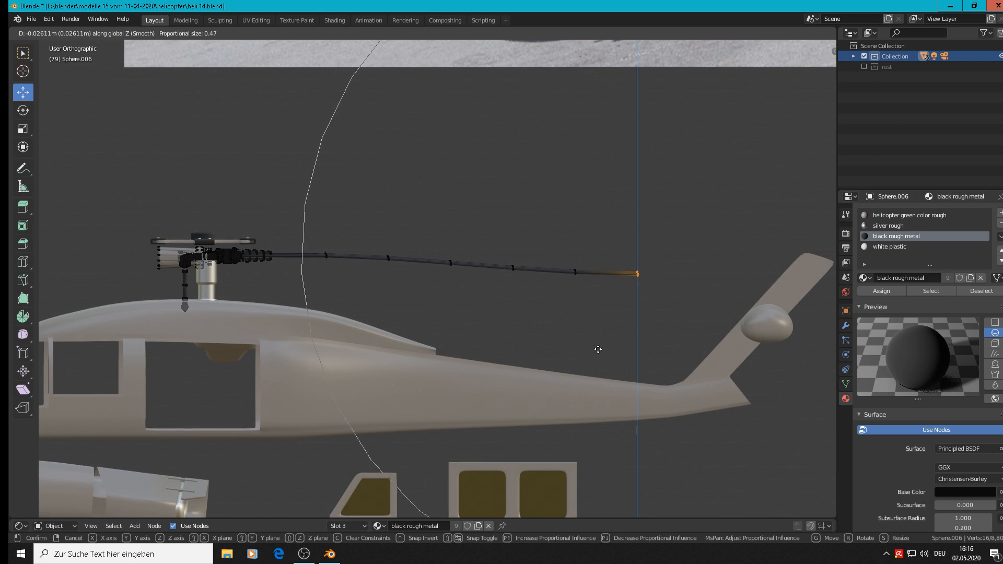
{"action": "key", "text": "r"}
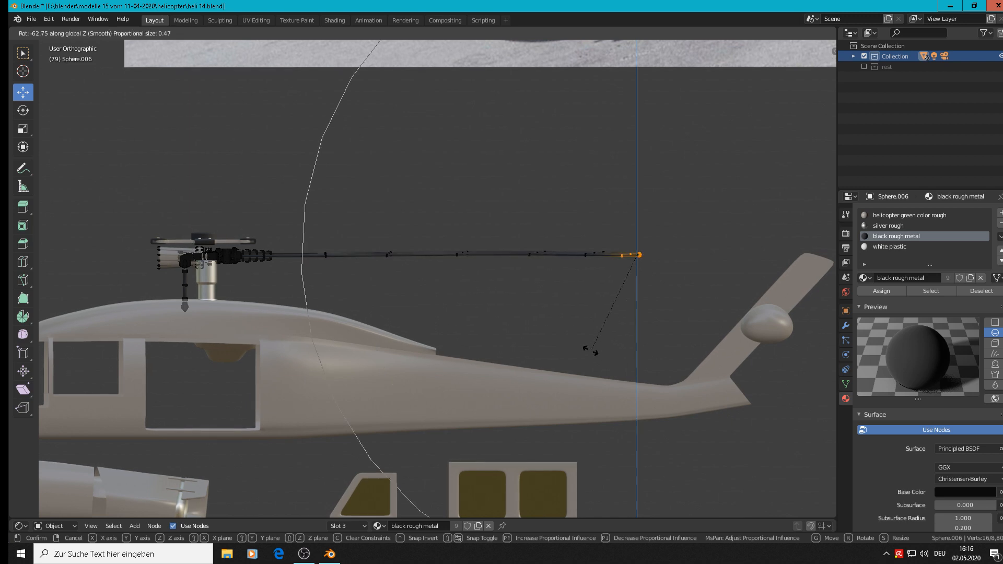
{"action": "left_click", "coordinate": [604, 359]}
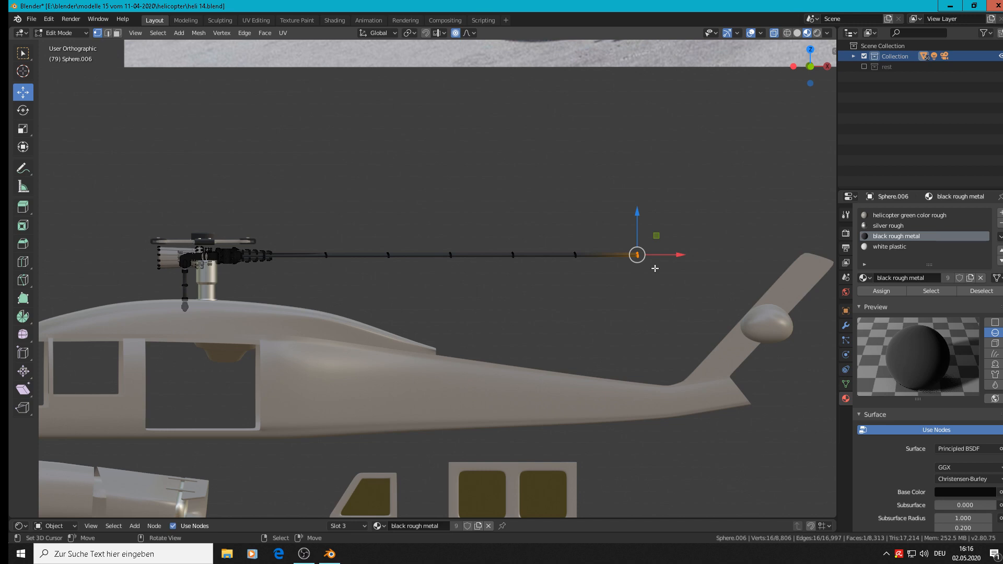
{"action": "key", "text": "r"}
{"action": "key", "text": "y"}
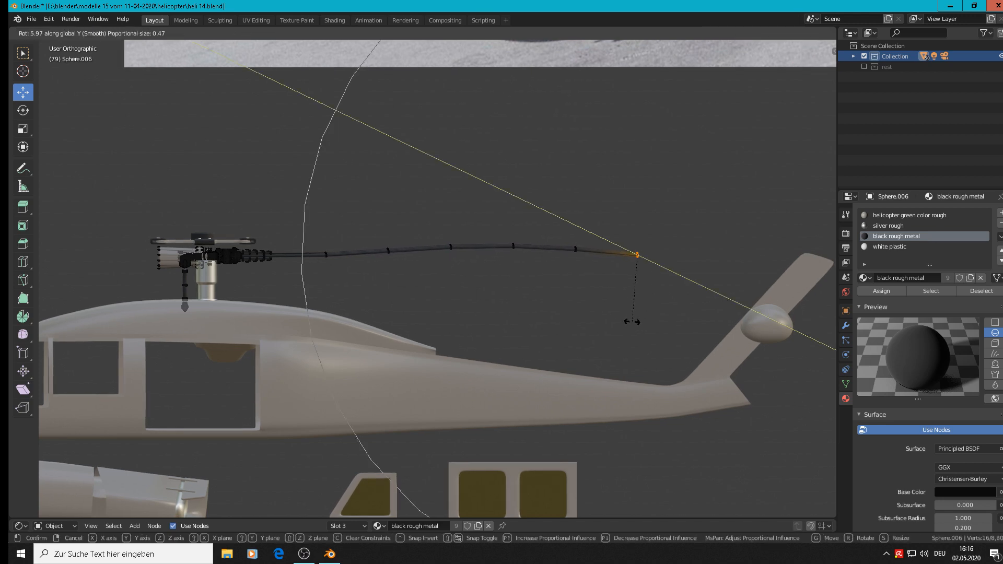
{"action": "key", "text": "g"}
{"action": "key", "text": "y"}
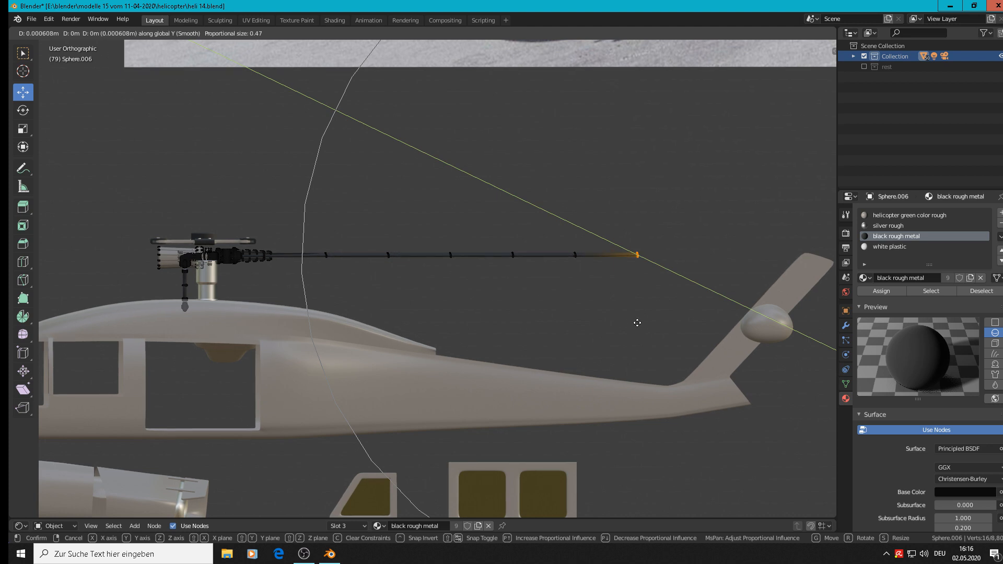
Step: Bend the rotor blade downward by moving its tip about -0.0319 m along Z with a proportional size of 0.467
{"action": "key", "text": "g"}
{"action": "key", "text": "g"}
{"action": "key", "text": "y"}
{"action": "key", "text": "z"}
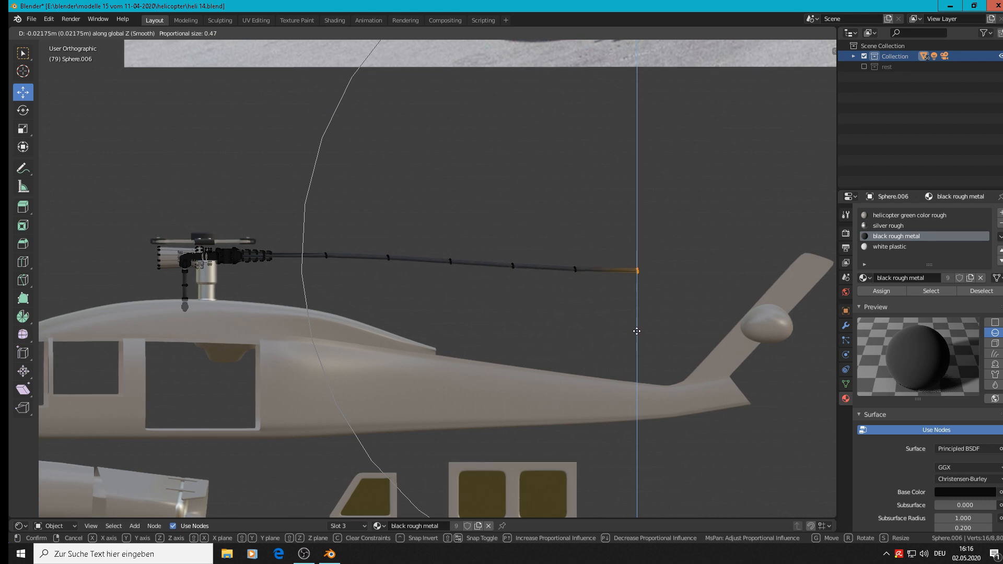
{"action": "left_click", "coordinate": [636, 337]}
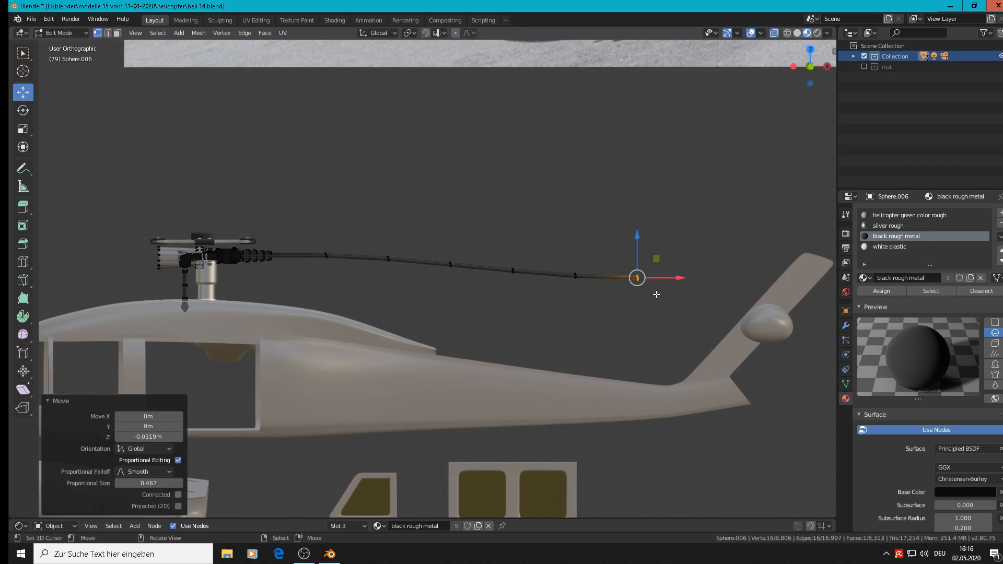
Step: Enable proportional editing and try rotating the blade tip around global Y, reducing the proportional influence size to about 0.35
{"action": "key", "text": "r"}
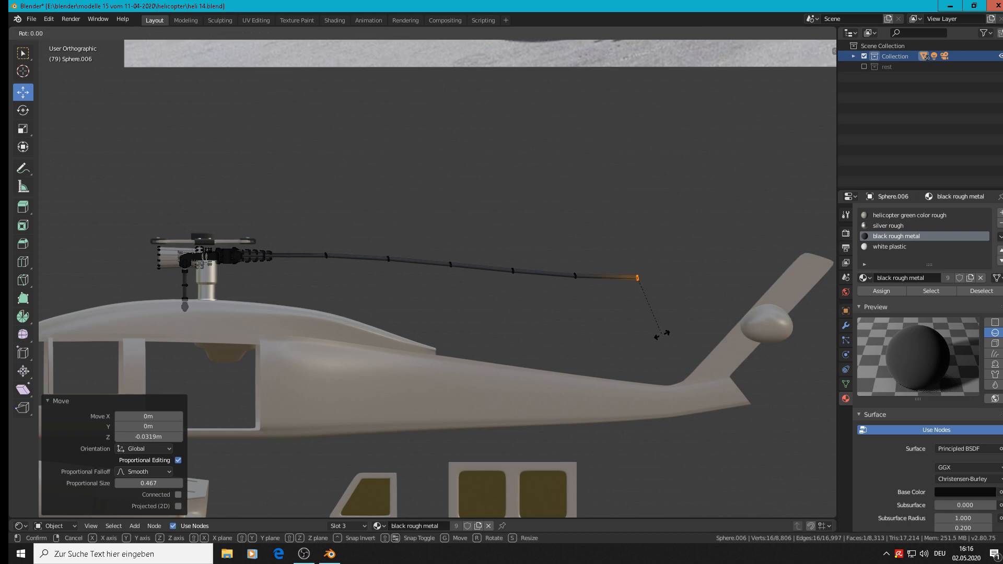
{"action": "key", "text": "Escape"}
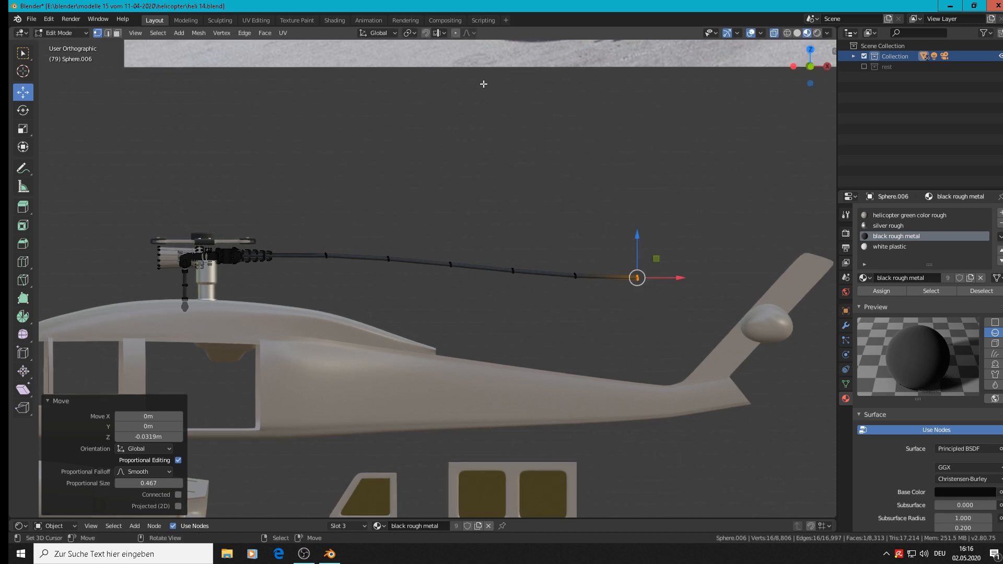
{"action": "left_click", "coordinate": [457, 32]}
{"action": "key", "text": "r"}
{"action": "key", "text": "y"}
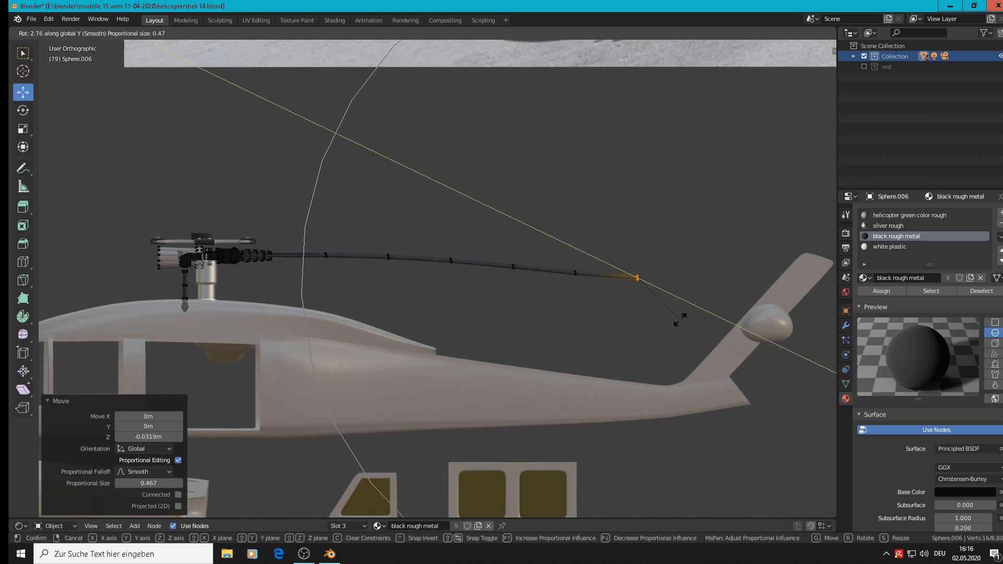
{"action": "scroll", "coordinate": [679, 319], "scroll_direction": "down", "scroll_amount": 1}
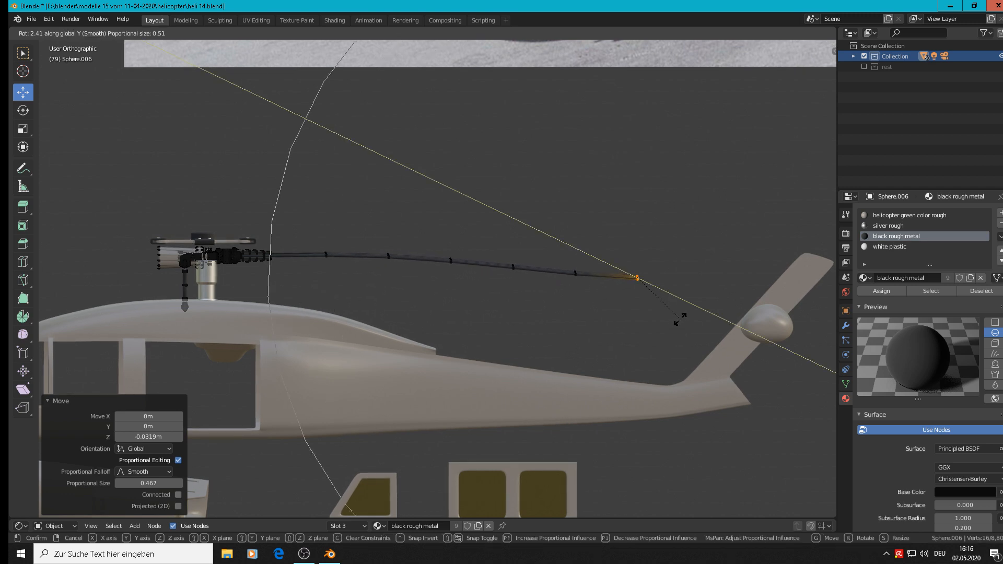
{"action": "scroll", "coordinate": [681, 319], "scroll_direction": "up", "scroll_amount": 1}
{"action": "scroll", "coordinate": [683, 320], "scroll_direction": "down", "scroll_amount": 2}
{"action": "scroll", "coordinate": [687, 320], "scroll_direction": "up", "scroll_amount": 2}
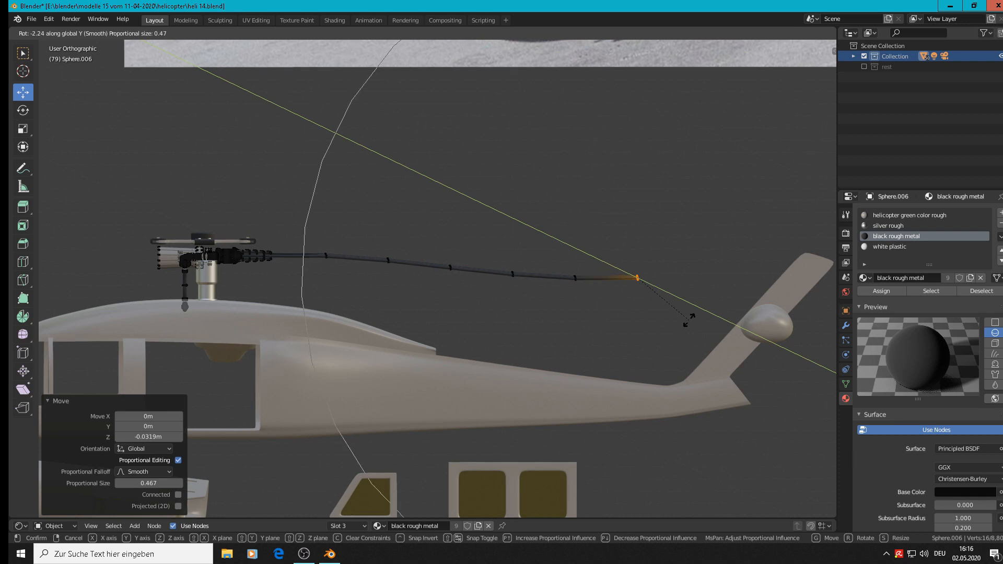
{"action": "scroll", "coordinate": [690, 322], "scroll_direction": "down", "scroll_amount": 4}
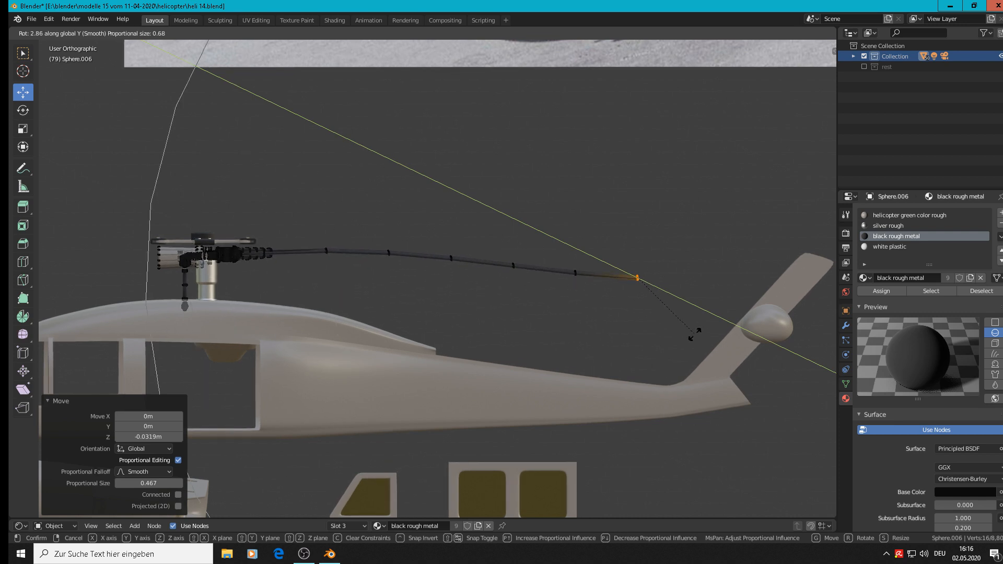
{"action": "scroll", "coordinate": [695, 333], "scroll_direction": "up", "scroll_amount": 3}
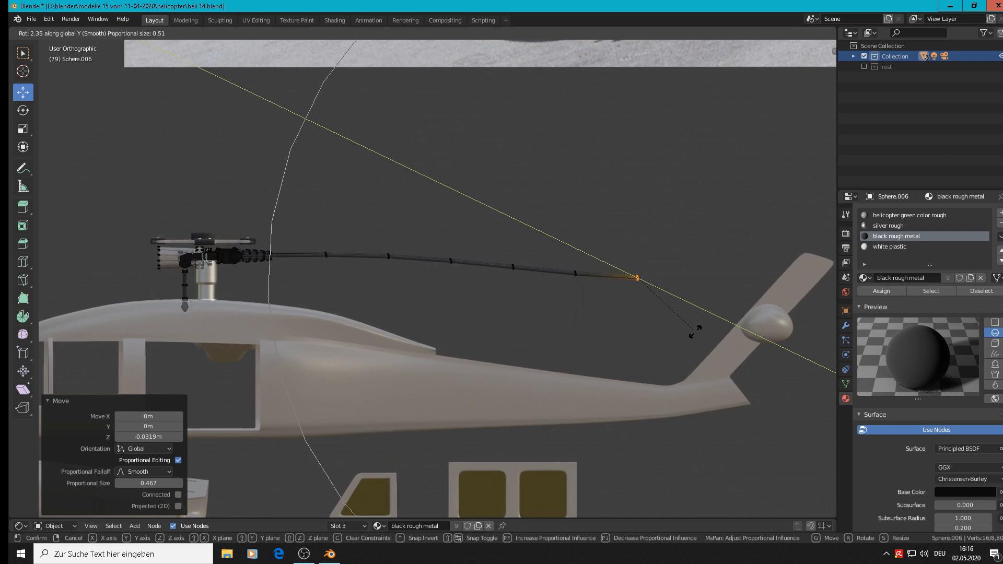
{"action": "scroll", "coordinate": [695, 332], "scroll_direction": "up", "scroll_amount": 1}
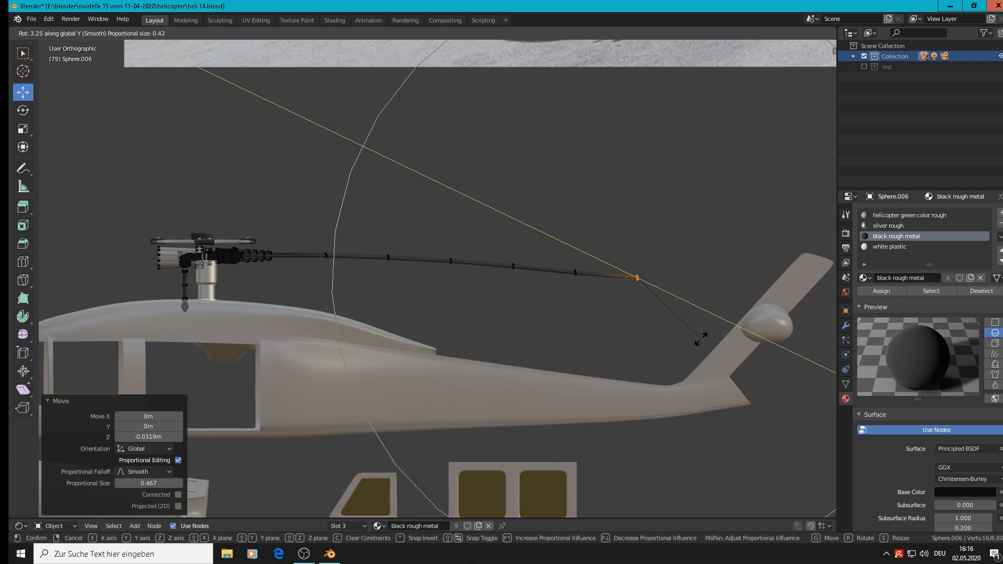
{"action": "scroll", "coordinate": [697, 336], "scroll_direction": "up", "scroll_amount": 2}
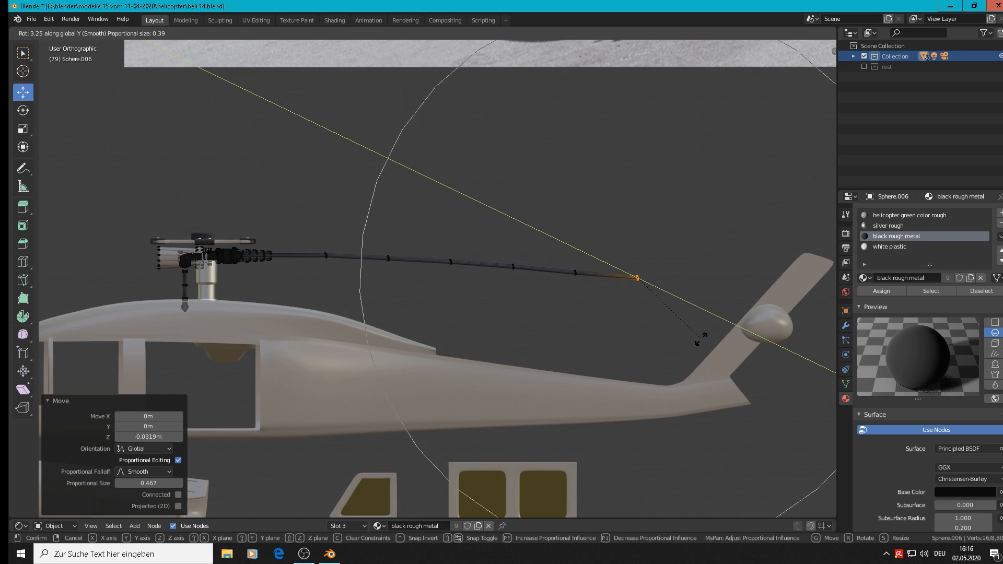
{"action": "scroll", "coordinate": [700, 339], "scroll_direction": "up", "scroll_amount": 1}
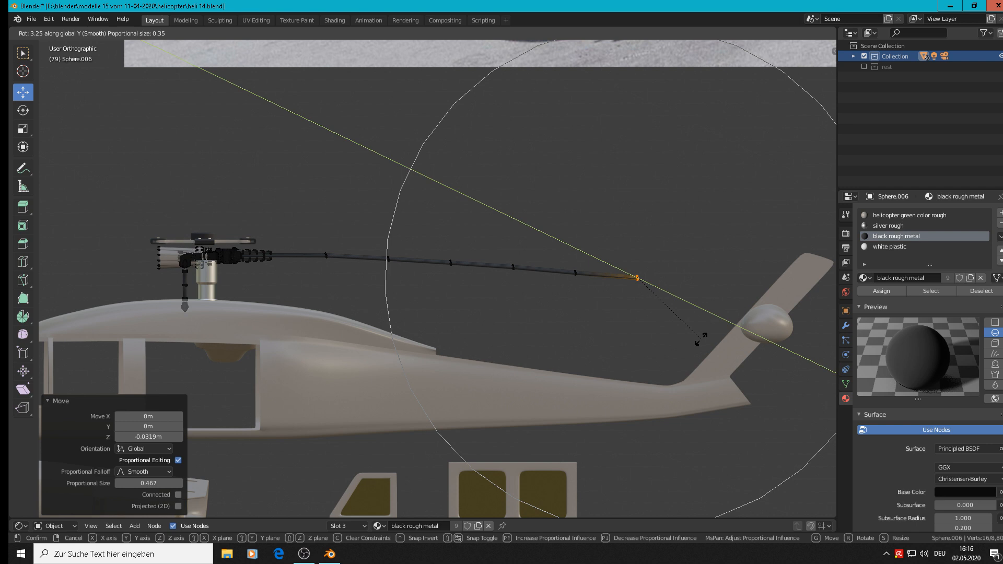
{"action": "key", "text": "Escape"}
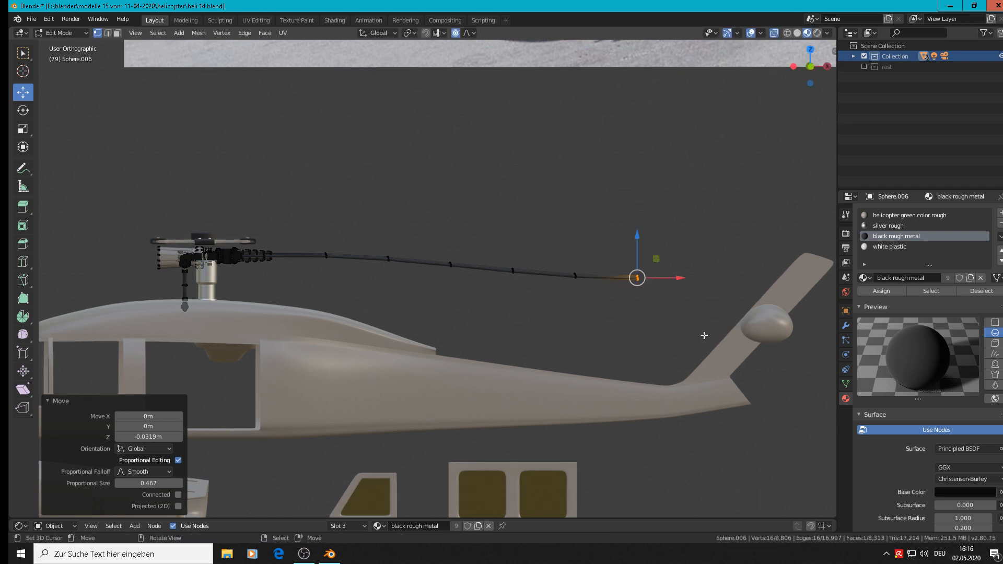
Step: Rotate the blade tip 4.42° around global Y with a smooth proportional falloff of size 0.350
{"action": "key", "text": "r"}
{"action": "key", "text": "y"}
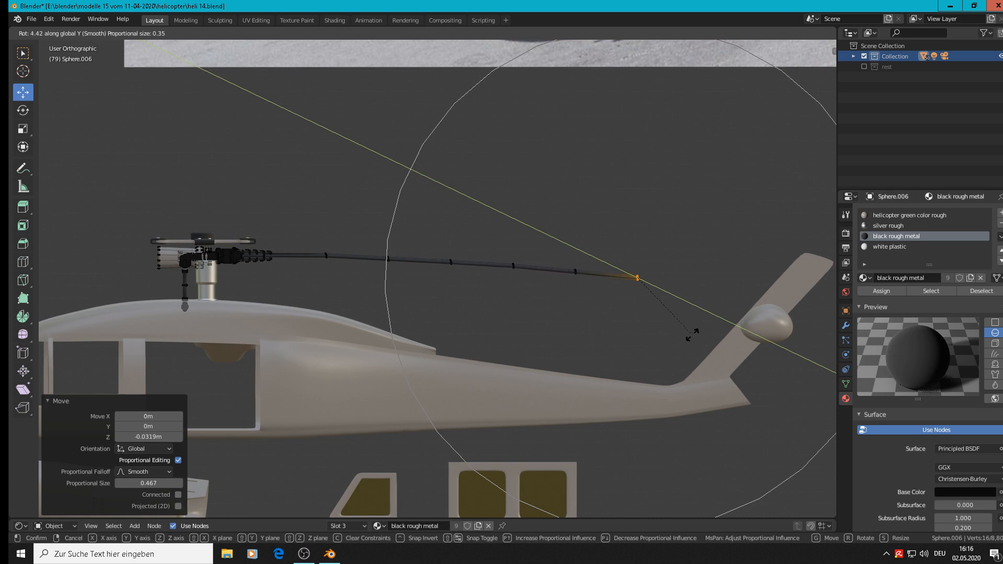
{"action": "left_click", "coordinate": [692, 335]}
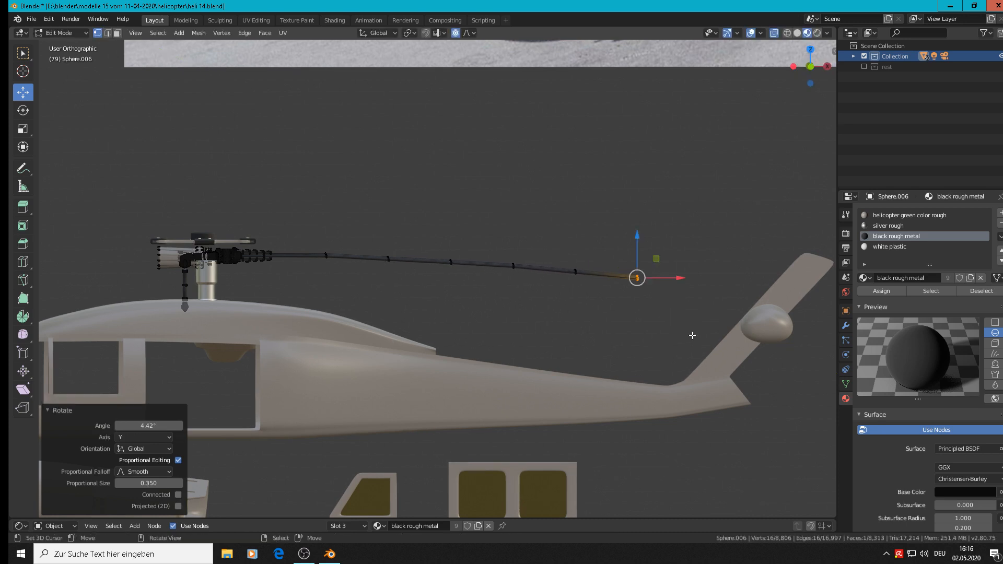
Step: Leave Edit Mode and compare the bent rotor blade's shape with the helicopter reference photos
{"action": "key", "text": "Tab"}
{"action": "scroll", "coordinate": [691, 334], "scroll_direction": "down", "scroll_amount": 3}
{"action": "middle_click_drag", "start_coordinate": [694, 359], "coordinate": [748, 438]}
{"action": "scroll", "coordinate": [536, 339], "scroll_direction": "up", "scroll_amount": 4}
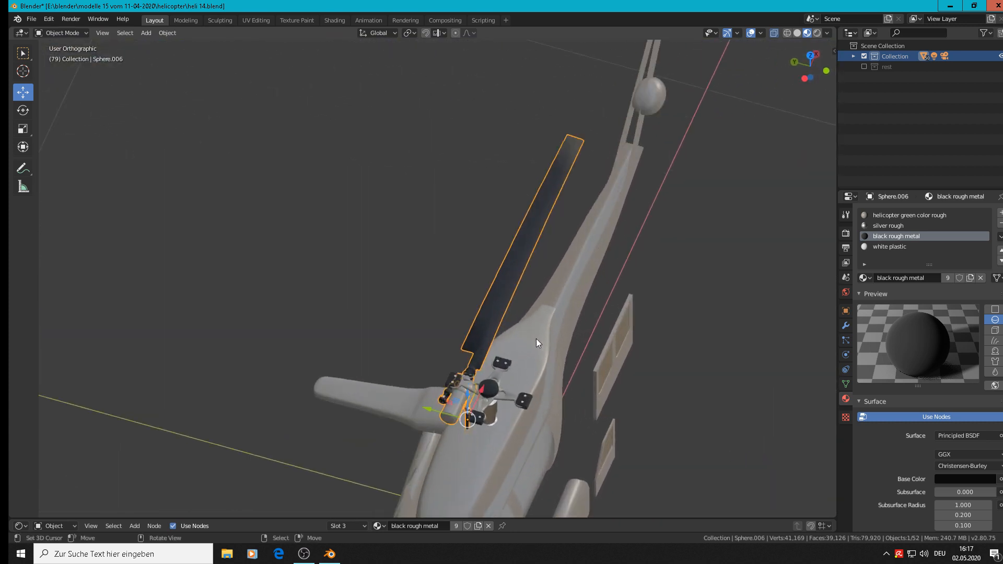
{"action": "middle_click_drag", "start_coordinate": [496, 324], "coordinate": [438, 282]}
{"action": "scroll", "coordinate": [497, 237], "scroll_direction": "down", "scroll_amount": 6}
{"action": "scroll", "coordinate": [551, 192], "scroll_direction": "down", "scroll_amount": 5}
{"action": "middle_click_drag", "start_coordinate": [558, 230], "coordinate": [575, 465], "text": "shift"}
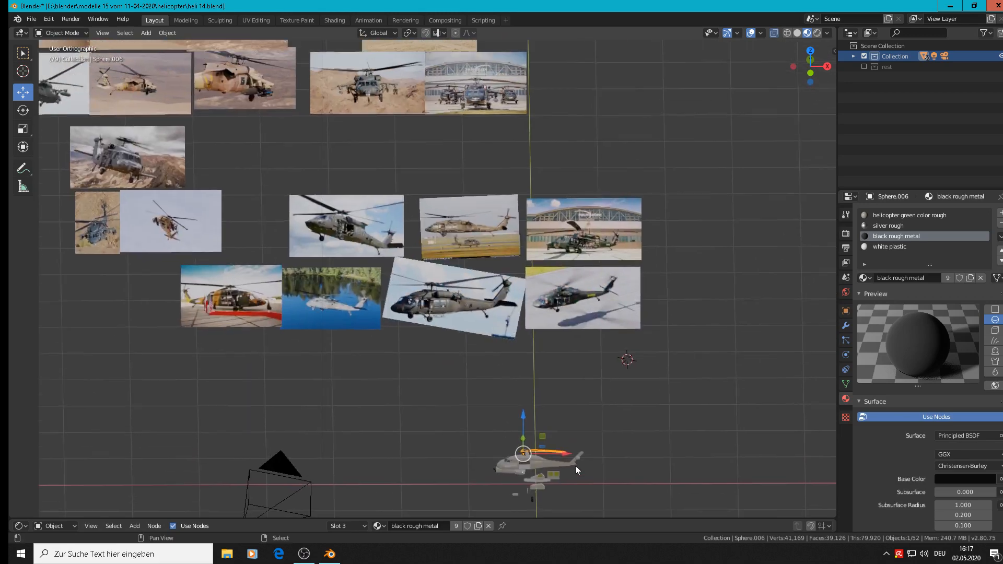
{"action": "scroll", "coordinate": [518, 367], "scroll_direction": "up", "scroll_amount": 4}
{"action": "scroll", "coordinate": [391, 178], "scroll_direction": "up", "scroll_amount": 8}
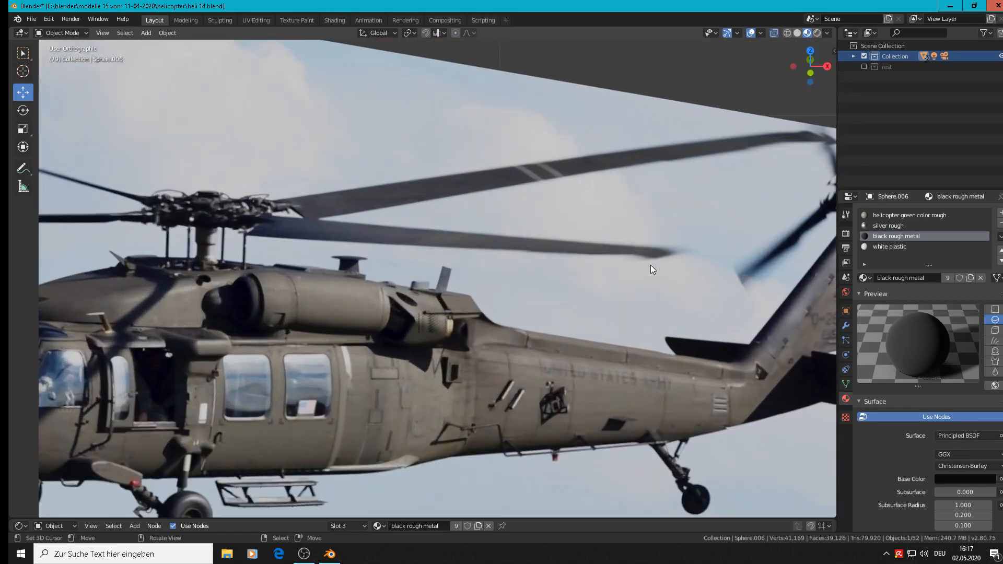
{"action": "scroll", "coordinate": [653, 257], "scroll_direction": "down", "scroll_amount": 8}
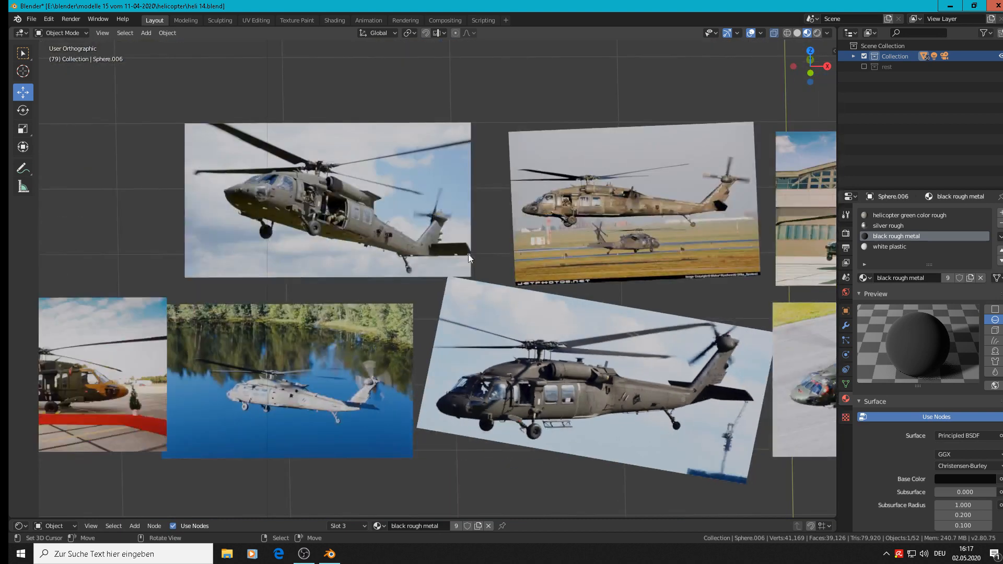
{"action": "scroll", "coordinate": [572, 193], "scroll_direction": "down", "scroll_amount": 4}
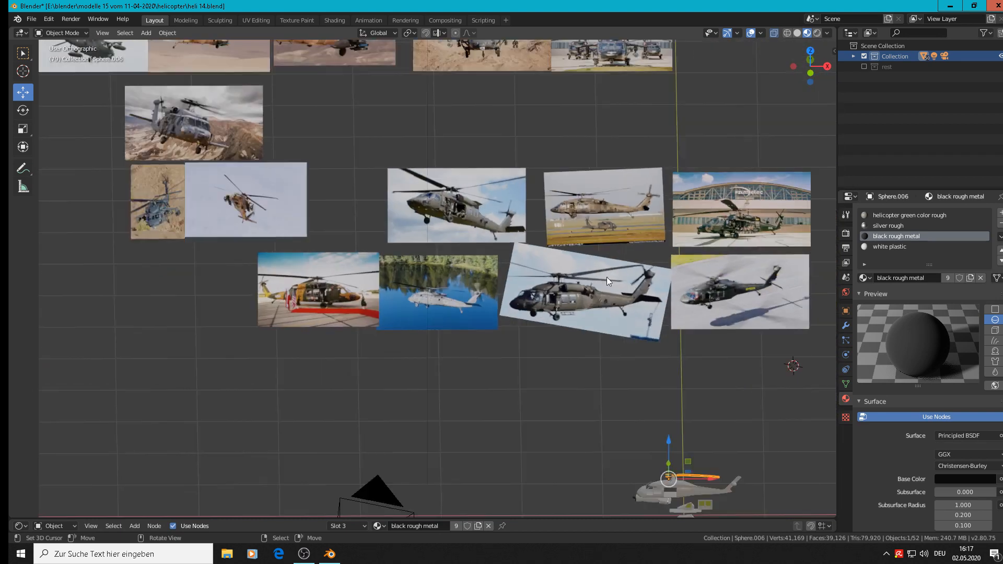
{"action": "middle_click_drag", "start_coordinate": [598, 341], "coordinate": [500, 175], "text": "shift"}
{"action": "scroll", "coordinate": [638, 272], "scroll_direction": "up", "scroll_amount": 5}
{"action": "middle_click_drag", "start_coordinate": [621, 362], "coordinate": [588, 317]}
{"action": "scroll", "coordinate": [574, 358], "scroll_direction": "up", "scroll_amount": 3}
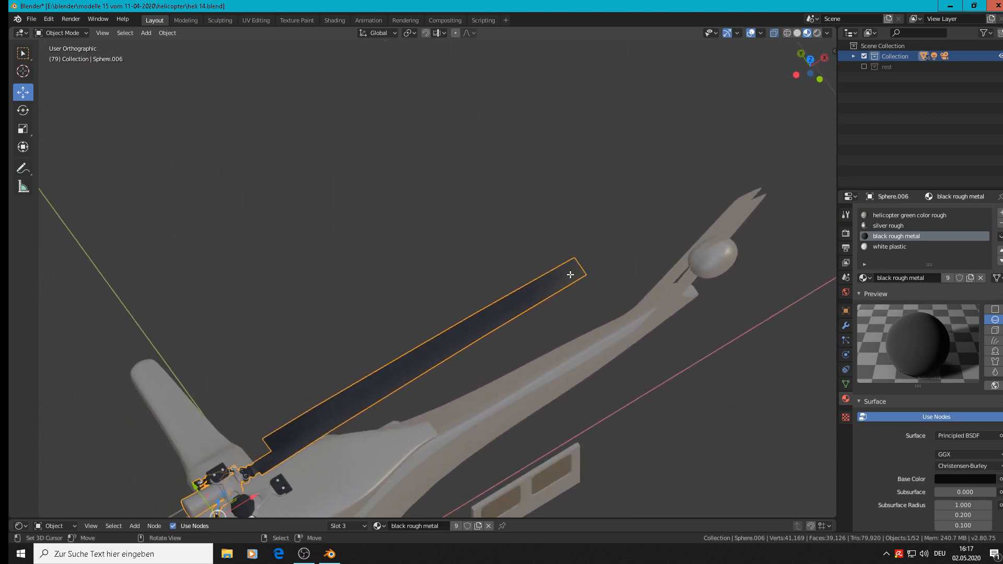
Step: Return to editing the blade mesh and select only the vertices at the tip corner of the edge facing away from the tail boom
{"action": "key", "text": "Tab"}
{"action": "scroll", "coordinate": [575, 259], "scroll_direction": "up", "scroll_amount": 5}
{"action": "key", "text": "a"}
{"action": "key", "text": "c"}
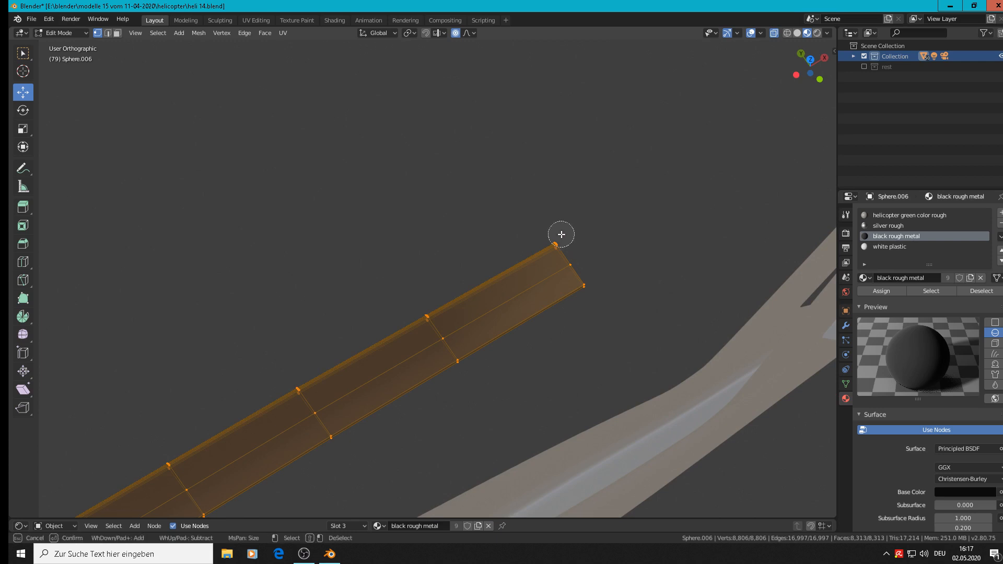
{"action": "key", "text": "Escape"}
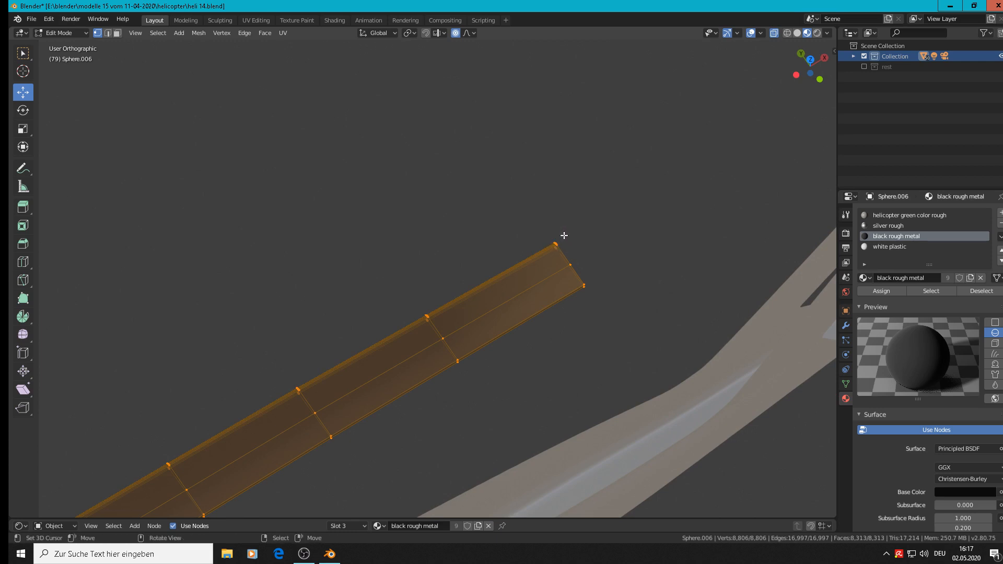
{"action": "key", "text": "c"}
{"action": "key", "text": "Escape"}
{"action": "key", "text": "alt+a"}
{"action": "left_click", "coordinate": [554, 244]}
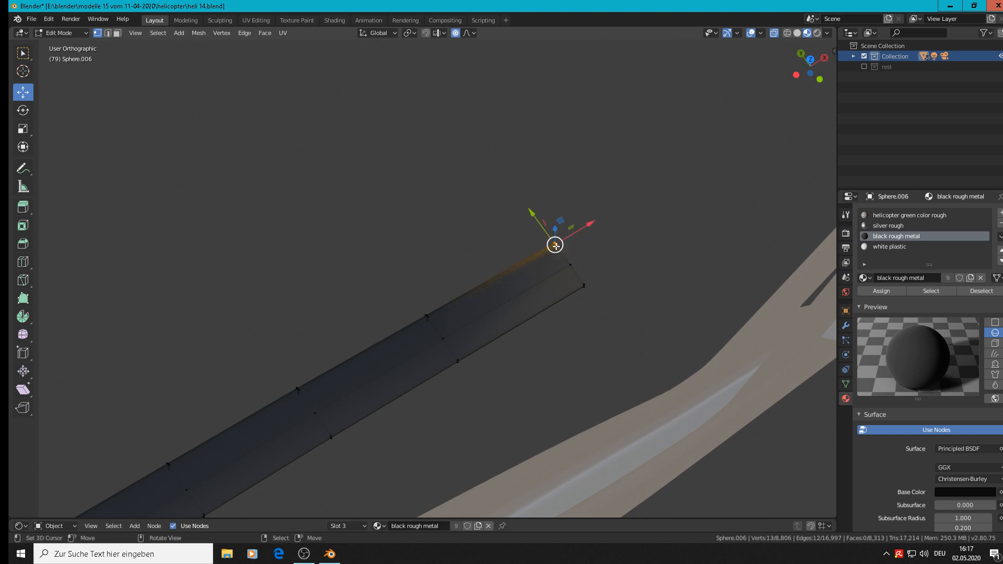
Step: Try moving the blade's tip corner vertices along global Y, shrinking the proportional influence size to about 0.06
{"action": "scroll", "coordinate": [555, 244], "scroll_direction": "down", "scroll_amount": 6}
{"action": "scroll", "coordinate": [517, 248], "scroll_direction": "up", "scroll_amount": 3}
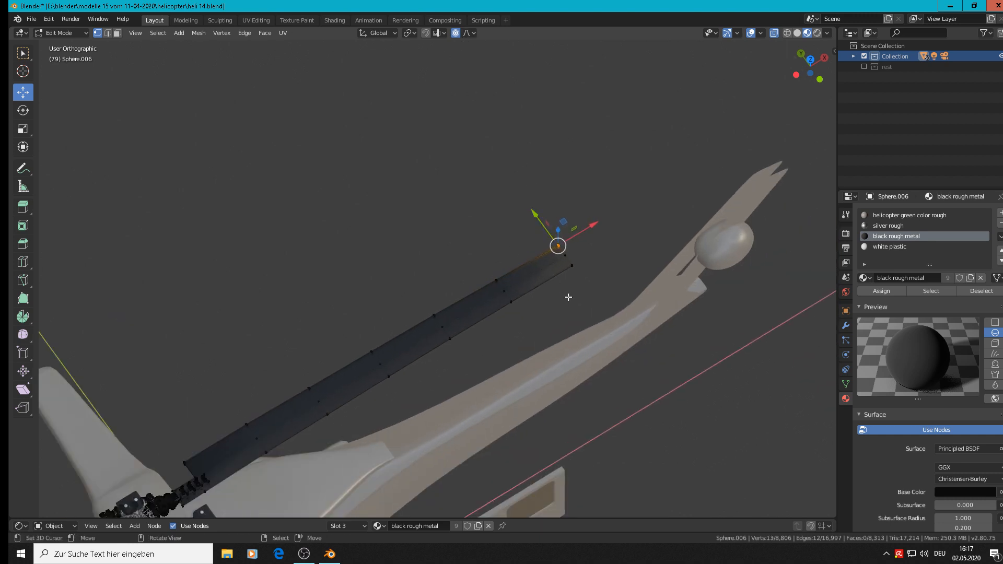
{"action": "key", "text": "g"}
{"action": "key", "text": "y"}
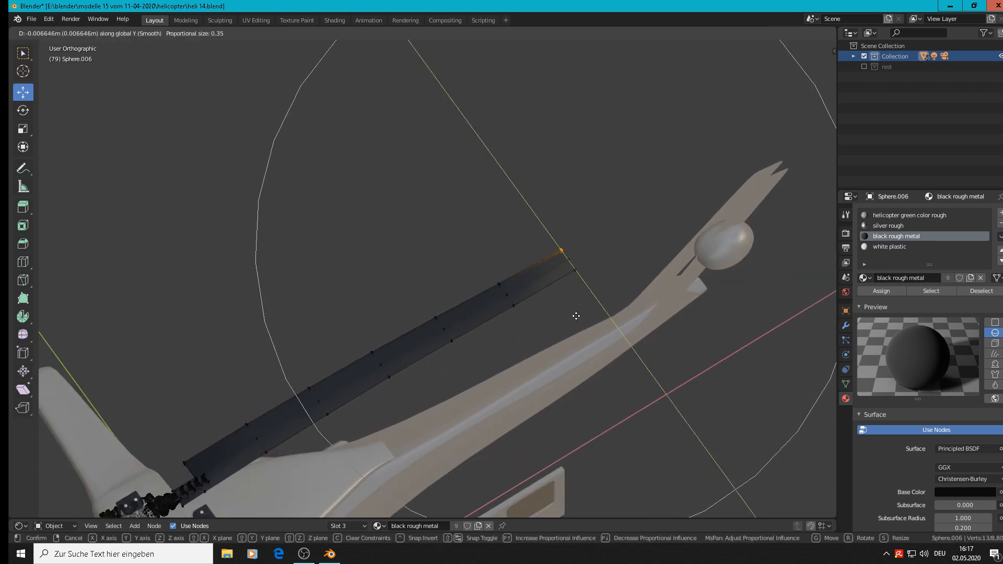
{"action": "scroll", "coordinate": [577, 316], "scroll_direction": "up", "scroll_amount": 14}
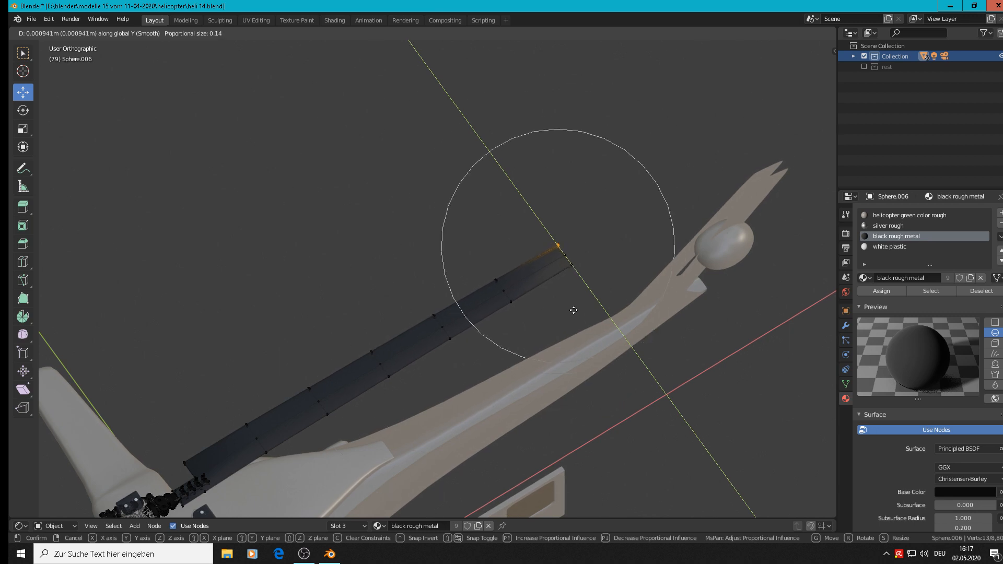
{"action": "scroll", "coordinate": [575, 309], "scroll_direction": "up", "scroll_amount": 4}
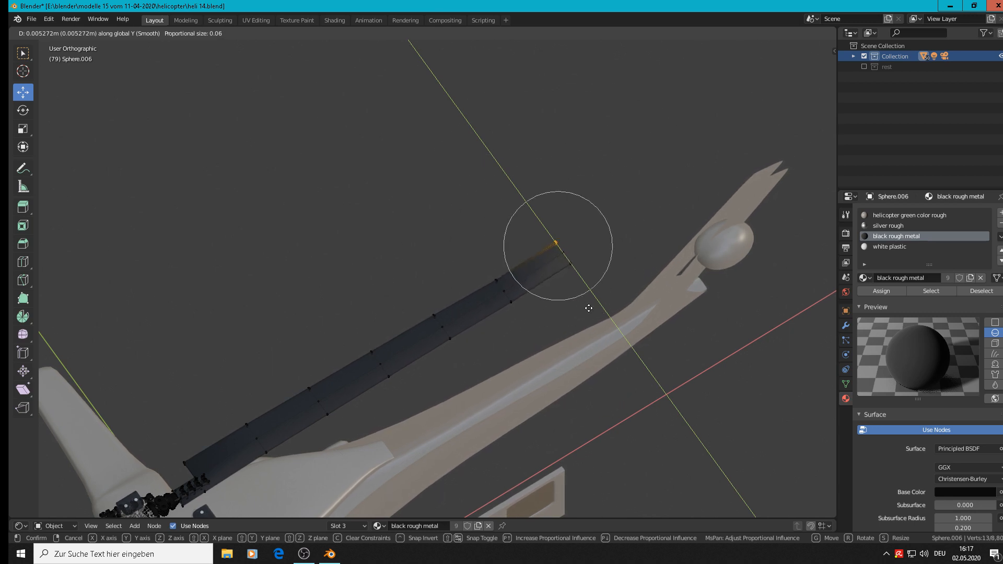
{"action": "left_click", "coordinate": [592, 299]}
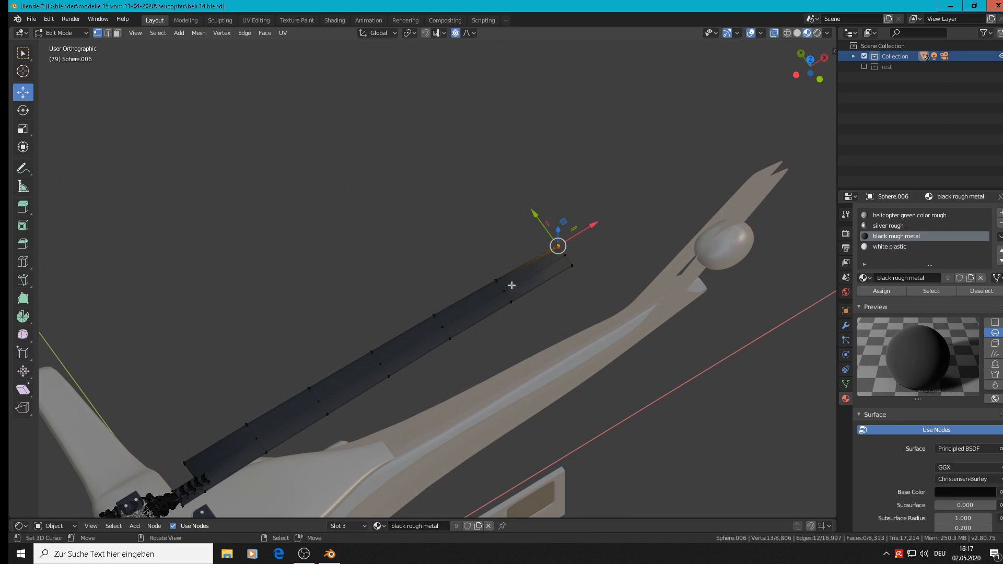
Step: Add the blade edge's vertices at the loop cuts to the selection and move them 0.00193 m along Y with proportional size 0.063
{"action": "key", "text": "c"}
{"action": "mouse_move", "coordinate": [504, 273]}
{"action": "left_mouse_down"}
{"action": "mouse_move", "coordinate": [251, 432]}
{"action": "mouse_move", "coordinate": [320, 416]}
{"action": "left_mouse_up"}
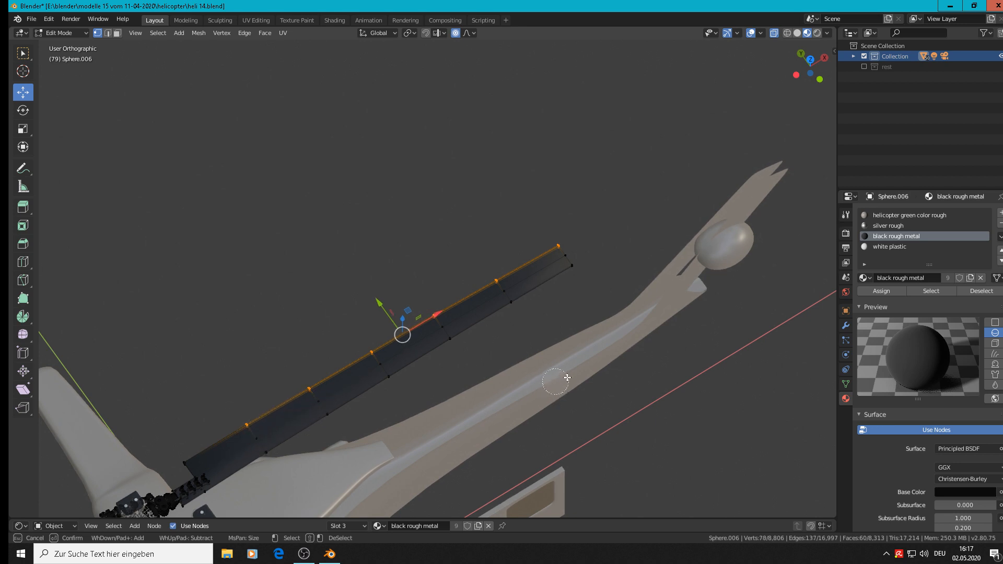
{"action": "key", "text": "Escape"}
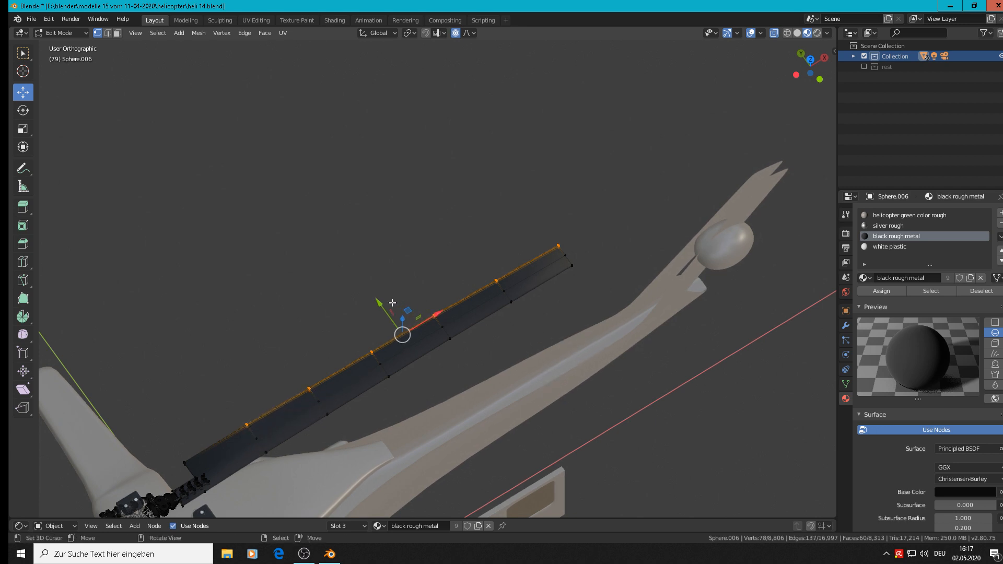
{"action": "key", "text": "g"}
{"action": "key", "text": "y"}
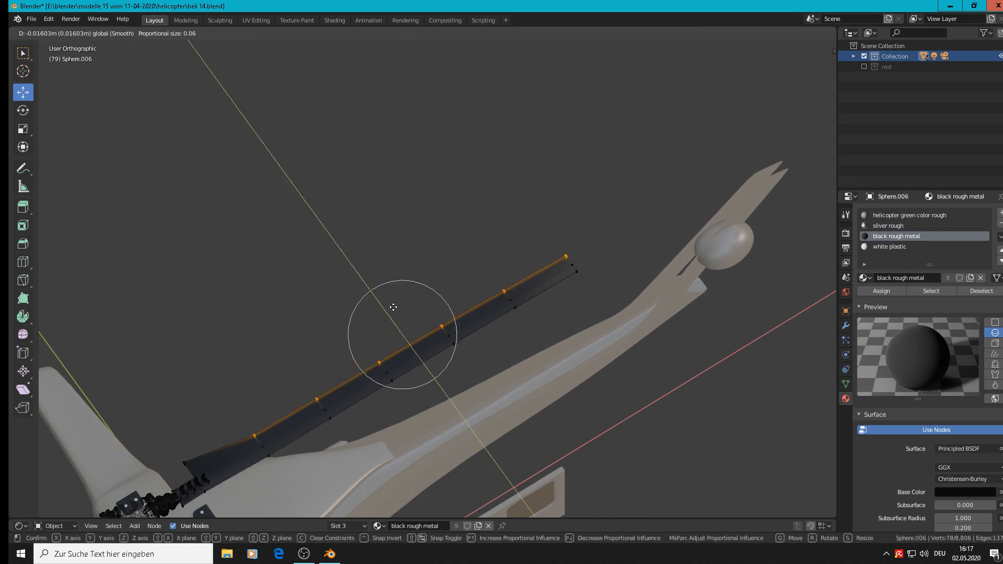
{"action": "left_click", "coordinate": [380, 298]}
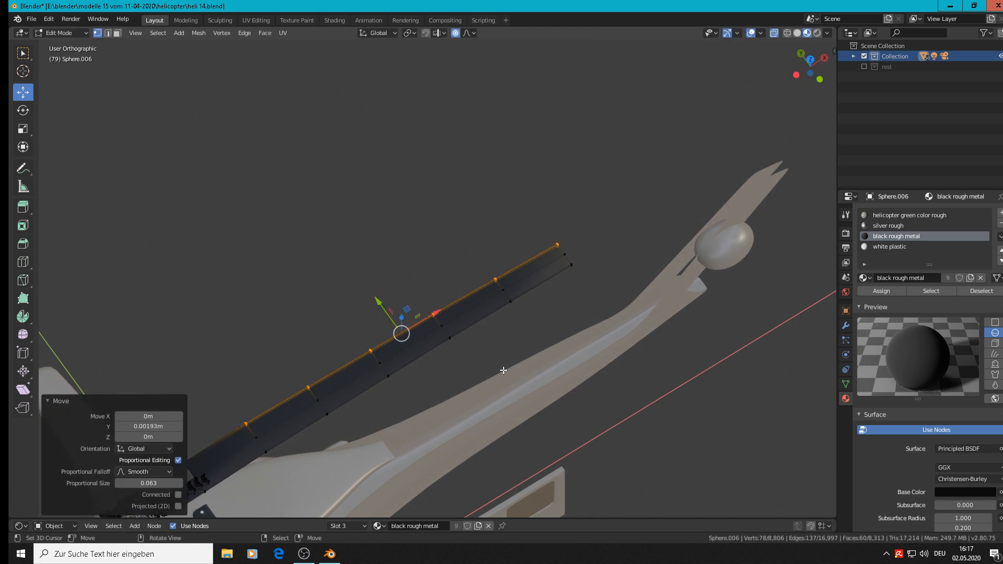
Step: Turn off proportional editing and undo the blade edge's move along with its extended vertex selection
{"action": "scroll", "coordinate": [516, 373], "scroll_direction": "down", "scroll_amount": 1}
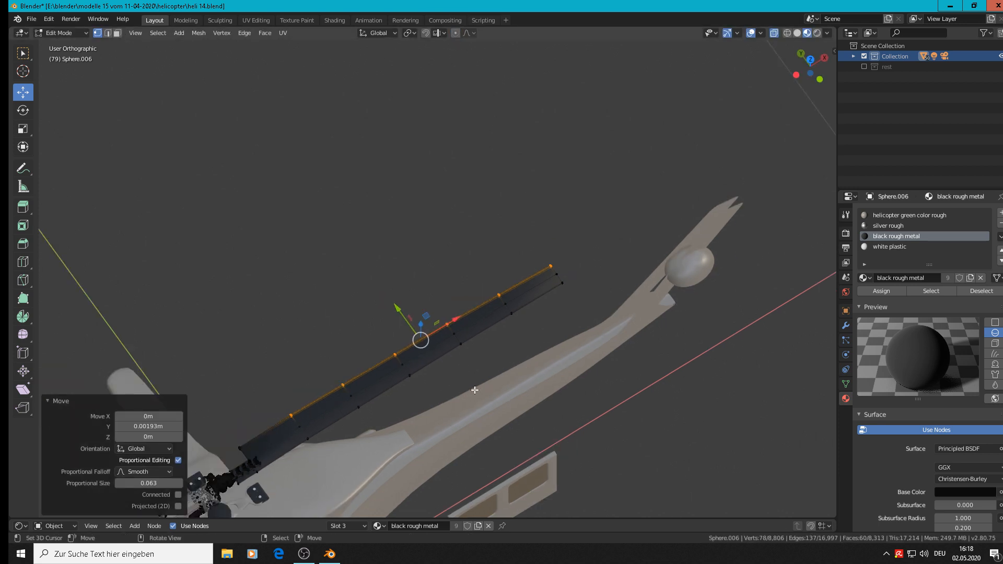
{"action": "key", "text": "ctrl+z"}
{"action": "key", "text": "ctrl+z"}
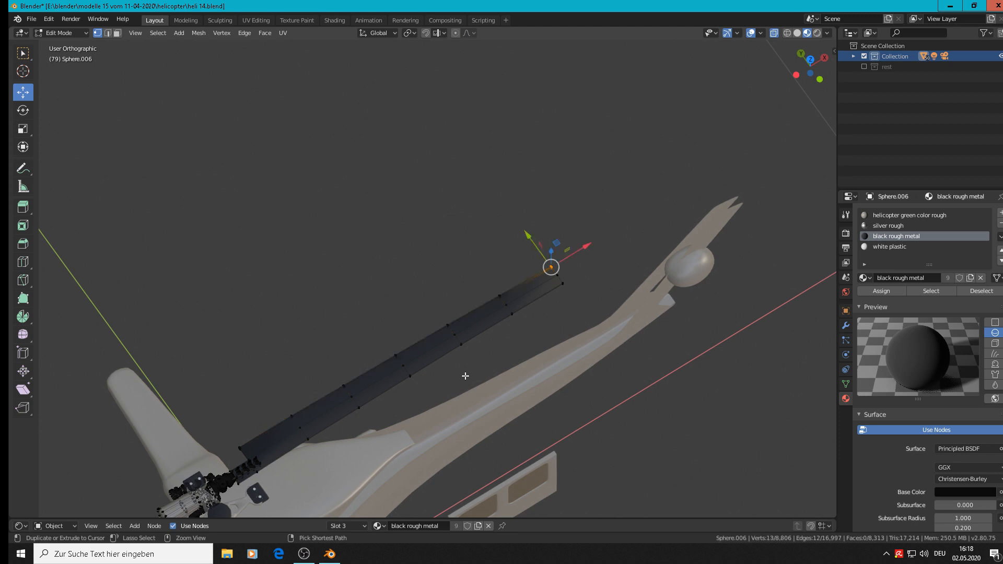
Step: Circle-select the vertices along the blade edge facing away from the tail boom, from the tip to the root end
{"action": "key", "text": "c"}
{"action": "mouse_move", "coordinate": [502, 288]}
{"action": "left_mouse_down"}
{"action": "mouse_move", "coordinate": [418, 320]}
{"action": "mouse_move", "coordinate": [432, 320]}
{"action": "mouse_move", "coordinate": [289, 401]}
{"action": "mouse_move", "coordinate": [347, 383]}
{"action": "mouse_move", "coordinate": [269, 416]}
{"action": "mouse_move", "coordinate": [242, 440]}
{"action": "left_mouse_up"}
{"action": "key", "text": "Escape"}
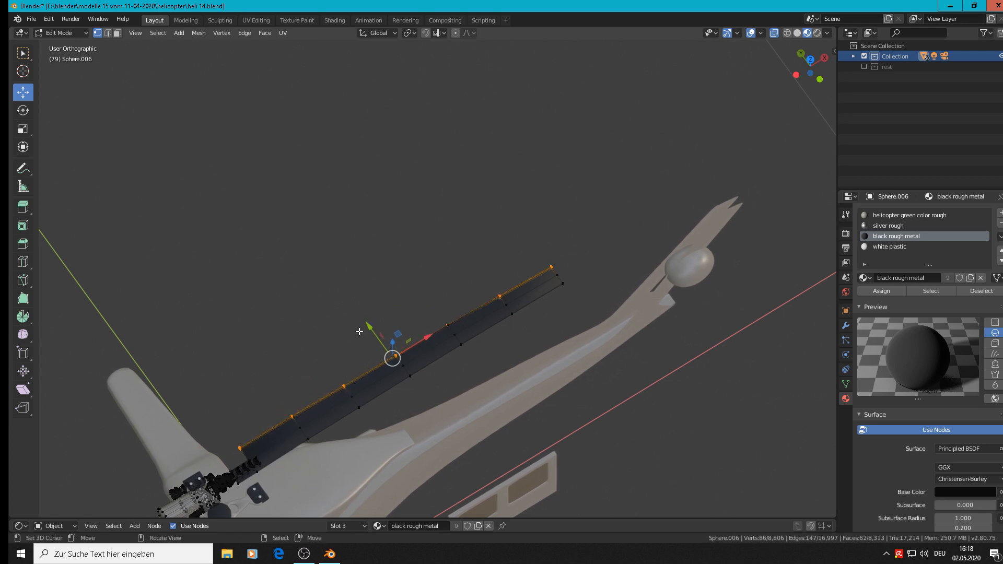
{"action": "left_click", "coordinate": [368, 327]}
{"action": "key", "text": "g"}
{"action": "key", "text": "y"}
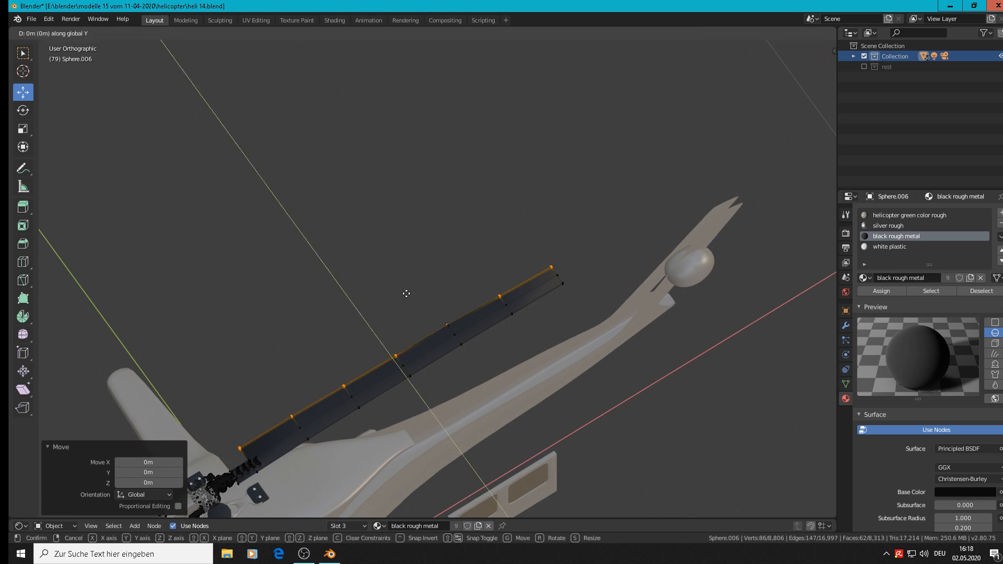
{"action": "right_click", "coordinate": [411, 290]}
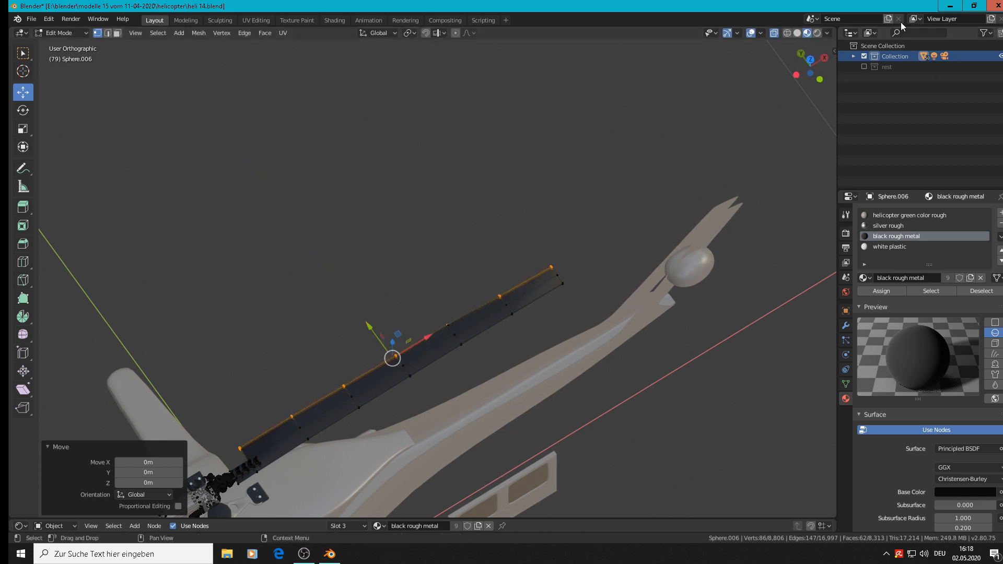
Step: Add the missed vertices to the blade edge selection and move the whole edge about -0.0042 m along global Y
{"action": "left_click", "coordinate": [447, 317], "text": "shift"}
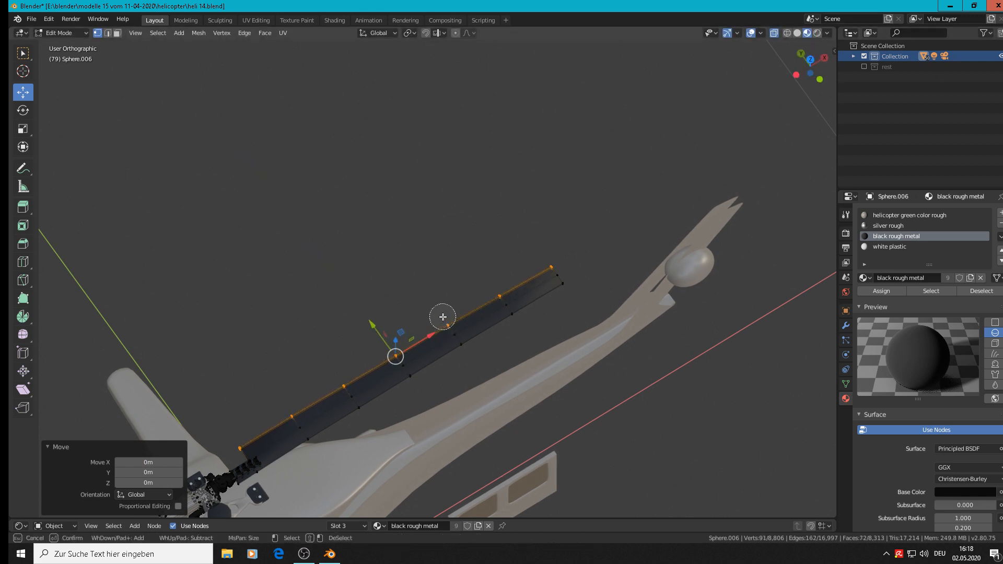
{"action": "key", "text": "g"}
{"action": "key", "text": "y"}
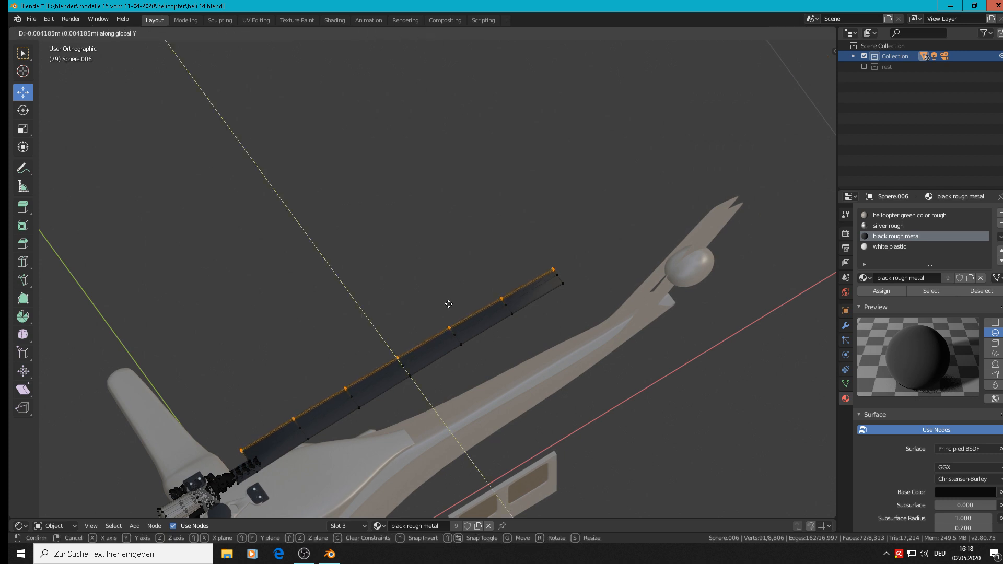
{"action": "left_click", "coordinate": [448, 304]}
{"action": "key", "text": "Tab"}
{"action": "middle_click_drag", "start_coordinate": [449, 304], "coordinate": [489, 319]}
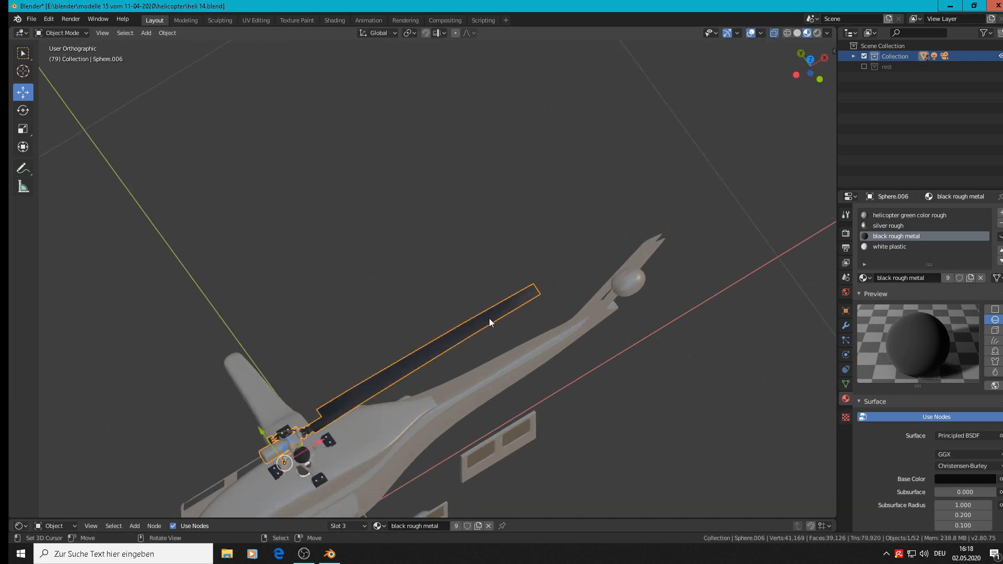
Step: Circle-select only the tip corner vertices on that blade edge and move them -0.00442 m along Y to narrow the tip
{"action": "scroll", "coordinate": [540, 299], "scroll_direction": "up", "scroll_amount": 5}
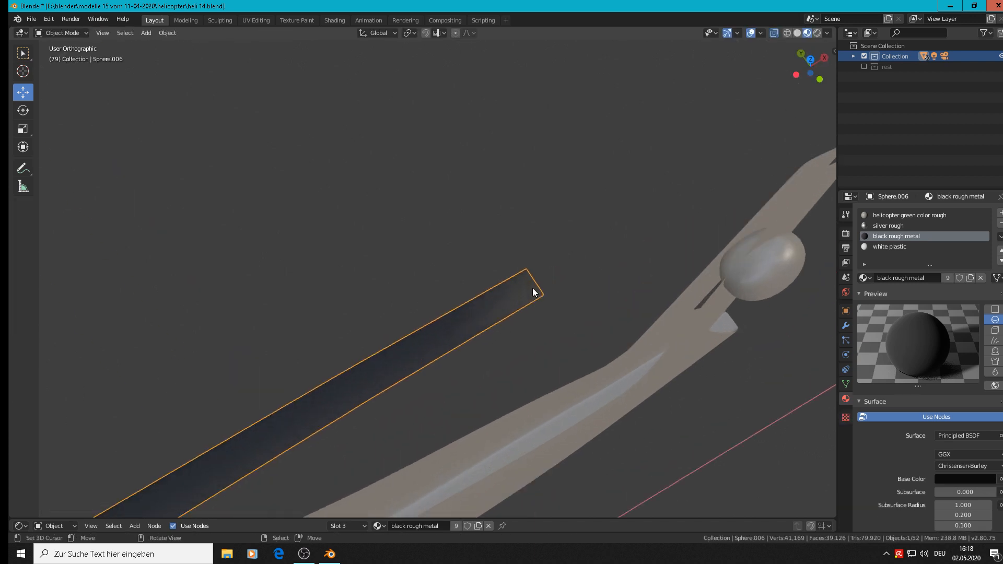
{"action": "key", "text": "Tab"}
{"action": "key", "text": "alt+a"}
{"action": "key", "text": "c"}
{"action": "left_click", "coordinate": [531, 261]}
{"action": "key", "text": "Escape"}
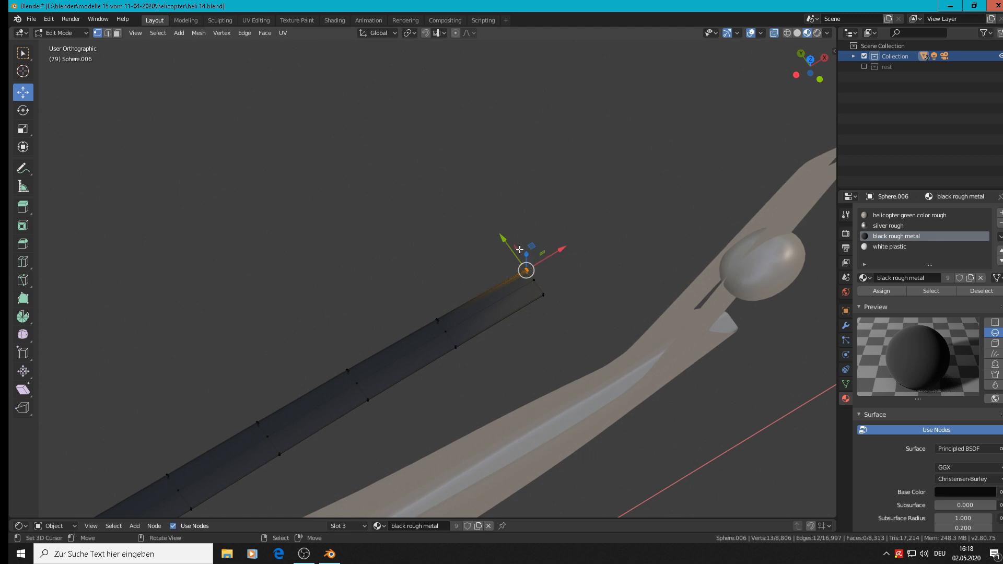
{"action": "left_click_drag", "start_coordinate": [509, 242], "coordinate": [511, 245]}
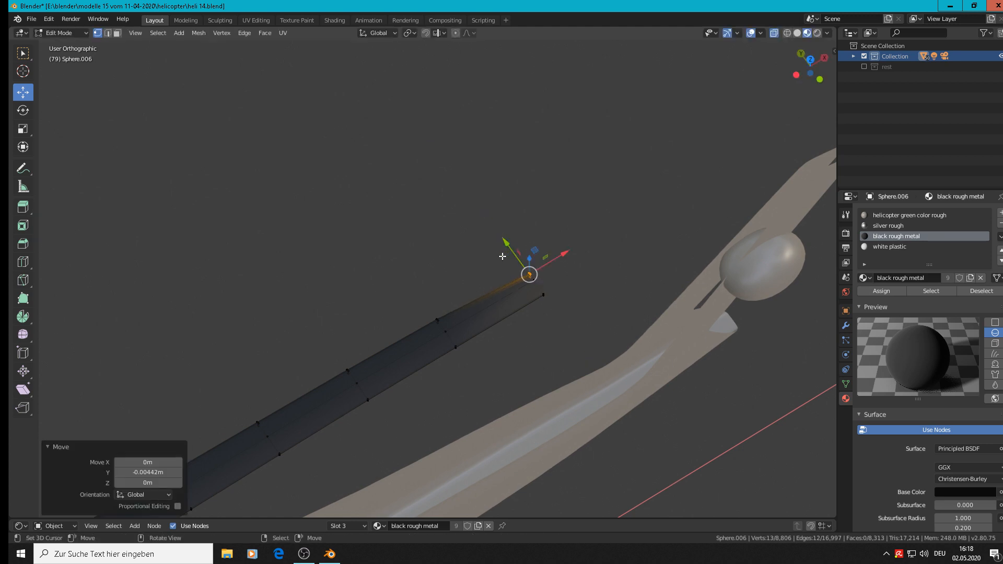
Step: Select the edge vertices at the first loop cut inward from the tip and move them slightly inward along Y
{"action": "key", "text": "alt+a"}
{"action": "left_click", "coordinate": [433, 319], "text": "alt"}
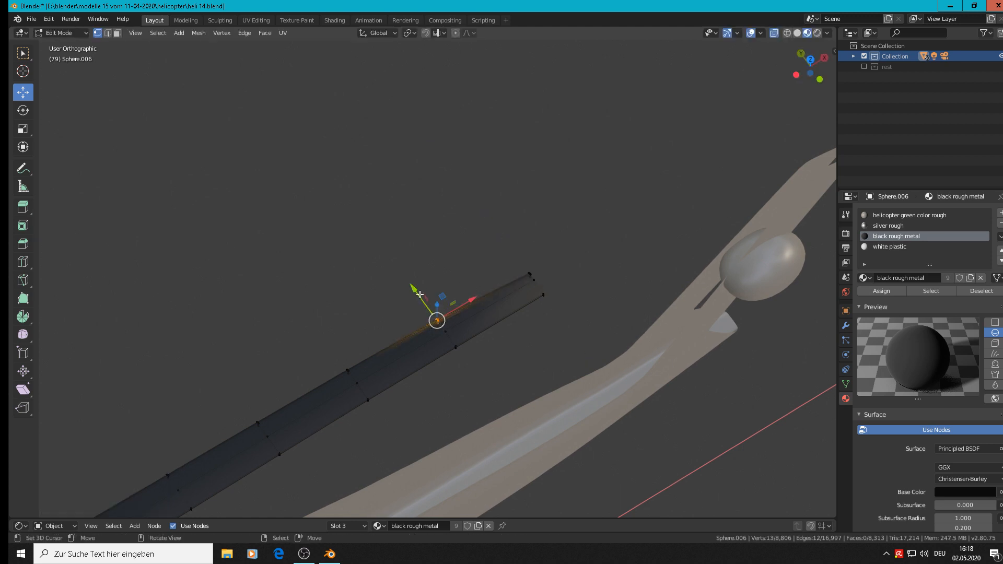
{"action": "key", "text": "g"}
{"action": "key", "text": "y"}
{"action": "left_click_drag", "start_coordinate": [419, 290], "coordinate": [419, 290]}
{"action": "key", "text": "alt+a"}
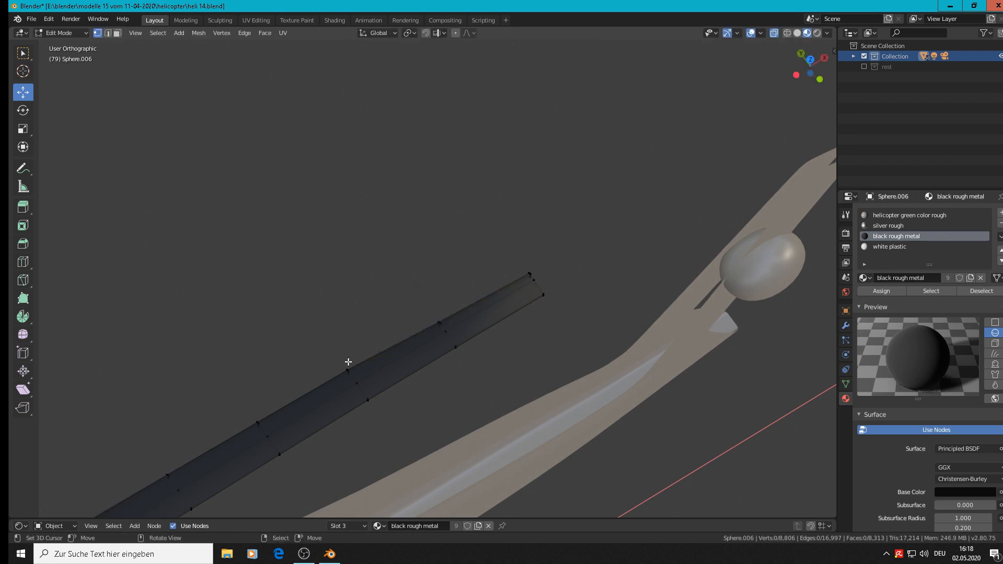
Step: Circle-select the edge vertices at the second loop cut from the tip, nudge them inward along Y, and leave mesh editing
{"action": "key", "text": "c"}
{"action": "left_click", "coordinate": [348, 371]}
{"action": "right_click", "coordinate": [327, 333]}
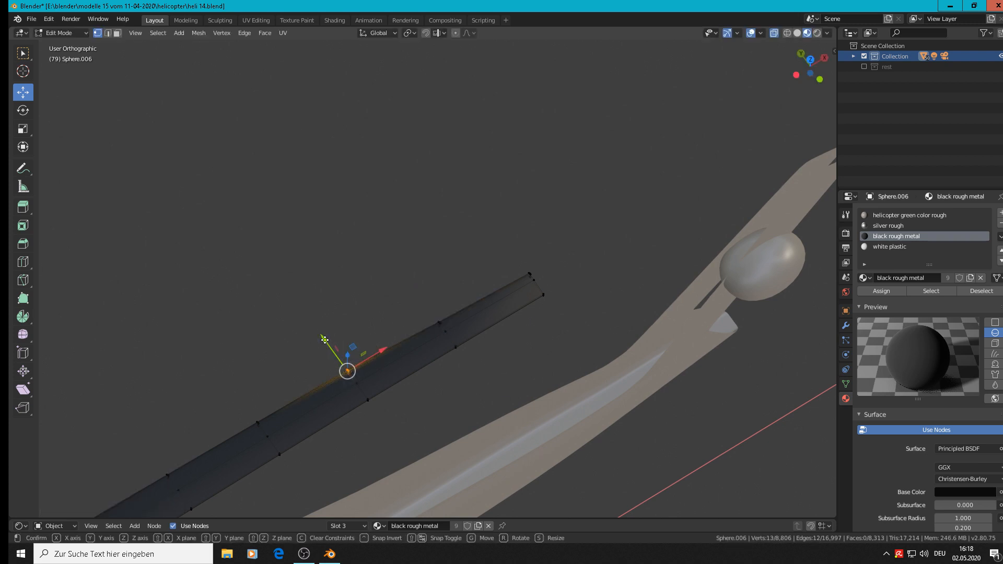
{"action": "key", "text": "g"}
{"action": "key", "text": "y"}
{"action": "left_click", "coordinate": [327, 340]}
{"action": "key", "text": "Tab"}
Step: Move the complete blade assembly 0.0741 m along X toward the tail
{"action": "scroll", "coordinate": [504, 359], "scroll_direction": "down", "scroll_amount": 4}
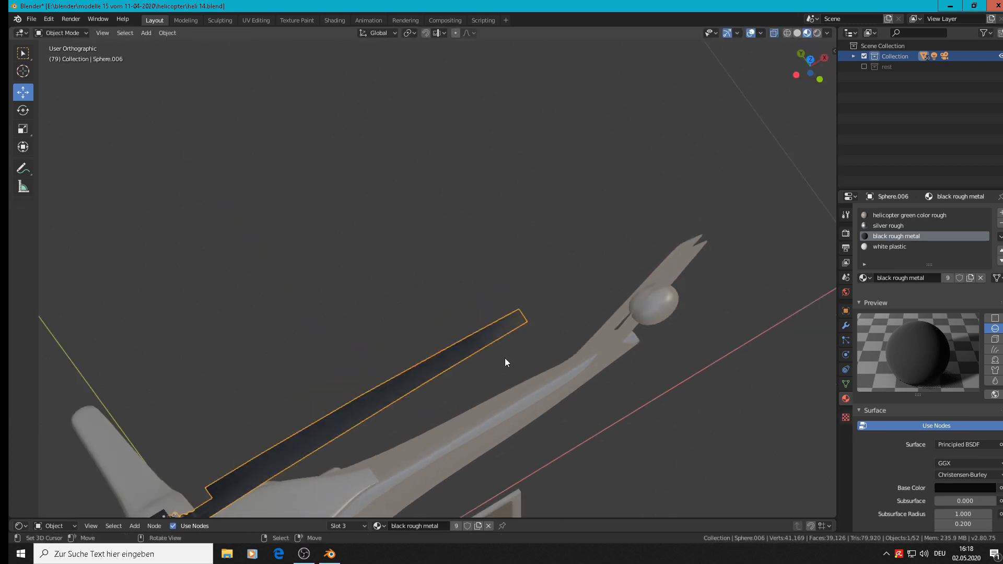
{"action": "middle_click_drag", "start_coordinate": [690, 250], "coordinate": [598, 319]}
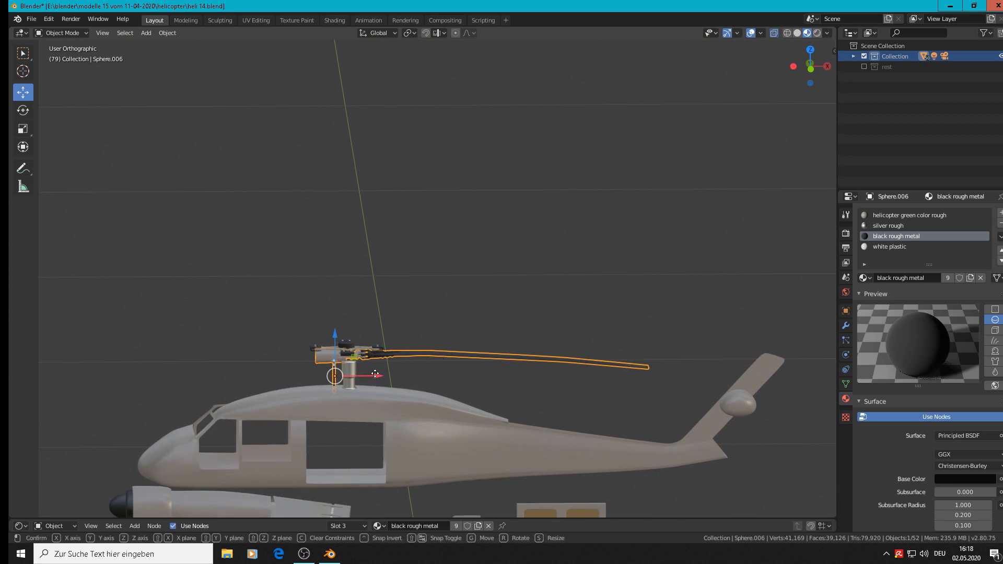
{"action": "left_click_drag", "start_coordinate": [375, 377], "coordinate": [413, 378]}
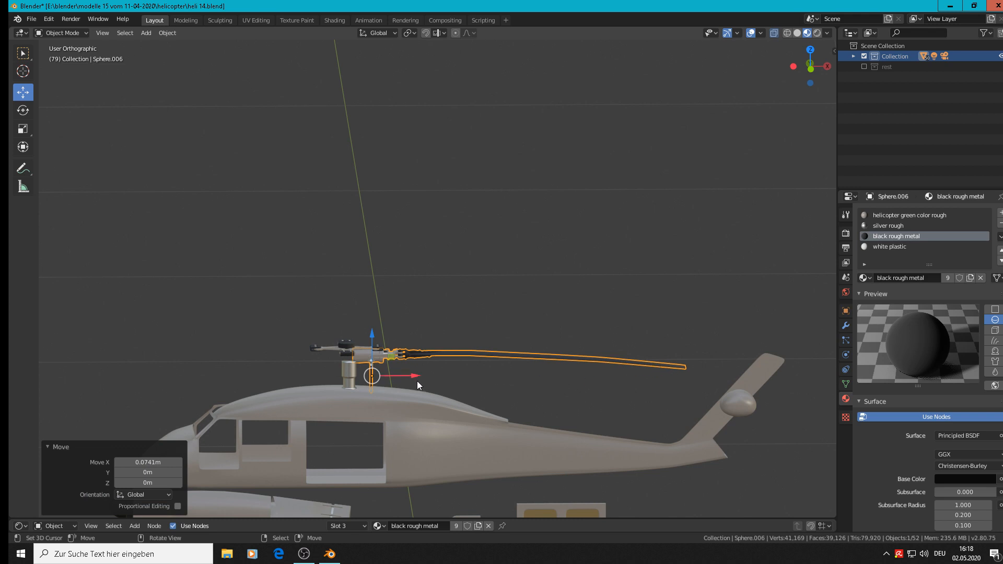
Step: Pull the blade's tip vertices about 0.05 m inward along X, and delete them to remove the outermost blade segment
{"action": "key", "text": "Tab"}
{"action": "scroll", "coordinate": [679, 361], "scroll_direction": "up", "scroll_amount": 3}
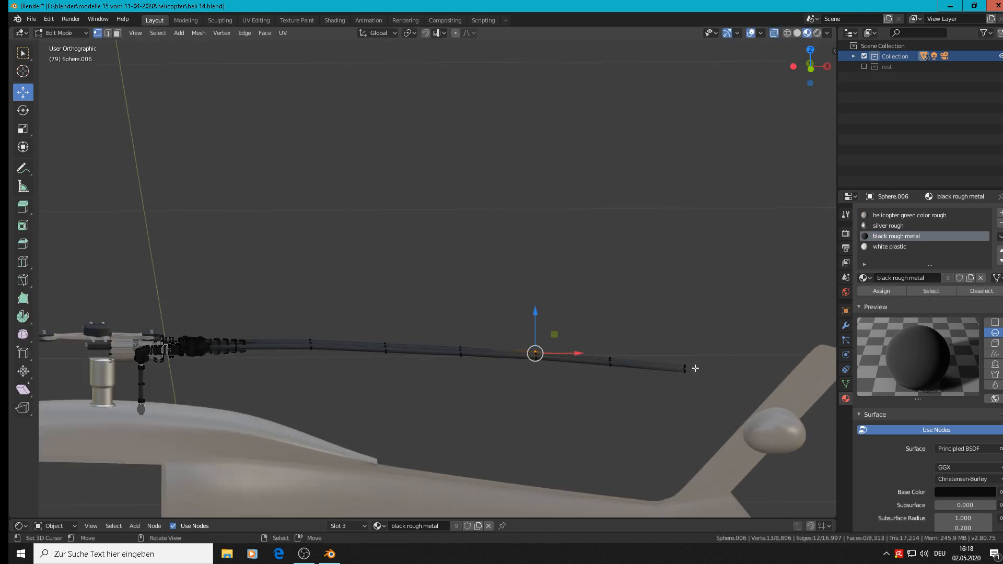
{"action": "key", "text": "alt+a"}
{"action": "key", "text": "c"}
{"action": "left_click", "coordinate": [692, 371]}
{"action": "key", "text": "Escape"}
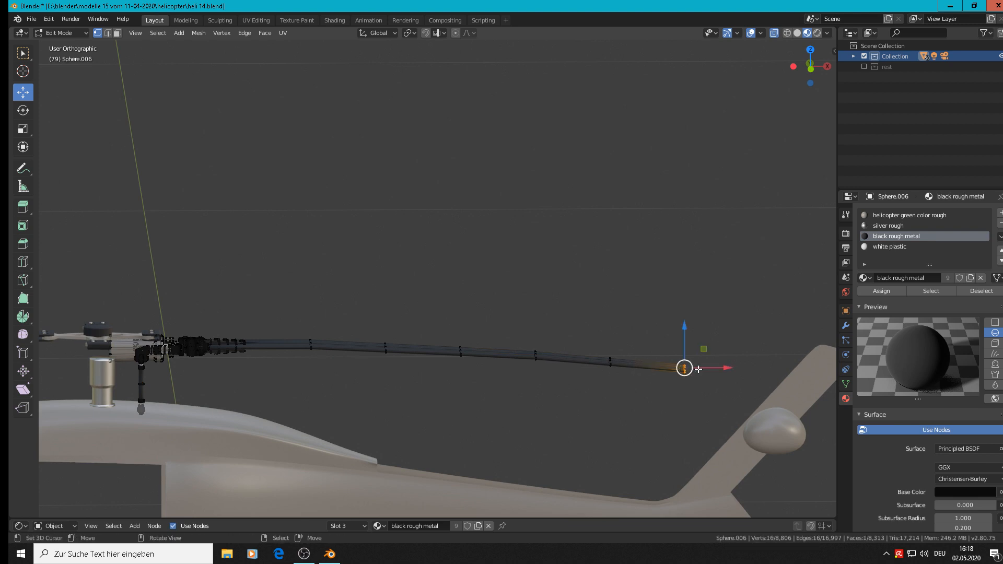
{"action": "key", "text": "g"}
{"action": "key", "text": "x"}
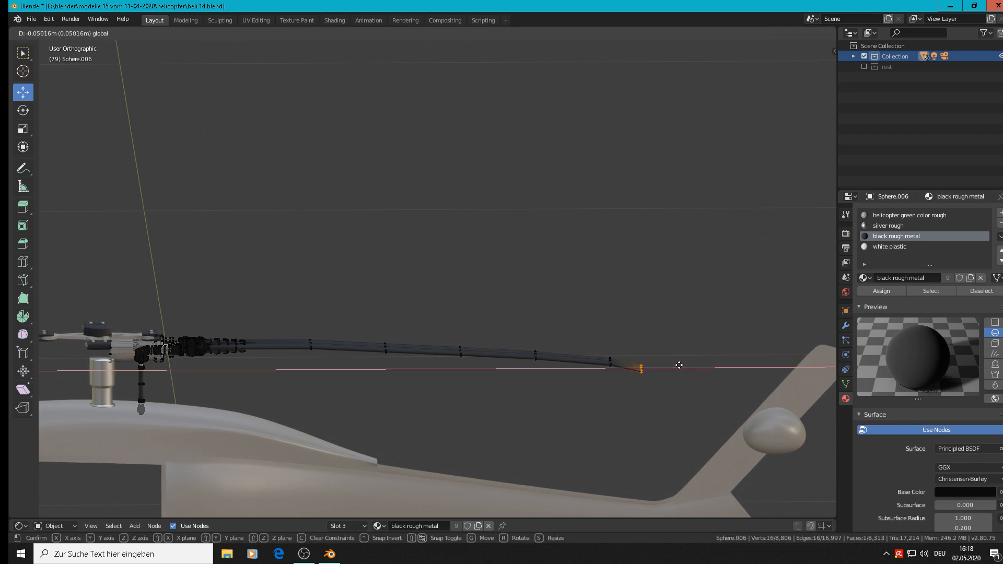
{"action": "left_click", "coordinate": [679, 364]}
{"action": "key", "text": "x"}
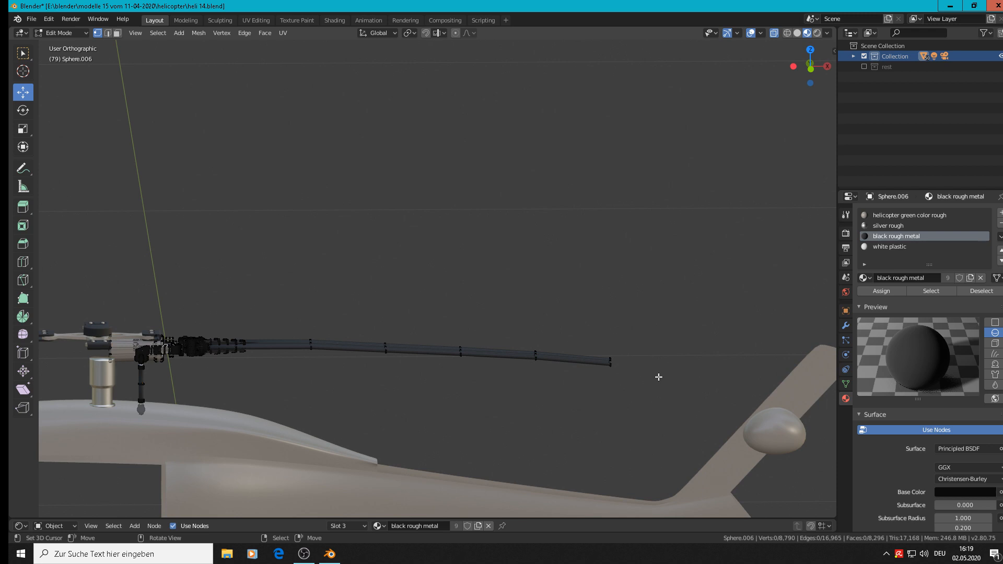
{"action": "scroll", "coordinate": [658, 377], "scroll_direction": "down", "scroll_amount": 4}
{"action": "scroll", "coordinate": [678, 376], "scroll_direction": "up", "scroll_amount": 2}
Step: Select the open edge loop at the shortened blade's end, close it with a face, and return to Object Mode
{"action": "middle_click_drag", "start_coordinate": [685, 376], "coordinate": [609, 385]}
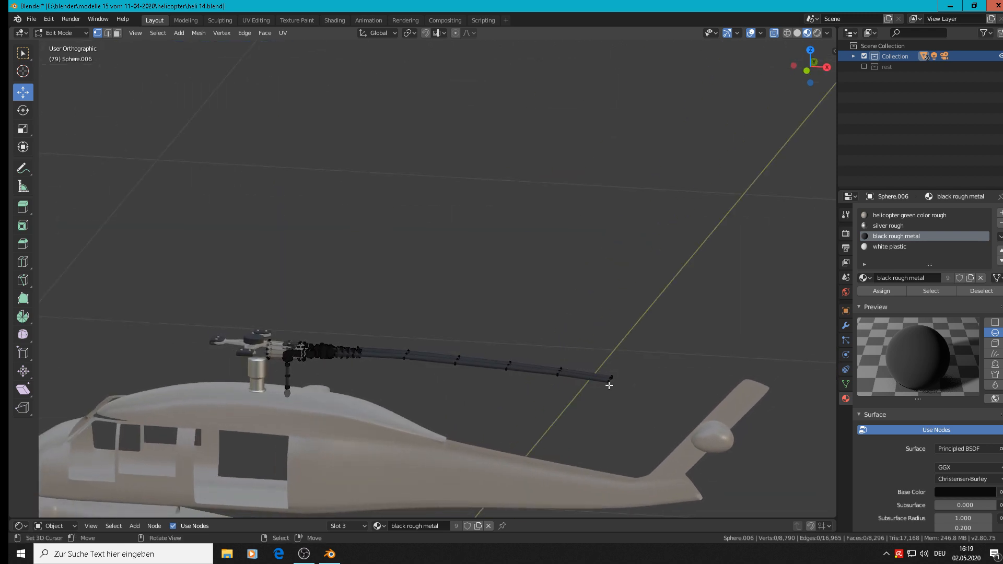
{"action": "scroll", "coordinate": [609, 386], "scroll_direction": "up", "scroll_amount": 5}
{"action": "left_click", "coordinate": [591, 367], "text": "alt"}
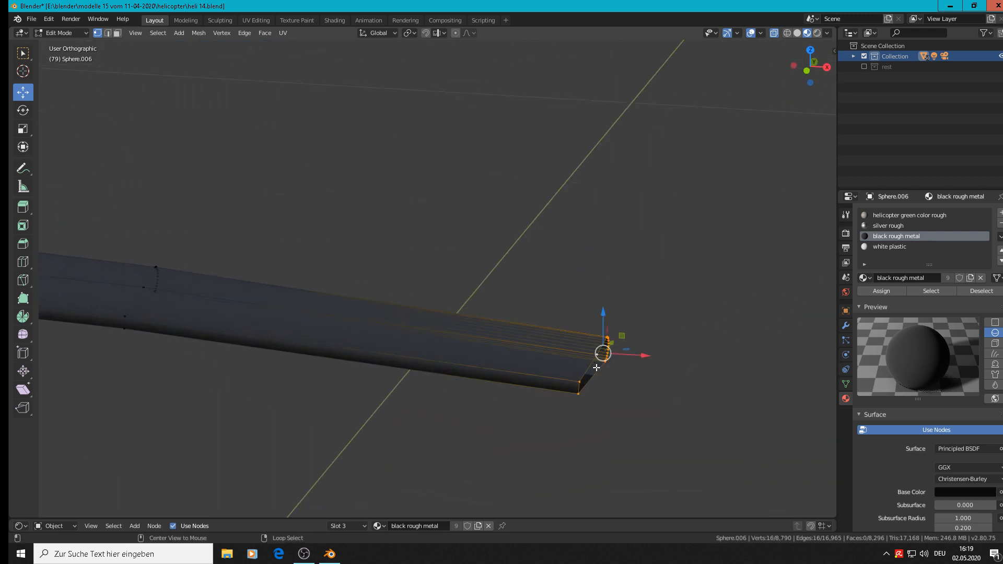
{"action": "key", "text": "Tab"}
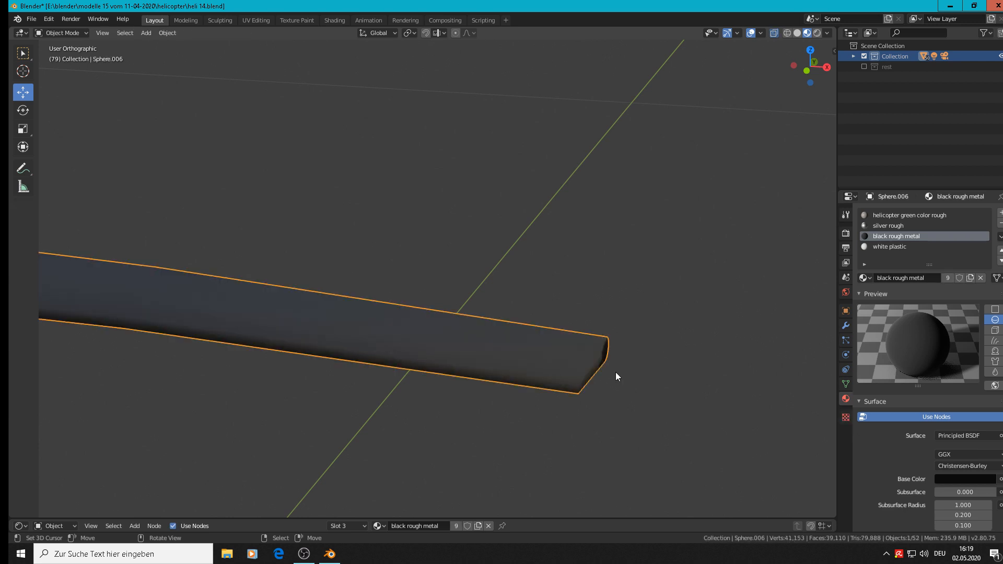
Step: In the top view, move the cross-shaped rotor hub plate 0.00252 m along X and 0.0155 m along Y
{"action": "scroll", "coordinate": [616, 372], "scroll_direction": "down", "scroll_amount": 4}
{"action": "scroll", "coordinate": [598, 383], "scroll_direction": "down", "scroll_amount": 7}
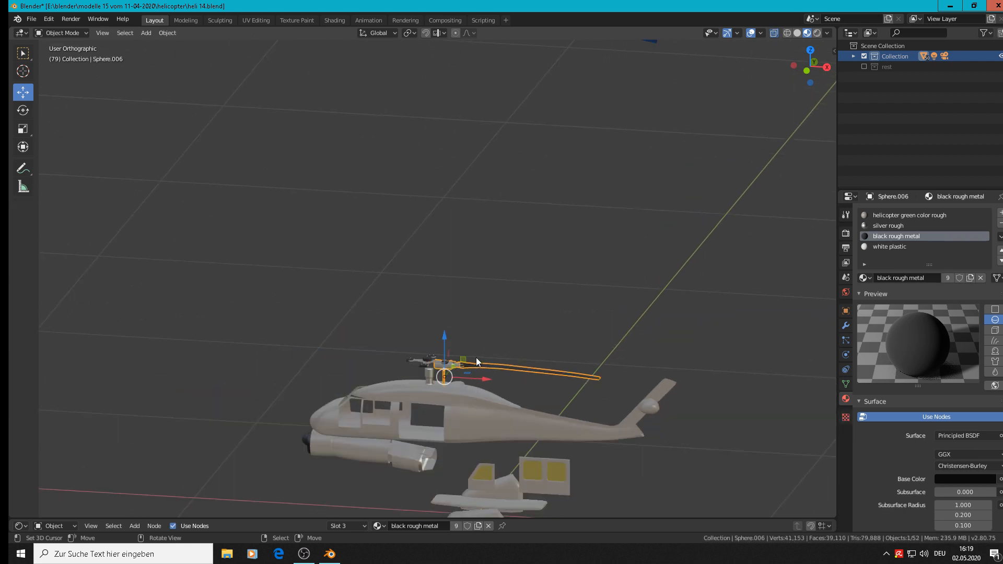
{"action": "scroll", "coordinate": [476, 357], "scroll_direction": "up", "scroll_amount": 3}
{"action": "middle_click_drag", "start_coordinate": [482, 358], "coordinate": [502, 362]}
{"action": "scroll", "coordinate": [502, 362], "scroll_direction": "down", "scroll_amount": 1}
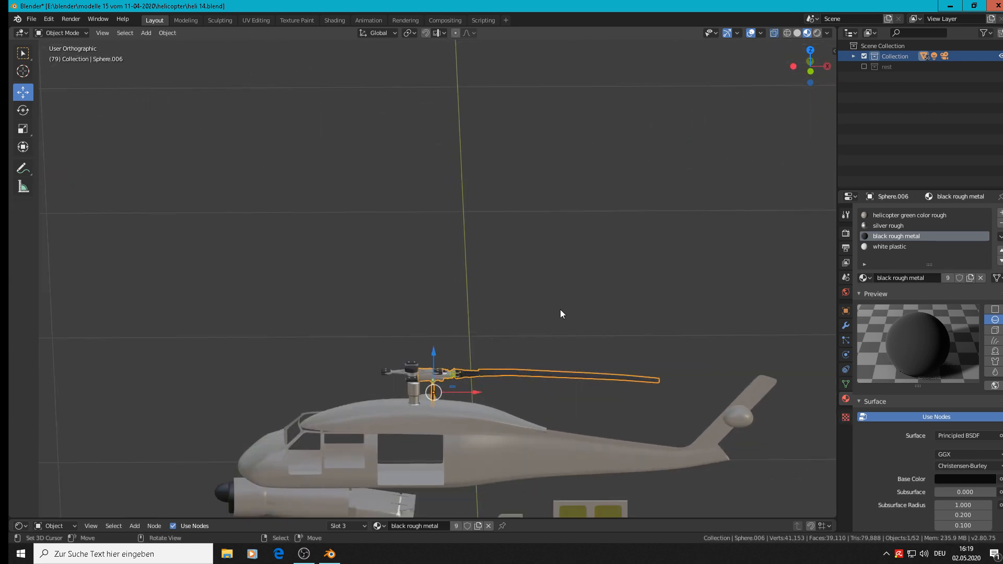
{"action": "key", "text": "KP_7"}
{"action": "scroll", "coordinate": [379, 493], "scroll_direction": "up", "scroll_amount": 3}
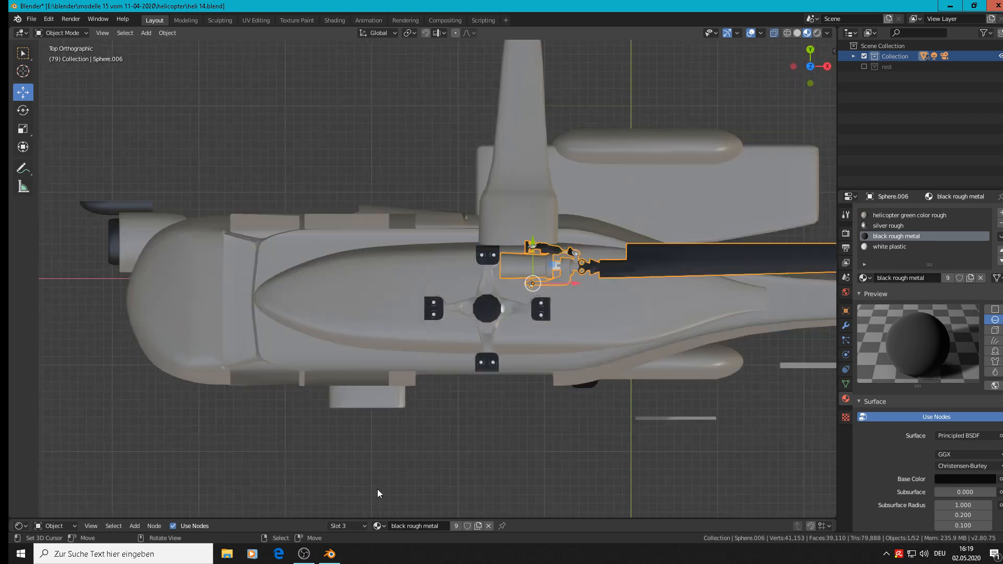
{"action": "scroll", "coordinate": [517, 345], "scroll_direction": "up", "scroll_amount": 2}
{"action": "left_click", "coordinate": [473, 286]}
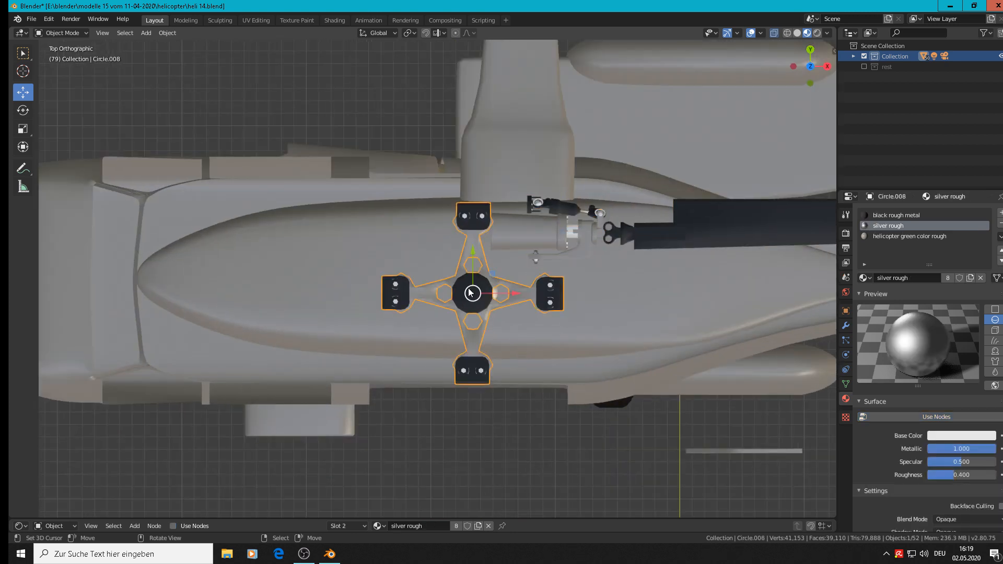
{"action": "left_click_drag", "start_coordinate": [473, 291], "coordinate": [472, 280]}
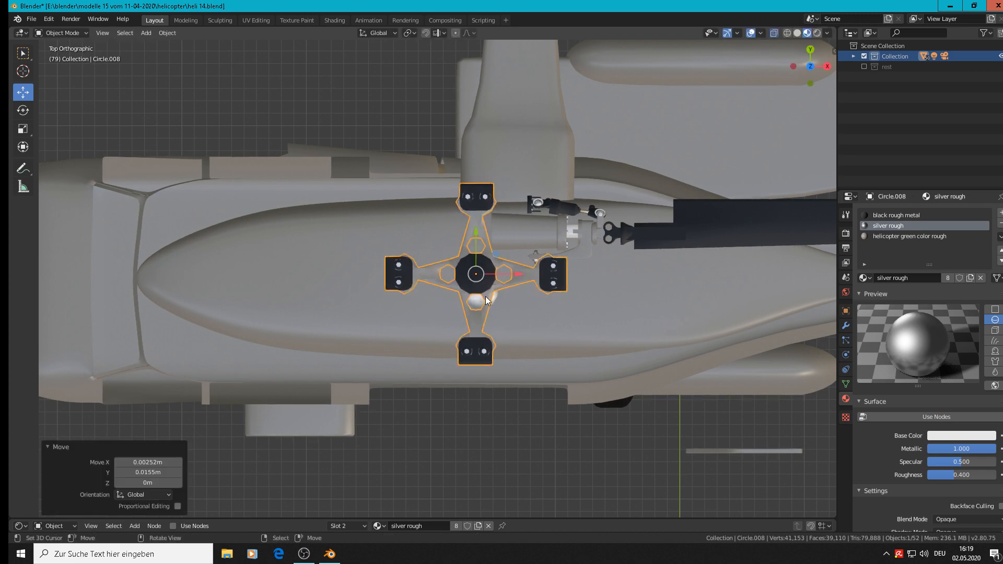
Step: Move the mast cylinder -0.00336 m in X and 0.0122 m in Y, and the blade assembly -0.0109 m in X and -0.0348 m in Y
{"action": "left_click", "coordinate": [478, 297]}
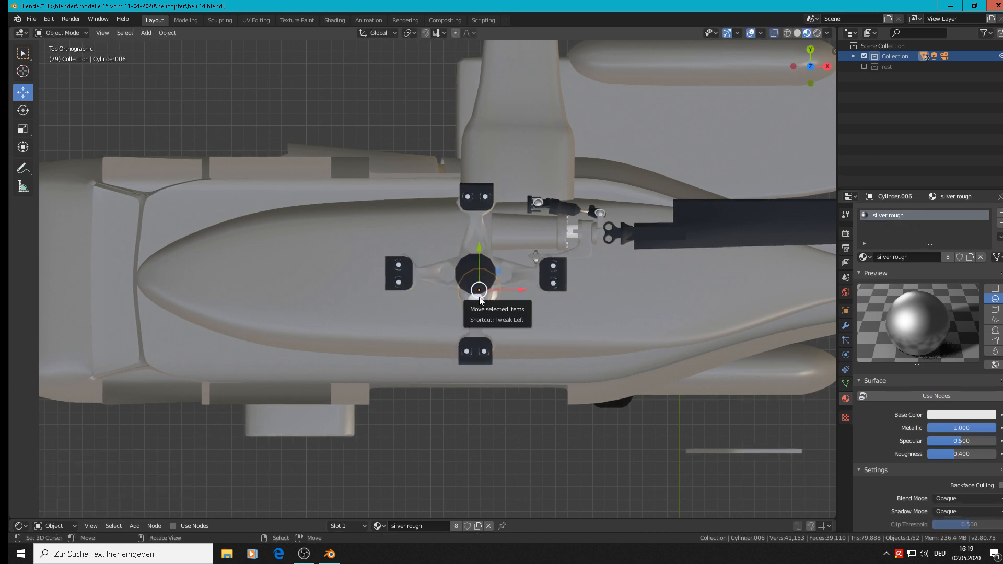
{"action": "left_click_drag", "start_coordinate": [480, 300], "coordinate": [476, 281]}
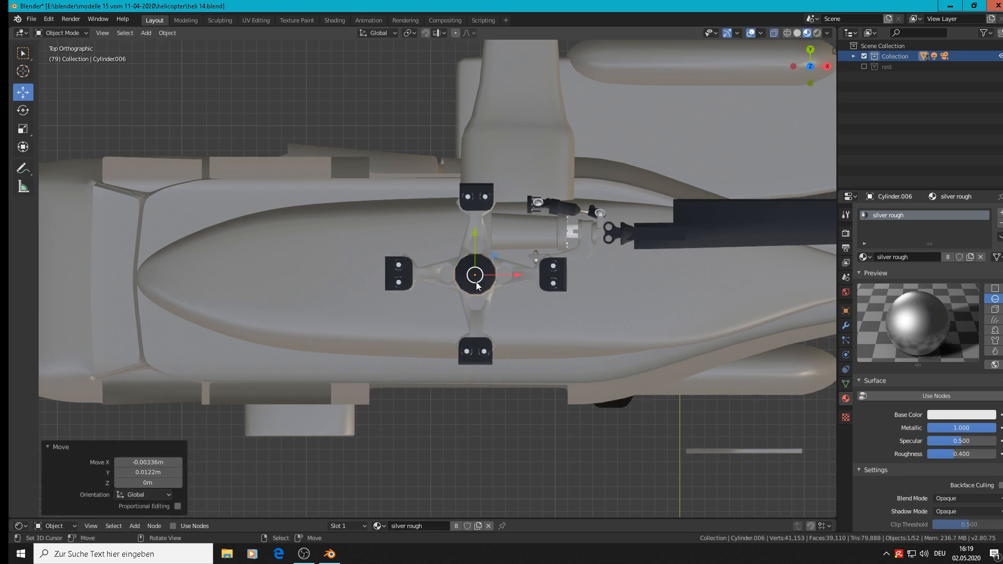
{"action": "left_click", "coordinate": [544, 237]}
{"action": "left_click_drag", "start_coordinate": [545, 236], "coordinate": [532, 278]}
Step: In a side view, raise the blade assembly 0.00594 m in Z toward the hub plate and shift it -0.00105 m in X
{"action": "middle_click_drag", "start_coordinate": [528, 303], "coordinate": [517, 267]}
{"action": "scroll", "coordinate": [506, 262], "scroll_direction": "down", "scroll_amount": 5}
{"action": "scroll", "coordinate": [506, 261], "scroll_direction": "up", "scroll_amount": 3}
{"action": "scroll", "coordinate": [531, 237], "scroll_direction": "up", "scroll_amount": 2}
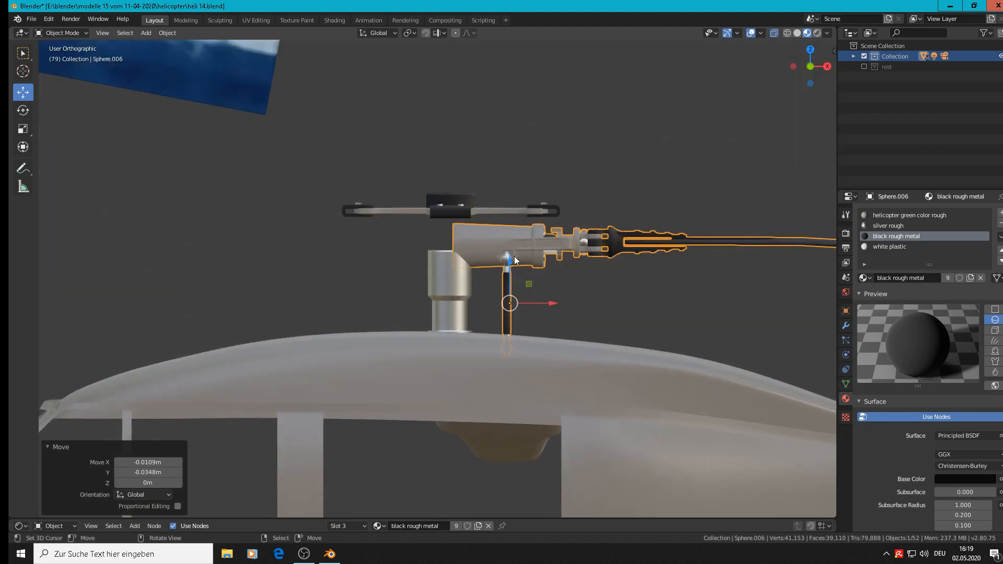
{"action": "key", "text": "g"}
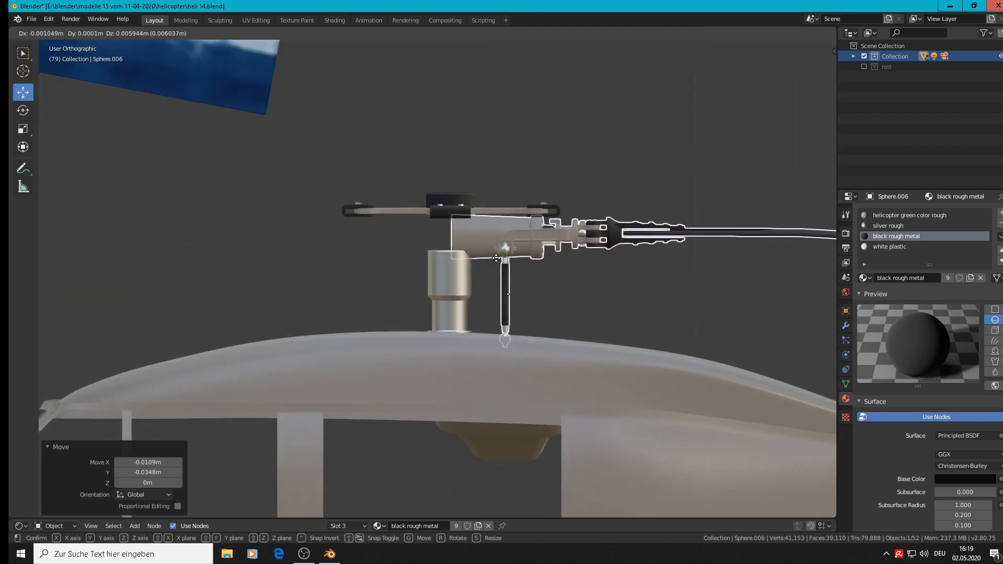
{"action": "left_click", "coordinate": [496, 258]}
Step: Lower the silver mast cylinder by 0.00508 m along Z
{"action": "scroll", "coordinate": [499, 270], "scroll_direction": "down", "scroll_amount": 4}
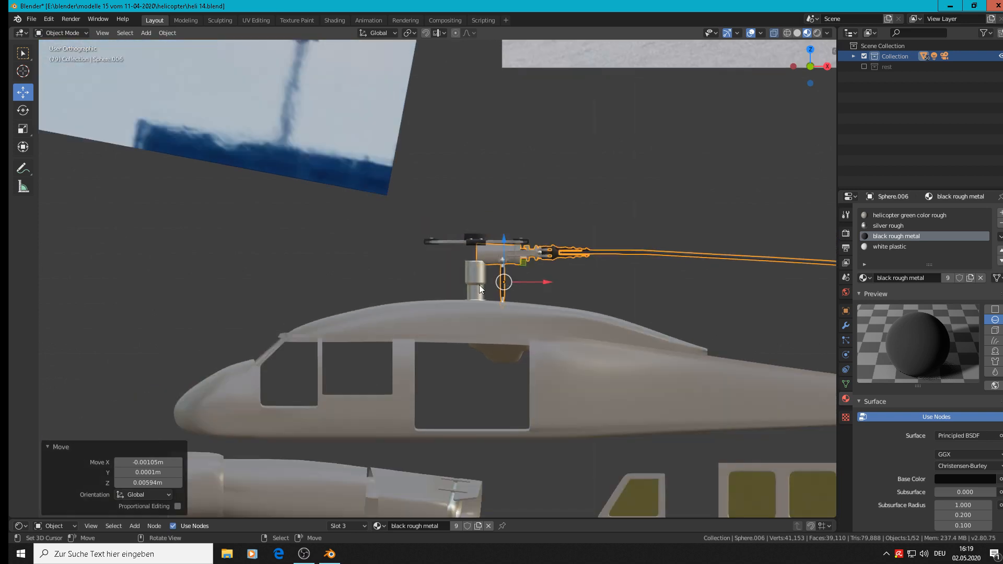
{"action": "left_click", "coordinate": [479, 284]}
{"action": "key", "text": "g"}
{"action": "key", "text": "z"}
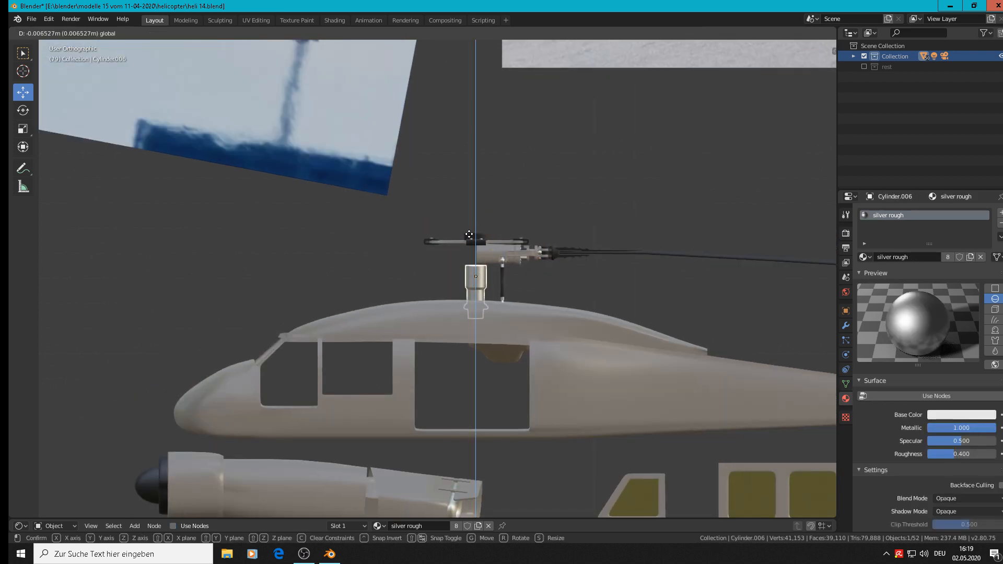
{"action": "left_click", "coordinate": [493, 264]}
Step: Select the fuselage with its roof fairing, nudge them slightly along Z, and select the blade assembly
{"action": "scroll", "coordinate": [629, 397], "scroll_direction": "down", "scroll_amount": 3}
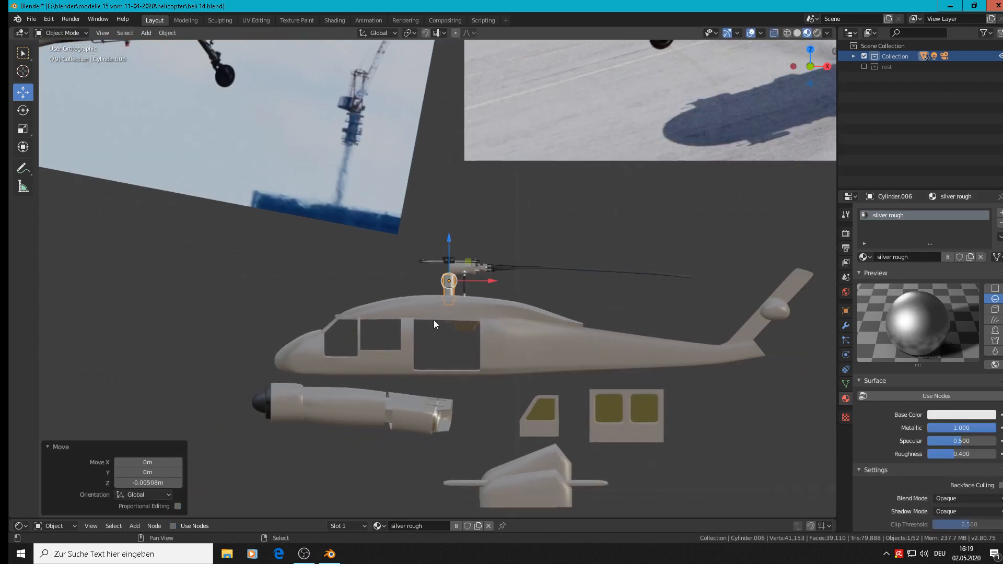
{"action": "scroll", "coordinate": [474, 309], "scroll_direction": "up", "scroll_amount": 2}
{"action": "left_click", "coordinate": [473, 306]}
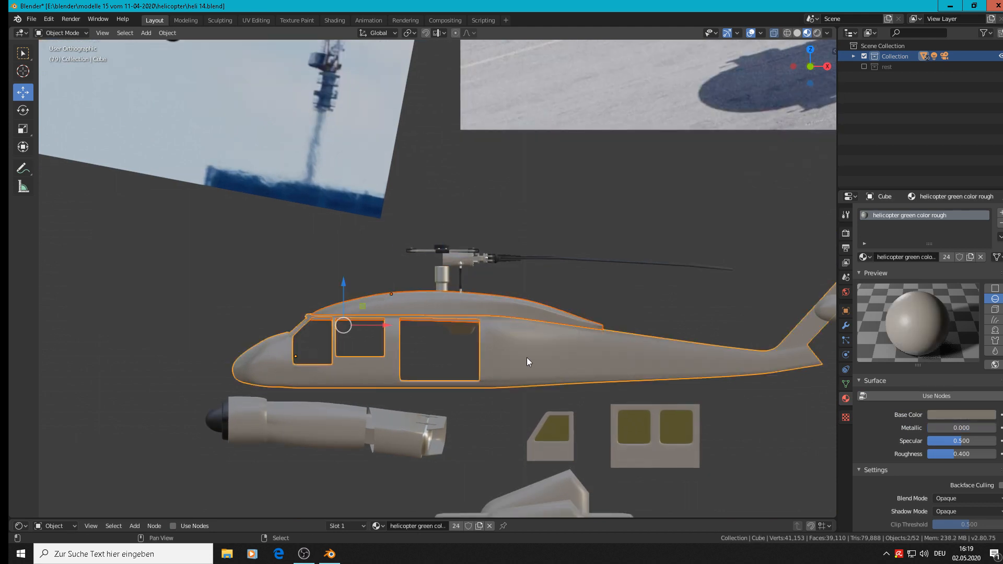
{"action": "left_click_drag", "start_coordinate": [340, 287], "coordinate": [342, 289]}
{"action": "middle_click_drag", "start_coordinate": [340, 284], "coordinate": [456, 324]}
{"action": "left_click", "coordinate": [475, 274]}
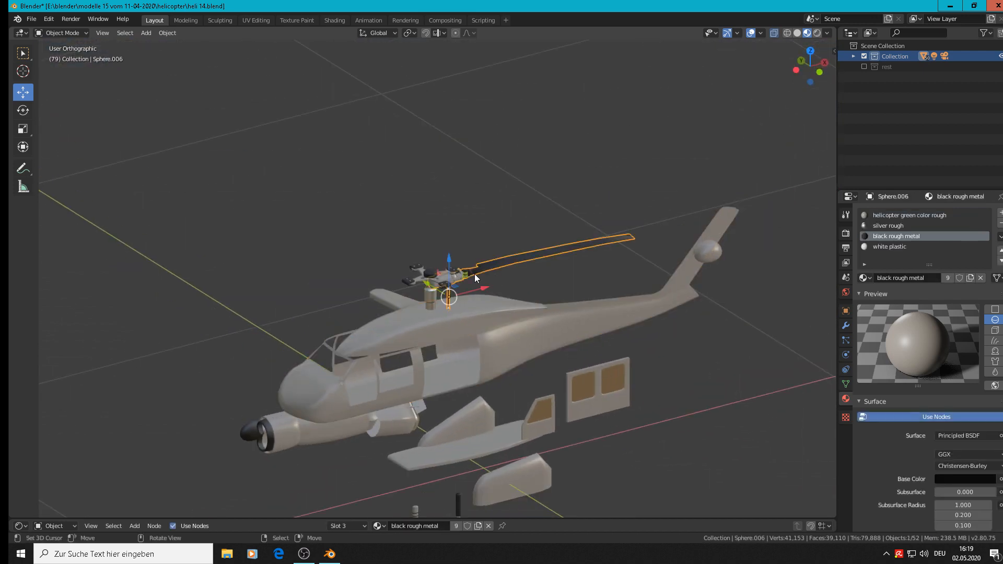
Step: In top view, create a linked duplicate of the blade assembly in place and rotate it 180° about global Z
{"action": "key", "text": "KP_7"}
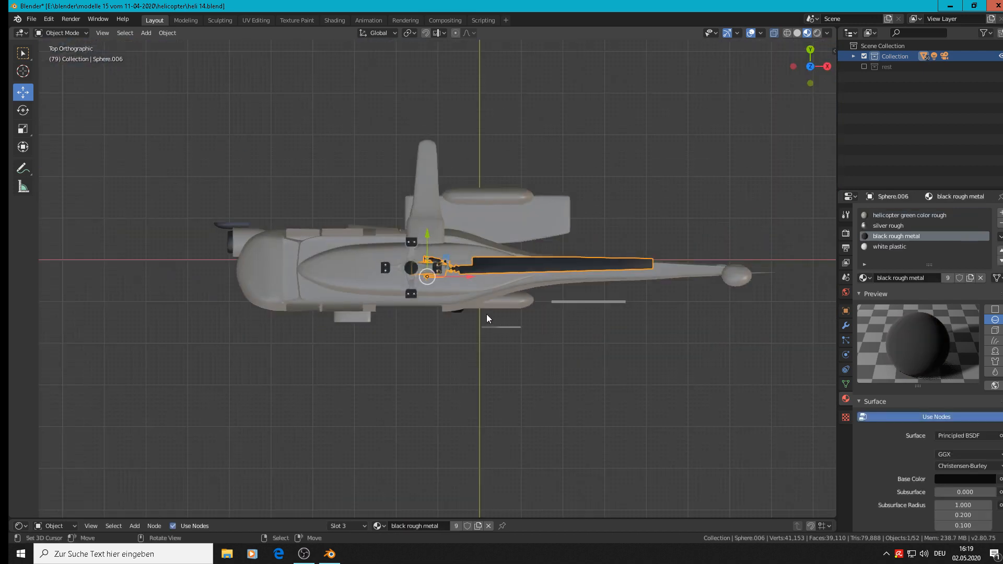
{"action": "scroll", "coordinate": [484, 308], "scroll_direction": "up", "scroll_amount": 2}
{"action": "scroll", "coordinate": [463, 302], "scroll_direction": "up", "scroll_amount": 2}
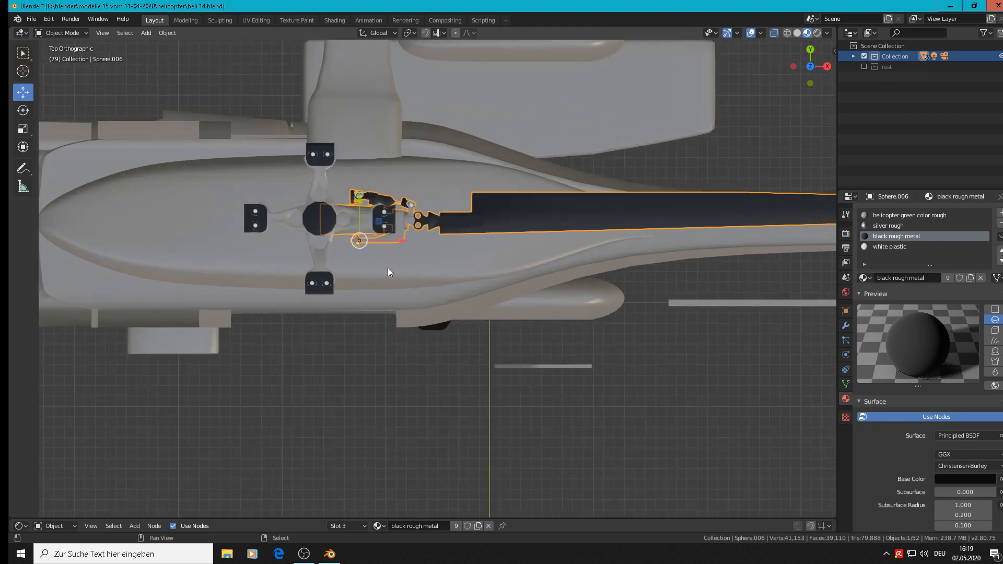
{"action": "middle_click_drag", "start_coordinate": [388, 267], "coordinate": [682, 353], "text": "shift"}
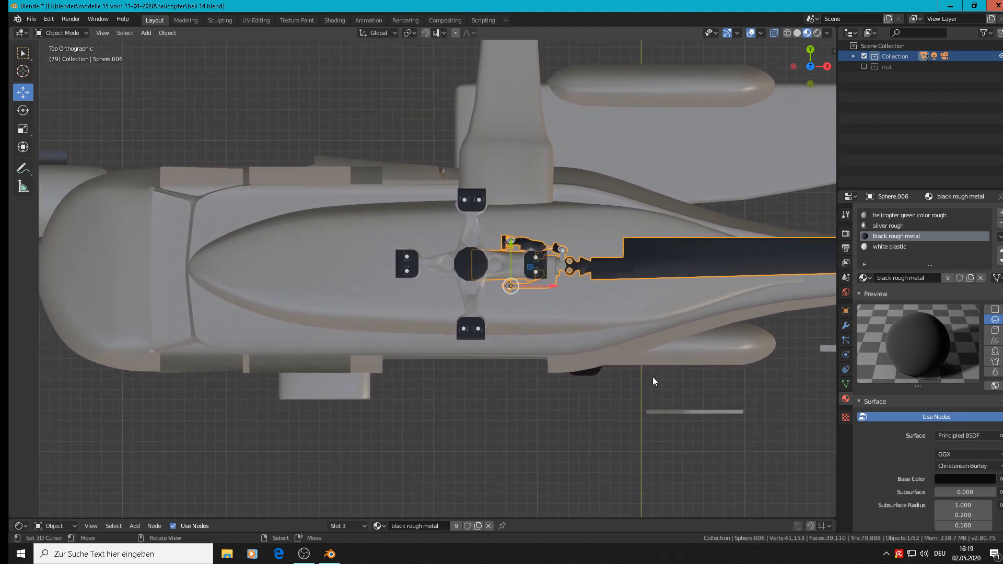
{"action": "key", "text": "alt+d"}
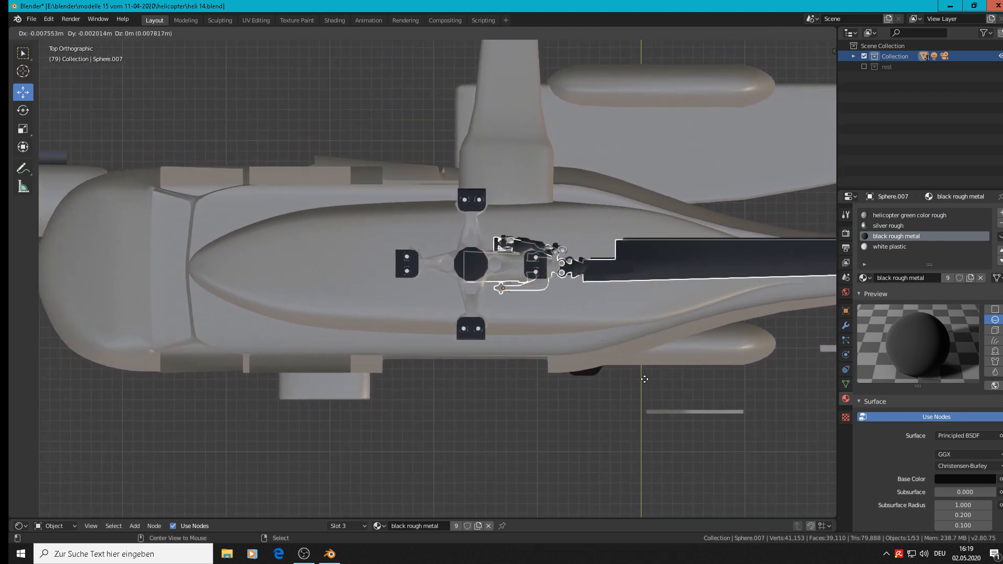
{"action": "right_click", "coordinate": [598, 371]}
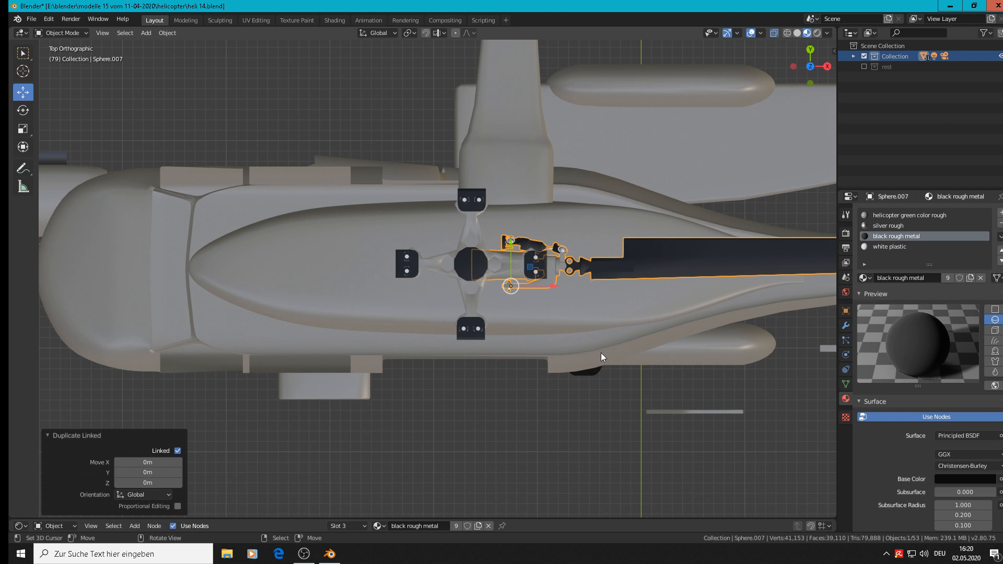
{"action": "key", "text": "r"}
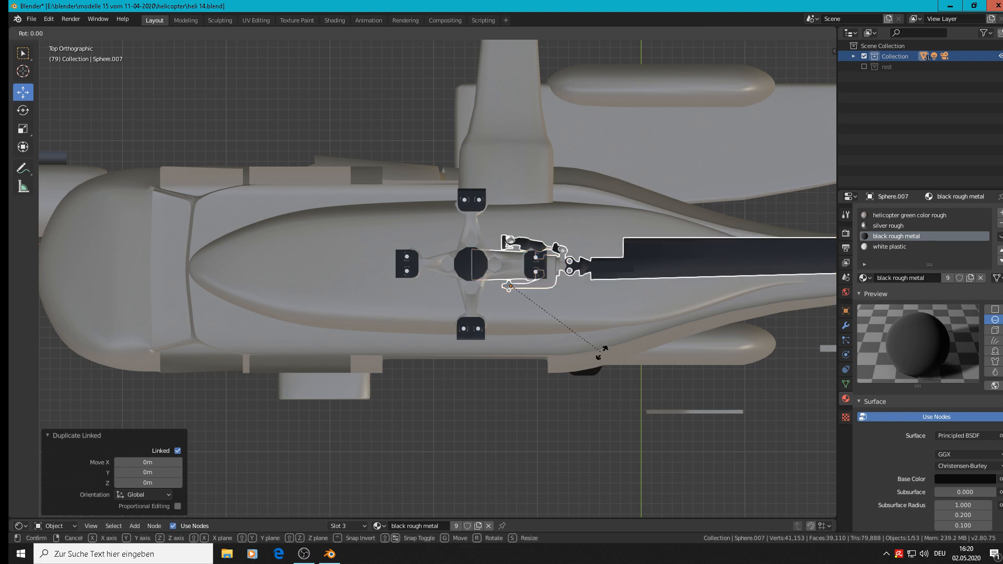
{"action": "type", "text": "z180"}
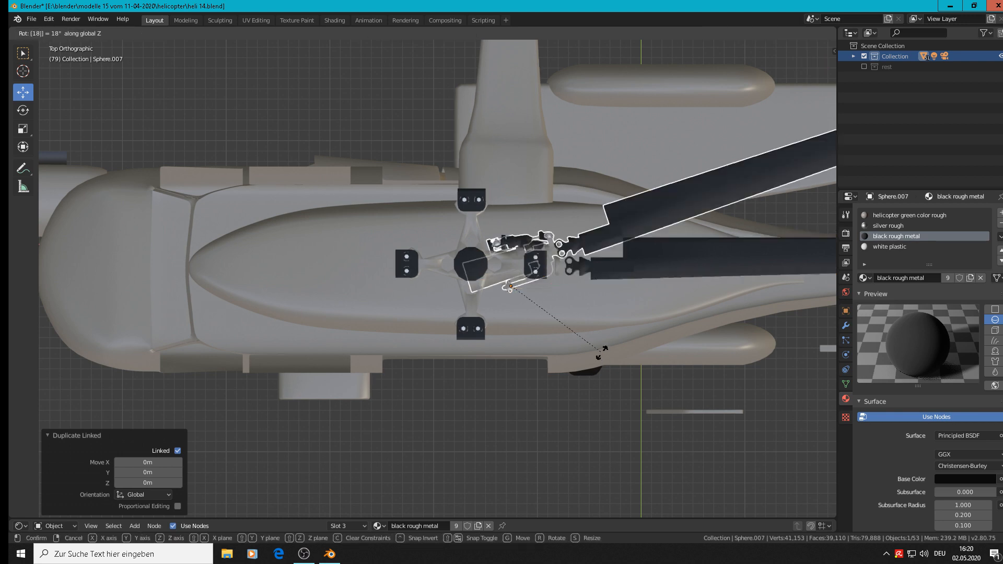
{"action": "key", "text": "Return"}
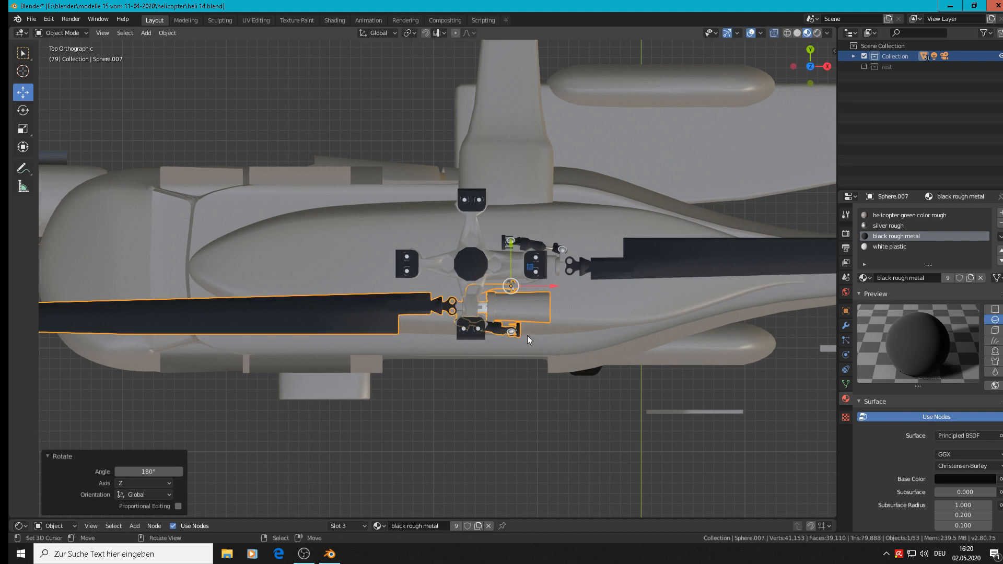
Step: Move the rotated copy onto the nose-side hub arm, adjusting it 0.0459 m then -0.0443 m in Y and 0.0101 m in X
{"action": "key", "text": "g"}
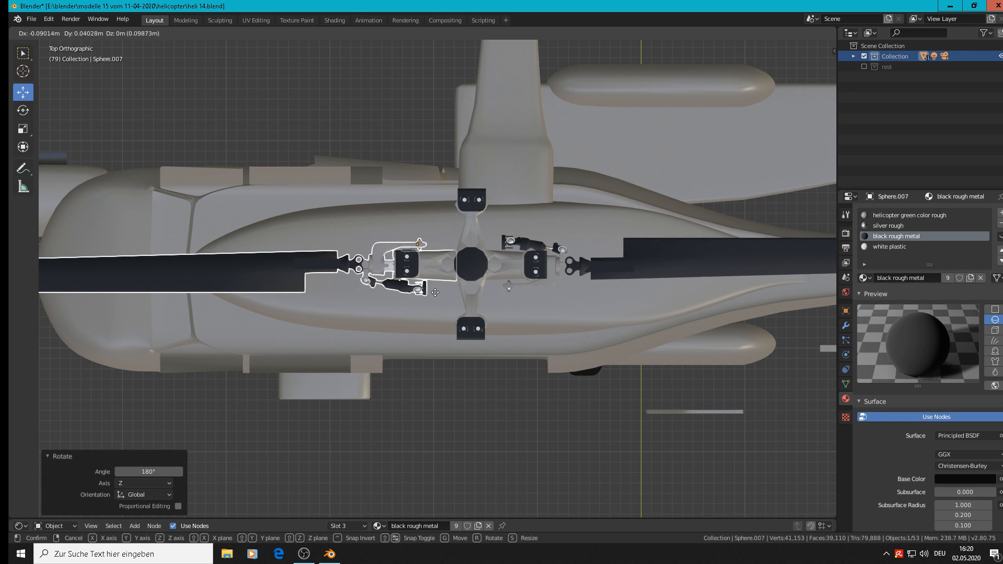
{"action": "left_click", "coordinate": [435, 293]}
{"action": "middle_click_drag", "start_coordinate": [476, 324], "coordinate": [473, 335]}
{"action": "left_click_drag", "start_coordinate": [419, 215], "coordinate": [419, 167]}
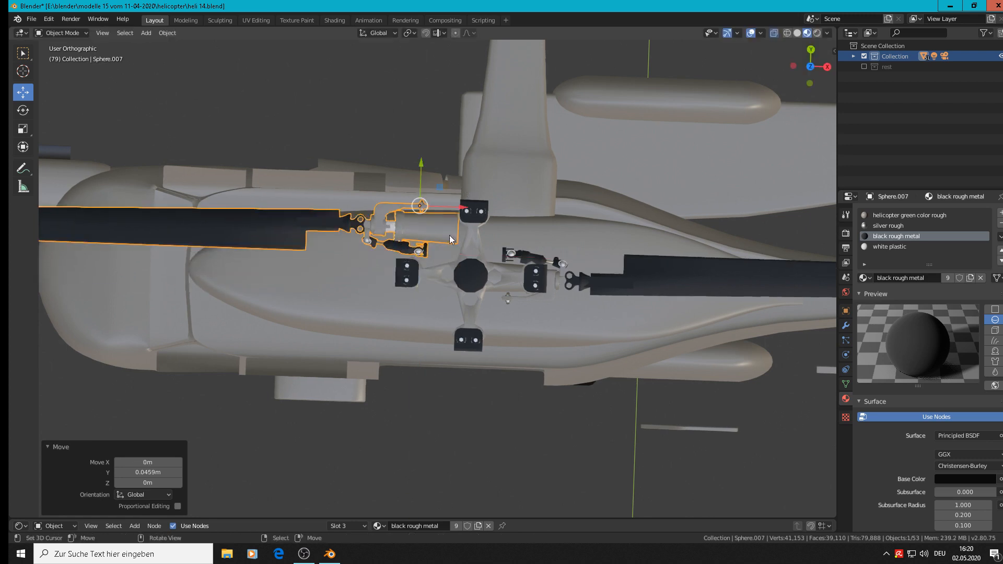
{"action": "middle_click_drag", "start_coordinate": [453, 240], "coordinate": [448, 209]}
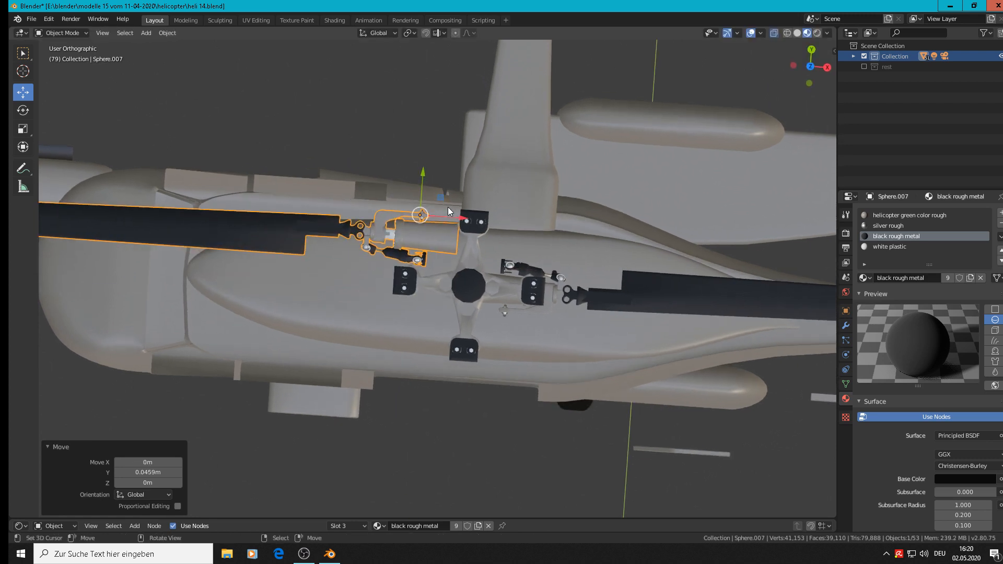
{"action": "left_click_drag", "start_coordinate": [426, 178], "coordinate": [435, 223]}
{"action": "middle_click_drag", "start_coordinate": [440, 204], "coordinate": [558, 288], "text": "alt"}
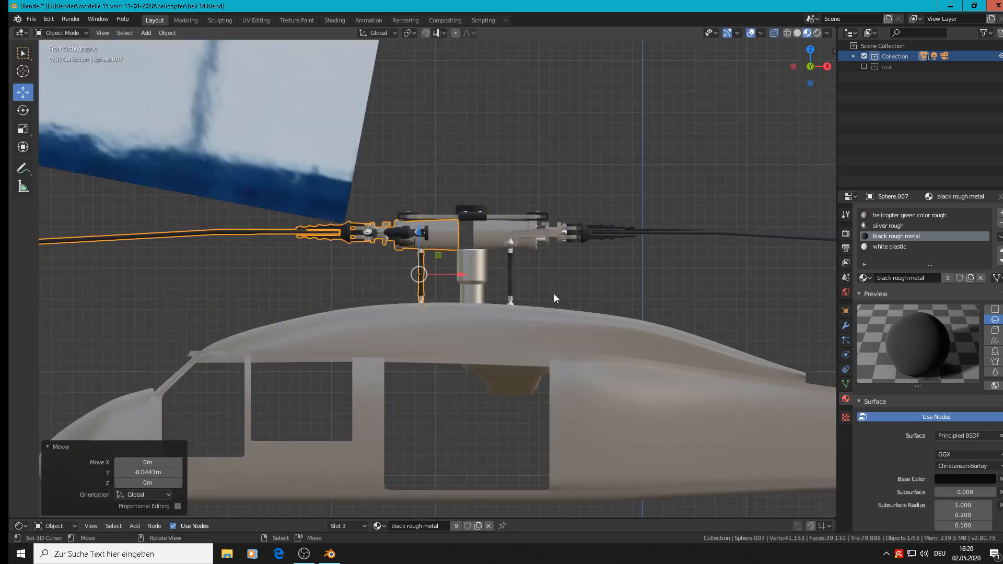
{"action": "left_click_drag", "start_coordinate": [460, 275], "coordinate": [471, 274]}
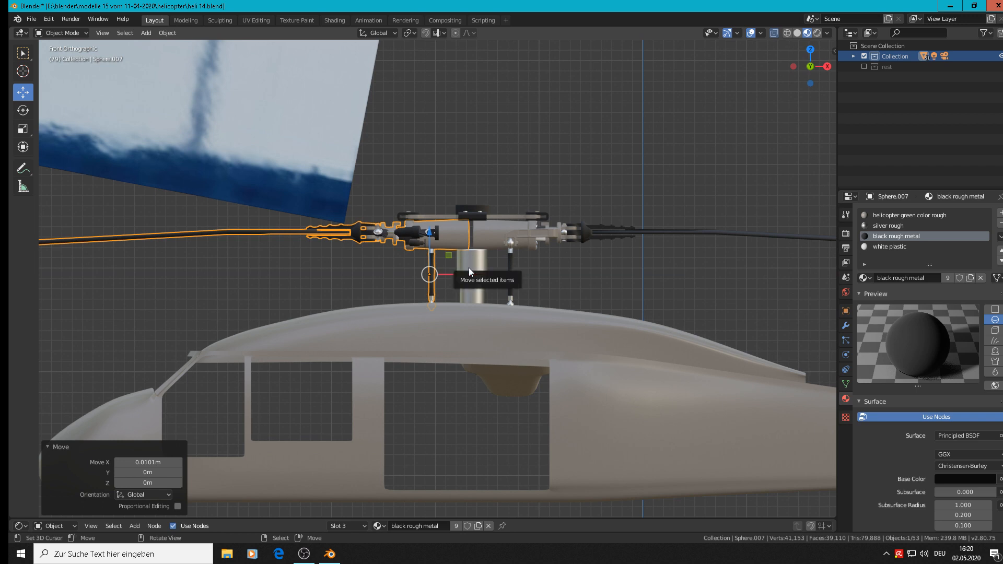
Step: Make an unlinked copy of the nose-side blade assembly, rotate it 90° about global Z and move it onto the adjacent hub arm
{"action": "key", "text": "KP_7"}
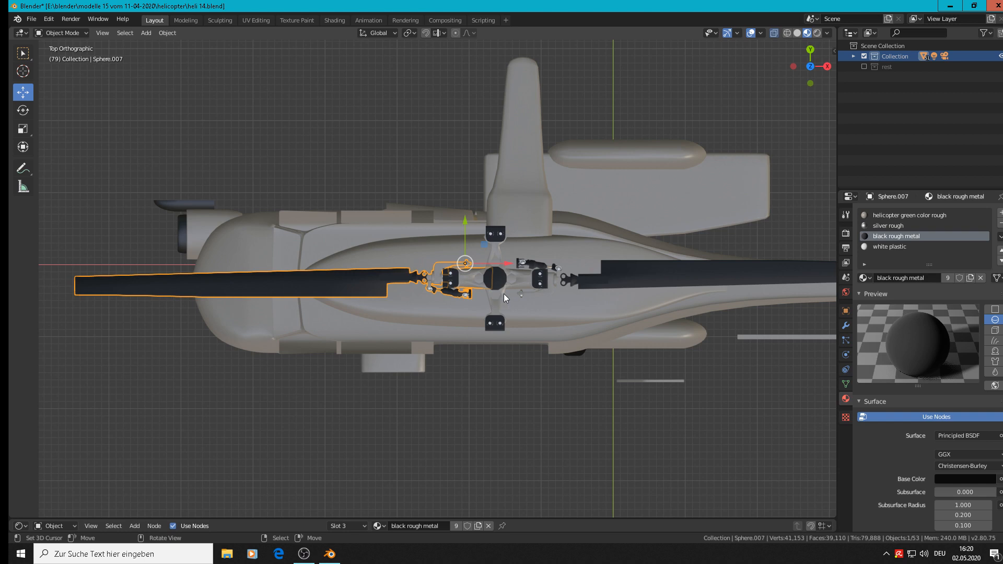
{"action": "key", "text": "shift+d"}
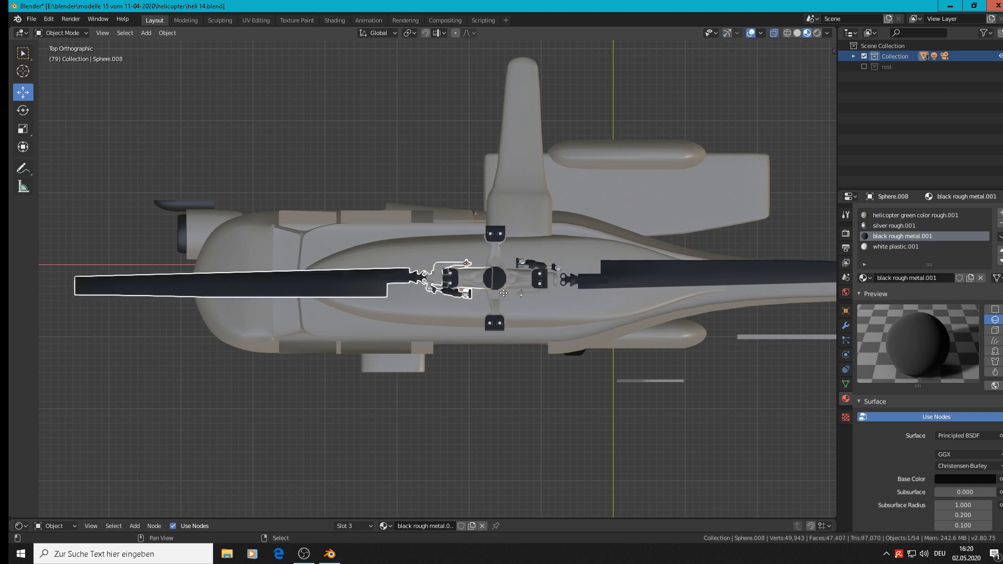
{"action": "key", "text": "Escape"}
{"action": "type", "text": "r"}
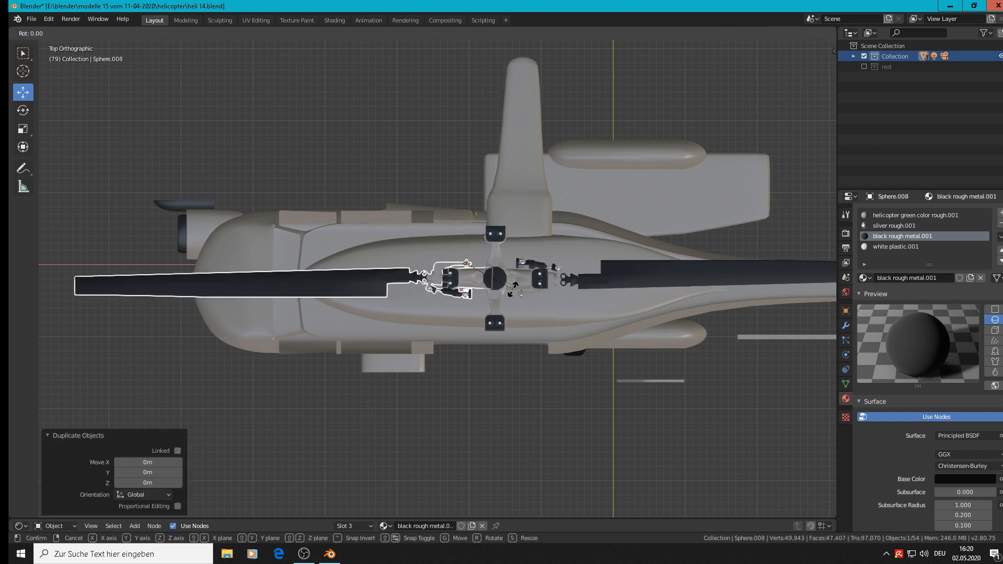
{"action": "type", "text": "z90"}
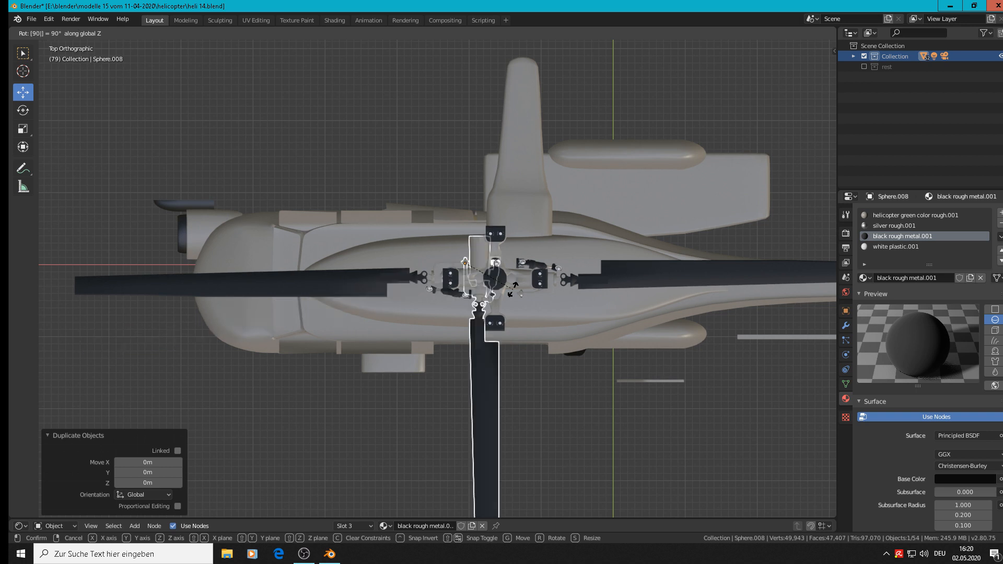
{"action": "key", "text": "Return"}
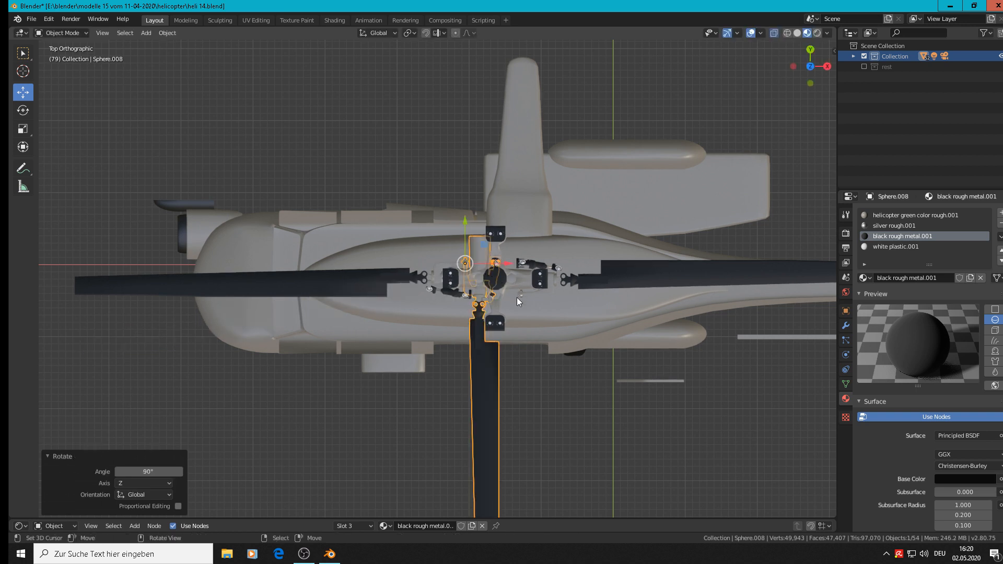
{"action": "left_click_drag", "start_coordinate": [466, 244], "coordinate": [472, 273]}
{"action": "left_click_drag", "start_coordinate": [513, 308], "coordinate": [527, 309]}
{"action": "scroll", "coordinate": [503, 391], "scroll_direction": "down", "scroll_amount": 1}
{"action": "right_click", "coordinate": [503, 429]}
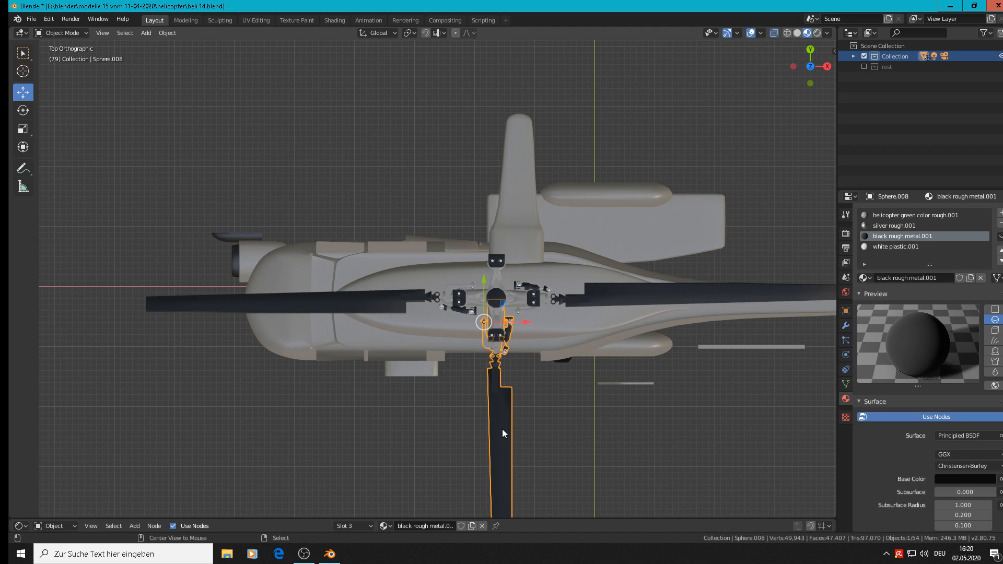
Step: Make a linked duplicate of the unlinked blade copy, and delete both the duplicate and that copy
{"action": "key", "text": "alt+d"}
{"action": "right_click", "coordinate": [502, 432]}
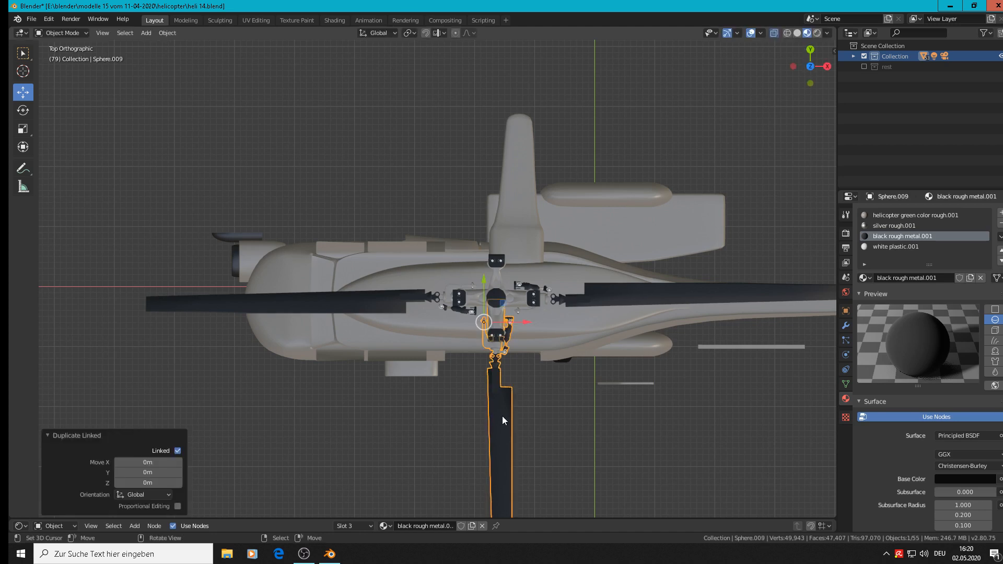
{"action": "key", "text": "x"}
{"action": "left_click", "coordinate": [503, 416]}
{"action": "right_click", "coordinate": [503, 428]}
{"action": "key", "text": "x"}
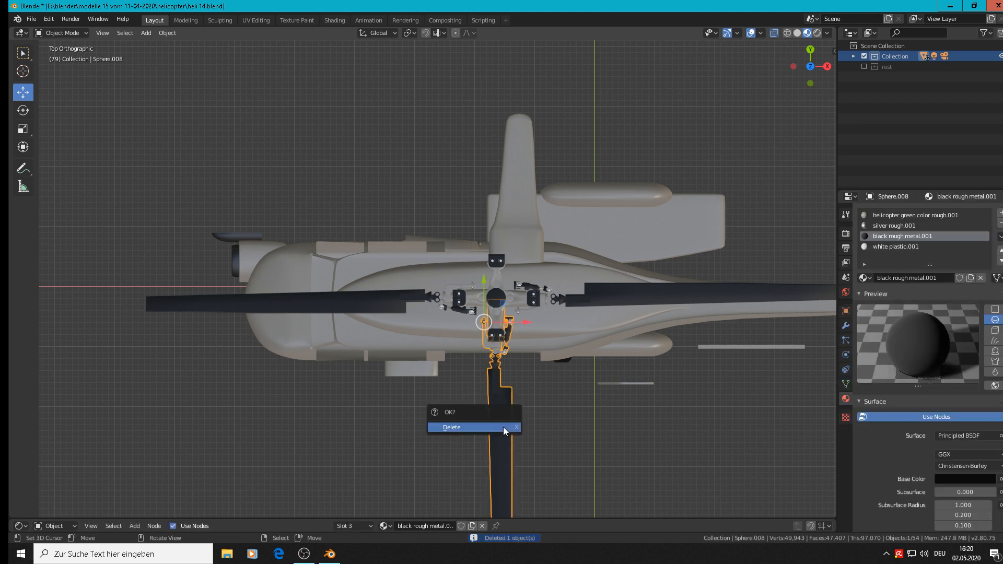
{"action": "left_click", "coordinate": [503, 427]}
Step: Create a linked duplicate of the tail-side blade assembly in place and rotate it 90° about global Z
{"action": "right_click", "coordinate": [611, 297]}
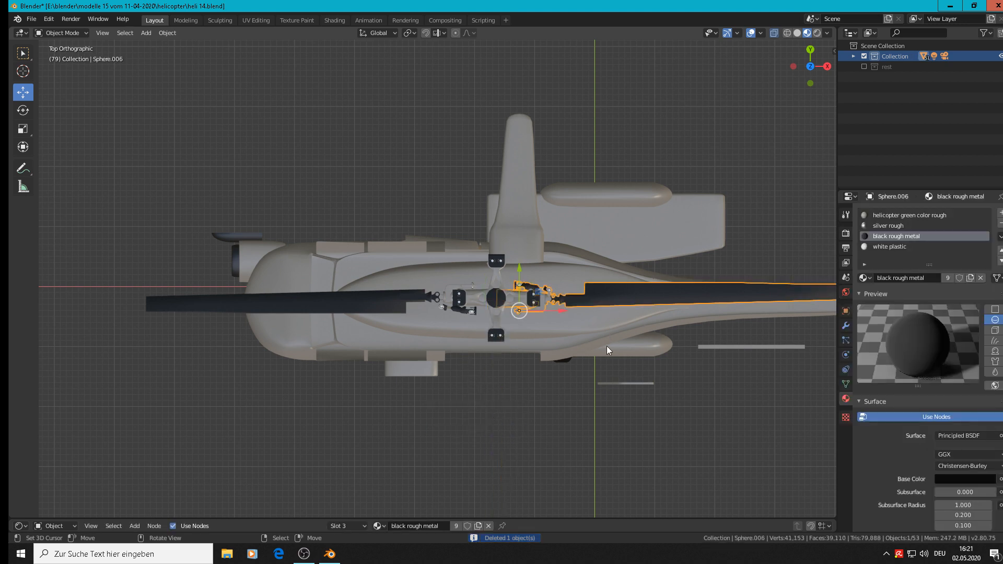
{"action": "key", "text": "alt+d"}
{"action": "key", "text": "Escape"}
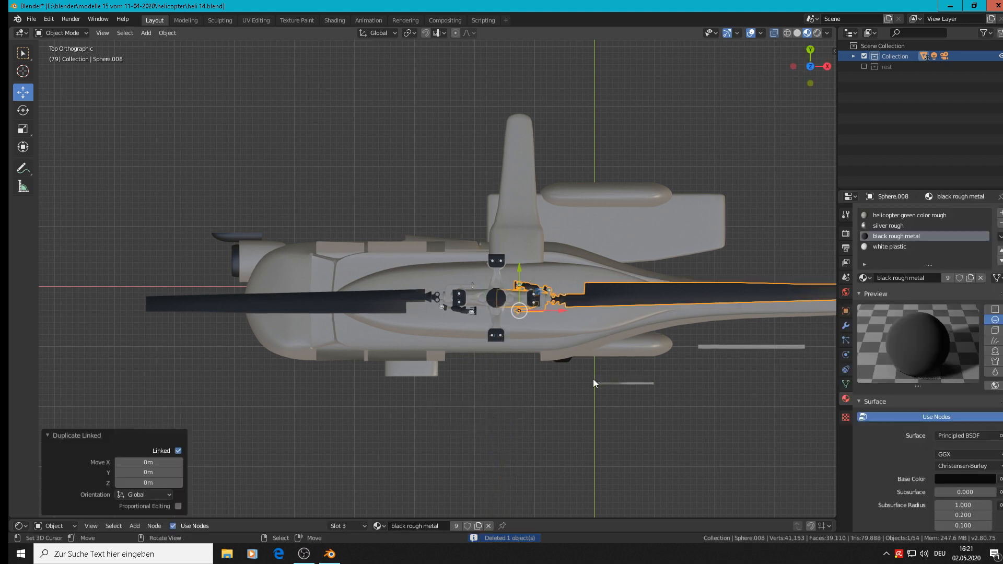
{"action": "type", "text": "rz90"}
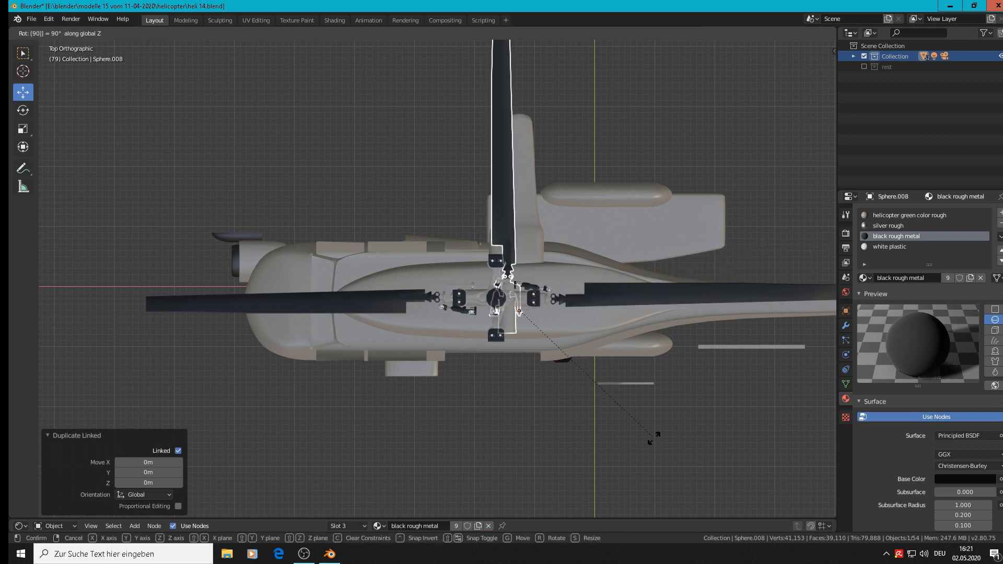
{"action": "key", "text": "Return"}
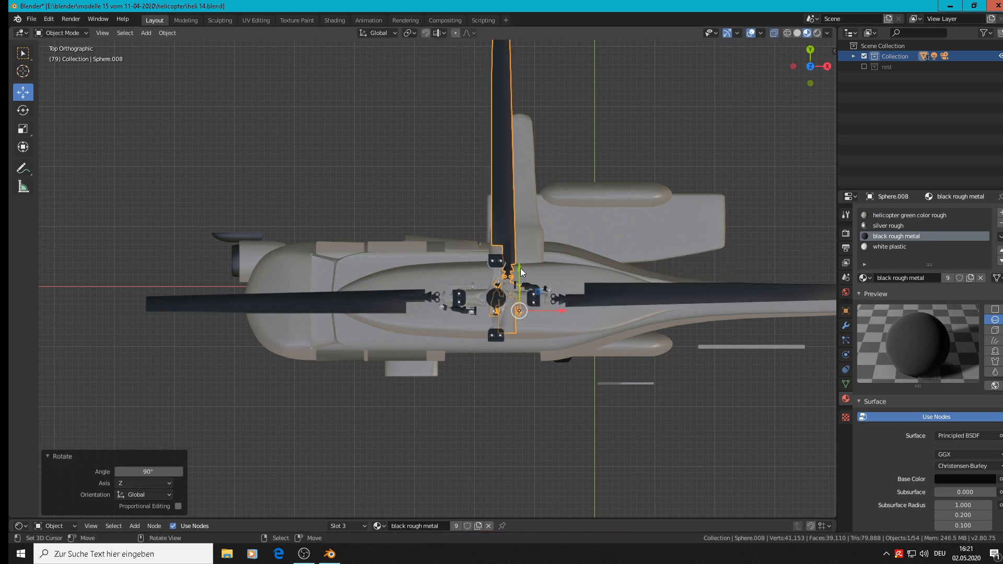
Step: Move the third blade onto the +Y hub arm, shifting it 0.0557 m in Y, -0.0165 m in X and another 0.00522 m in Y
{"action": "left_click_drag", "start_coordinate": [521, 268], "coordinate": [528, 237]}
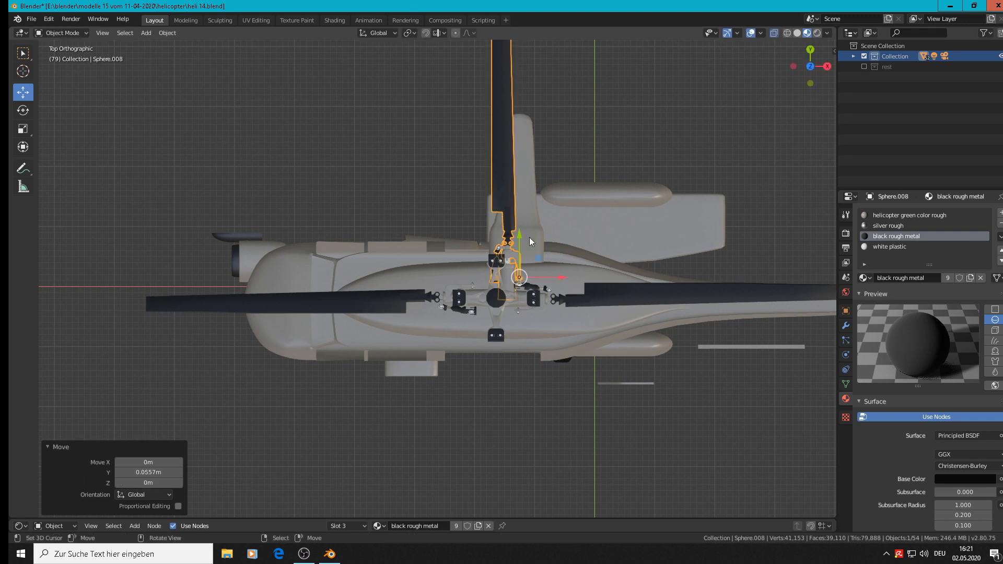
{"action": "left_click_drag", "start_coordinate": [563, 277], "coordinate": [553, 276]}
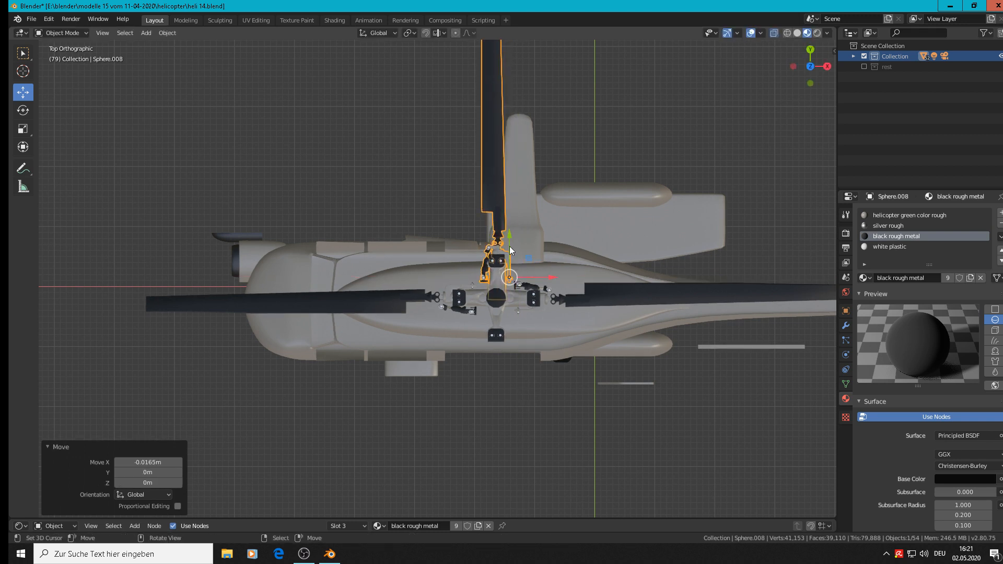
{"action": "left_click_drag", "start_coordinate": [509, 246], "coordinate": [507, 235]}
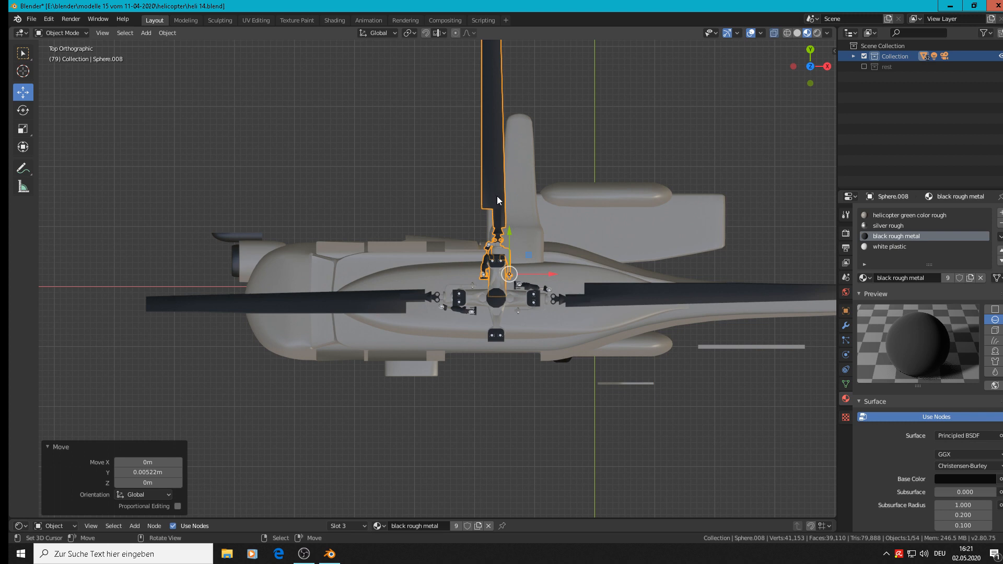
Step: Create another linked duplicate of the tail-side blade assembly in place and rotate it -90° about global Z
{"action": "right_click", "coordinate": [622, 301]}
{"action": "key", "text": "alt+d"}
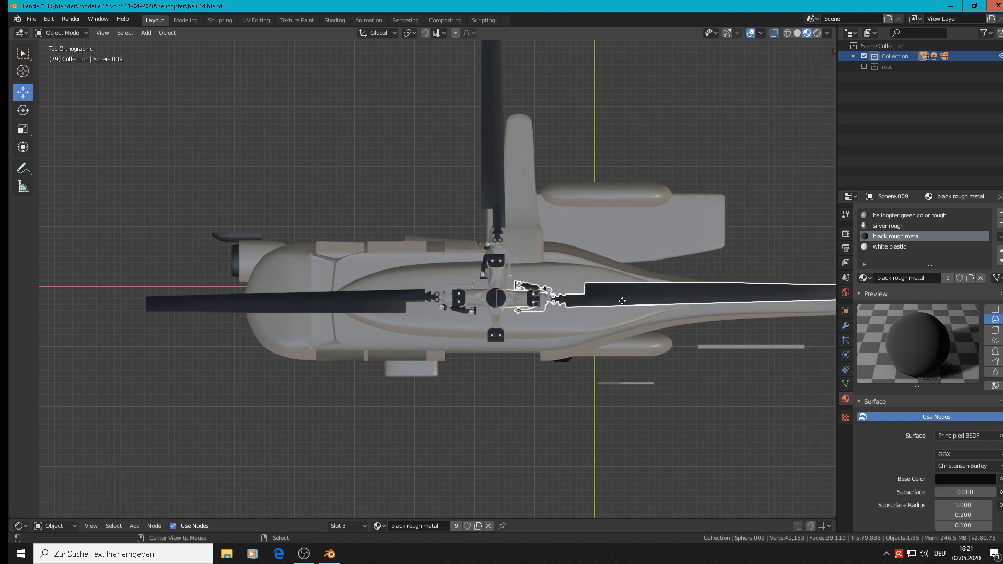
{"action": "right_click", "coordinate": [622, 301]}
{"action": "key", "text": "r"}
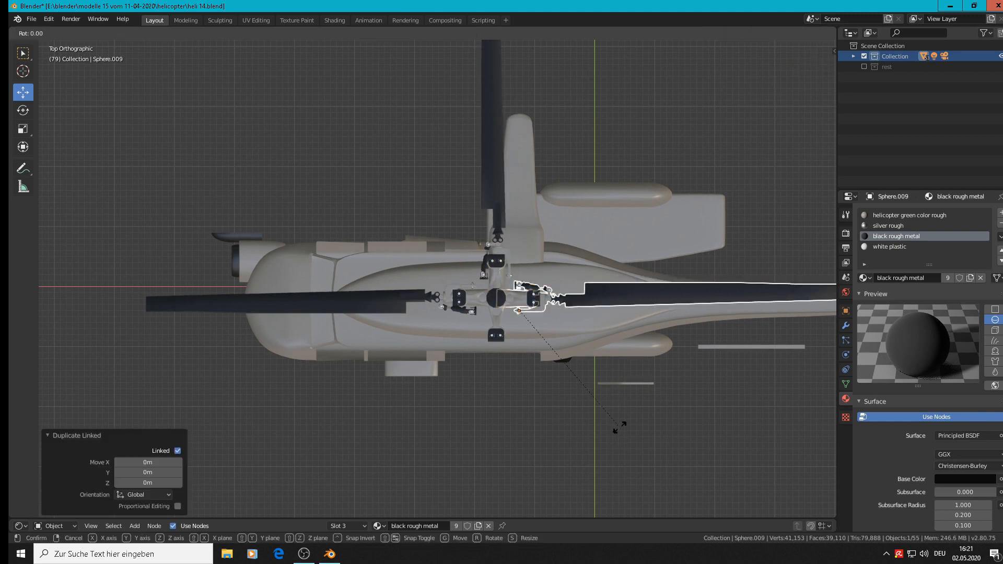
{"action": "key", "text": "z"}
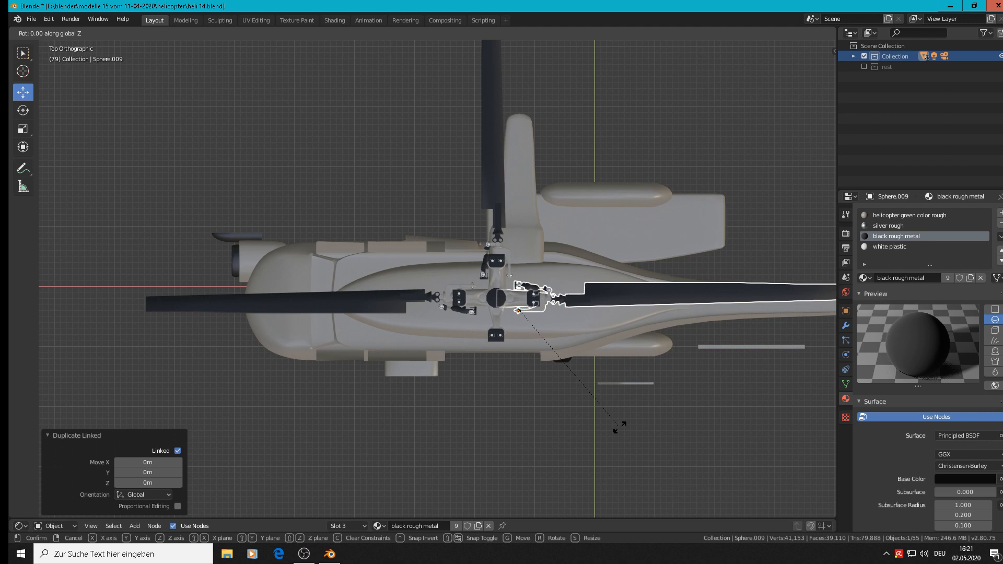
{"action": "type", "text": "-90"}
{"action": "key", "text": "Return"}
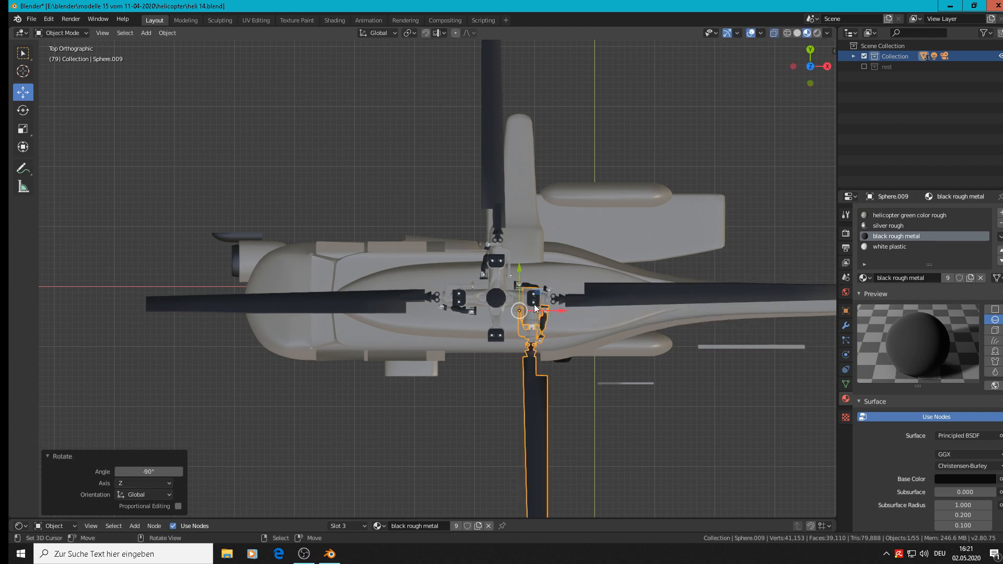
Step: Move the fourth blade onto the remaining hub arm, shifting it -0.0583 m in X and -0.0157 m in Y
{"action": "key", "text": "g"}
{"action": "key", "text": "x"}
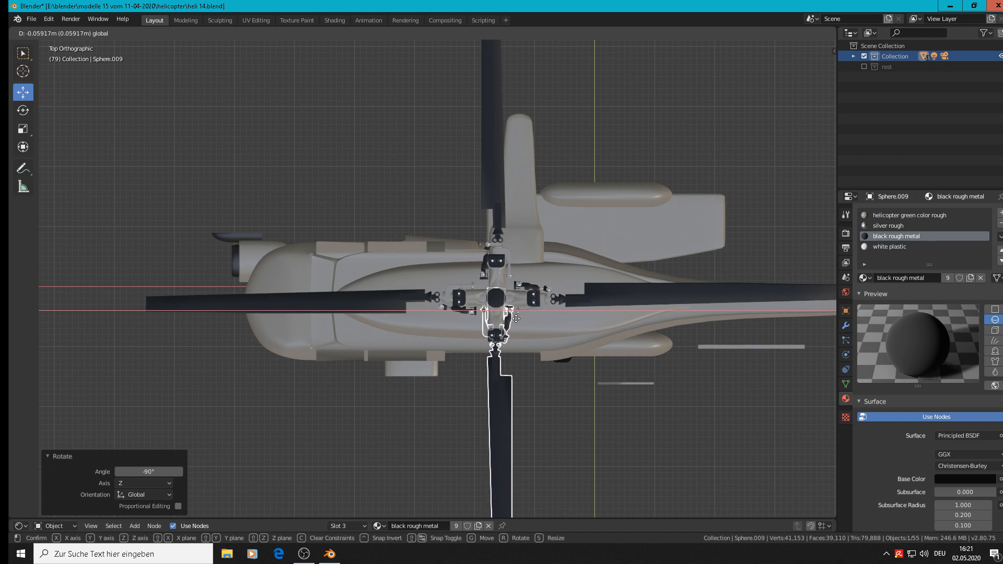
{"action": "left_click", "coordinate": [508, 296]}
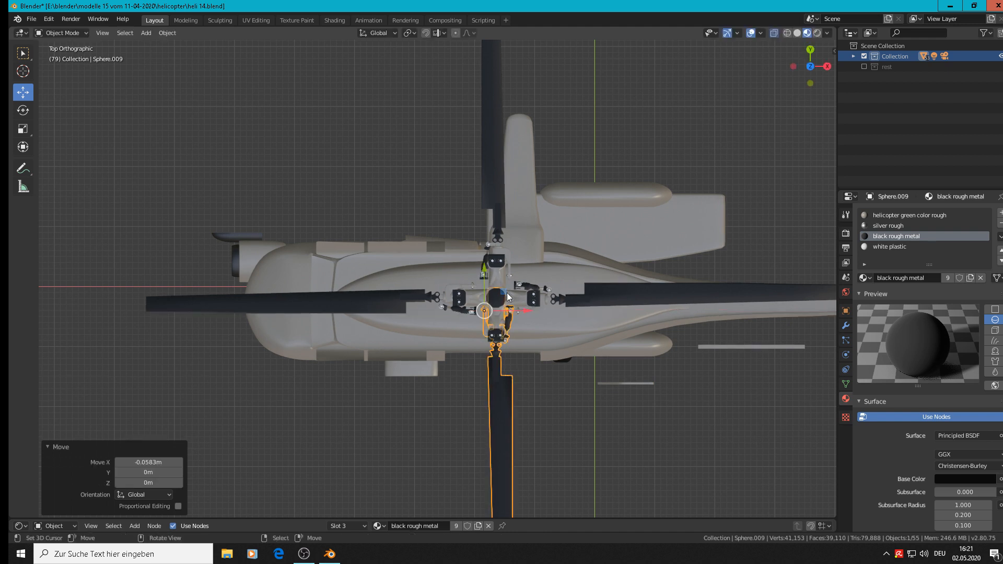
{"action": "key", "text": "g"}
{"action": "key", "text": "y"}
{"action": "left_click", "coordinate": [485, 277]}
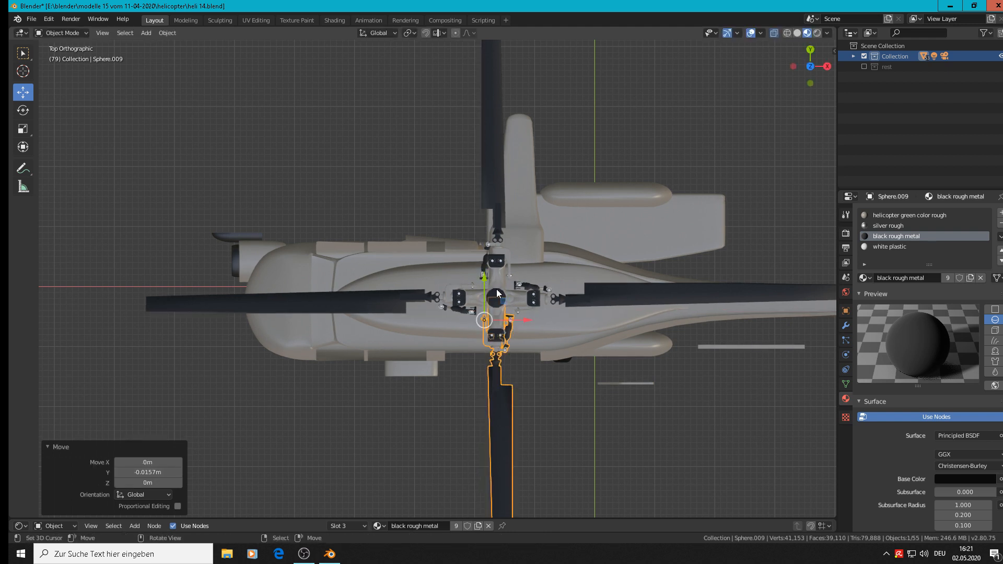
Step: Deselect the fourth blade and inspect the assembled four-blade rotor and the whole helicopter from several angles and distances
{"action": "middle_click_drag", "start_coordinate": [486, 277], "coordinate": [628, 284]}
{"action": "left_click", "coordinate": [621, 385]}
{"action": "scroll", "coordinate": [650, 469], "scroll_direction": "down", "scroll_amount": 3}
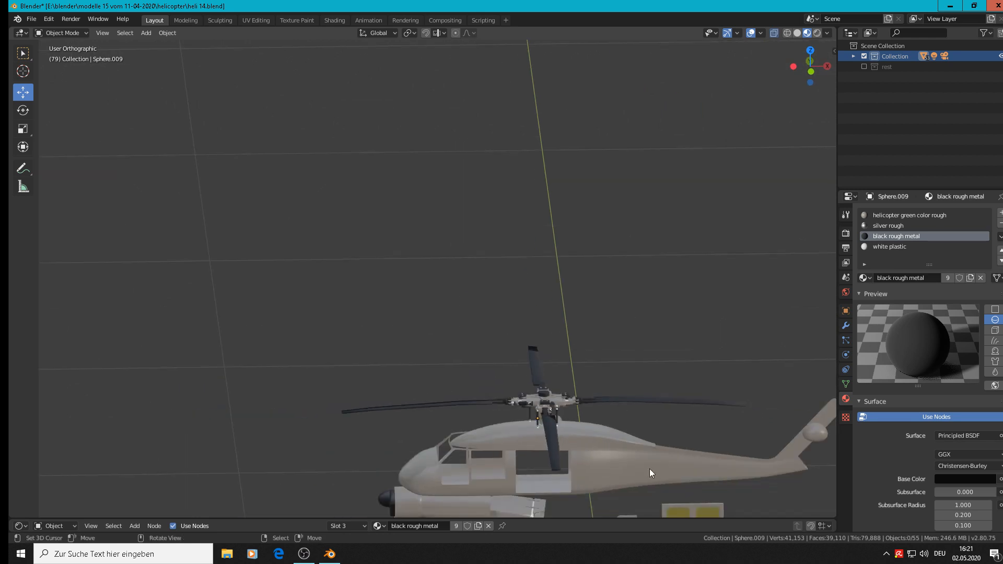
{"action": "middle_click_drag", "start_coordinate": [650, 469], "coordinate": [544, 155], "text": "shift"}
{"action": "scroll", "coordinate": [418, 169], "scroll_direction": "up", "scroll_amount": 3}
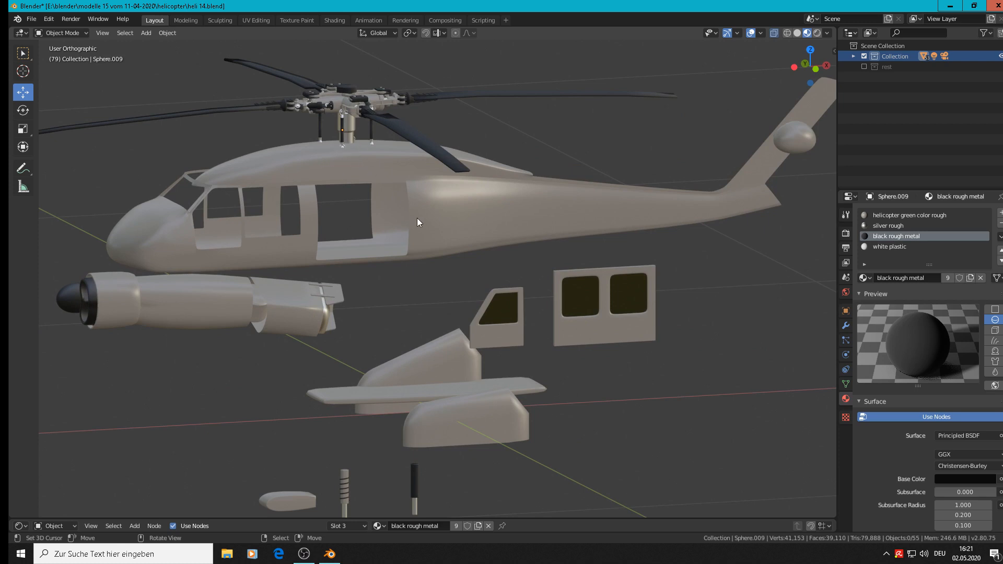
{"action": "scroll", "coordinate": [406, 260], "scroll_direction": "down", "scroll_amount": 1}
{"action": "scroll", "coordinate": [440, 450], "scroll_direction": "down", "scroll_amount": 2}
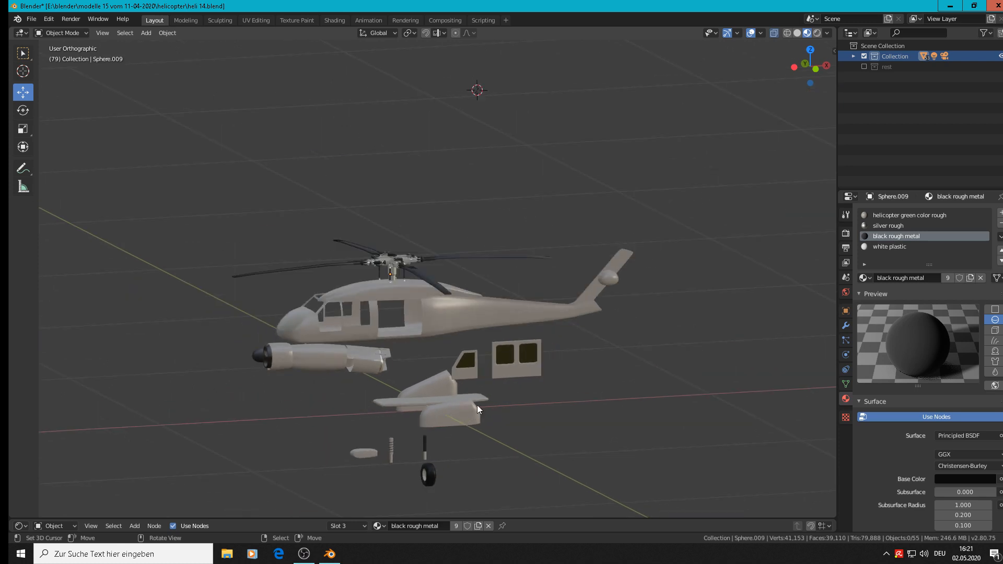
{"action": "middle_click_drag", "start_coordinate": [477, 405], "coordinate": [525, 415]}
{"action": "scroll", "coordinate": [524, 416], "scroll_direction": "down", "scroll_amount": 5}
{"action": "scroll", "coordinate": [435, 388], "scroll_direction": "down", "scroll_amount": 8}
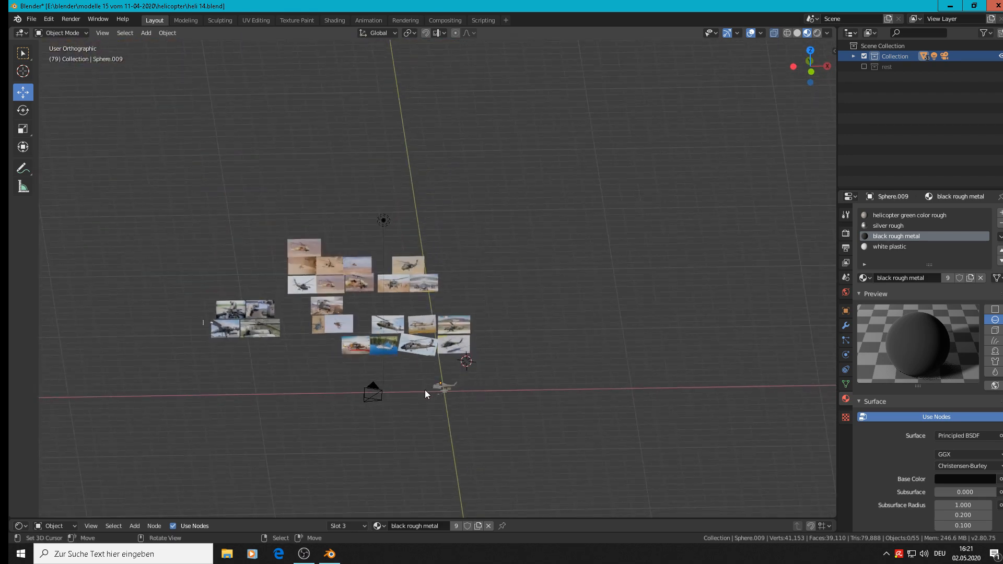
{"action": "scroll", "coordinate": [424, 390], "scroll_direction": "up", "scroll_amount": 12}
{"action": "scroll", "coordinate": [457, 364], "scroll_direction": "up", "scroll_amount": 2}
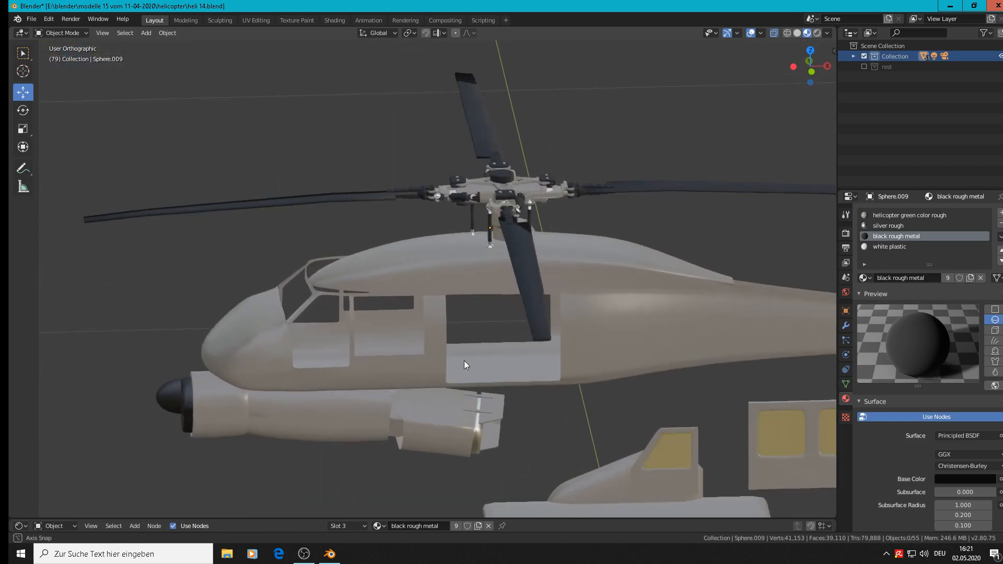
{"action": "middle_click_drag", "start_coordinate": [464, 360], "coordinate": [485, 346]}
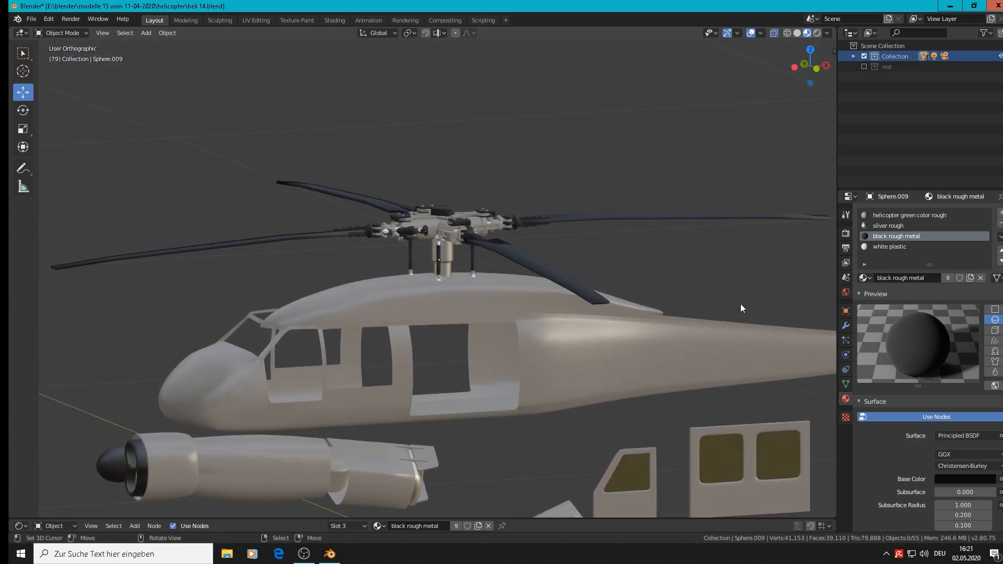
Step: Assign an Environment Texture to the world background color and browse the hdri folder for its image
{"action": "left_click", "coordinate": [845, 292]}
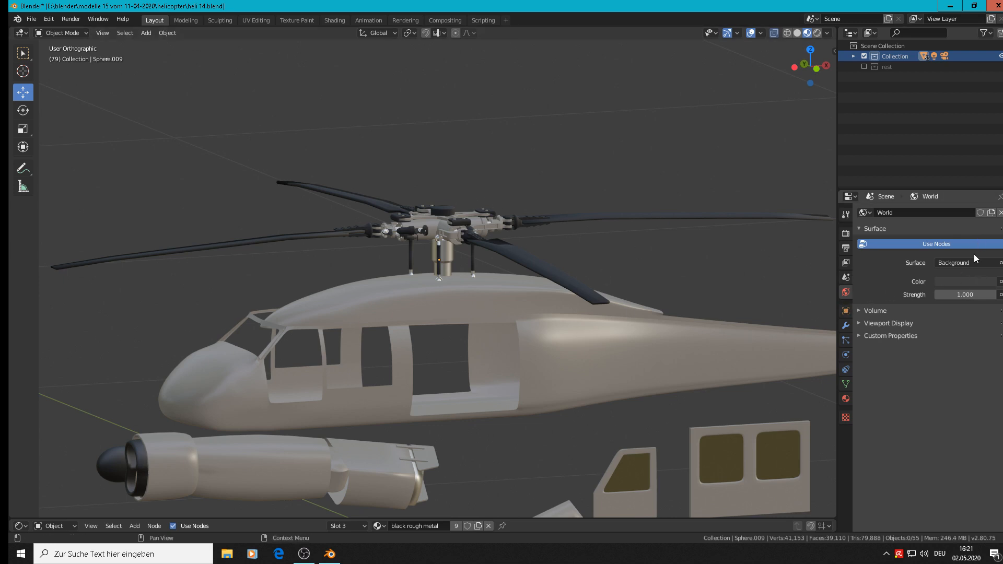
{"action": "left_click", "coordinate": [1001, 281]}
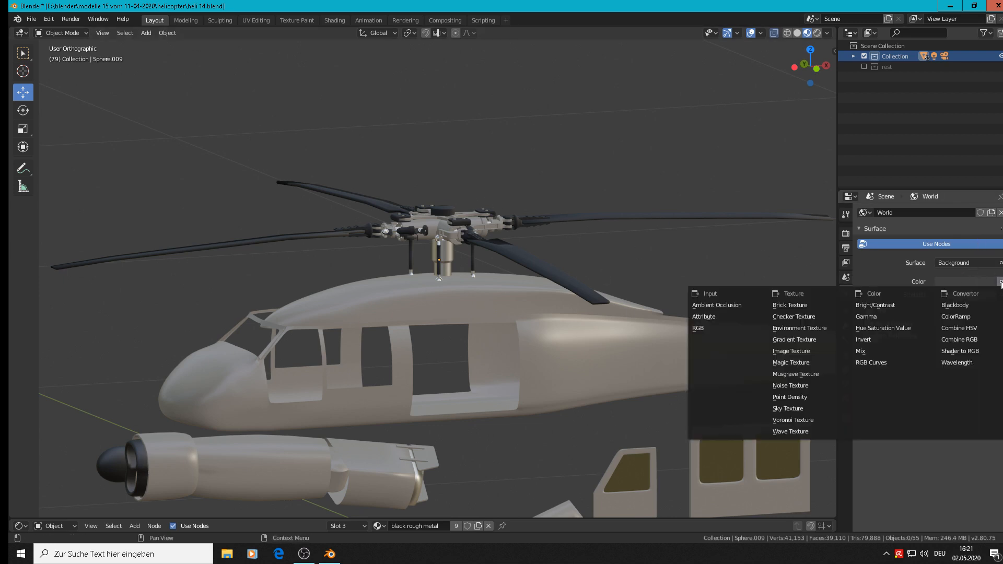
{"action": "left_click", "coordinate": [810, 328]}
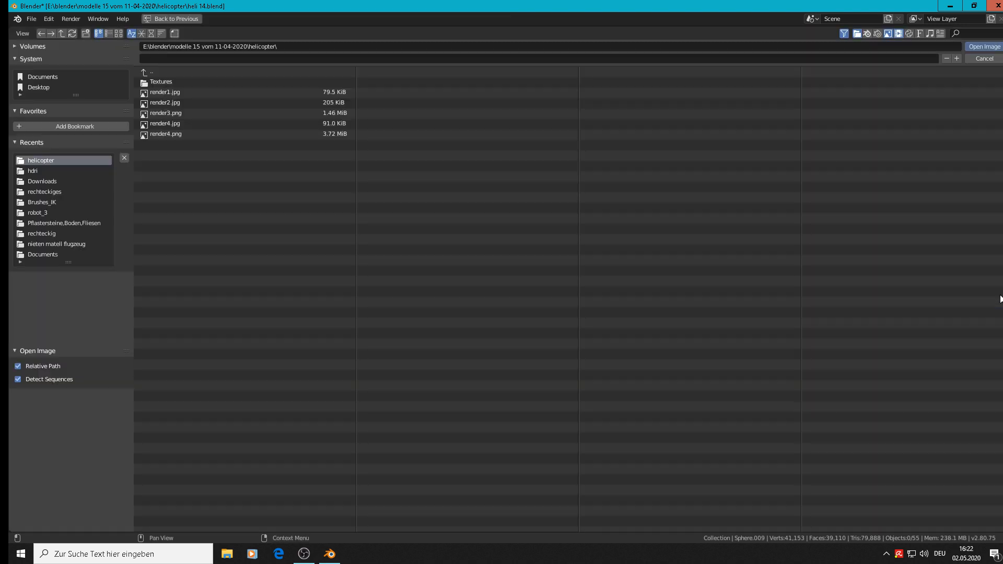
{"action": "left_click", "coordinate": [991, 295]}
{"action": "left_click", "coordinate": [42, 171]}
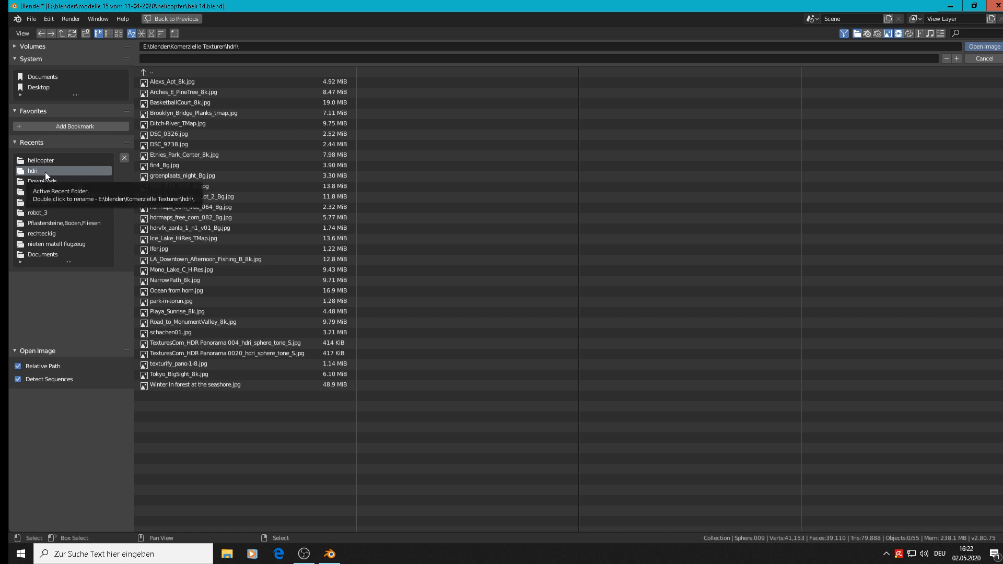
Step: Switch to File Explorer, open the hdri folder inside Komerzielle Texturen, and display its files as large icons
{"action": "left_click", "coordinate": [950, 8]}
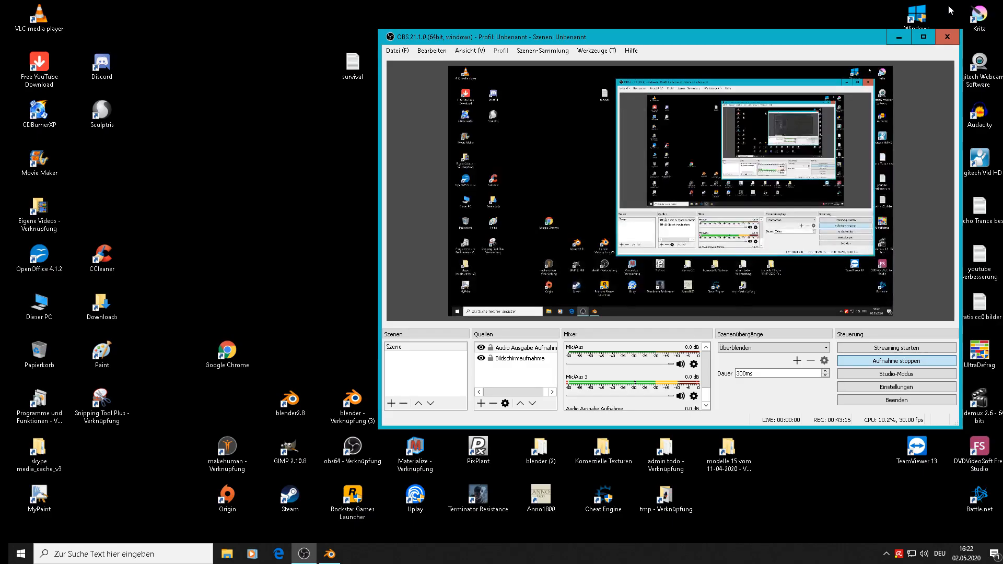
{"action": "key", "text": "super+d"}
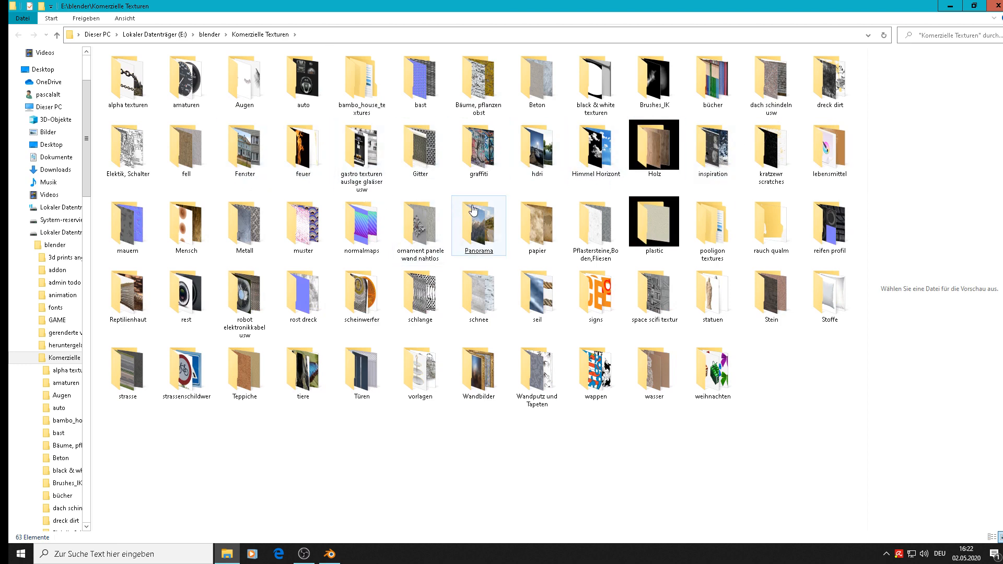
{"action": "double_click", "coordinate": [536, 154]}
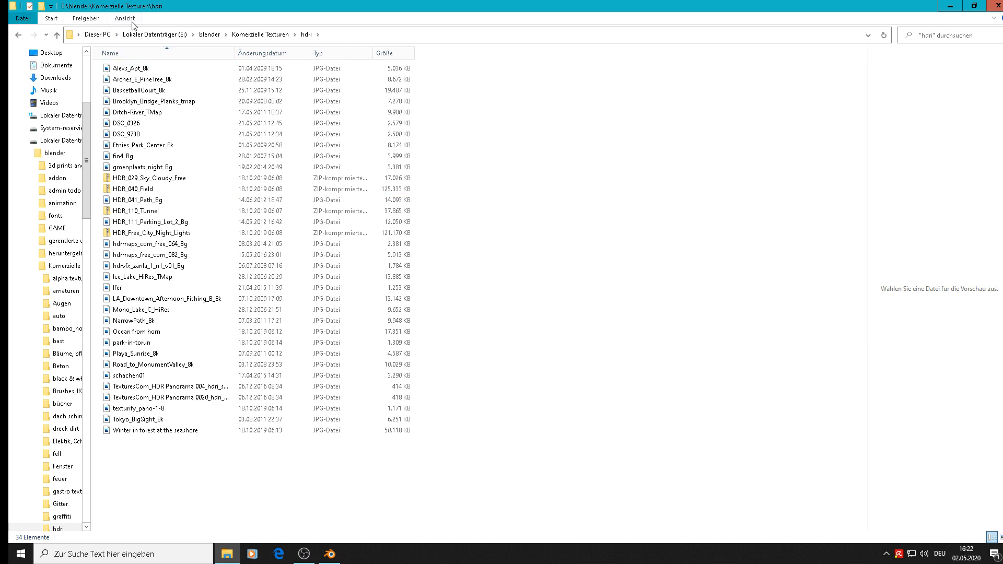
{"action": "left_click", "coordinate": [125, 18]}
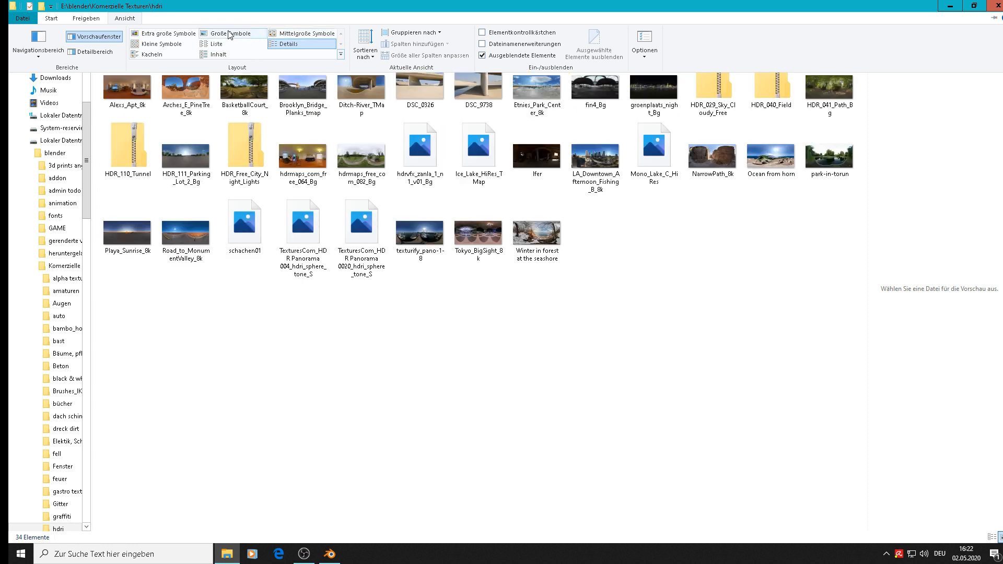
{"action": "left_click", "coordinate": [228, 35]}
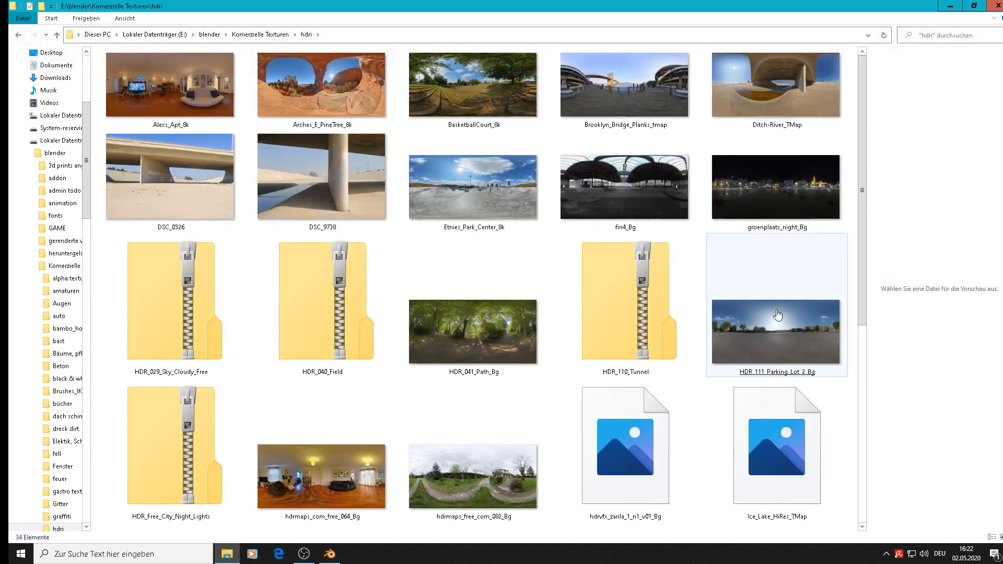
Step: Look through the panorama images in the hdri folder and copy the Playa_Sunrise_8k file
{"action": "left_click", "coordinate": [691, 300]}
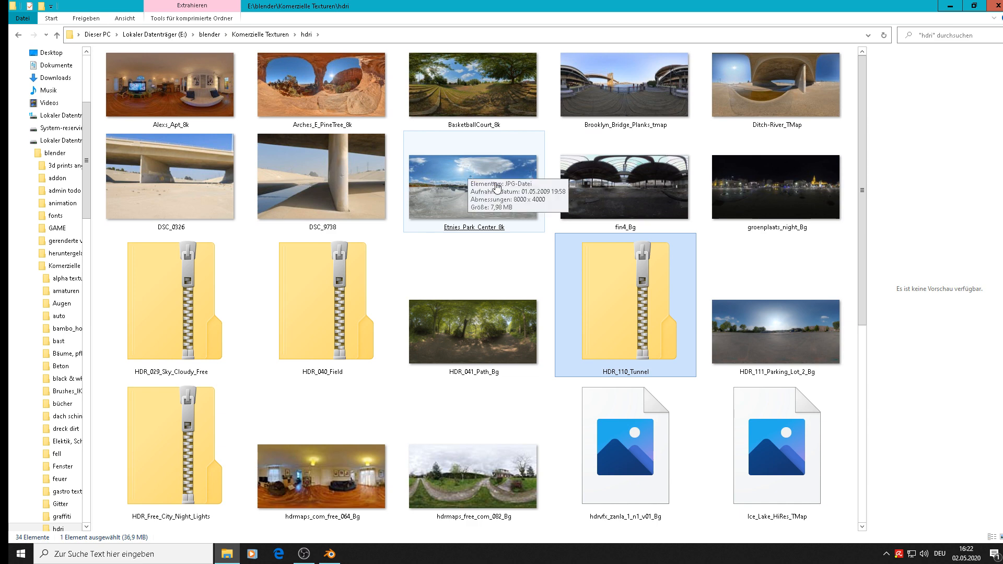
{"action": "left_click", "coordinate": [485, 206]}
{"action": "scroll", "coordinate": [487, 211], "scroll_direction": "down", "scroll_amount": 3}
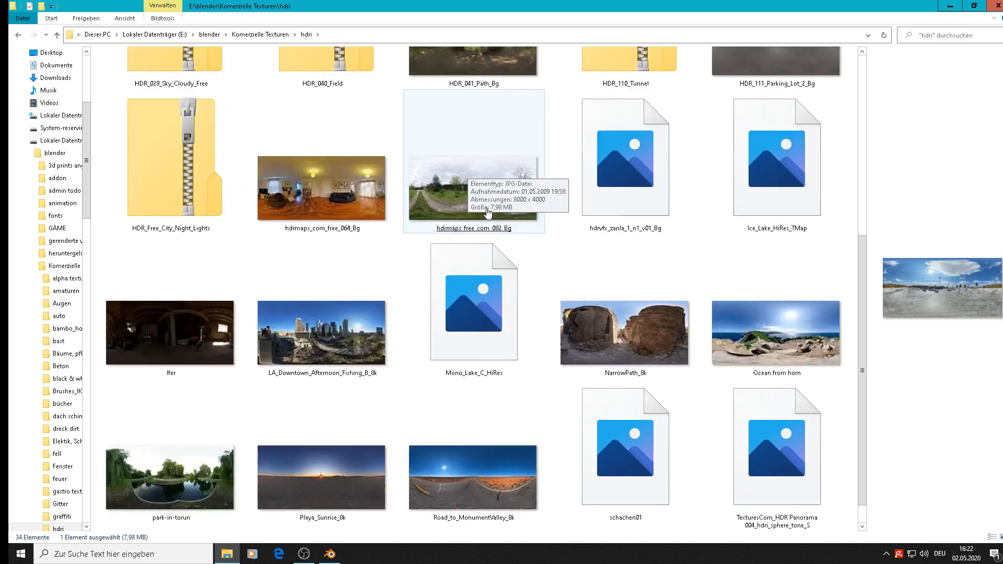
{"action": "scroll", "coordinate": [488, 212], "scroll_direction": "down", "scroll_amount": 2}
{"action": "left_click", "coordinate": [486, 209]}
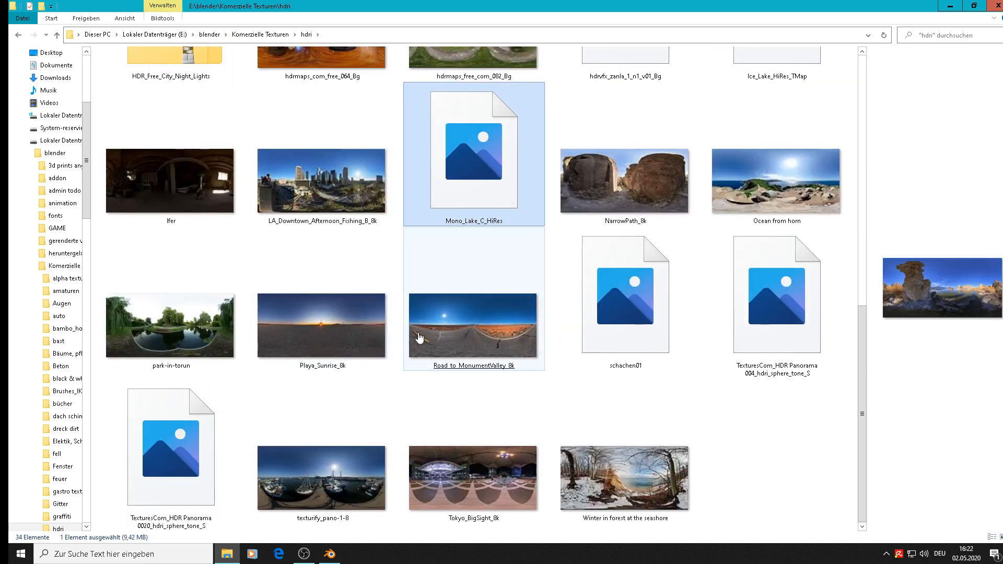
{"action": "left_click", "coordinate": [340, 334]}
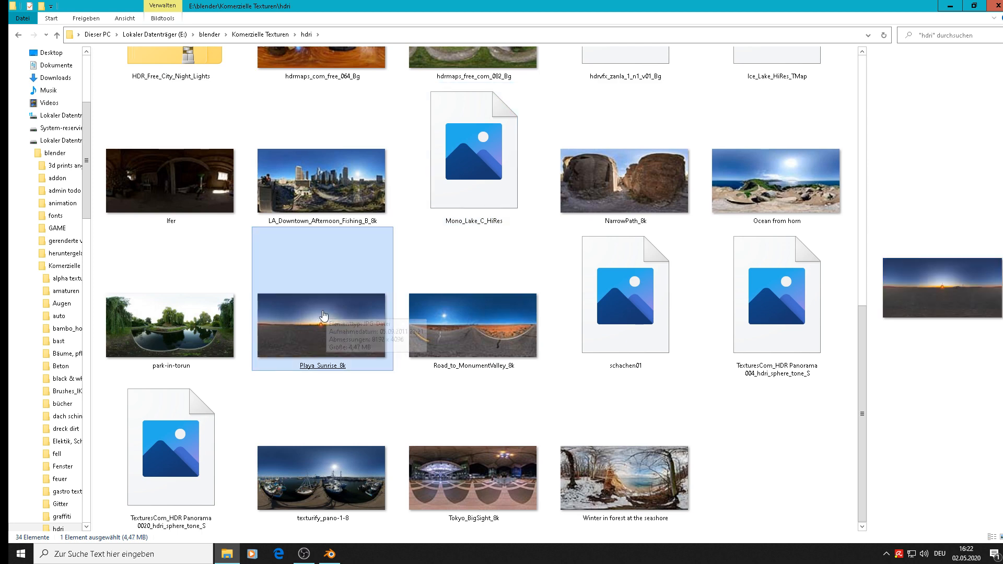
{"action": "right_click", "coordinate": [324, 325]}
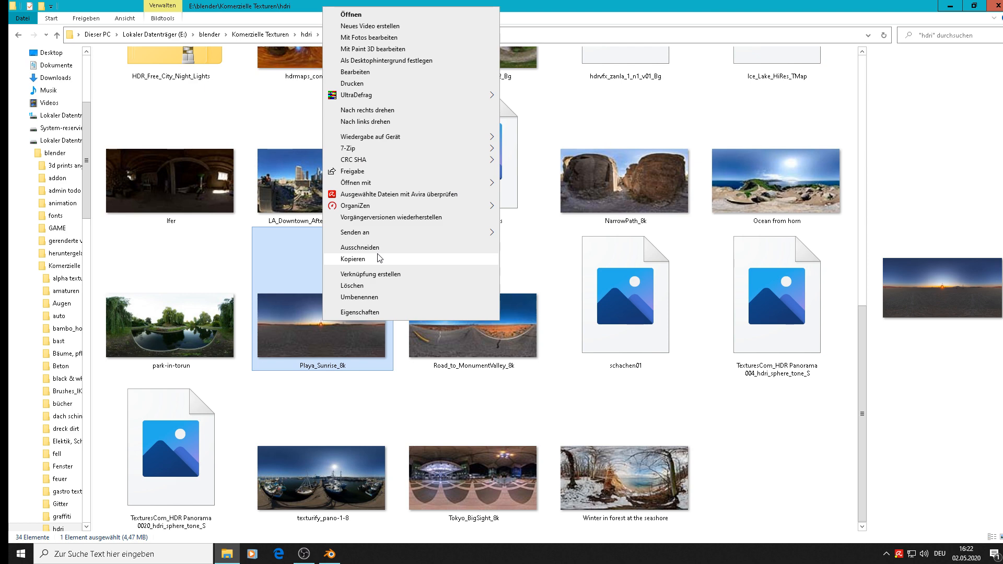
{"action": "left_click", "coordinate": [354, 259]}
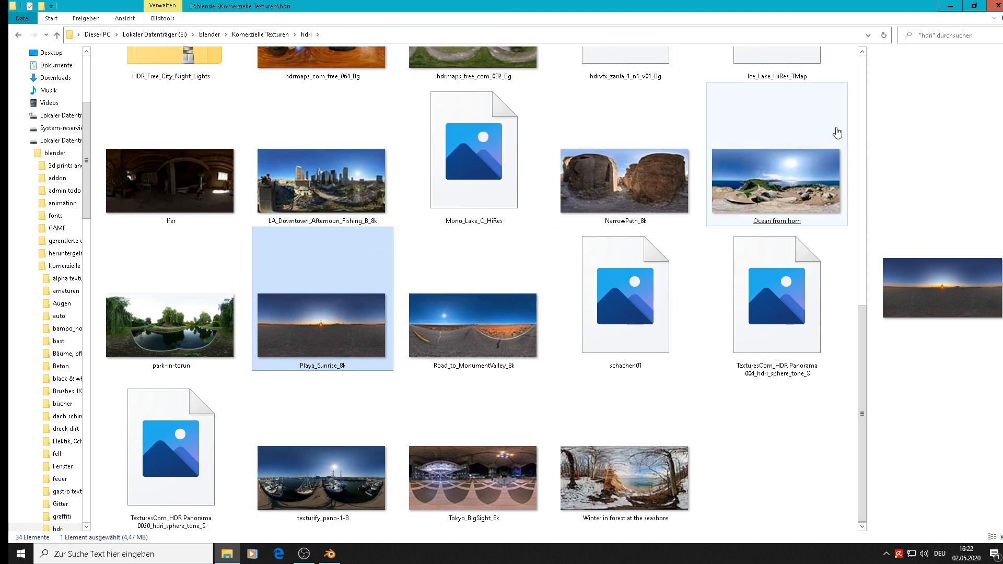
Step: Paste the copied panorama into the helicopter project's Textures folder inside modelle 15 vom 11-04-2020
{"action": "left_click", "coordinate": [950, 6]}
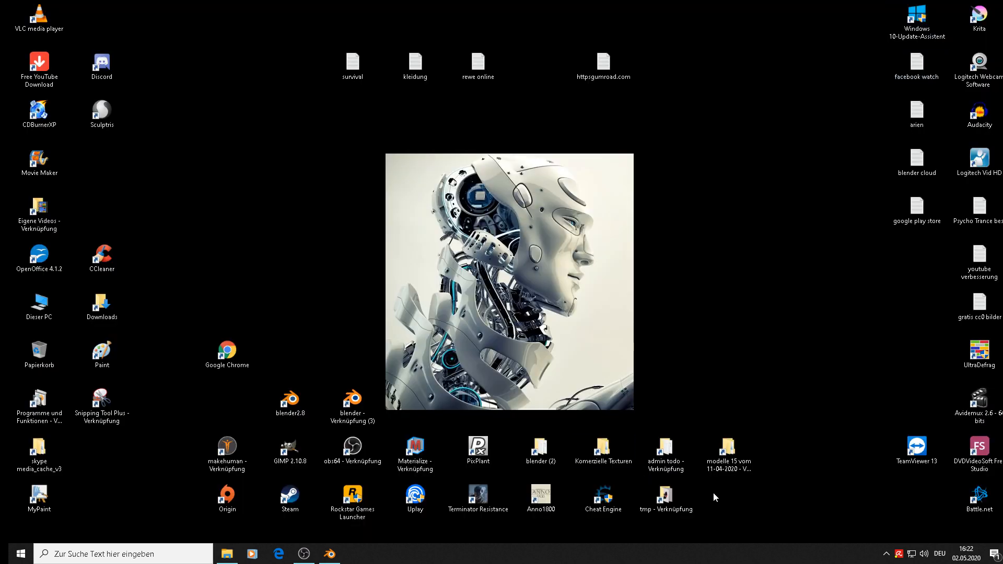
{"action": "double_click", "coordinate": [728, 451]}
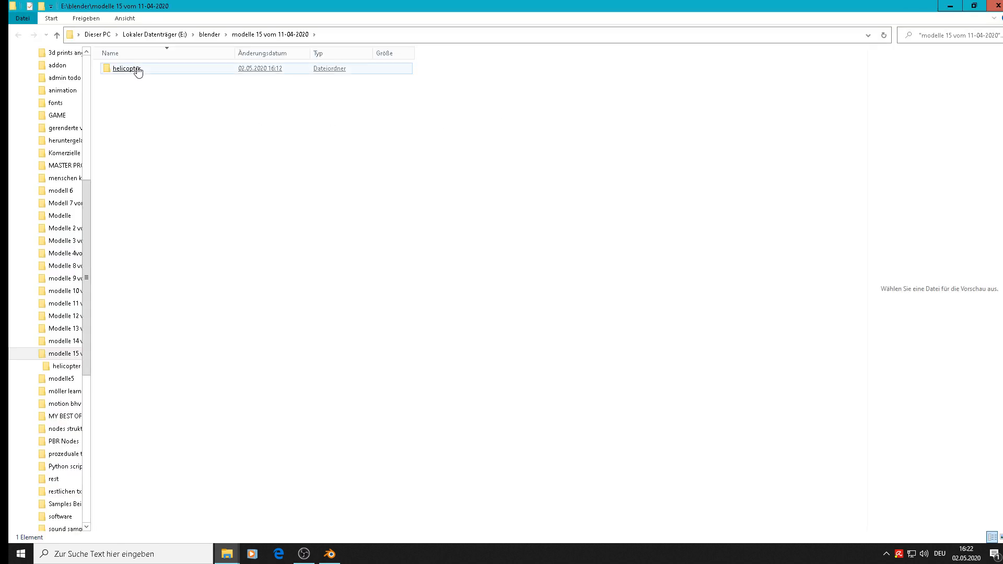
{"action": "double_click", "coordinate": [138, 72]}
{"action": "double_click", "coordinate": [139, 86]}
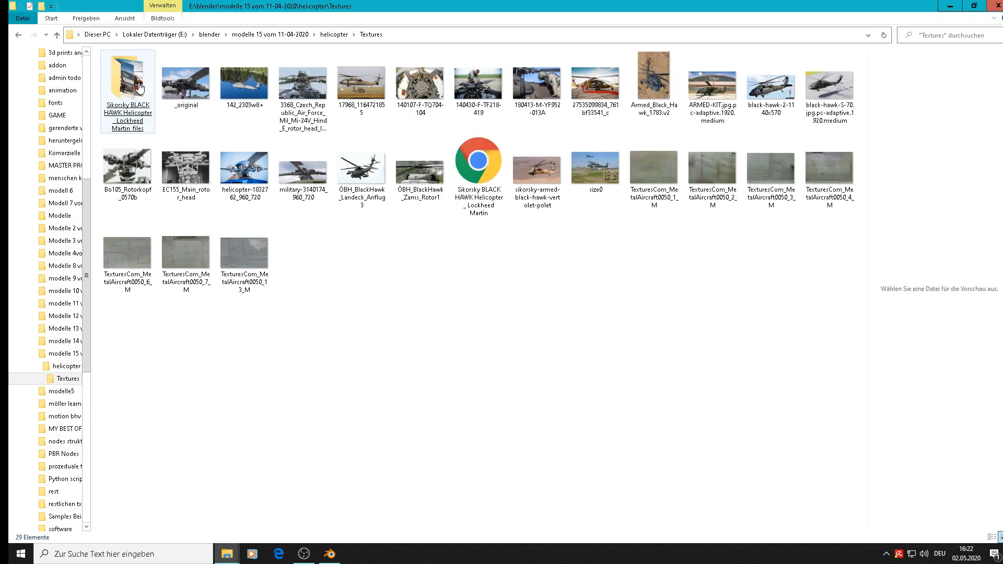
{"action": "right_click", "coordinate": [387, 265]}
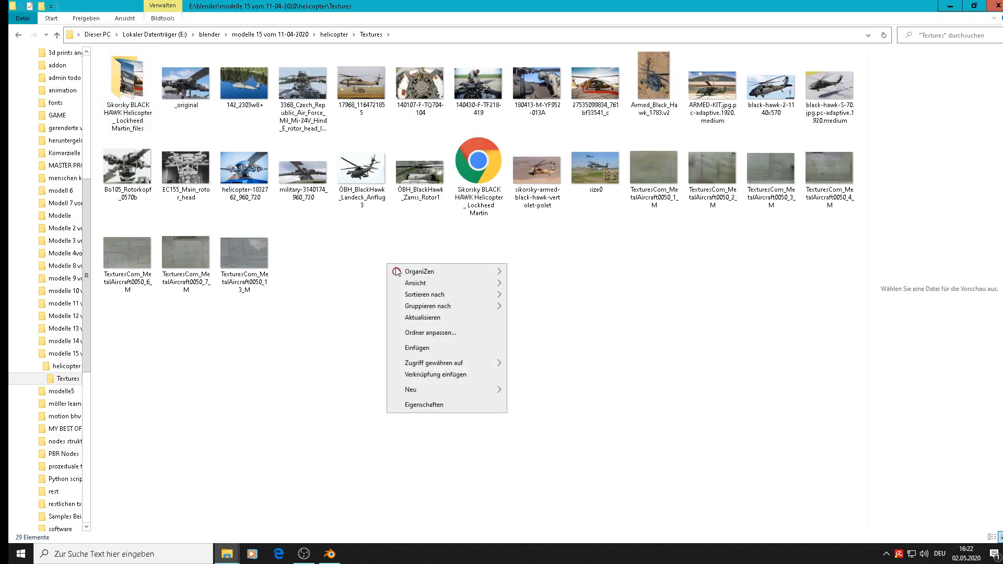
{"action": "left_click", "coordinate": [437, 347]}
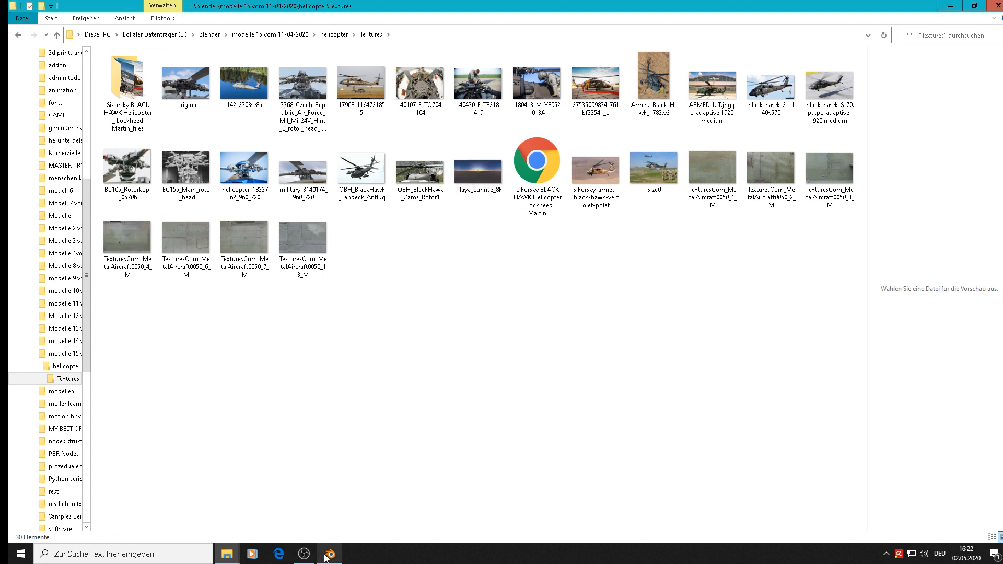
Step: Switch back to Blender, load Playa_Sunrise_8k.jpg from the helicopter Textures folder as the world environment image, and expand the world's Volume and Viewport Display settings
{"action": "left_click", "coordinate": [327, 555]}
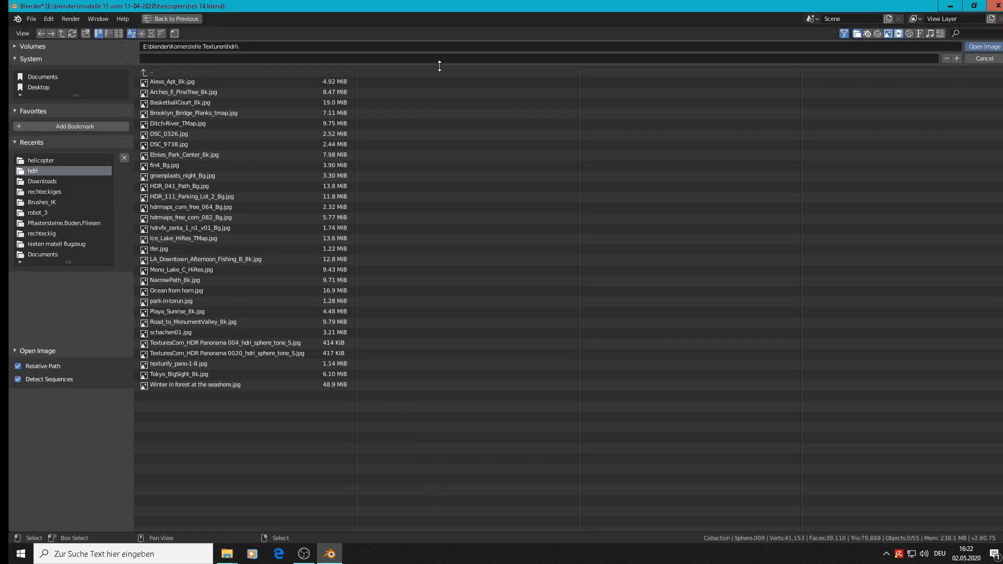
{"action": "left_click", "coordinate": [974, 57]}
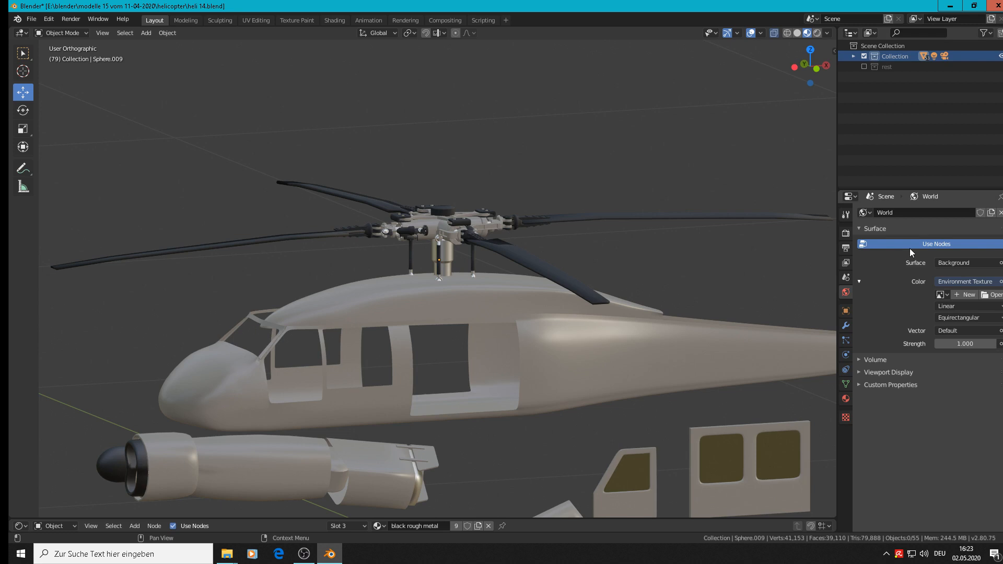
{"action": "left_click", "coordinate": [993, 296]}
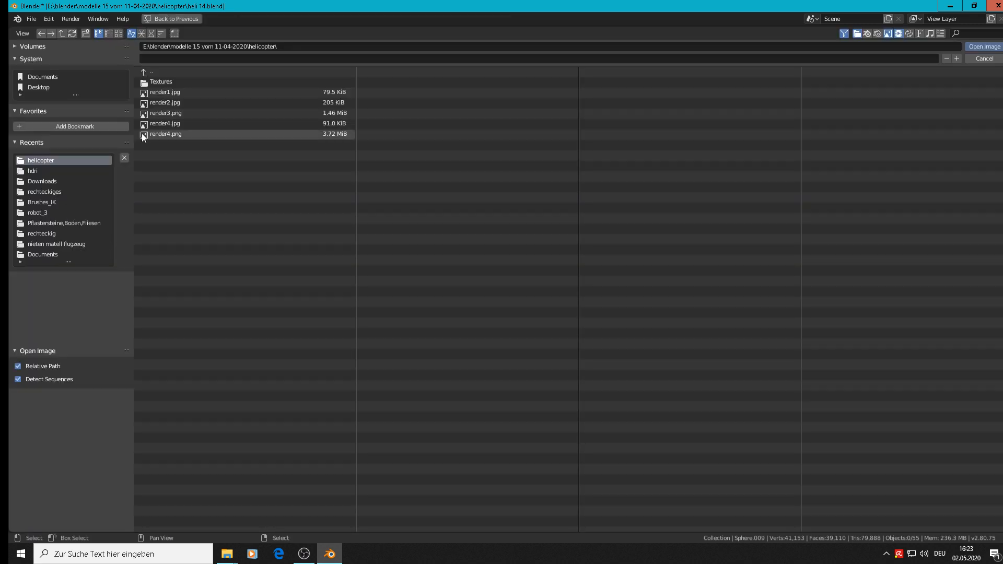
{"action": "double_click", "coordinate": [155, 83]}
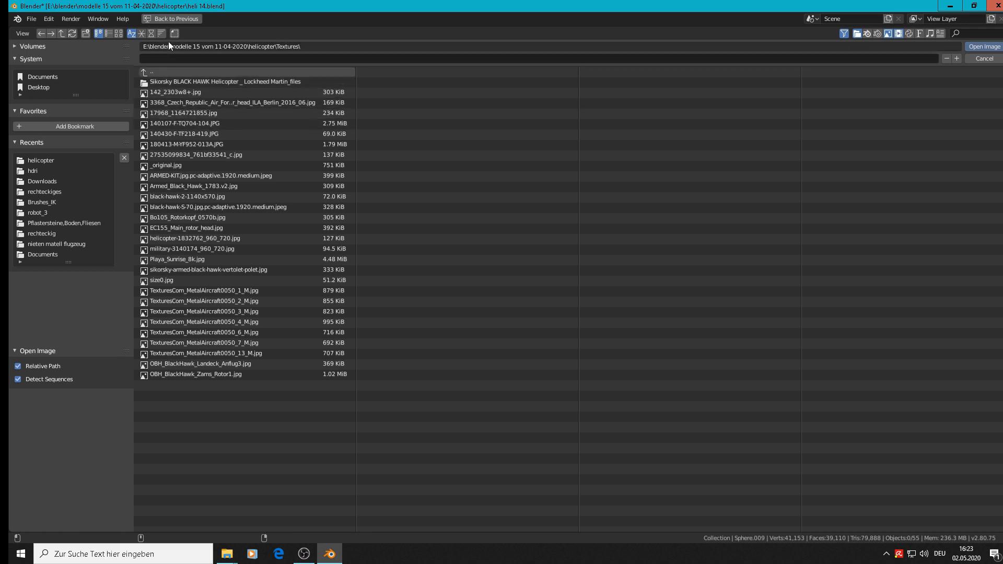
{"action": "left_click", "coordinate": [120, 34]}
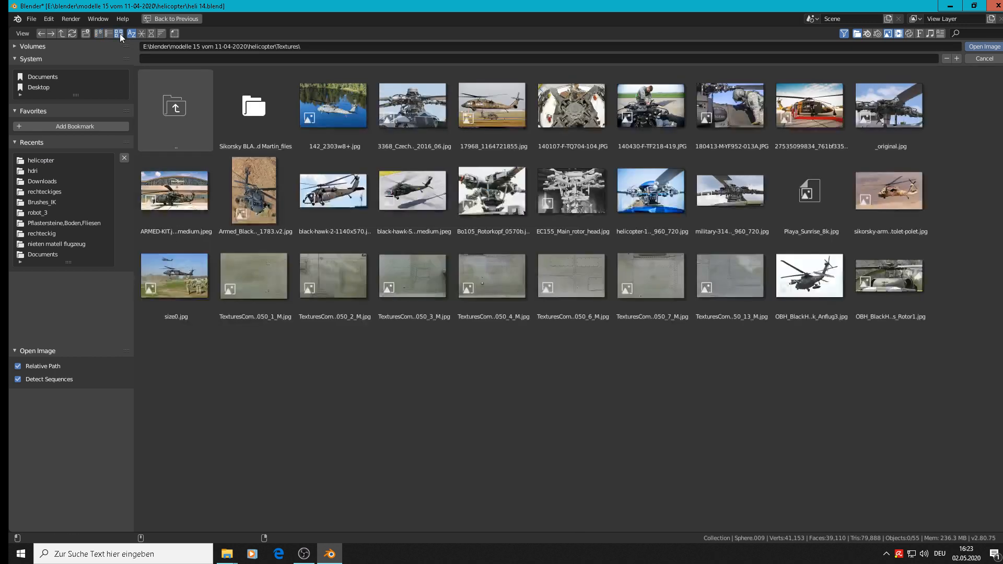
{"action": "double_click", "coordinate": [812, 190]}
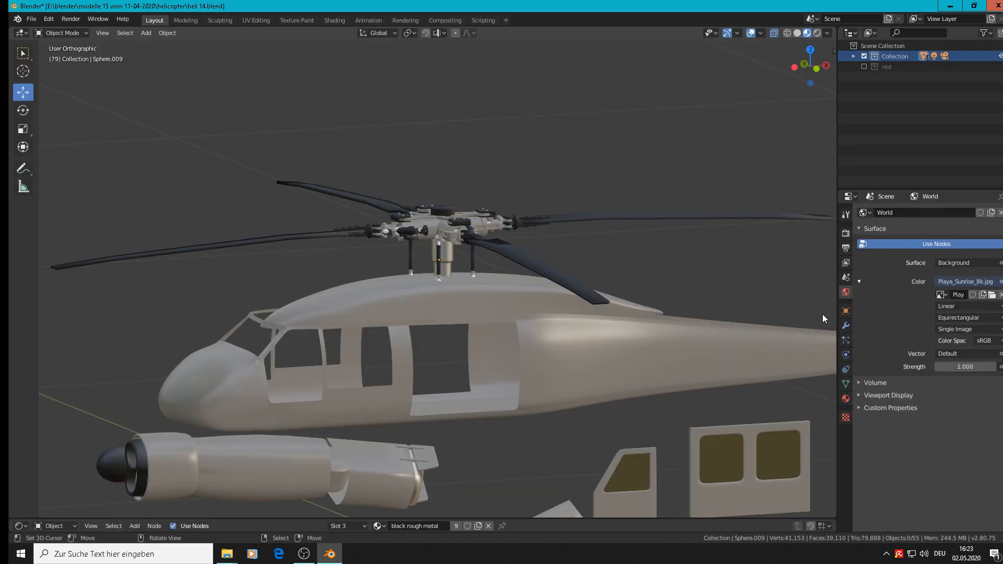
{"action": "left_click", "coordinate": [861, 396]}
{"action": "left_click", "coordinate": [860, 386]}
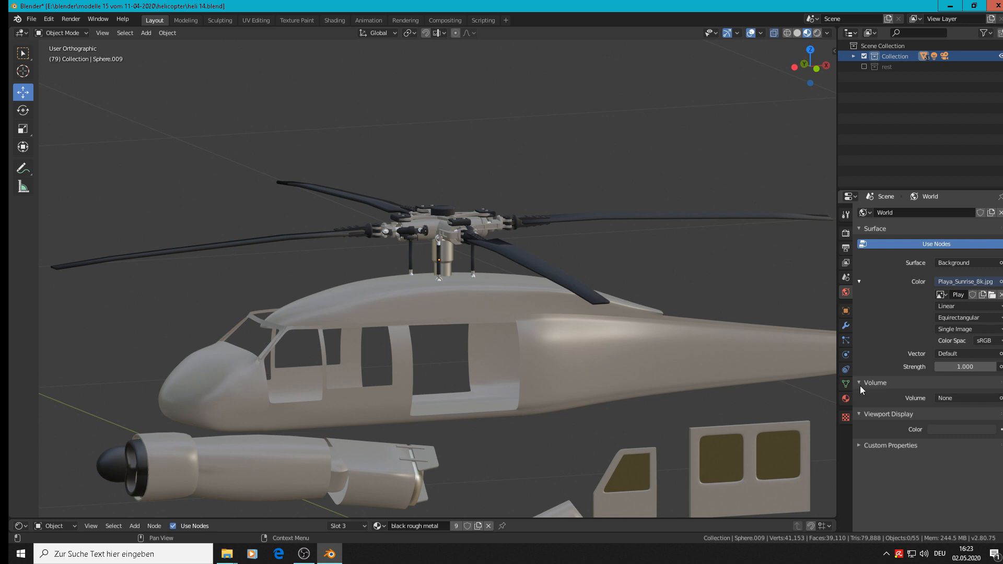
Step: Save the project as a new version, heli 15.blend, in the helicopter folder
{"action": "scroll", "coordinate": [707, 324], "scroll_direction": "down", "scroll_amount": 4}
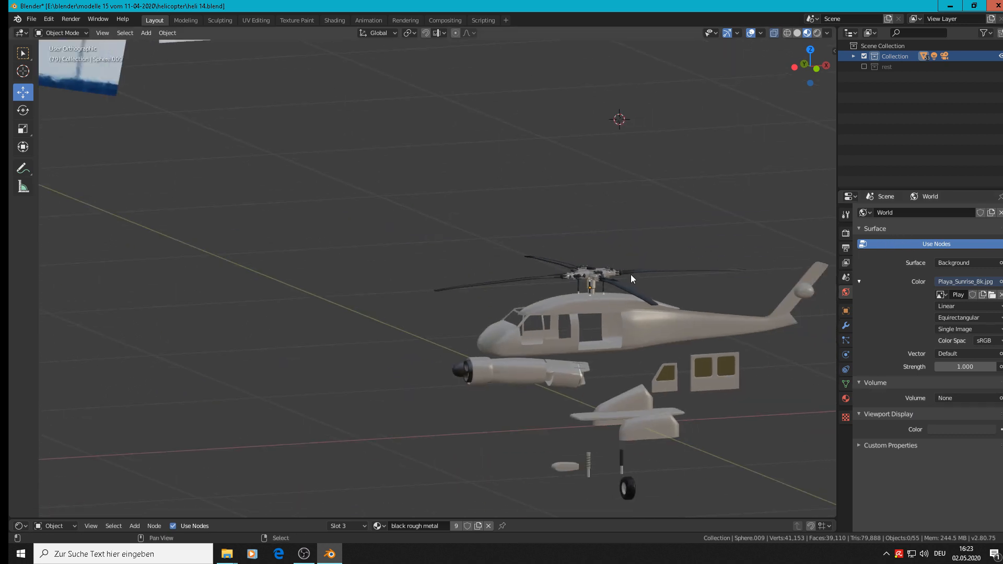
{"action": "middle_click_drag", "start_coordinate": [631, 274], "coordinate": [486, 209], "text": "shift"}
{"action": "left_click", "coordinate": [32, 19]}
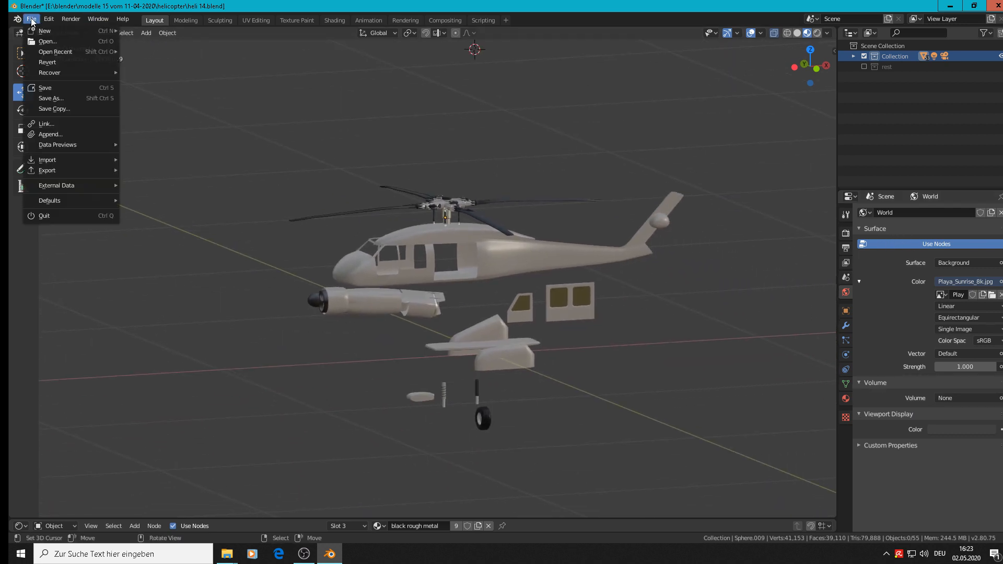
{"action": "left_click", "coordinate": [59, 98]}
{"action": "left_click", "coordinate": [168, 57]}
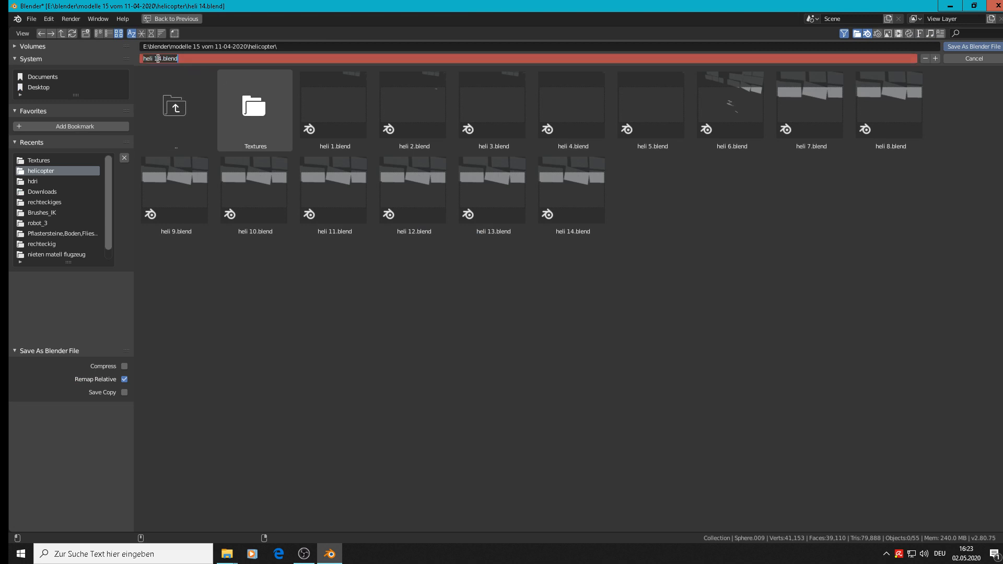
{"action": "left_click", "coordinate": [158, 59]}
{"action": "type", "text": "5"}
{"action": "left_click", "coordinate": [973, 47]}
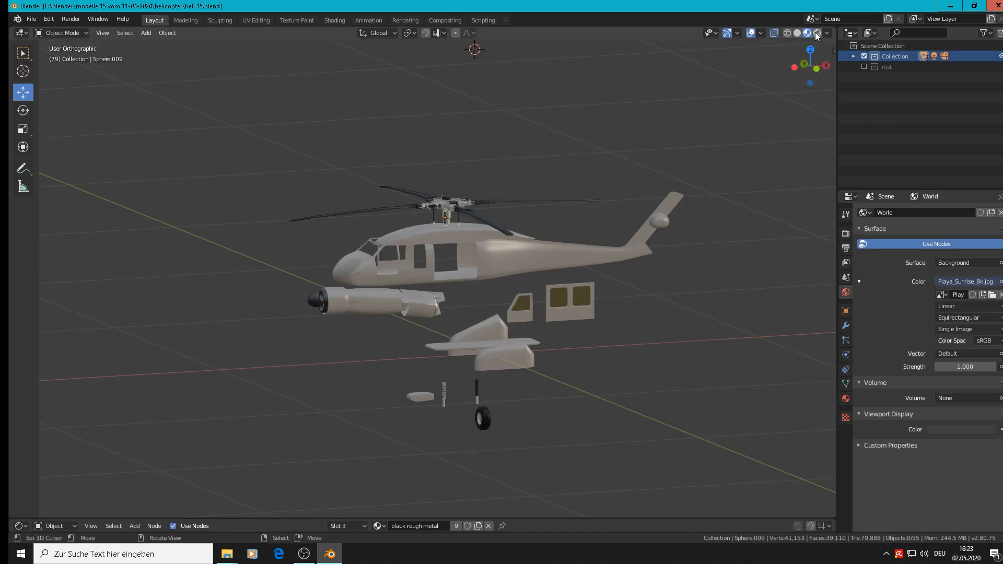
Step: Switch the viewport to rendered shading and examine the helicopter model under the world lighting
{"action": "left_click", "coordinate": [816, 33]}
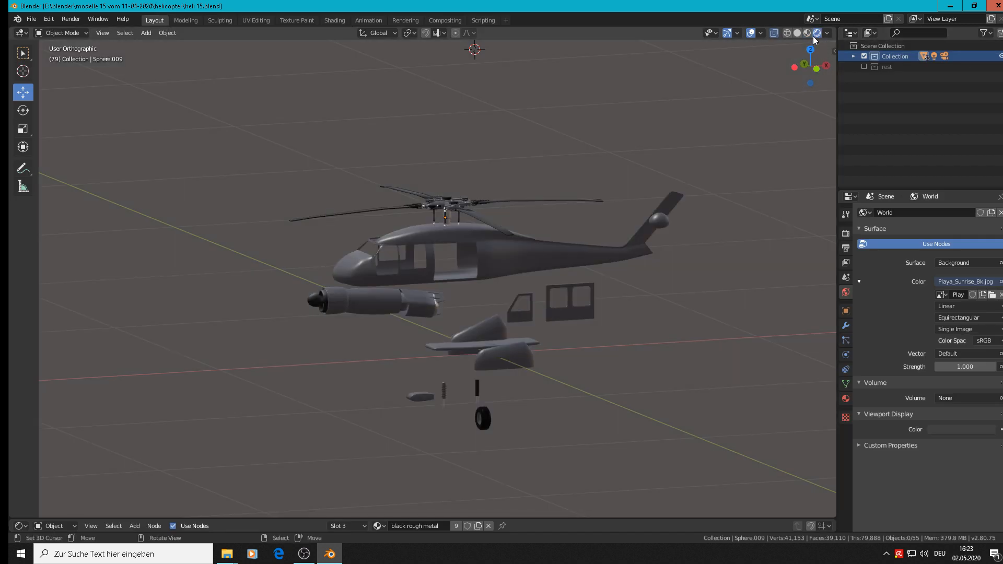
{"action": "scroll", "coordinate": [541, 240], "scroll_direction": "up", "scroll_amount": 5}
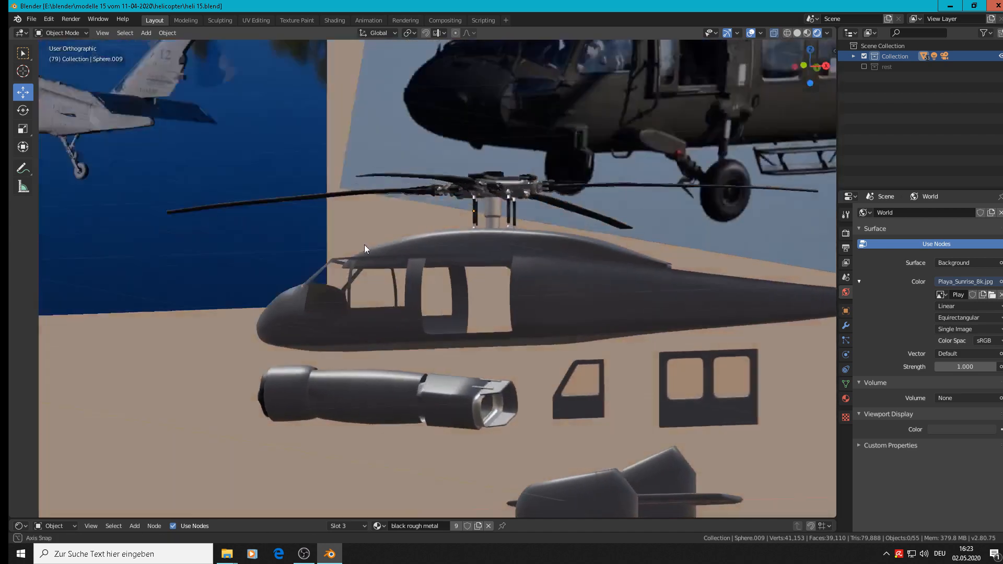
{"action": "scroll", "coordinate": [364, 248], "scroll_direction": "down", "scroll_amount": 6}
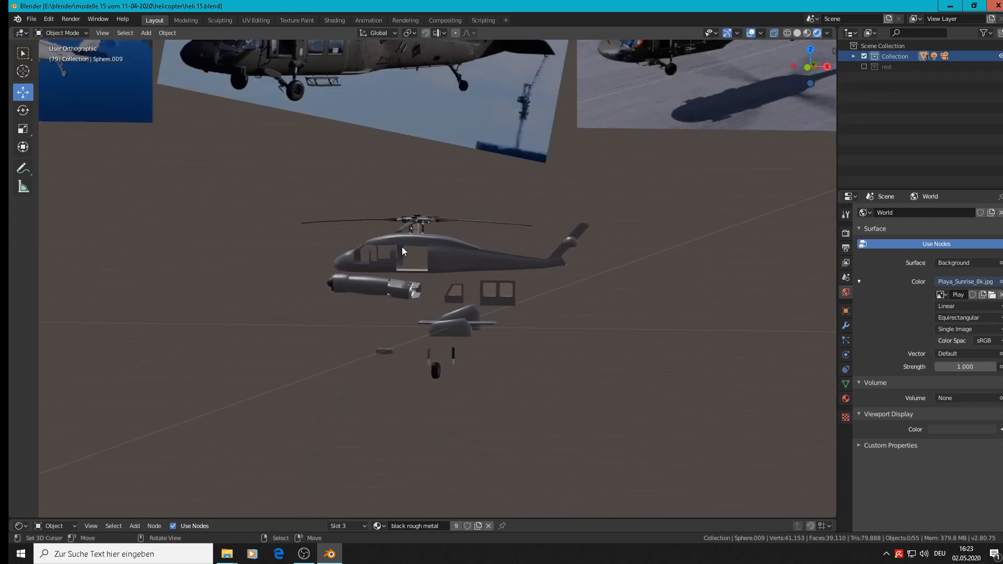
{"action": "scroll", "coordinate": [403, 246], "scroll_direction": "down", "scroll_amount": 2}
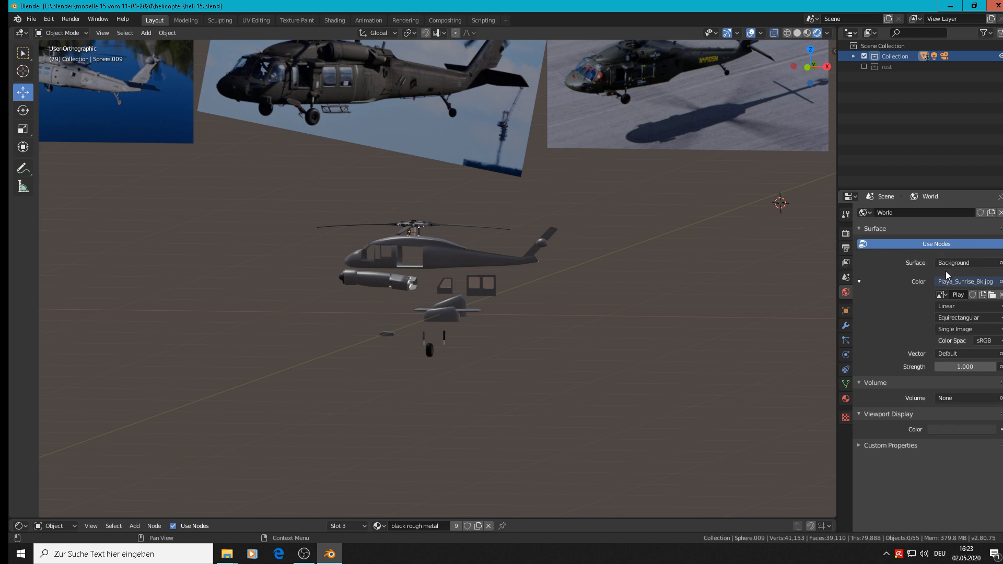
{"action": "left_click", "coordinate": [959, 263]}
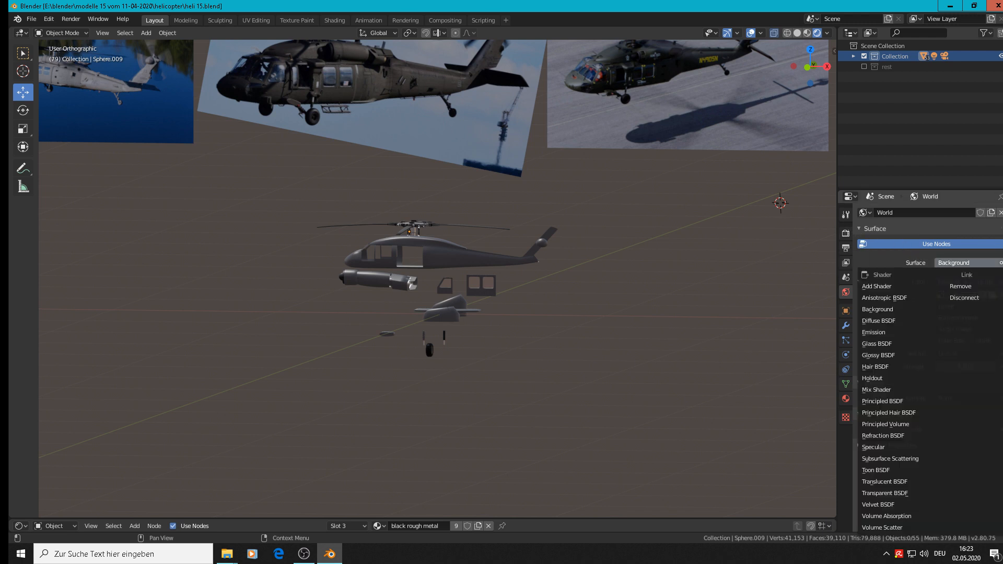
{"action": "left_click", "coordinate": [959, 262]}
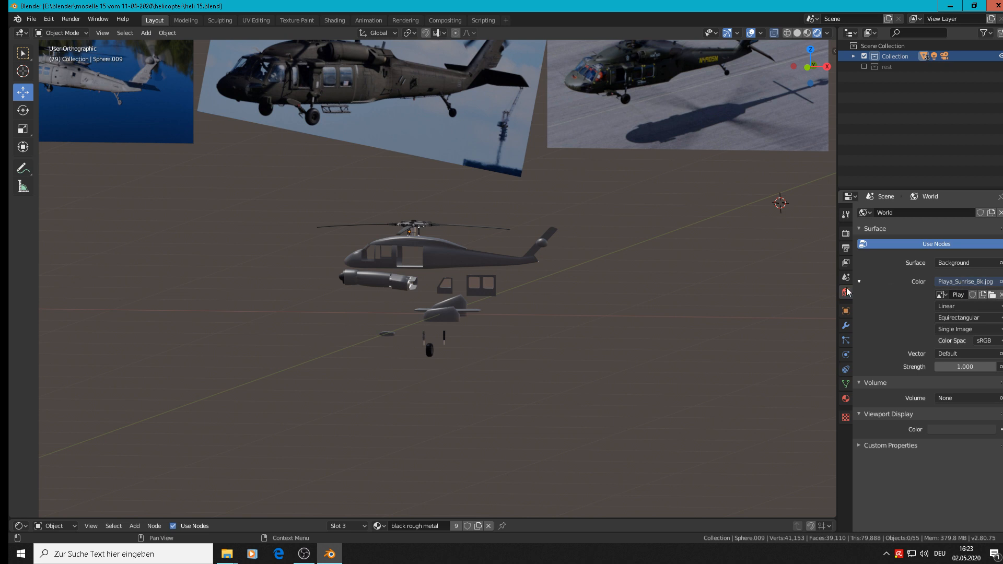
{"action": "scroll", "coordinate": [483, 290], "scroll_direction": "up", "scroll_amount": 2}
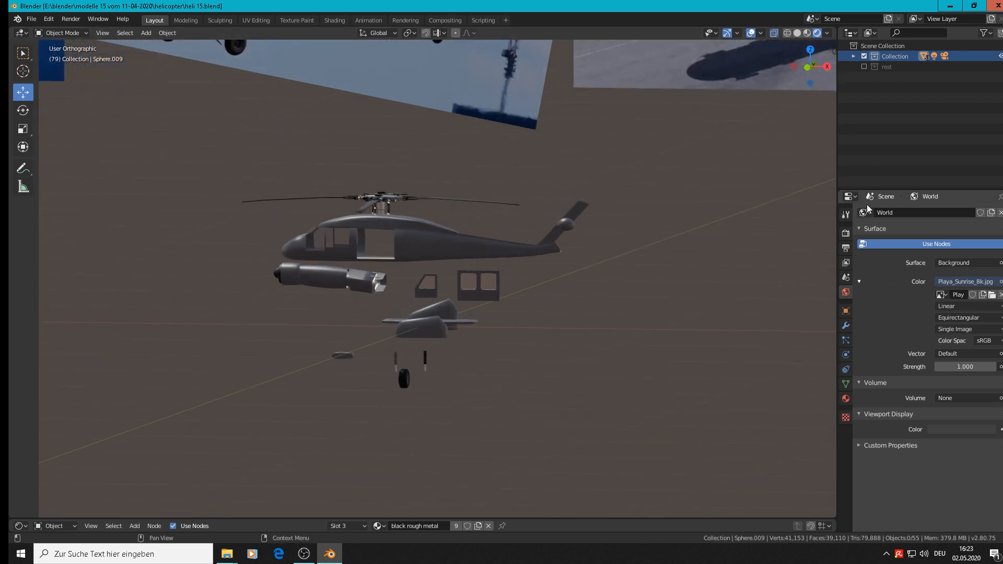
Step: Set the render engine to Cycles and its device to GPU Compute
{"action": "left_click", "coordinate": [845, 235]}
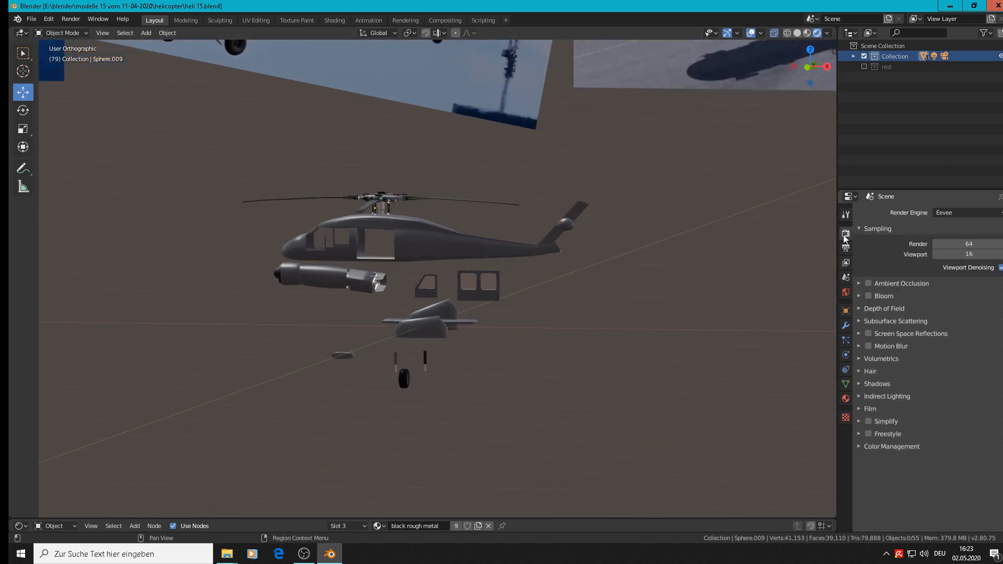
{"action": "left_click", "coordinate": [948, 211]}
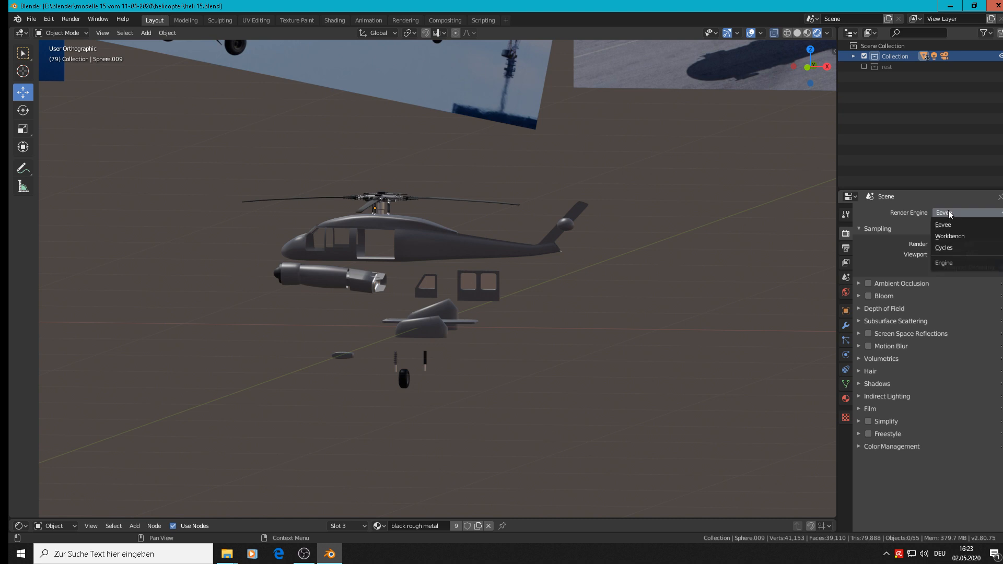
{"action": "left_click", "coordinate": [948, 248]}
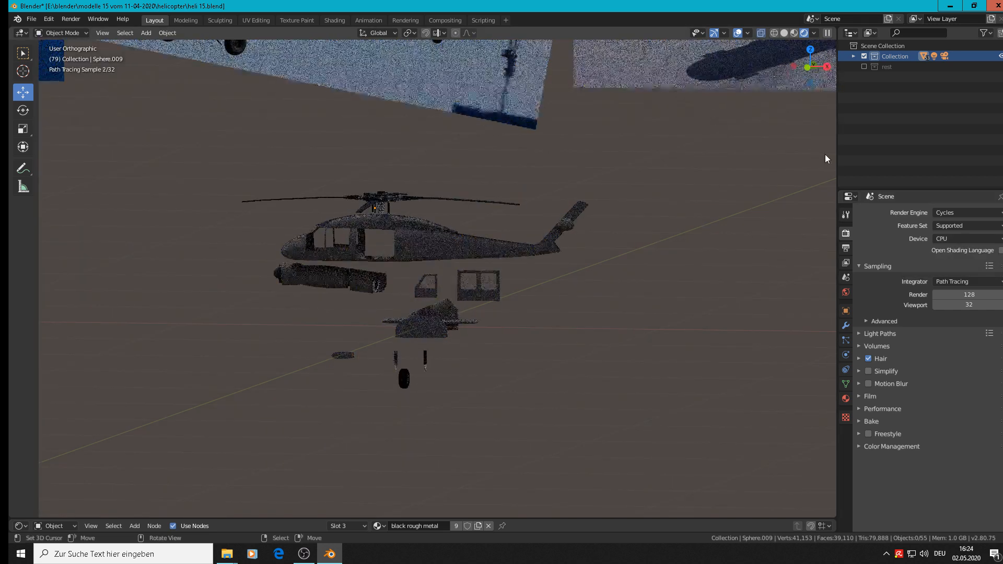
{"action": "left_click", "coordinate": [948, 239]}
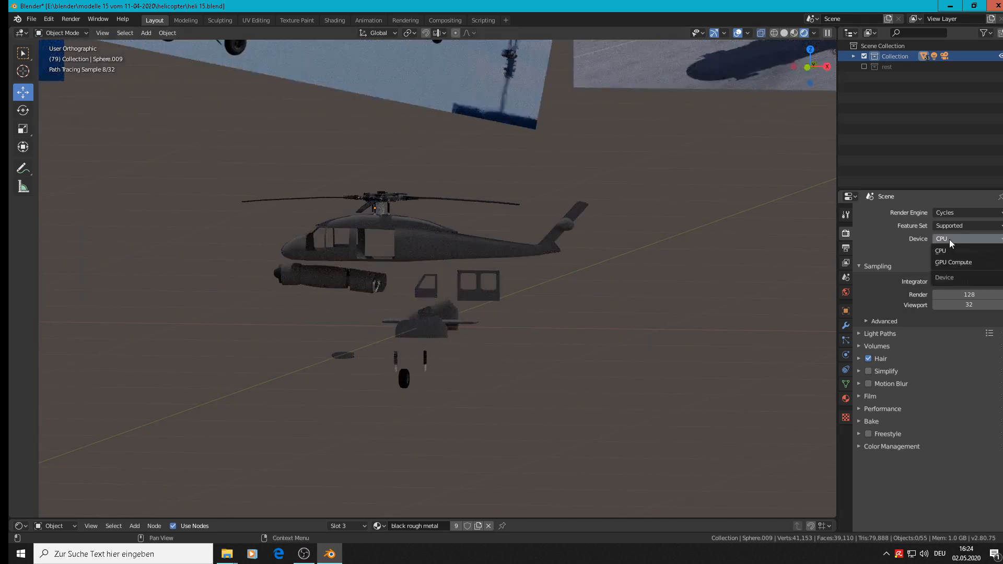
{"action": "left_click", "coordinate": [952, 263]}
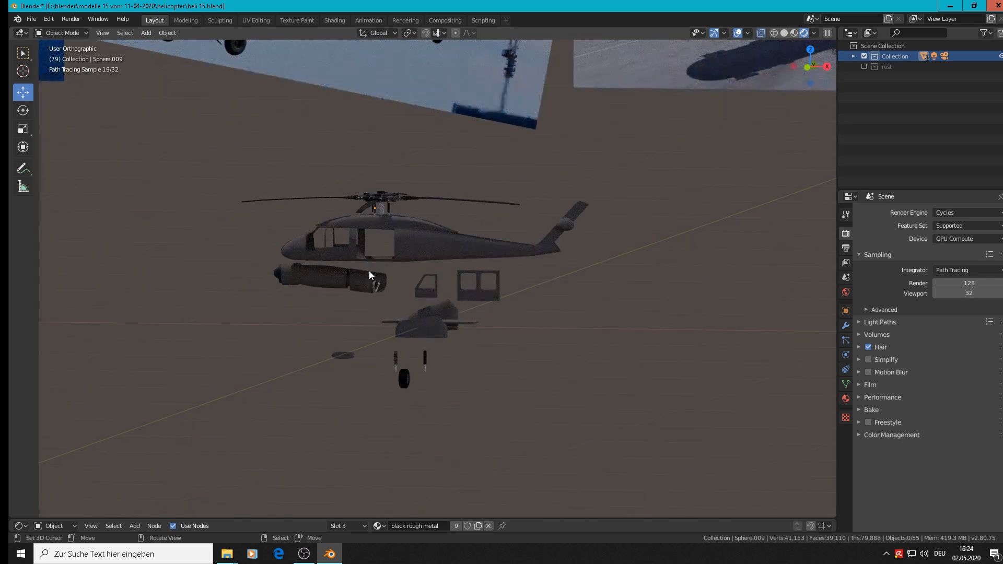
Step: Examine the rotor head, the blades and the fuselage roof in the Cycles rendered view
{"action": "middle_click_drag", "start_coordinate": [335, 249], "coordinate": [387, 262]}
{"action": "scroll", "coordinate": [332, 182], "scroll_direction": "up", "scroll_amount": 6}
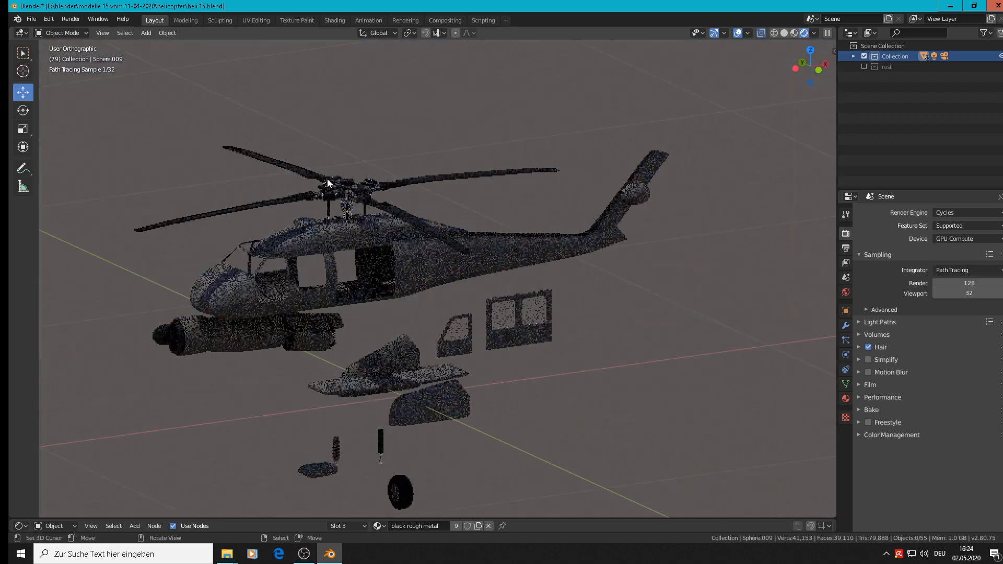
{"action": "scroll", "coordinate": [342, 186], "scroll_direction": "up", "scroll_amount": 2}
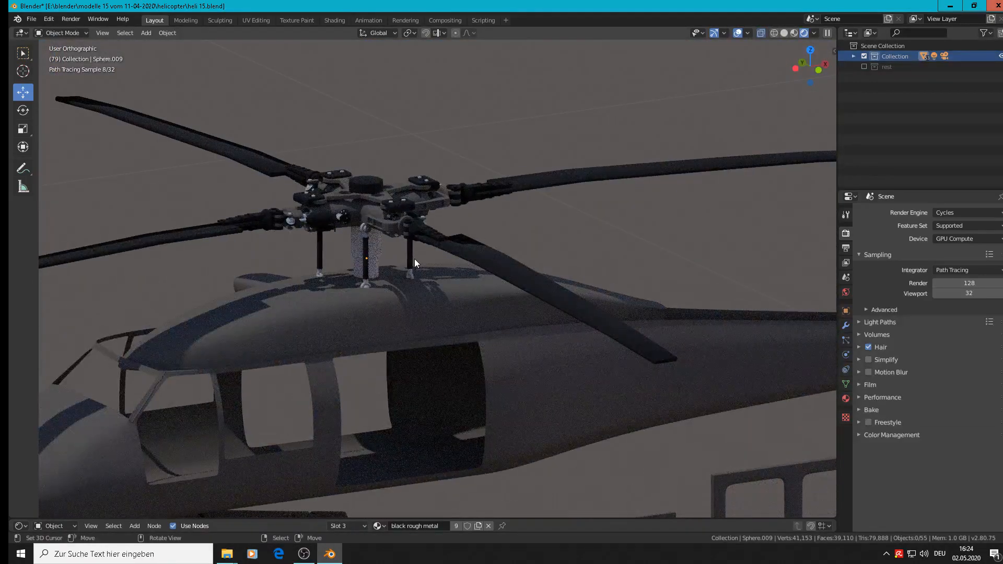
{"action": "scroll", "coordinate": [415, 258], "scroll_direction": "down", "scroll_amount": 8}
{"action": "middle_click_drag", "start_coordinate": [415, 263], "coordinate": [351, 246]}
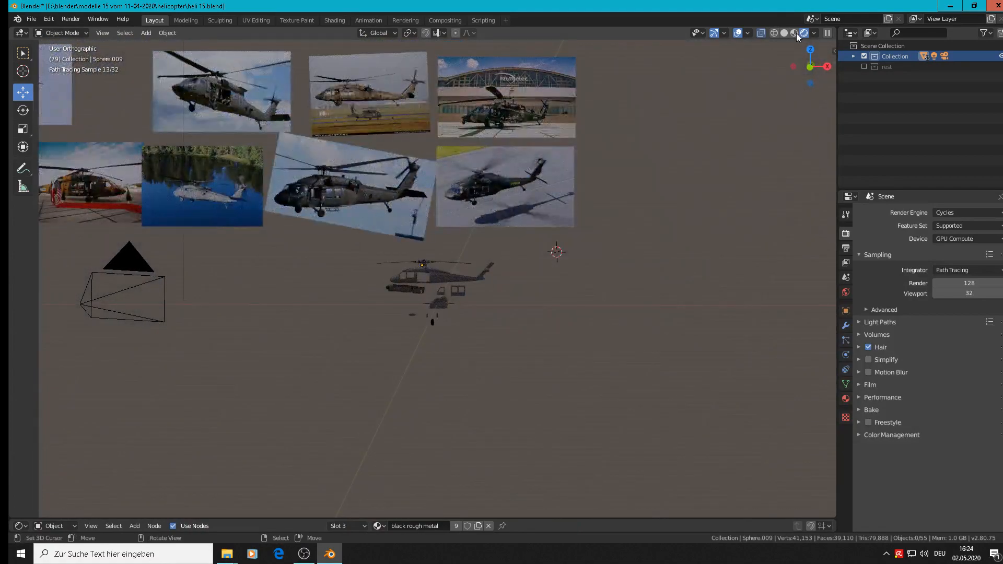
Step: Return the viewport to LookDev shading and save the changes to heli 15.blend
{"action": "left_click", "coordinate": [794, 33]}
{"action": "scroll", "coordinate": [392, 268], "scroll_direction": "up", "scroll_amount": 7}
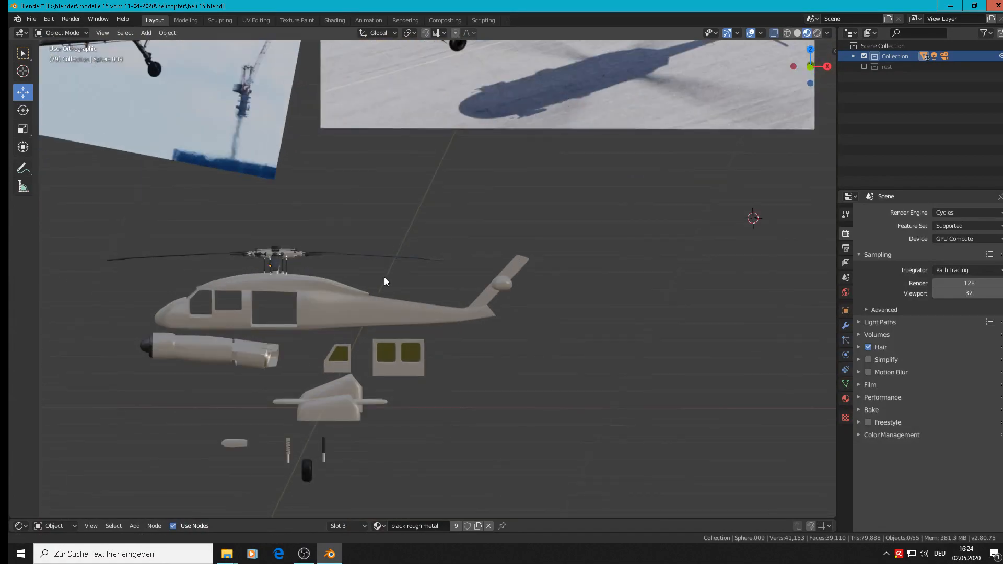
{"action": "scroll", "coordinate": [621, 221], "scroll_direction": "up", "scroll_amount": 2}
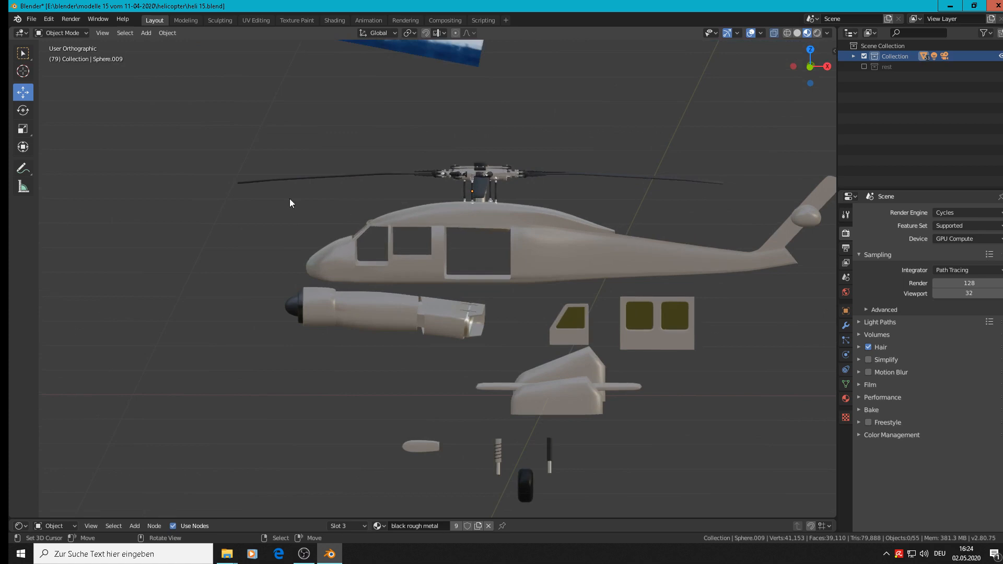
{"action": "left_click", "coordinate": [28, 20]}
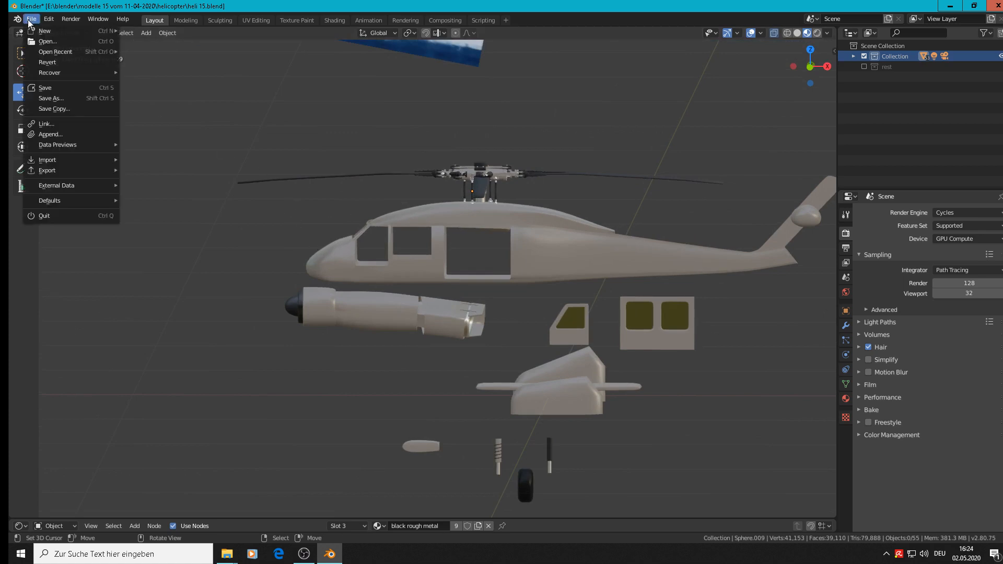
{"action": "left_click", "coordinate": [59, 84]}
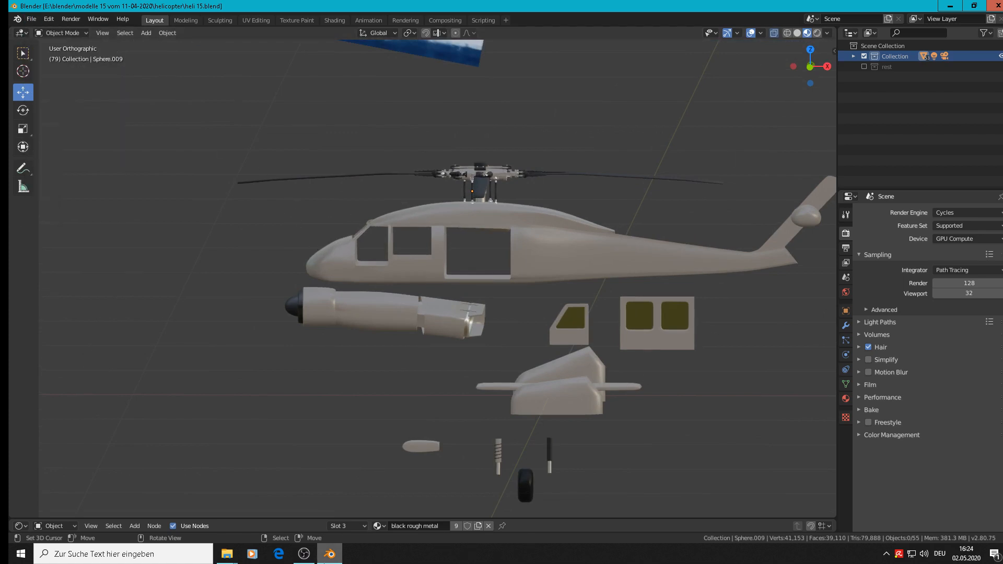
{"action": "left_click", "coordinate": [312, 557]}
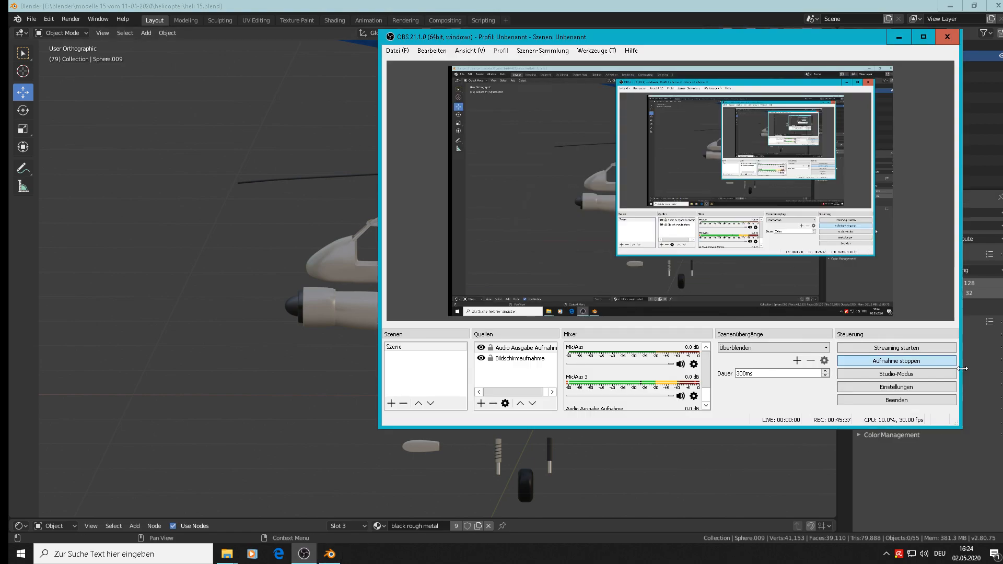